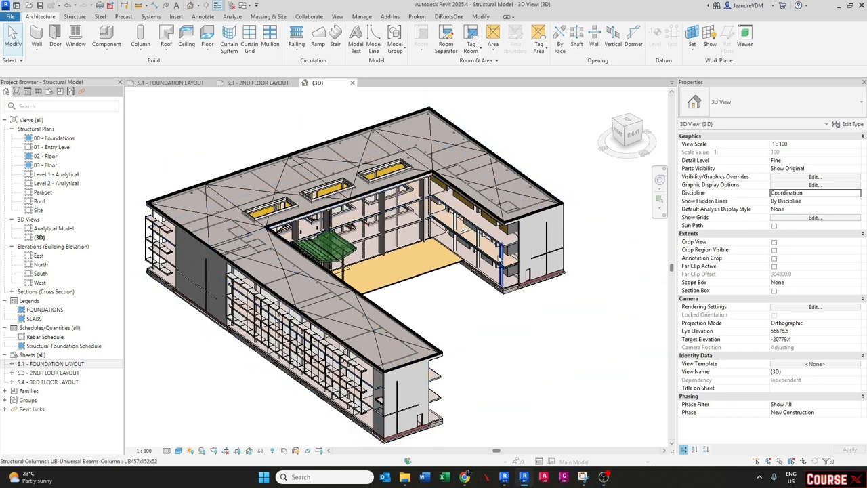
# - Hide the linked Architect Model.rvt in the 3D view's visibility/graphic overrides
pyautogui.click(432, 361)
pyautogui.keyDown('shift'); pyautogui.moveTo(432, 361); pyautogui.dragTo(314, 350, button='middle'); pyautogui.keyUp('shift')
pyautogui.click(312, 349)
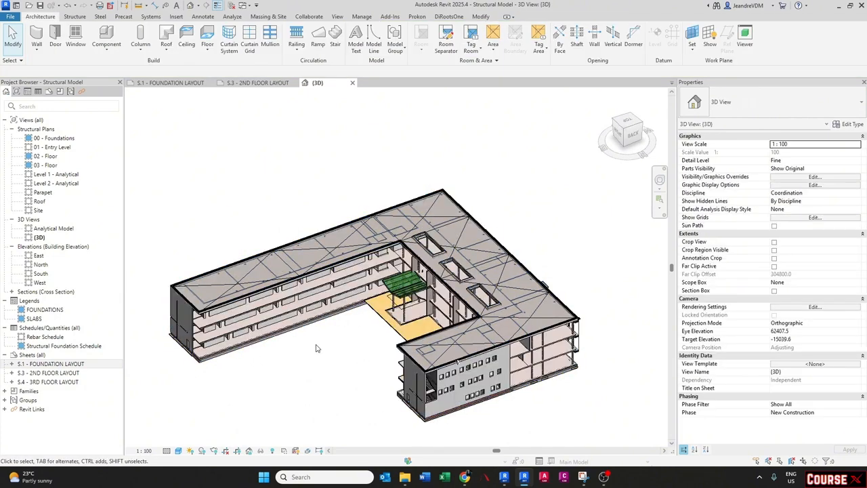
pyautogui.press('v')
pyautogui.press('v')
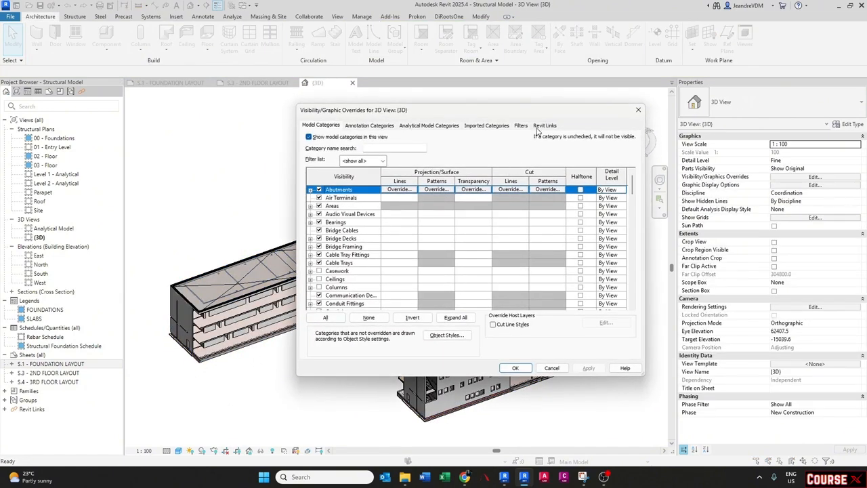
pyautogui.click(544, 125)
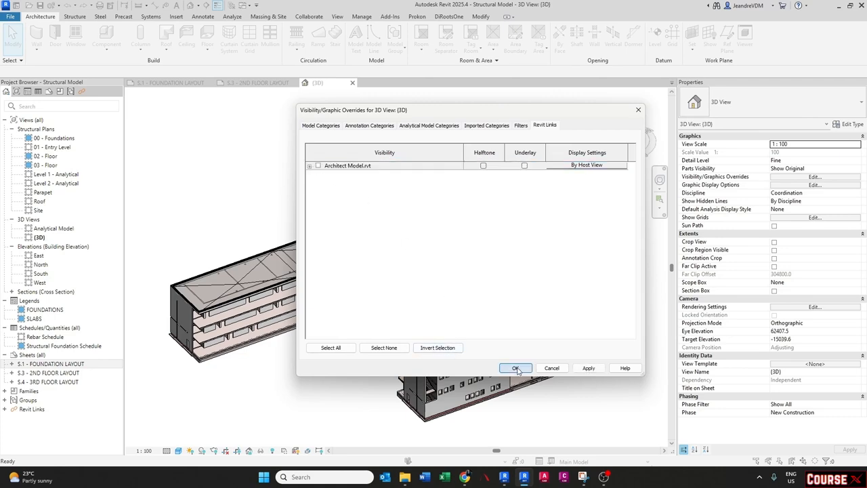
pyautogui.click(514, 368)
# - Open the S.1 - FOUNDATION LAYOUT sheet and examine its foundation plan, legend and foundation schedule
pyautogui.keyDown('shift'); pyautogui.moveTo(334, 371); pyautogui.dragTo(400, 316, button='middle'); pyautogui.keyUp('shift')
pyautogui.scroll(-2, 398, 324)
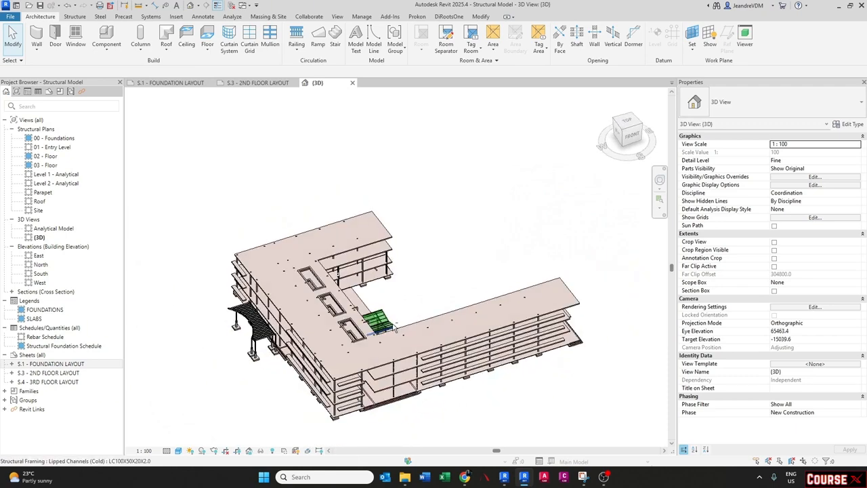
pyautogui.doubleClick(64, 366)
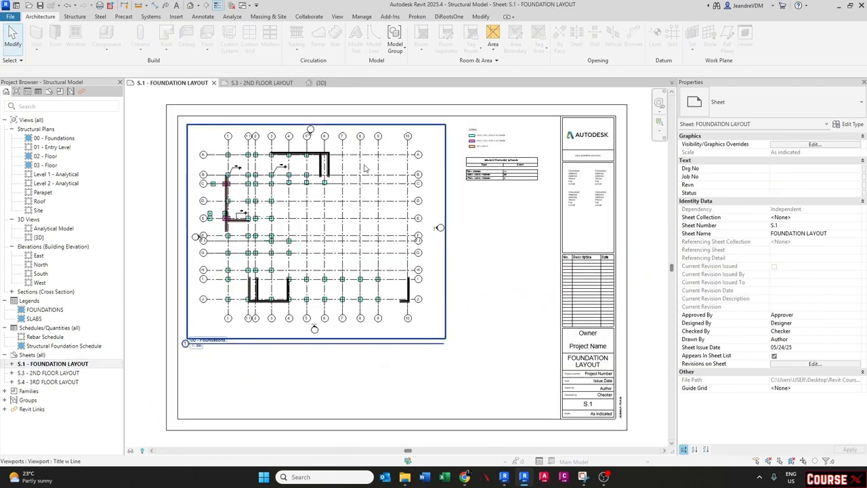
pyautogui.scroll(6, 232, 167)
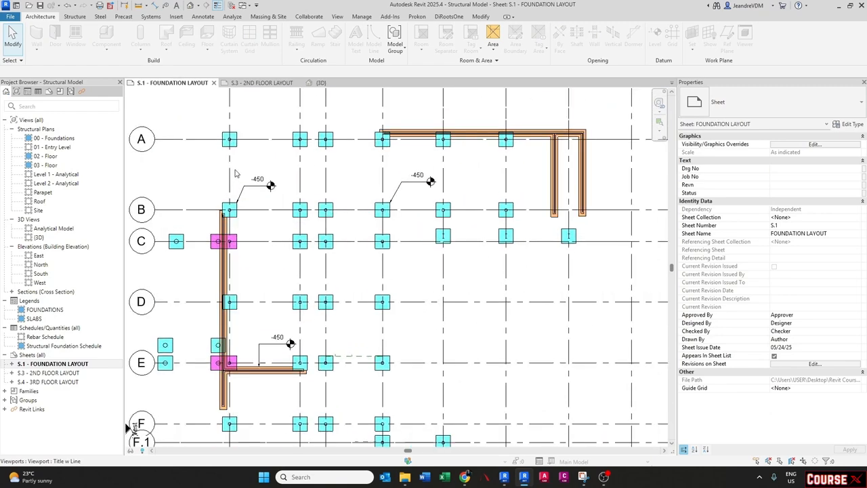
pyautogui.moveTo(235, 173); pyautogui.dragTo(237, 225, button='middle')
pyautogui.scroll(-3, 256, 190)
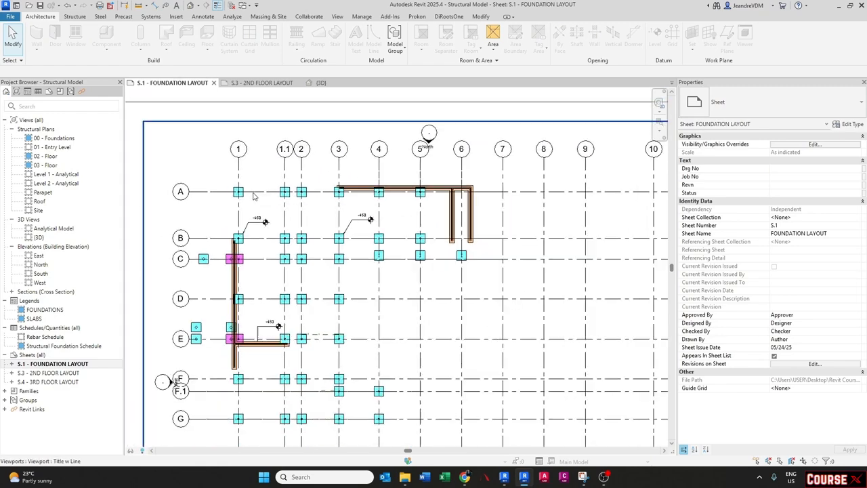
pyautogui.scroll(-3, 248, 266)
pyautogui.moveTo(640, 218); pyautogui.dragTo(380, 237, button='middle')
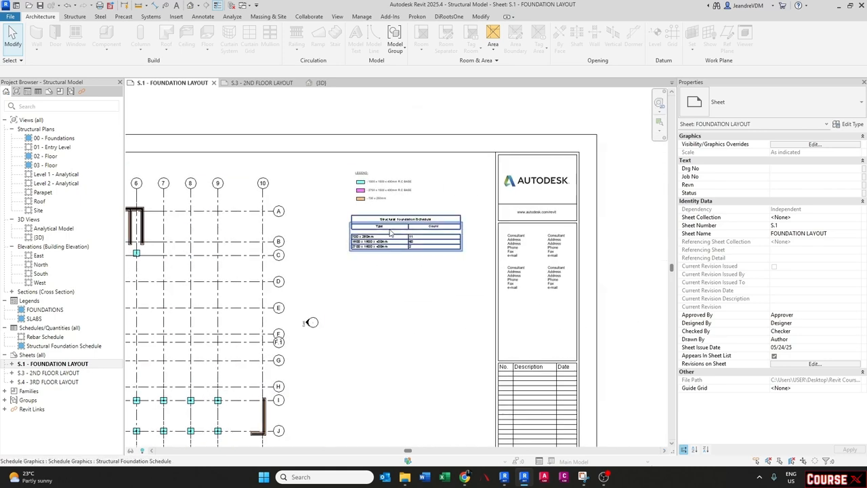
pyautogui.scroll(4, 382, 182)
pyautogui.scroll(2, 371, 194)
pyautogui.scroll(-1, 376, 223)
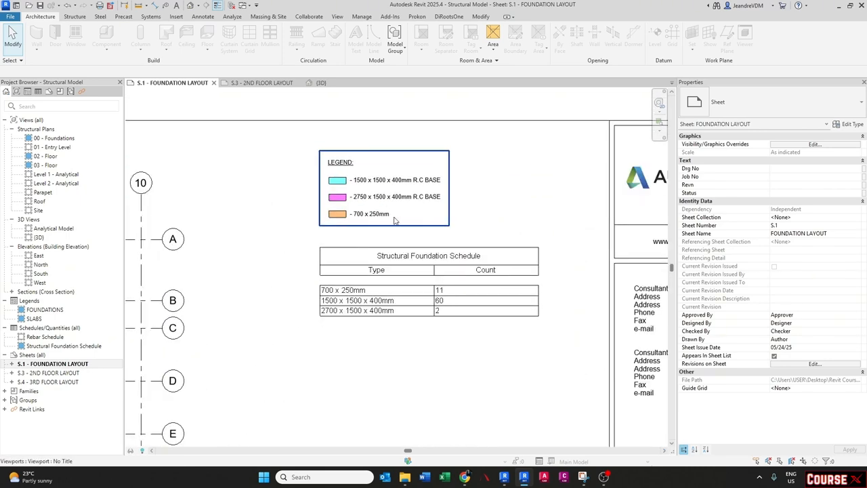
pyautogui.scroll(-3, 386, 305)
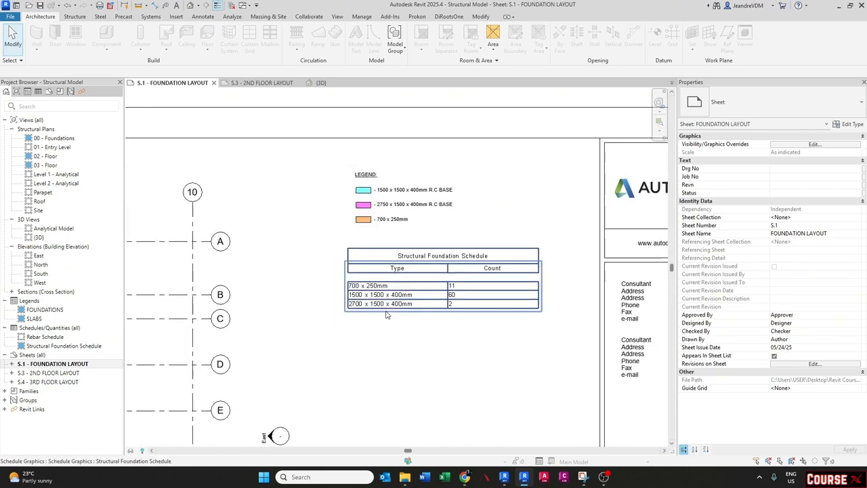
# - Open the S.3 - 2ND FLOOR LAYOUT sheet and examine its slab layout and legend
pyautogui.doubleClick(48, 372)
pyautogui.scroll(4, 291, 218)
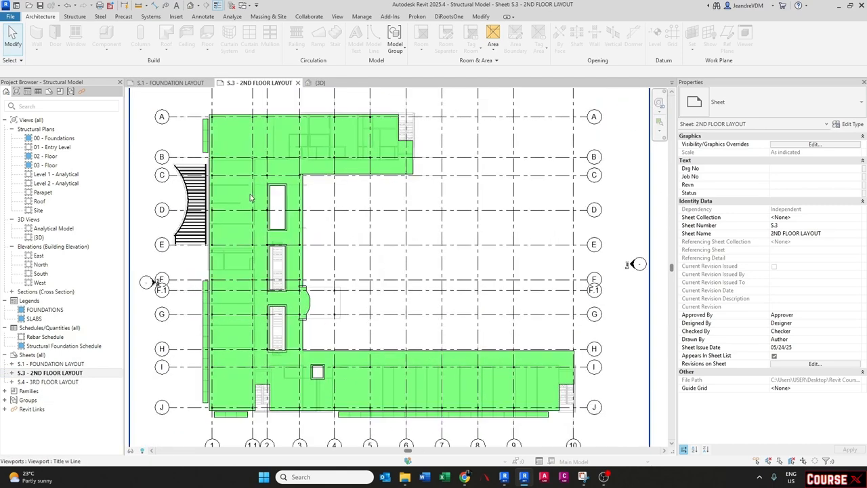
pyautogui.scroll(2, 264, 157)
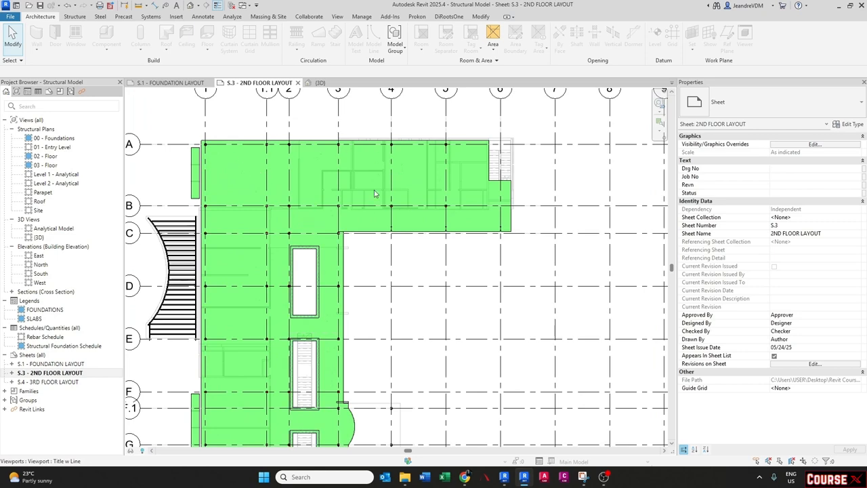
pyautogui.scroll(-3, 316, 224)
pyautogui.scroll(2, 448, 226)
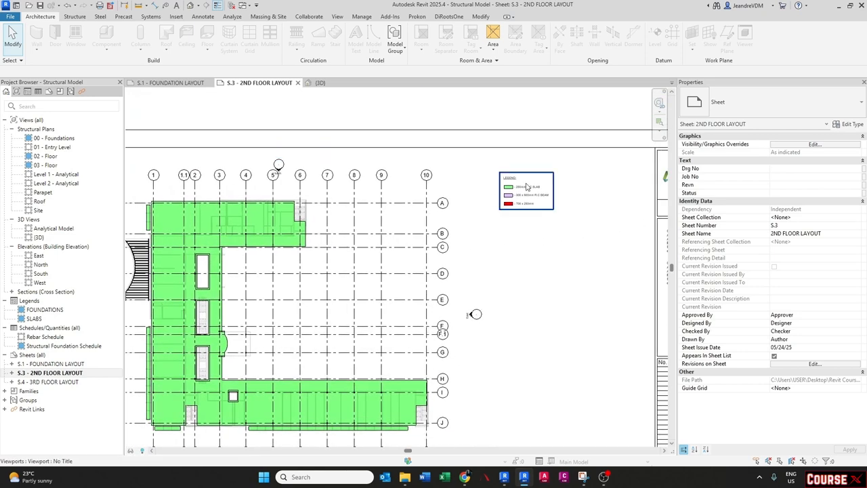
# - Open the S.4 - 3RD FLOOR LAYOUT sheet, then return to the 3D view
pyautogui.click(39, 383)
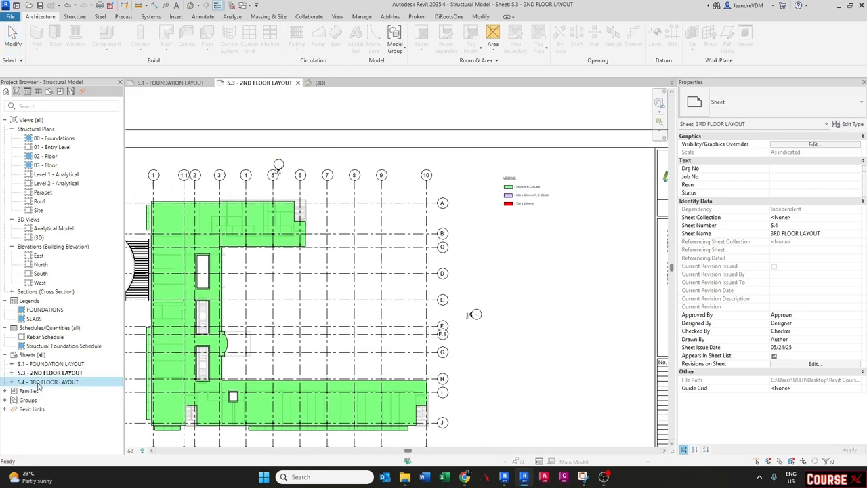
pyautogui.doubleClick(39, 383)
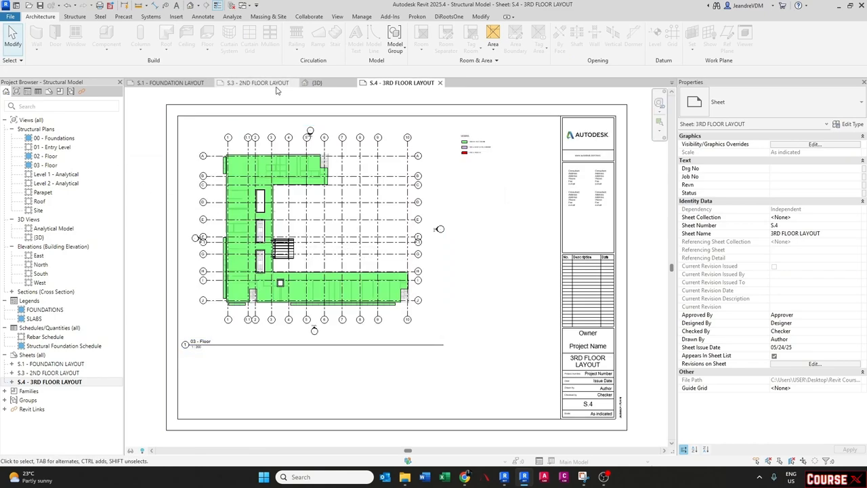
pyautogui.click(320, 85)
pyautogui.keyDown('shift'); pyautogui.moveTo(402, 242); pyautogui.dragTo(390, 351, button='middle'); pyautogui.keyUp('shift')
pyautogui.scroll(1, 389, 351)
pyautogui.scroll(-1, 390, 351)
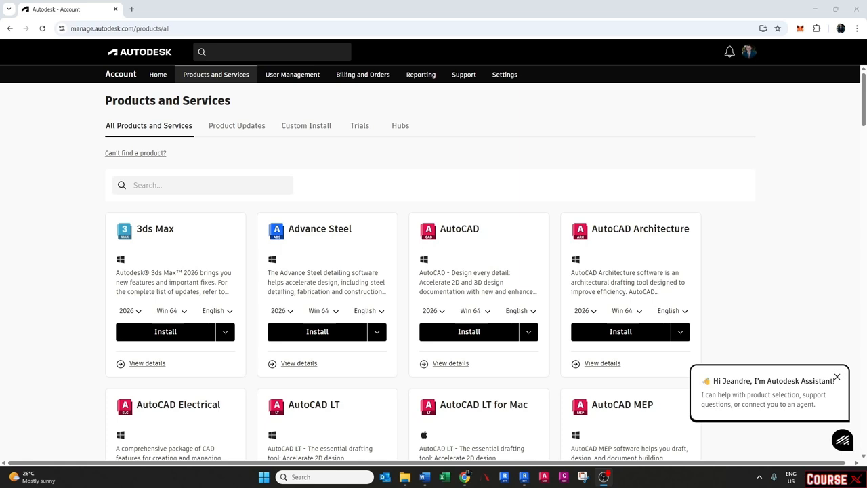
# - In the Autodesk account web page, dismiss the assistant popup, search products for revit and open Revit's details
pyautogui.click(836, 377)
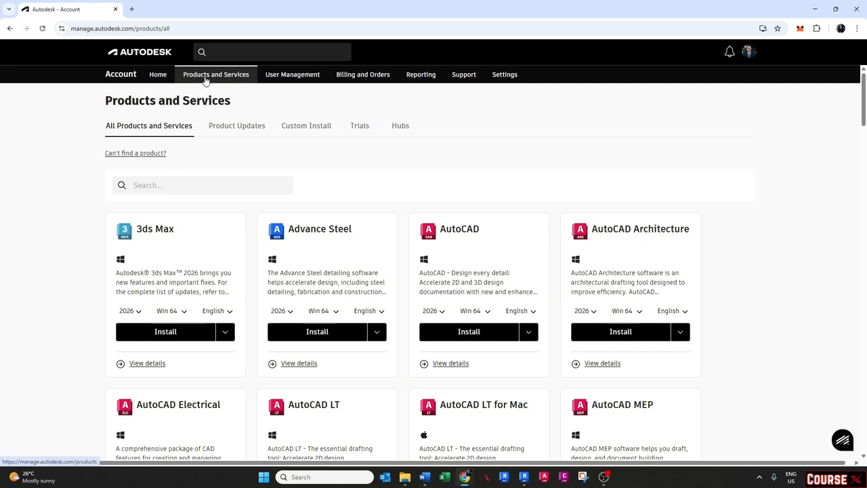
pyautogui.click(174, 185)
pyautogui.write('revit')
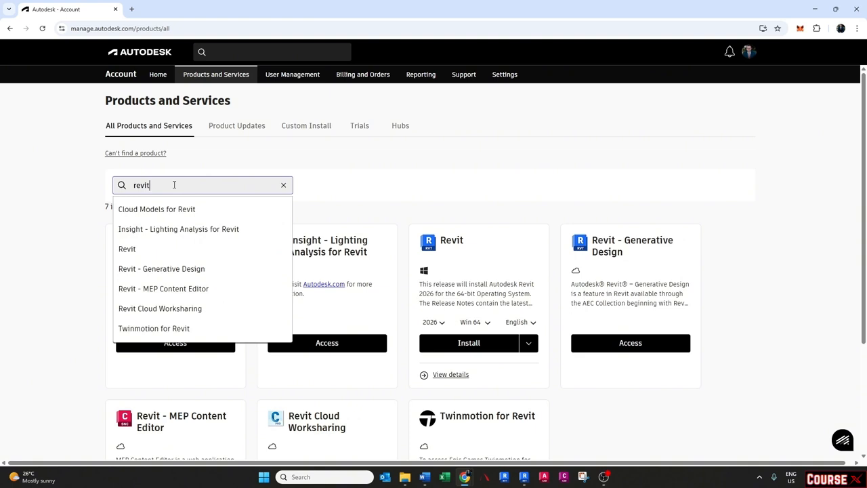
pyautogui.click(449, 375)
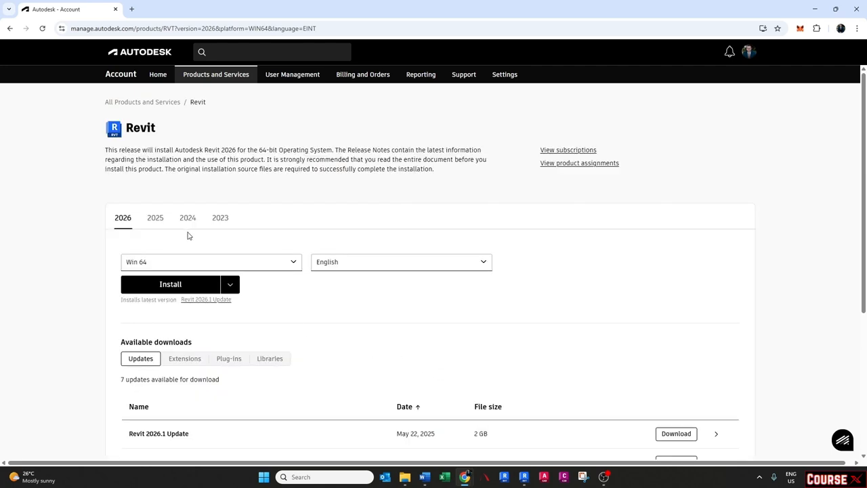
# - Switch to Revit version 2025 and browse its available updates
pyautogui.scroll(-1, 191, 237)
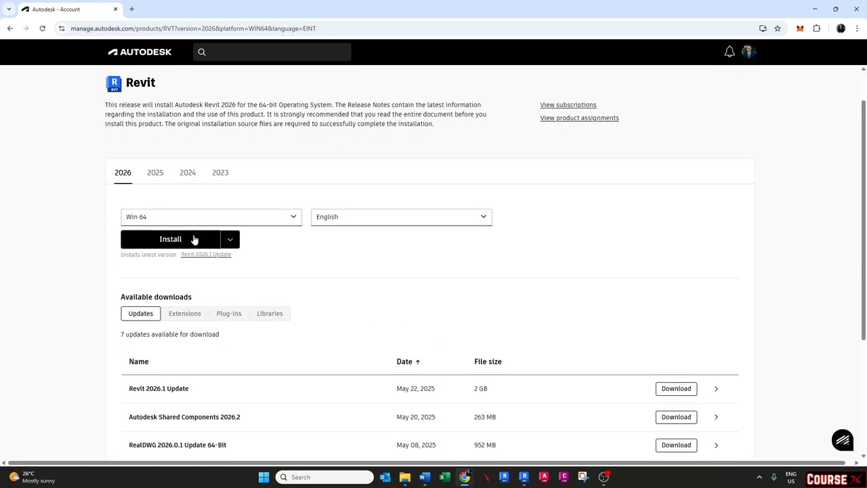
pyautogui.click(155, 174)
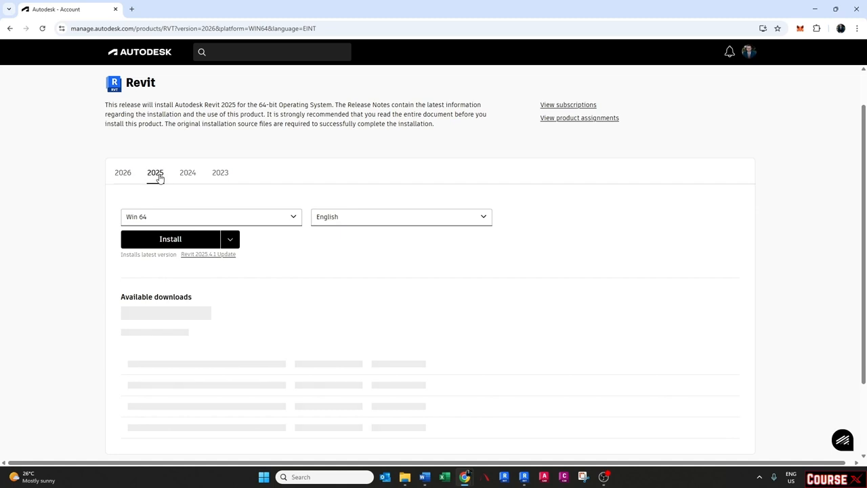
pyautogui.scroll(-1, 131, 287)
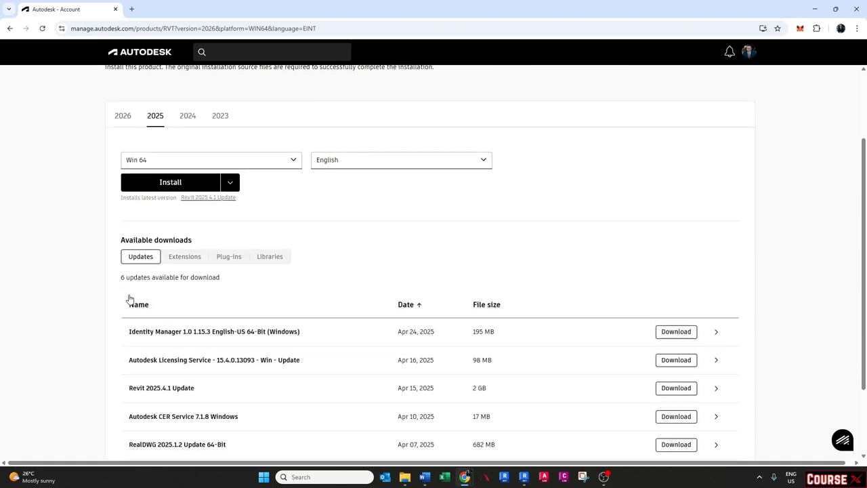
pyautogui.scroll(-1, 130, 298)
pyautogui.scroll(-1, 132, 240)
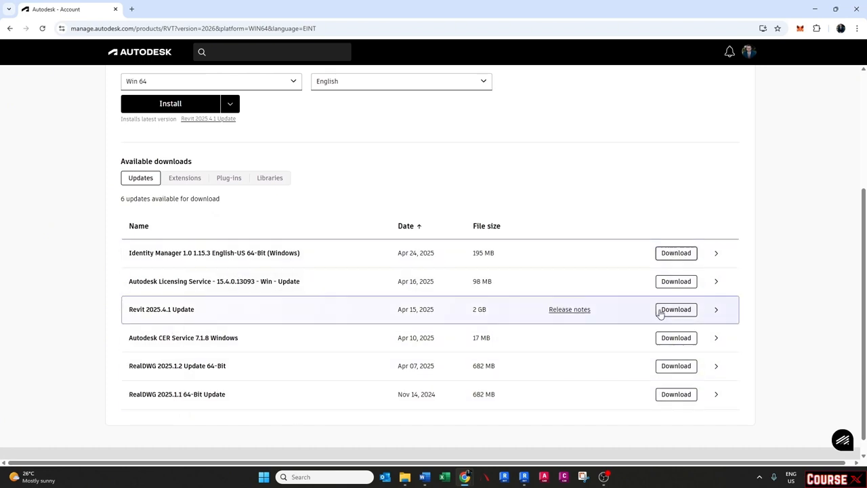
pyautogui.scroll(2, 657, 313)
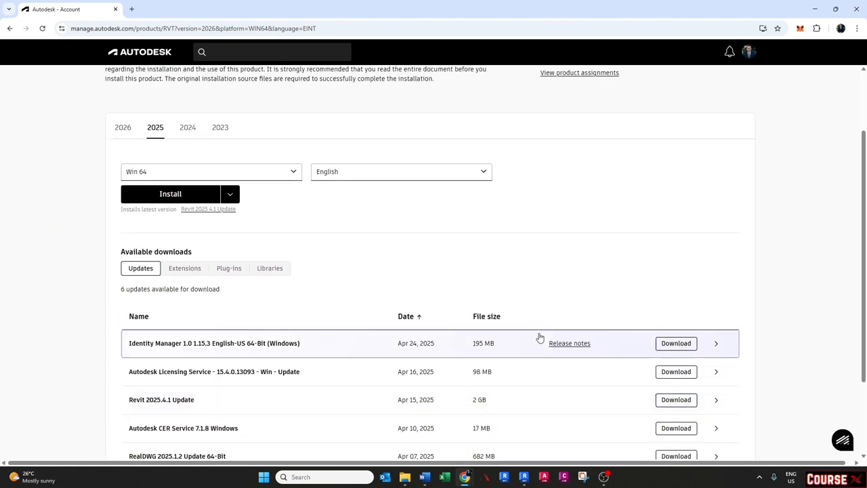
# - Browse the list of available extensions for Revit 2025
pyautogui.click(187, 269)
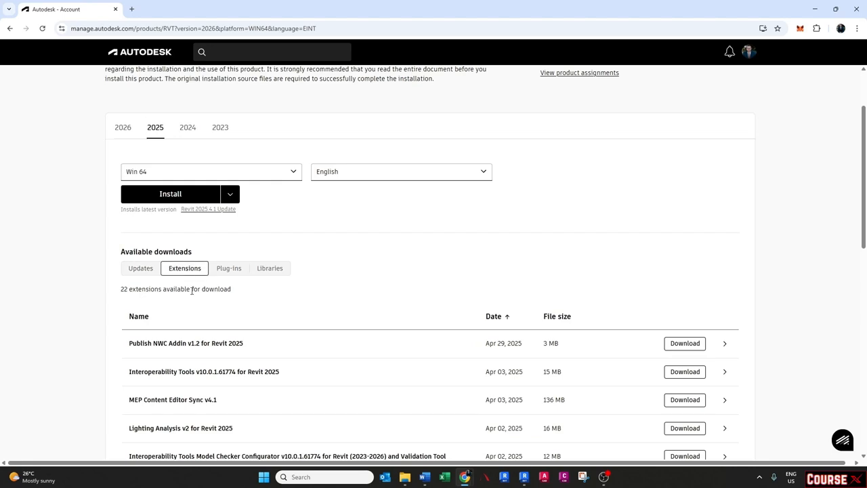
pyautogui.scroll(-3, 191, 291)
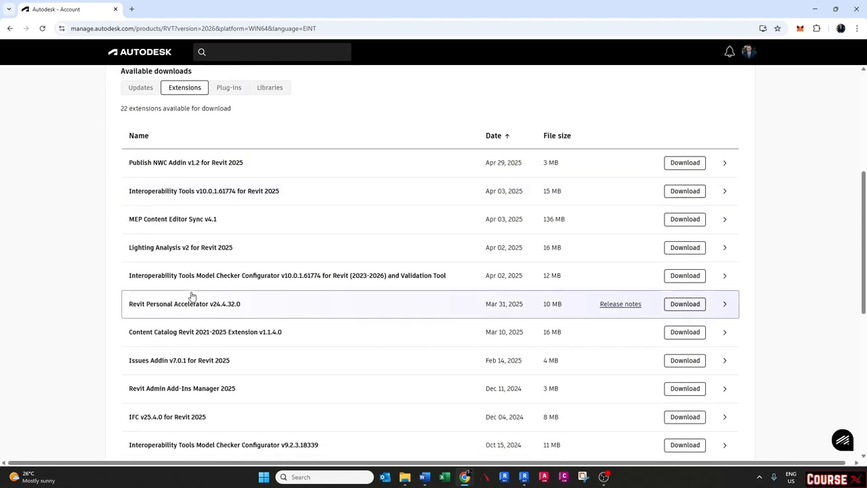
pyautogui.scroll(-3, 190, 312)
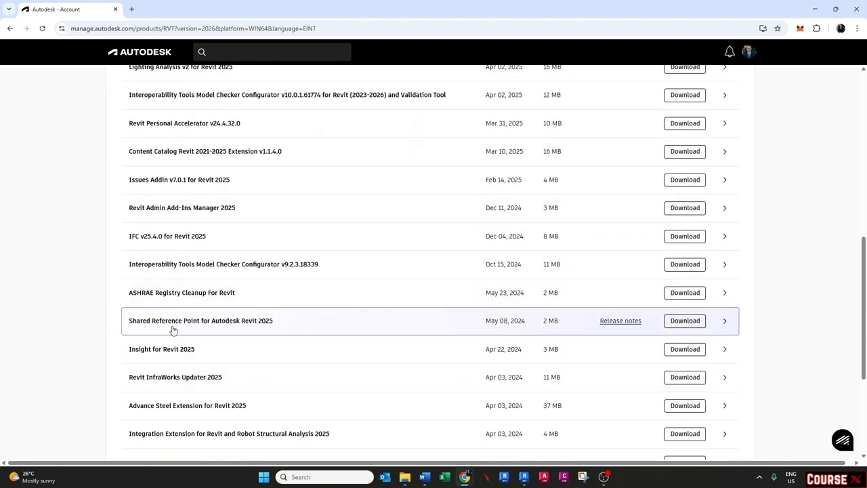
pyautogui.scroll(-2, 173, 330)
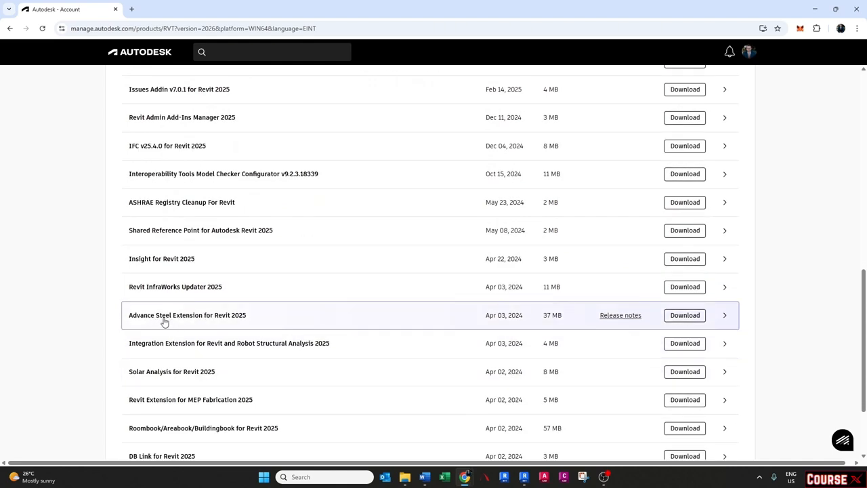
pyautogui.scroll(-1, 149, 321)
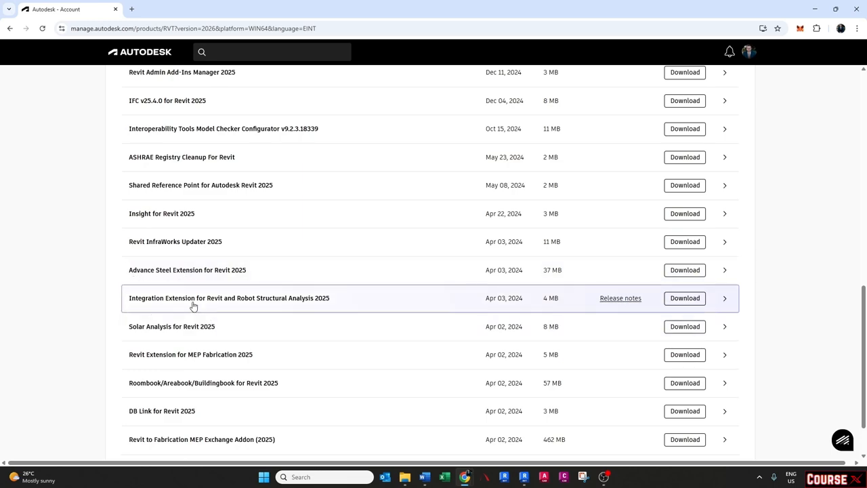
pyautogui.scroll(5, 194, 304)
pyautogui.scroll(2, 193, 307)
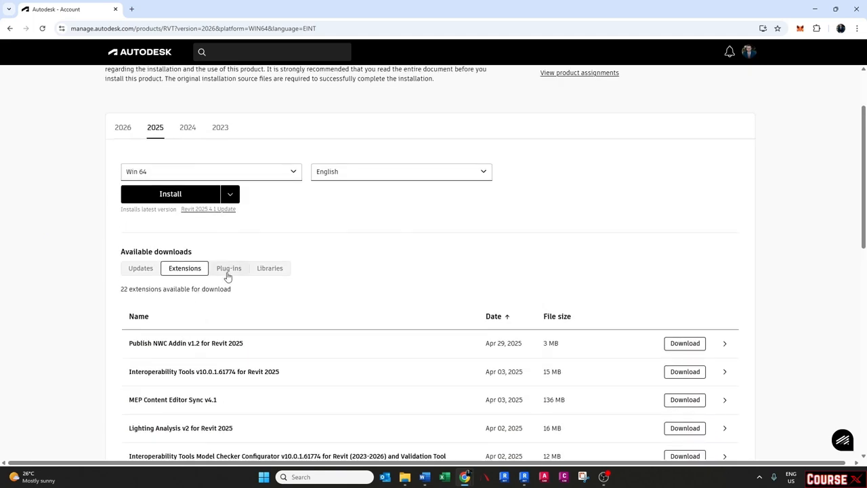
# - Show the plug-ins available for download for Revit 2025
pyautogui.click(228, 268)
pyautogui.scroll(-1, 218, 301)
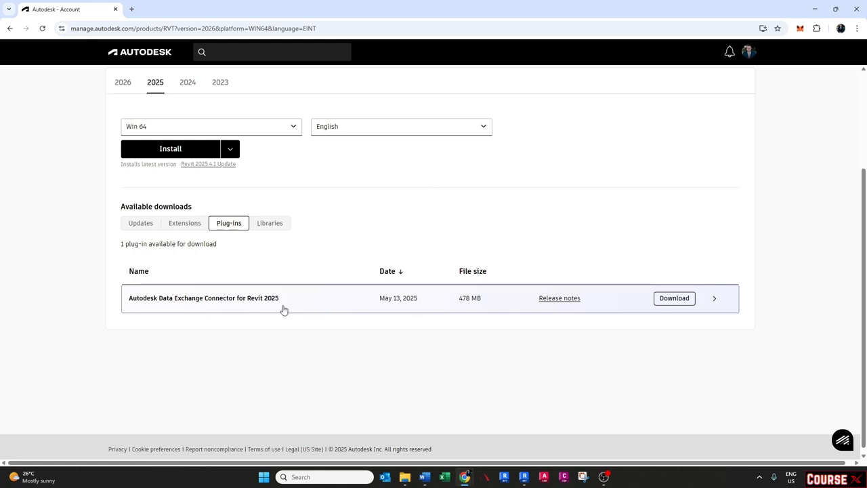
# - Browse the list of content libraries available for Revit 2025
pyautogui.click(265, 226)
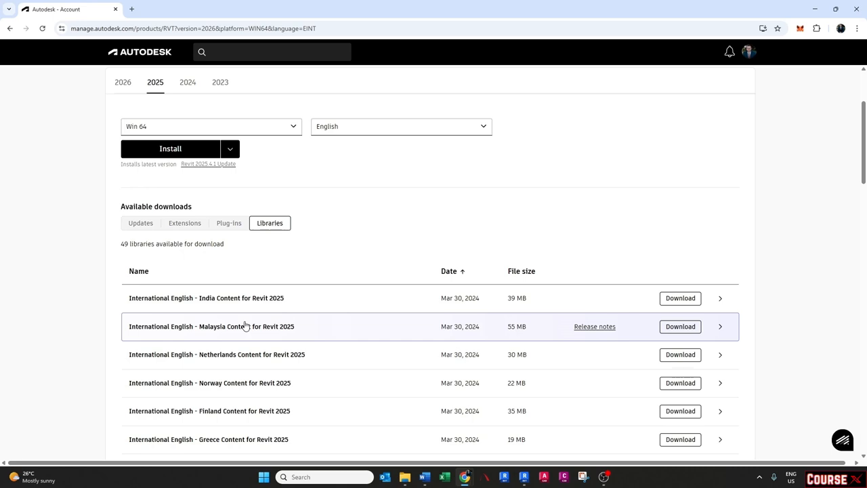
pyautogui.scroll(-2, 243, 325)
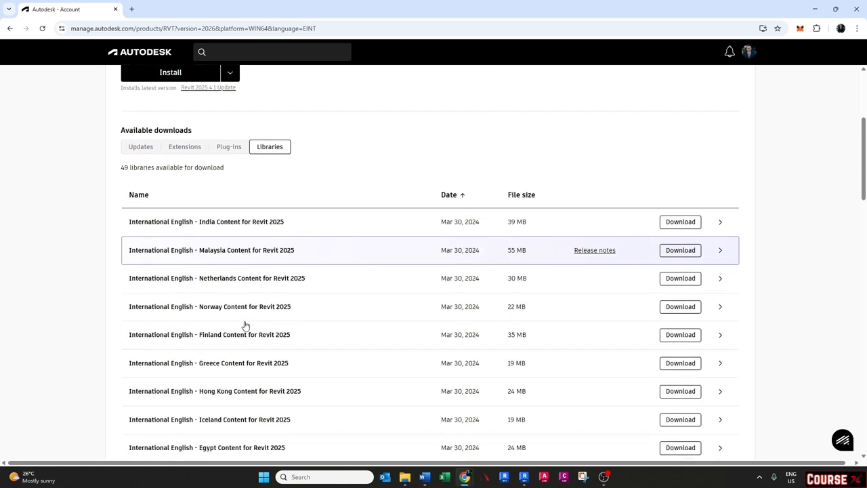
pyautogui.scroll(-1, 212, 247)
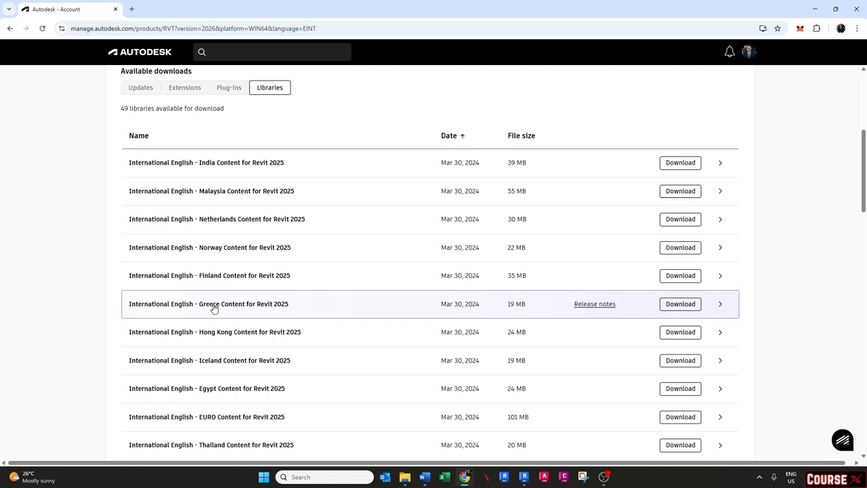
pyautogui.scroll(-5, 214, 308)
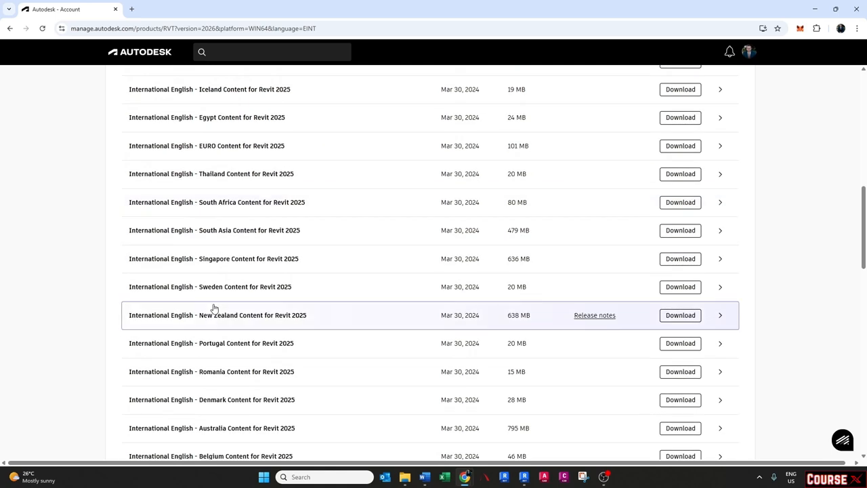
pyautogui.scroll(2, 214, 308)
pyautogui.scroll(-5, 214, 308)
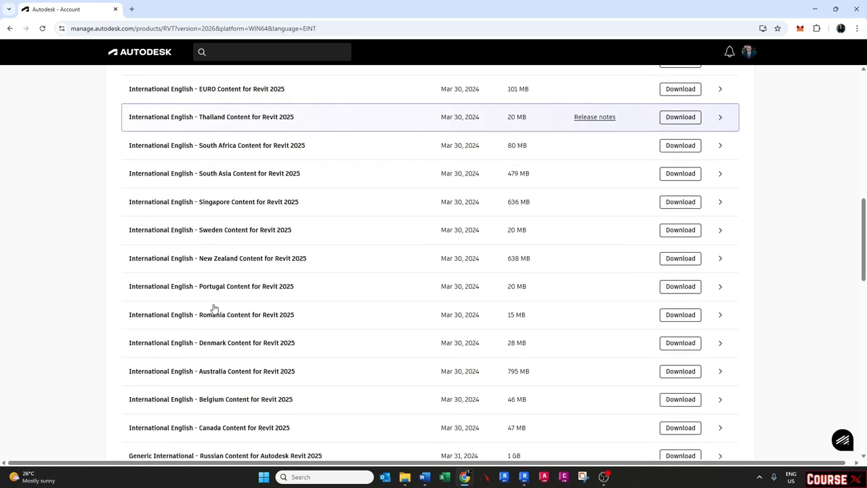
pyautogui.scroll(-3, 214, 309)
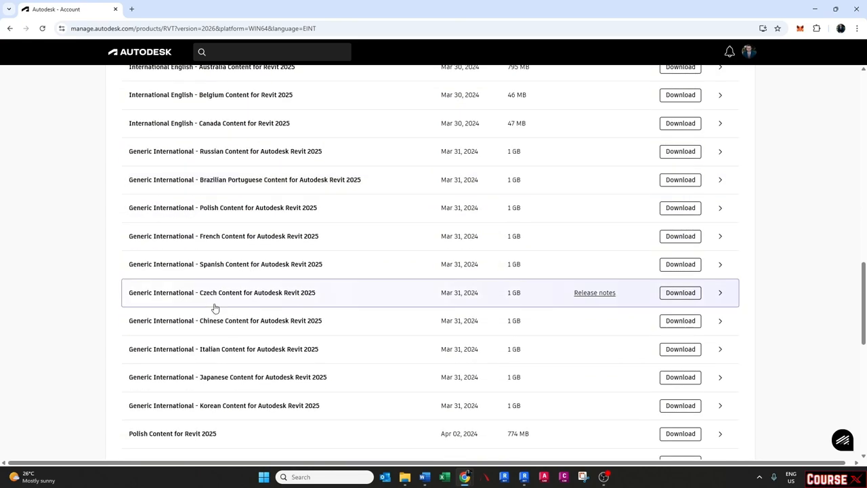
pyautogui.scroll(-1, 214, 308)
pyautogui.scroll(14, 214, 308)
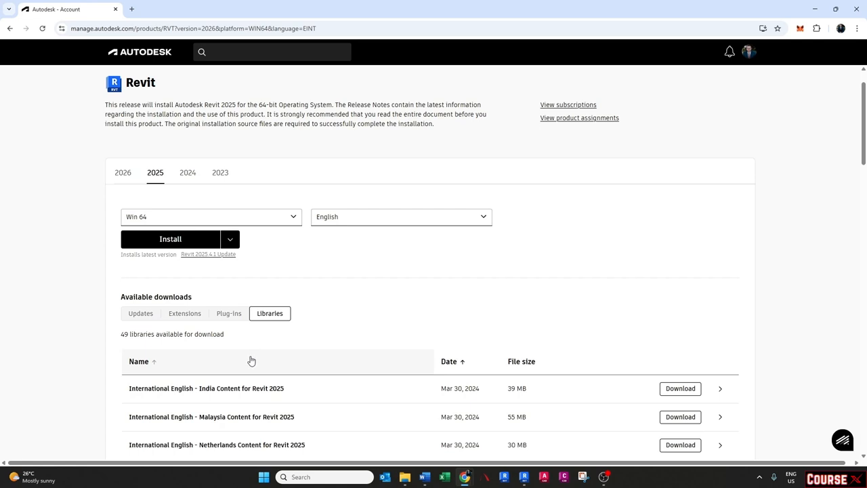
pyautogui.scroll(1, 250, 359)
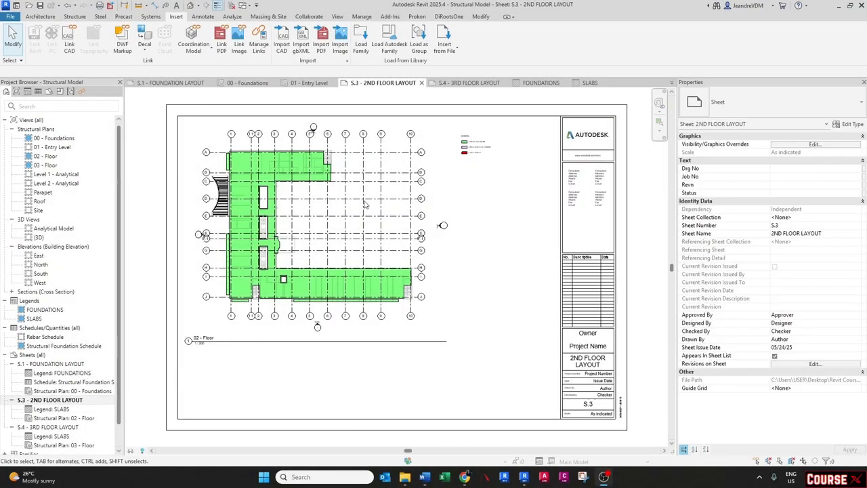
# - Open the Load Family dialog and switch its location to Local Disk (C:)
pyautogui.click(361, 46)
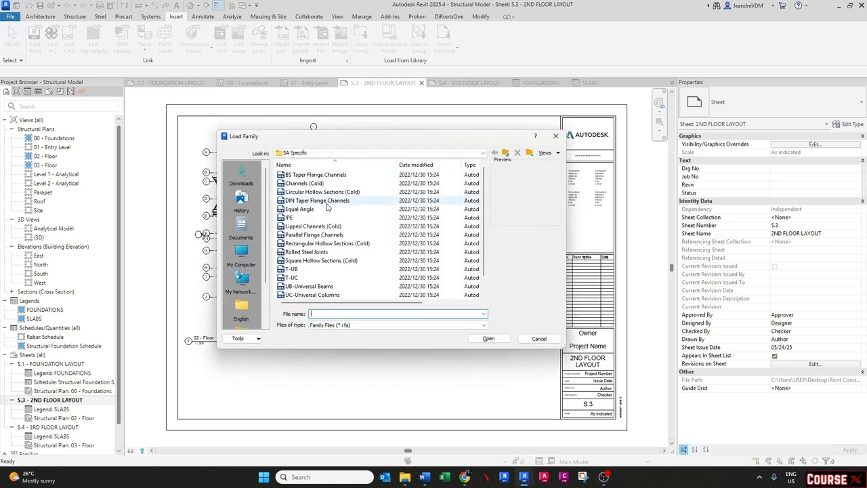
pyautogui.click(328, 153)
pyautogui.scroll(4, 327, 228)
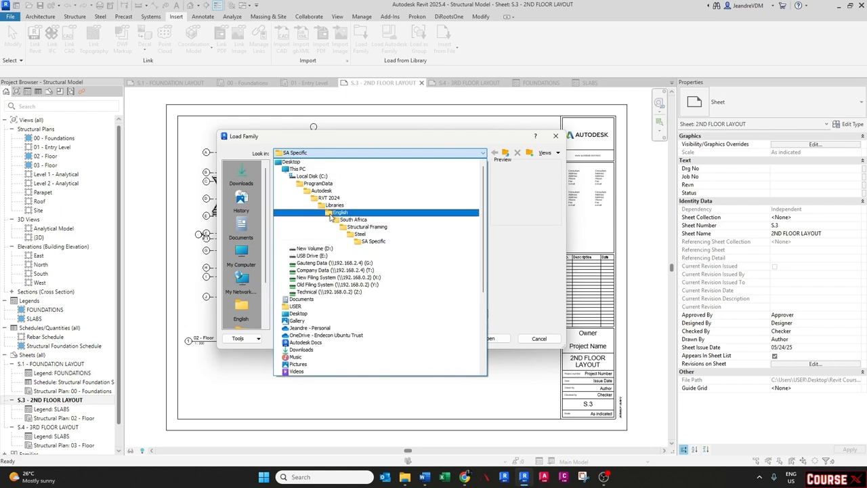
pyautogui.click(318, 177)
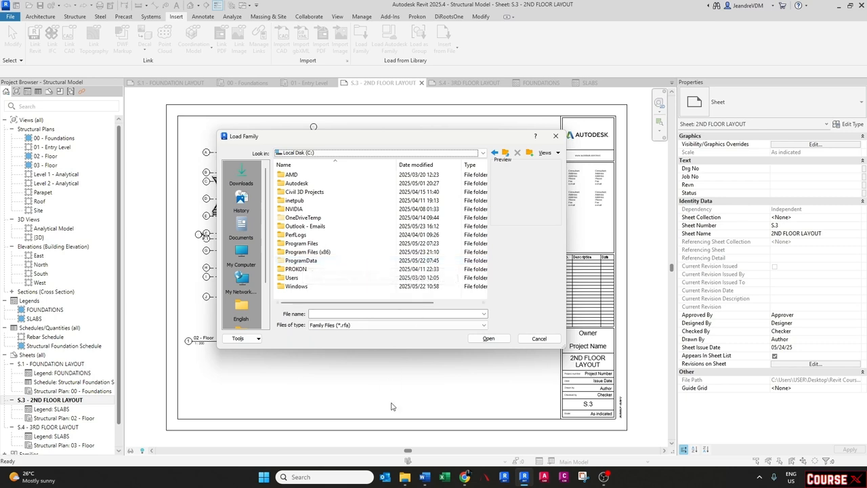
# - Check in File Explorer that hidden items are shown, then minimize the window
pyautogui.moveTo(404, 477)
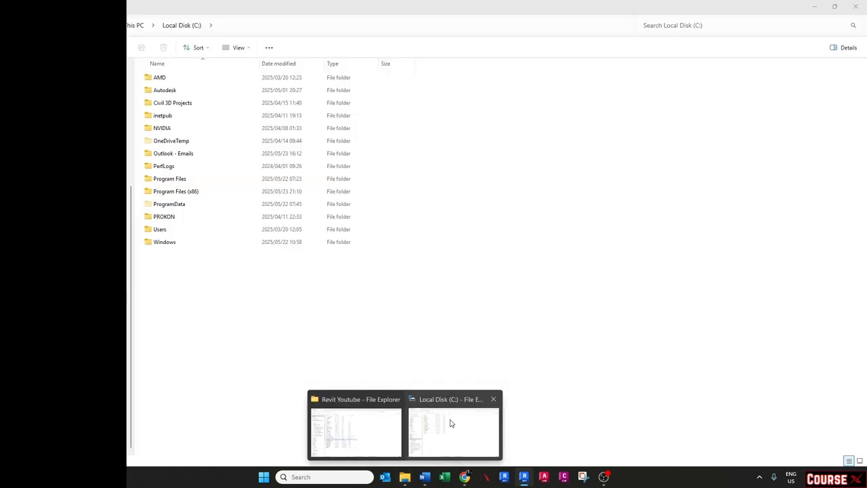
pyautogui.click(450, 424)
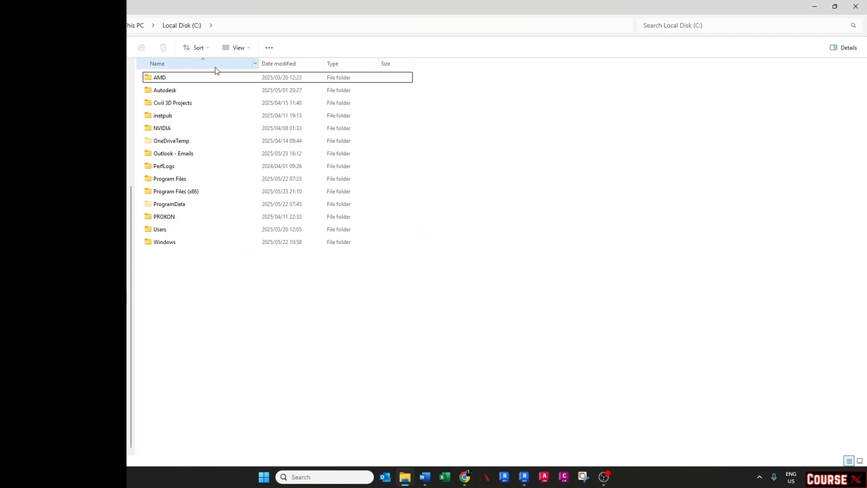
pyautogui.click(235, 49)
pyautogui.moveTo(248, 222)
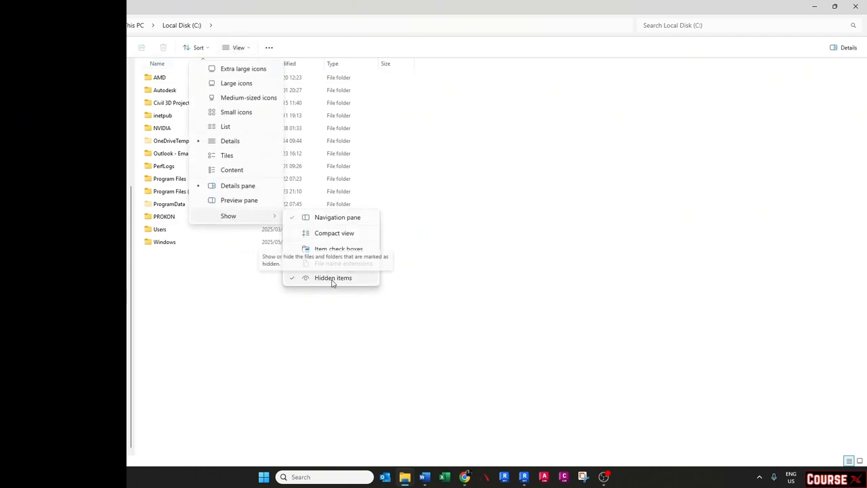
pyautogui.click(257, 295)
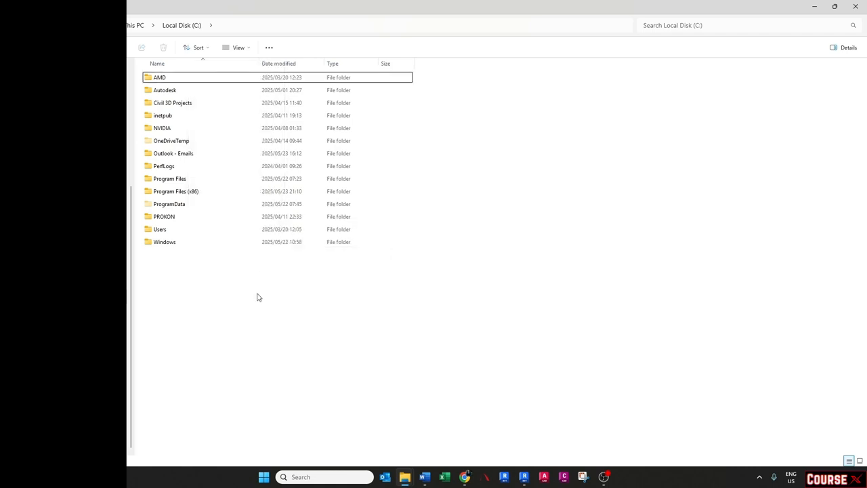
pyautogui.click(815, 6)
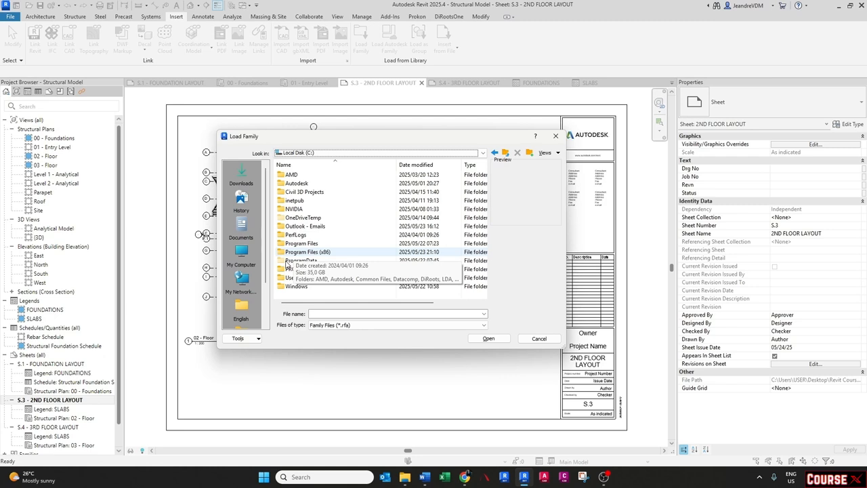
# - Browse in the Load Family dialog to ProgramData > Autodesk > RVT 2024 > Libraries > English > South Africa
pyautogui.doubleClick(292, 261)
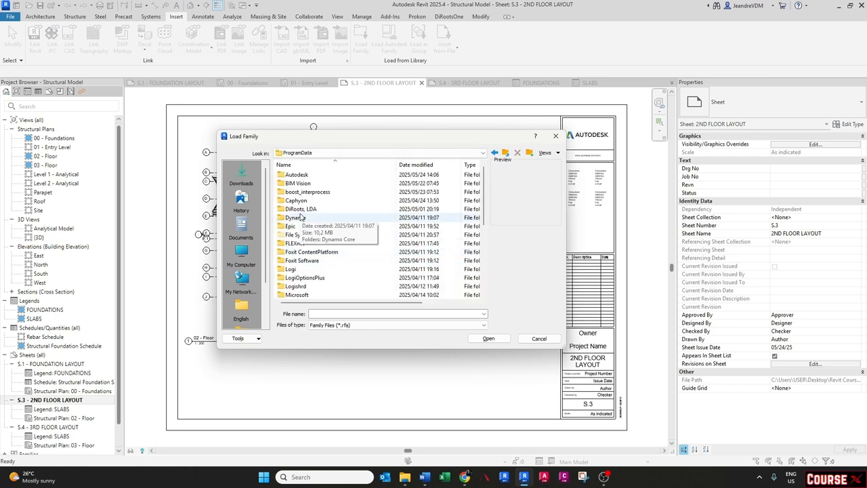
pyautogui.scroll(-5, 300, 224)
pyautogui.scroll(5, 303, 223)
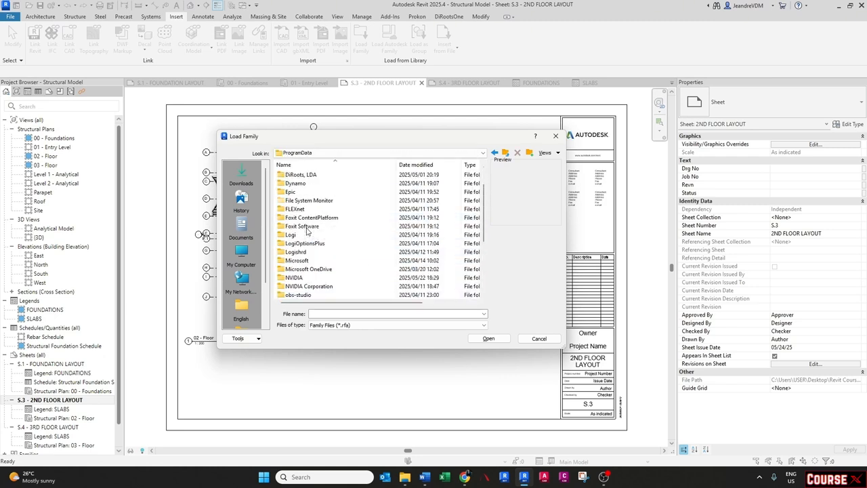
pyautogui.doubleClick(296, 175)
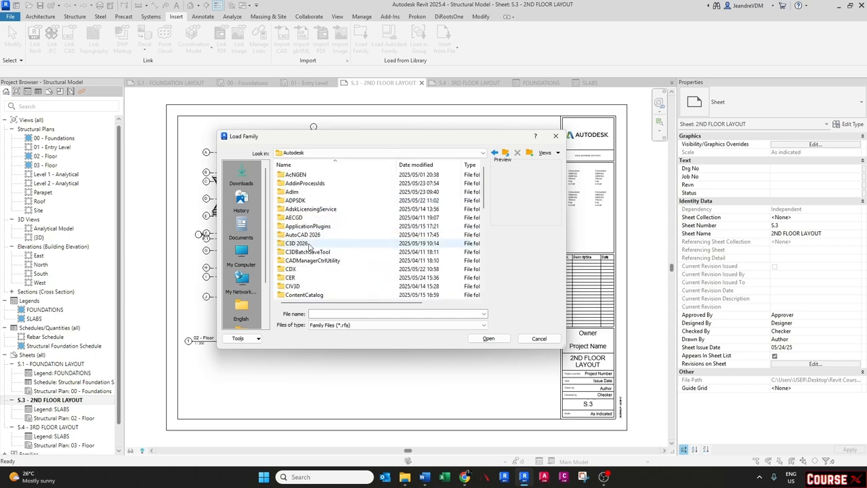
pyautogui.scroll(-3, 304, 244)
pyautogui.scroll(-6, 308, 250)
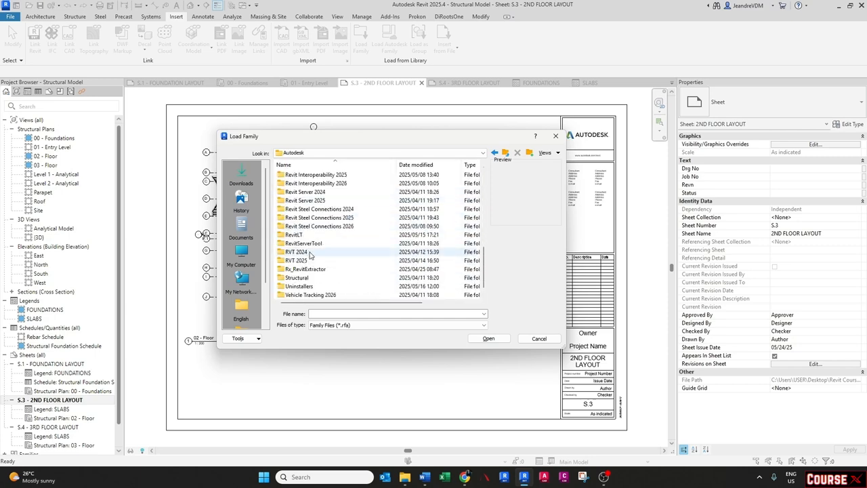
pyautogui.click(299, 254)
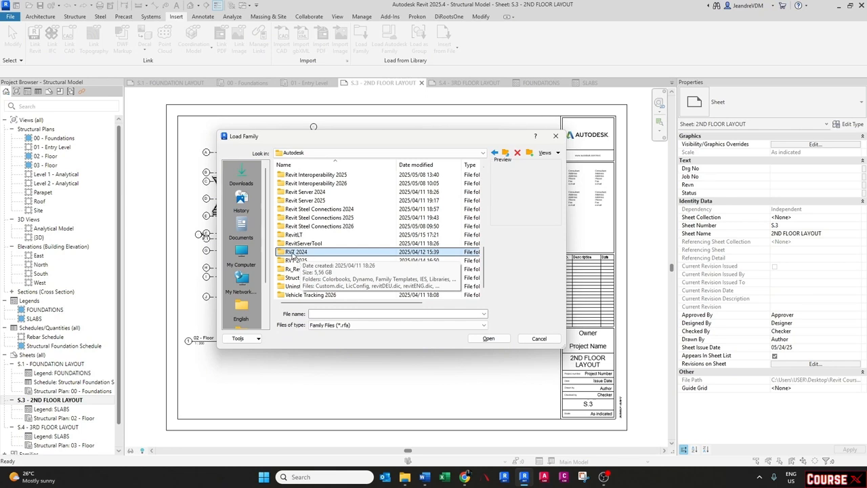
pyautogui.doubleClick(293, 253)
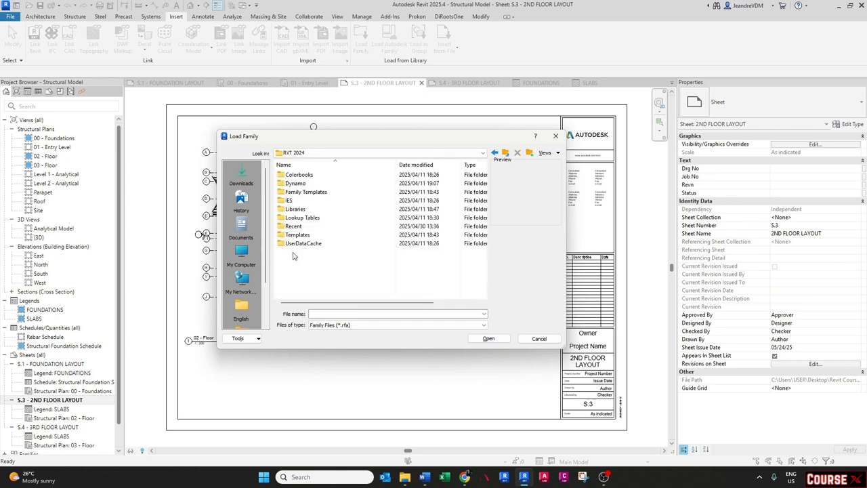
pyautogui.doubleClick(296, 210)
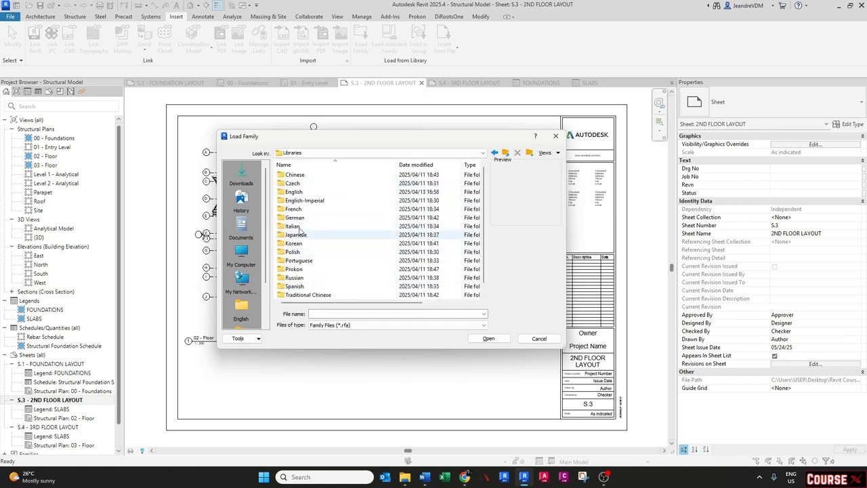
pyautogui.doubleClick(297, 193)
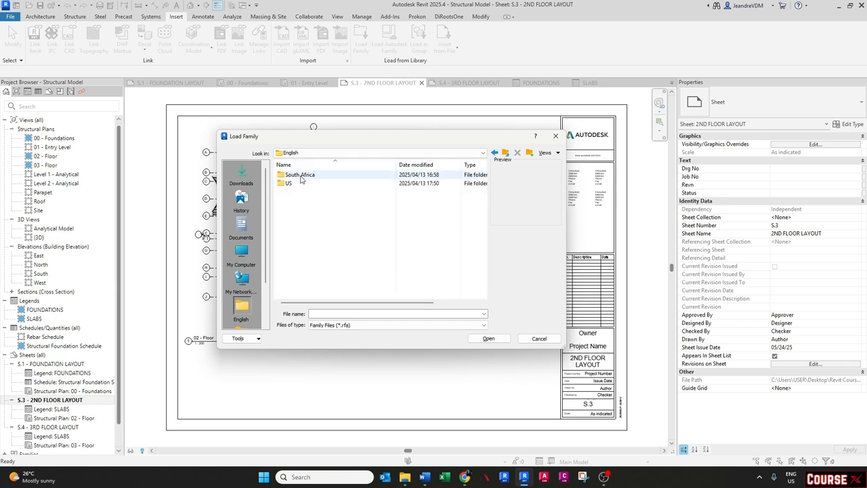
pyautogui.doubleClick(302, 175)
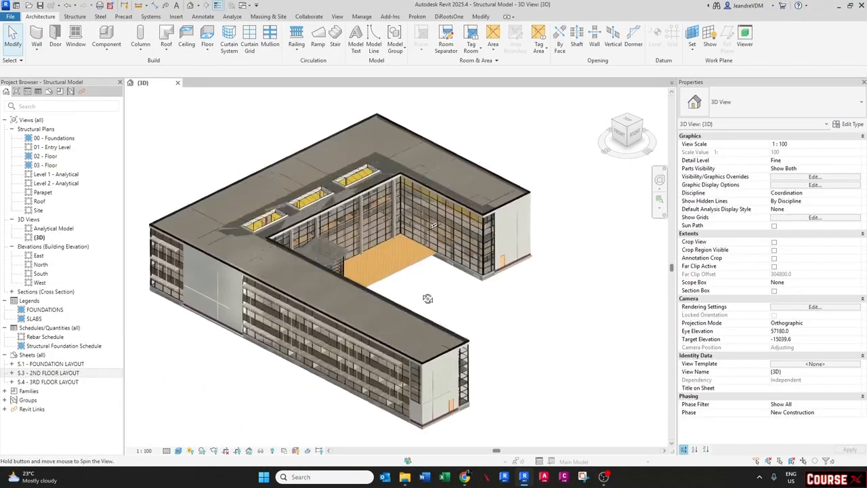
pyautogui.keyDown('shift'); pyautogui.moveTo(427, 298); pyautogui.dragTo(333, 326, button='middle'); pyautogui.keyUp('shift')
pyautogui.scroll(1, 313, 344)
pyautogui.scroll(-1, 332, 326)
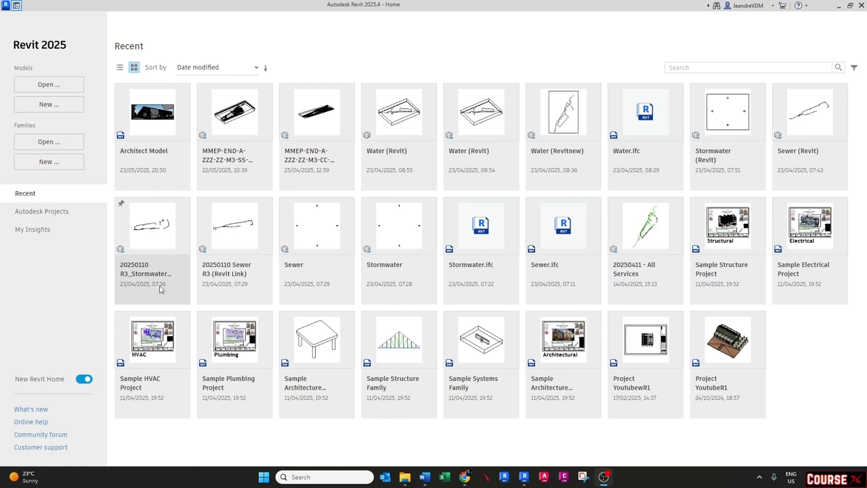
# - Create a new project from the Structural Template
pyautogui.click(46, 105)
pyautogui.click(391, 218)
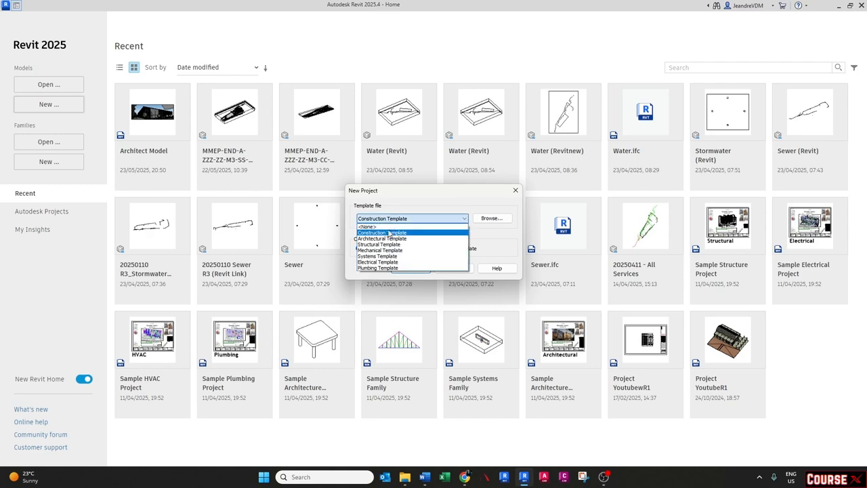
pyautogui.click(374, 259)
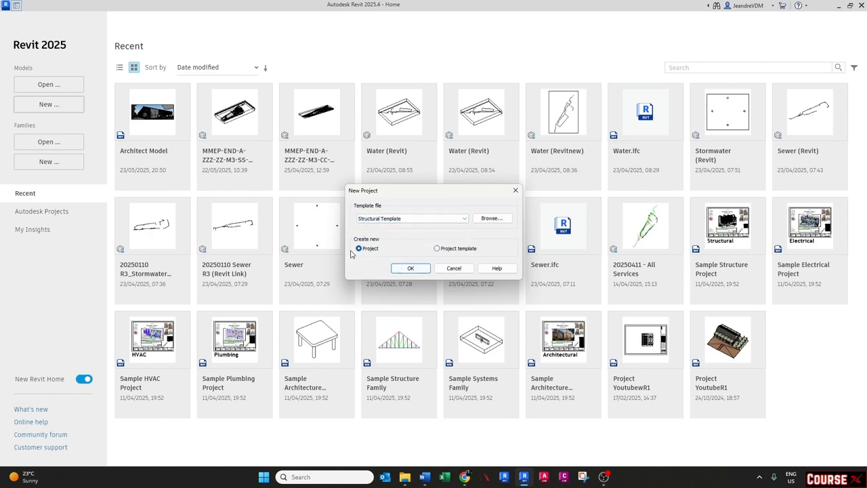
pyautogui.click(407, 268)
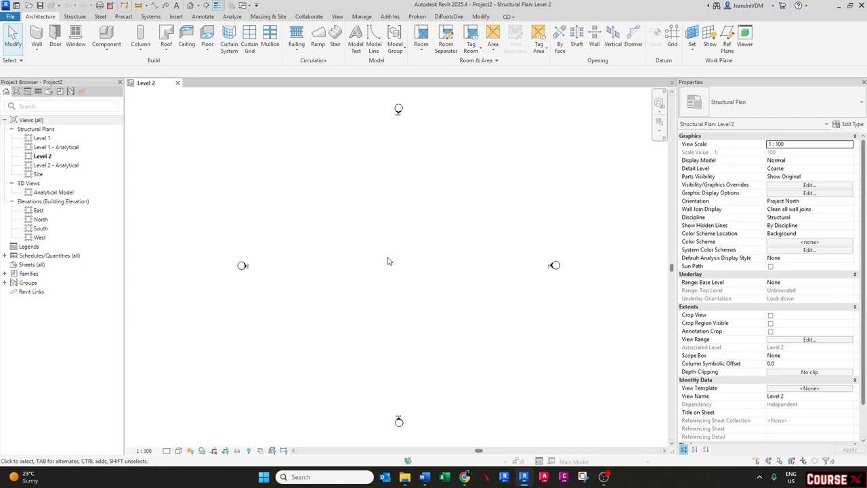
# - Link the Architect Model.rvt file into the project with Auto - Center to Center positioning
pyautogui.click(178, 19)
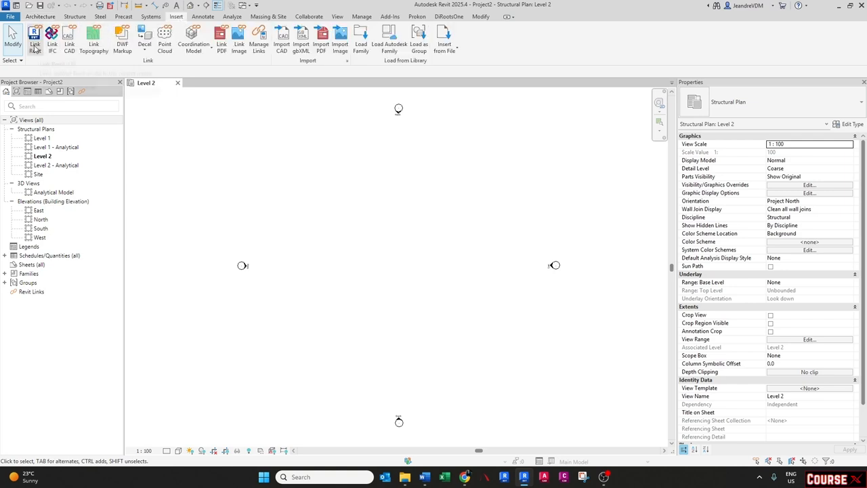
pyautogui.click(34, 45)
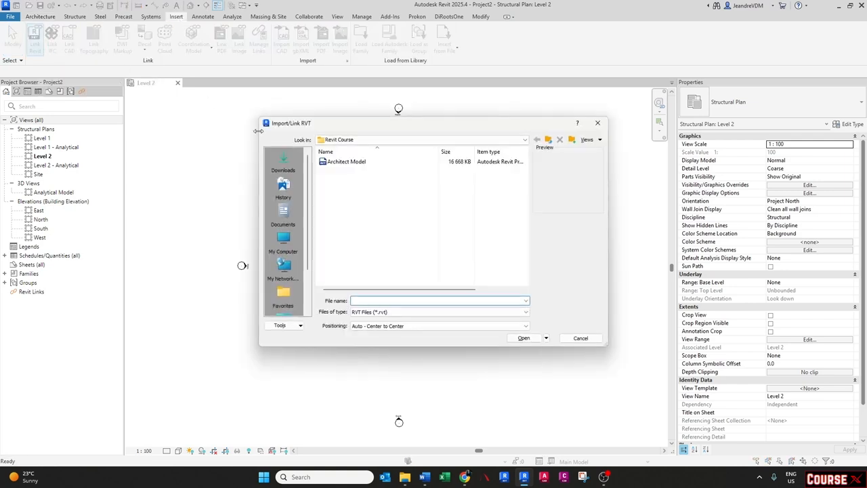
pyautogui.click(340, 164)
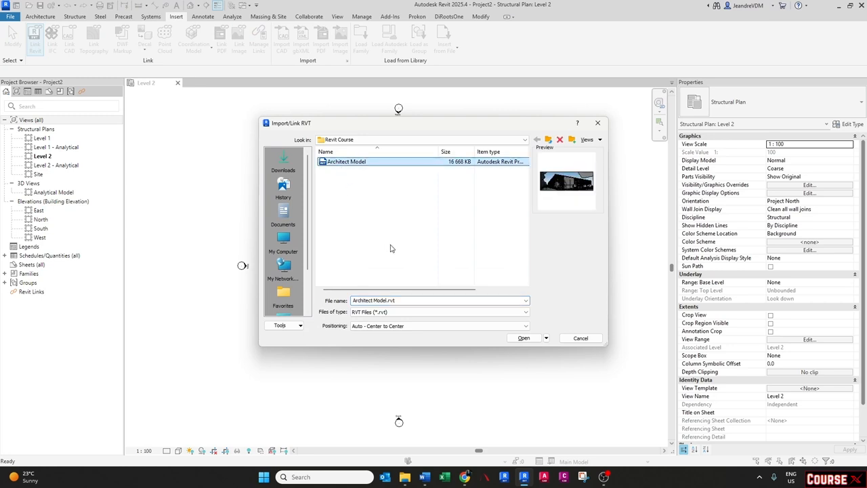
pyautogui.click(368, 328)
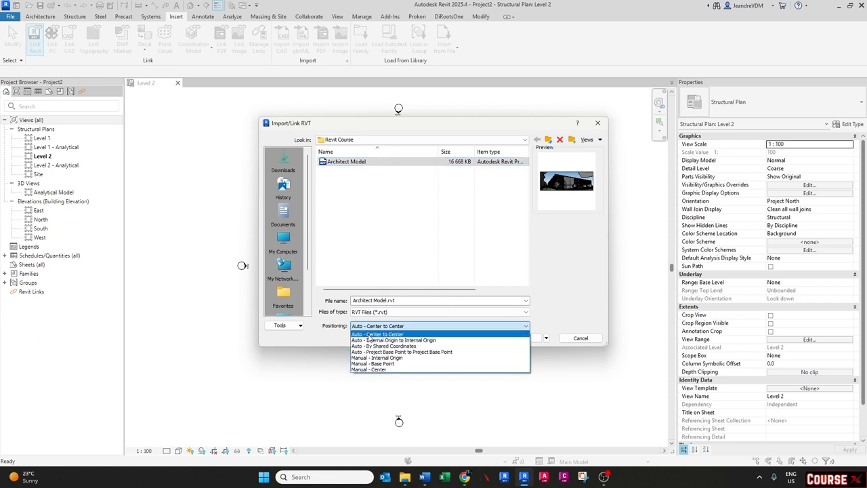
pyautogui.click(369, 334)
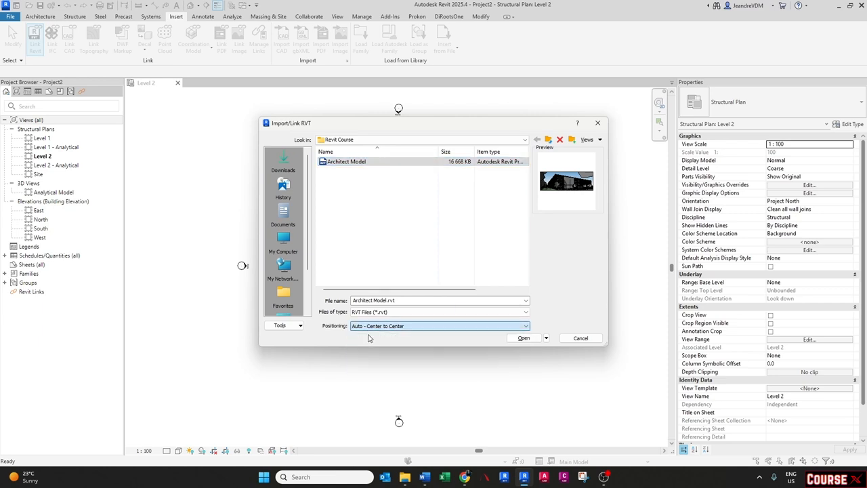
pyautogui.click(523, 338)
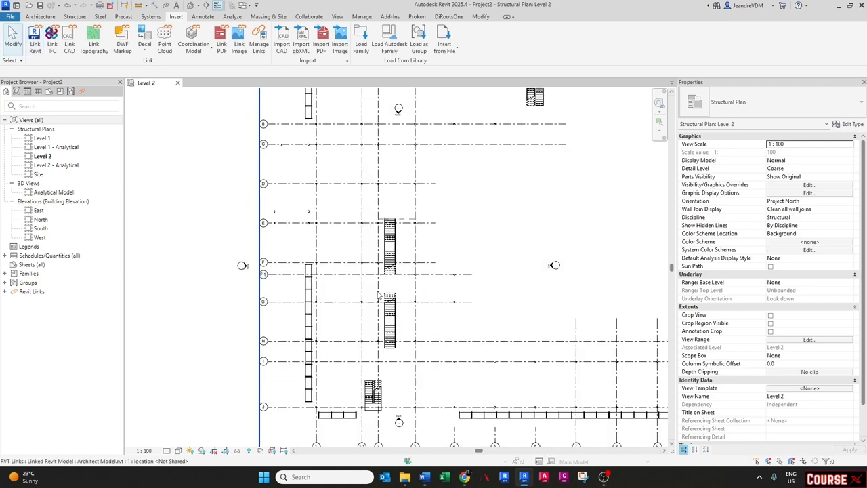
# - Inspect the linked architect model by zooming around and window-selecting parts of it
pyautogui.scroll(-3, 378, 294)
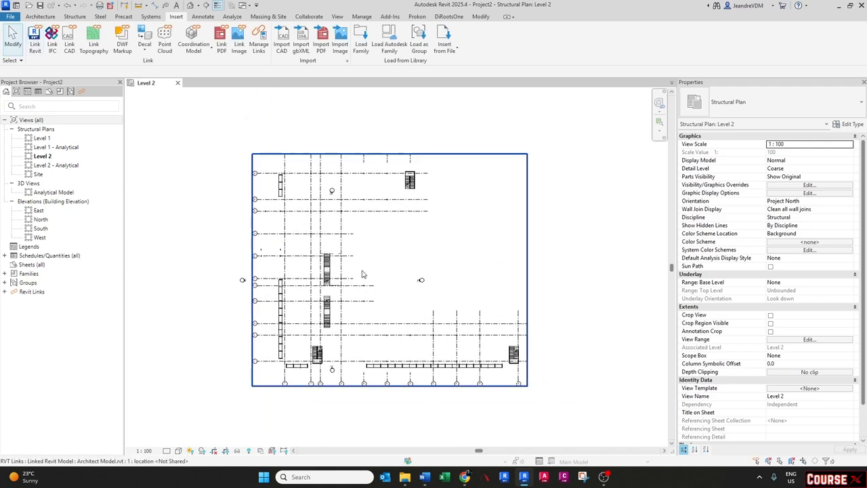
pyautogui.scroll(1, 361, 274)
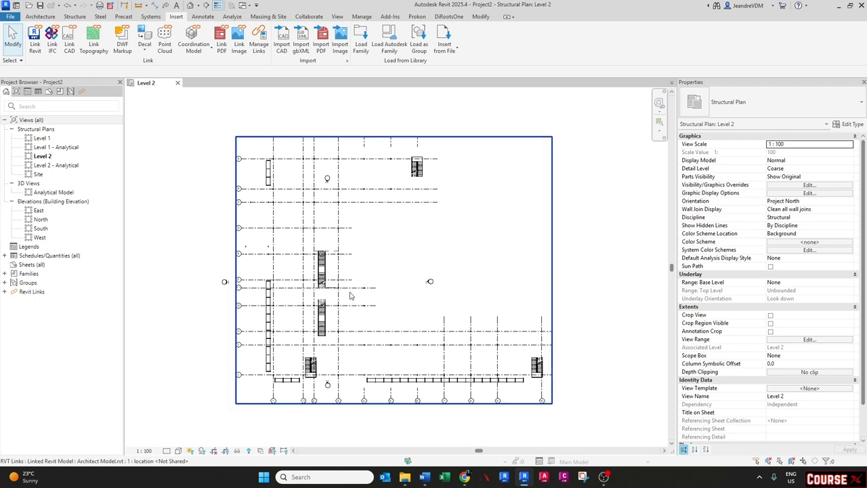
pyautogui.moveTo(213, 165); pyautogui.dragTo(371, 215)
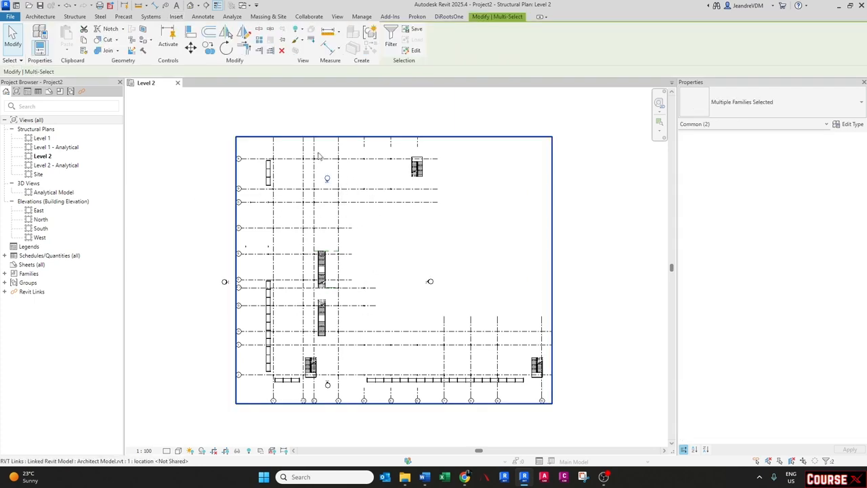
pyautogui.scroll(5, 327, 176)
pyautogui.scroll(-6, 336, 254)
pyautogui.moveTo(335, 243)
pyautogui.mouseDown()
pyautogui.moveTo(370, 192)
pyautogui.moveTo(396, 195)
pyautogui.mouseUp()
pyautogui.click(455, 265)
pyautogui.moveTo(466, 284); pyautogui.dragTo(429, 234, button='middle')
pyautogui.scroll(5, 387, 298)
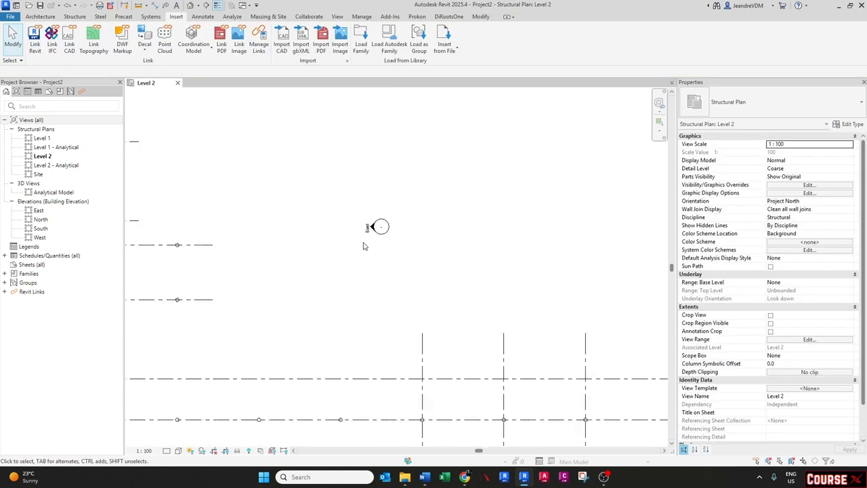
pyautogui.moveTo(341, 180); pyautogui.dragTo(447, 278)
pyautogui.scroll(-5, 391, 231)
pyautogui.moveTo(391, 232)
pyautogui.mouseDown()
pyautogui.moveTo(547, 228)
pyautogui.moveTo(552, 218)
pyautogui.mouseUp()
pyautogui.click(170, 317)
pyautogui.scroll(2, 169, 317)
pyautogui.moveTo(167, 281); pyautogui.dragTo(442, 374)
pyautogui.scroll(-3, 372, 321)
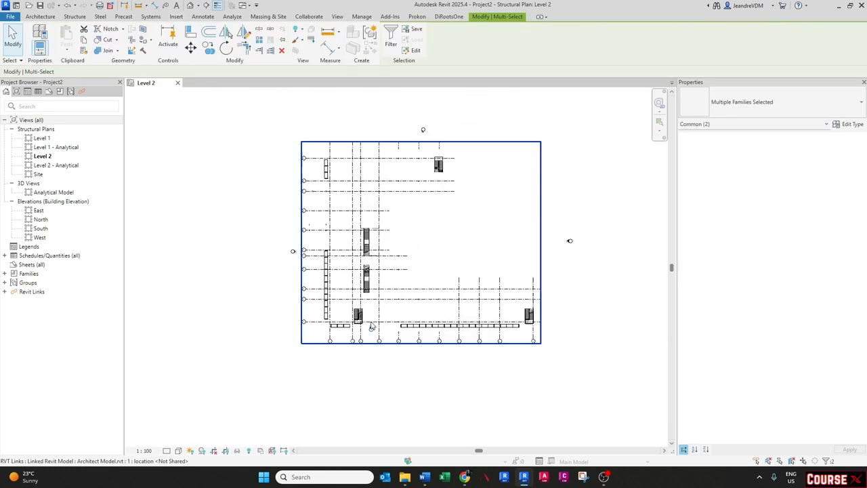
pyautogui.moveTo(371, 326)
pyautogui.mouseDown()
pyautogui.moveTo(412, 358)
pyautogui.moveTo(423, 355)
pyautogui.mouseUp()
pyautogui.click(453, 271)
pyautogui.scroll(2, 453, 272)
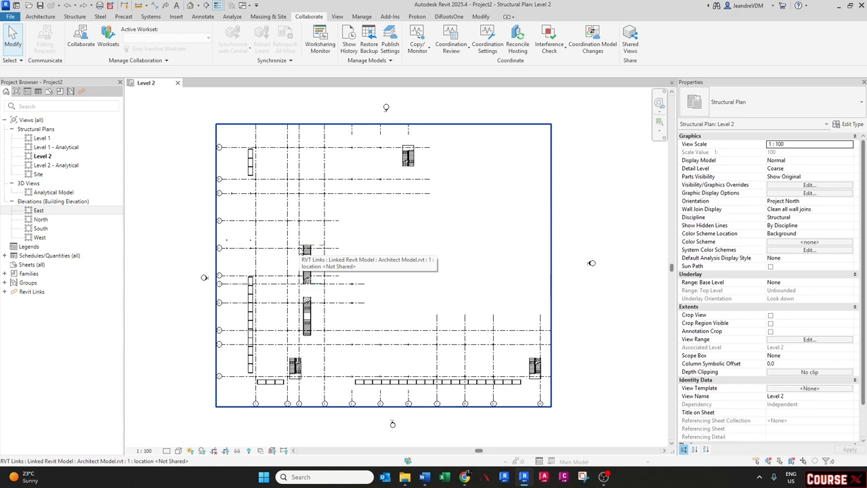
# - Pin the linked architect model in place and attempt to move it
pyautogui.click(294, 221)
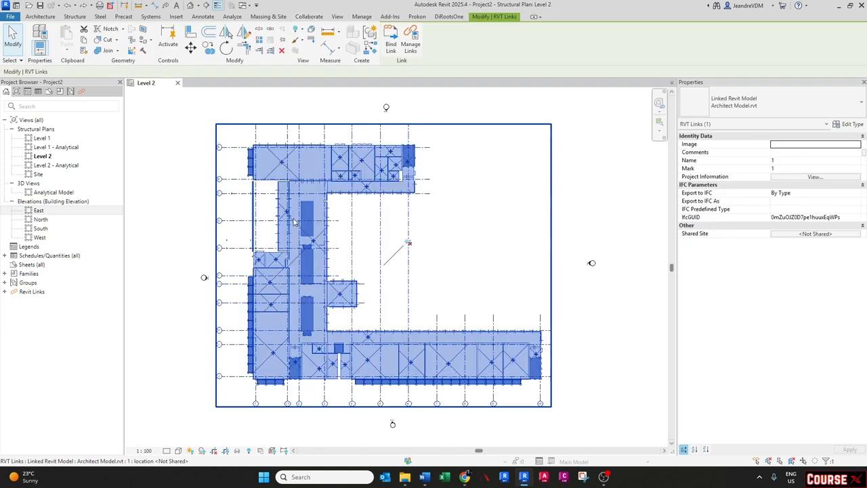
pyautogui.click(282, 42)
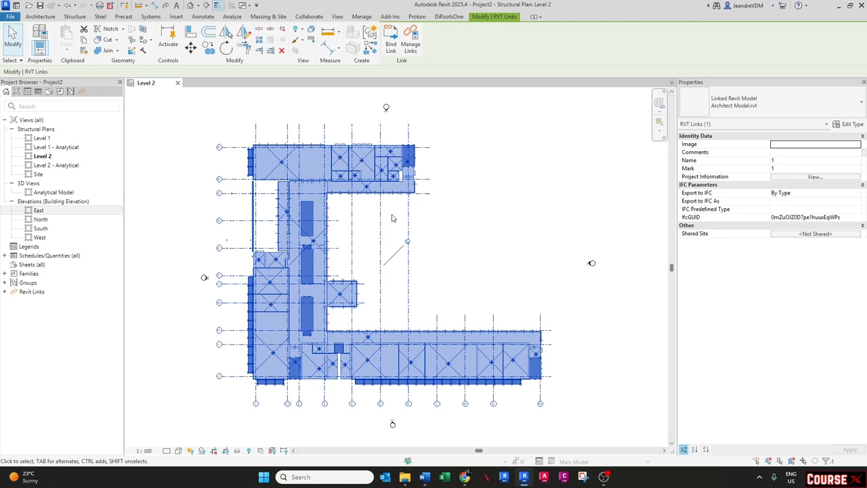
pyautogui.press('m')
pyautogui.press('v')
pyautogui.click(415, 192)
pyautogui.click(458, 214)
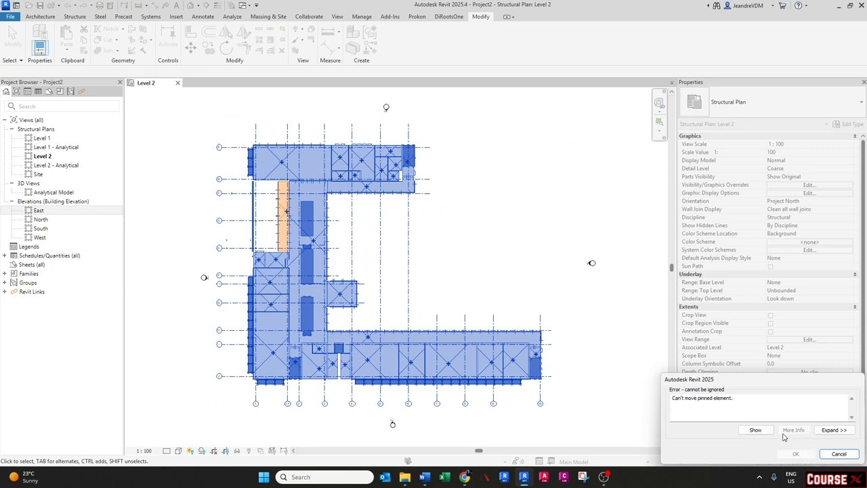
pyautogui.click(838, 454)
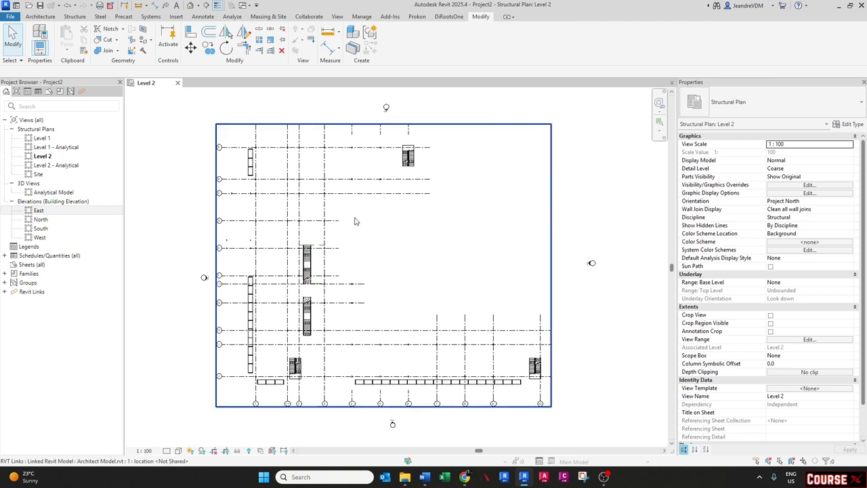
# - Set the Architect Model.rvt link to halftone in the view's Visibility/Graphic Overrides
pyautogui.press('v')
pyautogui.press('g')
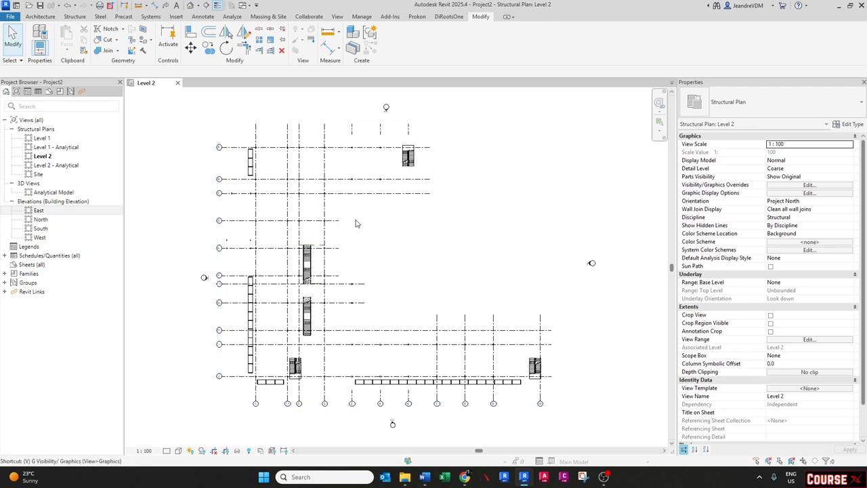
pyautogui.click(545, 126)
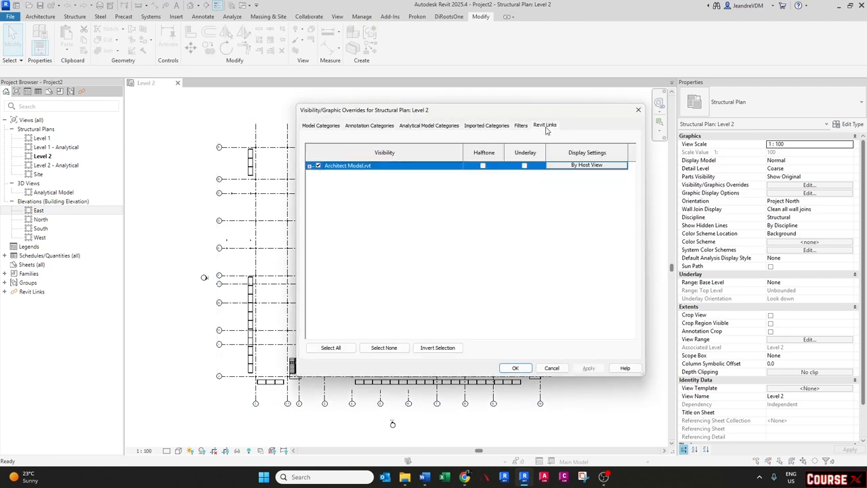
pyautogui.click(482, 166)
pyautogui.click(515, 368)
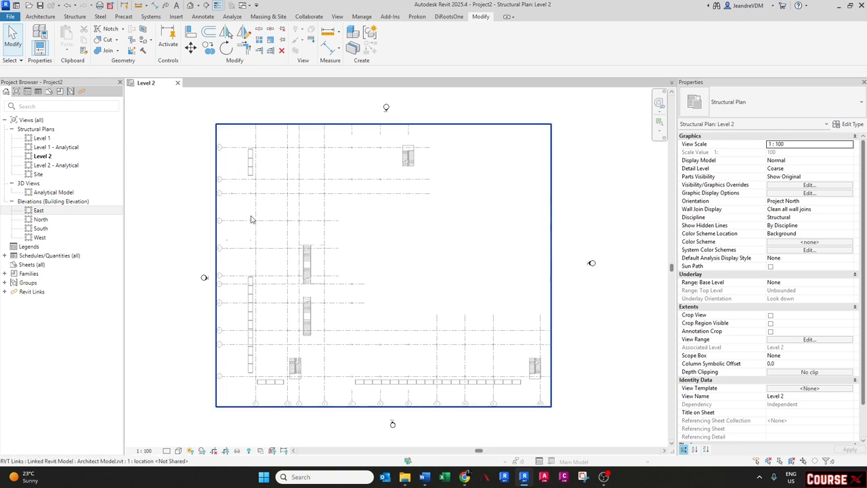
# - Start the Grid tool in Pick Lines mode and create a grid on the linked model's first vertical grid line
pyautogui.click(77, 18)
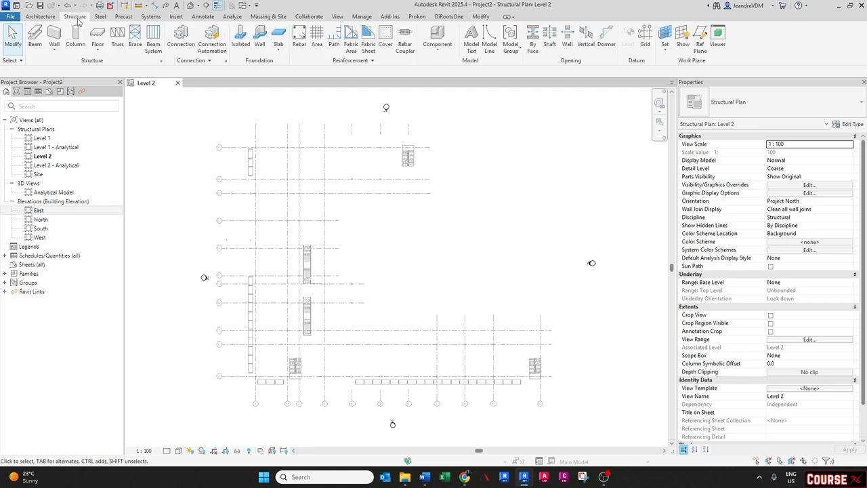
pyautogui.click(644, 42)
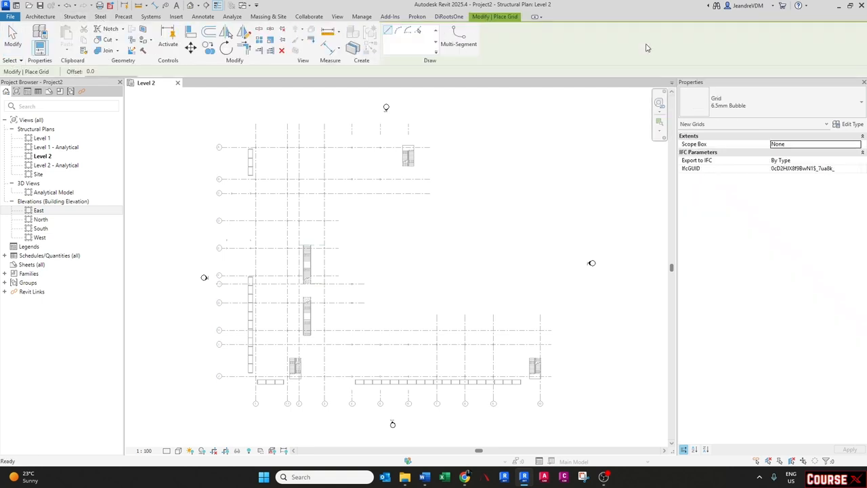
pyautogui.click(418, 31)
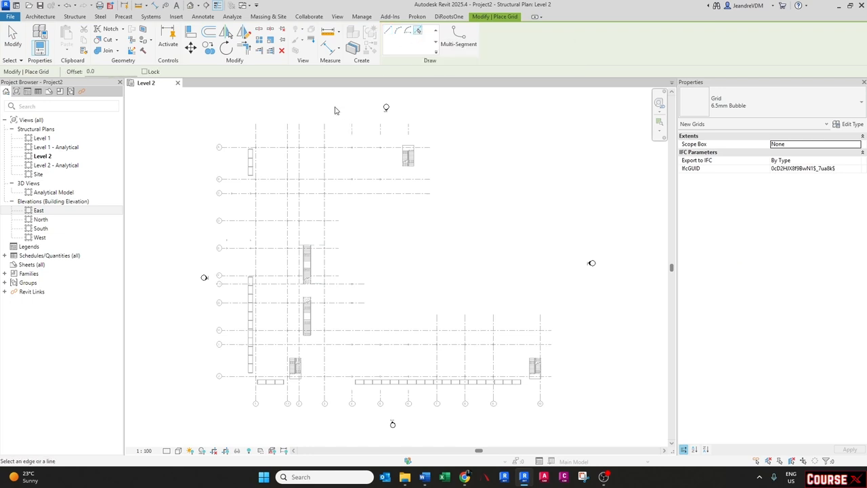
pyautogui.click(258, 136)
# - Pick the next vertical linked grid line to create a second grid
pyautogui.scroll(5, 259, 133)
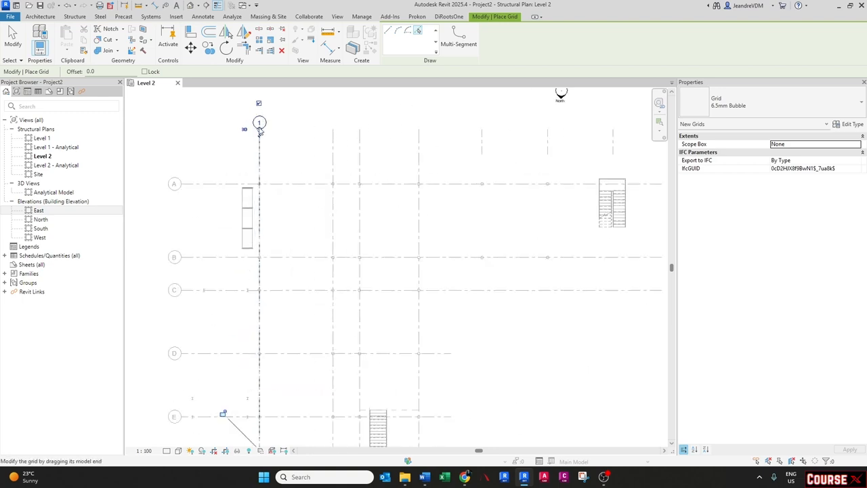
pyautogui.scroll(-3, 259, 132)
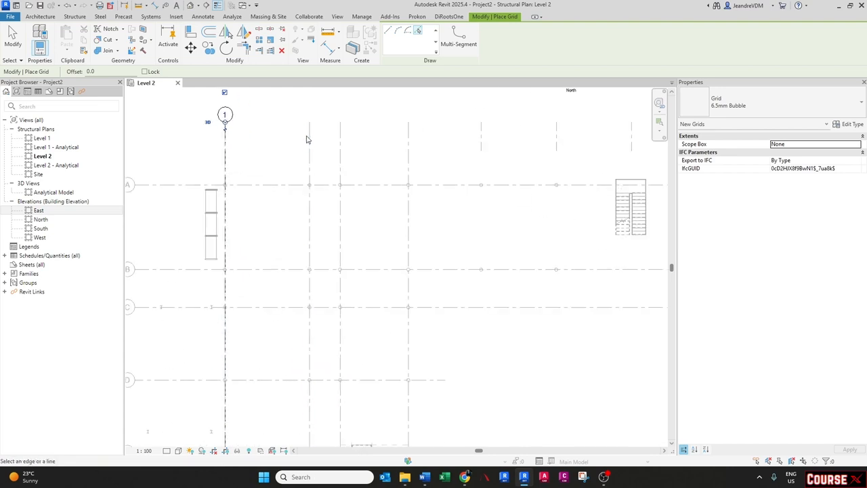
pyautogui.click(310, 134)
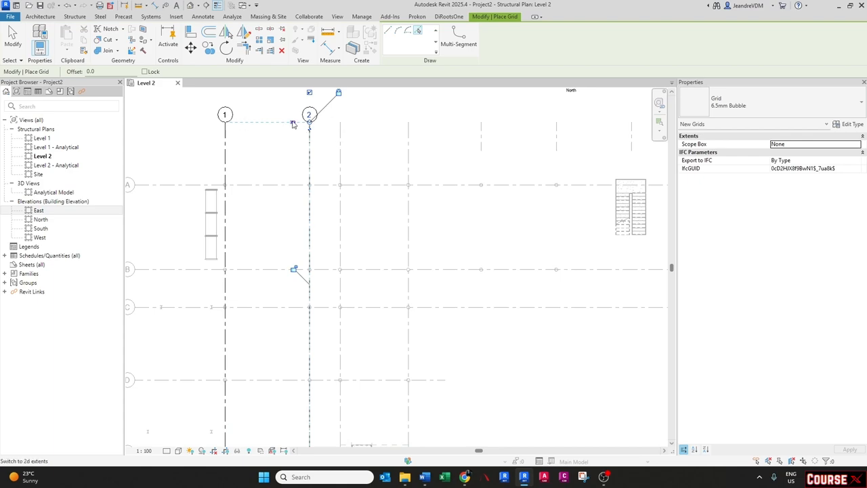
# - Rename the second new grid to 1.1
pyautogui.scroll(-5, 293, 124)
pyautogui.moveTo(323, 444); pyautogui.dragTo(325, 352, button='middle')
pyautogui.scroll(7, 310, 344)
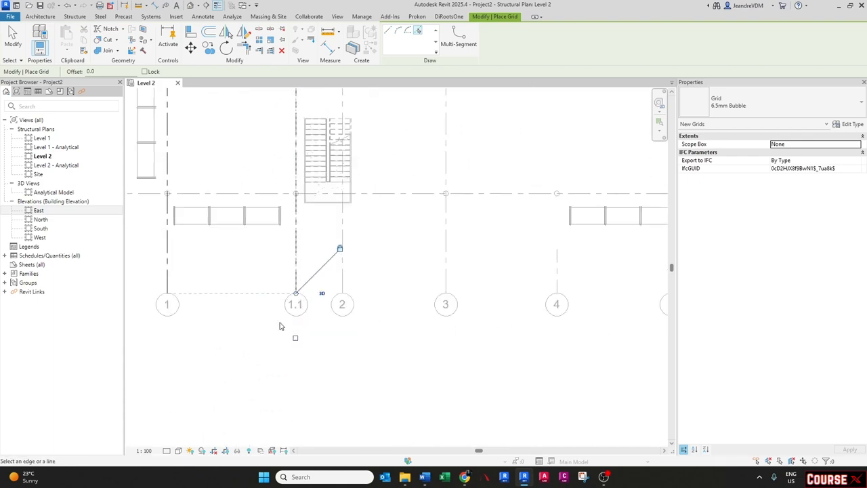
pyautogui.scroll(-4, 302, 350)
pyautogui.moveTo(291, 159); pyautogui.dragTo(293, 347, button='middle')
pyautogui.moveTo(304, 221); pyautogui.dragTo(303, 338, button='middle')
pyautogui.scroll(5, 297, 210)
pyautogui.click(295, 214)
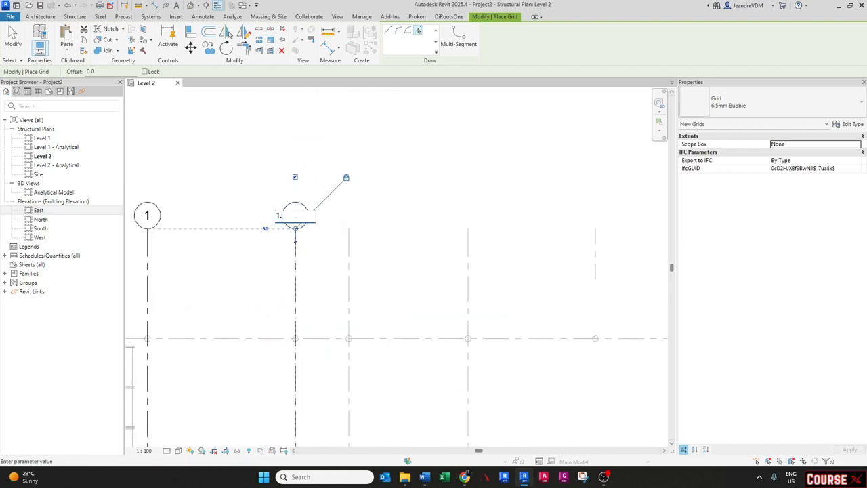
pyautogui.press('Return')
# - Pick the next linked grid line to create another grid and rename it 2
pyautogui.scroll(-3, 291, 197)
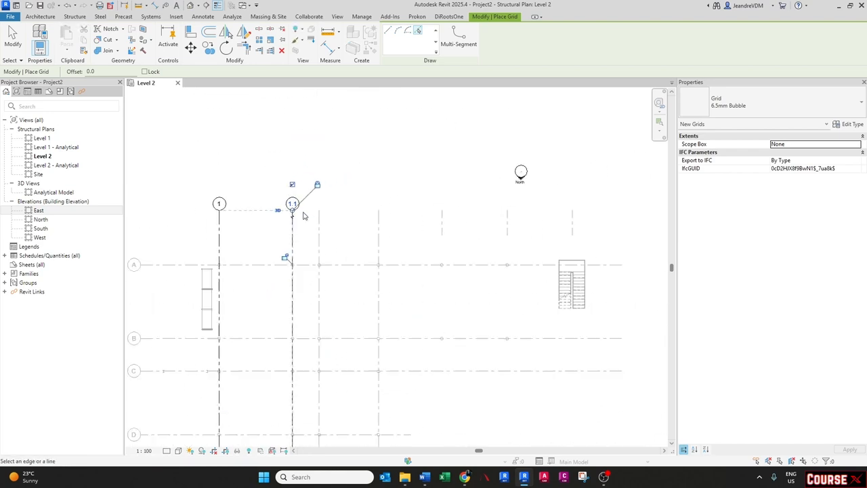
pyautogui.click(319, 235)
pyautogui.scroll(3, 318, 206)
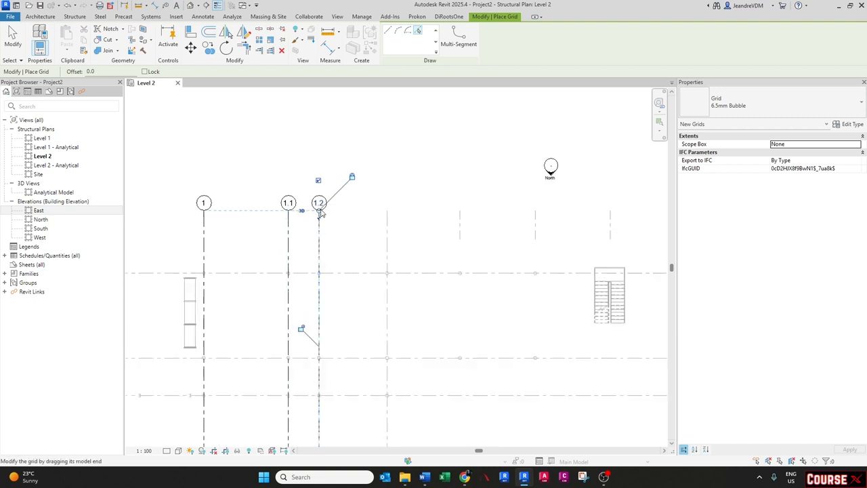
pyautogui.scroll(-2, 317, 194)
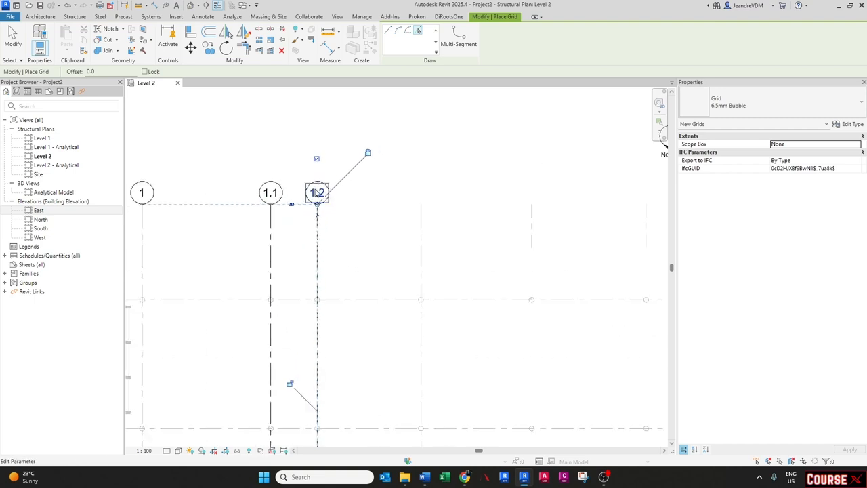
pyautogui.scroll(-3, 314, 182)
pyautogui.moveTo(323, 414); pyautogui.dragTo(319, 218, button='middle')
pyautogui.scroll(3, 310, 345)
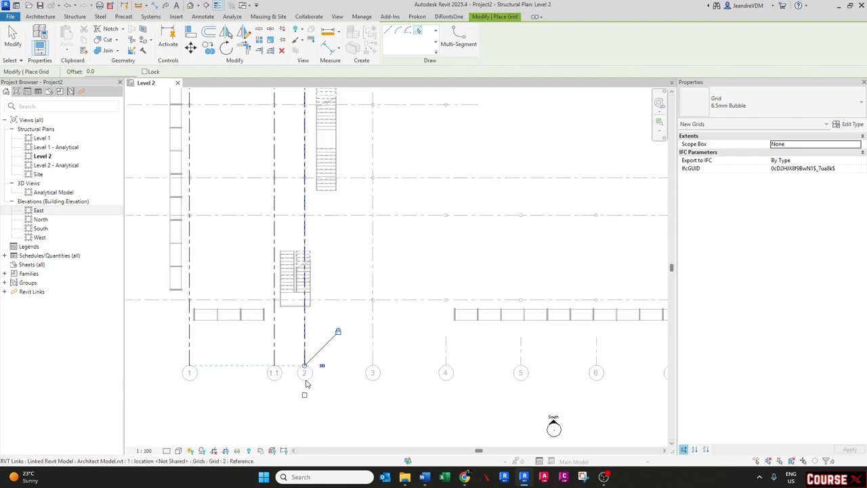
pyautogui.scroll(-4, 304, 372)
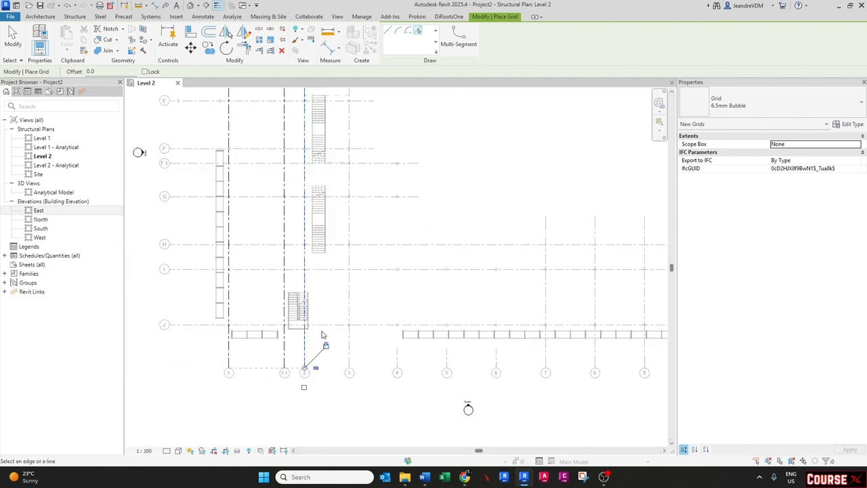
pyautogui.scroll(-3, 321, 333)
pyautogui.scroll(3, 312, 205)
pyautogui.moveTo(312, 205); pyautogui.dragTo(312, 304, button='middle')
pyautogui.scroll(3, 314, 122)
pyautogui.click(314, 118)
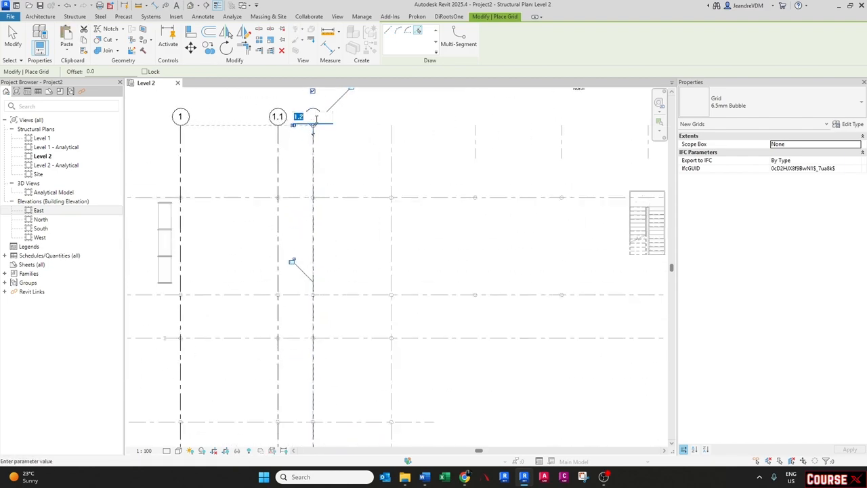
pyautogui.write('2')
pyautogui.press('Return')
# - Create another grid by picking the following vertical linked grid line
pyautogui.scroll(-3, 314, 121)
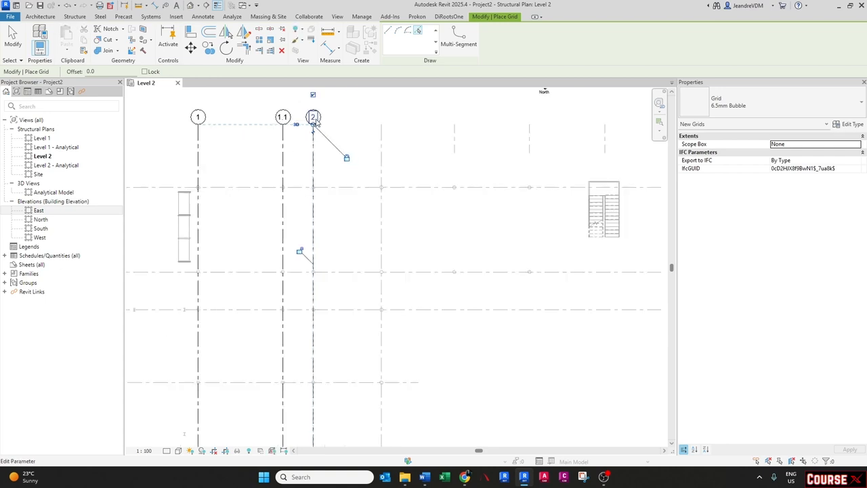
pyautogui.click(359, 146)
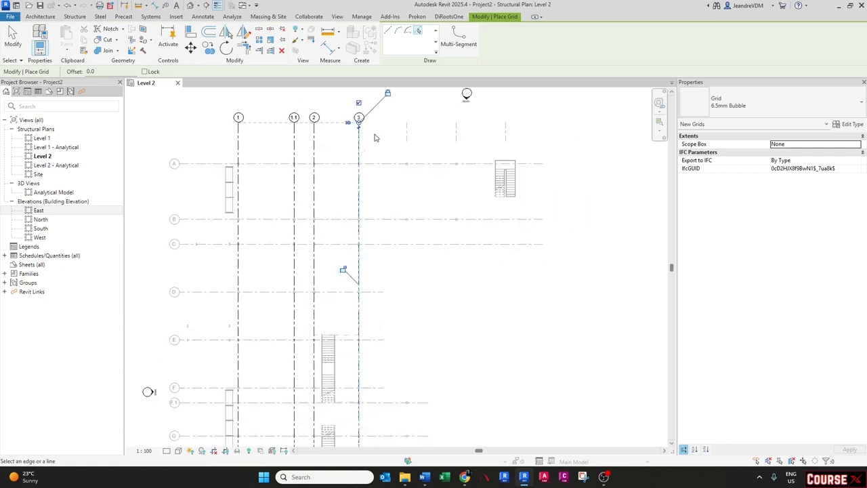
# - Pick the next three vertical linked grid lines to create three more grids
pyautogui.click(407, 134)
pyautogui.click(456, 133)
pyautogui.click(505, 132)
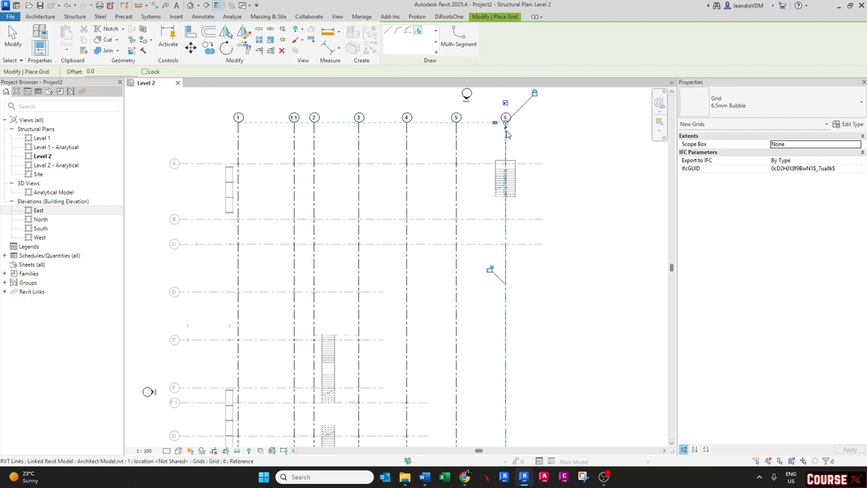
# - Pick the remaining vertical linked grid lines in the lower wing to create grids, then exit the Grid command
pyautogui.moveTo(514, 247); pyautogui.dragTo(383, 151, button='middle')
pyautogui.scroll(-3, 377, 140)
pyautogui.scroll(3, 349, 371)
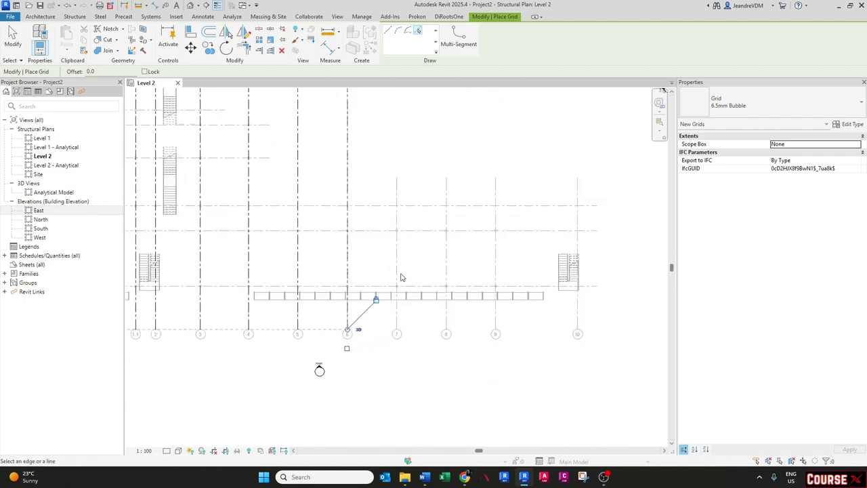
pyautogui.click(446, 257)
pyautogui.click(495, 267)
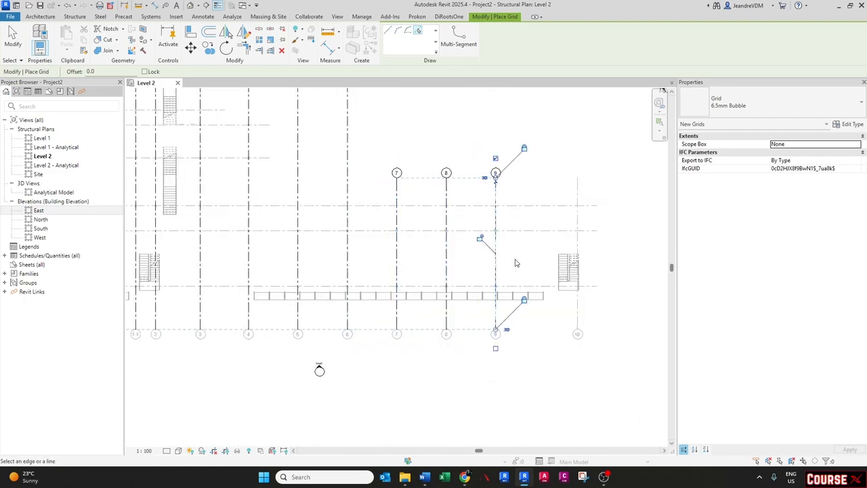
pyautogui.click(577, 264)
pyautogui.moveTo(579, 246); pyautogui.dragTo(576, 176)
pyautogui.press('Escape')
pyautogui.press('Escape')
# - Start Copy/Monitor using a linked model and select the architect model link
pyautogui.scroll(-2, 571, 211)
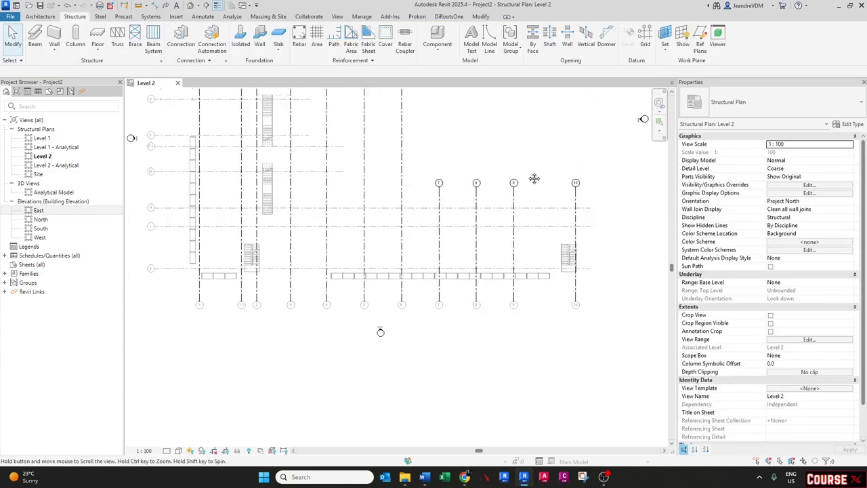
pyautogui.moveTo(534, 178); pyautogui.dragTo(542, 254, button='middle')
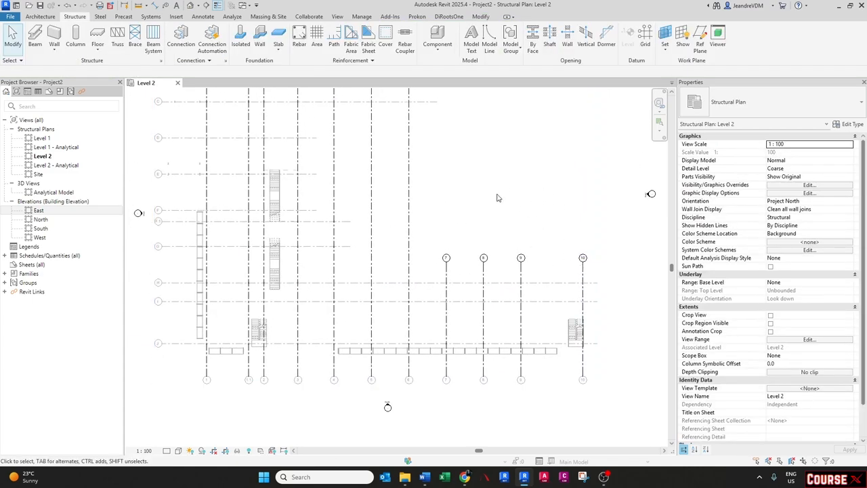
pyautogui.moveTo(463, 175); pyautogui.dragTo(458, 245, button='middle')
pyautogui.scroll(-1, 467, 231)
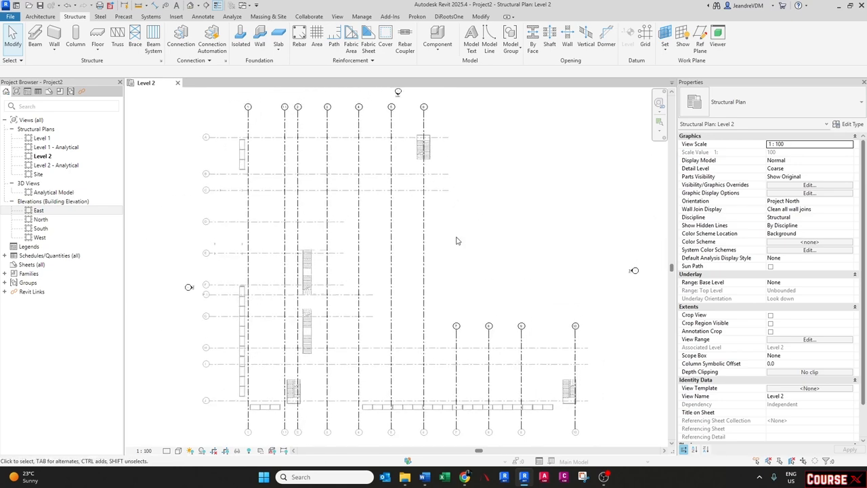
pyautogui.click(309, 17)
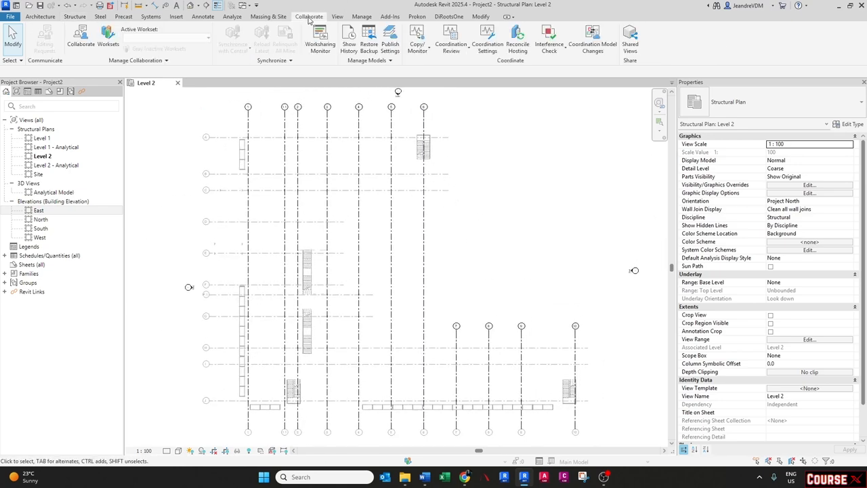
pyautogui.click(421, 52)
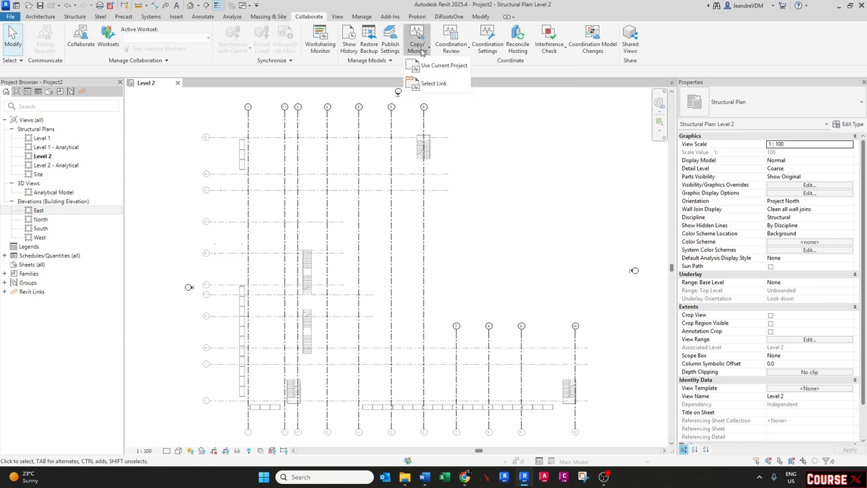
pyautogui.click(429, 84)
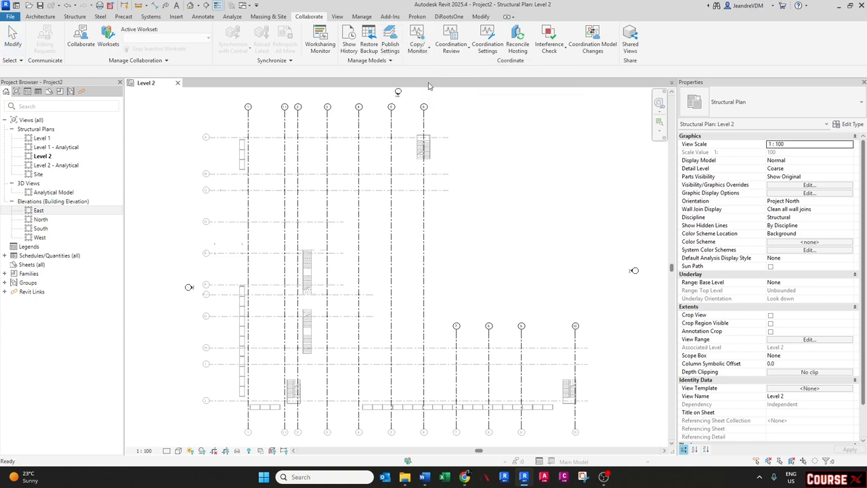
pyautogui.click(421, 124)
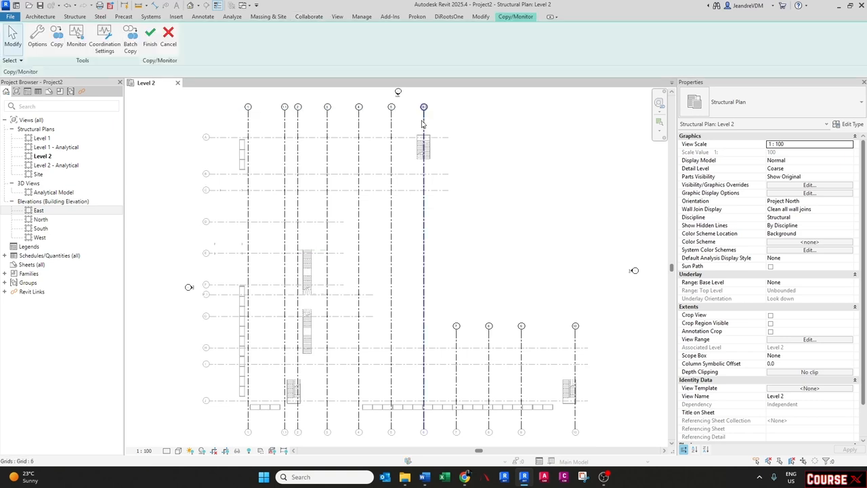
# - Review the Copy/Monitor options and map the grid types to 6.5mm Bubble, then accept them
pyautogui.click(35, 43)
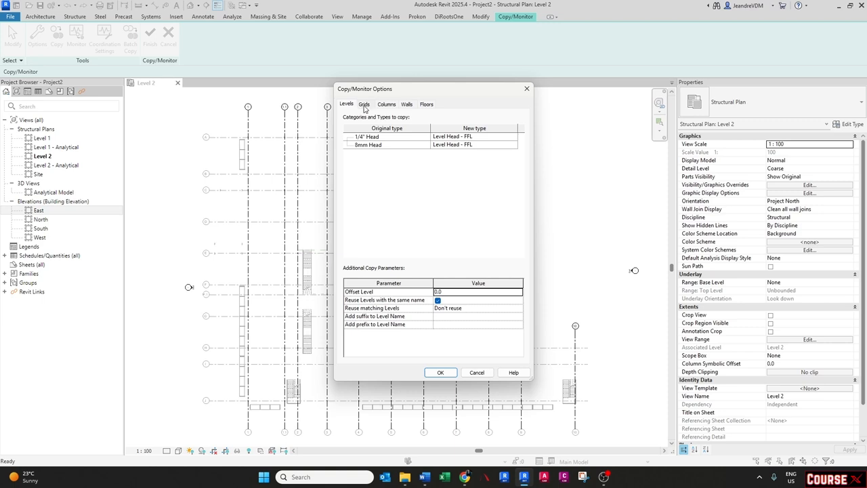
pyautogui.click(364, 105)
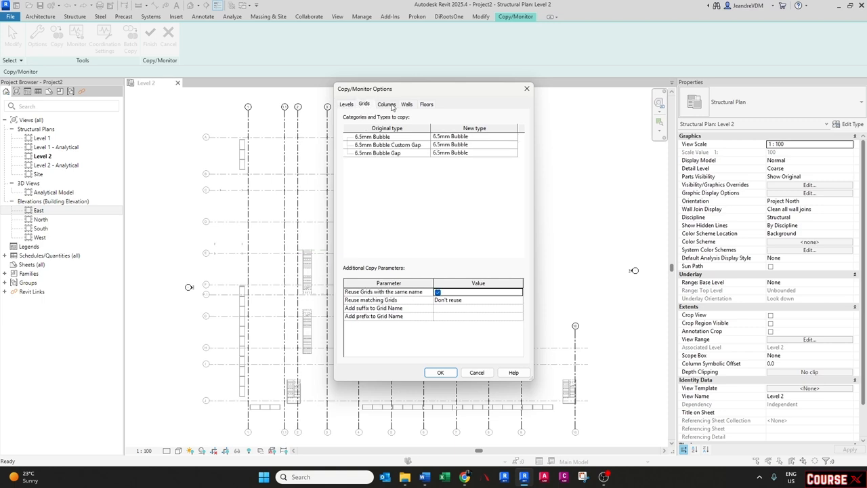
pyautogui.click(392, 106)
pyautogui.click(407, 106)
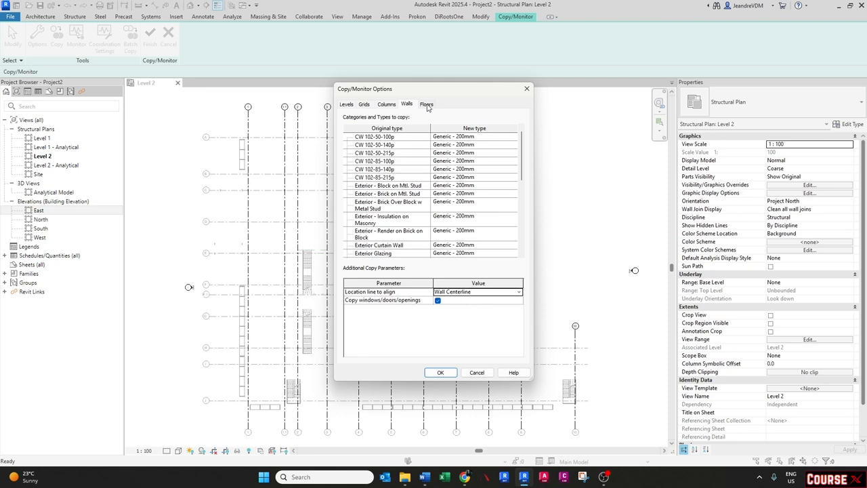
pyautogui.click(426, 106)
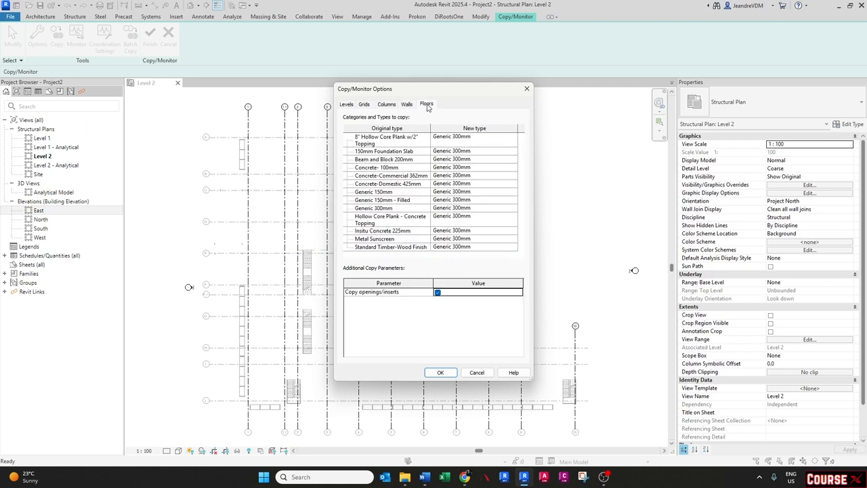
pyautogui.click(366, 106)
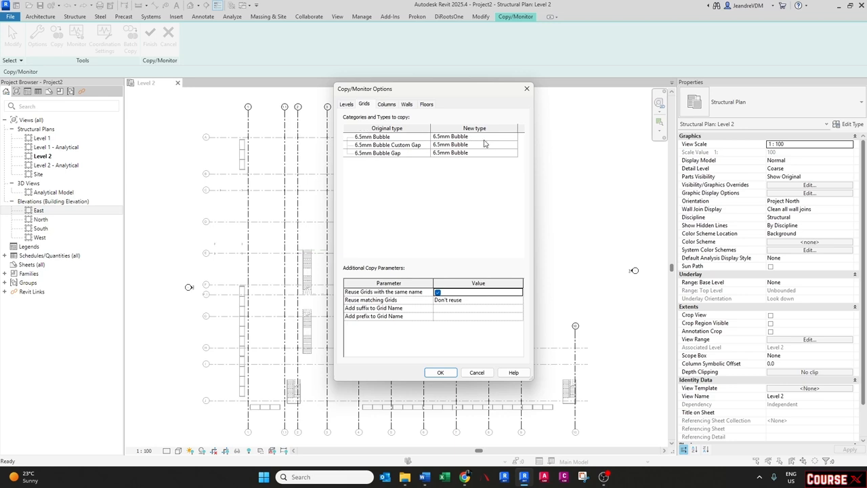
pyautogui.click(515, 138)
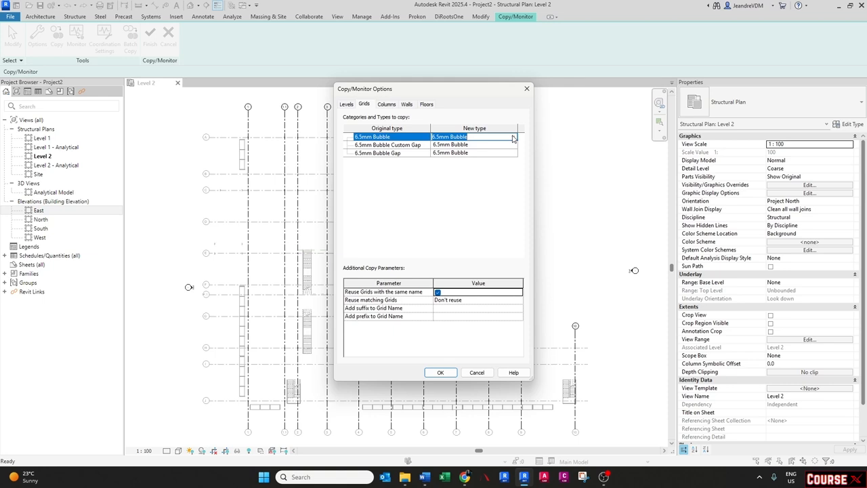
pyautogui.click(512, 137)
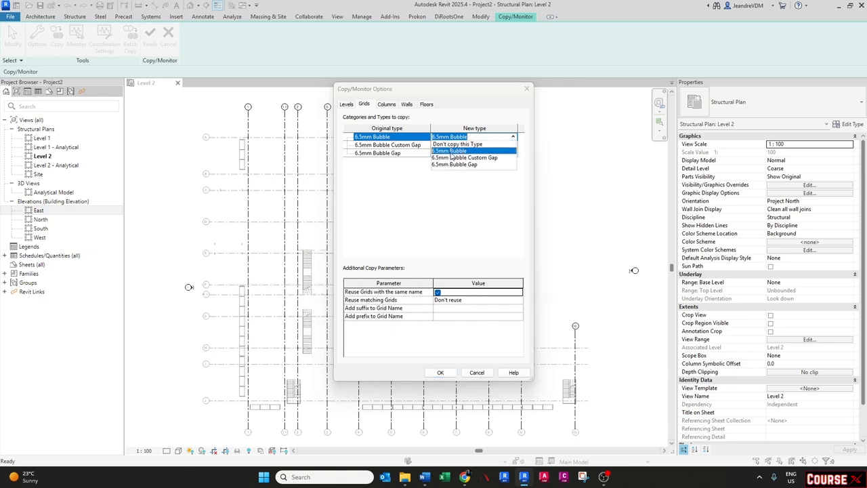
pyautogui.click(432, 195)
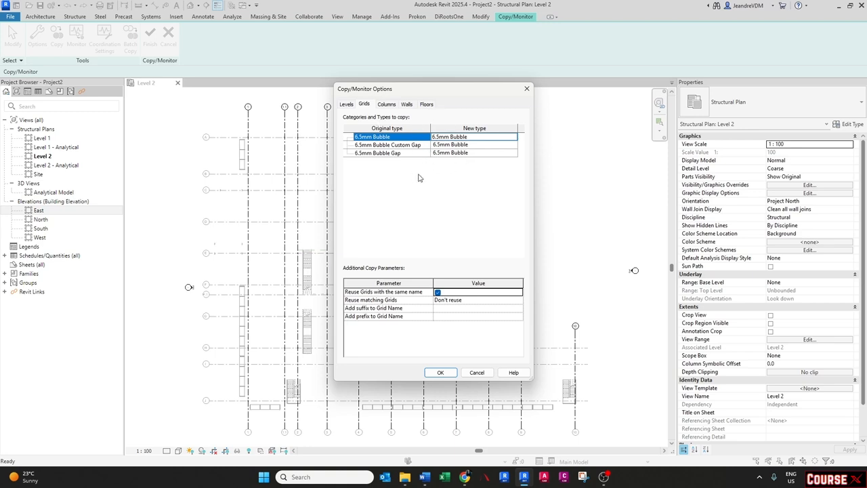
pyautogui.click(441, 373)
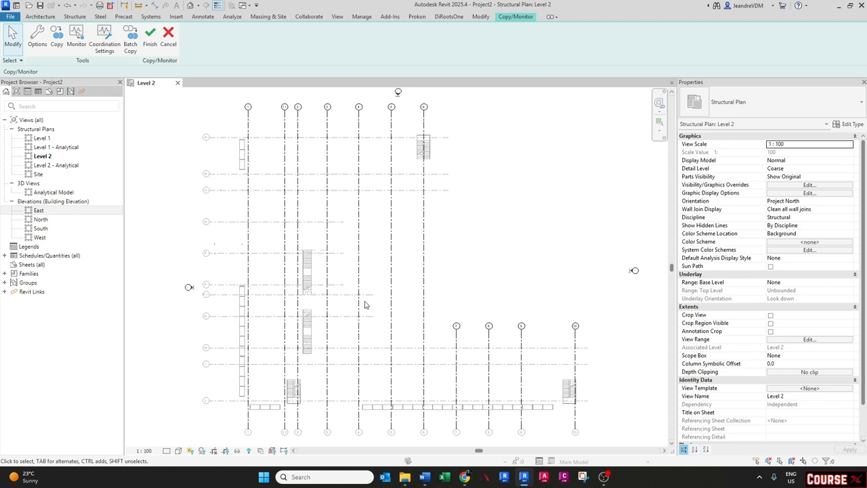
# - Copy the linked model's horizontal grids in multiple mode, filtering the selection to grids only, and finish
pyautogui.click(57, 41)
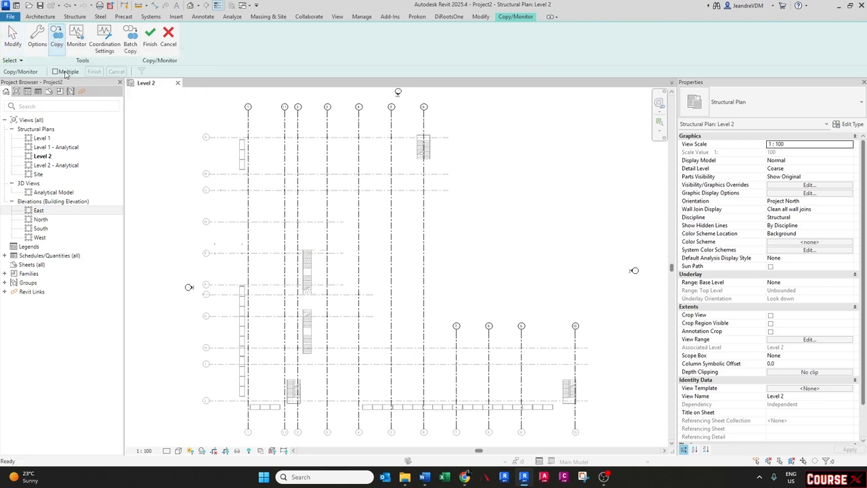
pyautogui.click(64, 72)
pyautogui.scroll(-2, 232, 138)
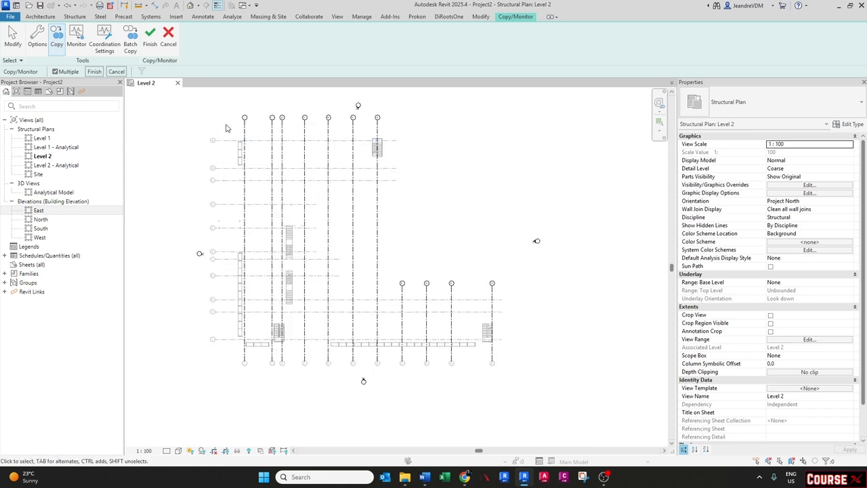
pyautogui.moveTo(227, 128); pyautogui.dragTo(176, 368)
pyautogui.click(142, 72)
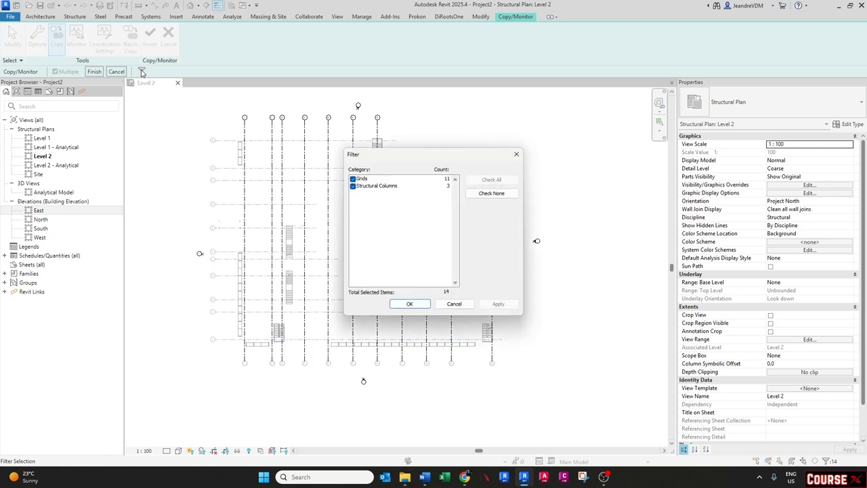
pyautogui.click(353, 185)
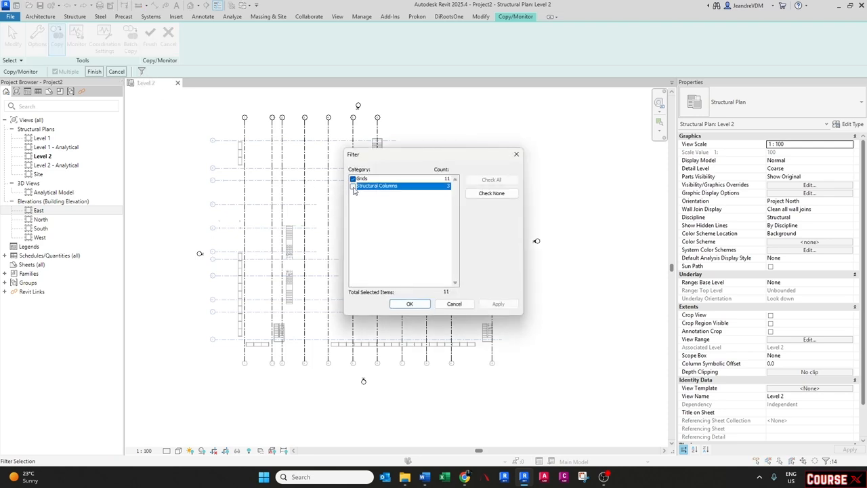
pyautogui.click(410, 304)
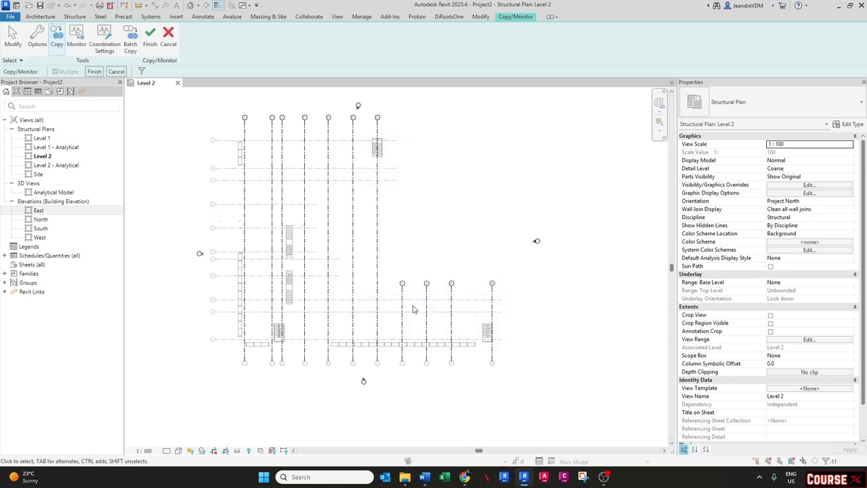
pyautogui.click(94, 72)
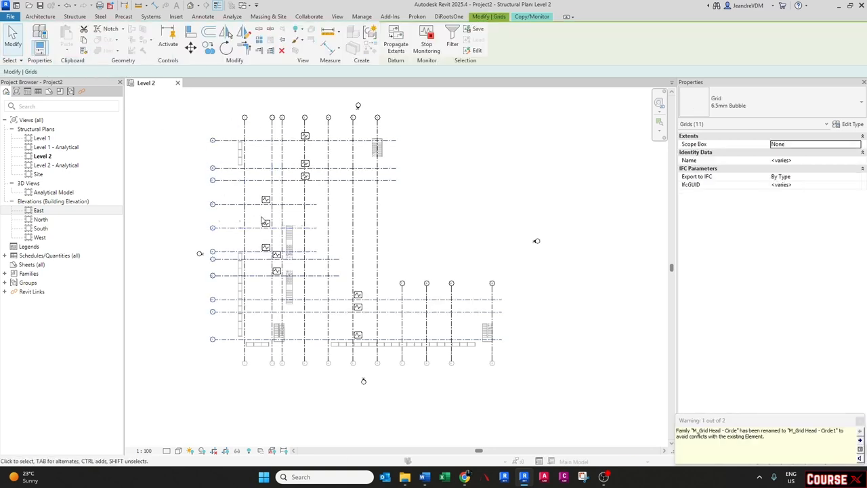
# - Stop monitoring the copied grids
pyautogui.scroll(3, 287, 240)
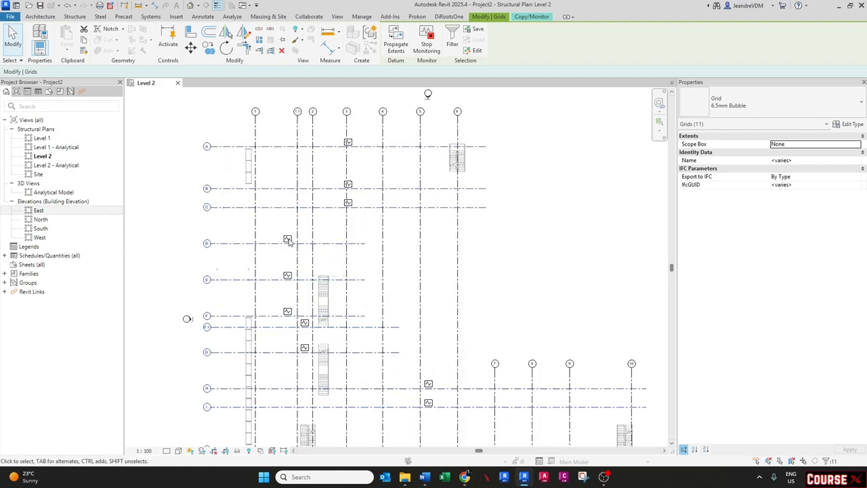
pyautogui.scroll(2, 287, 240)
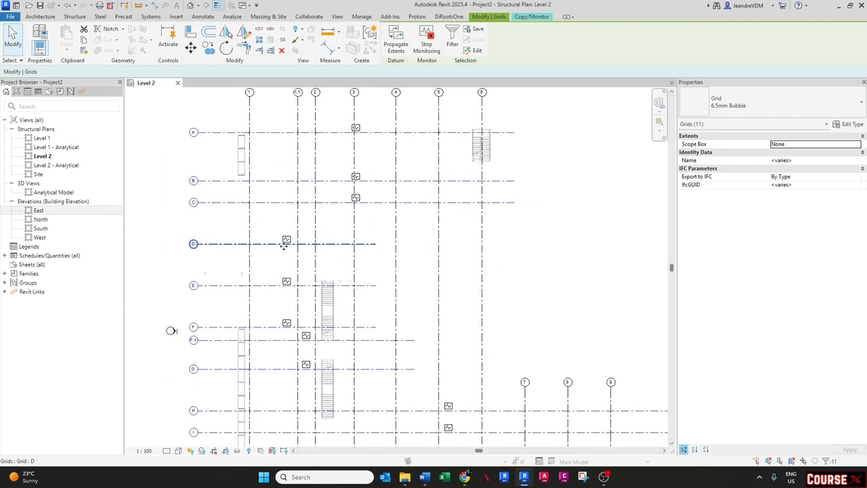
pyautogui.scroll(-1, 284, 245)
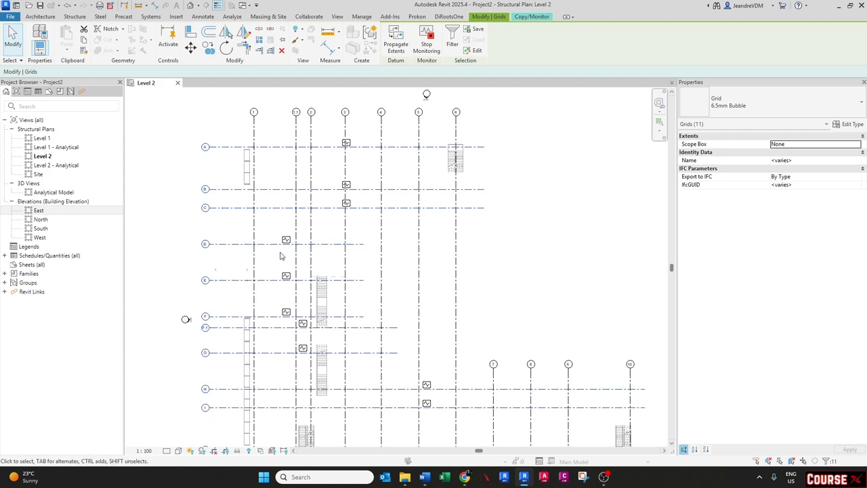
pyautogui.scroll(-2, 274, 249)
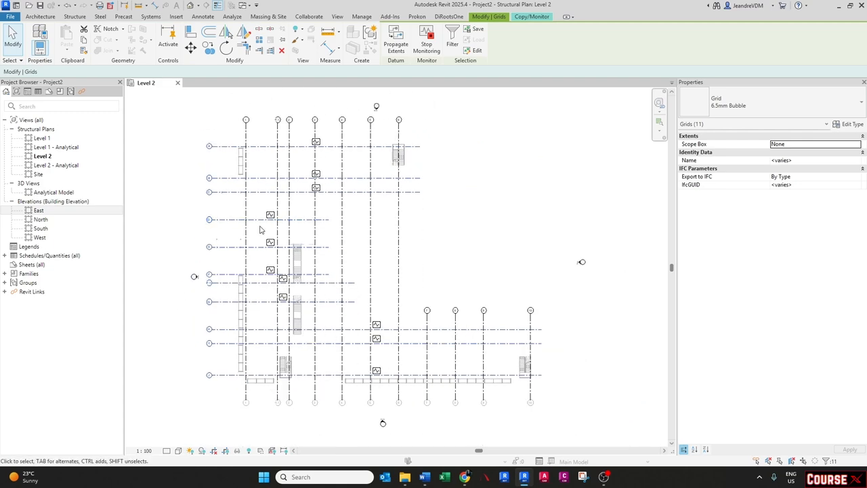
pyautogui.scroll(1, 260, 230)
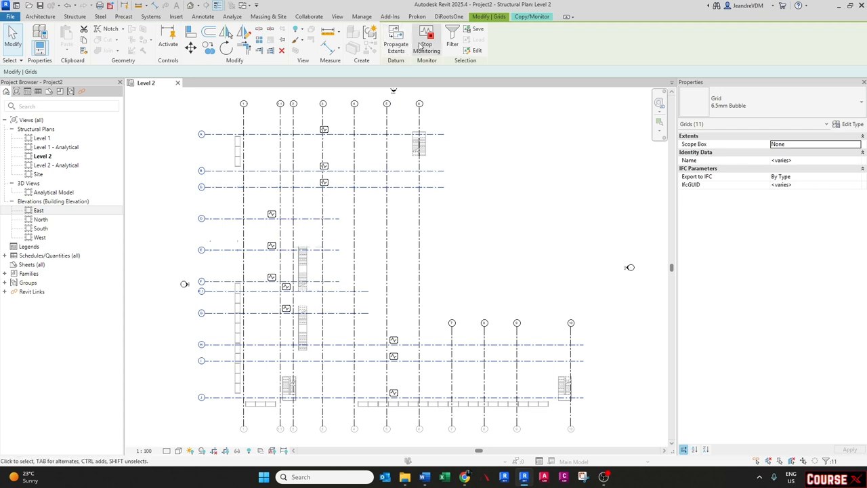
pyautogui.click(424, 49)
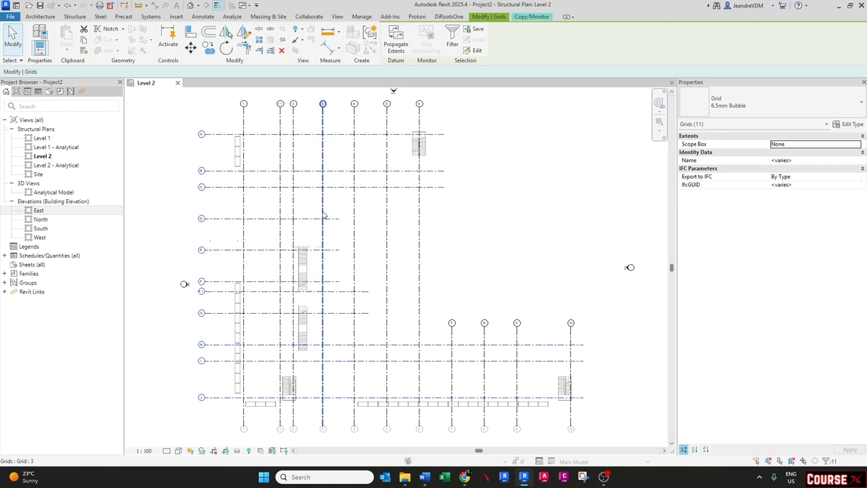
pyautogui.press('Escape')
# - Select all the copied grids, filtered to grids only, and maximize their 3D extents so they span the whole plan
pyautogui.scroll(-1, 301, 206)
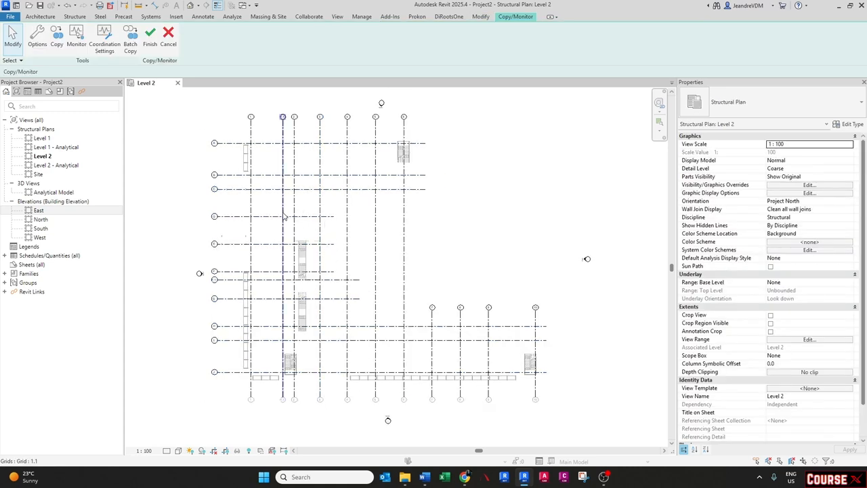
pyautogui.moveTo(283, 233); pyautogui.dragTo(271, 229, button='middle')
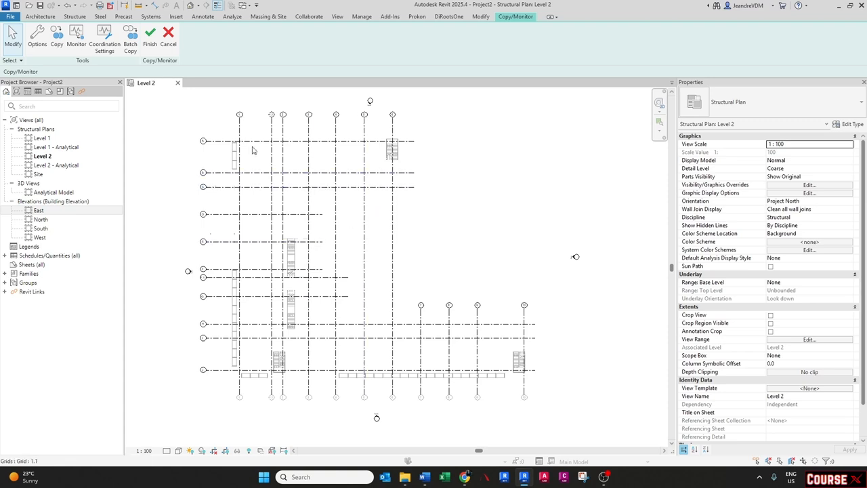
pyautogui.moveTo(178, 102); pyautogui.dragTo(537, 409)
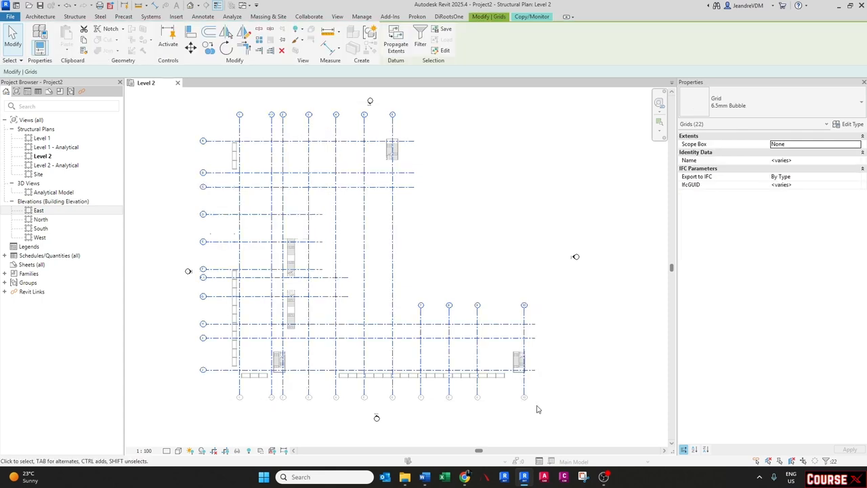
pyautogui.click(420, 44)
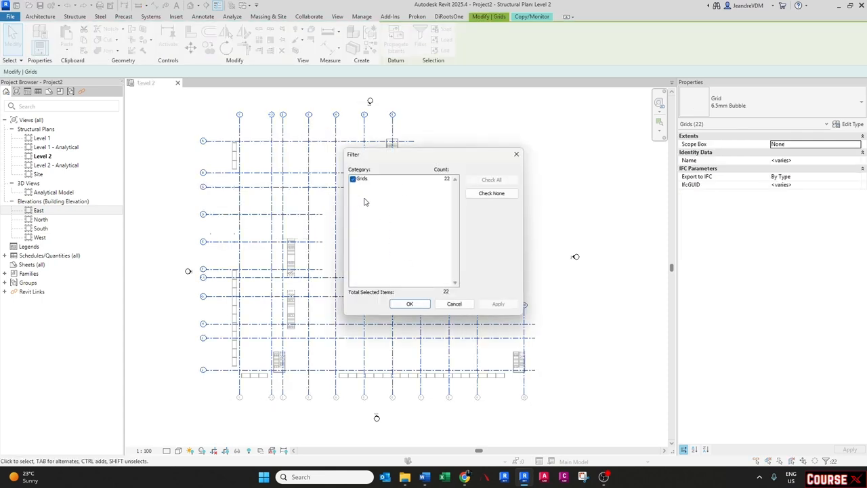
pyautogui.click(409, 304)
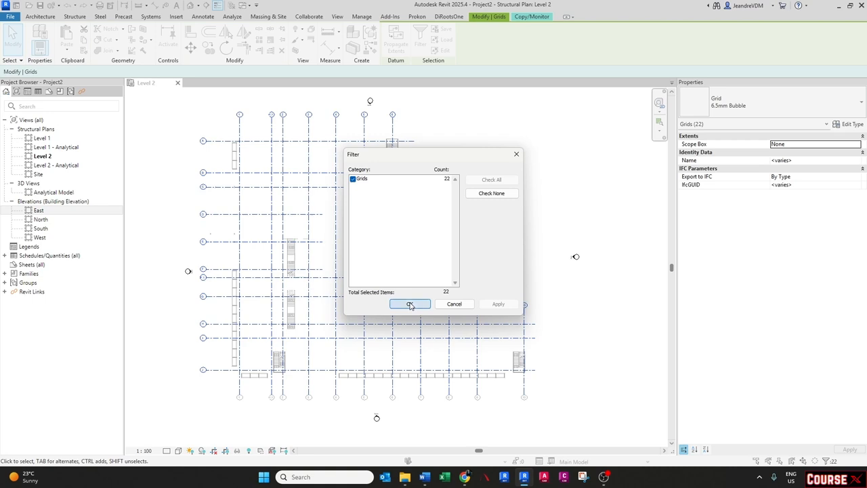
pyautogui.rightClick(295, 213)
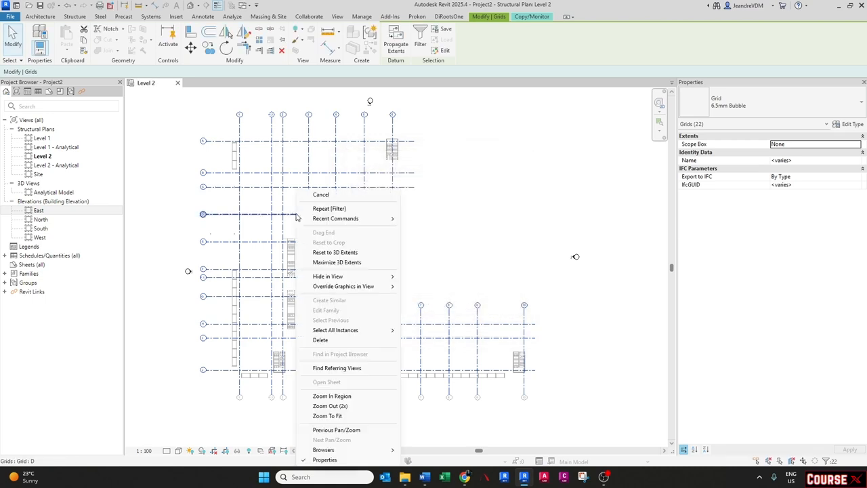
pyautogui.click(341, 263)
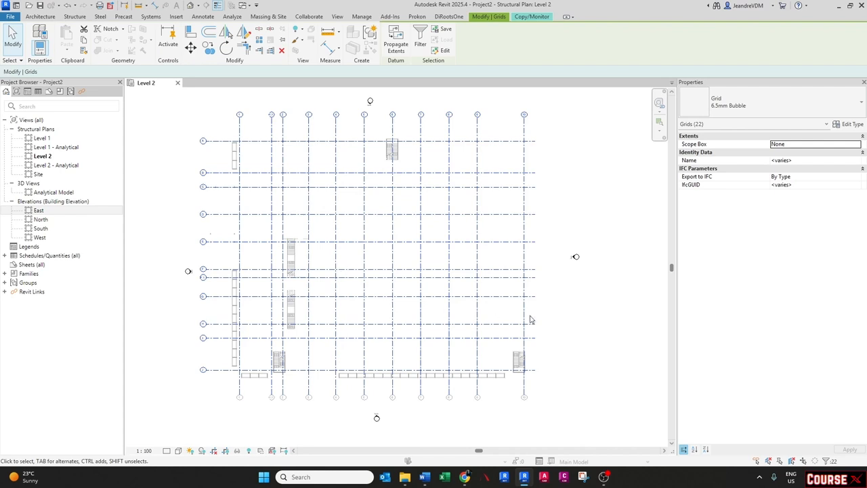
pyautogui.click(494, 151)
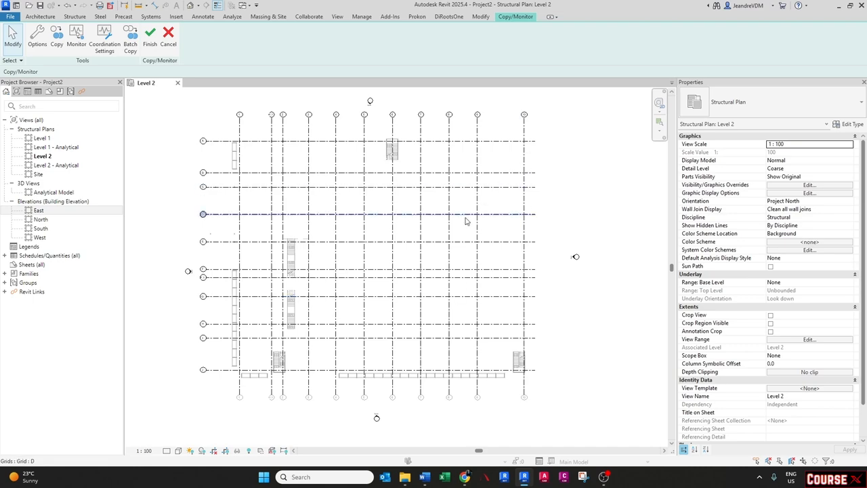
# - Turn on plan view symbols at End 1 for the 6.5mm Bubble grid type, then finish Copy/Monitor
pyautogui.scroll(5, 207, 146)
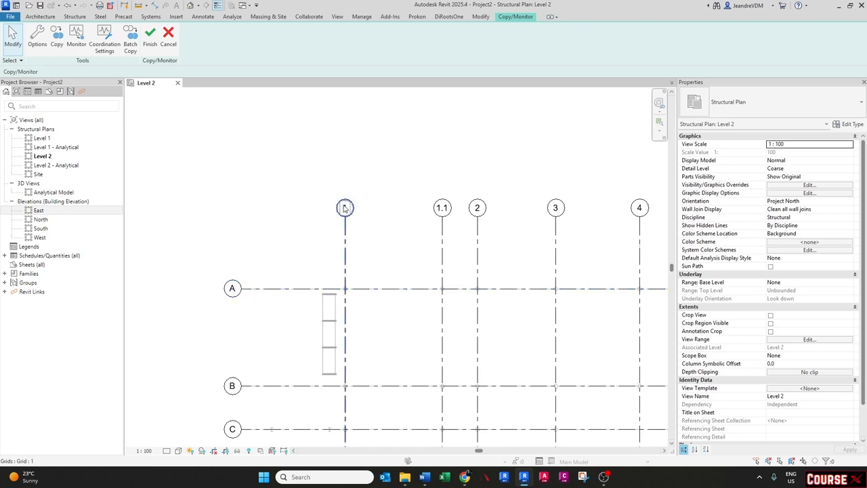
pyautogui.scroll(-3, 342, 260)
pyautogui.moveTo(358, 331); pyautogui.dragTo(321, 215, button='middle')
pyautogui.moveTo(288, 259); pyautogui.dragTo(229, 277, button='middle')
pyautogui.scroll(-1, 245, 246)
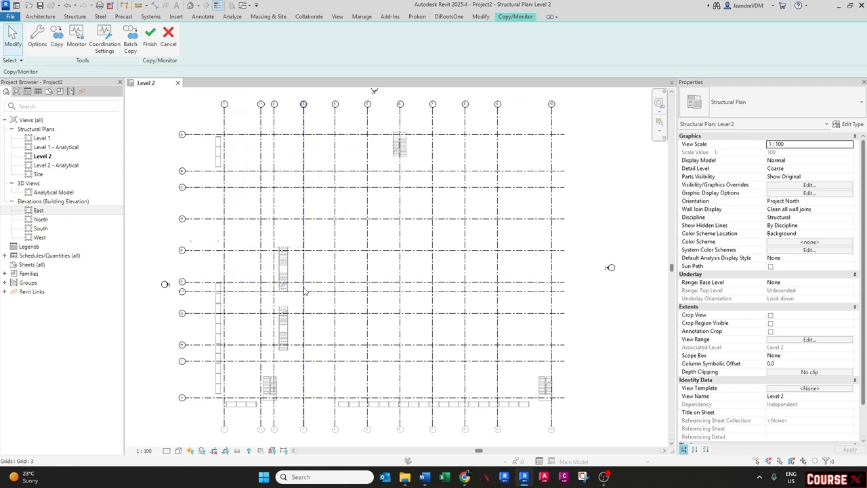
pyautogui.click(352, 254)
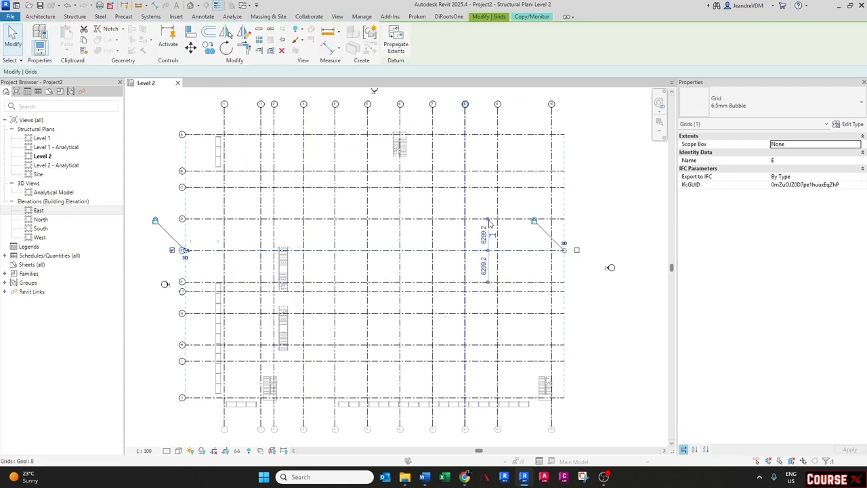
pyautogui.click(847, 125)
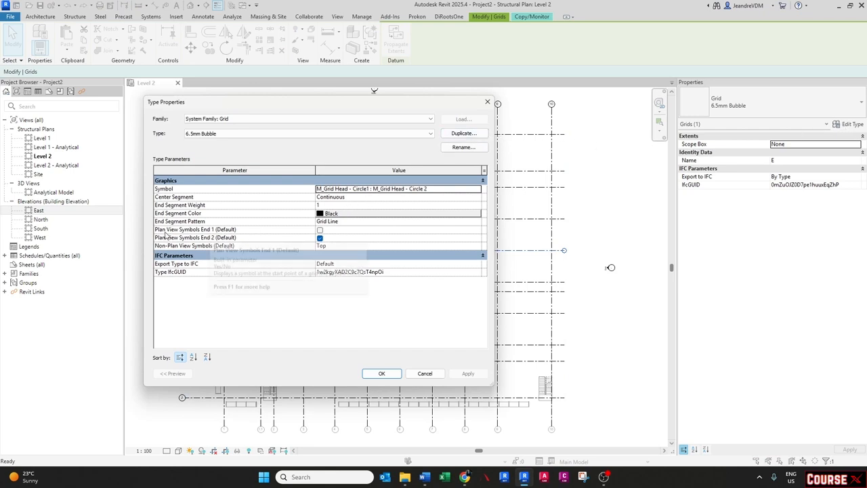
pyautogui.click(319, 230)
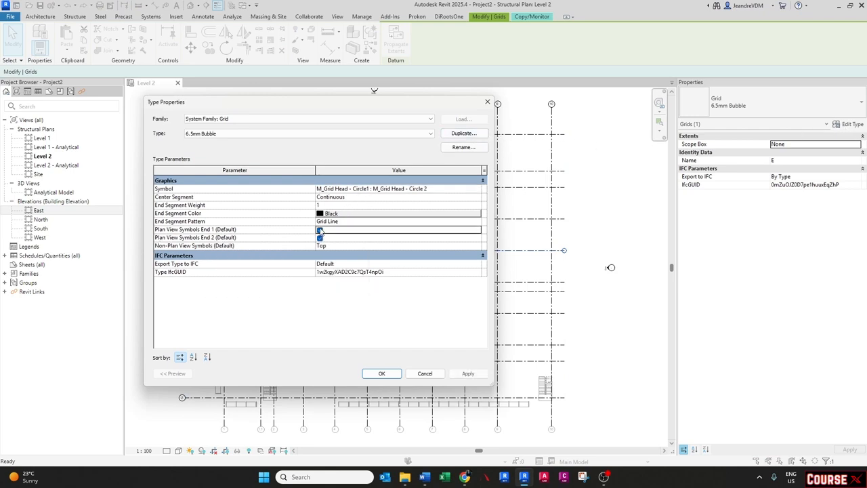
pyautogui.click(381, 373)
pyautogui.press('Escape')
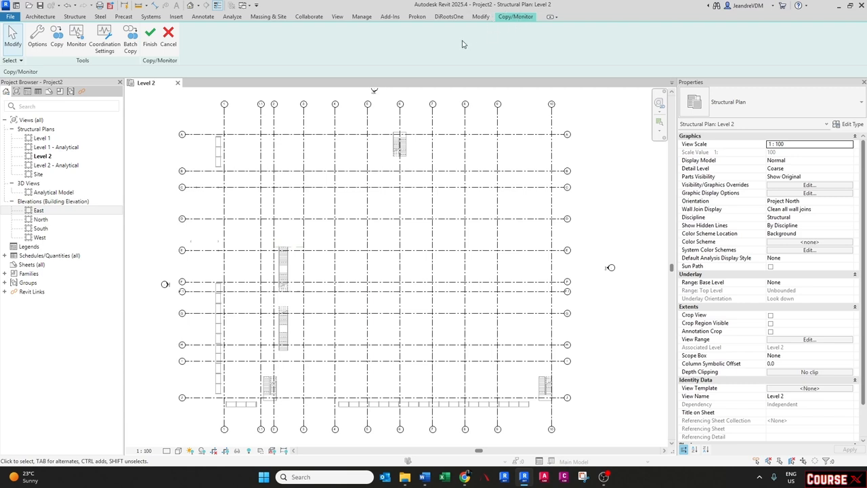
pyautogui.click(150, 35)
pyautogui.scroll(-1, 344, 267)
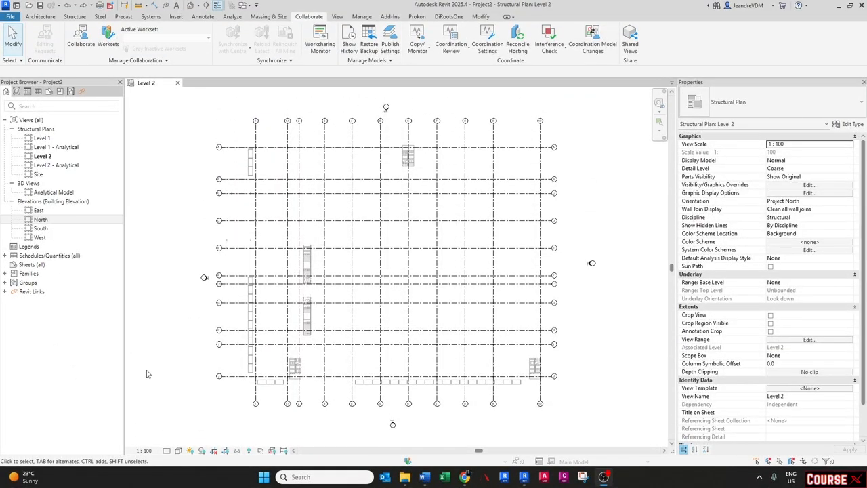
# - Open the North elevation and set the Architect Model.rvt link to halftone in its visibility/graphic overrides
pyautogui.click(40, 220)
pyautogui.doubleClick(41, 220)
pyautogui.scroll(5, 447, 271)
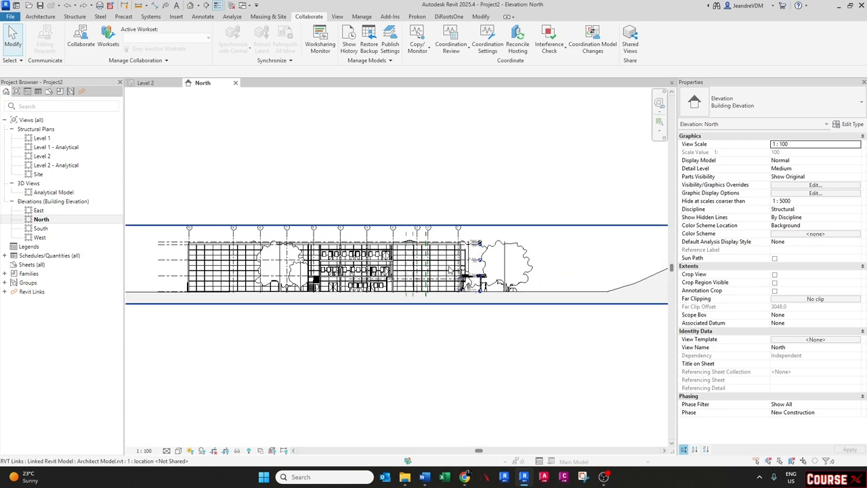
pyautogui.scroll(3, 446, 271)
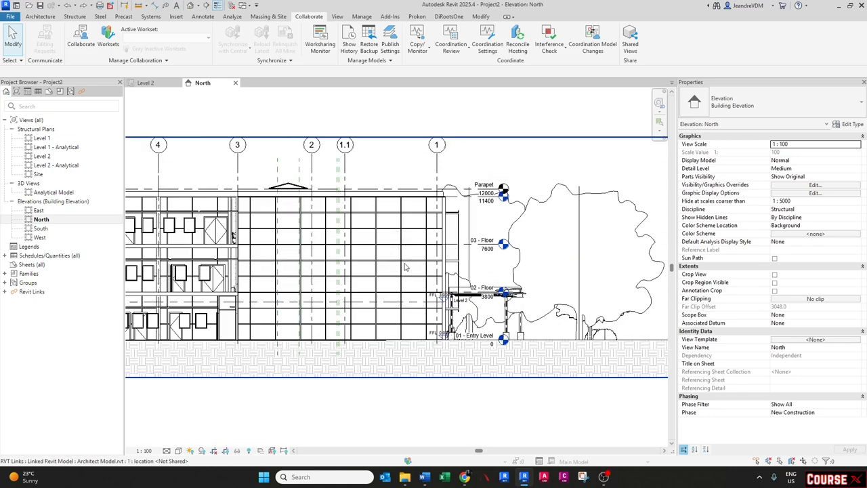
pyautogui.press('v')
pyautogui.press('v')
pyautogui.click(545, 126)
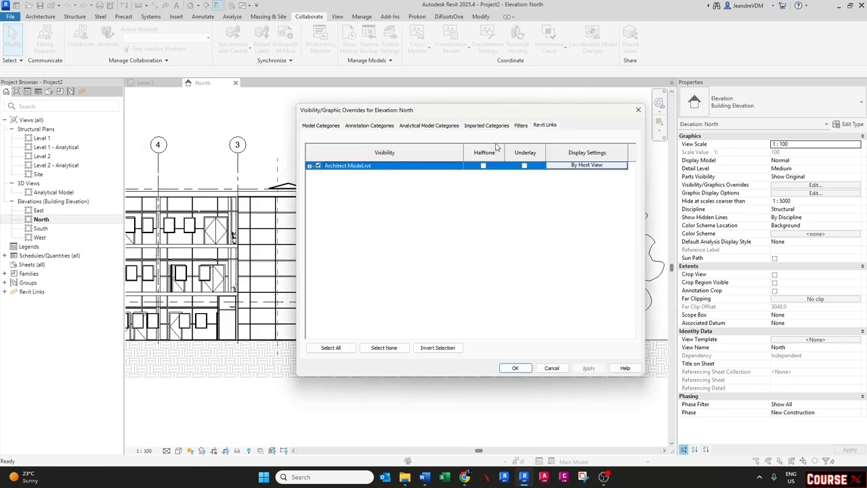
pyautogui.click(483, 165)
pyautogui.click(514, 368)
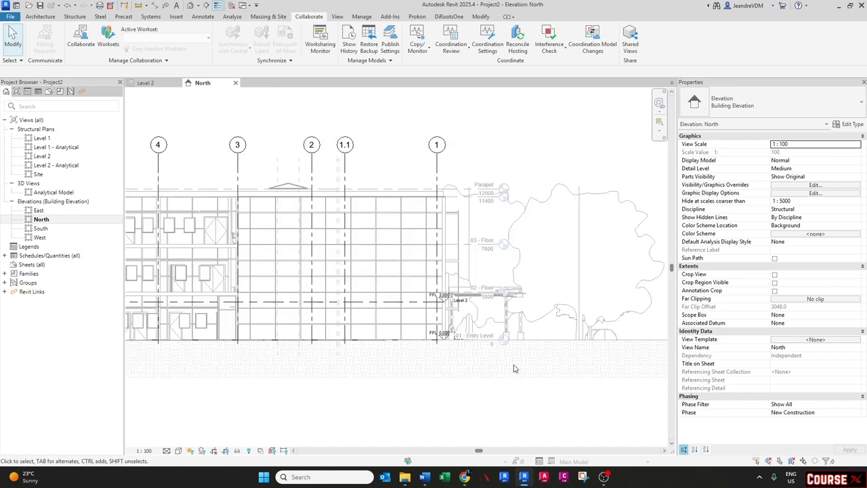
# - Drag the heads of Level 1 and Level 2 to the right, beyond the linked building
pyautogui.scroll(2, 472, 307)
pyautogui.click(398, 302)
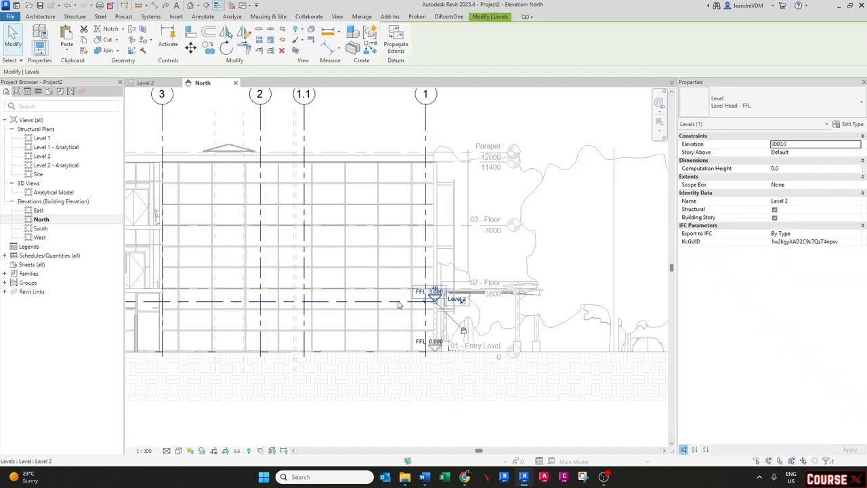
pyautogui.scroll(-1, 438, 320)
pyautogui.moveTo(438, 320); pyautogui.dragTo(300, 314, button='middle')
pyautogui.scroll(-1, 298, 313)
pyautogui.moveTo(299, 296); pyautogui.dragTo(508, 298)
pyautogui.press('Escape')
# - Align Level 2 to the linked model's 02 - Floor level
pyautogui.scroll(1, 501, 311)
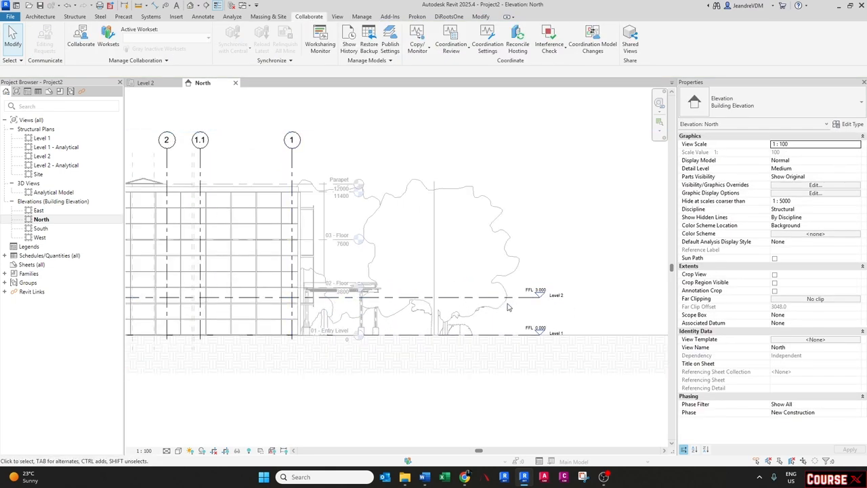
pyautogui.scroll(1, 376, 306)
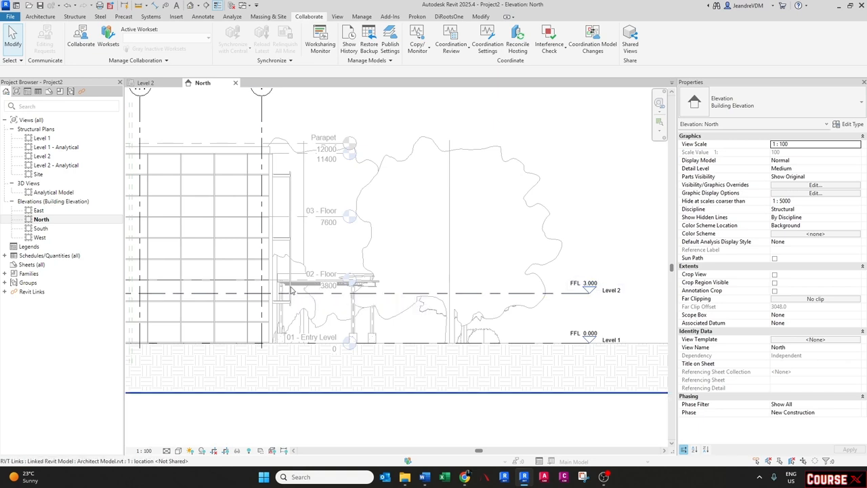
pyautogui.moveTo(290, 285); pyautogui.dragTo(293, 286, button='middle')
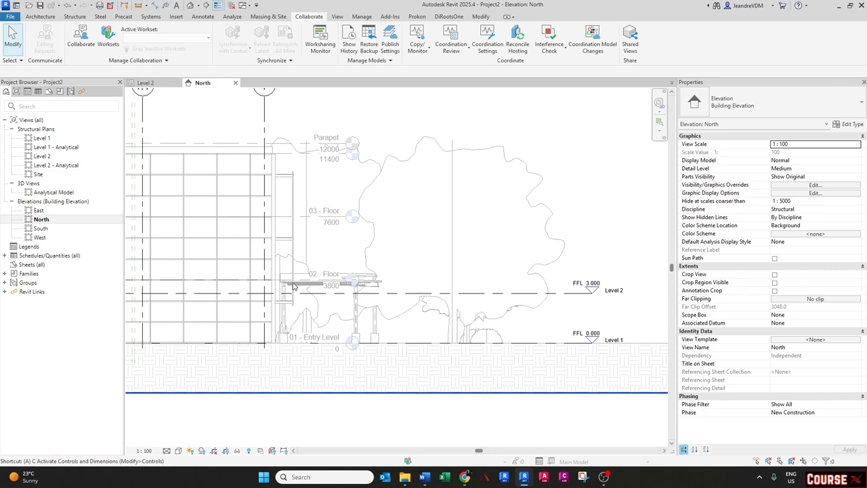
pyautogui.press('a')
pyautogui.press('l')
pyautogui.scroll(6, 293, 288)
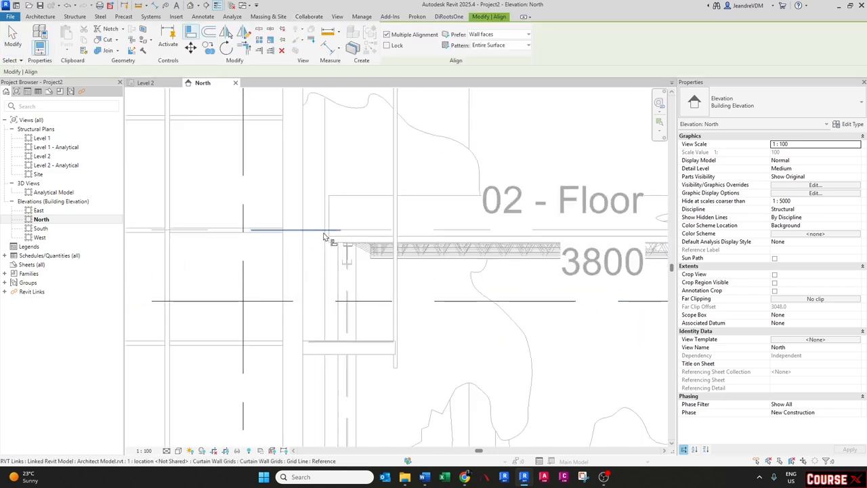
pyautogui.click(463, 234)
pyautogui.scroll(-3, 464, 236)
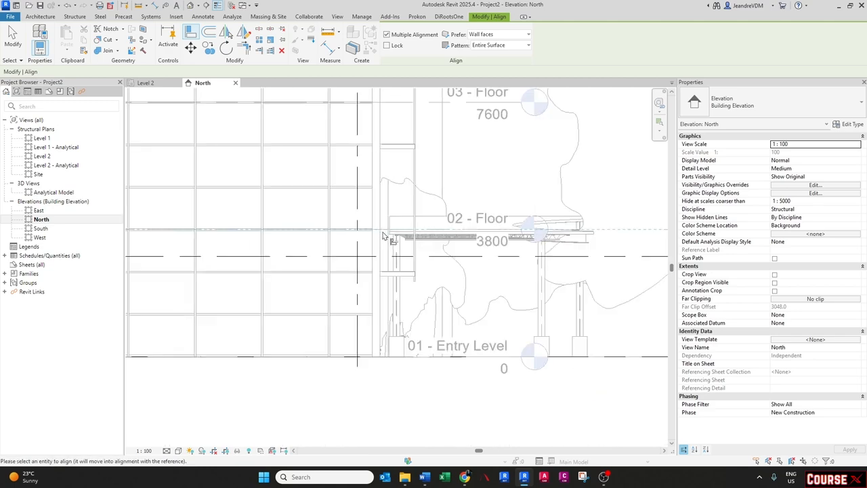
pyautogui.click(507, 258)
pyautogui.scroll(-5, 308, 267)
pyautogui.press('Escape')
pyautogui.press('Escape')
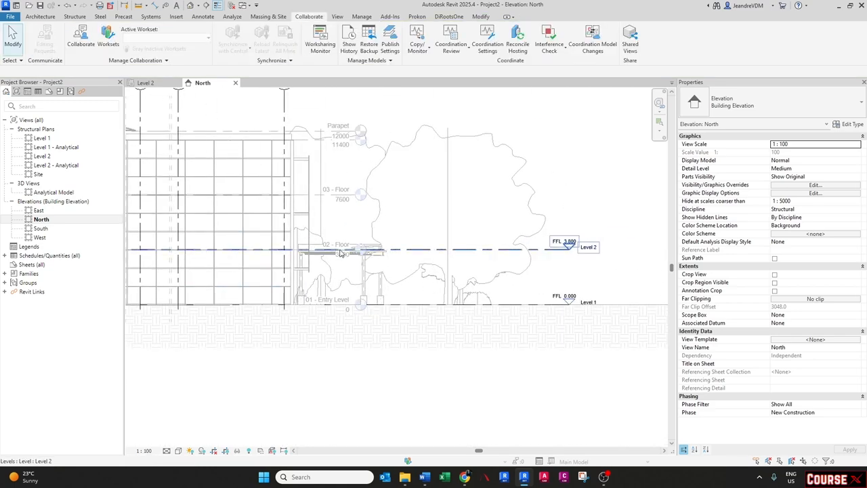
# - Select both levels and change their type to 8mm Head
pyautogui.scroll(3, 324, 250)
pyautogui.scroll(-2, 324, 255)
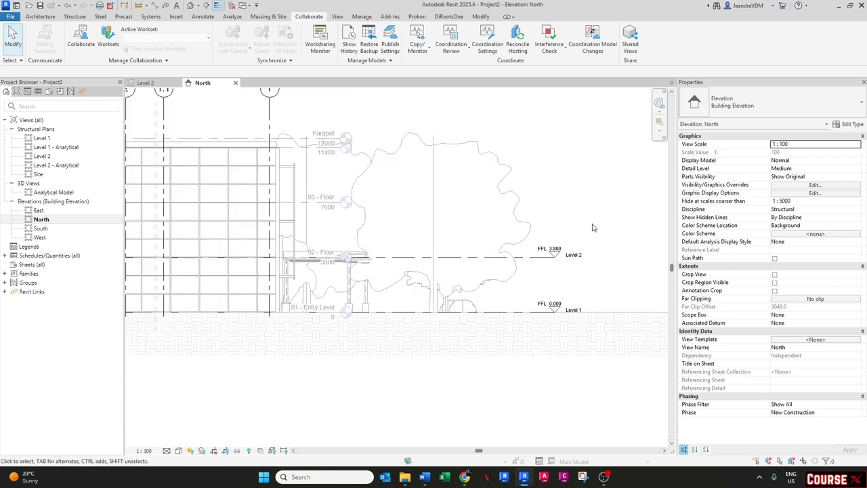
pyautogui.moveTo(595, 241); pyautogui.dragTo(530, 317)
pyautogui.click(738, 103)
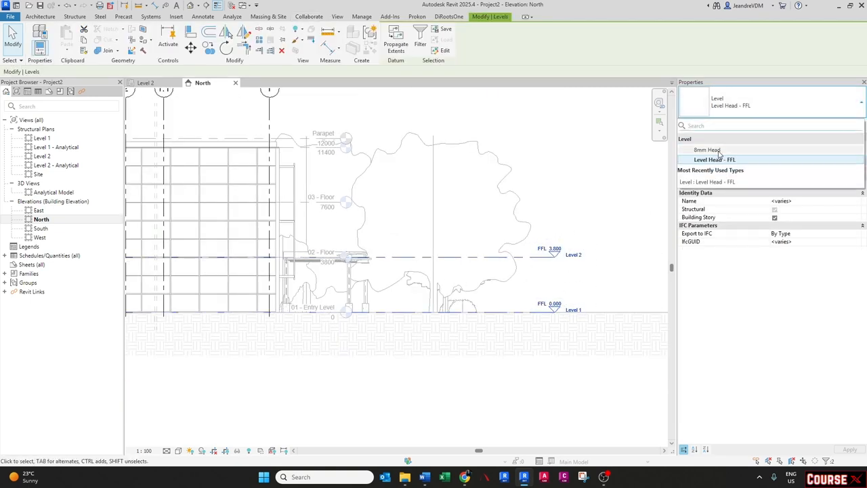
pyautogui.click(707, 149)
pyautogui.scroll(1, 577, 281)
pyautogui.press('Escape')
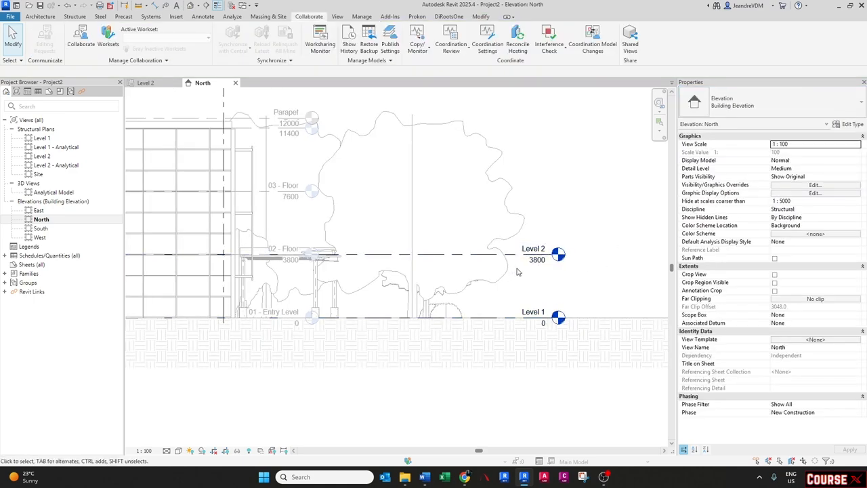
# - Rename Level 2 to 02 - Floor and accept renaming its corresponding views
pyautogui.moveTo(531, 274); pyautogui.dragTo(560, 278, button='middle')
pyautogui.click(562, 252)
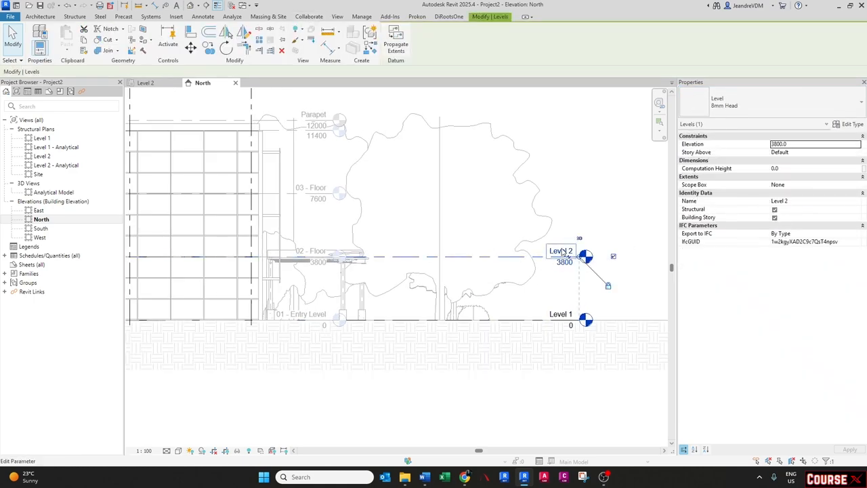
pyautogui.click(562, 251)
pyautogui.write('02 -')
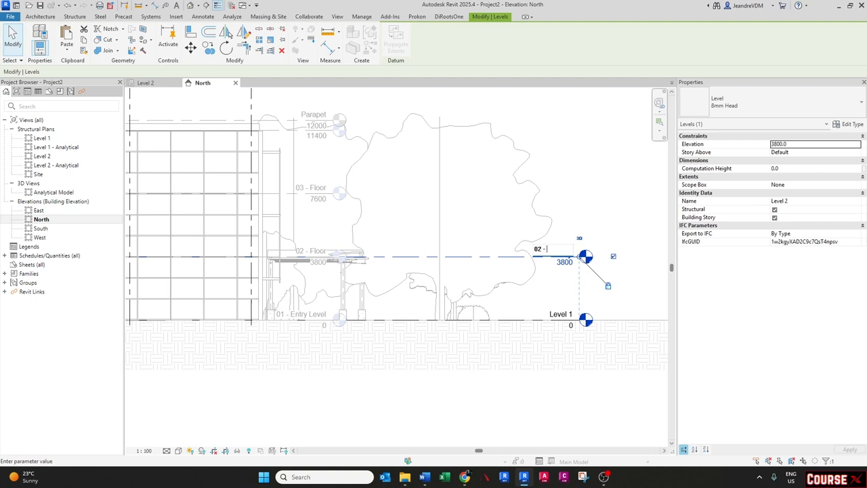
pyautogui.press('capslock')
pyautogui.write('F')
pyautogui.press('capslock')
pyautogui.write('lo')
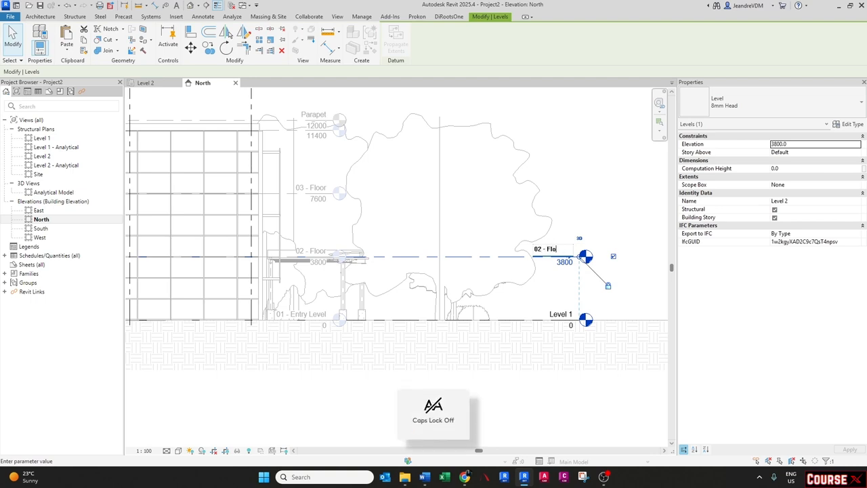
pyautogui.write('or')
pyautogui.press('Return')
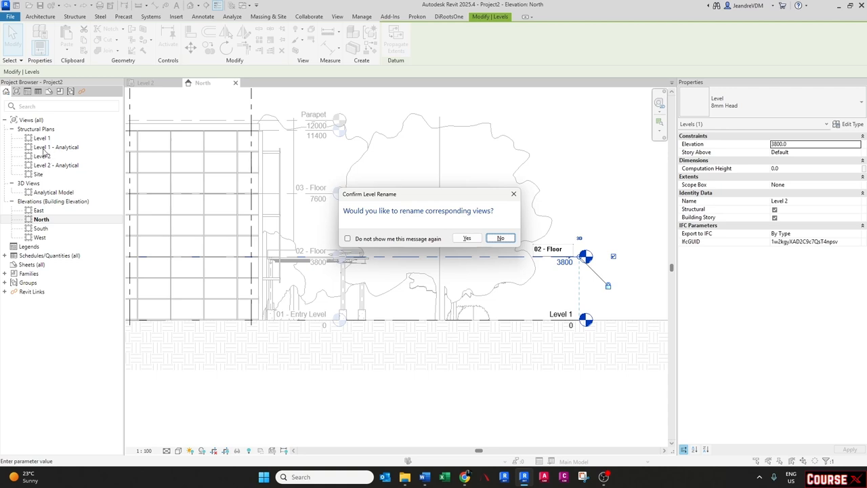
pyautogui.click(465, 239)
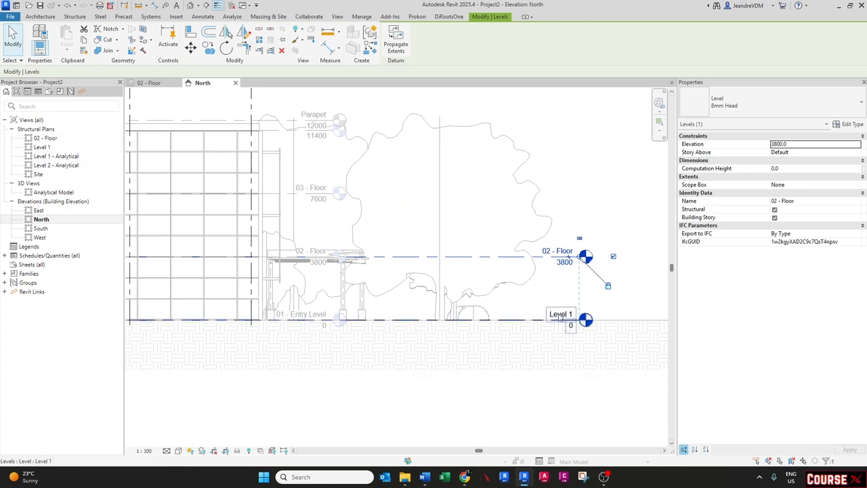
# - Rename Level 1 to 01 - Entry Level and accept renaming its corresponding views
pyautogui.click(559, 314)
pyautogui.click(559, 312)
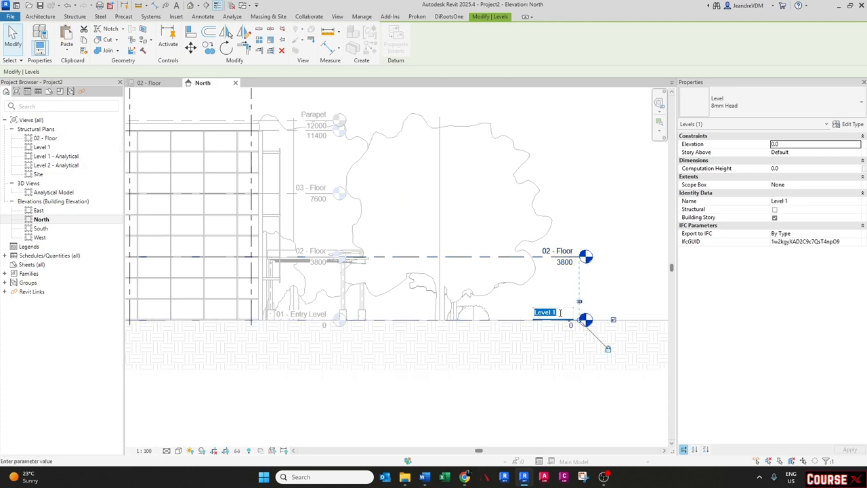
pyautogui.write('01 -')
pyautogui.press('capslock')
pyautogui.write('E')
pyautogui.press('capslock')
pyautogui.write('ntry')
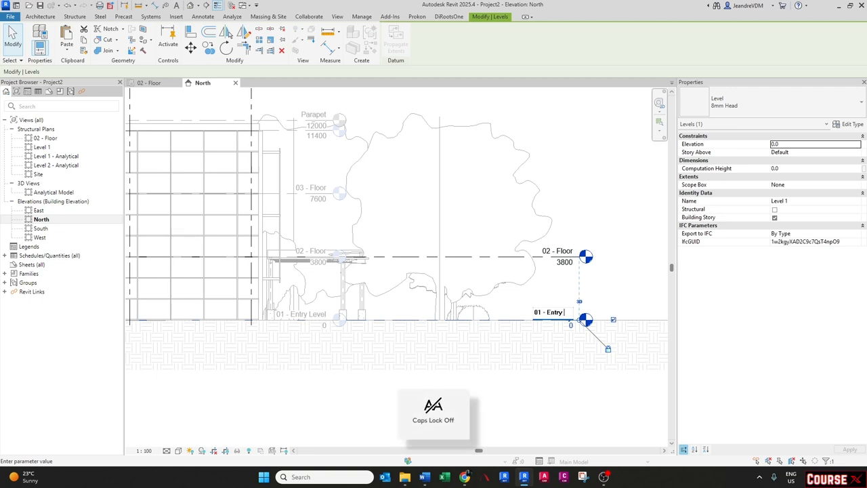
pyautogui.write(' Level')
pyautogui.press('Return')
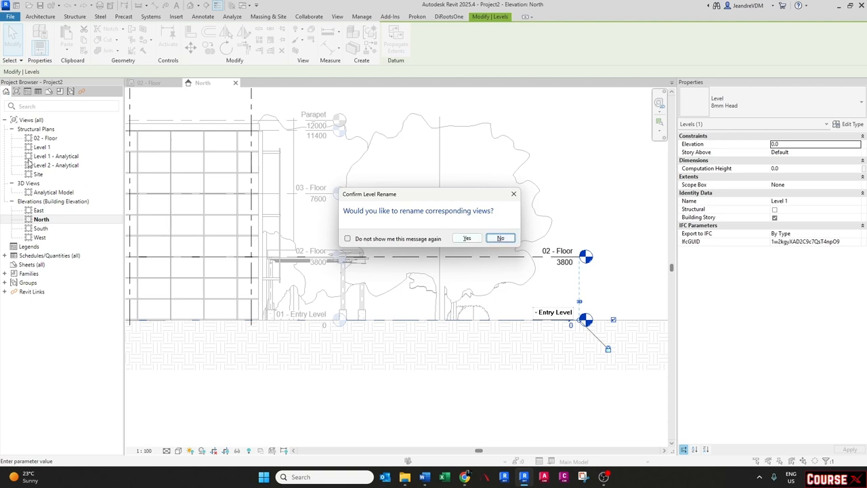
pyautogui.click(468, 238)
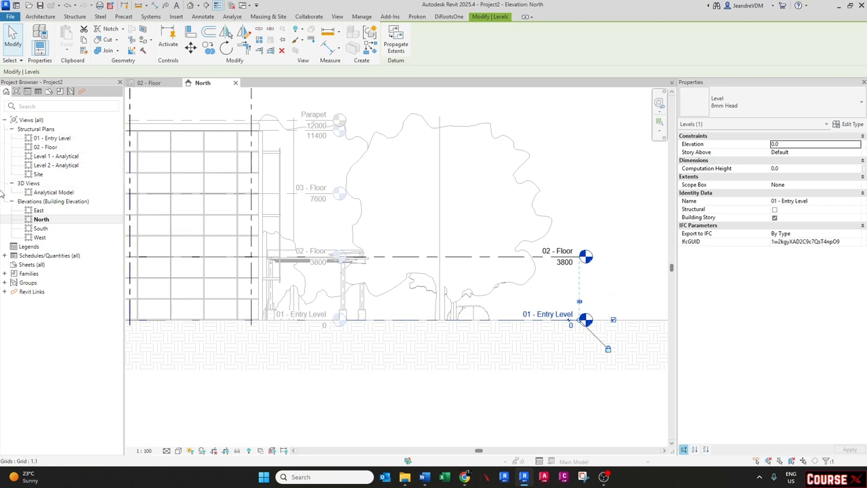
# - Start the Level tool in pick-lines mode and limit new plan views to Structural Plan only
pyautogui.click(595, 187)
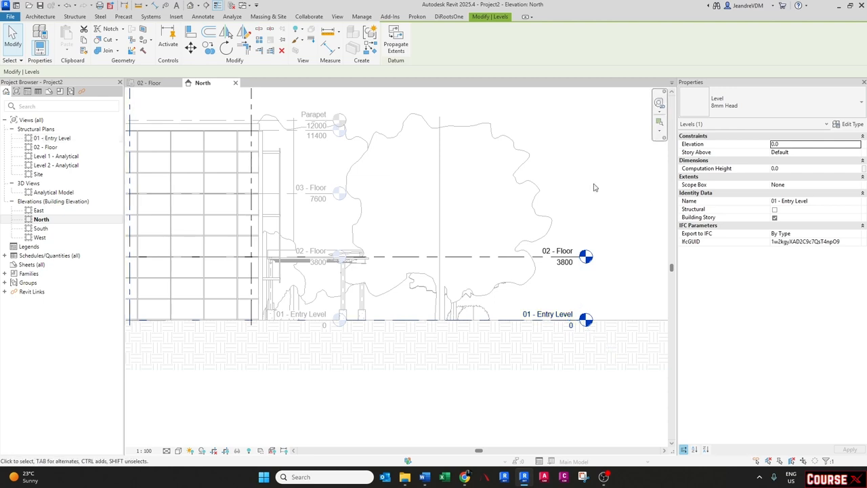
pyautogui.moveTo(420, 234); pyautogui.dragTo(426, 236, button='middle')
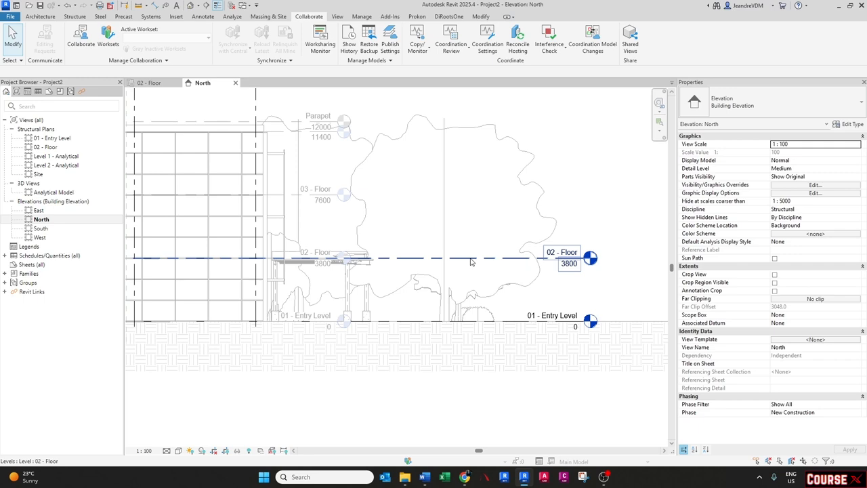
pyautogui.click(73, 17)
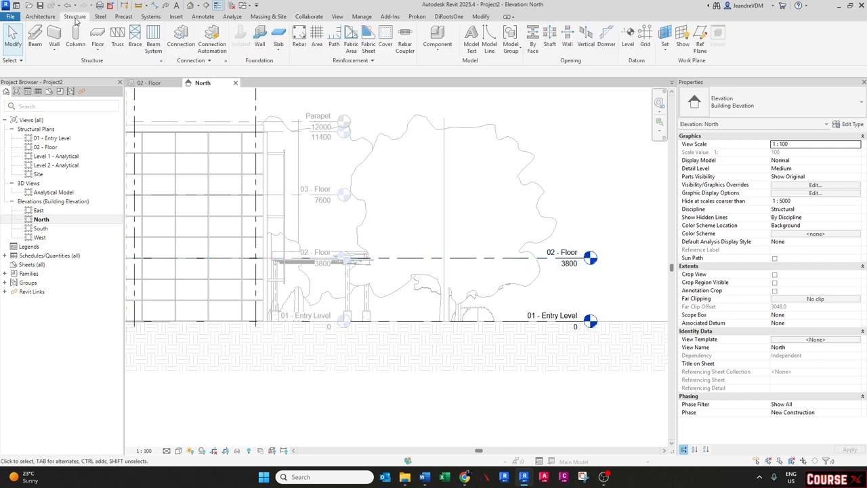
pyautogui.click(627, 39)
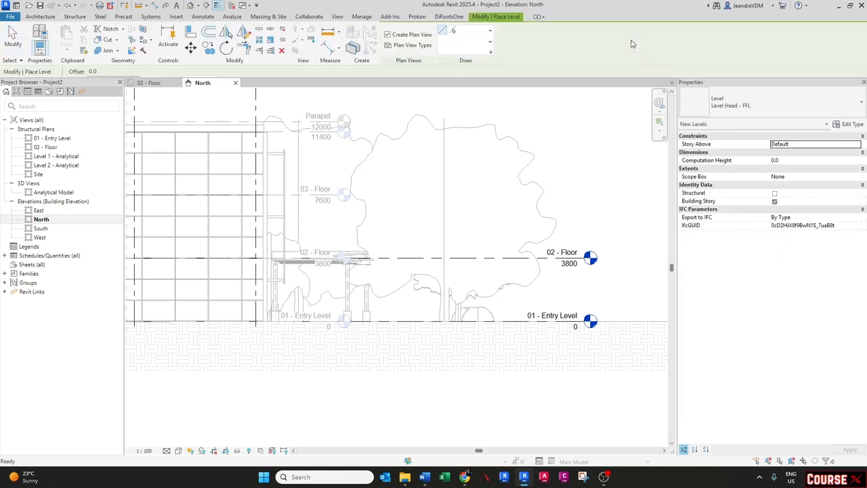
pyautogui.click(453, 32)
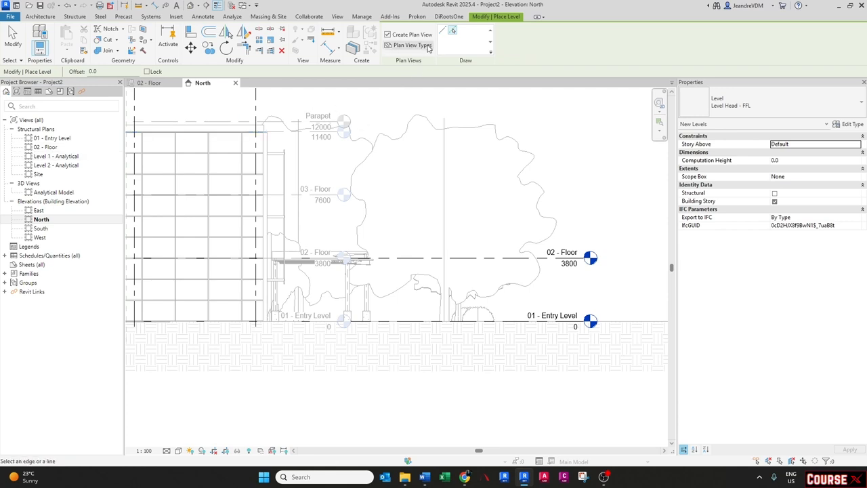
pyautogui.click(411, 45)
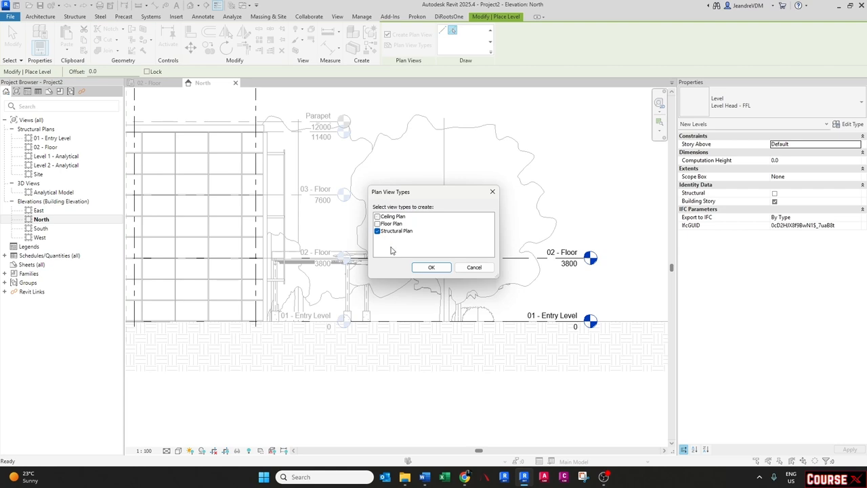
pyautogui.click(432, 268)
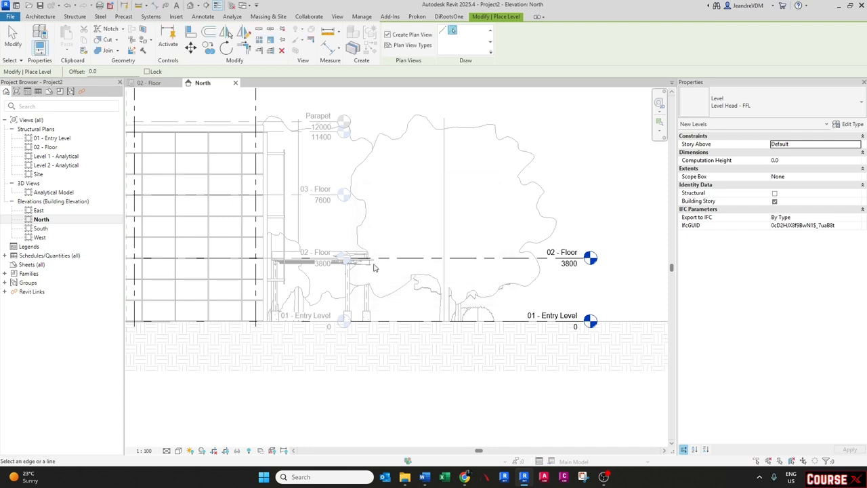
# - Set the new level type to 8mm Head and turn on its Symbol at End 1 Default
pyautogui.click(770, 107)
pyautogui.click(708, 149)
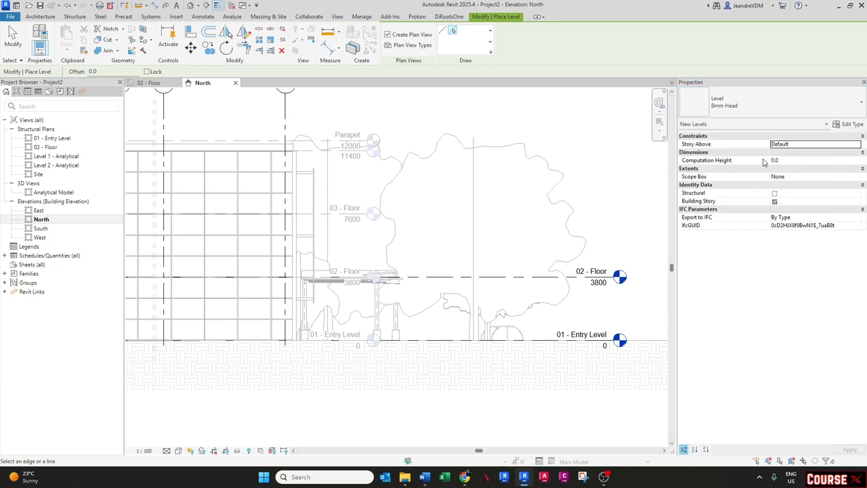
pyautogui.click(852, 125)
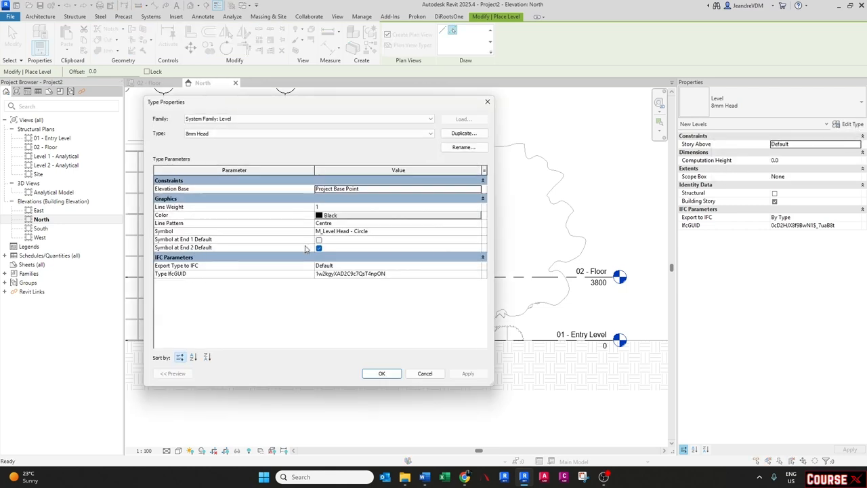
pyautogui.click(318, 240)
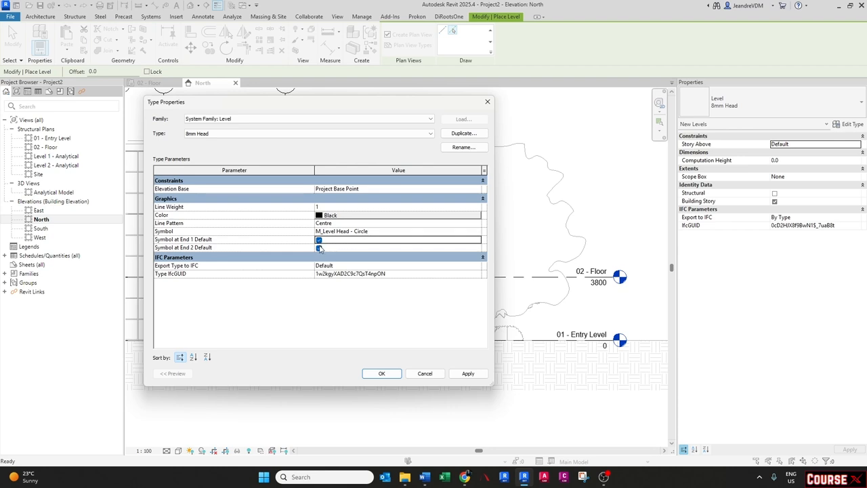
pyautogui.click(381, 373)
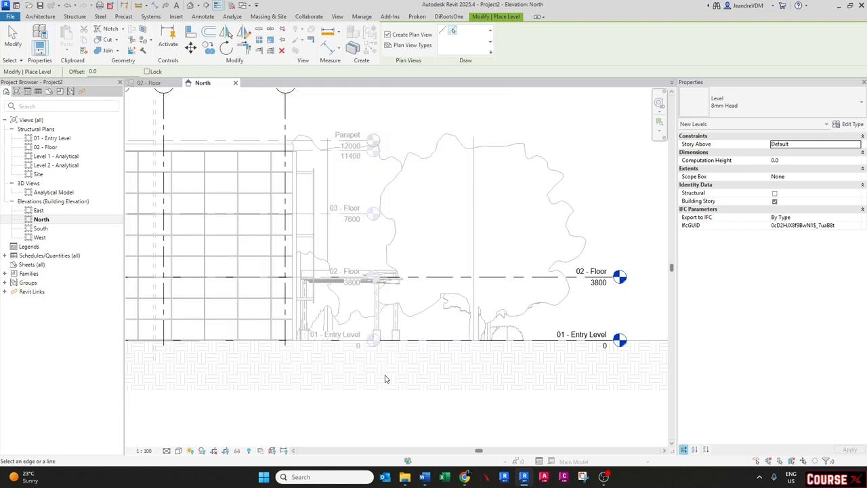
# - Pick the linked model's 03 - Floor and Roof levels to create two new levels
pyautogui.click(335, 214)
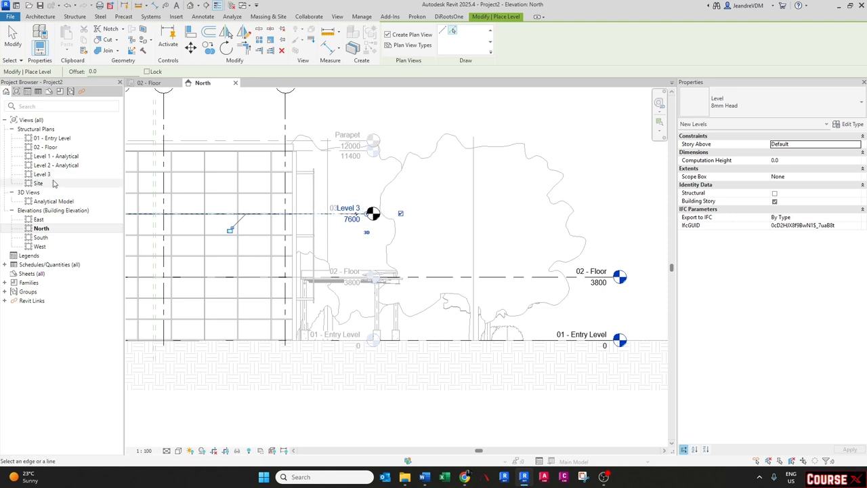
pyautogui.click(311, 157)
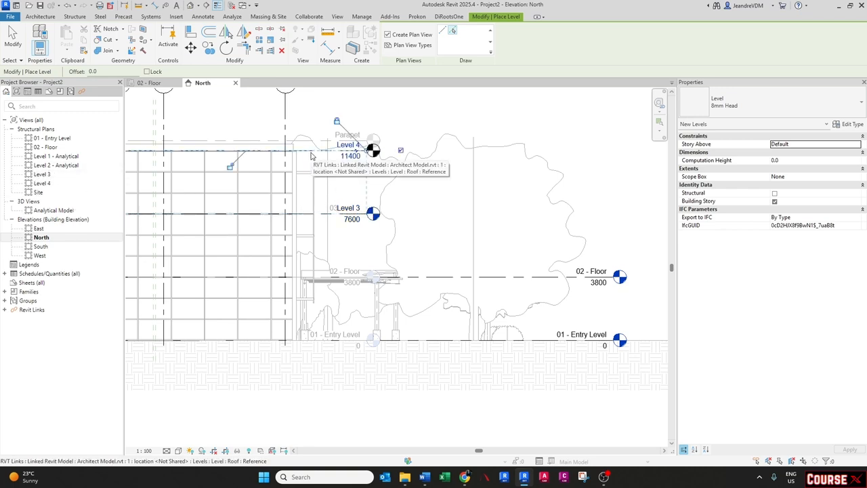
pyautogui.press('Escape')
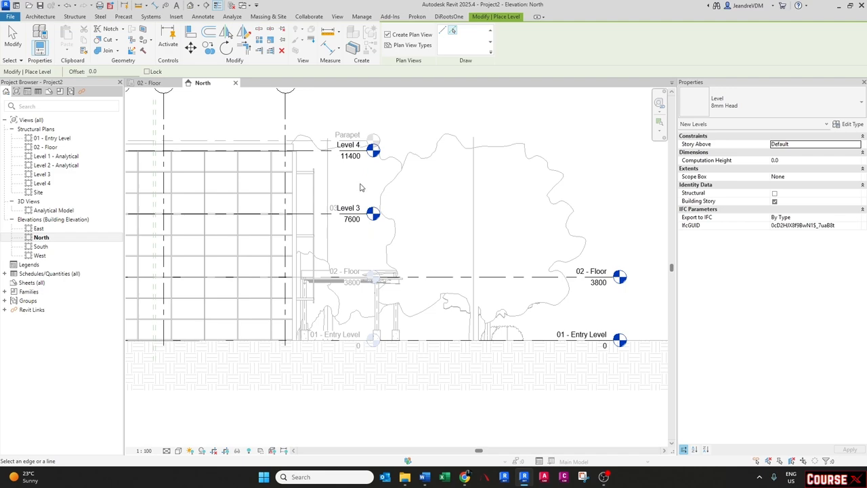
# - Turn off plan view creation and pick the linked Parapet level to create one more level
pyautogui.moveTo(360, 187); pyautogui.dragTo(396, 216, button='middle')
pyautogui.scroll(2, 388, 195)
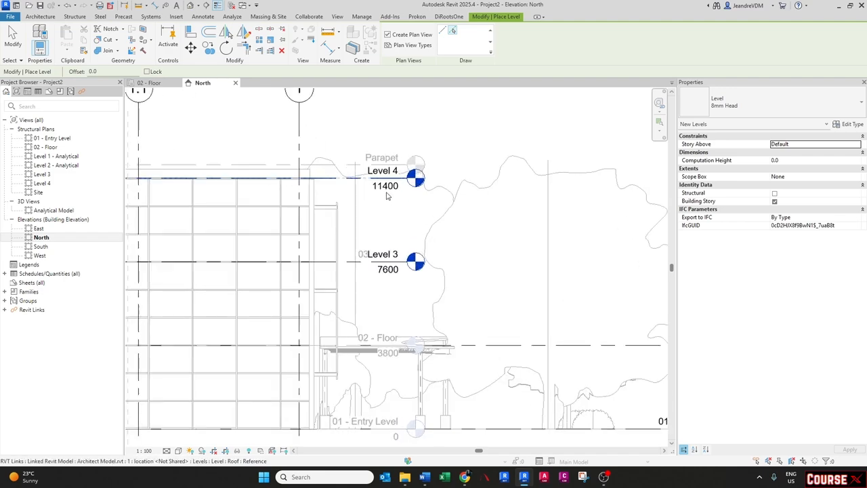
pyautogui.scroll(1, 388, 195)
pyautogui.scroll(1, 436, 231)
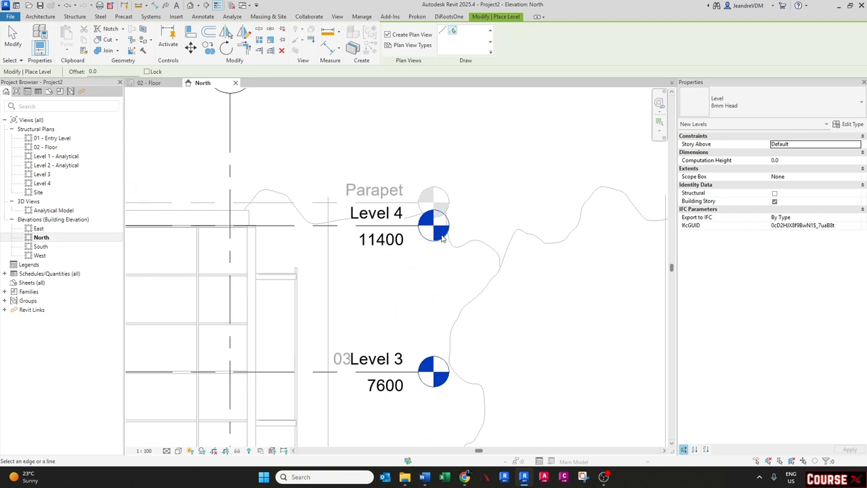
pyautogui.click(391, 35)
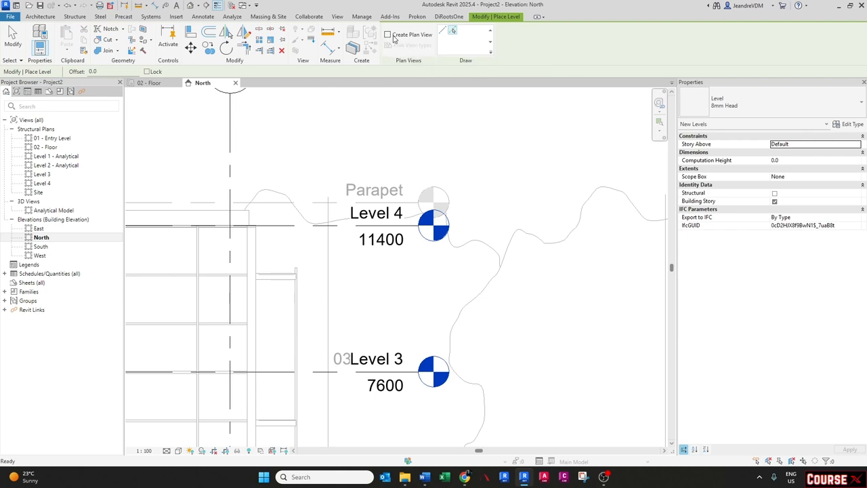
pyautogui.click(321, 204)
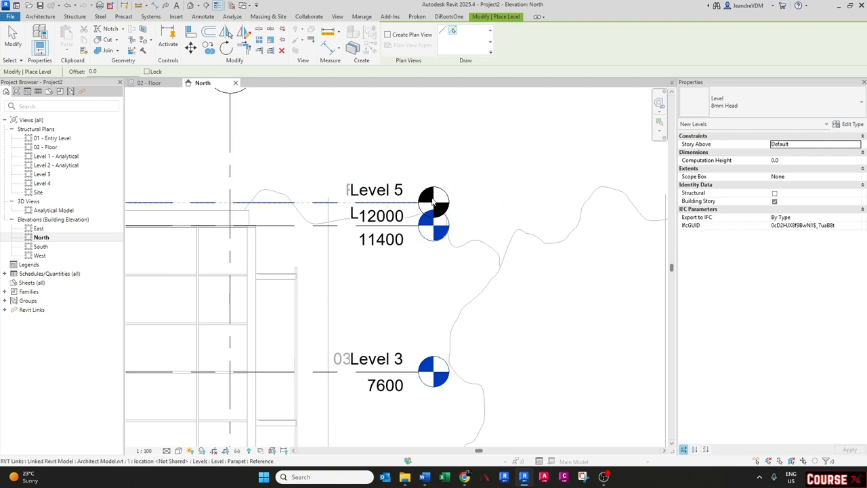
pyautogui.scroll(-3, 437, 200)
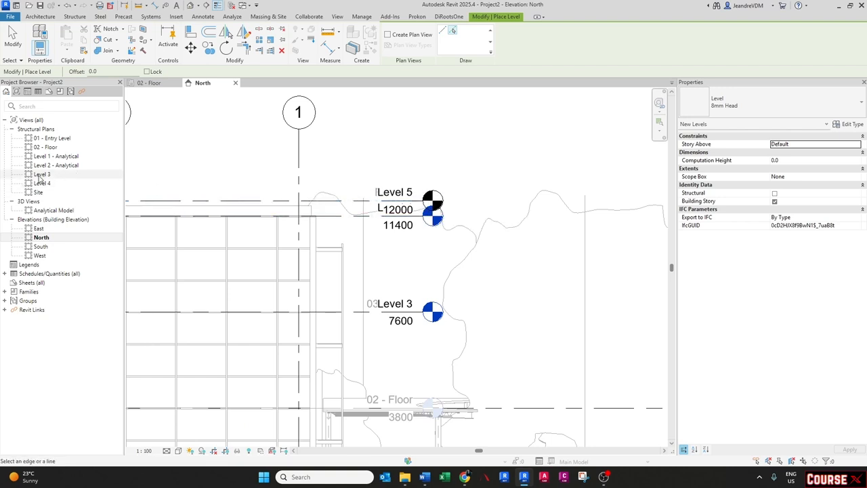
pyautogui.scroll(-1, 508, 192)
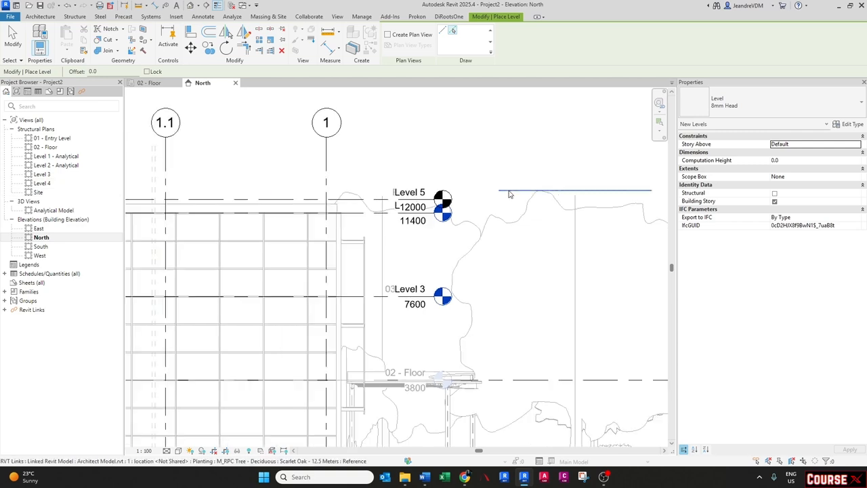
pyautogui.press('Escape')
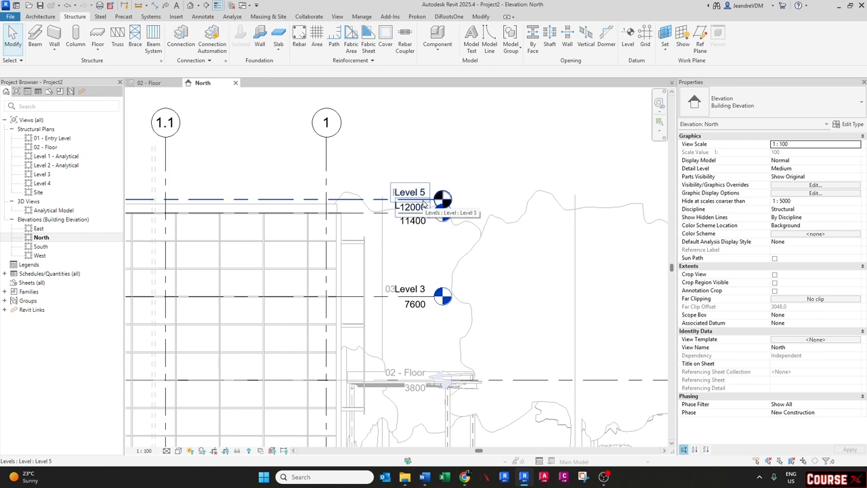
# - Create a structural plan view for Level 5, then close that view
pyautogui.click(336, 16)
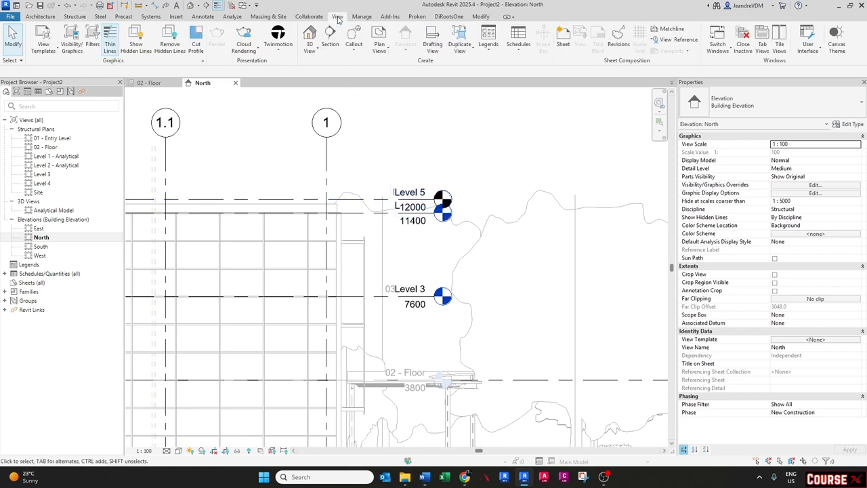
pyautogui.click(378, 54)
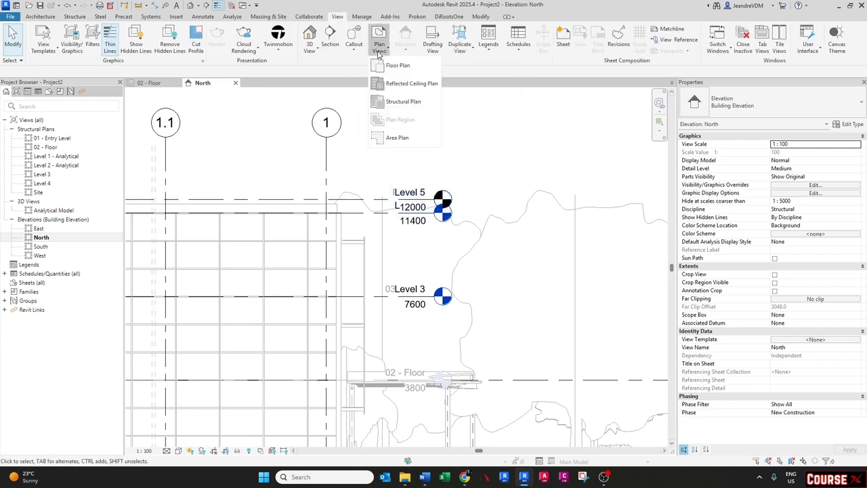
pyautogui.click(400, 101)
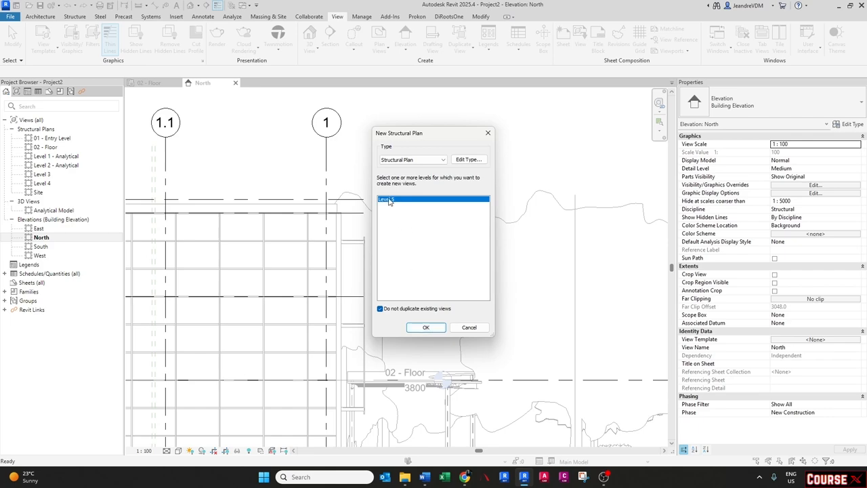
pyautogui.click(422, 328)
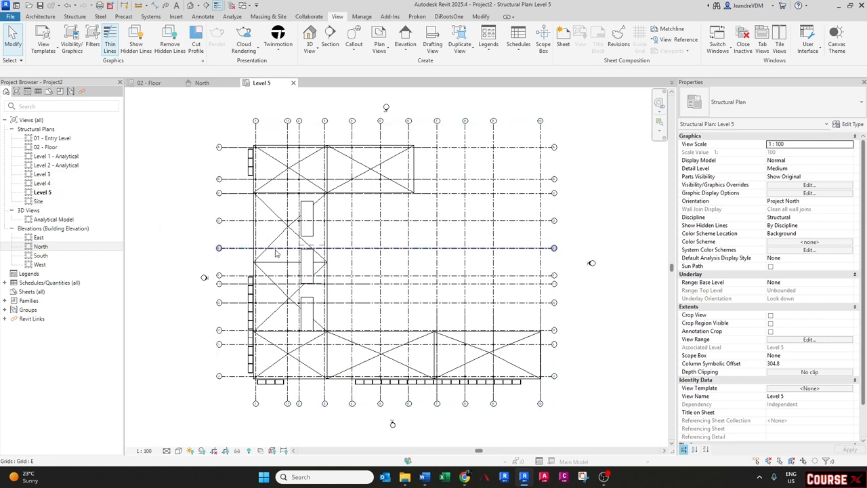
pyautogui.click(293, 83)
# - Delete the new Level 3, Level 4 and Level 5 together with their views
pyautogui.scroll(-1, 406, 200)
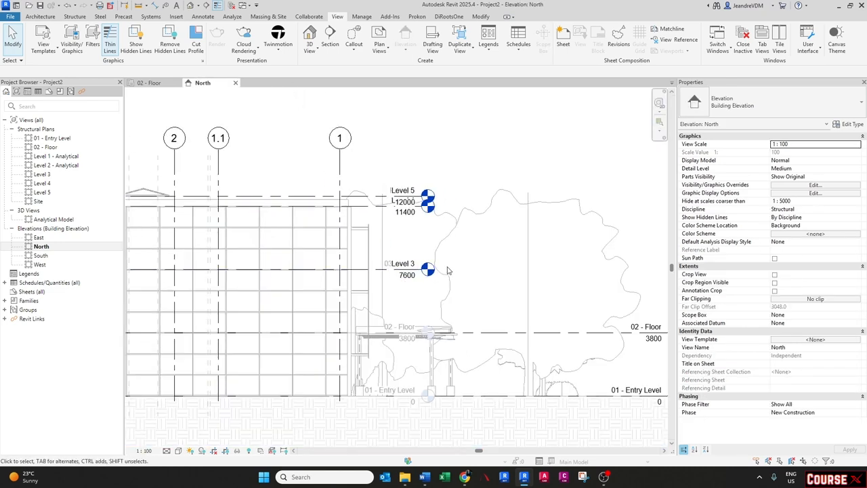
pyautogui.scroll(1, 456, 269)
pyautogui.click(394, 270)
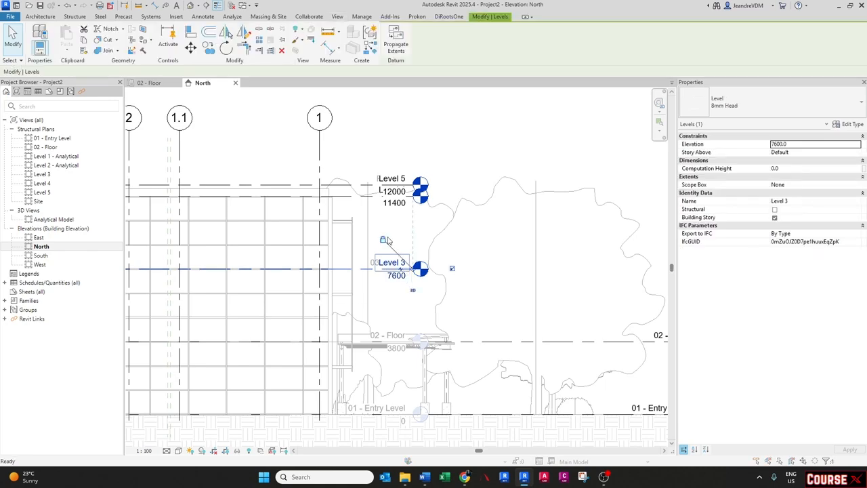
pyautogui.press('Delete')
pyautogui.click(464, 266)
pyautogui.click(399, 201)
pyautogui.press('Delete')
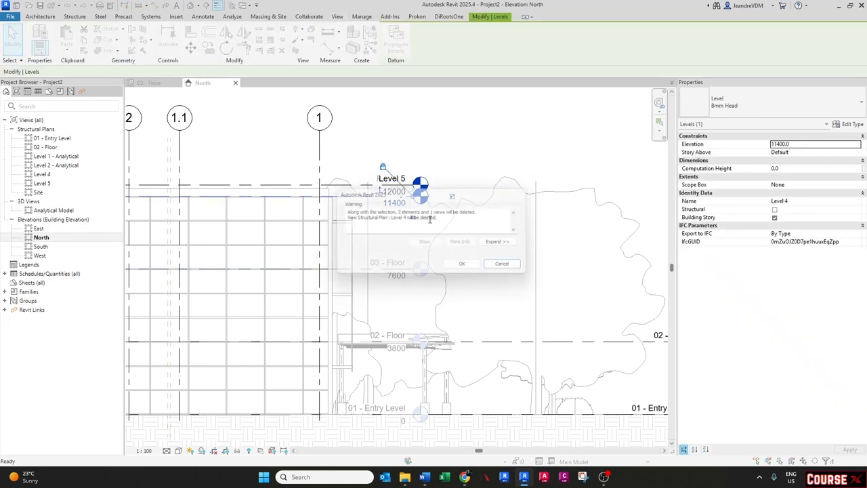
pyautogui.click(463, 266)
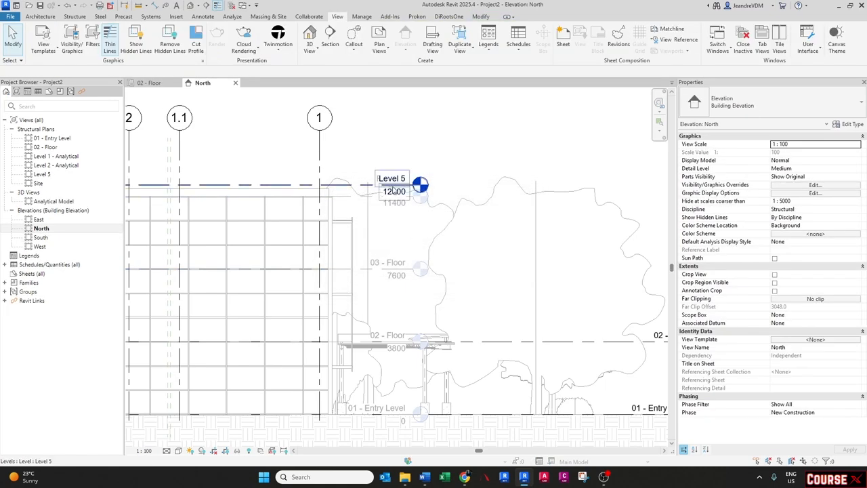
pyautogui.click(394, 191)
pyautogui.press('Delete')
pyautogui.click(465, 266)
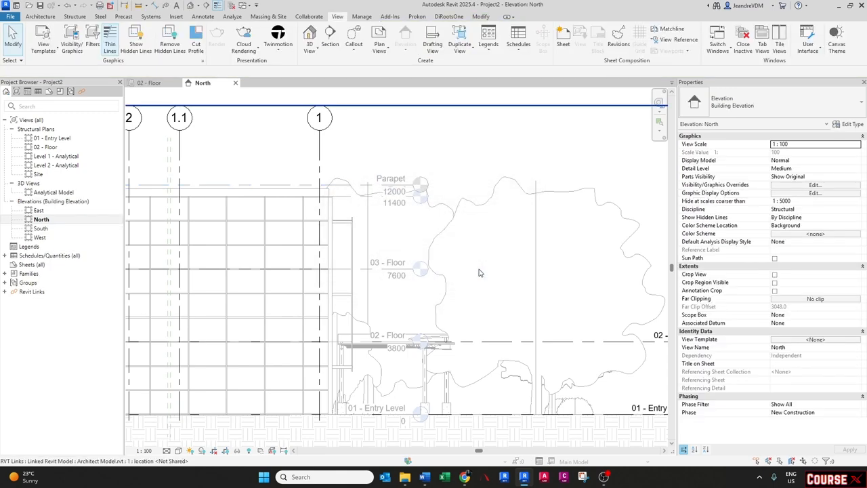
pyautogui.scroll(-3, 478, 273)
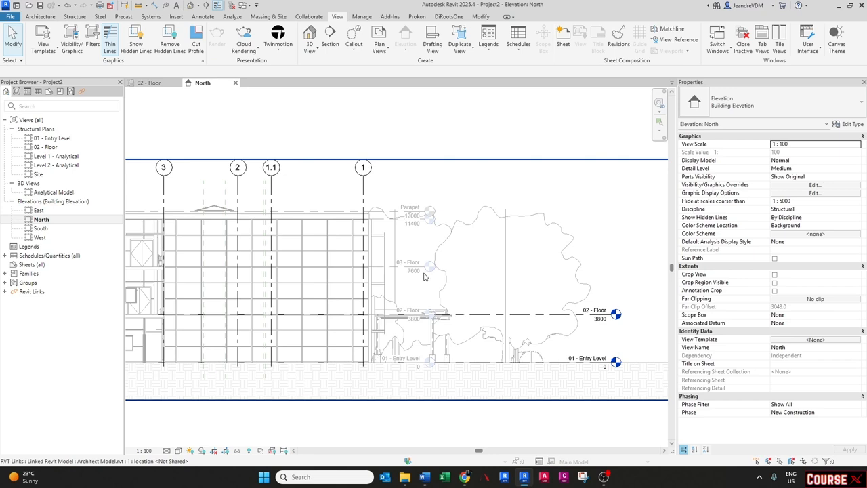
# - Start Copy/Monitor on the linked architect model and map both level types to 8mm Head in its options
pyautogui.scroll(1, 424, 276)
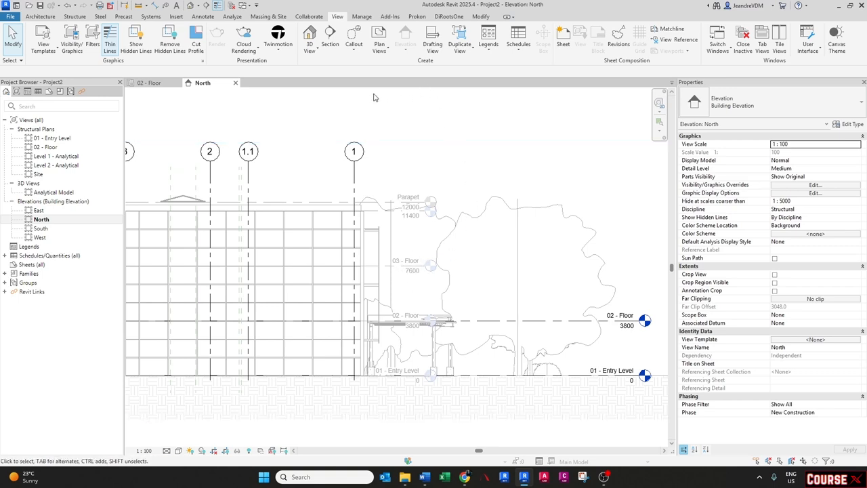
pyautogui.click(308, 16)
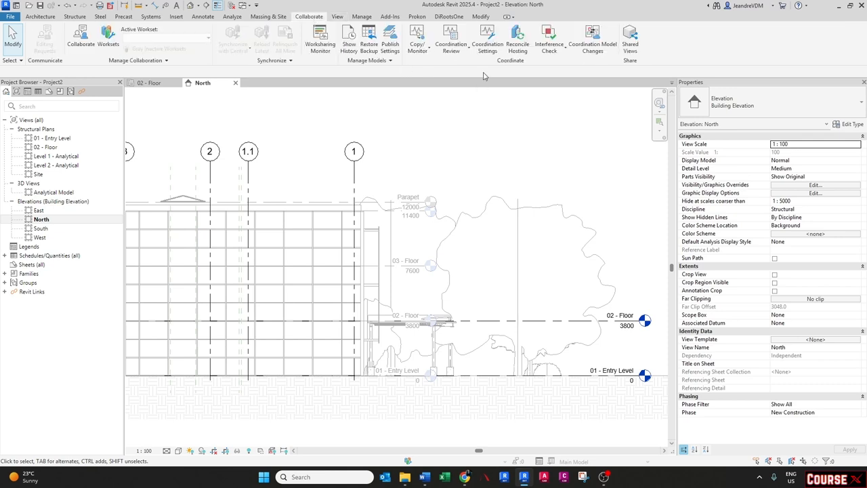
pyautogui.click(416, 50)
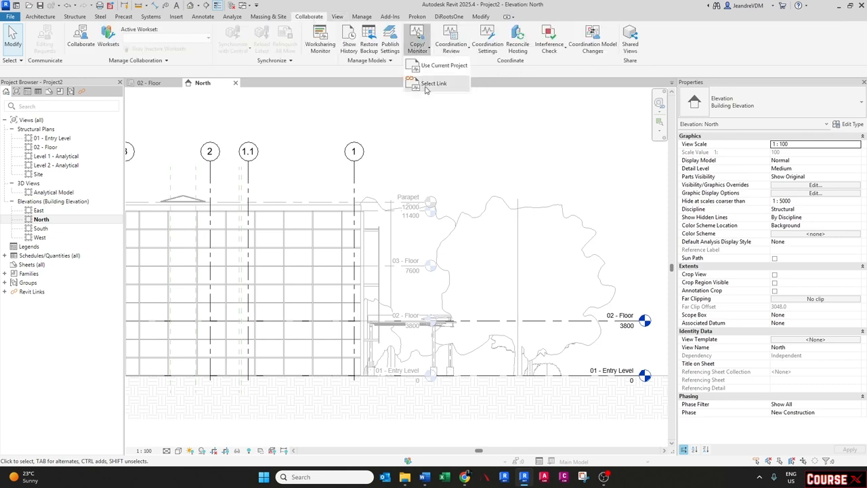
pyautogui.click(426, 84)
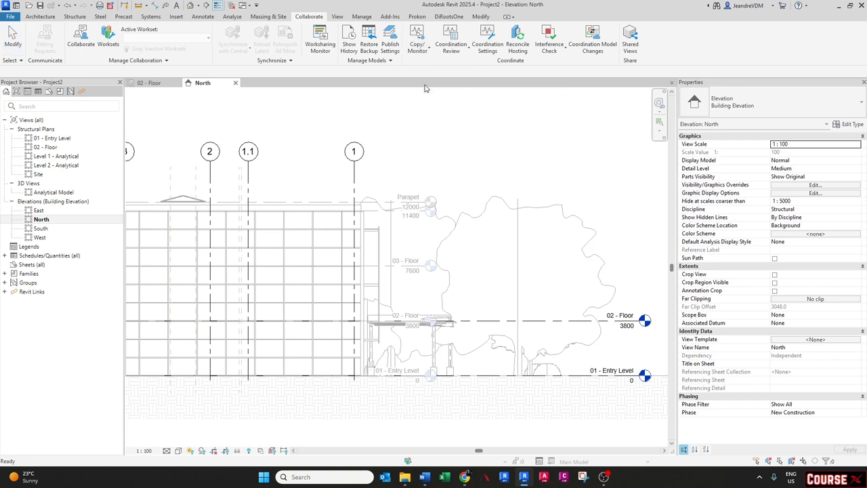
pyautogui.click(379, 206)
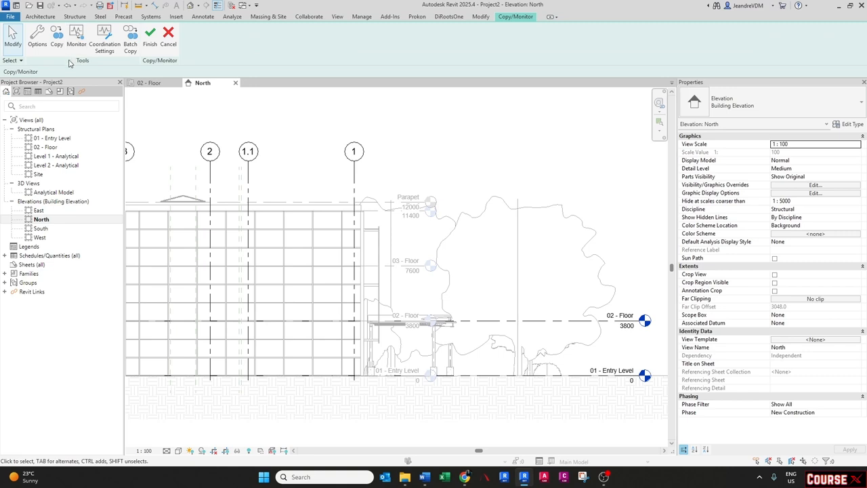
pyautogui.click(39, 38)
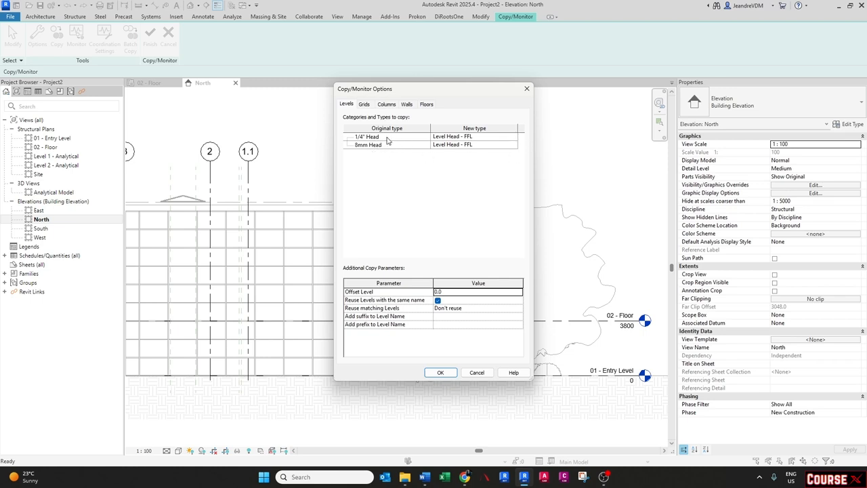
pyautogui.click(514, 137)
pyautogui.click(514, 138)
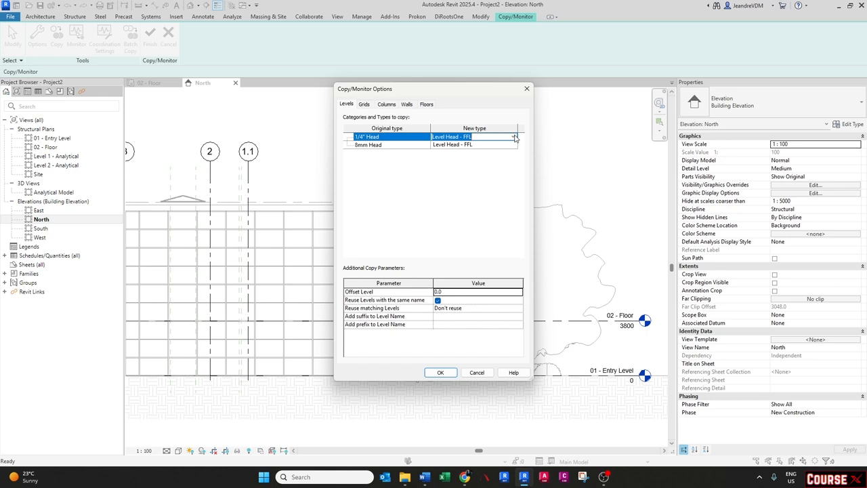
pyautogui.click(514, 138)
pyautogui.click(443, 166)
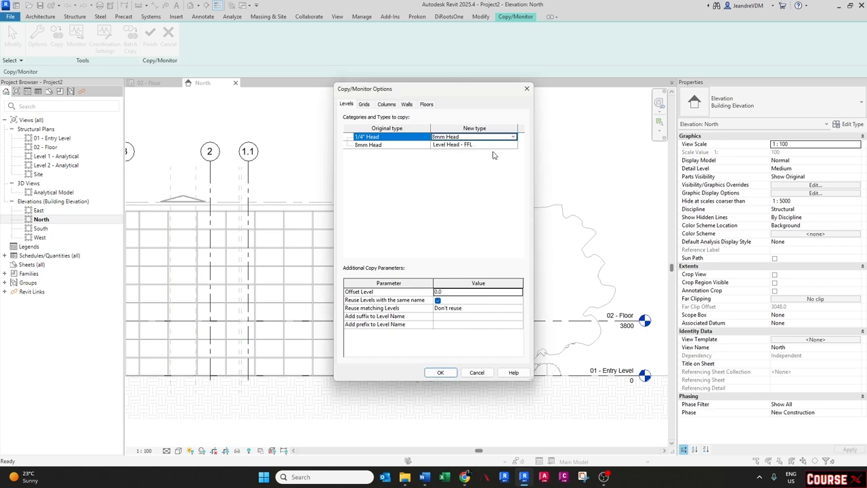
pyautogui.click(514, 145)
pyautogui.click(511, 145)
pyautogui.click(509, 146)
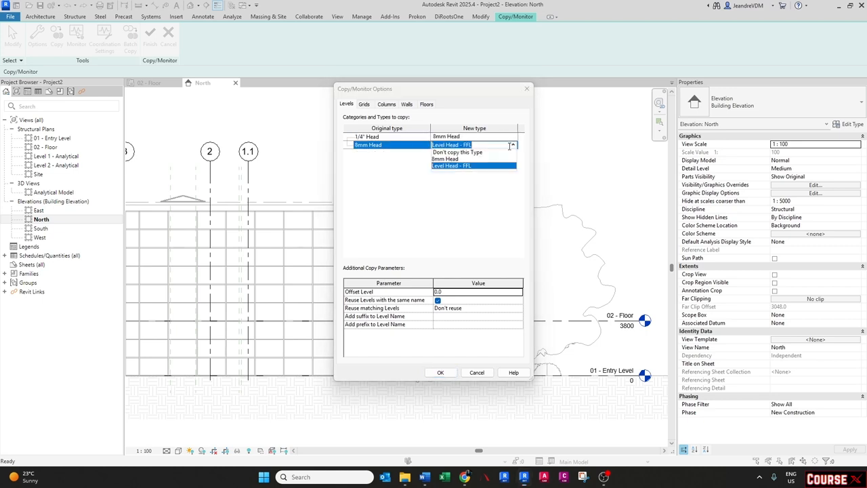
pyautogui.click(447, 160)
pyautogui.click(438, 373)
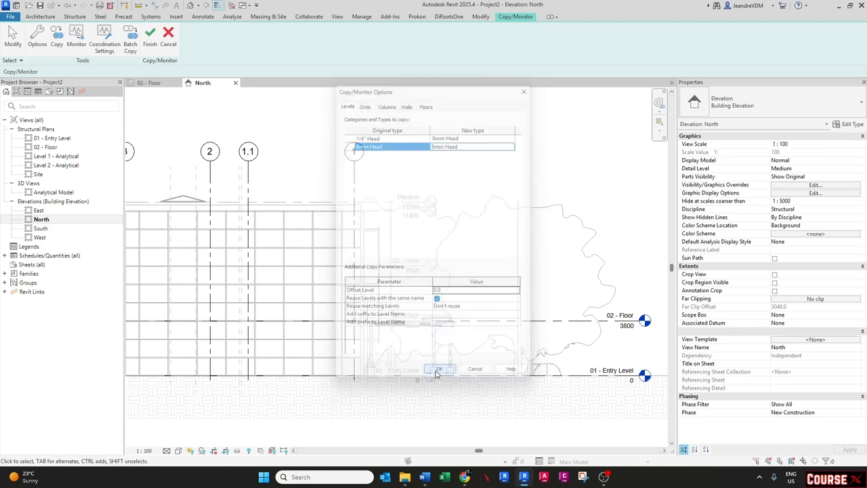
# - Copy the linked 03 - Floor, Parapet and Roof levels using multiple selection filtered to levels, then finish Copy/Monitor
pyautogui.click(54, 42)
pyautogui.click(64, 73)
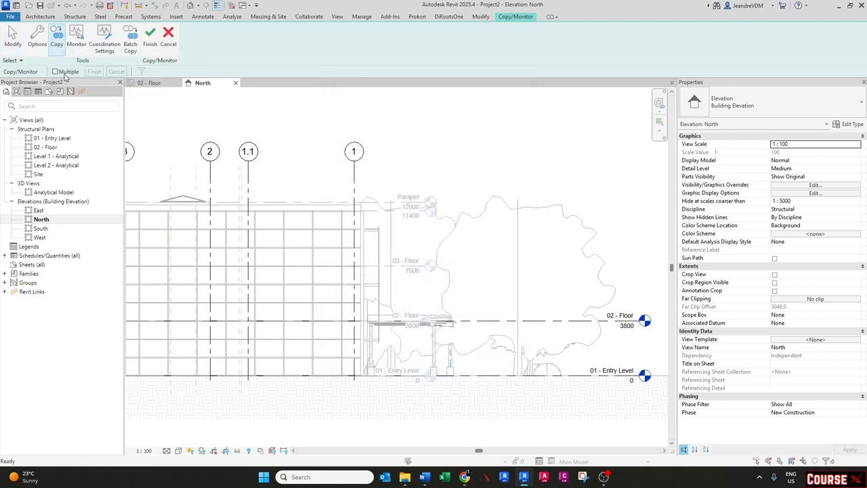
pyautogui.moveTo(459, 156); pyautogui.dragTo(415, 290)
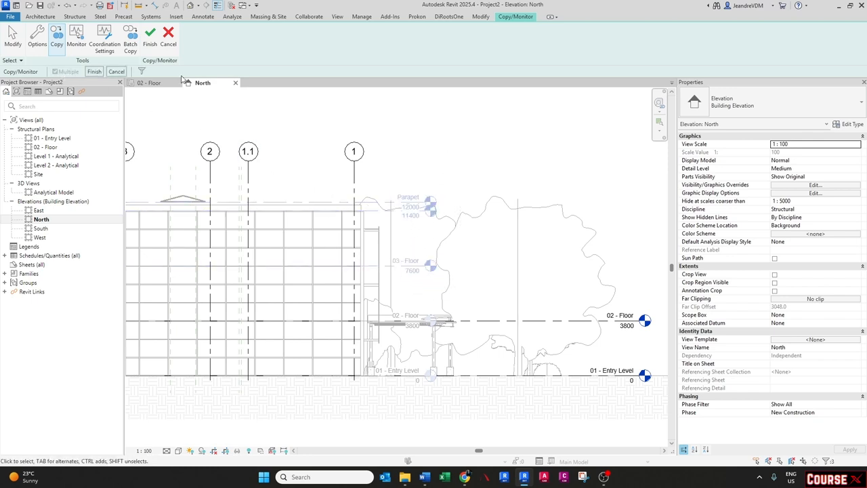
pyautogui.click(142, 71)
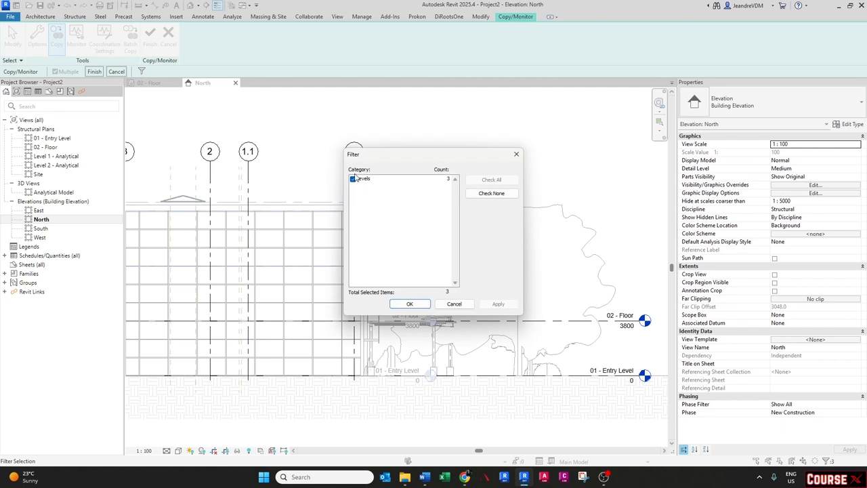
pyautogui.click(409, 304)
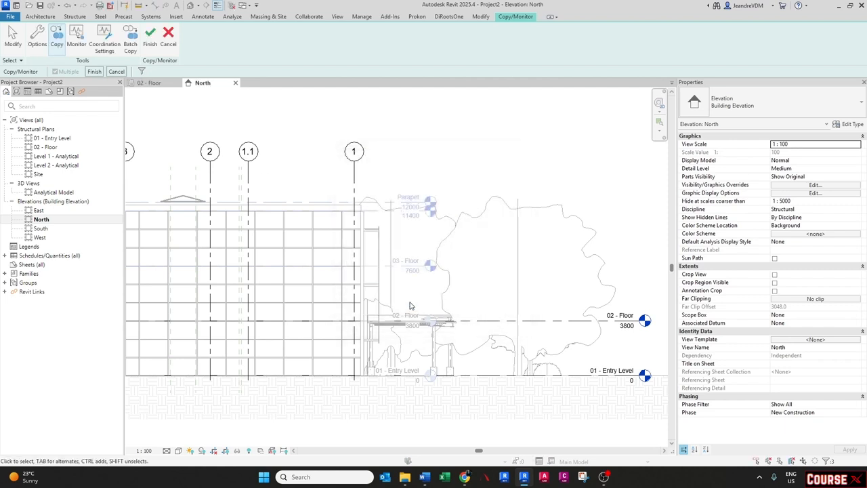
pyautogui.click(94, 71)
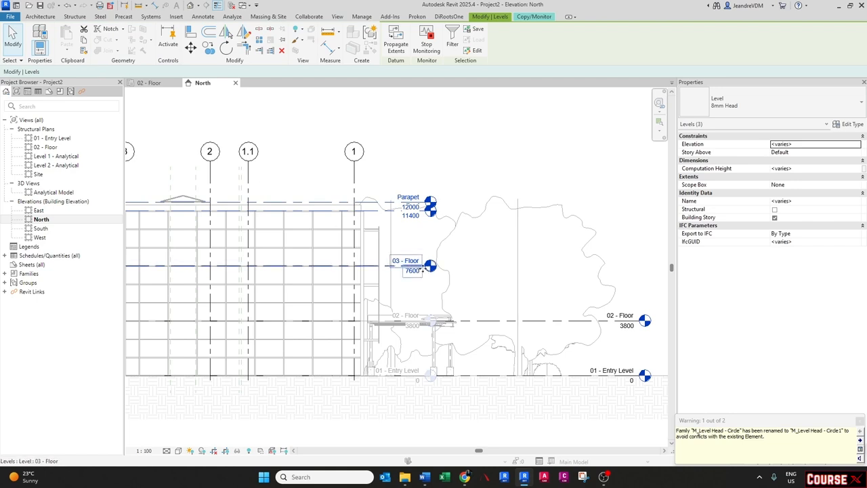
pyautogui.press('Escape')
pyautogui.scroll(2, 426, 266)
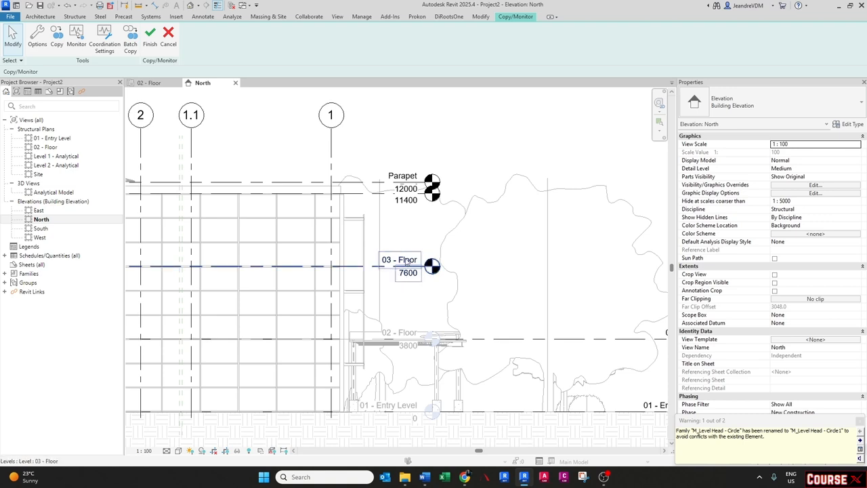
pyautogui.click(151, 35)
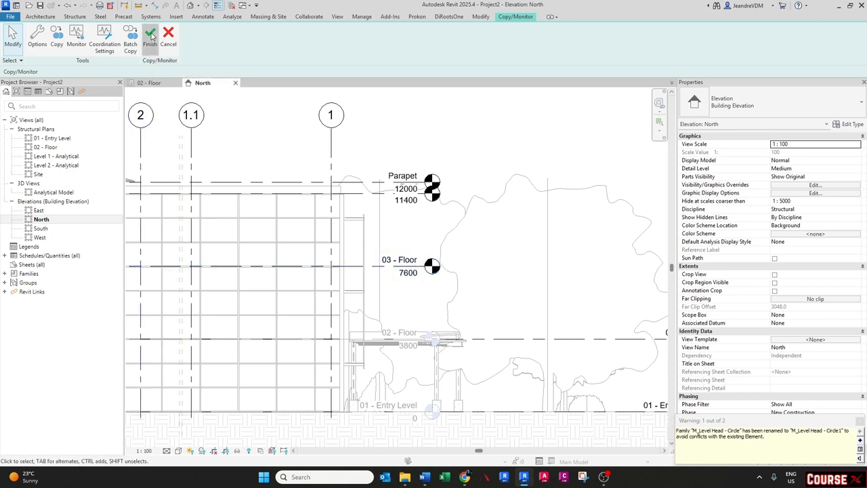
pyautogui.press('Escape')
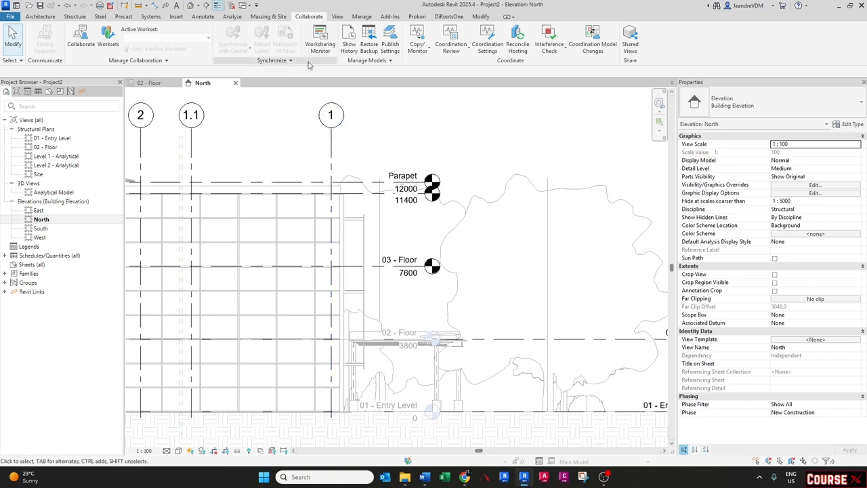
# - Create structural plan views for the 03 - Floor, Parapet and Roof levels
pyautogui.click(337, 17)
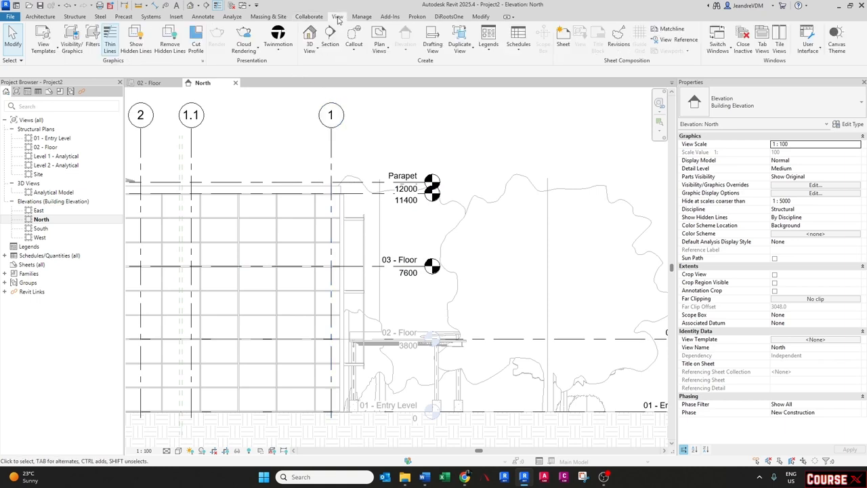
pyautogui.click(379, 46)
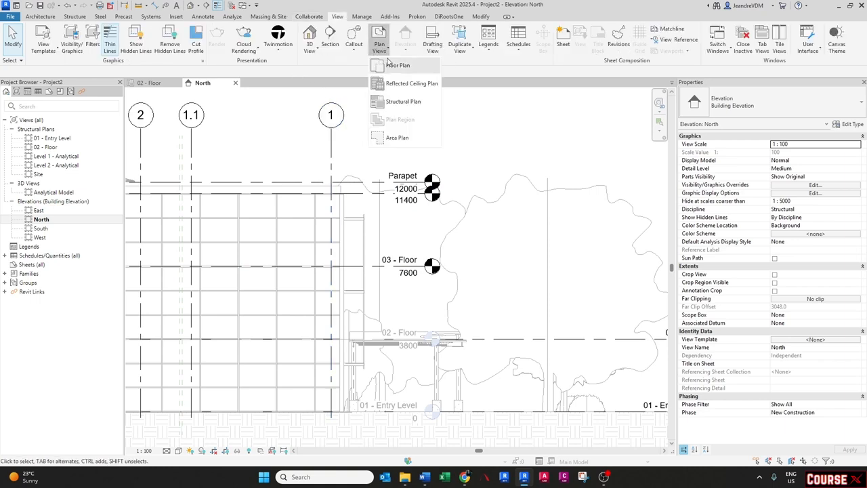
pyautogui.click(406, 102)
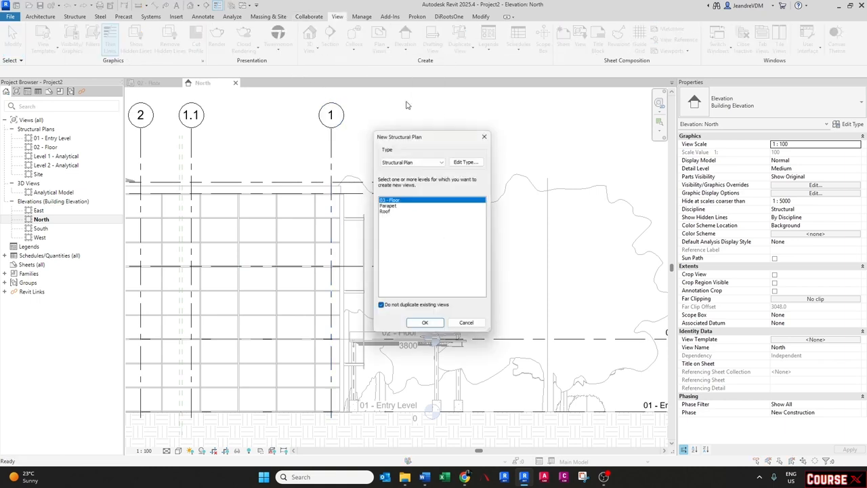
pyautogui.keyDown('shift'); pyautogui.click(385, 212); pyautogui.keyUp('shift')
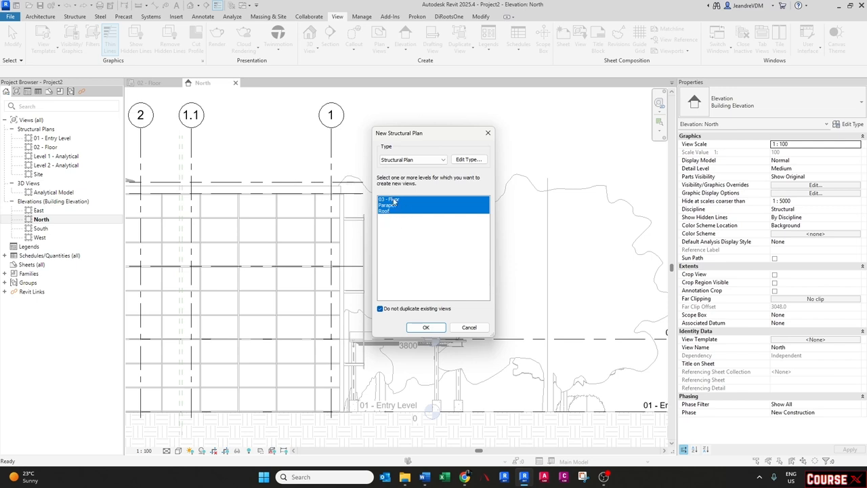
pyautogui.click(425, 328)
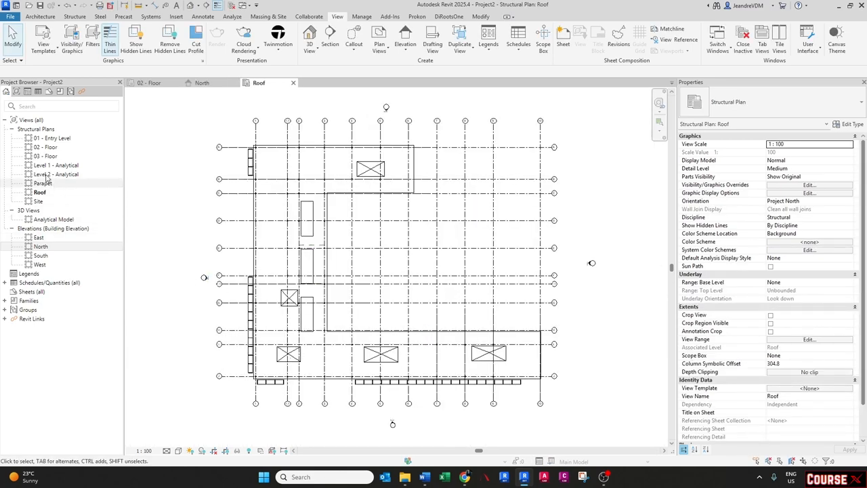
# - Check the new 03 - Floor, Parapet and Roof structural plans in the project browser
pyautogui.click(42, 158)
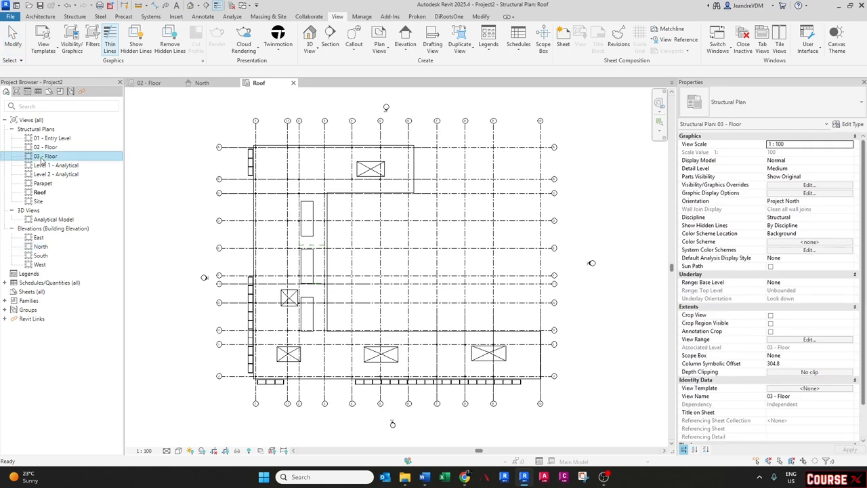
pyautogui.click(44, 184)
pyautogui.click(50, 193)
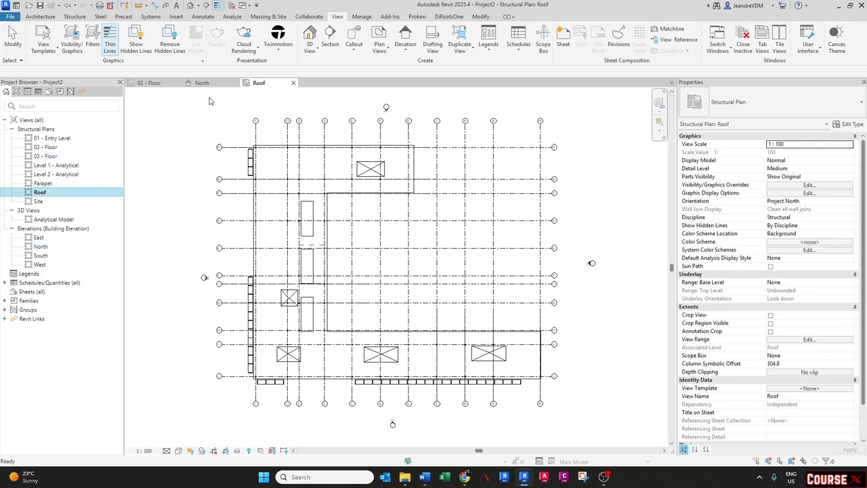
# - In the North elevation, select all visible levels and maximize their 3D extents
pyautogui.click(201, 82)
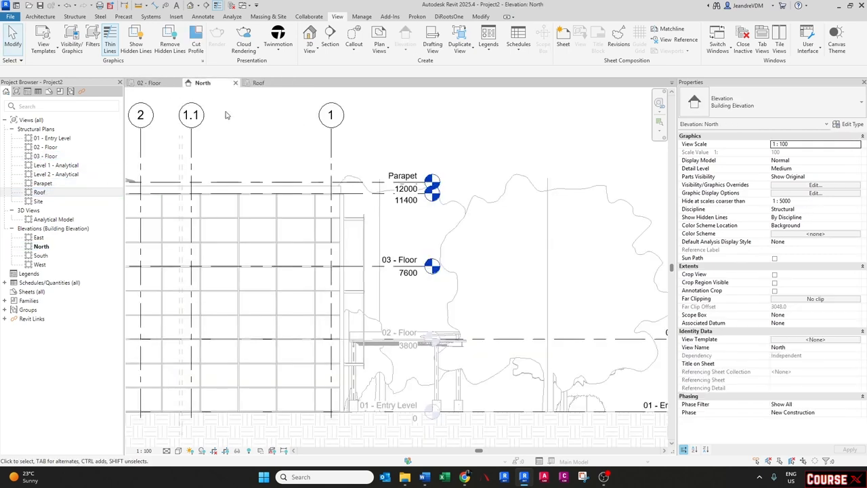
pyautogui.scroll(-1, 446, 234)
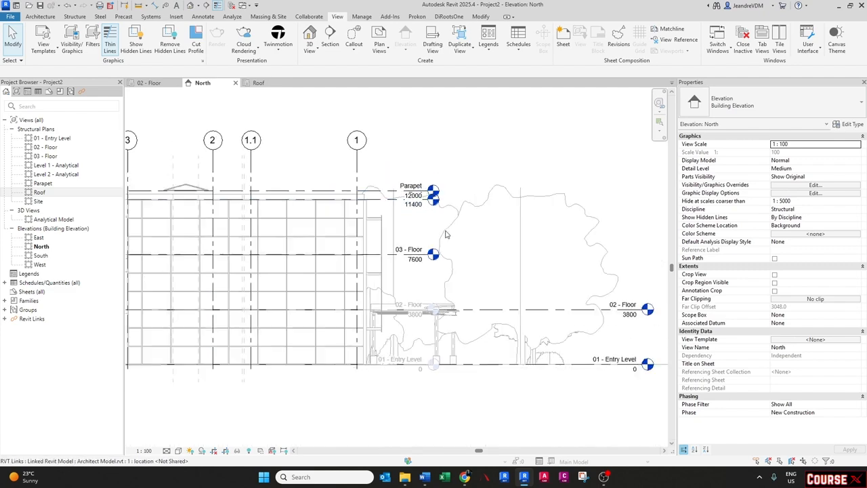
pyautogui.scroll(-1, 446, 234)
pyautogui.scroll(1, 460, 196)
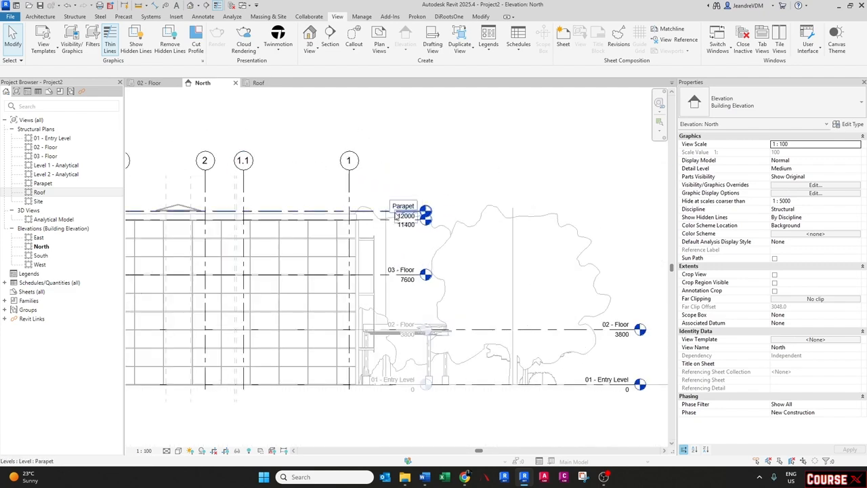
pyautogui.click(377, 214)
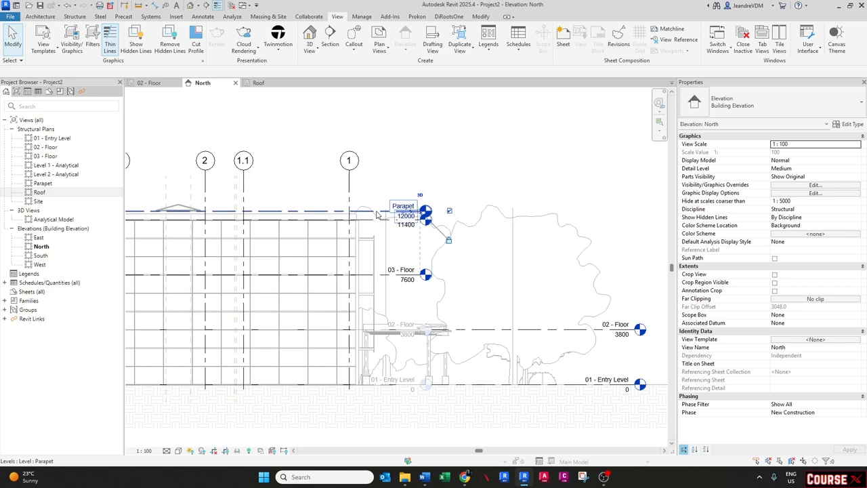
pyautogui.rightClick(377, 215)
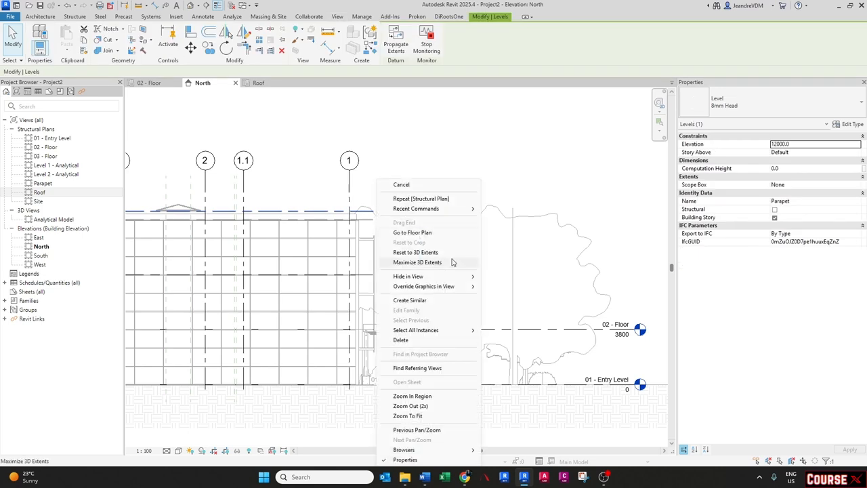
pyautogui.moveTo(443, 331)
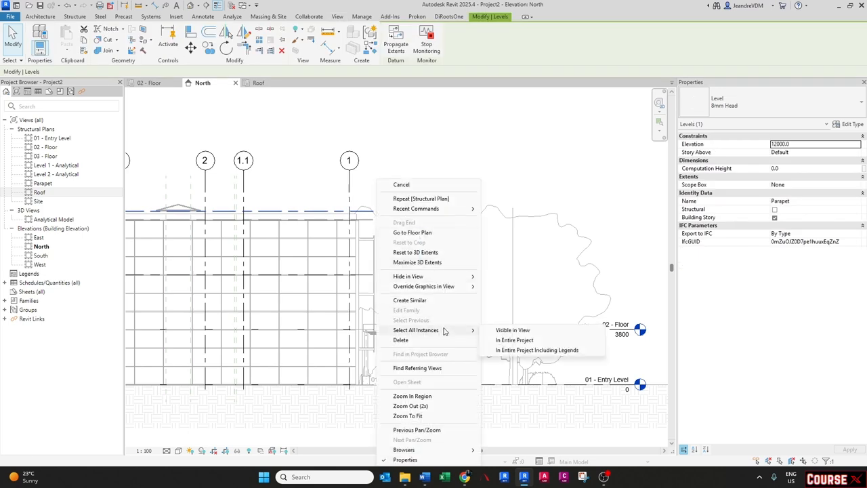
pyautogui.click(509, 330)
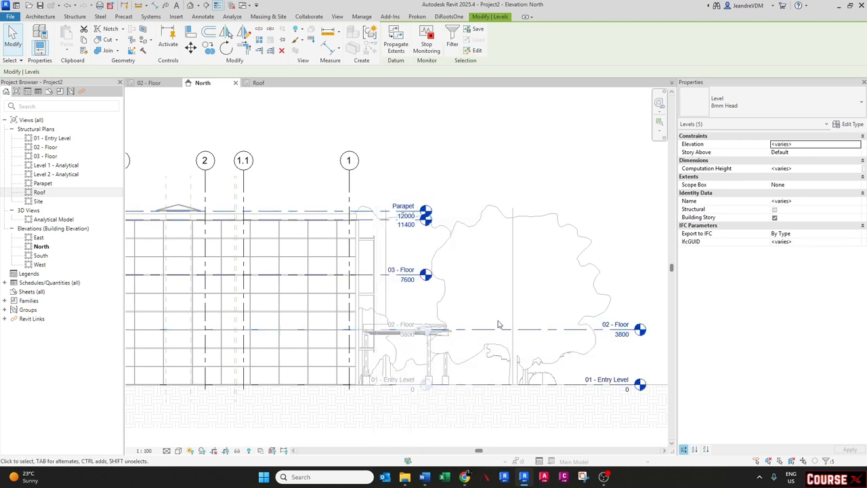
pyautogui.rightClick(404, 214)
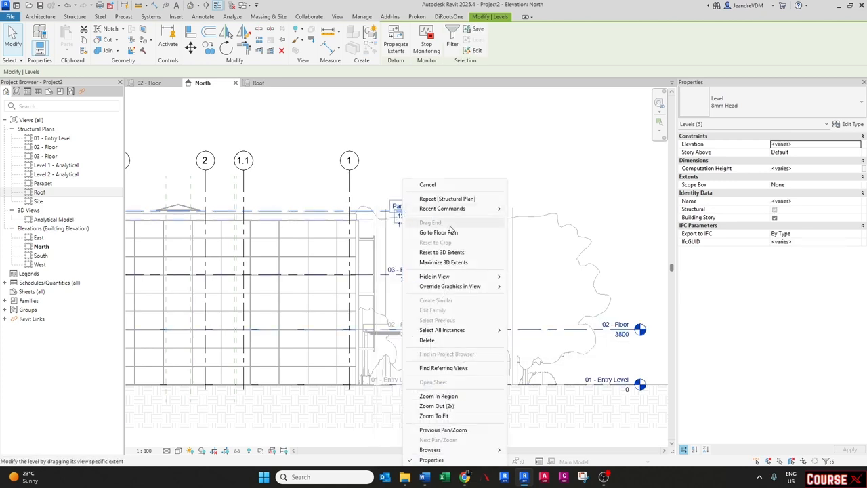
pyautogui.click(443, 263)
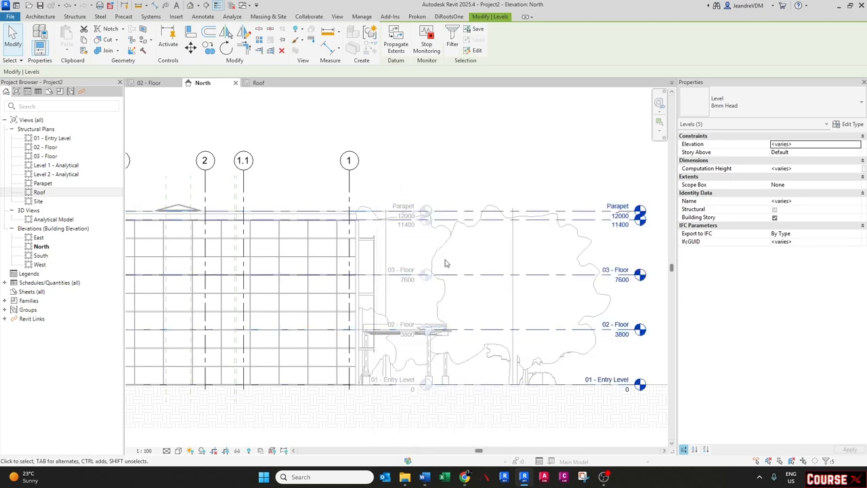
pyautogui.press('Escape')
pyautogui.scroll(-1, 434, 261)
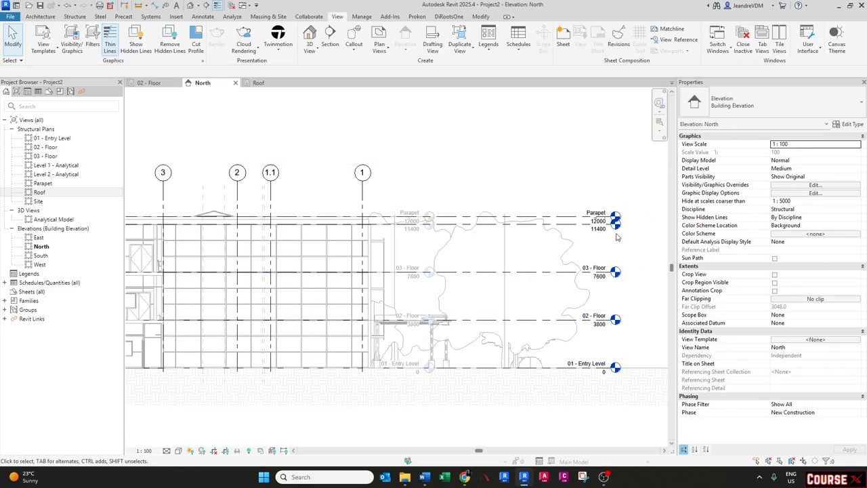
# - Add an elbow to the Roof level head and offset its tag downward, away from the Parapet tag
pyautogui.scroll(4, 596, 227)
pyautogui.moveTo(541, 226); pyautogui.dragTo(420, 237, button='middle')
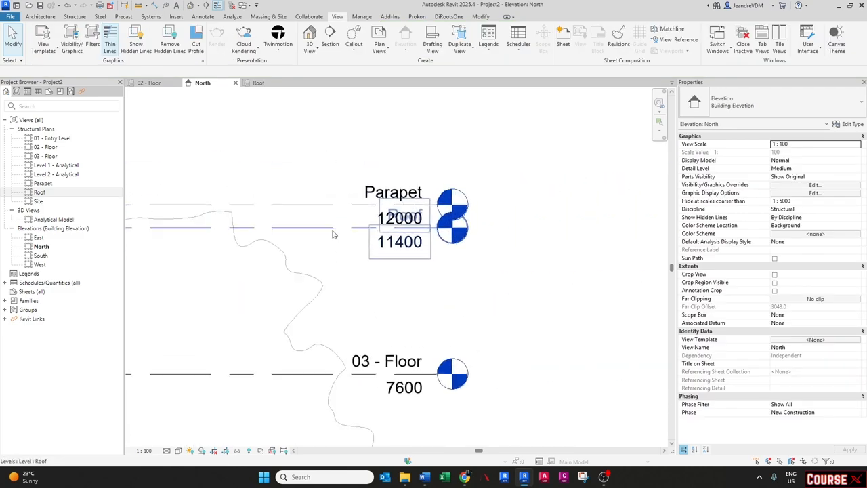
pyautogui.click(415, 229)
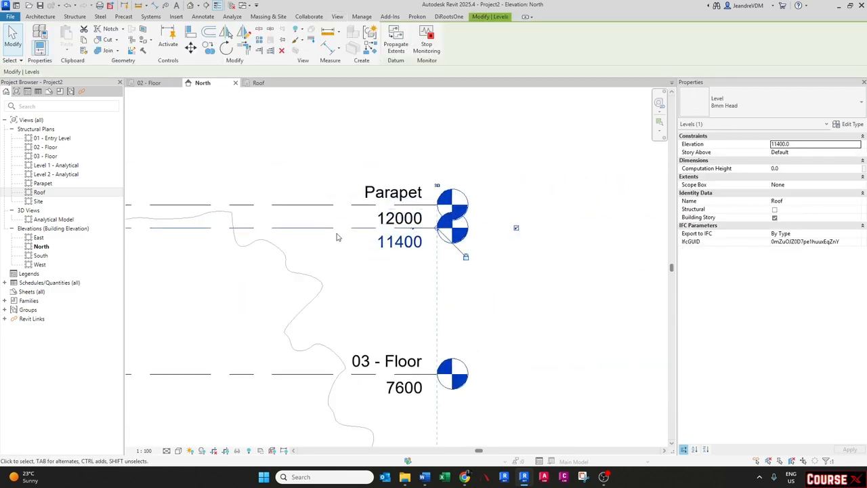
pyautogui.click(414, 231)
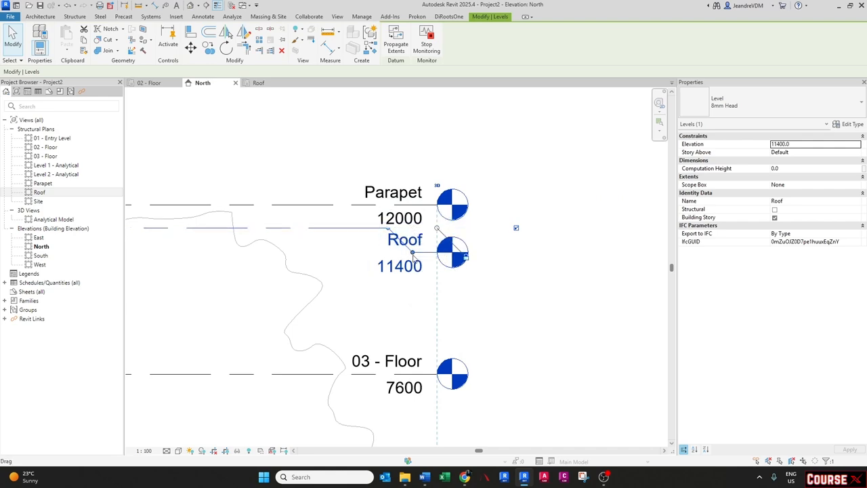
pyautogui.moveTo(413, 255); pyautogui.dragTo(413, 263)
pyautogui.press('Escape')
# - Add an elbow to the Parapet level head and shift its tag slightly upward
pyautogui.click(407, 206)
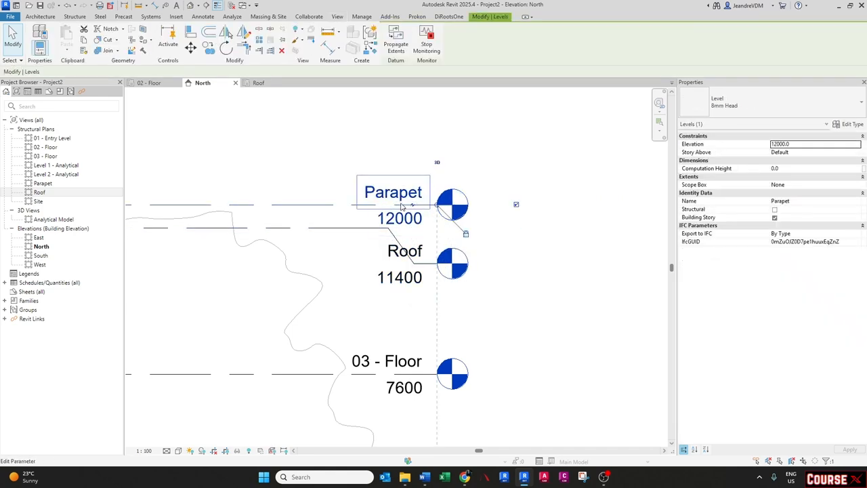
pyautogui.click(411, 205)
pyautogui.moveTo(413, 230); pyautogui.dragTo(412, 179)
pyautogui.click(465, 237)
pyautogui.scroll(-3, 463, 239)
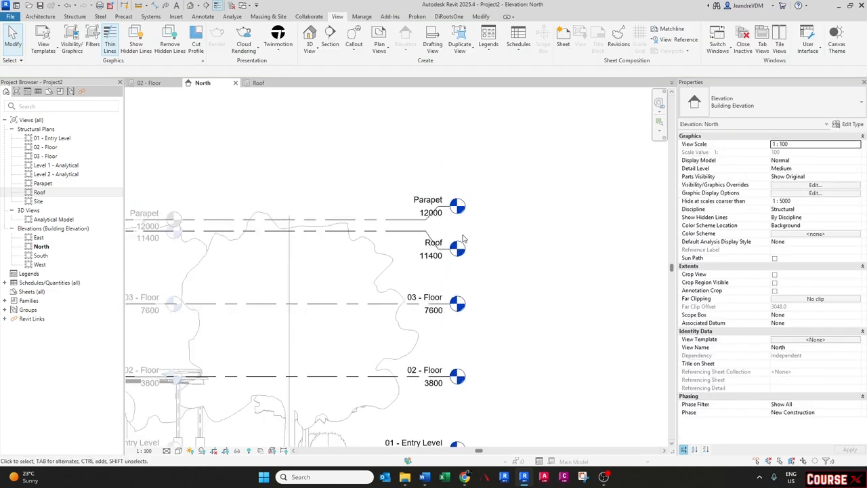
pyautogui.scroll(-8, 464, 238)
pyautogui.scroll(4, 465, 248)
pyautogui.moveTo(570, 309); pyautogui.dragTo(592, 303, button='middle')
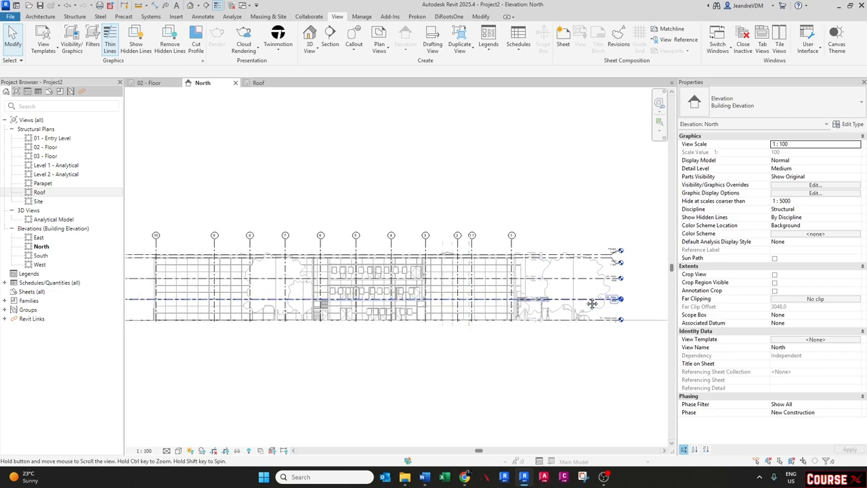
pyautogui.scroll(5, 535, 288)
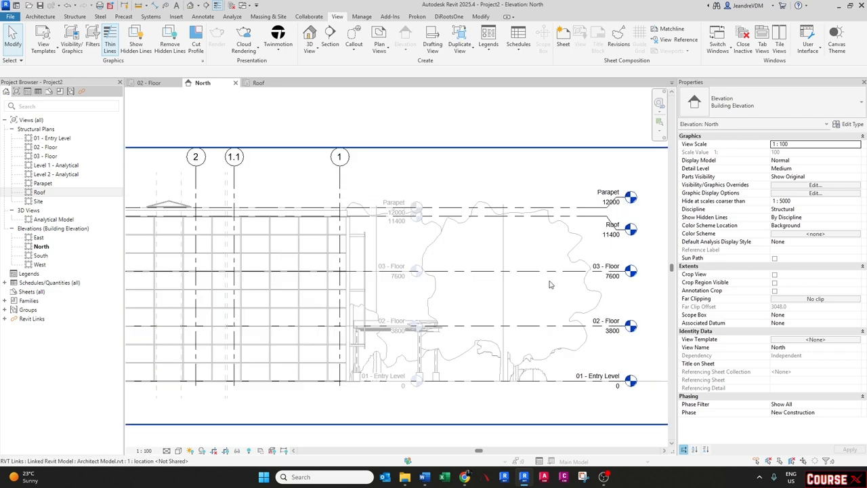
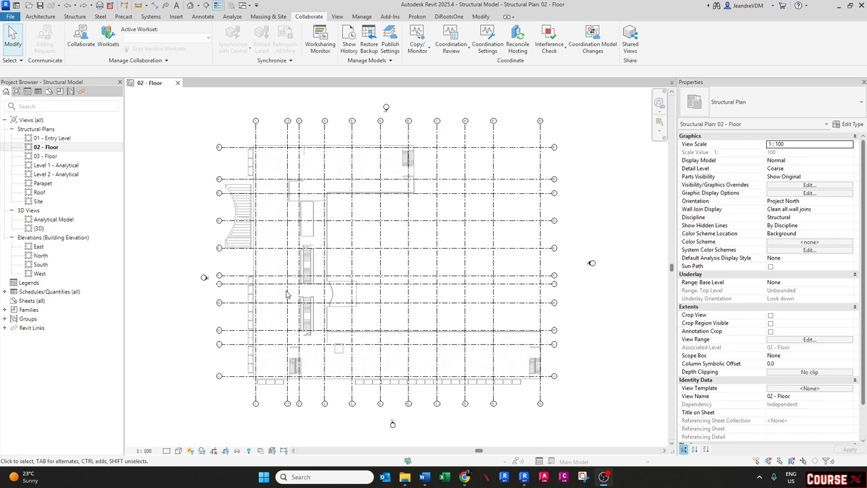
# - Inspect the grids and the linked architect model across the 02 - Floor structural plan
pyautogui.scroll(5, 302, 195)
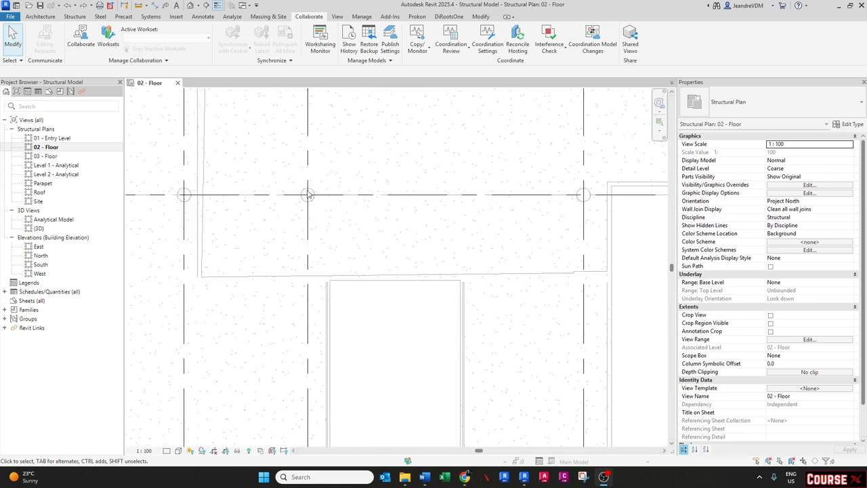
pyautogui.scroll(-4, 302, 199)
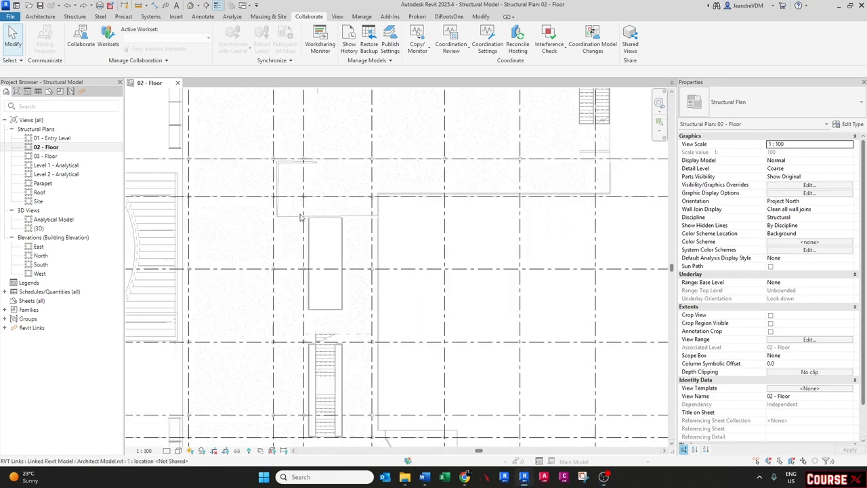
pyautogui.moveTo(312, 195); pyautogui.dragTo(281, 256, button='middle')
pyautogui.scroll(1, 450, 208)
pyautogui.moveTo(445, 208); pyautogui.dragTo(354, 211, button='middle')
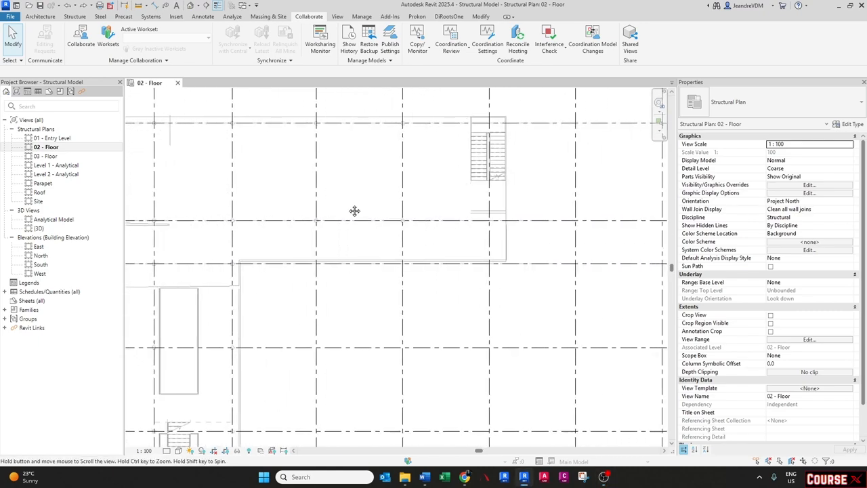
pyautogui.moveTo(442, 192); pyautogui.dragTo(391, 209, button='middle')
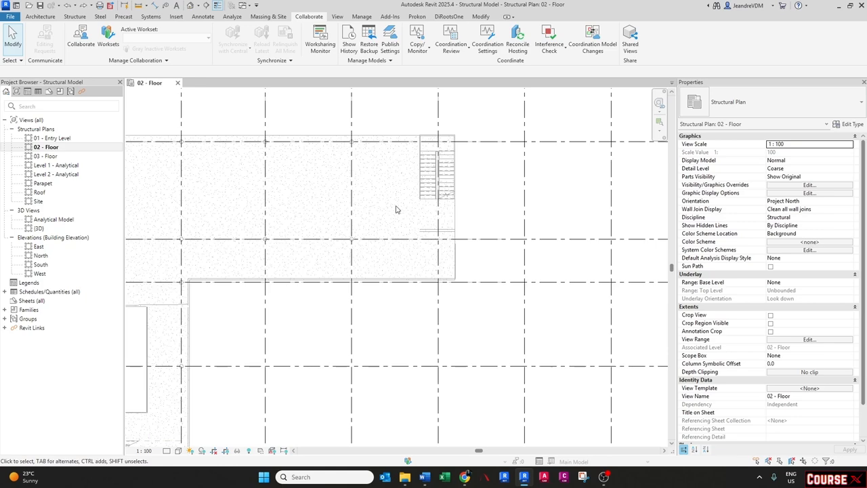
pyautogui.scroll(-1, 397, 210)
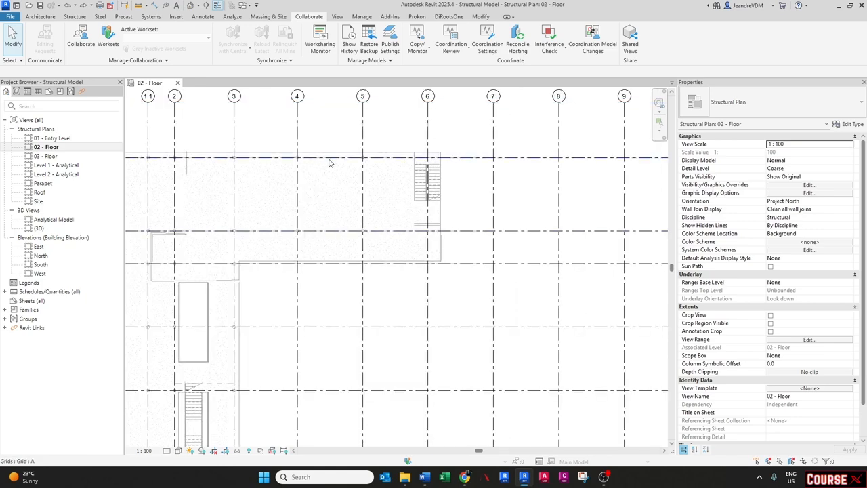
pyautogui.moveTo(292, 254); pyautogui.dragTo(372, 253, button='middle')
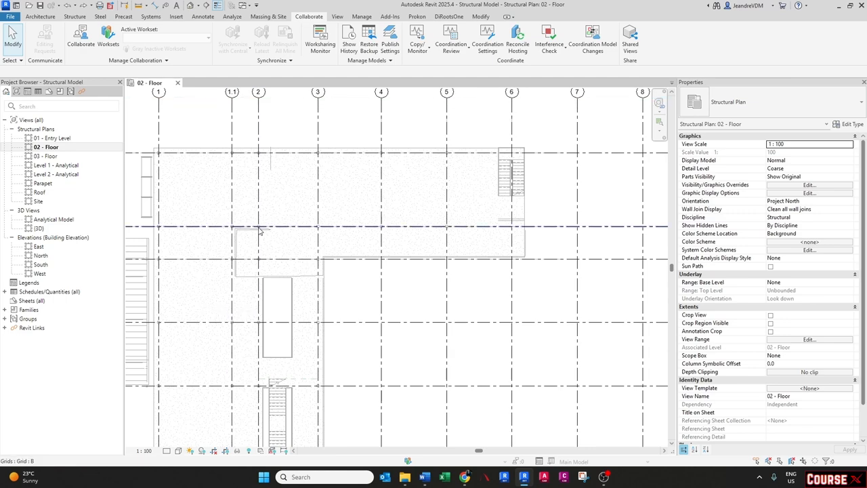
pyautogui.moveTo(247, 306); pyautogui.dragTo(247, 254, button='middle')
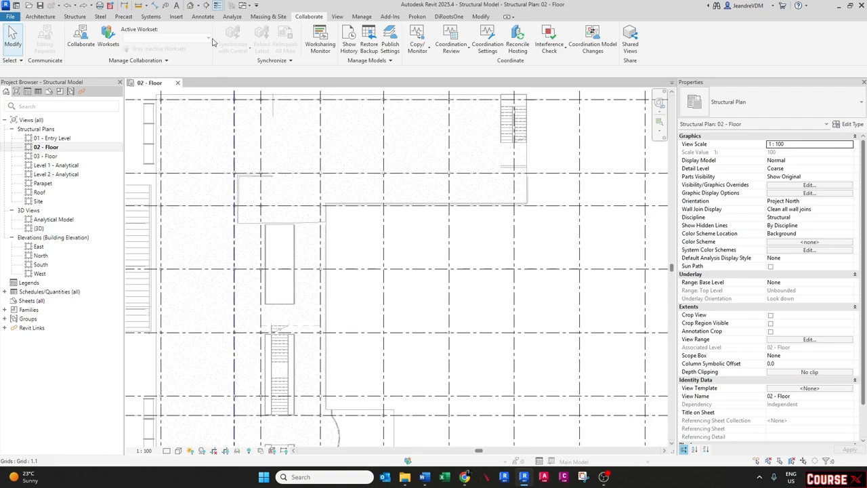
# - Open the default 3D view and examine the structural model together with the linked architect model
pyautogui.click(191, 6)
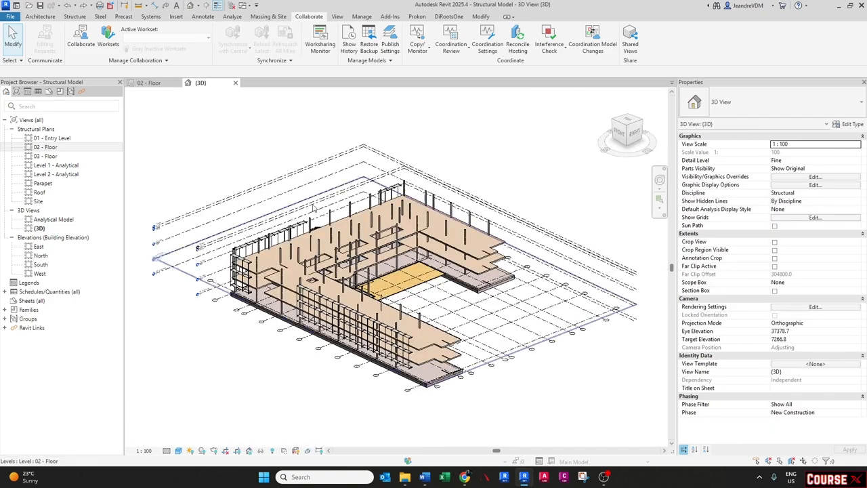
pyautogui.scroll(4, 342, 230)
pyautogui.scroll(3, 416, 227)
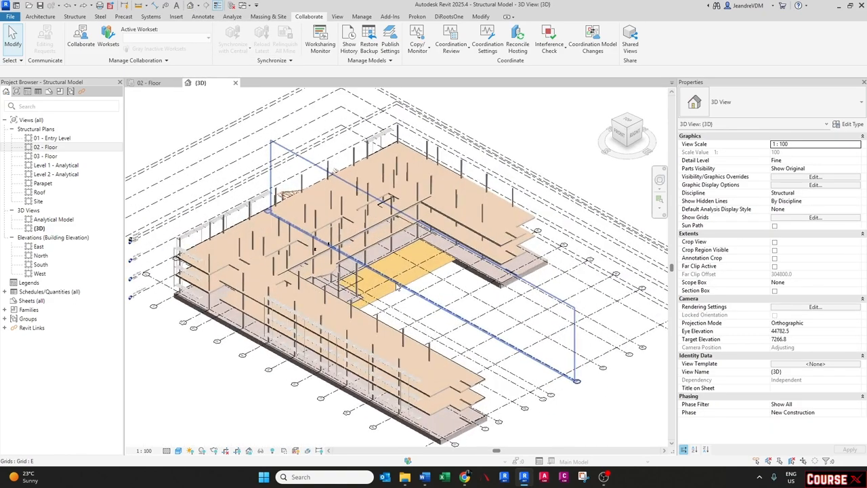
pyautogui.click(442, 218)
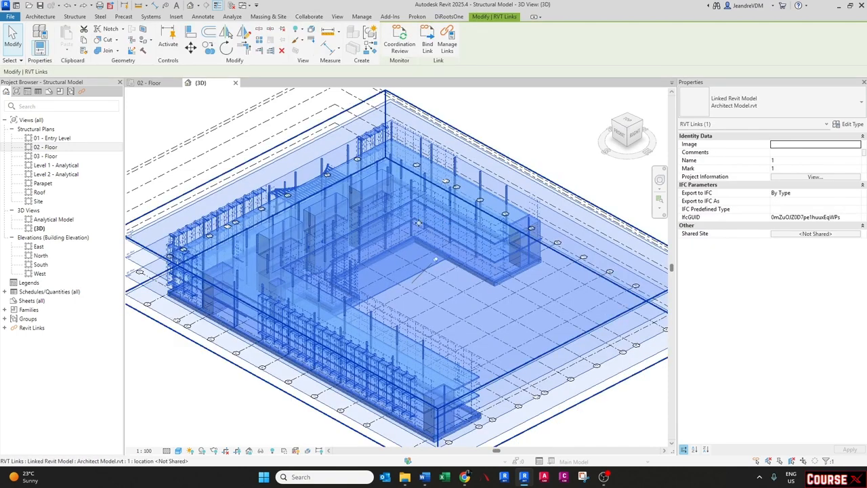
pyautogui.press('Escape')
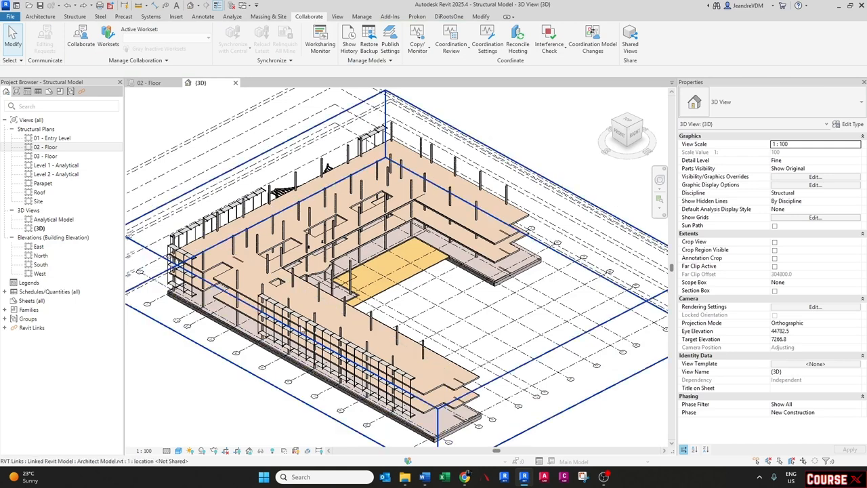
# - Try the Consistent Colors and then Hidden Line visual styles in the 3D view
pyautogui.click(167, 450)
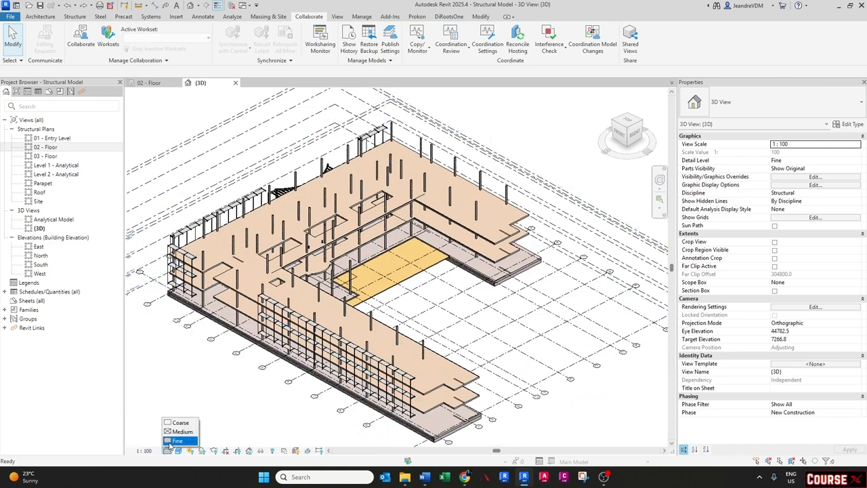
pyautogui.click(178, 451)
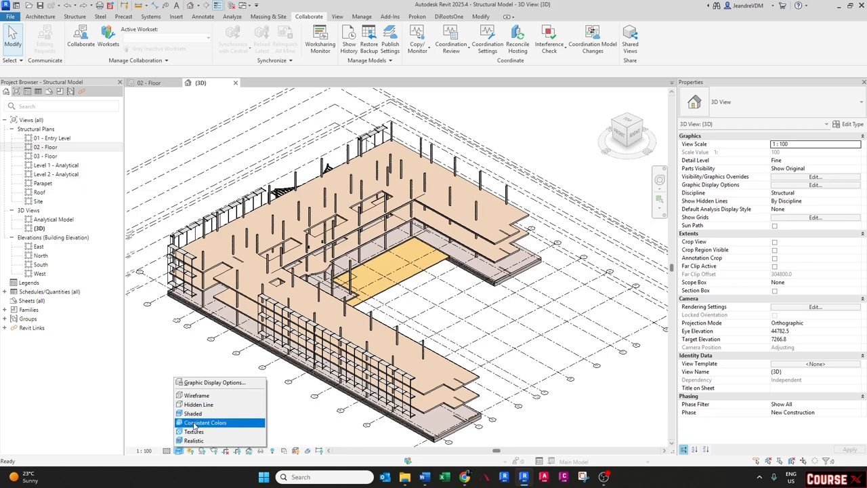
pyautogui.click(193, 422)
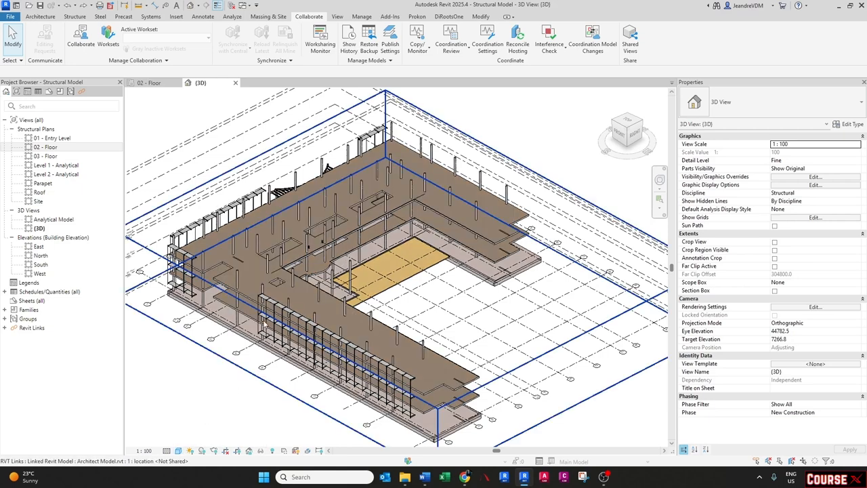
pyautogui.click(178, 450)
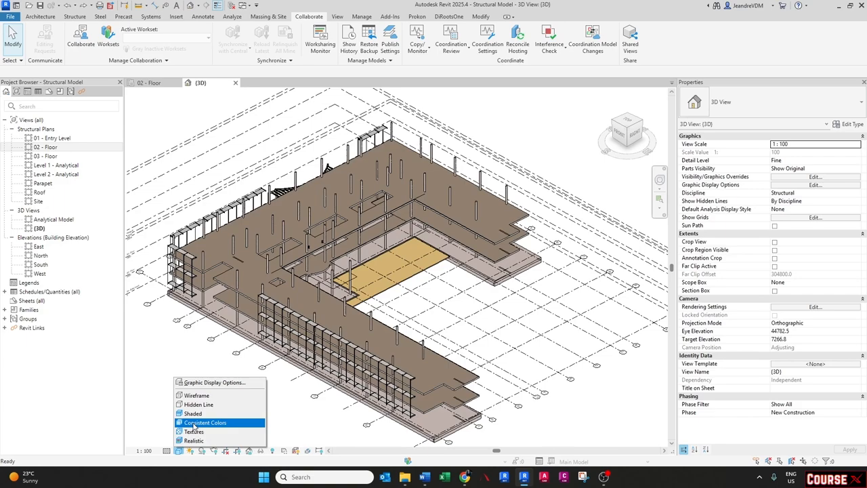
pyautogui.click(193, 423)
pyautogui.click(179, 450)
pyautogui.click(189, 409)
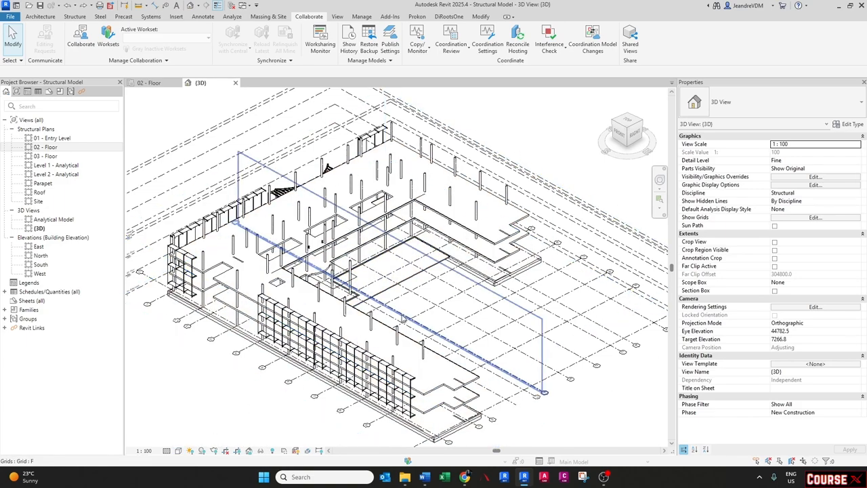
# - Set the 3D view's discipline to Architectural
pyautogui.scroll(3, 404, 315)
pyautogui.scroll(-4, 404, 314)
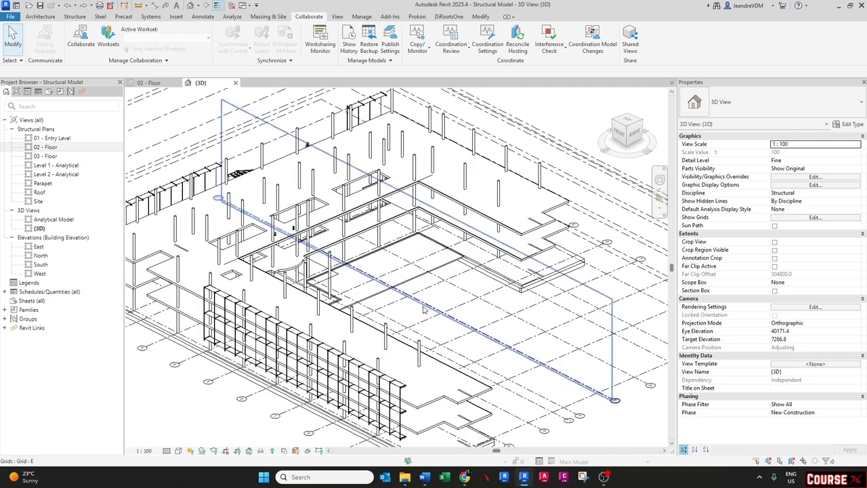
pyautogui.scroll(3, 360, 242)
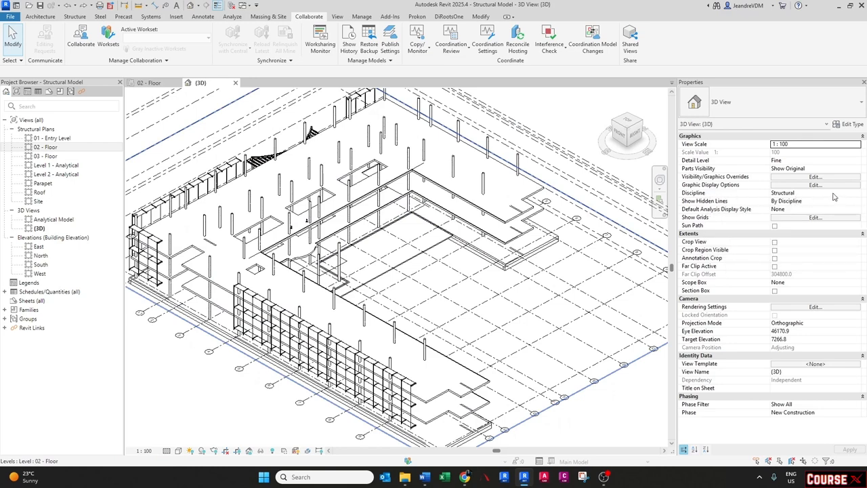
pyautogui.click(860, 196)
pyautogui.click(857, 196)
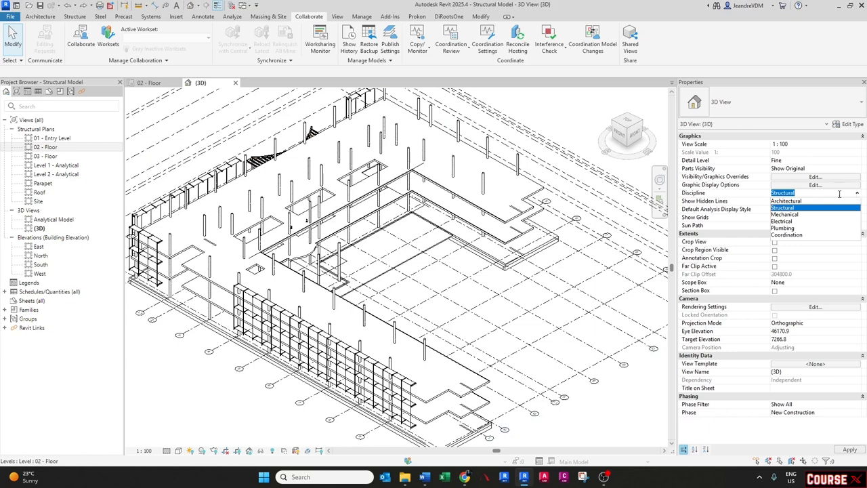
pyautogui.click(792, 201)
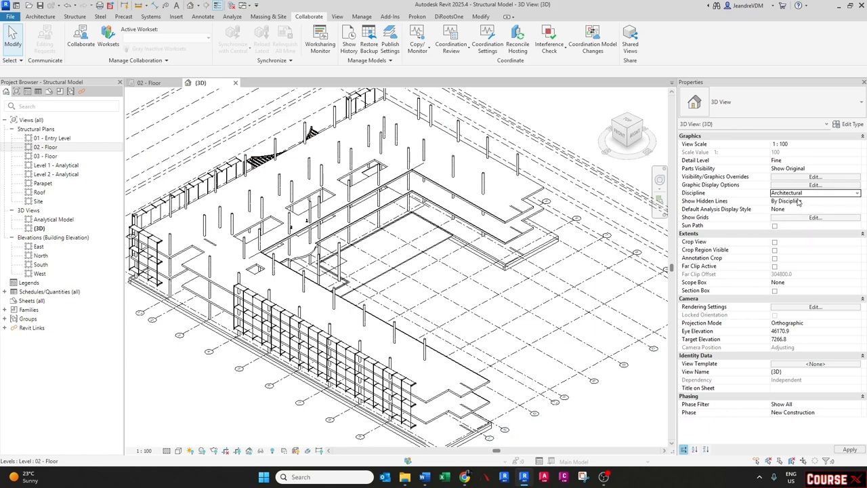
# - Set the 3D view's discipline to Coordination and its visual style to Textures
pyautogui.scroll(-1, 343, 241)
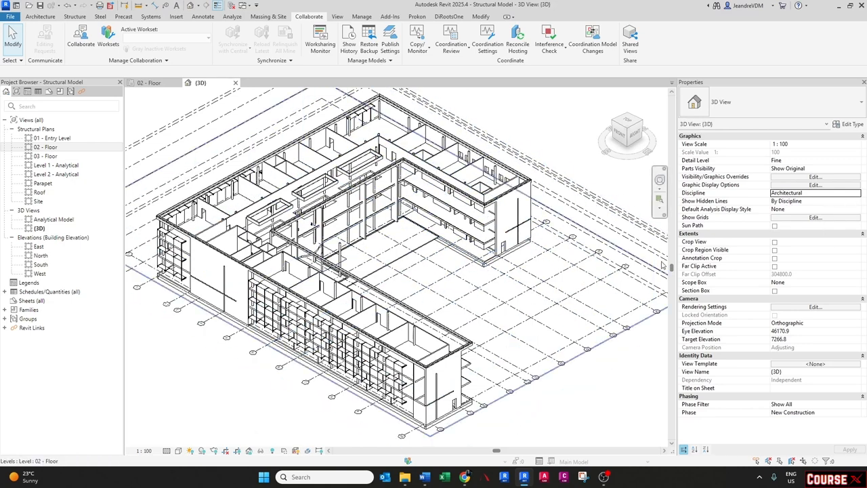
pyautogui.click(859, 196)
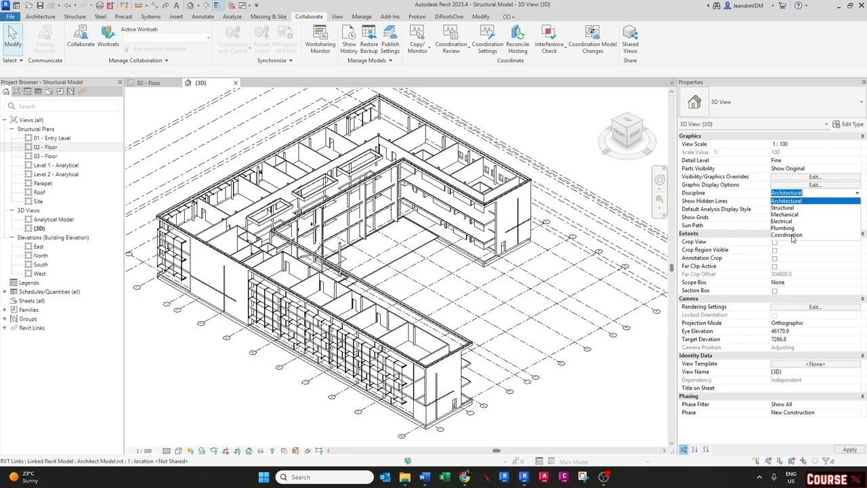
pyautogui.click(793, 237)
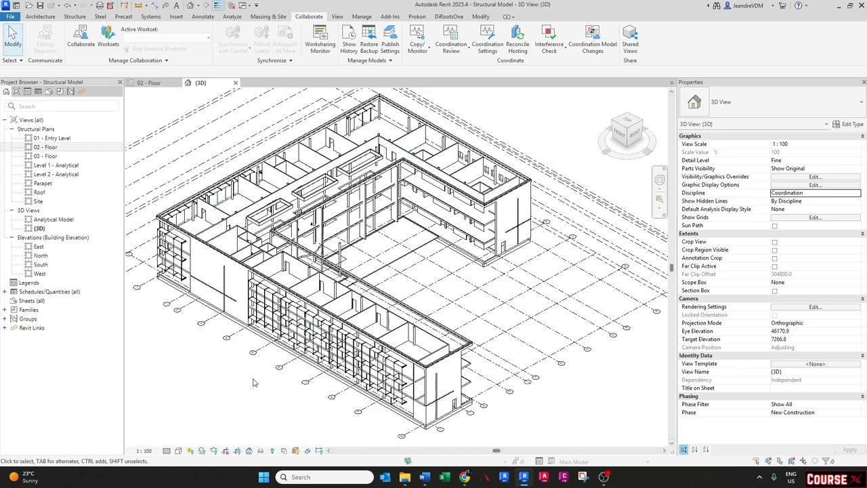
pyautogui.click(178, 450)
pyautogui.click(191, 431)
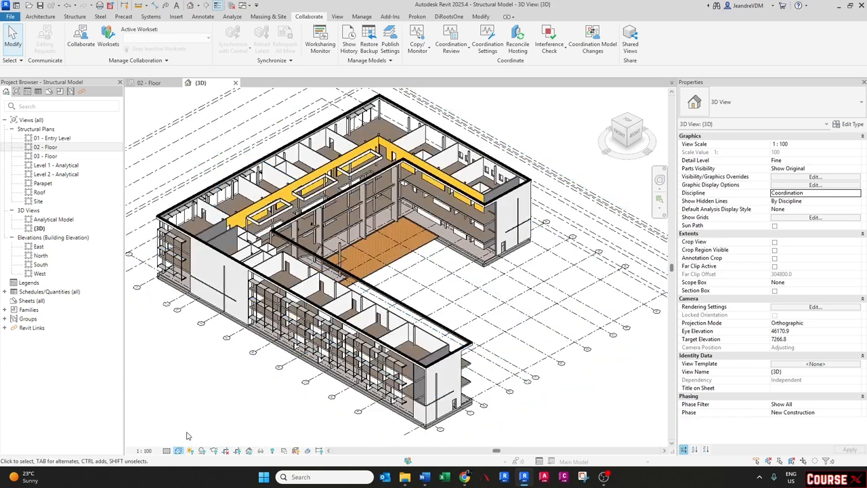
# - Open the 3D view's visibility/graphic overrides and set the Architect Model.rvt link to halftone
pyautogui.moveTo(362, 267); pyautogui.dragTo(370, 274, button='middle')
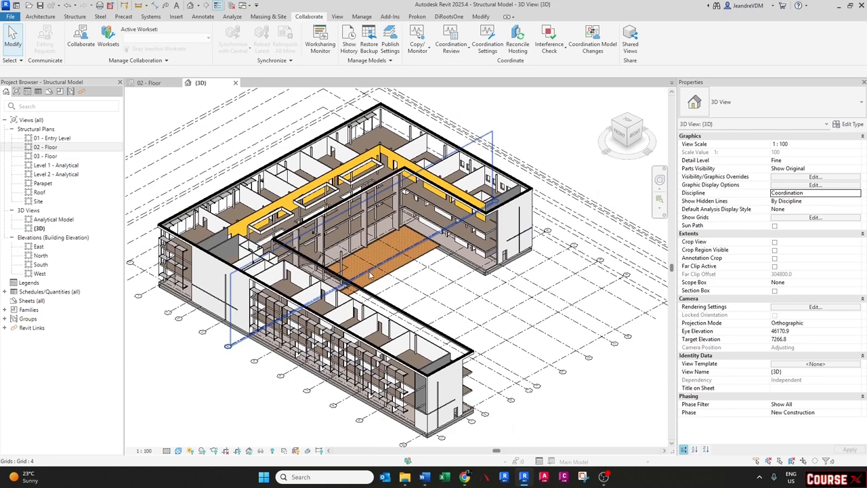
pyautogui.press('v')
pyautogui.press('v')
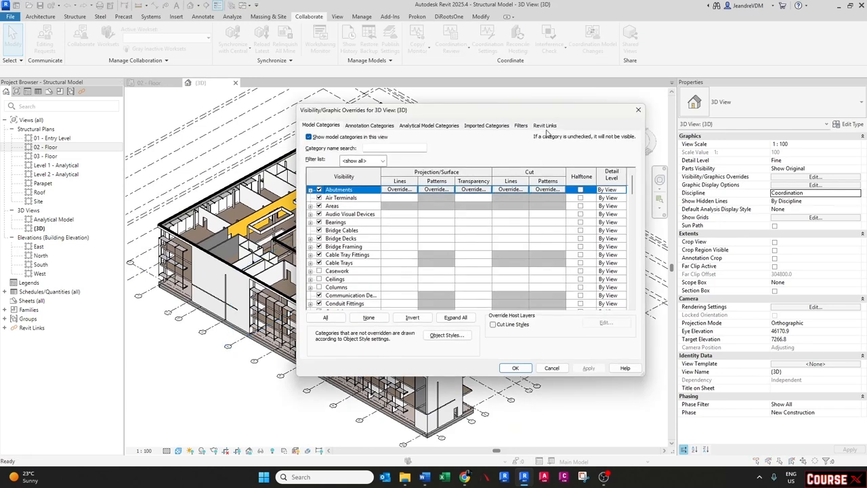
pyautogui.click(546, 126)
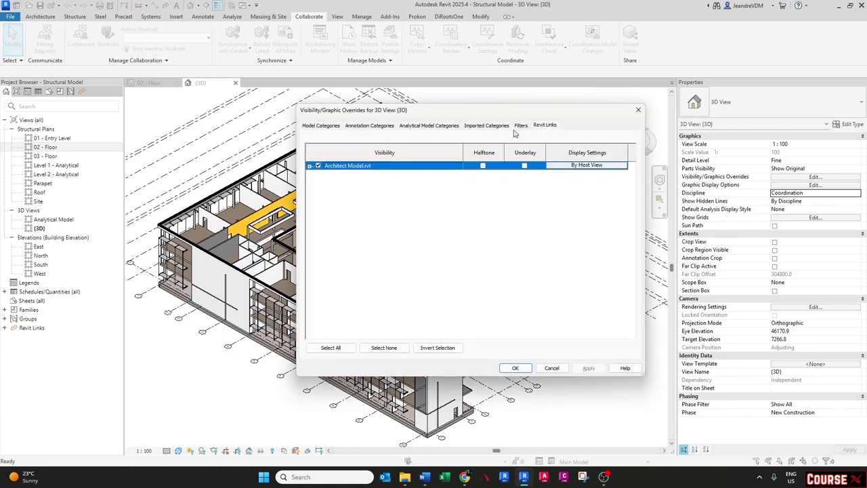
pyautogui.click(483, 165)
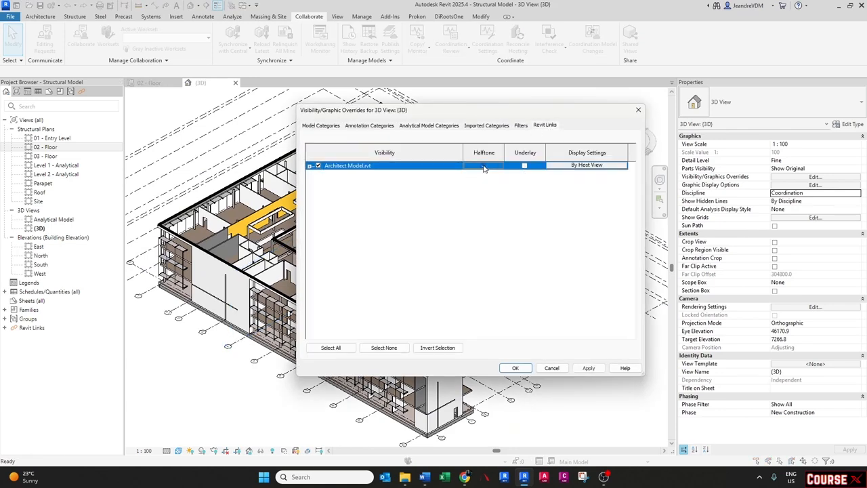
# - In the 3D view's visibility/graphic overrides, turn on the Stairs model category and accept the dialog
pyautogui.click(318, 126)
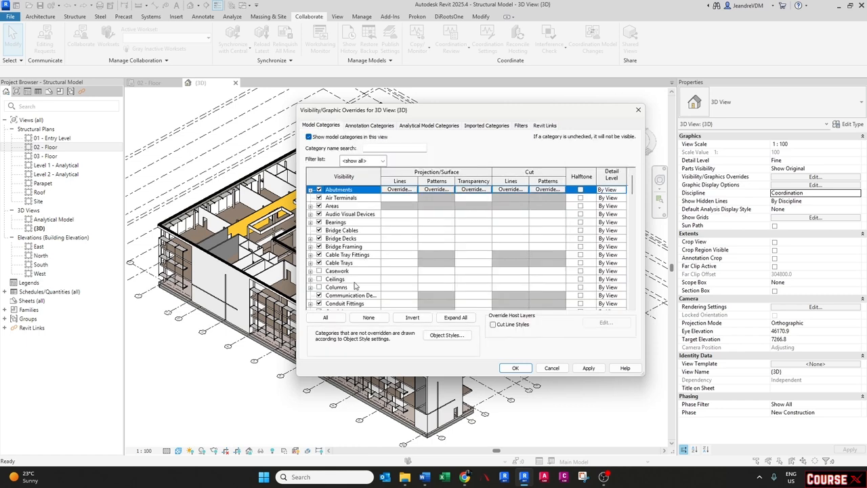
pyautogui.scroll(-2, 352, 283)
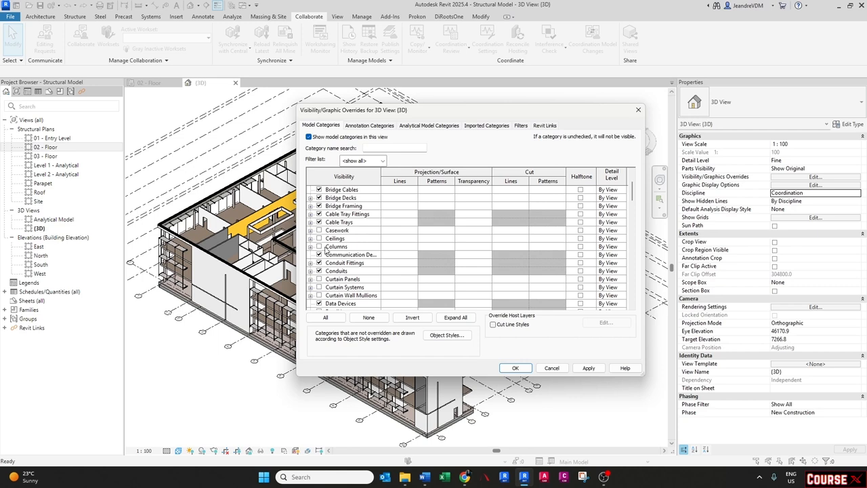
pyautogui.click(310, 248)
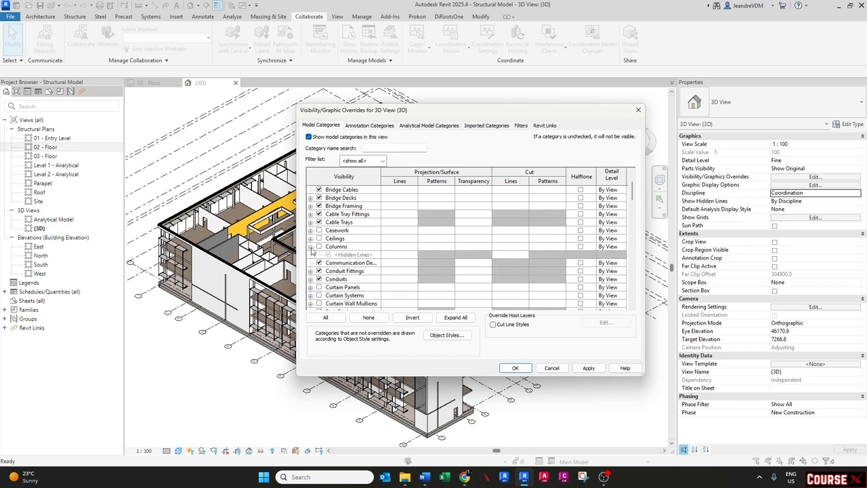
pyautogui.click(310, 247)
pyautogui.scroll(-7, 318, 247)
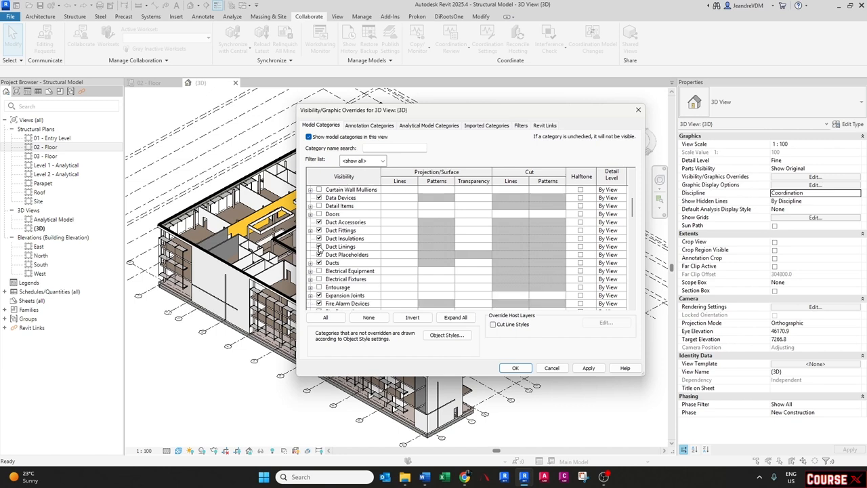
pyautogui.scroll(-10, 318, 249)
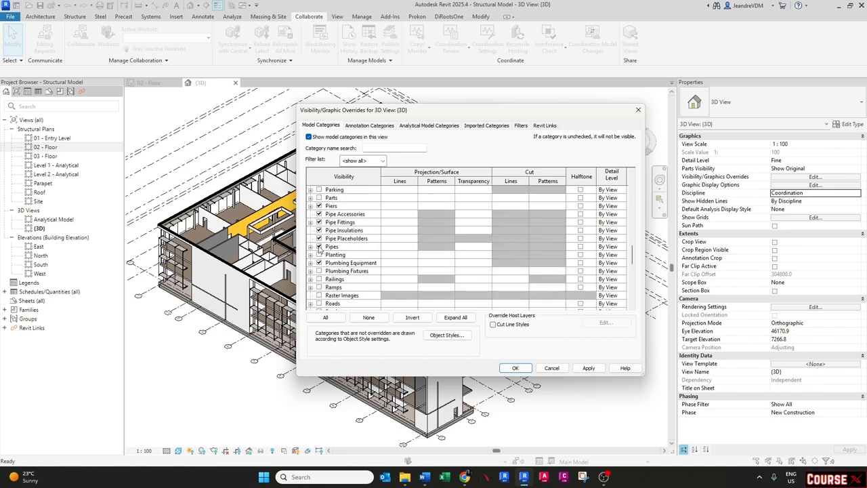
pyautogui.scroll(-4, 321, 256)
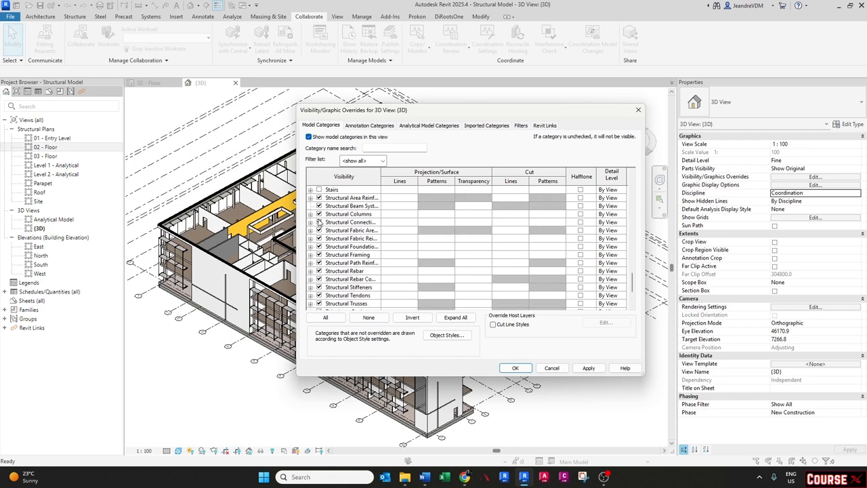
pyautogui.scroll(-3, 339, 240)
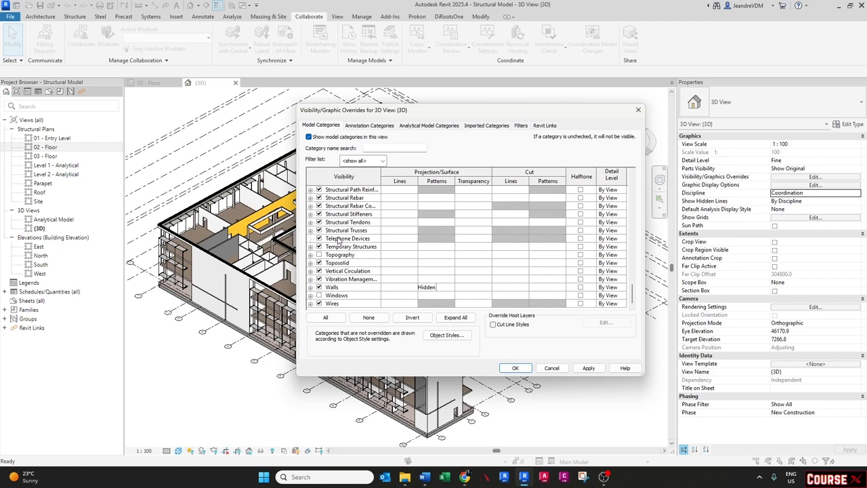
pyautogui.click(339, 240)
pyautogui.press('s')
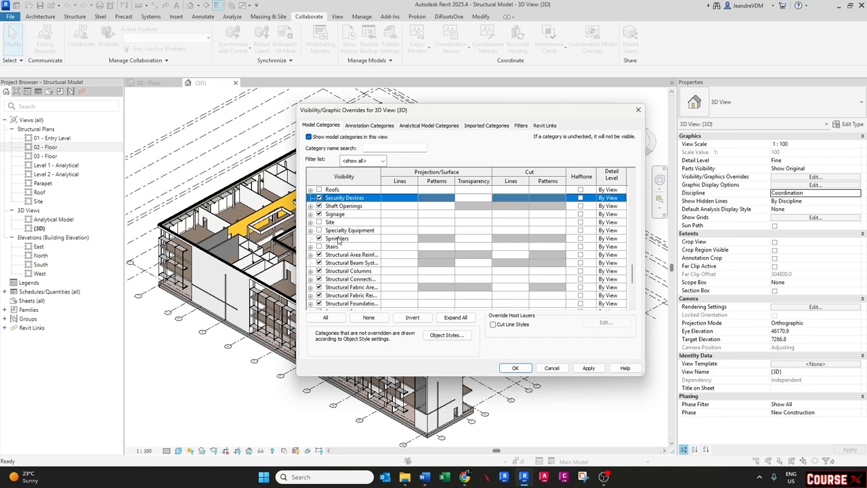
pyautogui.click(319, 246)
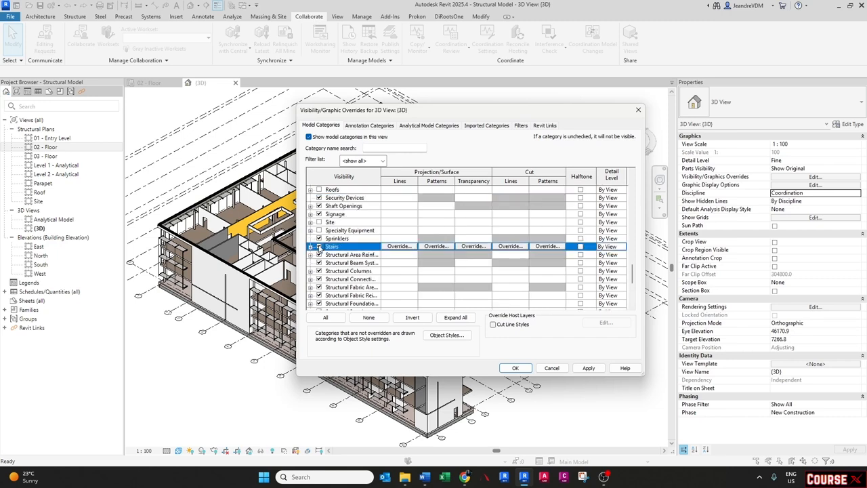
pyautogui.click(311, 246)
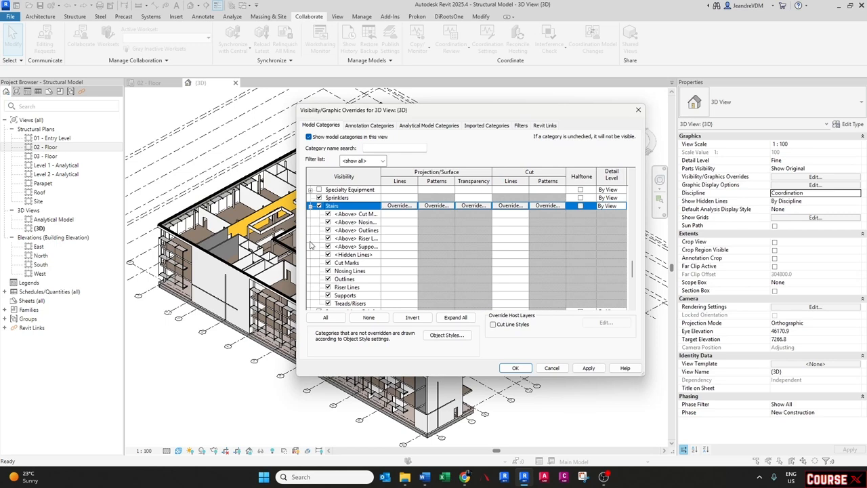
pyautogui.click(310, 206)
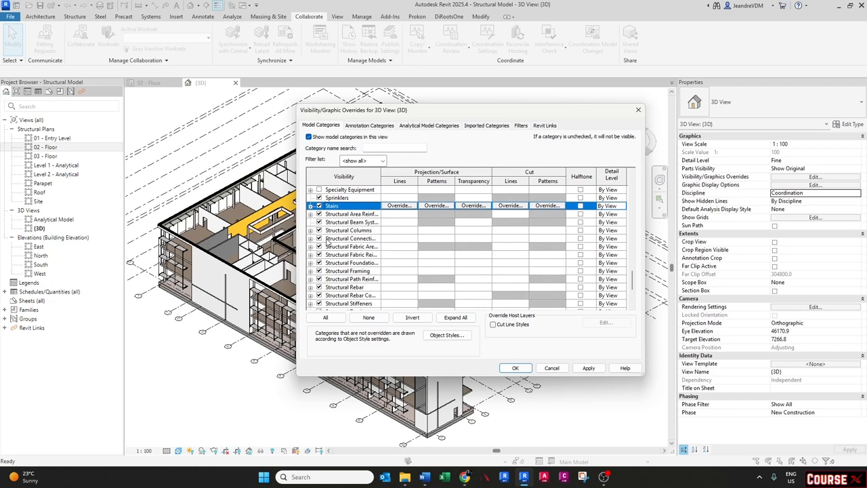
pyautogui.click(515, 367)
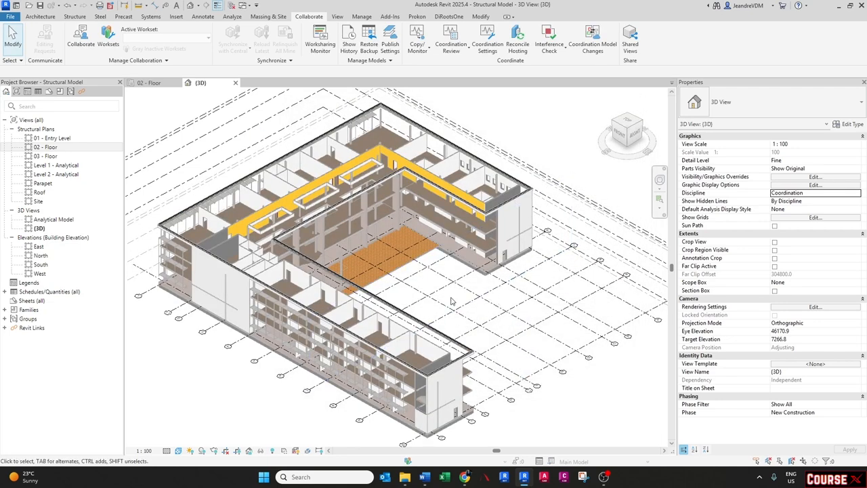
# - Start Copy/Monitor on the linked architect model
pyautogui.moveTo(449, 302); pyautogui.dragTo(426, 303, button='middle')
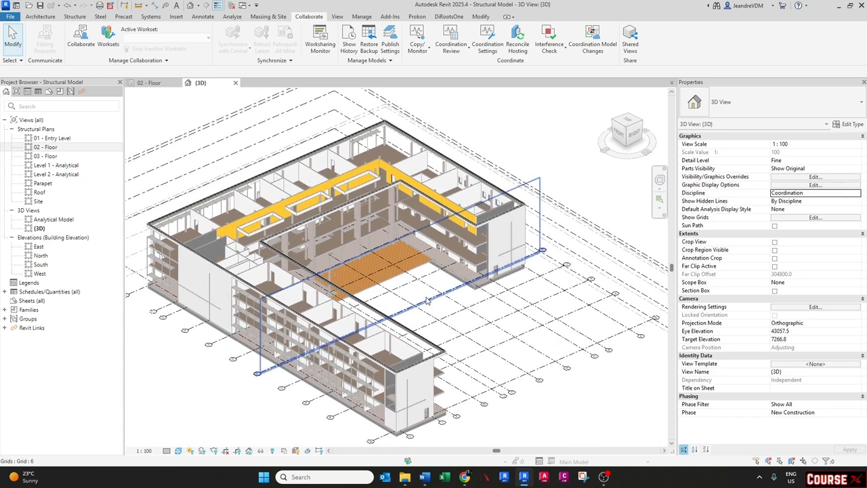
pyautogui.click(417, 52)
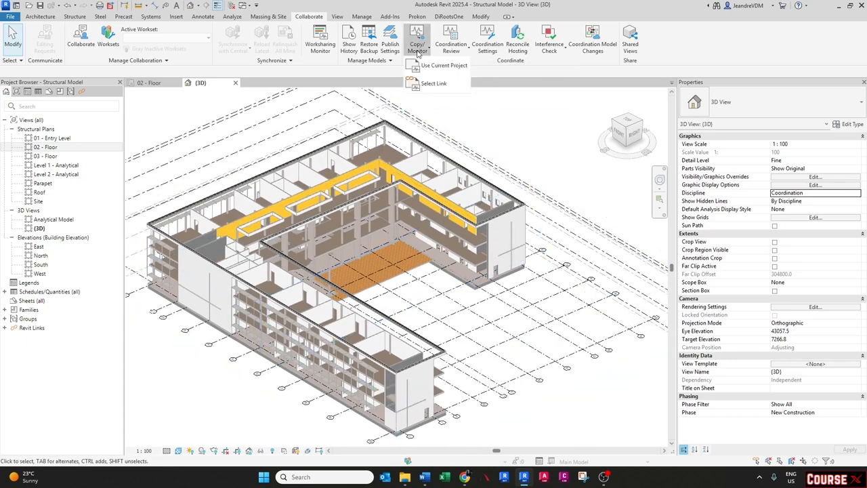
pyautogui.click(428, 84)
pyautogui.click(458, 196)
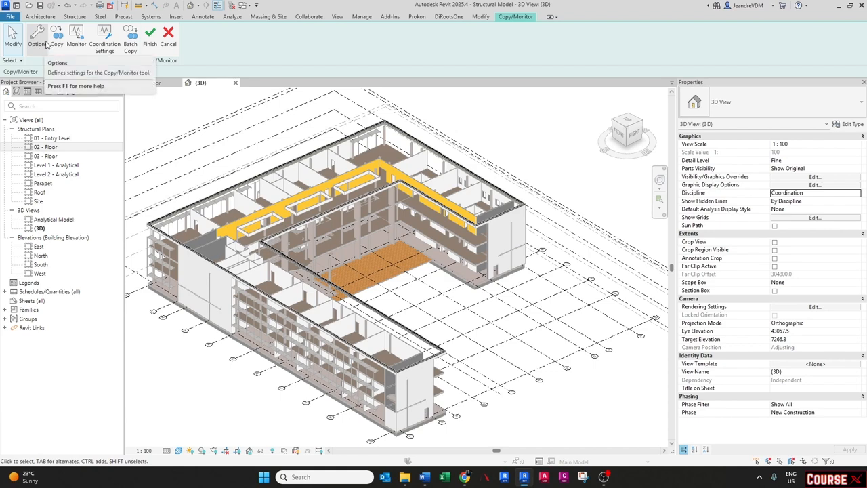
# - In the Copy/Monitor column options, set the M_Concrete-Round-Column 300mm type to Copy original Type
pyautogui.click(37, 40)
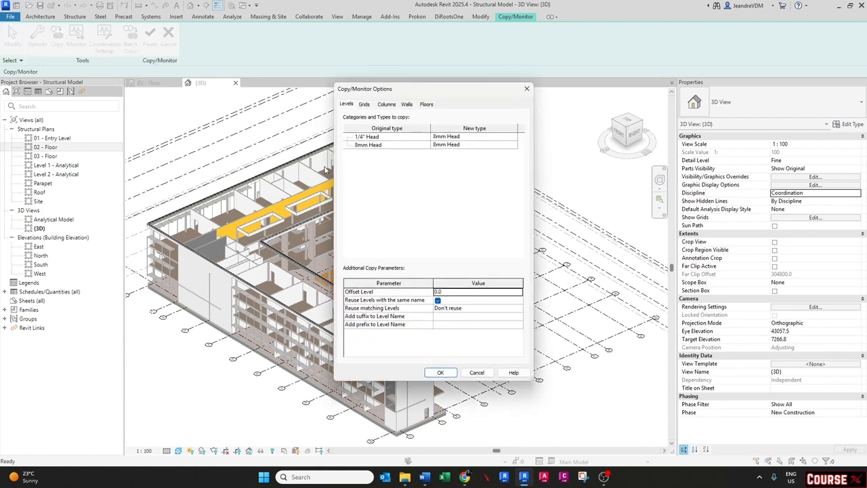
pyautogui.click(387, 104)
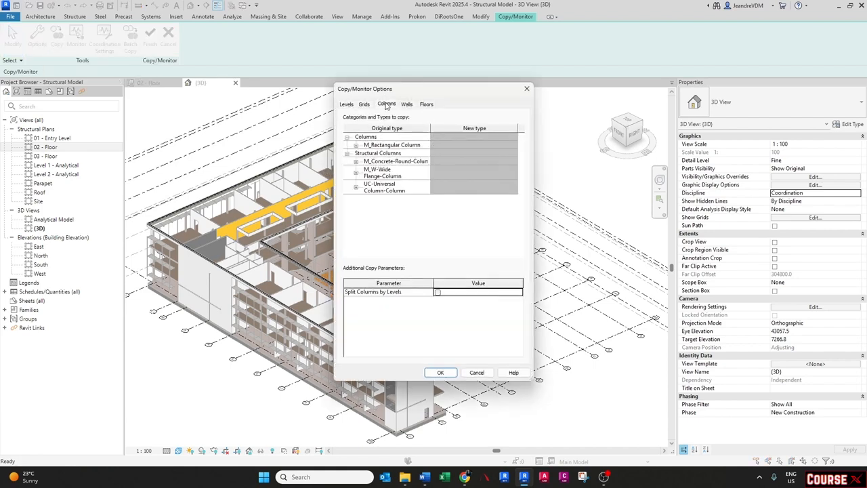
pyautogui.click(347, 137)
pyautogui.click(347, 146)
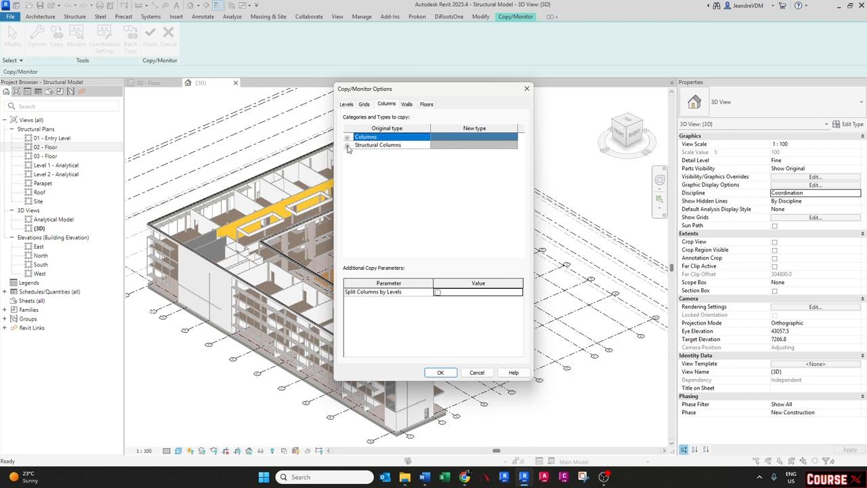
pyautogui.click(347, 146)
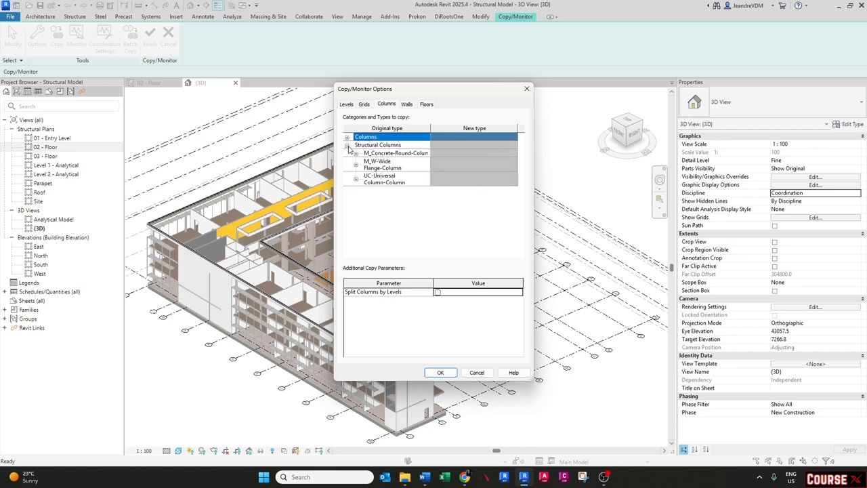
pyautogui.click(355, 153)
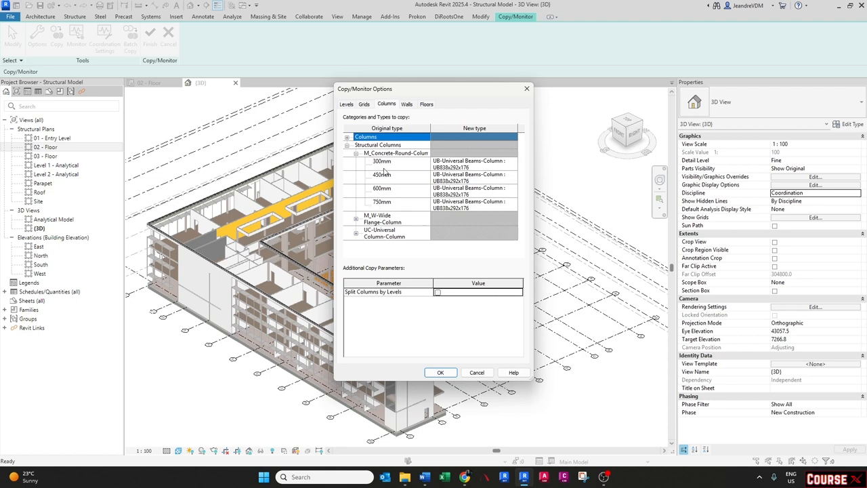
pyautogui.click(513, 166)
pyautogui.click(513, 165)
pyautogui.click(513, 163)
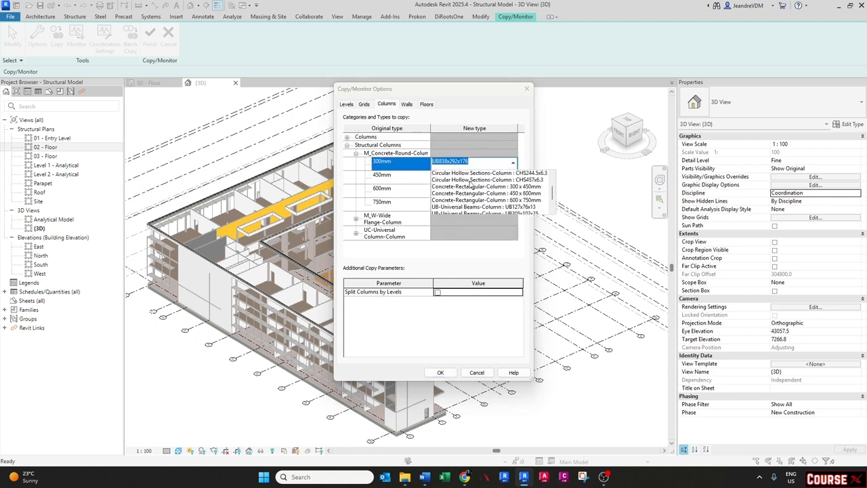
pyautogui.scroll(2, 470, 184)
pyautogui.click(448, 175)
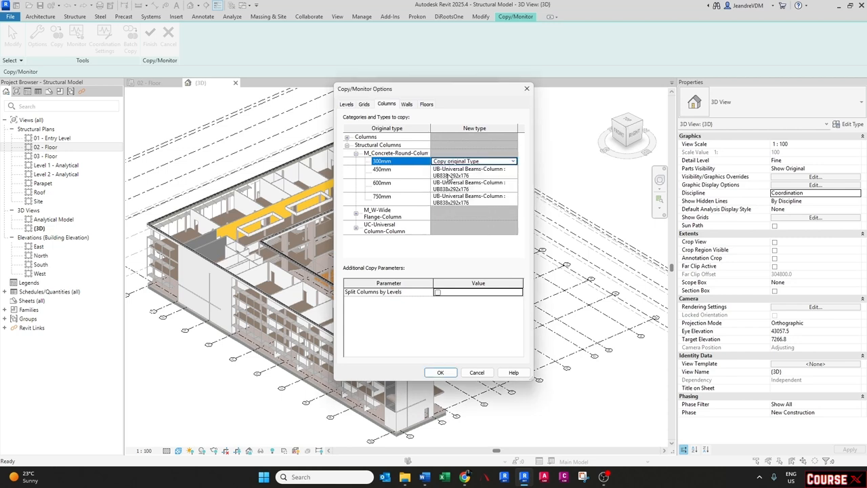
# - Apply Copy original Type to the 450mm, 600mm and 750mm M_Concrete-Round-Column types as well
pyautogui.click(490, 161)
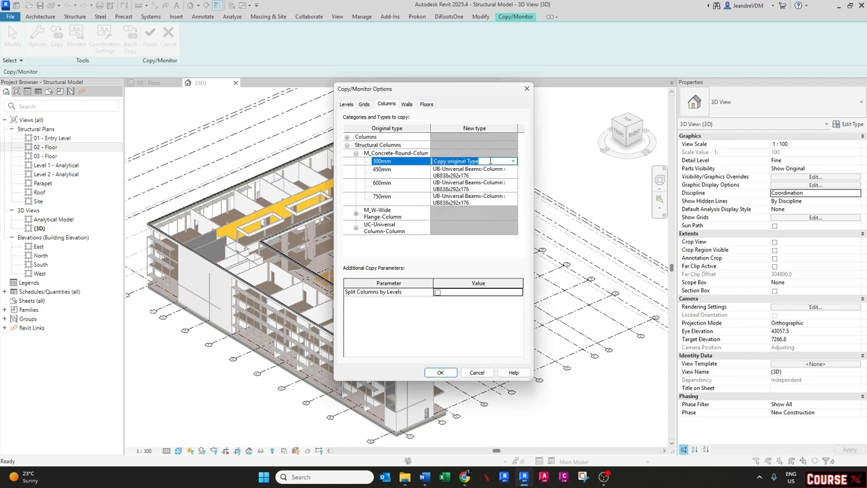
pyautogui.keyDown('shift'); pyautogui.click(481, 205); pyautogui.keyUp('shift')
pyautogui.click(482, 200)
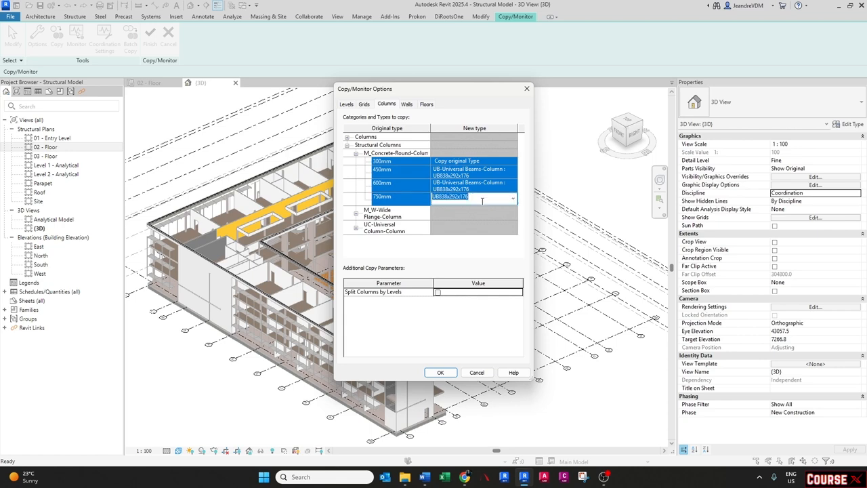
pyautogui.hotkey('ctrl', 'v')
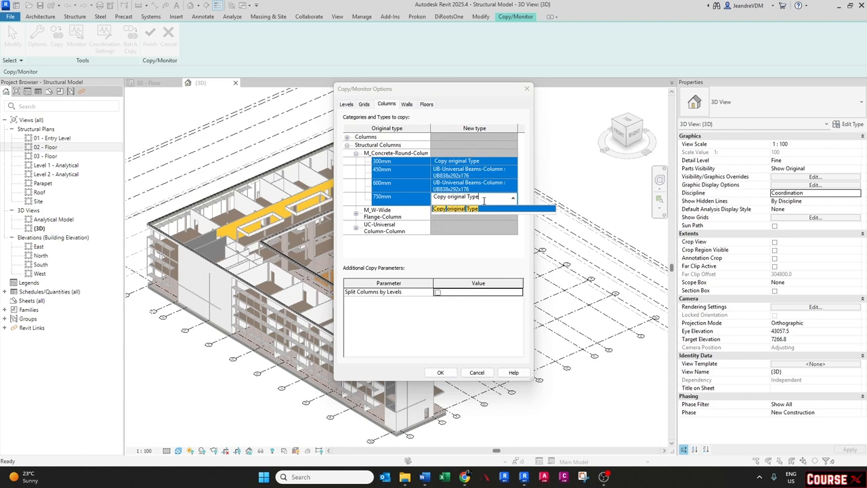
pyautogui.press('Return')
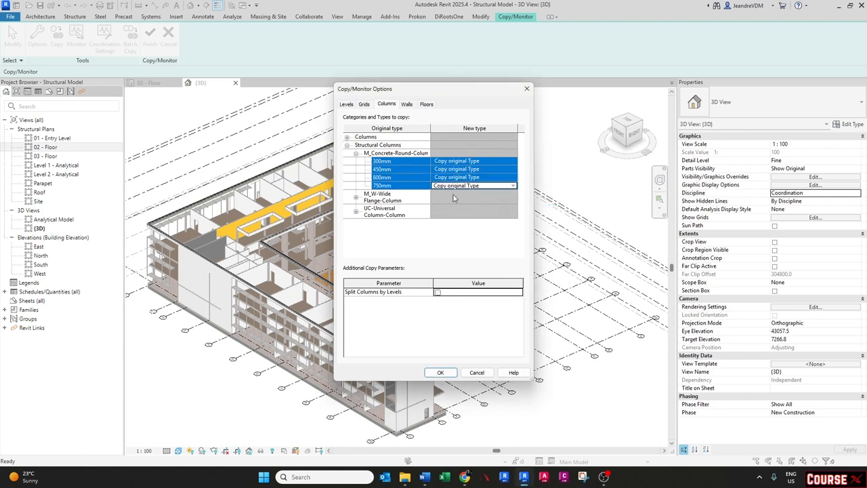
# - Map the M_W-Wide Flange-Column types W250X25.3 and W250X49.1 to UB-Universal Beams-Column : UB305x102x25
pyautogui.click(356, 198)
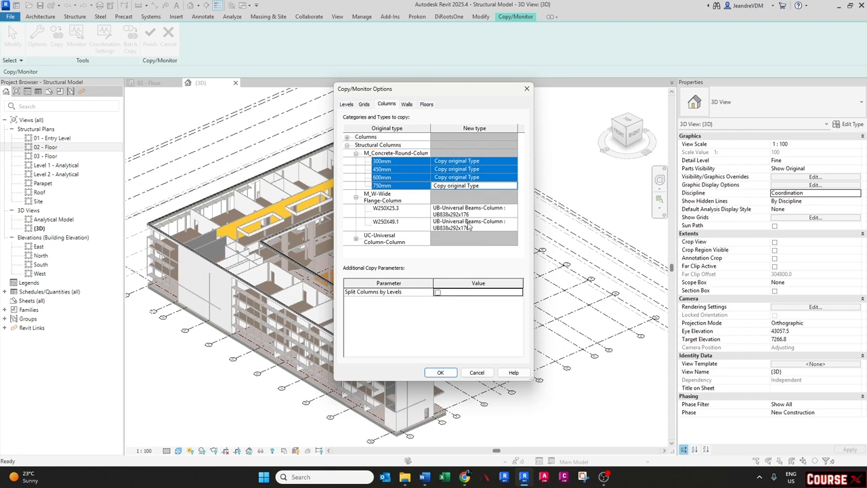
pyautogui.click(474, 214)
pyautogui.keyDown('shift'); pyautogui.click(483, 227); pyautogui.keyUp('shift')
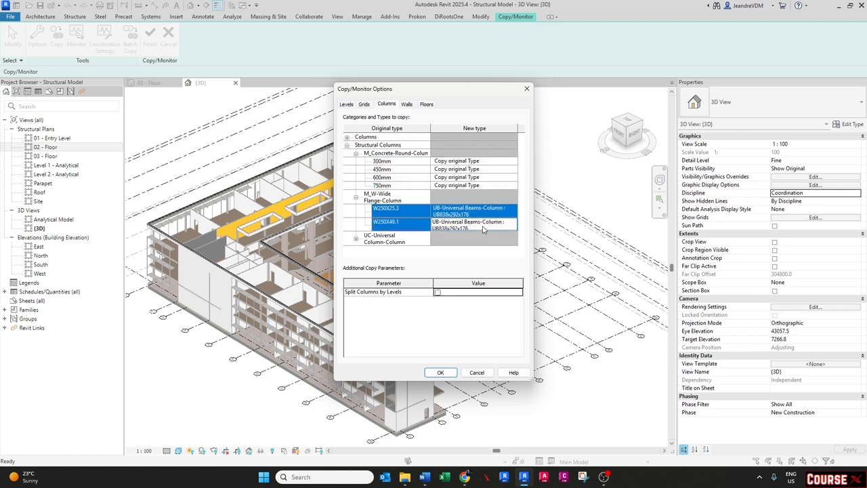
pyautogui.click(454, 215)
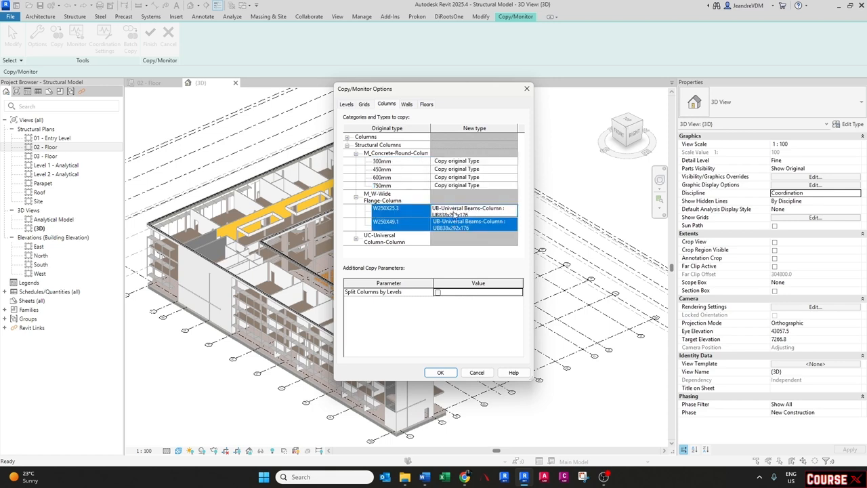
pyautogui.click(397, 214)
pyautogui.click(467, 210)
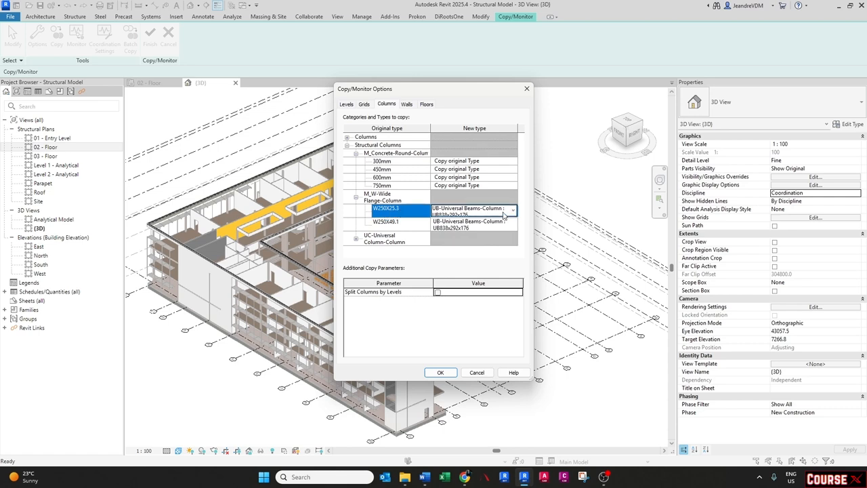
pyautogui.click(512, 210)
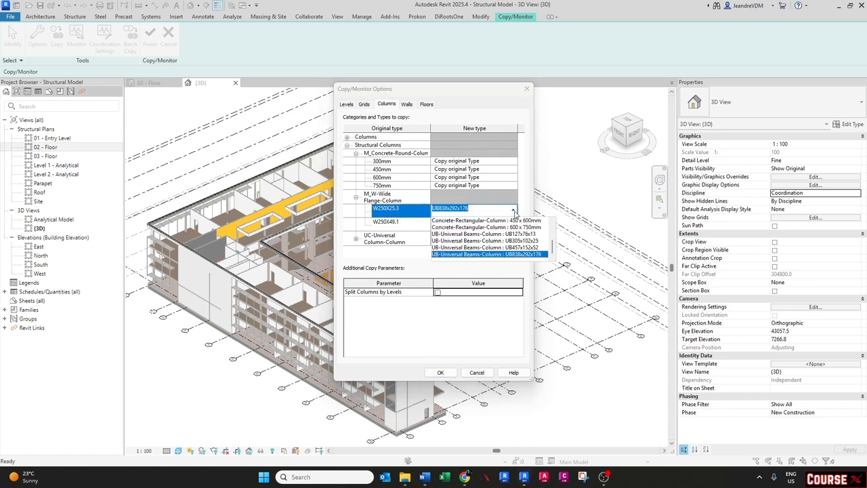
pyautogui.click(469, 241)
pyautogui.click(514, 225)
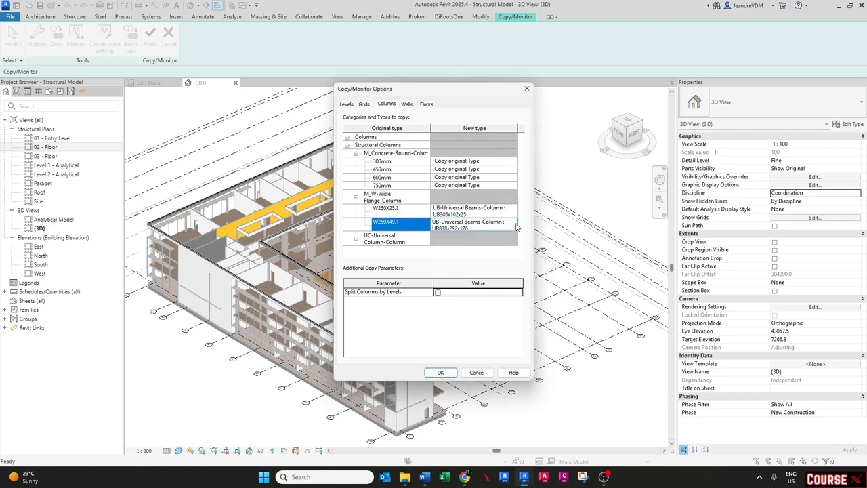
pyautogui.click(514, 226)
pyautogui.click(502, 259)
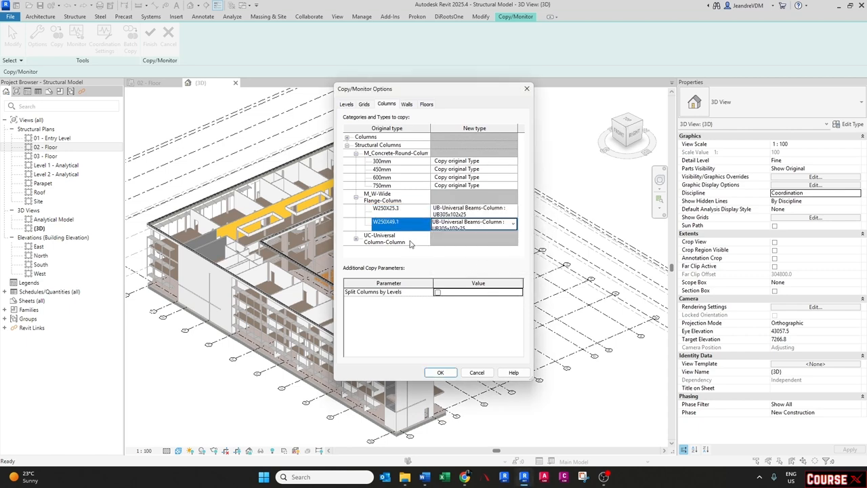
# - Set the UC-Universal Column-Column type 305x305x97UC to Copy original Type
pyautogui.click(356, 197)
pyautogui.click(356, 212)
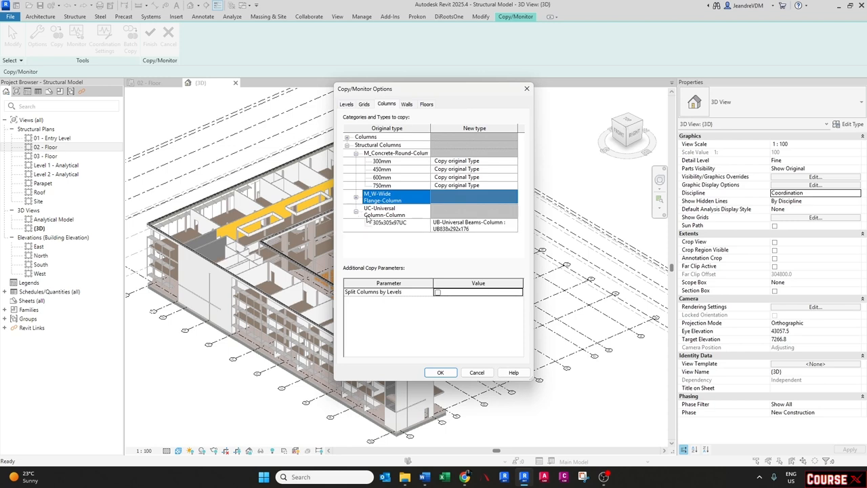
pyautogui.click(518, 228)
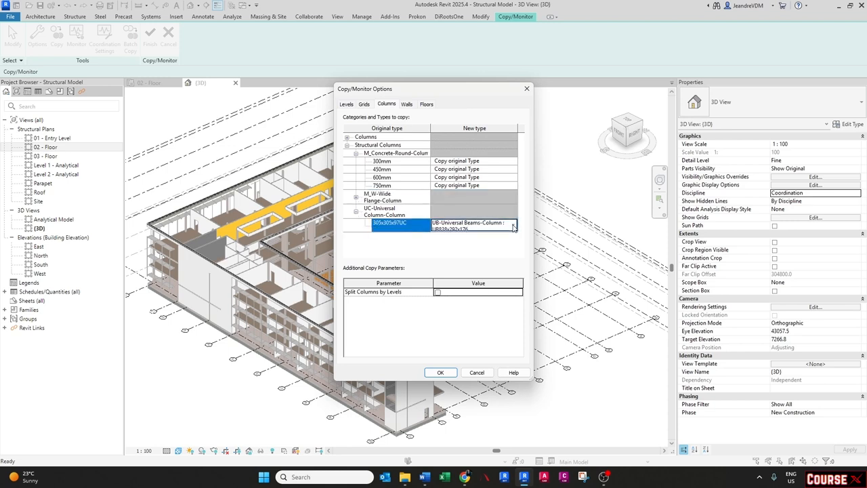
pyautogui.click(514, 224)
pyautogui.scroll(5, 478, 252)
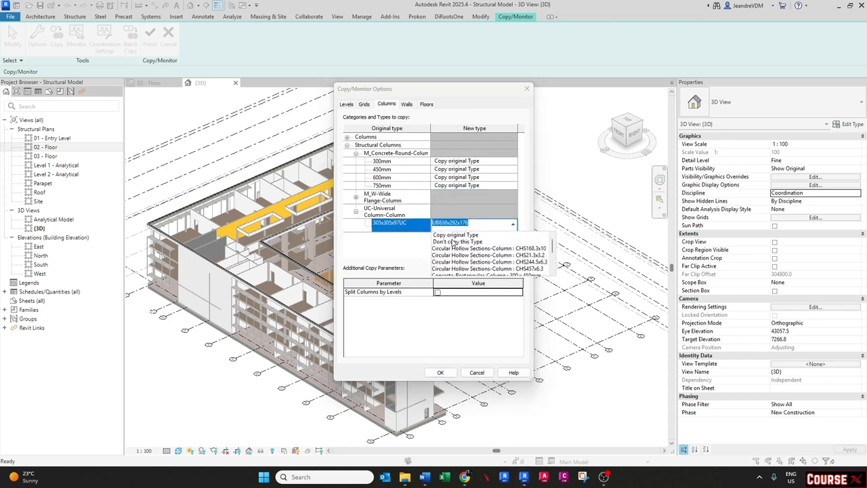
pyautogui.click(452, 235)
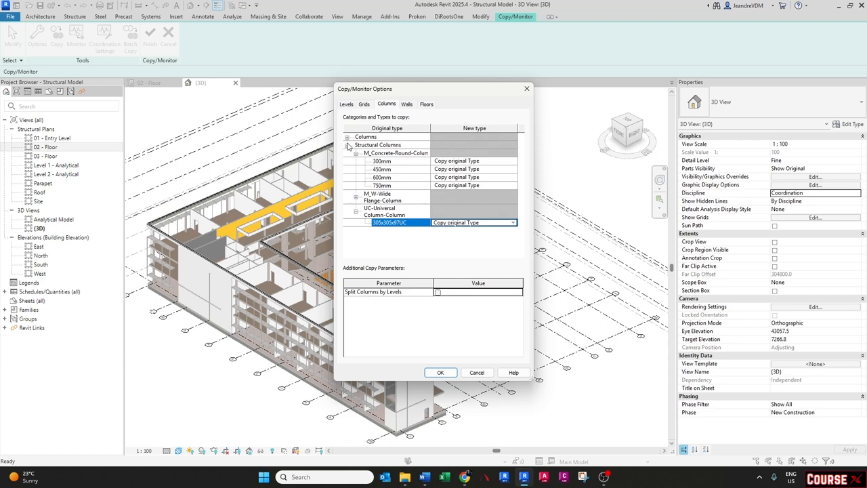
# - Map the M_Rectangular Column type 457 x 475mm to Concrete-Rectangular-Column : 450 x 600mm
pyautogui.click(347, 138)
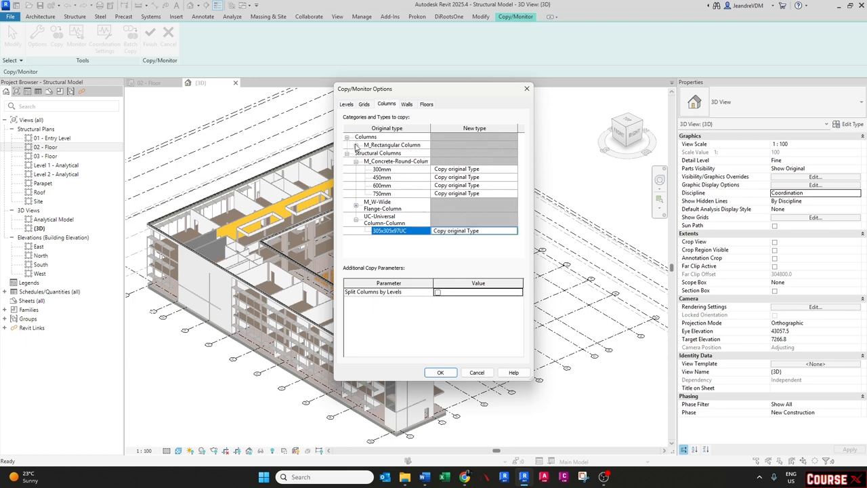
pyautogui.click(356, 145)
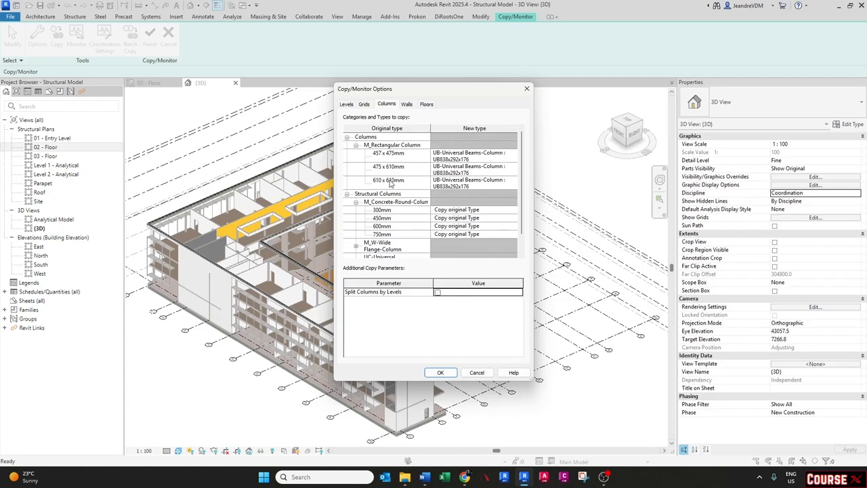
pyautogui.click(512, 155)
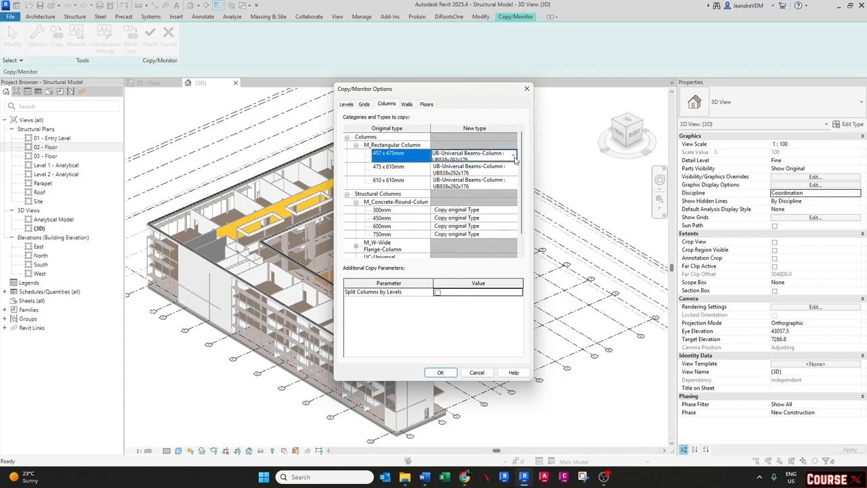
pyautogui.click(513, 155)
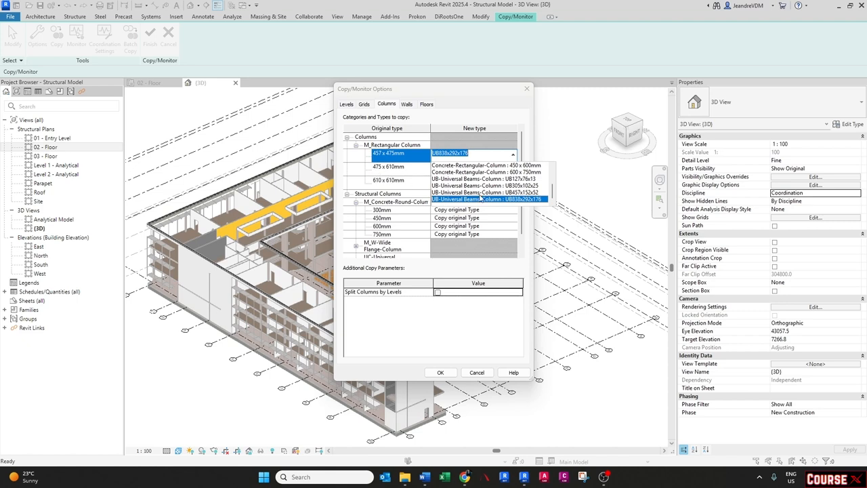
pyautogui.scroll(1, 488, 178)
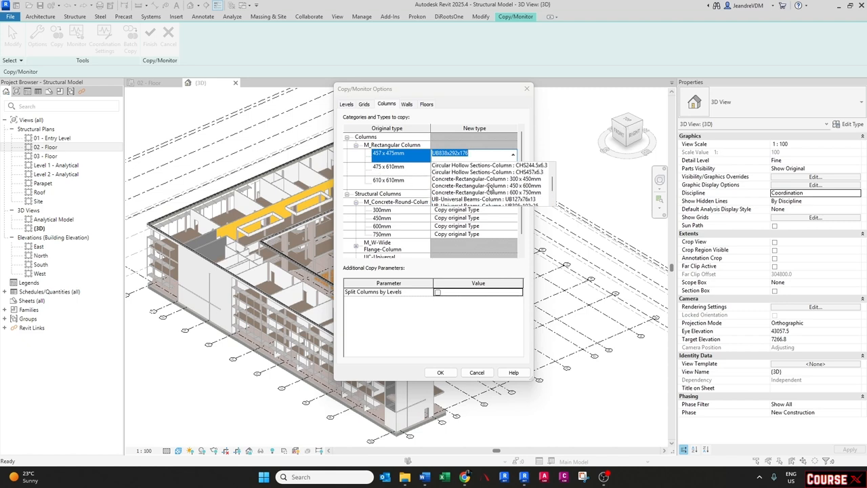
pyautogui.click(489, 187)
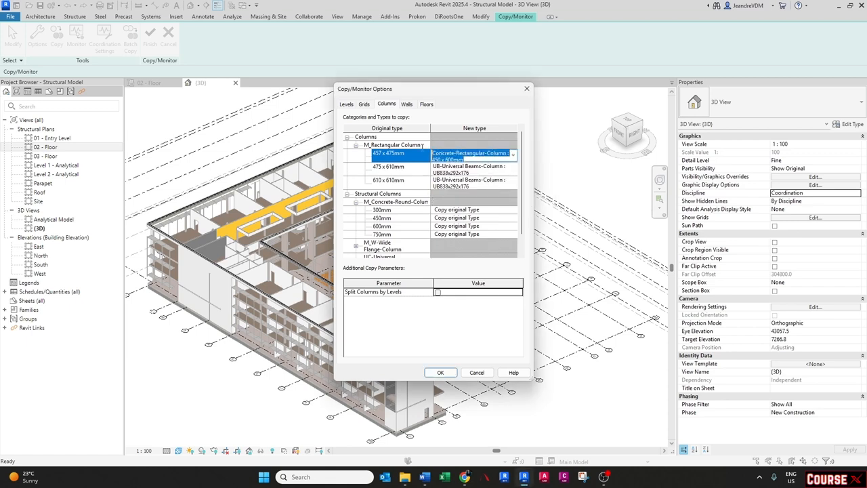
# - Map the 475 x 610mm and 610 x 610mm types to Concrete-Rectangular-Column : 450 x 600mm as well and confirm the options
pyautogui.keyDown('shift'); pyautogui.click(493, 183); pyautogui.keyUp('shift')
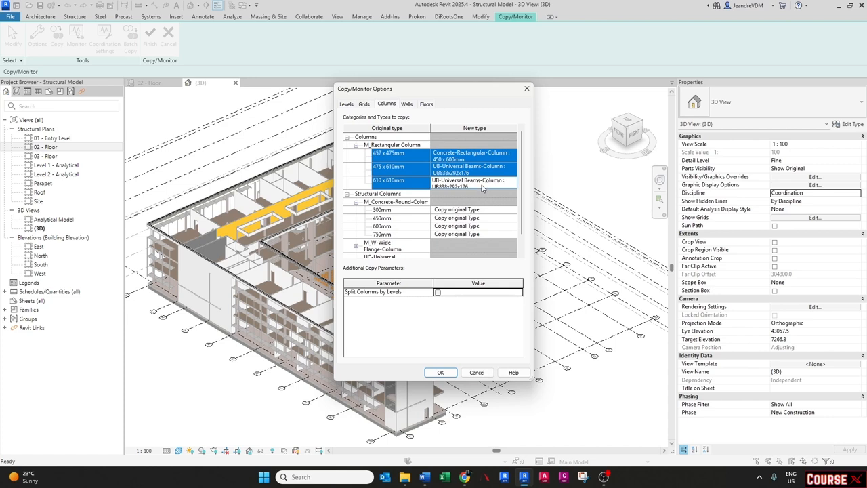
pyautogui.click(483, 187)
pyautogui.hotkey('ctrl', 'v')
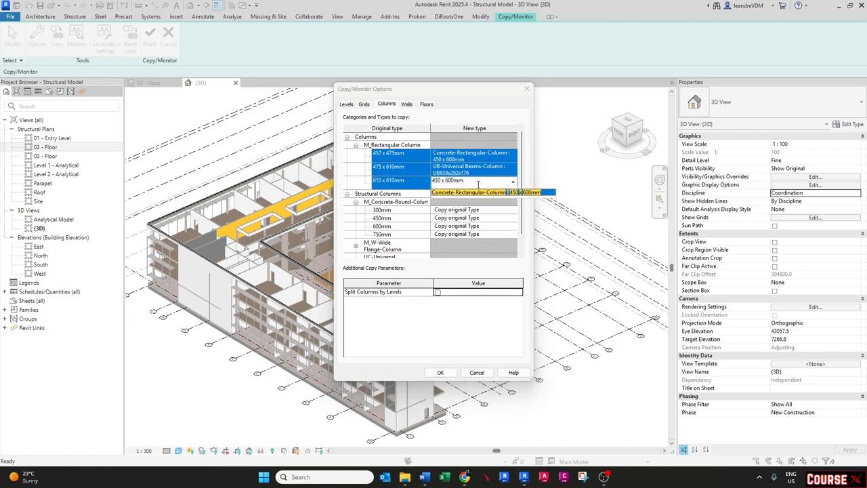
pyautogui.click(478, 190)
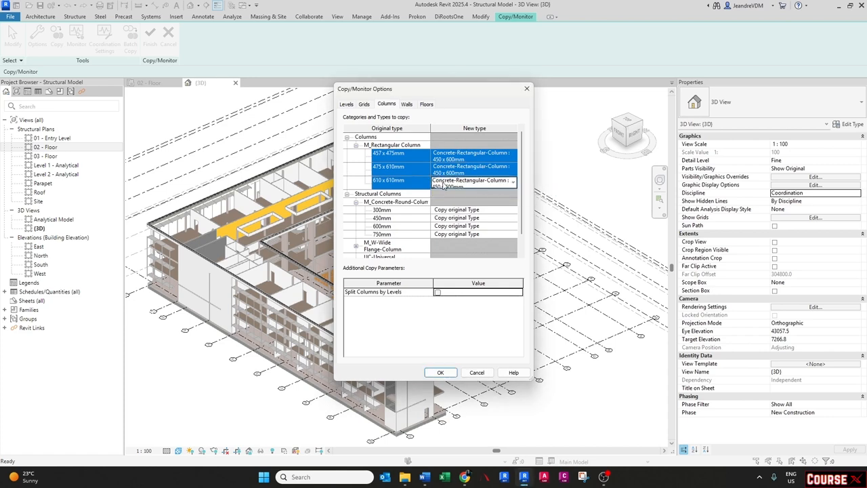
pyautogui.click(441, 372)
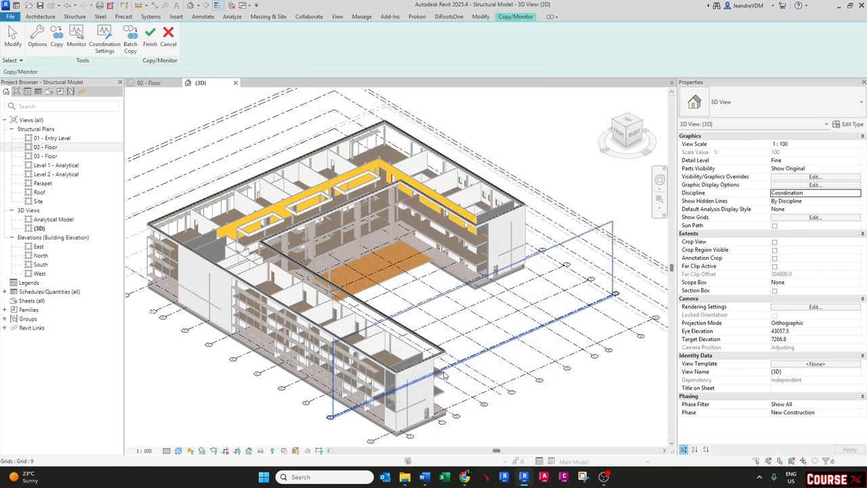
# - Copy the linked model's structural columns using multiple selection, filtering out walls and floors, and finish the selection
pyautogui.click(60, 39)
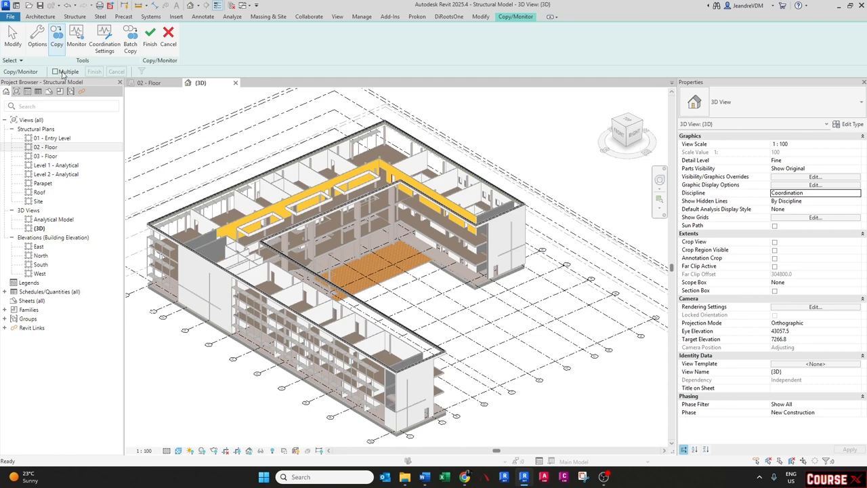
pyautogui.click(64, 72)
pyautogui.scroll(-3, 338, 223)
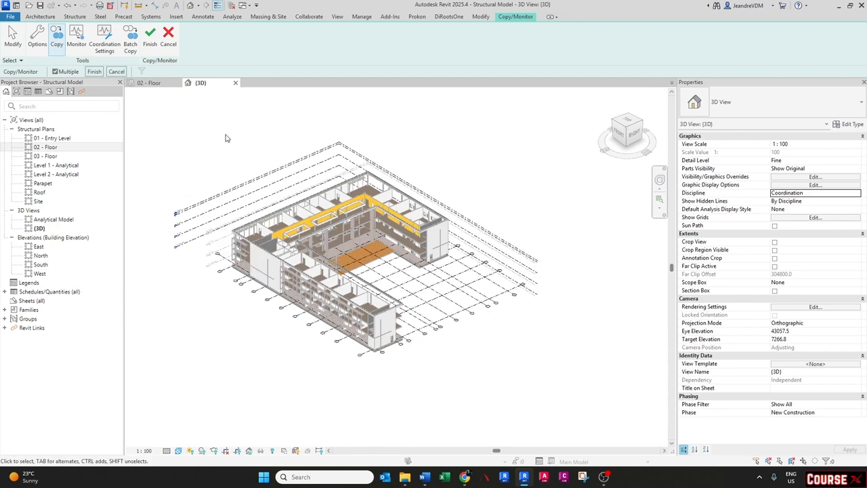
pyautogui.moveTo(198, 105); pyautogui.dragTo(480, 374)
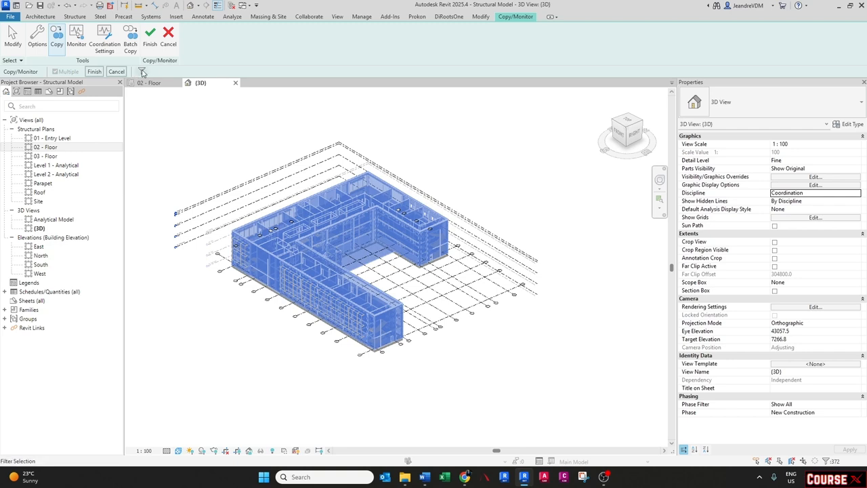
pyautogui.click(142, 72)
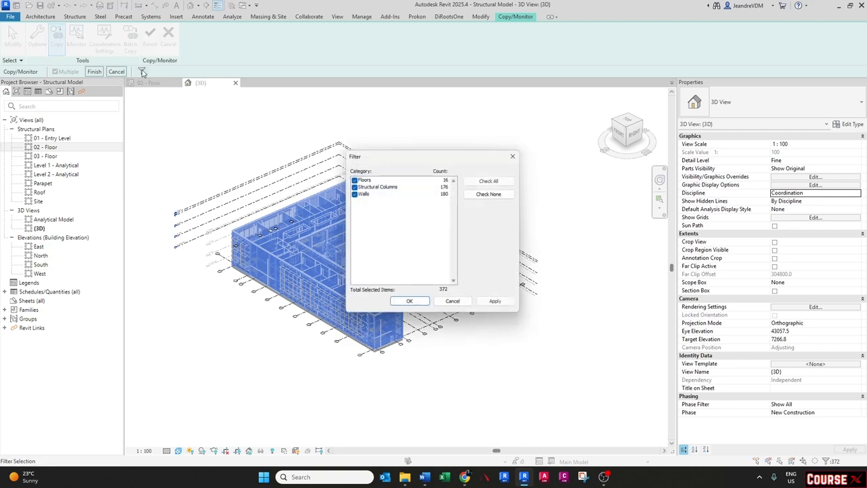
pyautogui.click(352, 193)
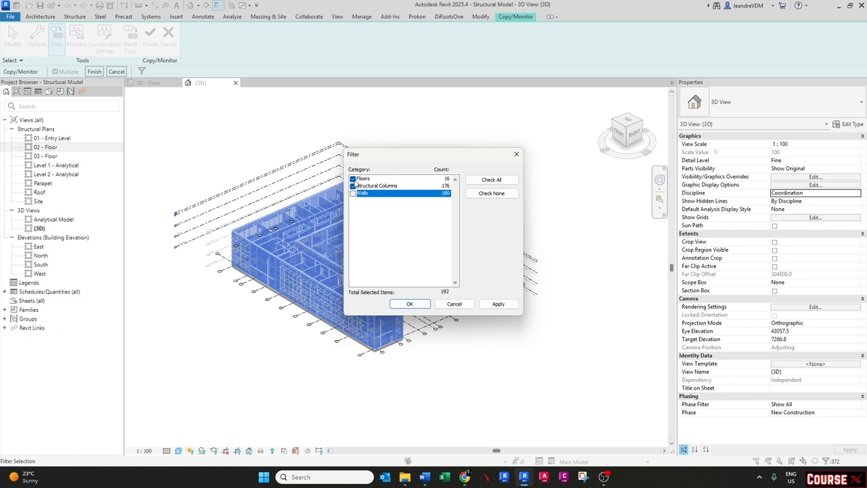
pyautogui.click(352, 178)
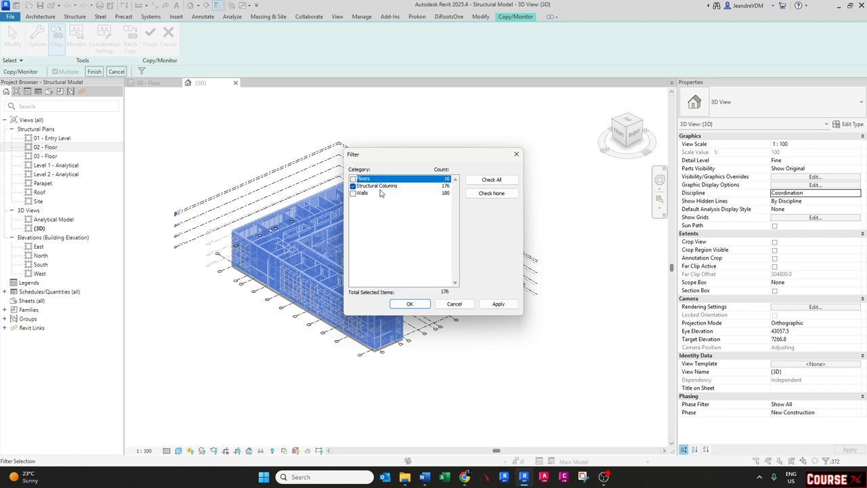
pyautogui.click(410, 304)
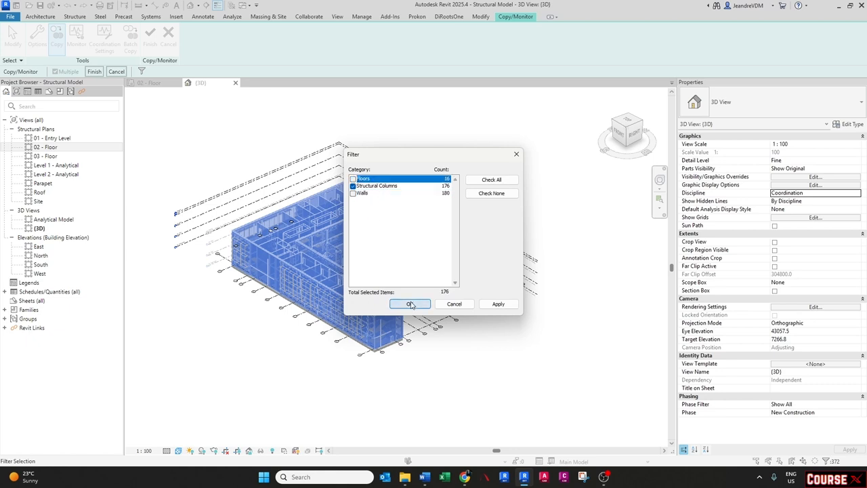
pyautogui.click(94, 72)
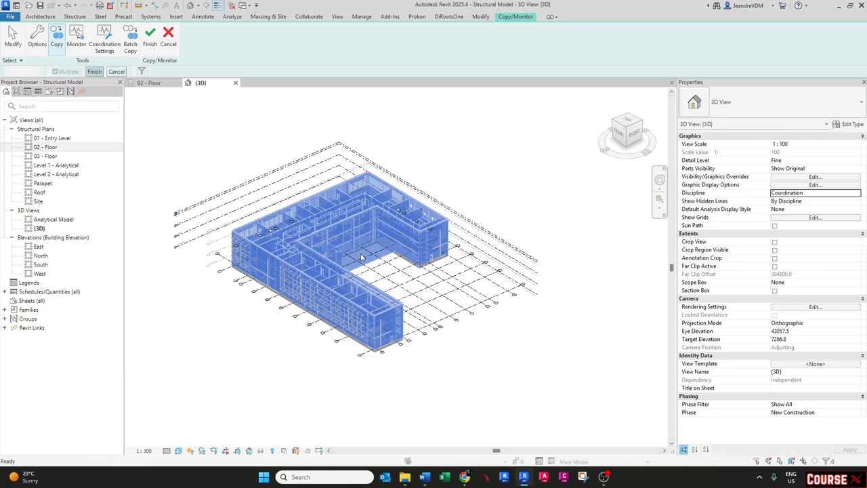
# - Stop monitoring the selected copied columns and finish the Copy/Monitor session
pyautogui.scroll(4, 353, 250)
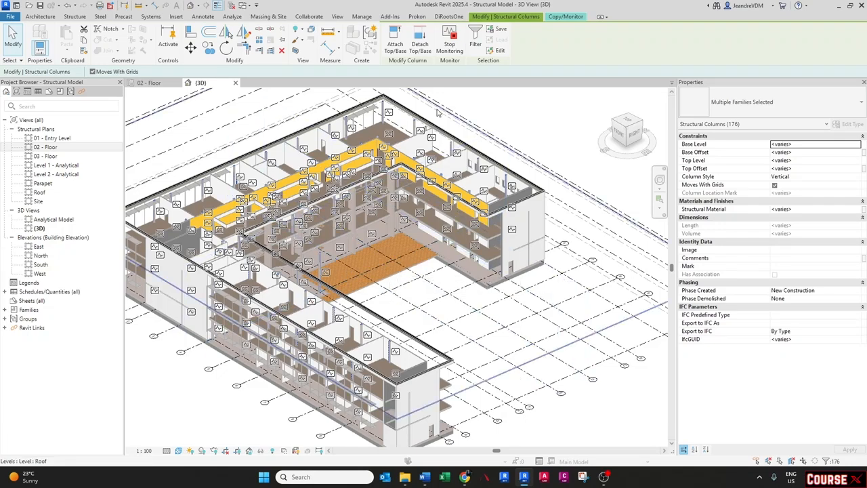
pyautogui.click(447, 47)
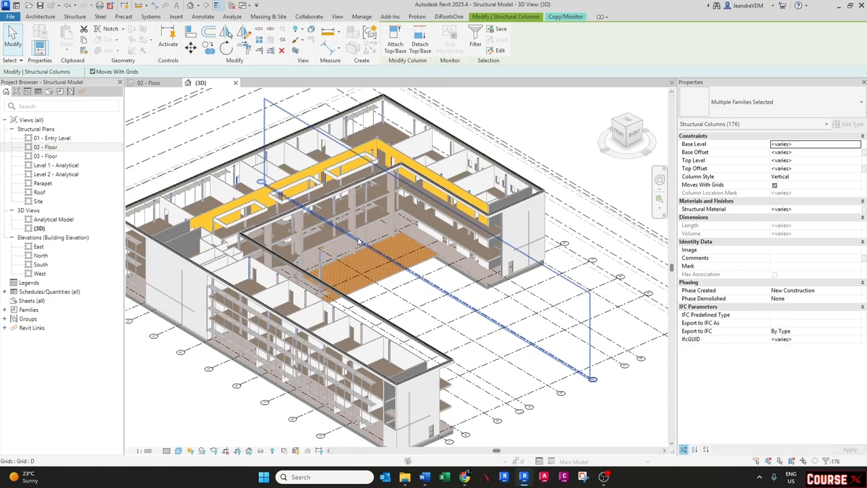
pyautogui.press('Escape')
pyautogui.moveTo(356, 234); pyautogui.dragTo(368, 244, button='middle')
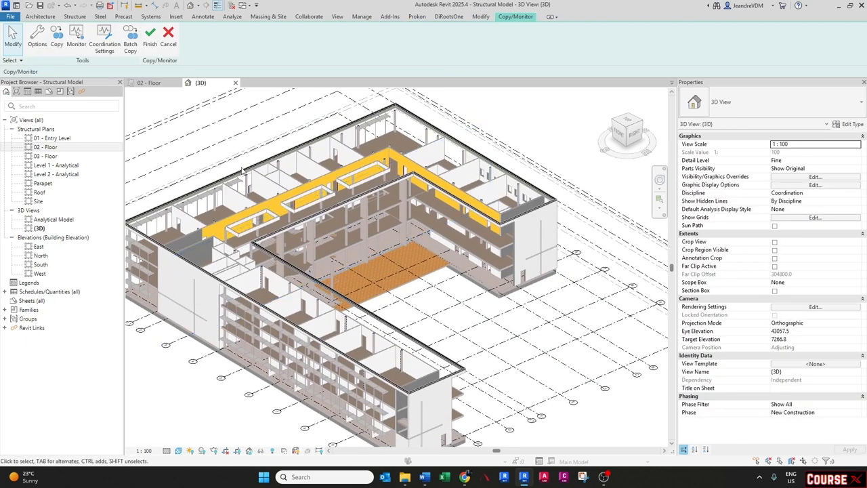
pyautogui.click(150, 37)
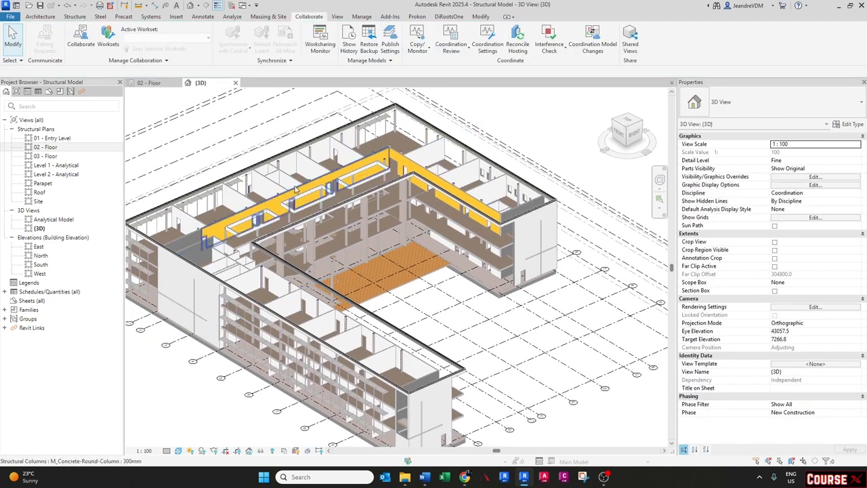
# - Hide the Architect Model.rvt link in the 3D view's visibility/graphic overrides
pyautogui.press('v')
pyautogui.press('g')
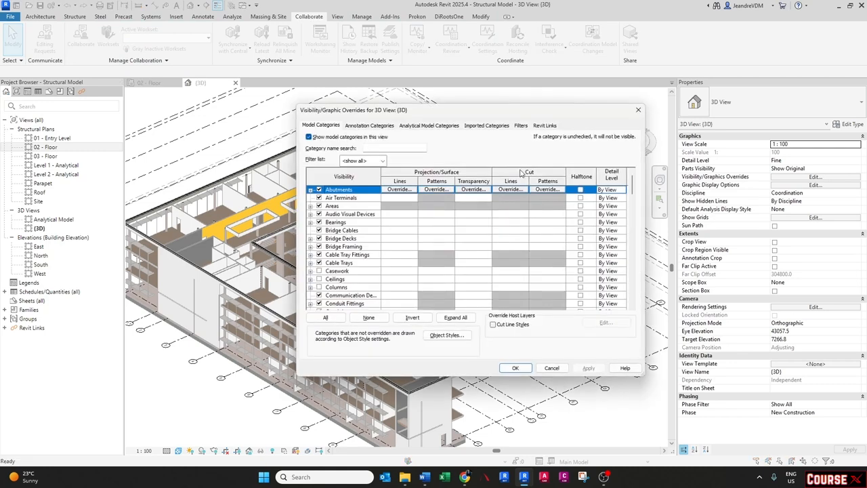
pyautogui.click(549, 126)
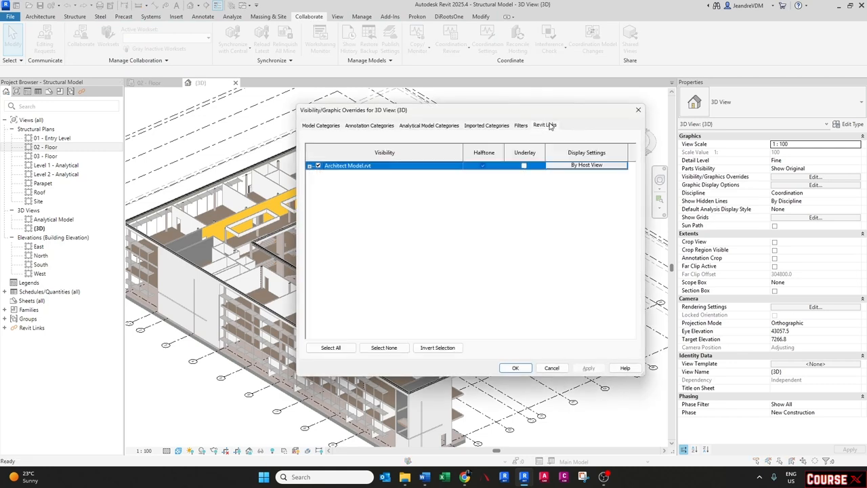
pyautogui.click(319, 166)
pyautogui.click(515, 369)
# - Orbit the 3D view and inspect one of the copied columns
pyautogui.keyDown('shift'); pyautogui.moveTo(501, 369); pyautogui.dragTo(409, 352, button='middle'); pyautogui.keyUp('shift')
pyautogui.click(407, 364)
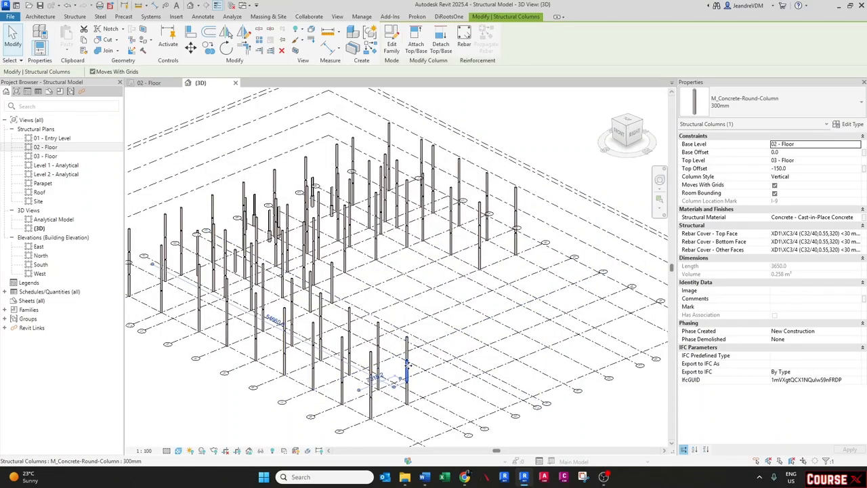
pyautogui.click(366, 383)
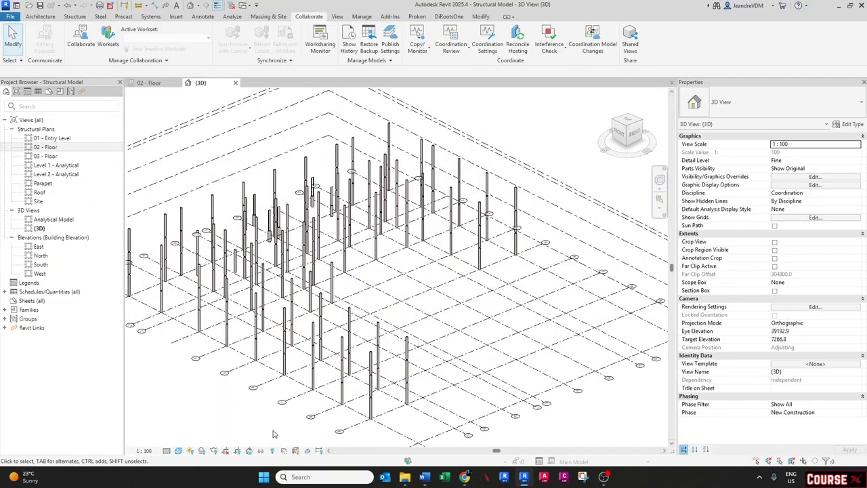
# - Turn the Architect Model.rvt link back on in the 3D view's visibility/graphic overrides
pyautogui.press('v')
pyautogui.press('g')
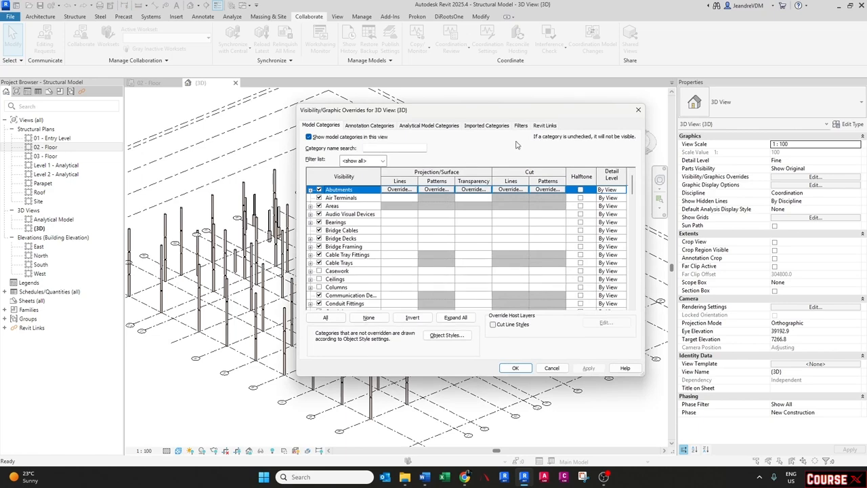
pyautogui.click(543, 125)
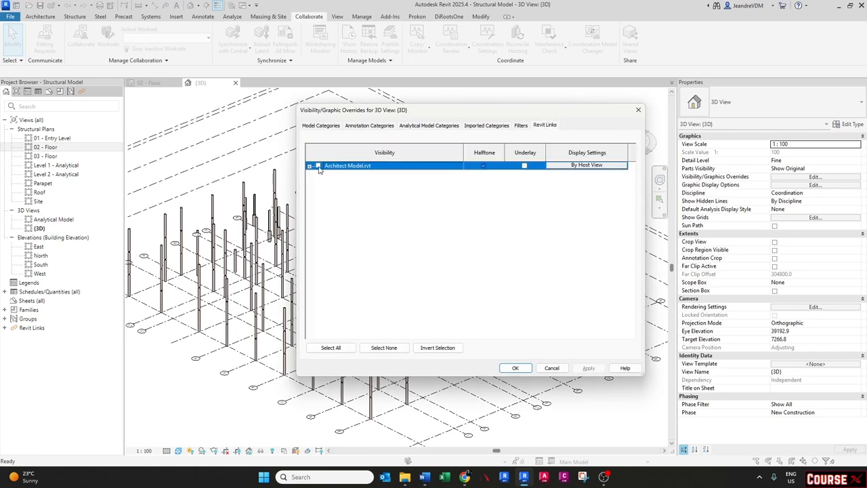
pyautogui.click(317, 166)
pyautogui.click(513, 369)
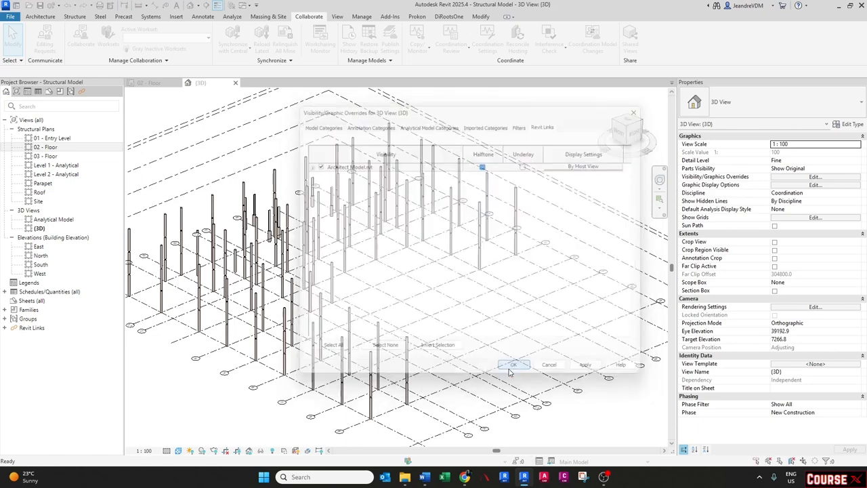
# - Open the 02 - Floor structural plan view
pyautogui.keyDown('shift'); pyautogui.moveTo(369, 252); pyautogui.dragTo(374, 272, button='middle'); pyautogui.keyUp('shift')
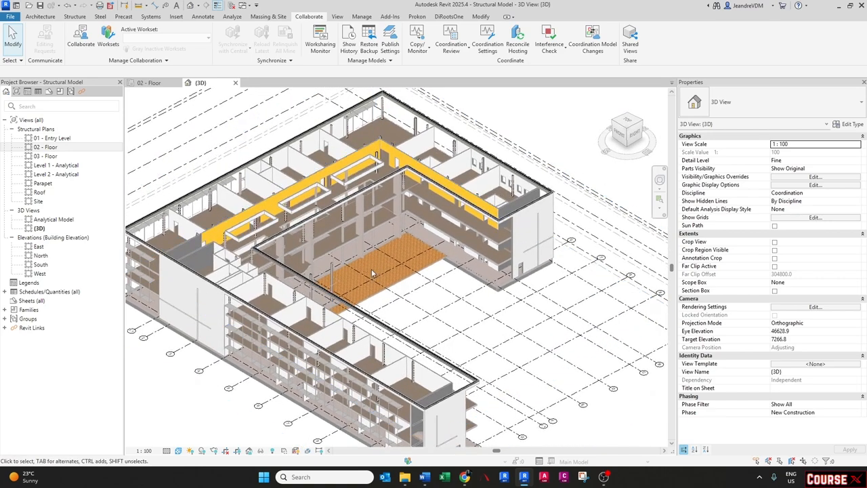
pyautogui.click(150, 83)
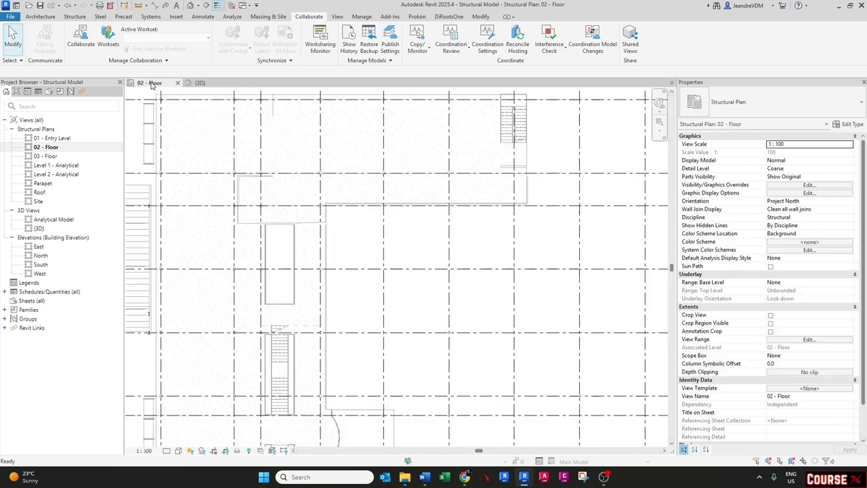
# - Zoom in and select one of the copied round concrete columns in the floor plan to check its properties
pyautogui.scroll(3, 332, 275)
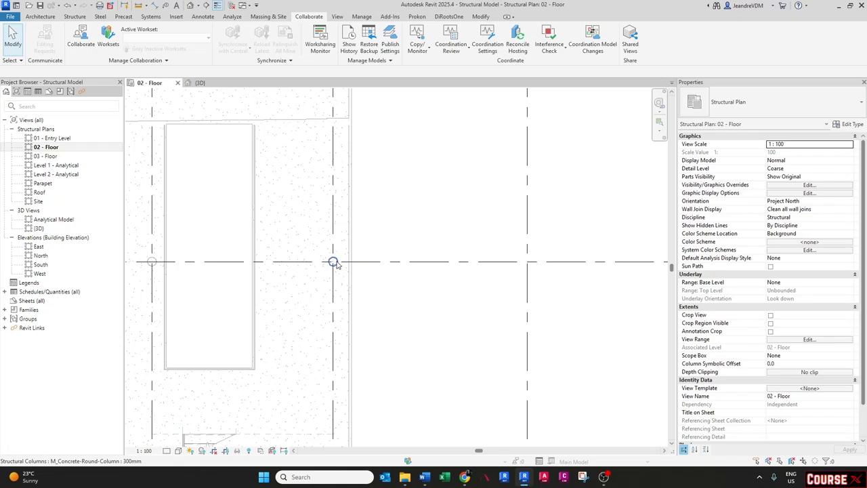
pyautogui.scroll(3, 334, 276)
pyautogui.click(335, 275)
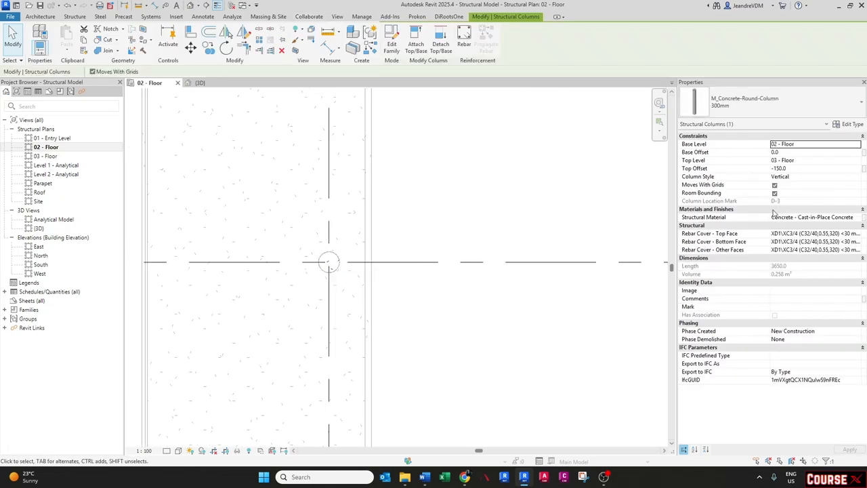
pyautogui.click(383, 325)
pyautogui.scroll(-8, 384, 327)
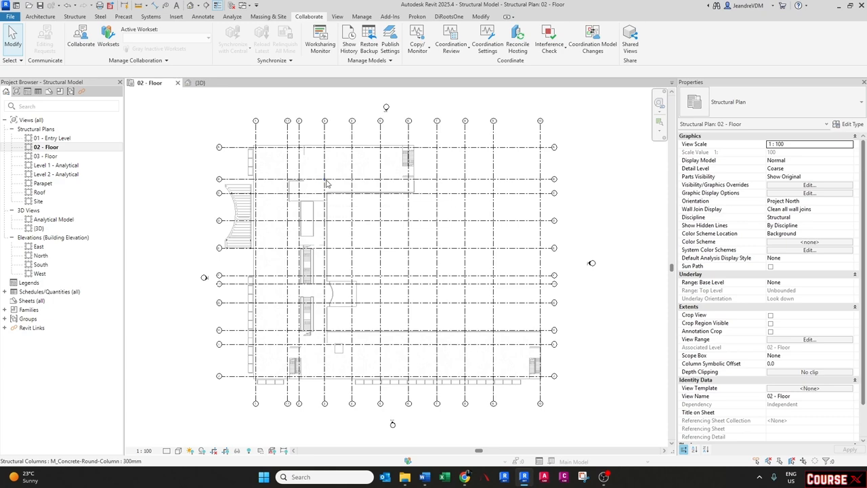
# - Copy the round concrete column at the grid intersection straight down to just above the next horizontal grid line
pyautogui.scroll(2, 326, 183)
pyautogui.scroll(1, 339, 180)
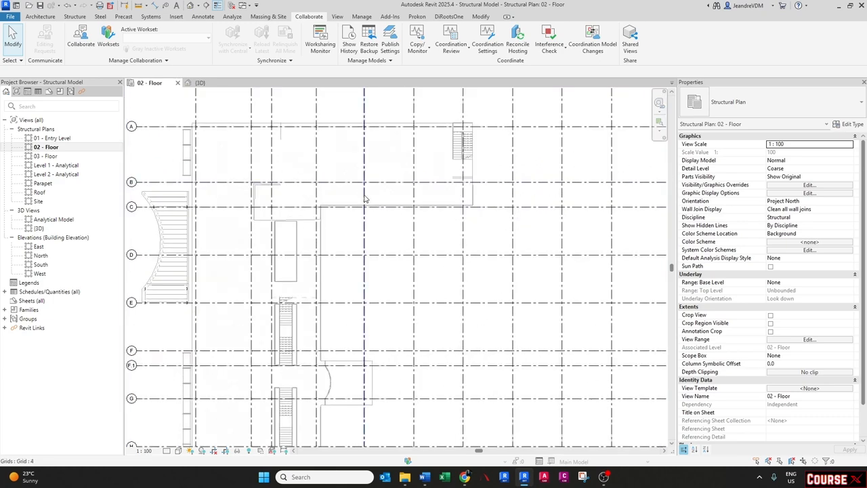
pyautogui.scroll(1, 369, 200)
pyautogui.moveTo(374, 202); pyautogui.dragTo(308, 240, button='middle')
pyautogui.scroll(4, 391, 221)
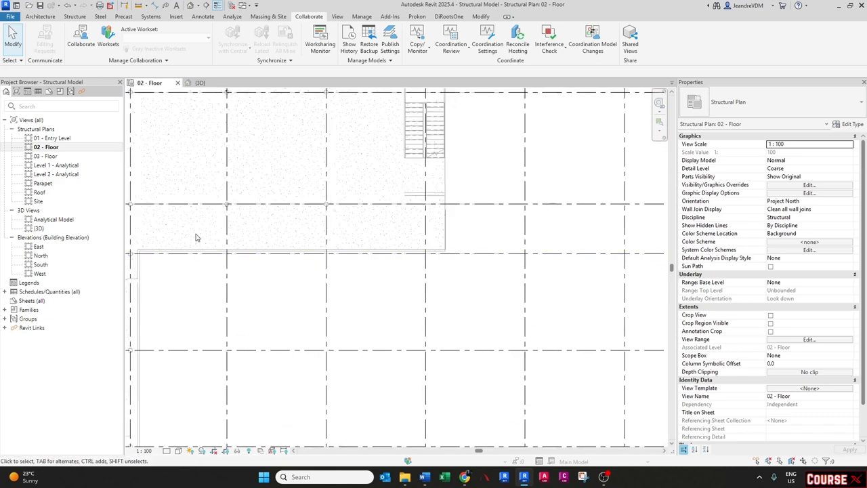
pyautogui.scroll(4, 237, 216)
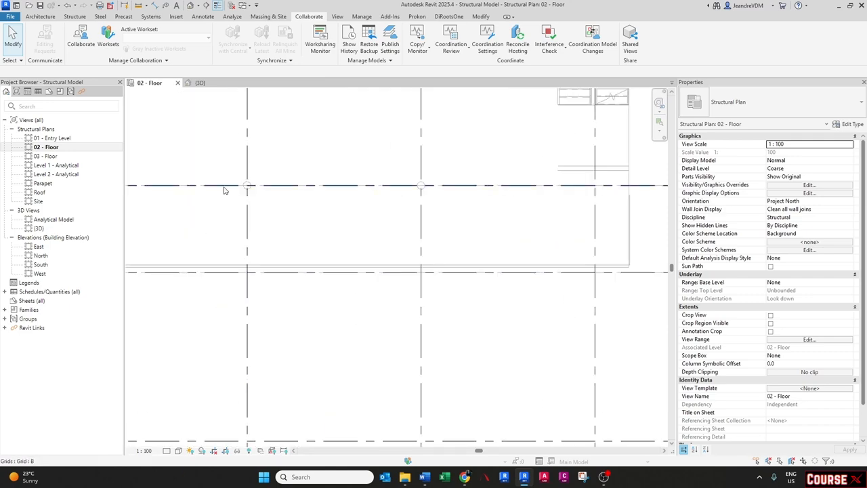
pyautogui.moveTo(247, 189); pyautogui.dragTo(291, 215, button='middle')
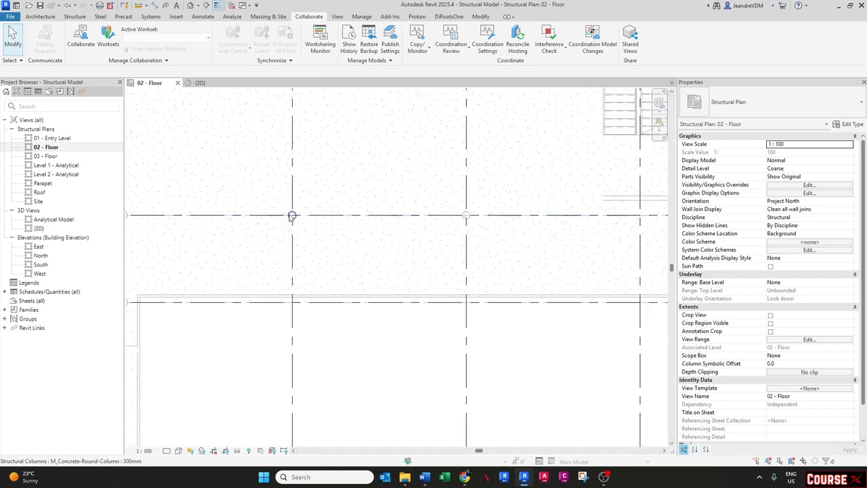
pyautogui.click(292, 217)
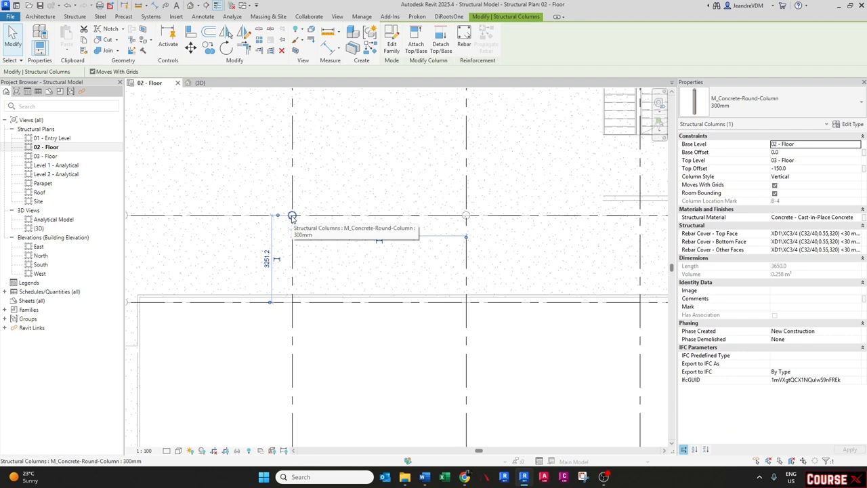
pyautogui.scroll(1, 292, 231)
pyautogui.press('c')
pyautogui.press('o')
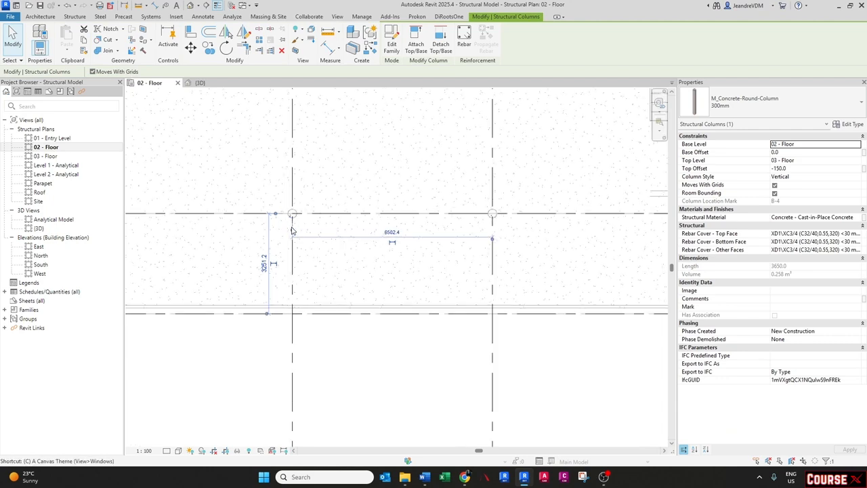
pyautogui.click(291, 216)
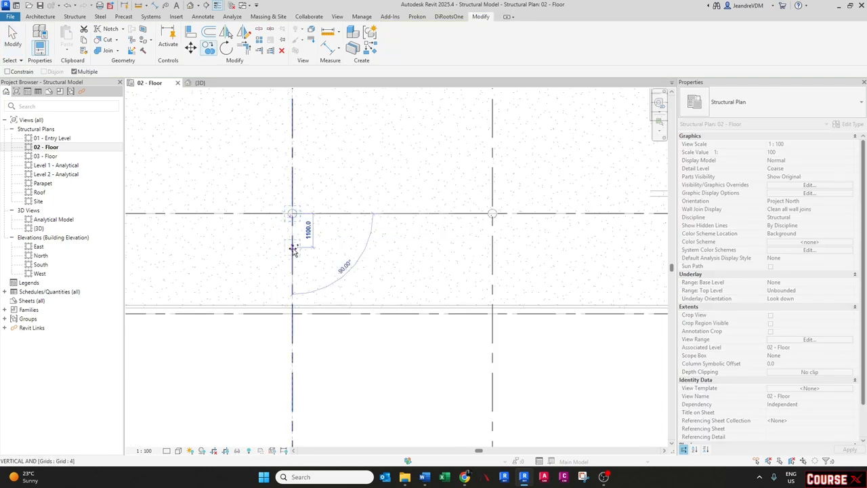
pyautogui.click(292, 299)
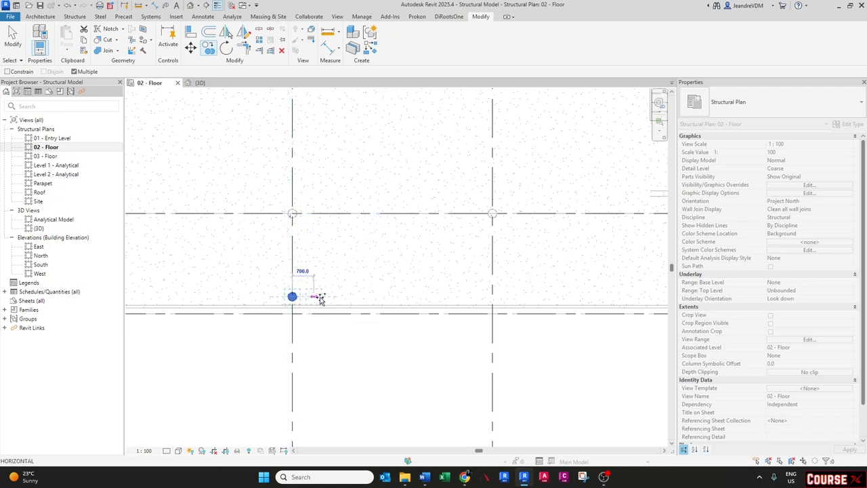
pyautogui.press('Escape')
# - Change the copied column's type to UB-Universal Beams-Column UB457x152x52
pyautogui.click(292, 298)
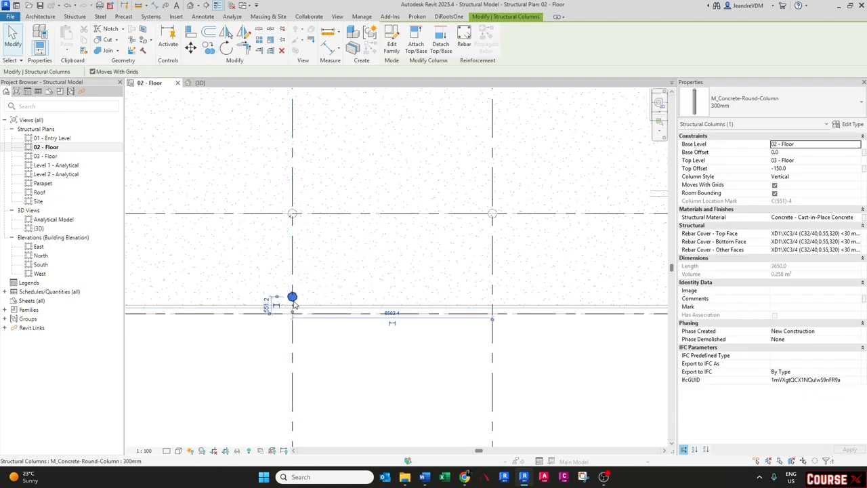
pyautogui.moveTo(309, 306); pyautogui.dragTo(287, 293, button='middle')
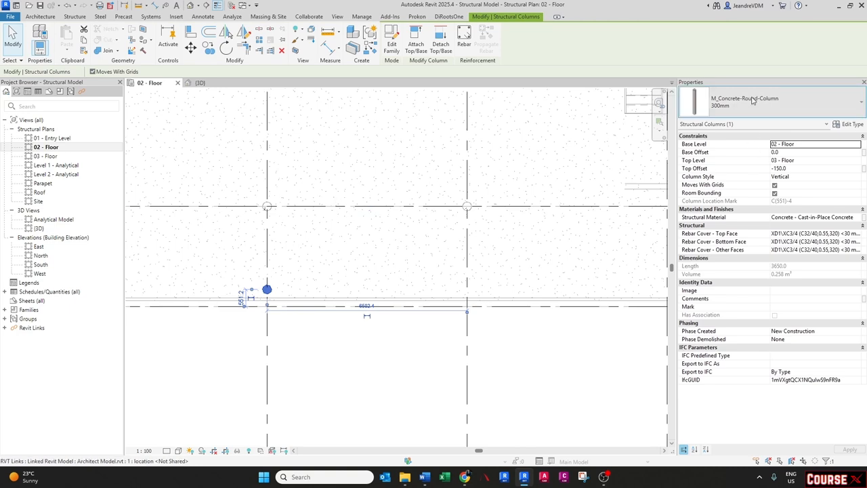
pyautogui.click(772, 102)
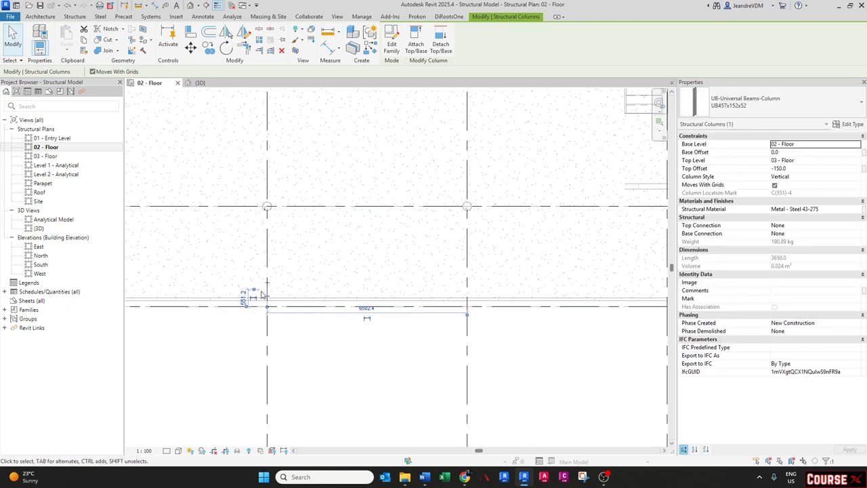
pyautogui.scroll(1, 254, 295)
pyautogui.click(745, 102)
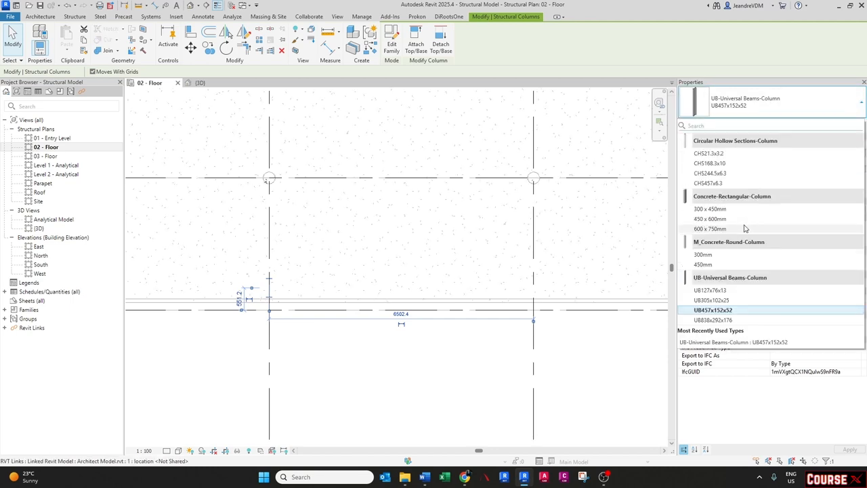
pyautogui.click(292, 261)
# - Copy the steel column to the next grid intersection to the right along the same grid line
pyautogui.scroll(-1, 272, 255)
pyautogui.press('c')
pyautogui.press('o')
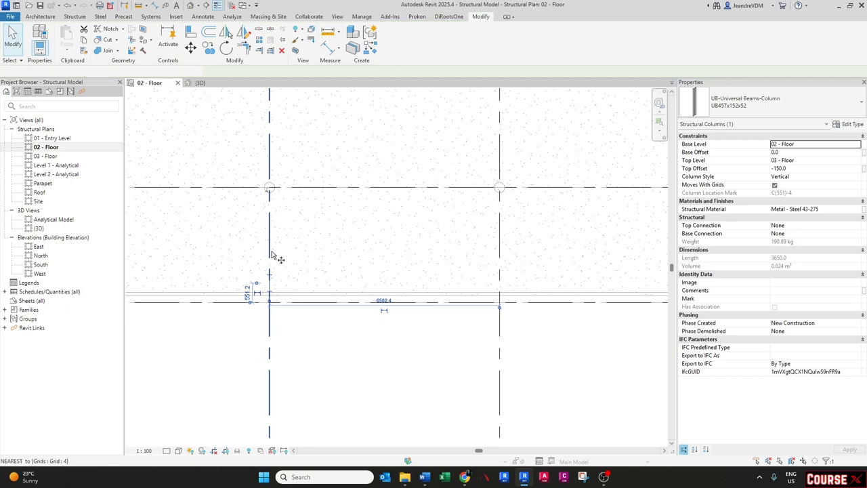
pyautogui.click(271, 251)
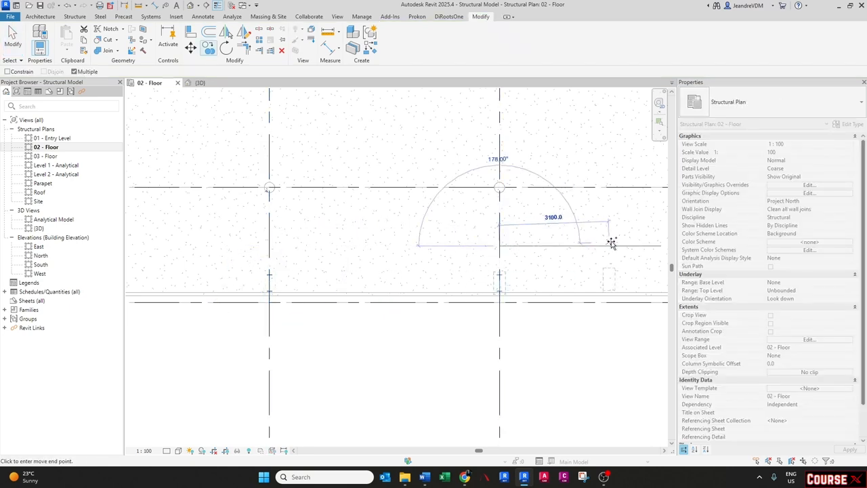
pyautogui.moveTo(474, 244); pyautogui.dragTo(391, 236, button='middle')
pyautogui.click(415, 242)
pyautogui.press('Escape')
pyautogui.press('Escape')
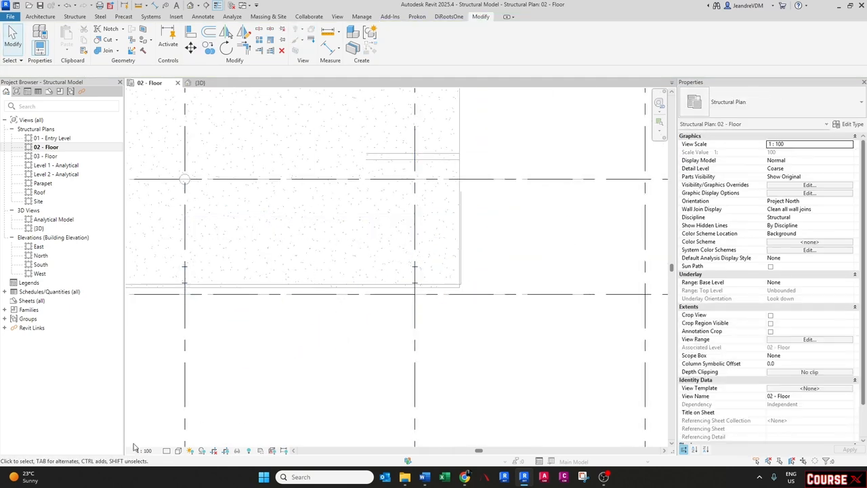
# - Set the floor plan's detail level to Fine and its visual style to Shaded
pyautogui.click(167, 450)
pyautogui.click(176, 440)
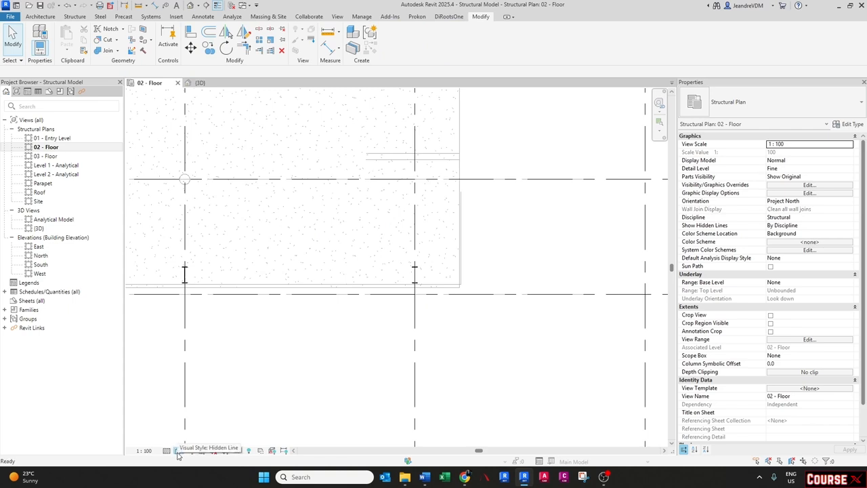
pyautogui.click(178, 450)
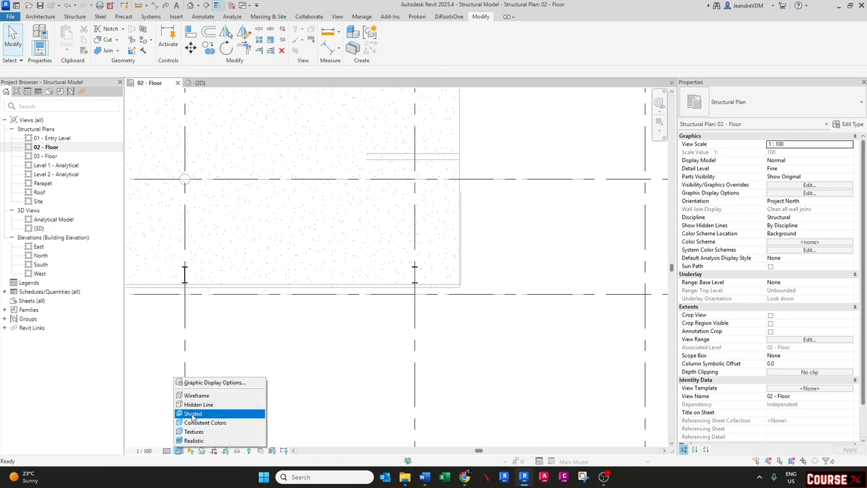
pyautogui.click(192, 415)
# - In the 3D view, select the three steel columns and set their Base Level to 01 - Entry Level
pyautogui.moveTo(330, 288); pyautogui.dragTo(458, 298, button='middle')
pyautogui.scroll(-3, 448, 298)
pyautogui.moveTo(254, 302); pyautogui.dragTo(323, 304, button='middle')
pyautogui.scroll(2, 272, 300)
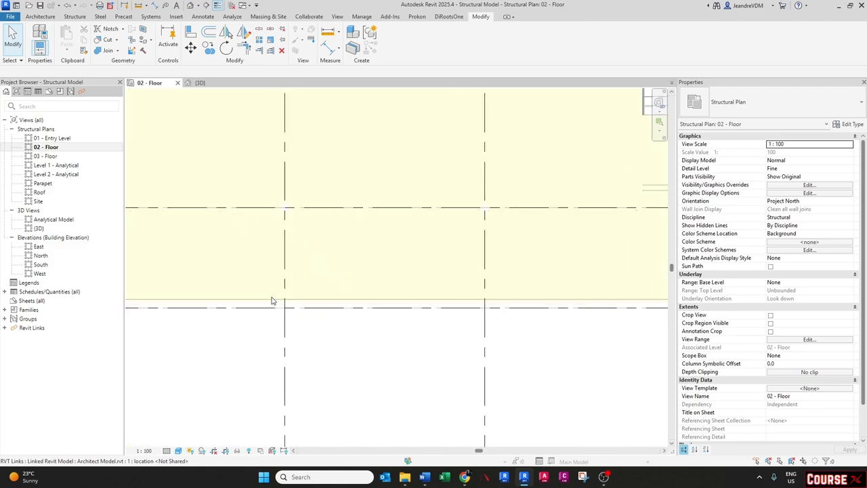
pyautogui.scroll(3, 285, 285)
pyautogui.scroll(-3, 287, 286)
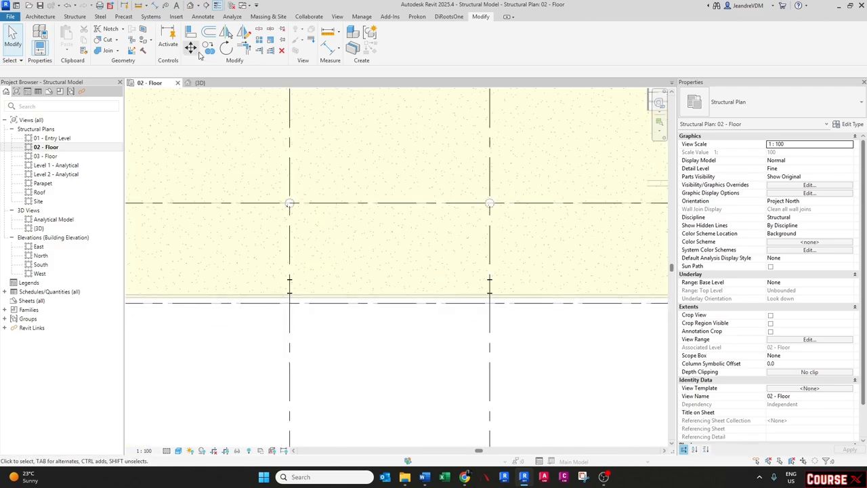
pyautogui.click(200, 82)
pyautogui.scroll(3, 467, 250)
pyautogui.click(462, 230)
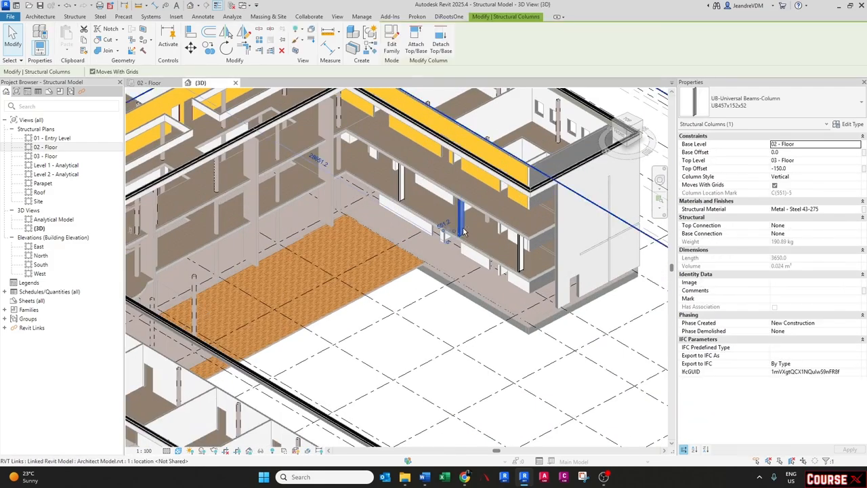
pyautogui.keyDown('shift'); pyautogui.moveTo(463, 232); pyautogui.dragTo(444, 260, button='middle'); pyautogui.keyUp('shift')
pyautogui.scroll(2, 442, 262)
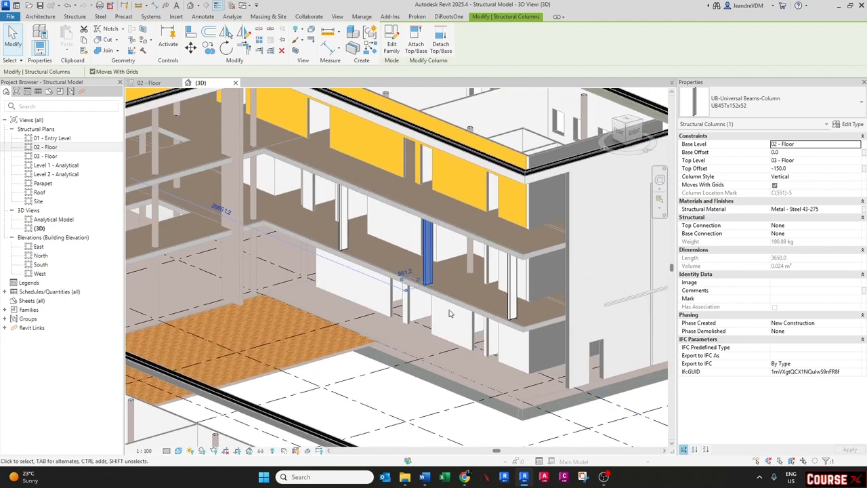
pyautogui.keyDown('ctrl'); pyautogui.click(511, 285); pyautogui.keyUp('ctrl')
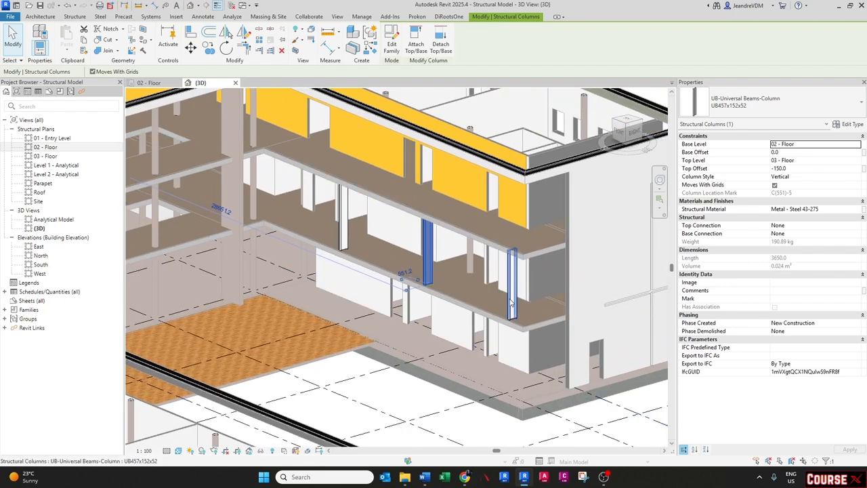
pyautogui.keyDown('ctrl'); pyautogui.click(344, 234); pyautogui.keyUp('ctrl')
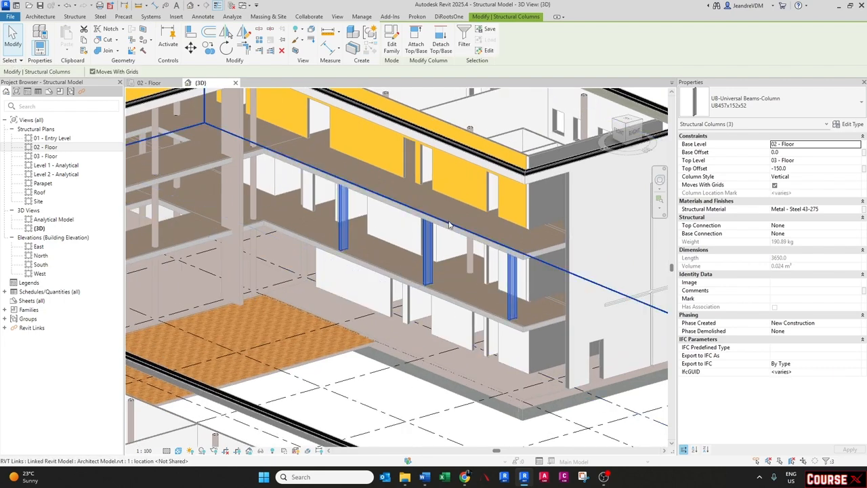
pyautogui.click(858, 146)
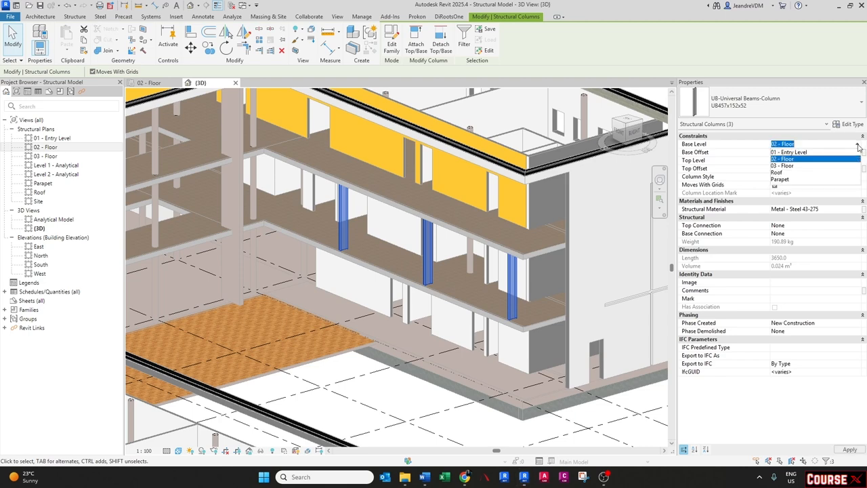
pyautogui.click(789, 152)
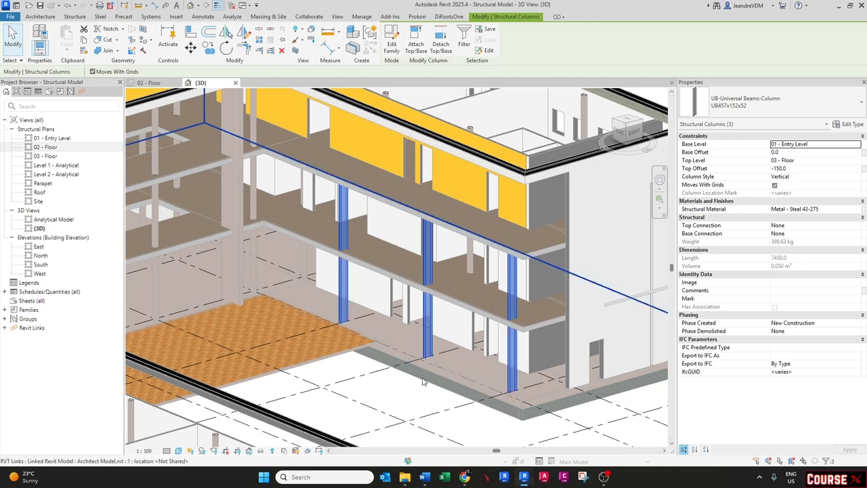
# - Orbit the 3D view and inspect the extended steel columns against the linked model
pyautogui.moveTo(422, 382)
pyautogui.keyDown('shift'); pyautogui.mouseDown(button='middle')
pyautogui.moveTo(382, 354)
pyautogui.moveTo(413, 372)
pyautogui.mouseUp(button='middle'); pyautogui.keyUp('shift')
pyautogui.press('Escape')
pyautogui.scroll(-2, 432, 337)
pyautogui.moveTo(431, 337)
pyautogui.keyDown('shift'); pyautogui.mouseDown(button='middle')
pyautogui.moveTo(421, 323)
pyautogui.moveTo(413, 327)
pyautogui.moveTo(443, 339)
pyautogui.mouseUp(button='middle'); pyautogui.keyUp('shift')
pyautogui.scroll(2, 444, 338)
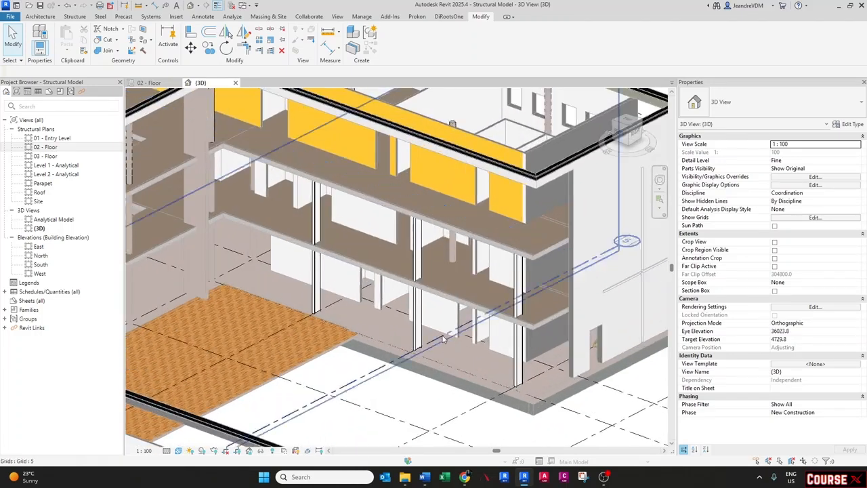
pyautogui.click(416, 268)
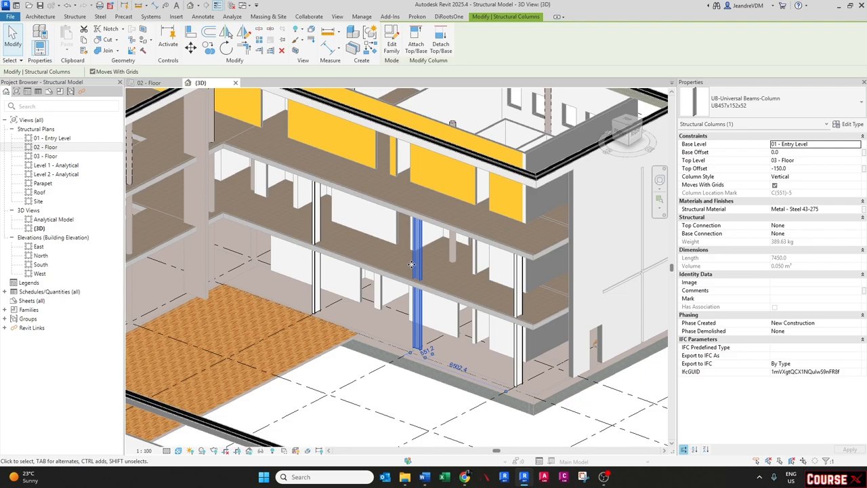
pyautogui.press('Escape')
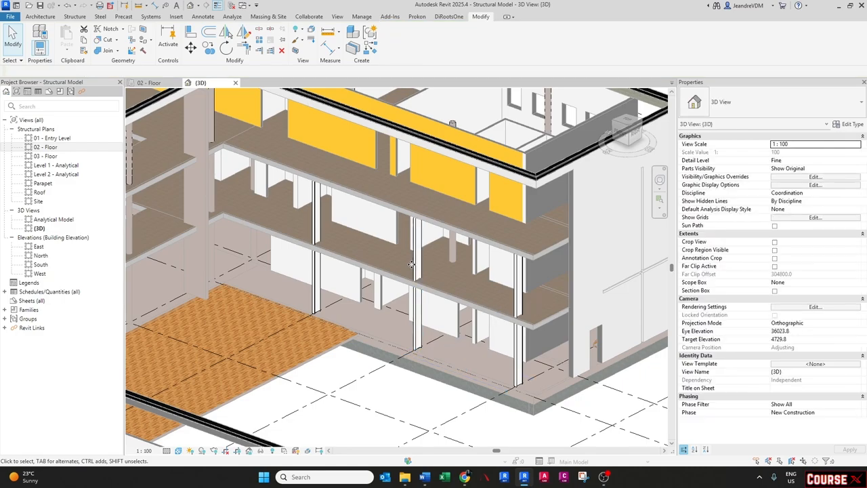
pyautogui.scroll(-4, 412, 265)
pyautogui.keyDown('shift'); pyautogui.moveTo(410, 266); pyautogui.dragTo(447, 330, button='middle'); pyautogui.keyUp('shift')
pyautogui.scroll(2, 447, 330)
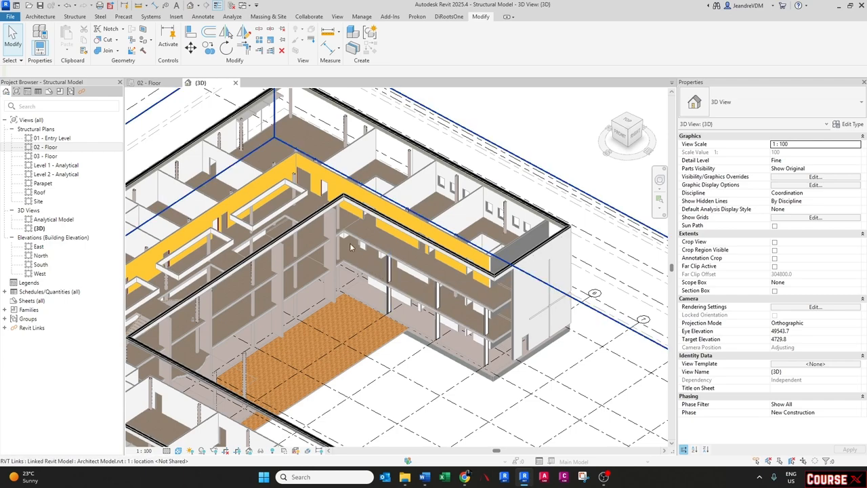
# - Change the selected round concrete column to the Concrete-Rectangular-Column family, type 450 x 600mm
pyautogui.click(341, 223)
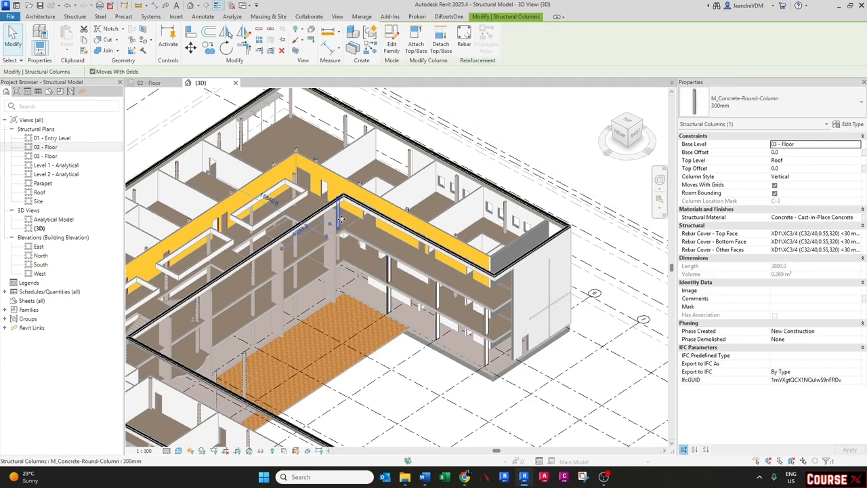
pyautogui.scroll(4, 328, 215)
pyautogui.scroll(3, 322, 210)
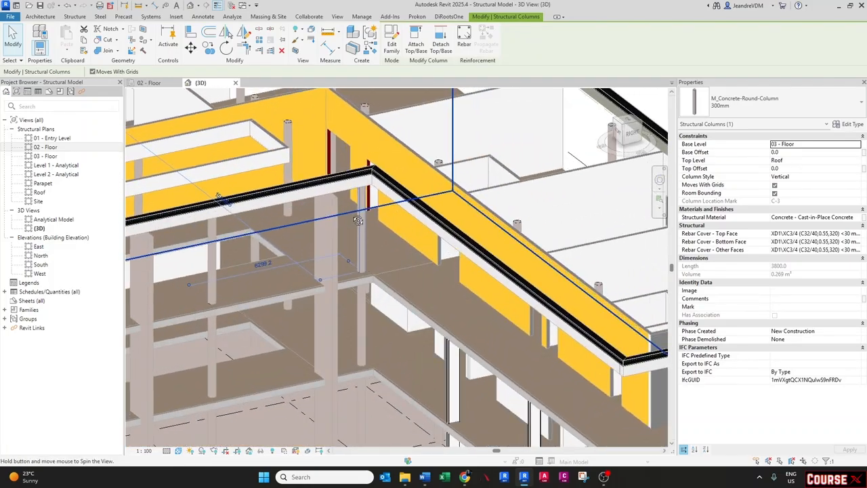
pyautogui.click(849, 123)
pyautogui.click(257, 119)
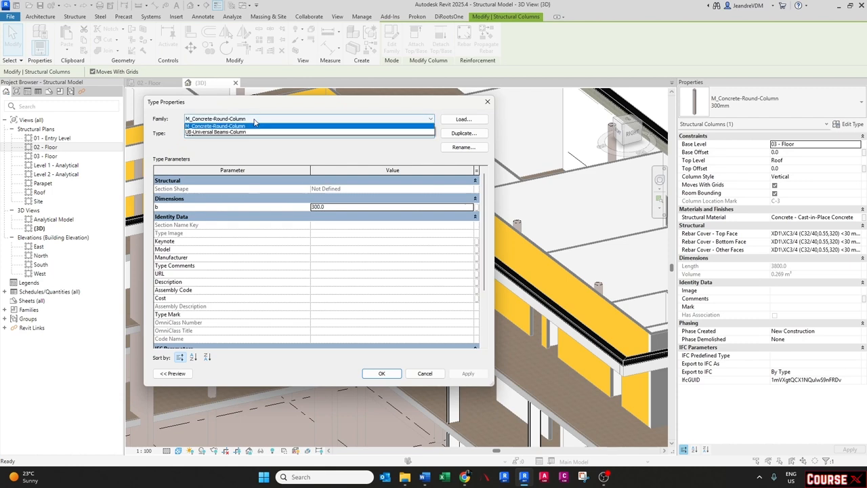
pyautogui.click(251, 132)
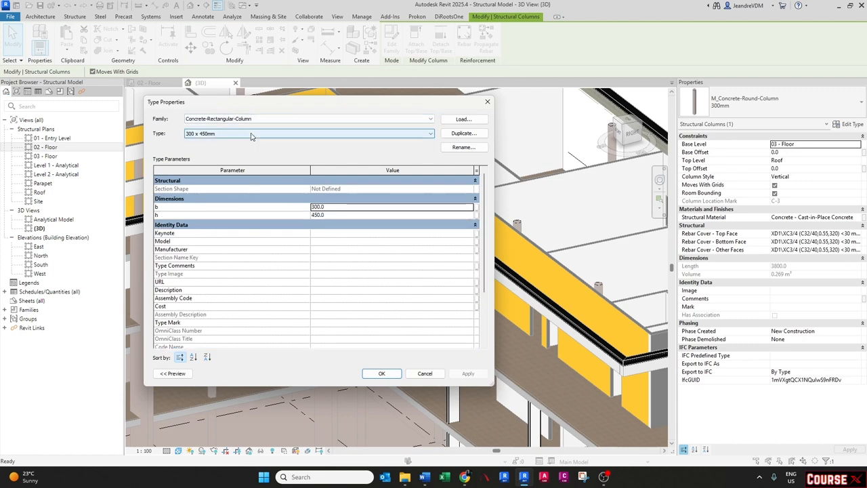
pyautogui.click(233, 133)
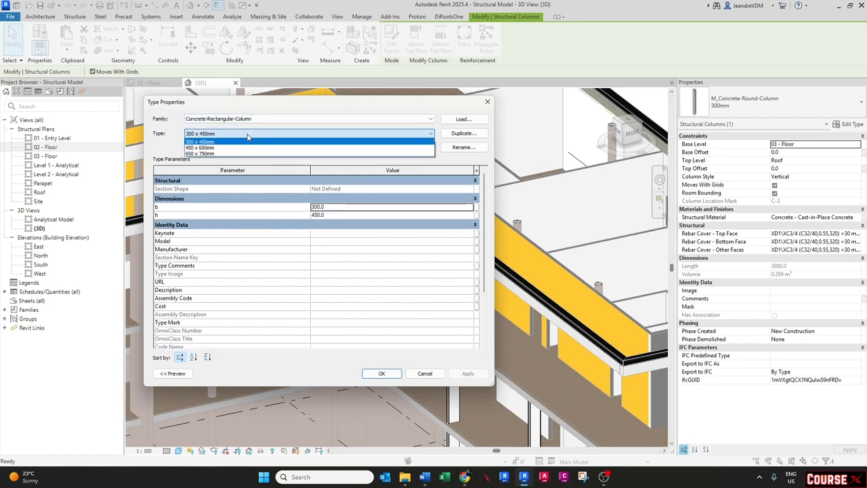
pyautogui.click(223, 147)
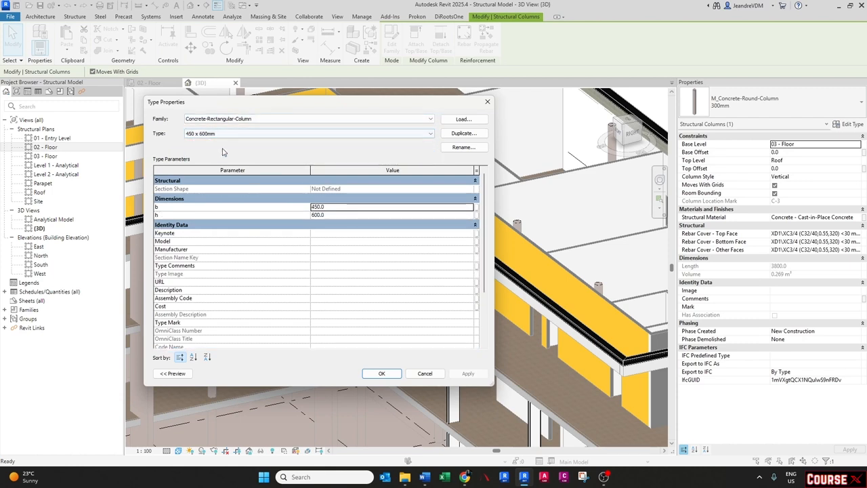
pyautogui.click(381, 373)
pyautogui.press('Escape')
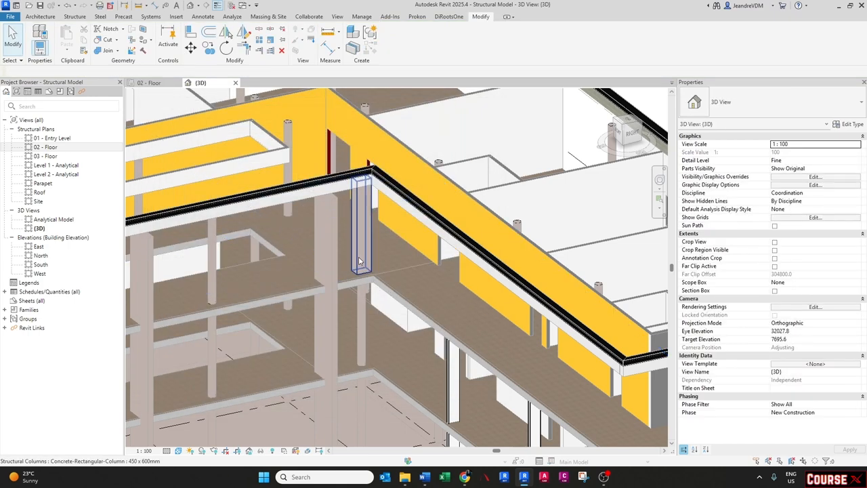
# - Duplicate the rectangular column type as 300 x 300mm and set its b and h dimensions to 300
pyautogui.click(358, 261)
pyautogui.moveTo(368, 299)
pyautogui.keyDown('shift'); pyautogui.mouseDown(button='middle')
pyautogui.moveTo(394, 342)
pyautogui.moveTo(398, 314)
pyautogui.moveTo(402, 328)
pyautogui.moveTo(366, 291)
pyautogui.mouseUp(button='middle'); pyautogui.keyUp('shift')
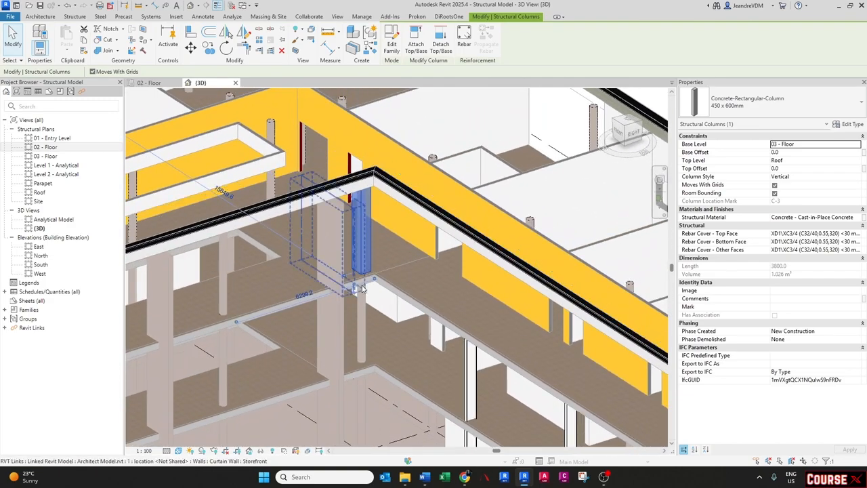
pyautogui.scroll(6, 362, 288)
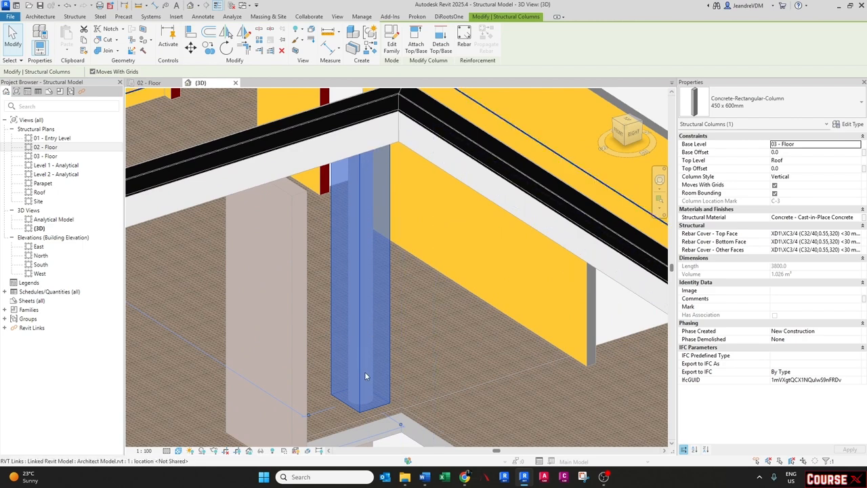
pyautogui.scroll(-5, 354, 225)
pyautogui.keyDown('shift'); pyautogui.moveTo(353, 225); pyautogui.dragTo(359, 246, button='middle'); pyautogui.keyUp('shift')
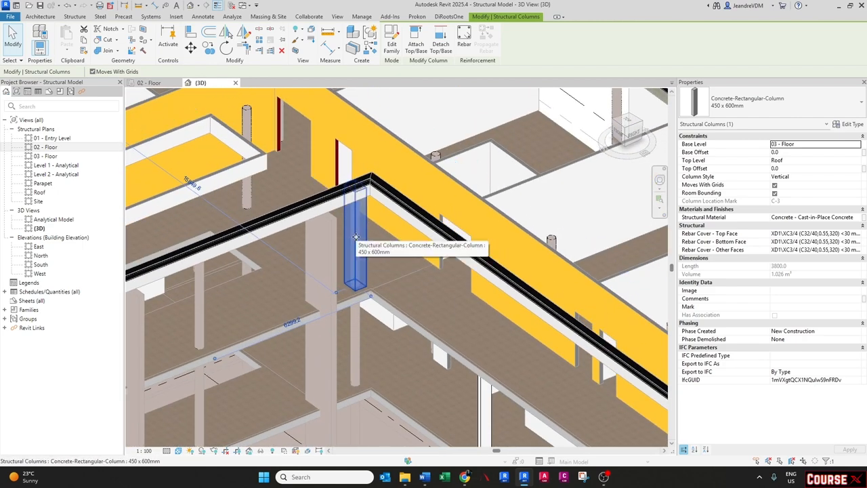
pyautogui.click(851, 125)
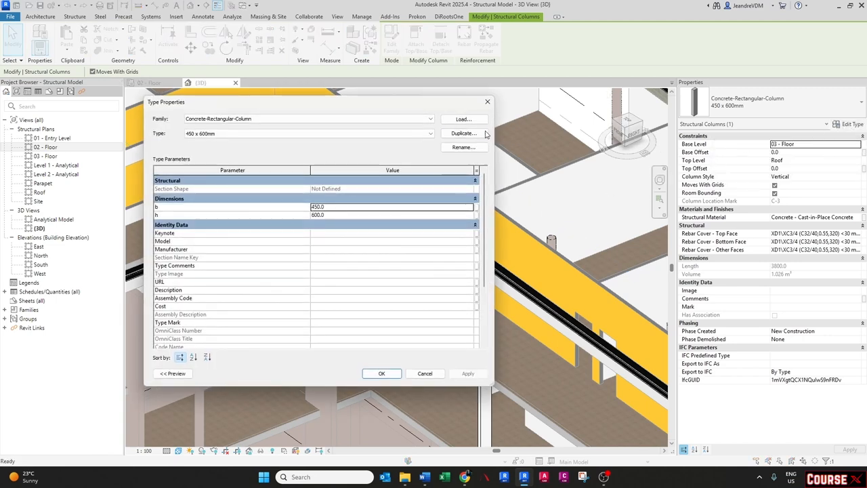
pyautogui.click(483, 133)
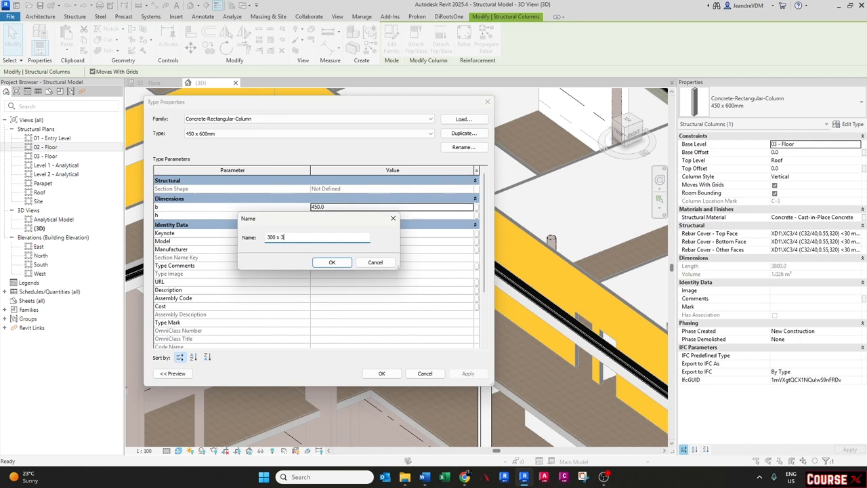
pyautogui.write('300 x 300mm')
pyautogui.press('Return')
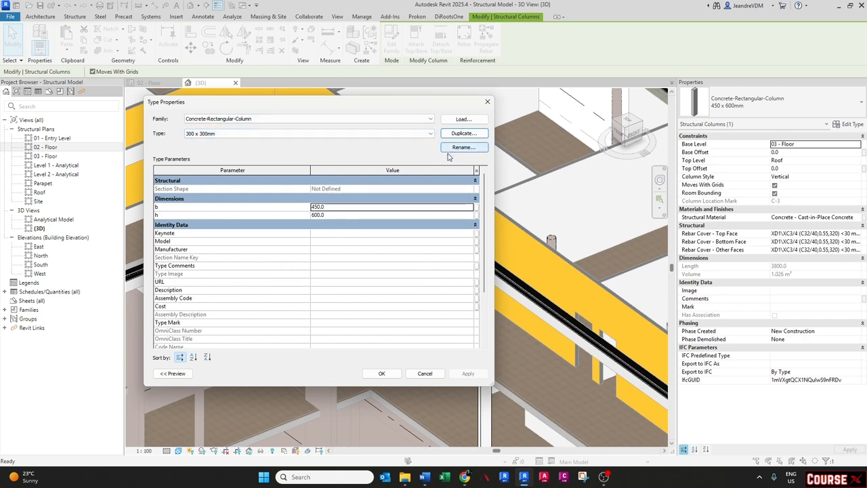
pyautogui.doubleClick(338, 206)
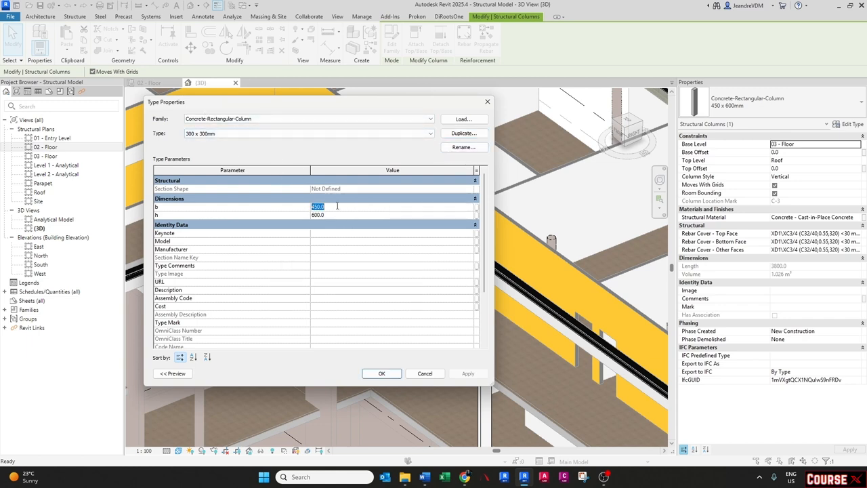
pyautogui.doubleClick(333, 214)
pyautogui.click(389, 371)
pyautogui.press('Escape')
pyautogui.click(359, 277)
pyautogui.moveTo(360, 276)
pyautogui.keyDown('shift'); pyautogui.mouseDown(button='middle')
pyautogui.moveTo(374, 251)
pyautogui.moveTo(356, 266)
pyautogui.moveTo(366, 252)
pyautogui.moveTo(355, 231)
pyautogui.moveTo(353, 270)
pyautogui.mouseUp(button='middle'); pyautogui.keyUp('shift')
pyautogui.press('Escape')
pyautogui.scroll(-3, 378, 255)
pyautogui.scroll(-2, 372, 260)
pyautogui.scroll(-2, 352, 270)
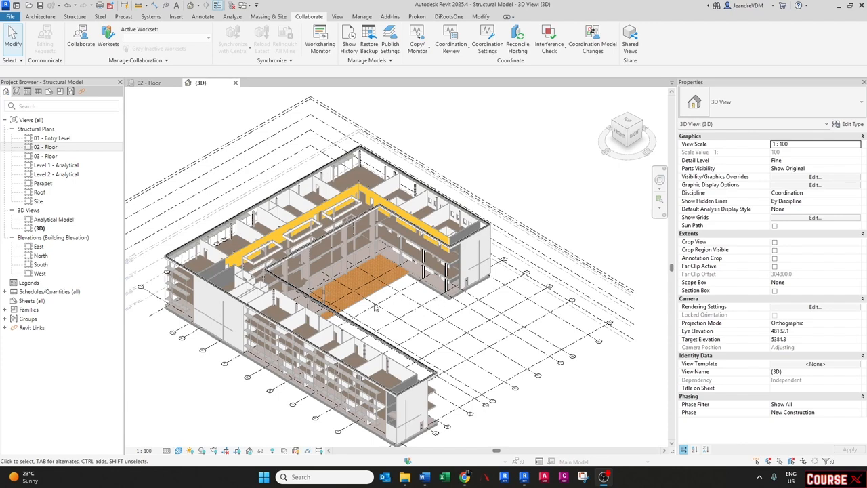
# - In the North elevation, copy the 01 - Entry Level level 450 mm downward
pyautogui.doubleClick(42, 256)
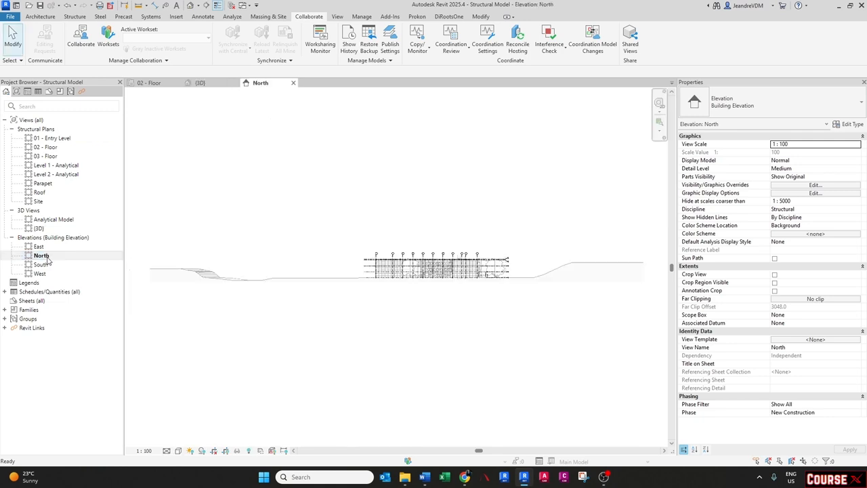
pyautogui.scroll(5, 511, 278)
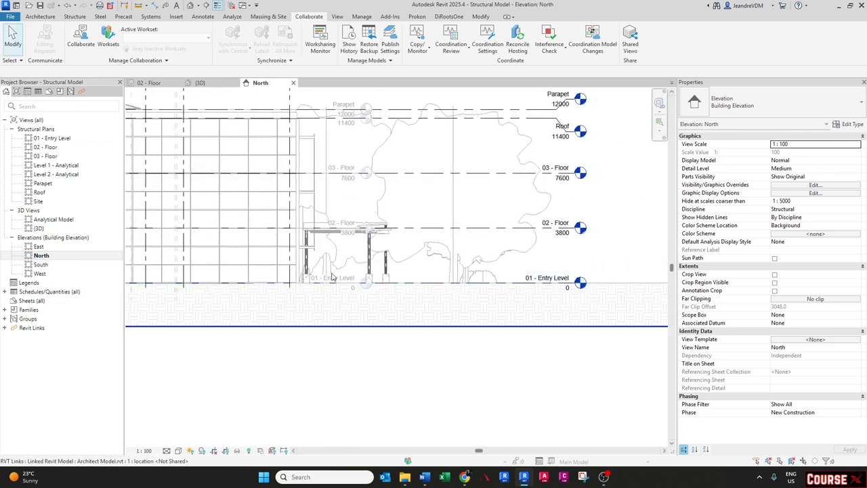
pyautogui.moveTo(350, 284); pyautogui.dragTo(397, 284, button='middle')
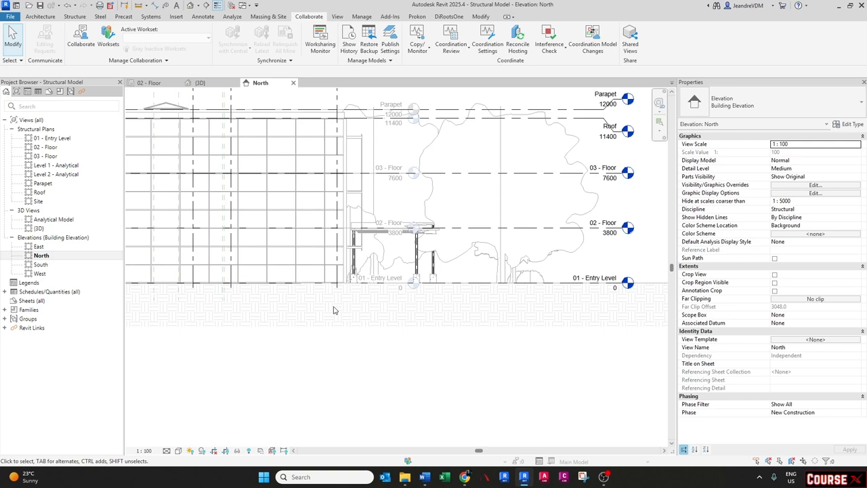
pyautogui.click(512, 287)
pyautogui.scroll(2, 488, 288)
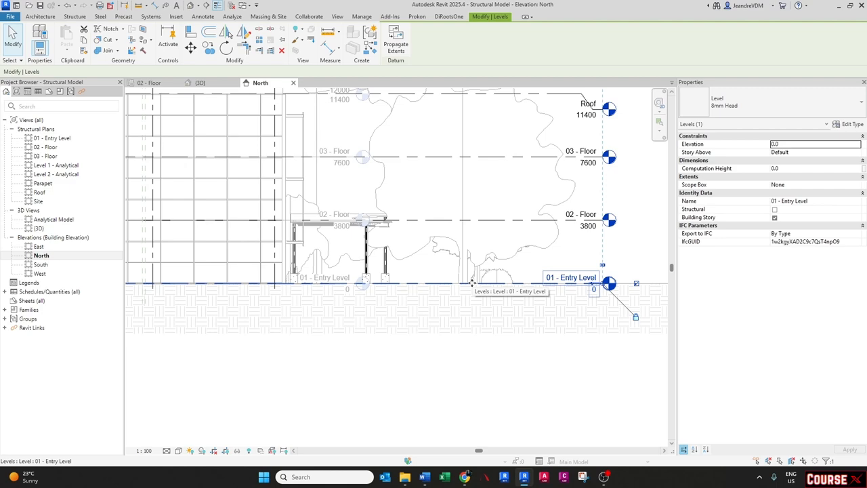
pyautogui.press('c')
pyautogui.press('o')
pyautogui.scroll(2, 484, 287)
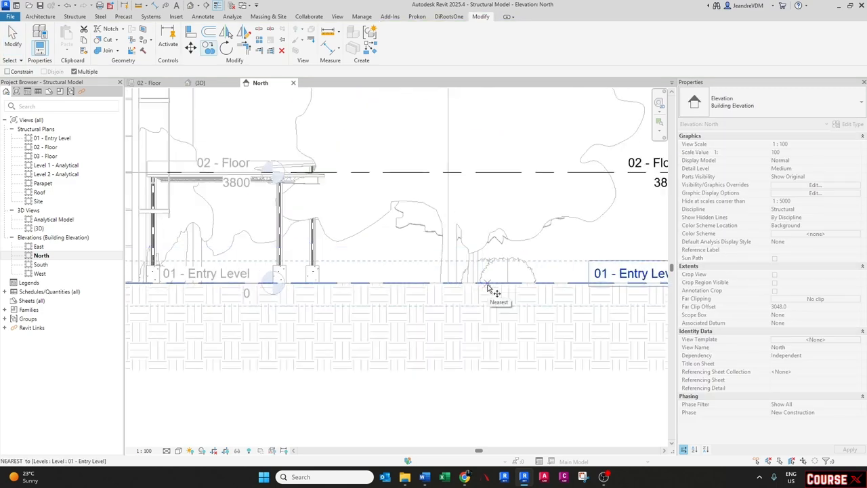
pyautogui.click(487, 284)
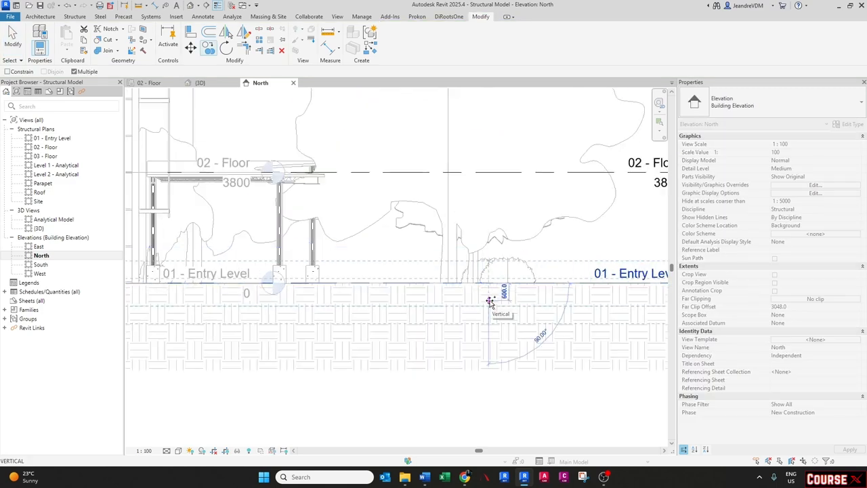
pyautogui.write('450')
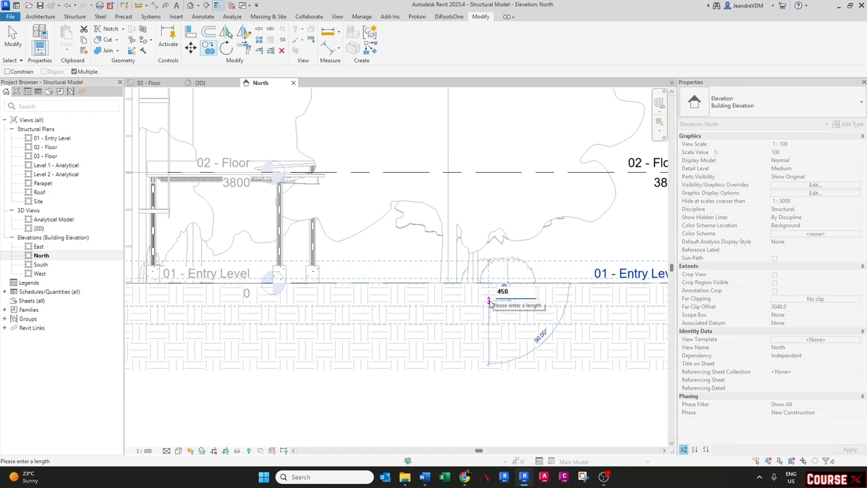
pyautogui.press('Return')
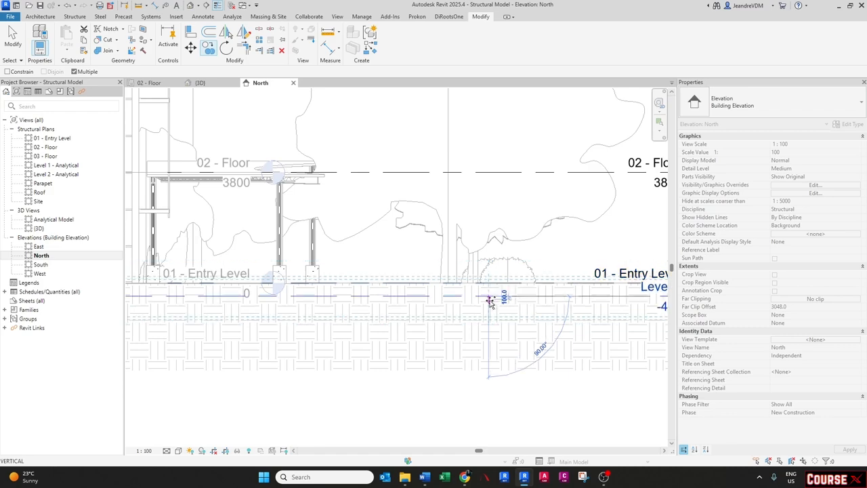
pyautogui.press('Escape')
pyautogui.scroll(-2, 489, 302)
pyautogui.press('Escape')
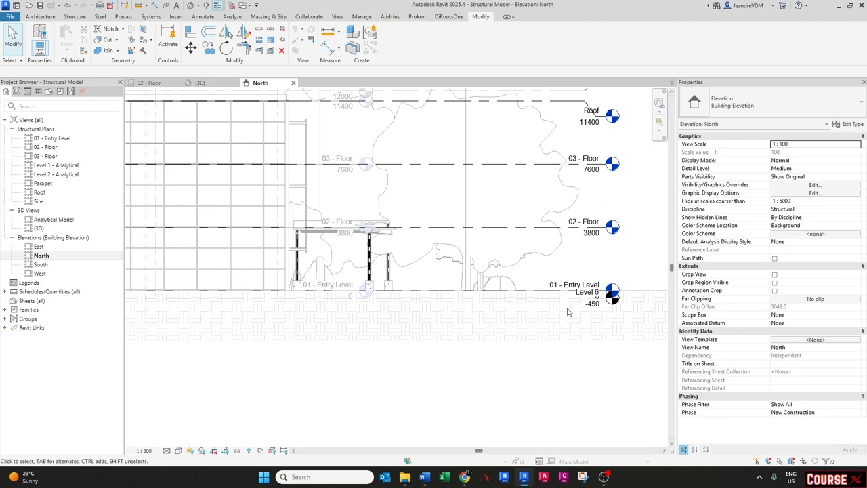
# - Add an elbow to the new level's head so its label sits below the Entry Level tag
pyautogui.scroll(2, 613, 309)
pyautogui.moveTo(613, 309); pyautogui.dragTo(512, 308, button='middle')
pyautogui.click(437, 289)
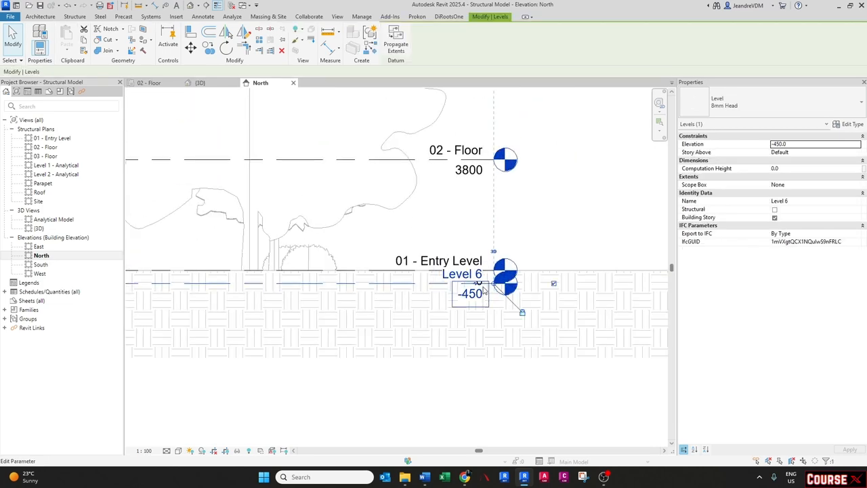
pyautogui.moveTo(477, 288); pyautogui.dragTo(470, 328)
pyautogui.press('Escape')
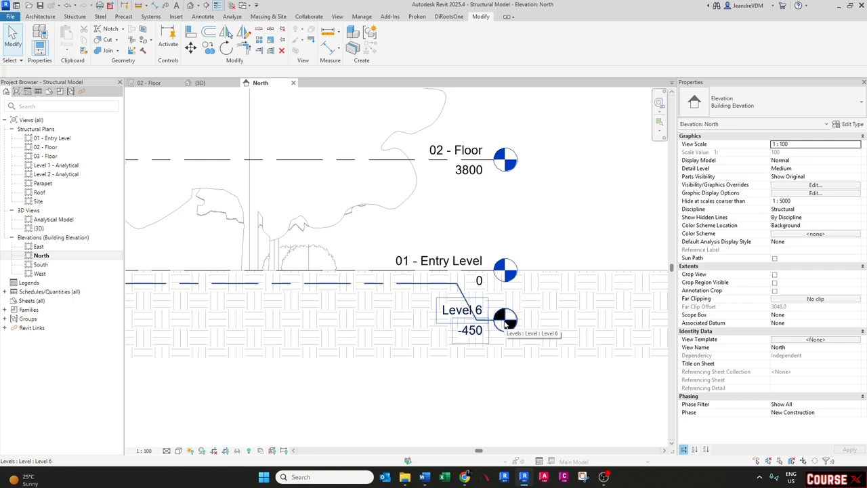
# - Rename the new level as 00 - Foundations
pyautogui.doubleClick(453, 312)
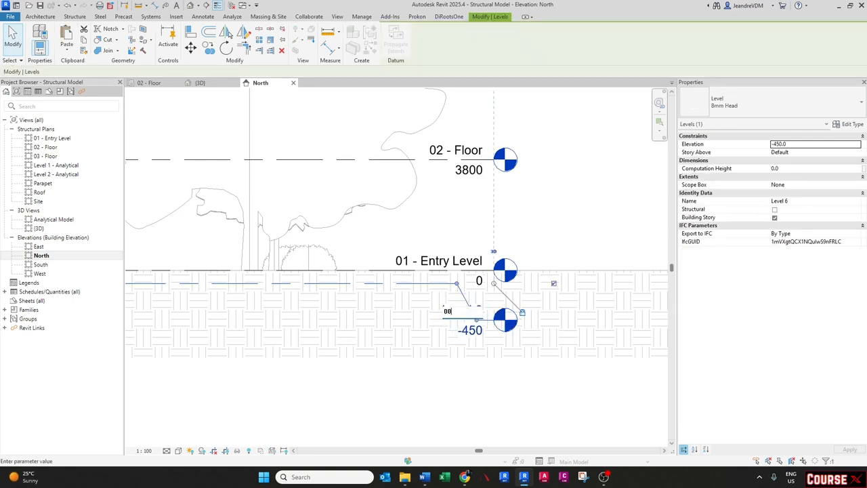
pyautogui.write('00 -')
pyautogui.press('capslock')
pyautogui.write('Foun')
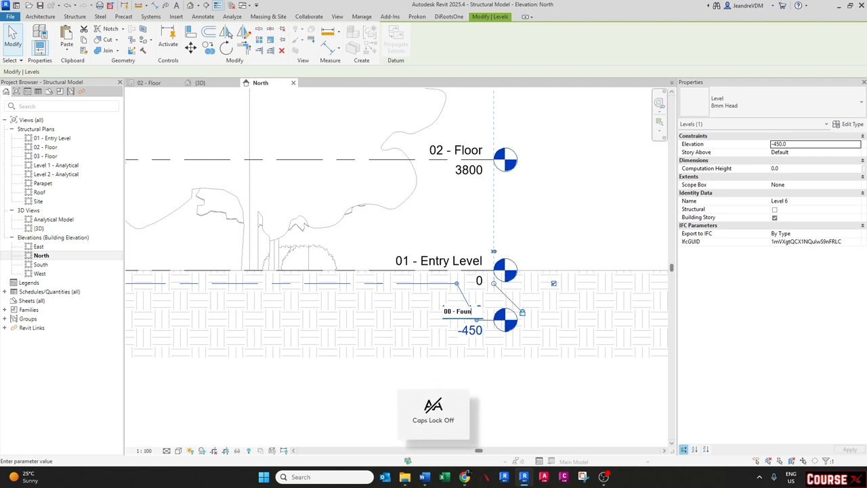
pyautogui.write('dations')
pyautogui.press('Return')
pyautogui.click(441, 336)
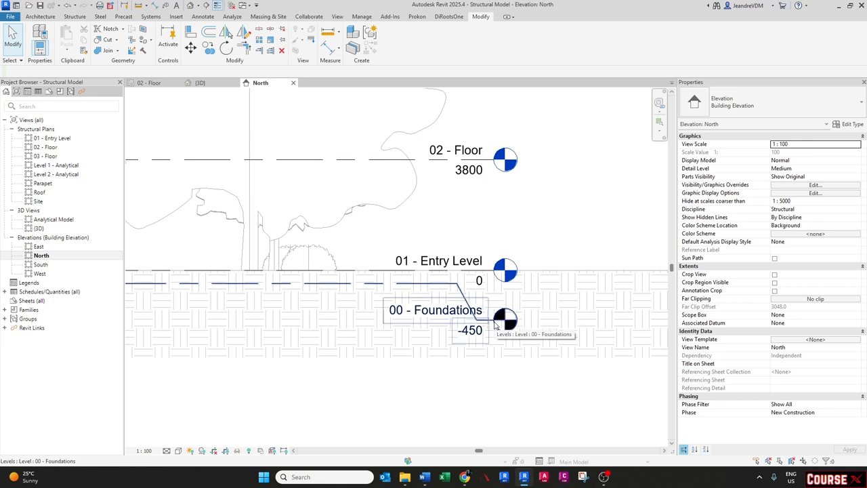
# - Create a structural plan view for the 00 - Foundations level
pyautogui.click(337, 16)
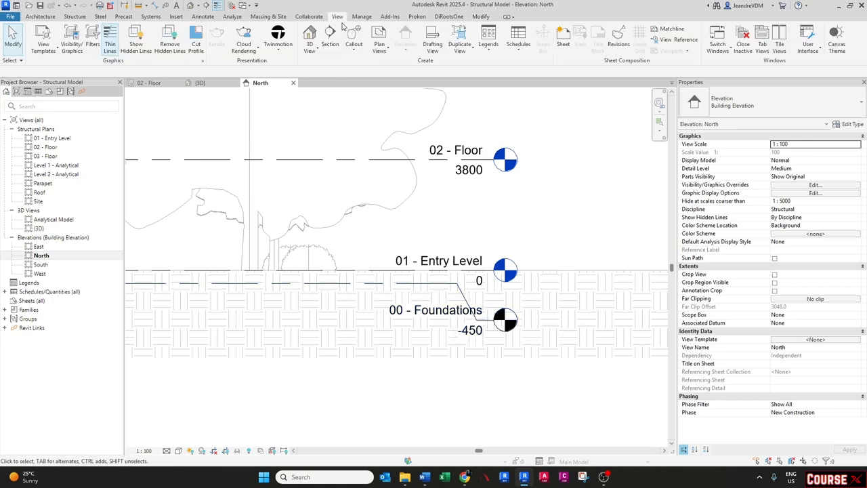
pyautogui.click(379, 42)
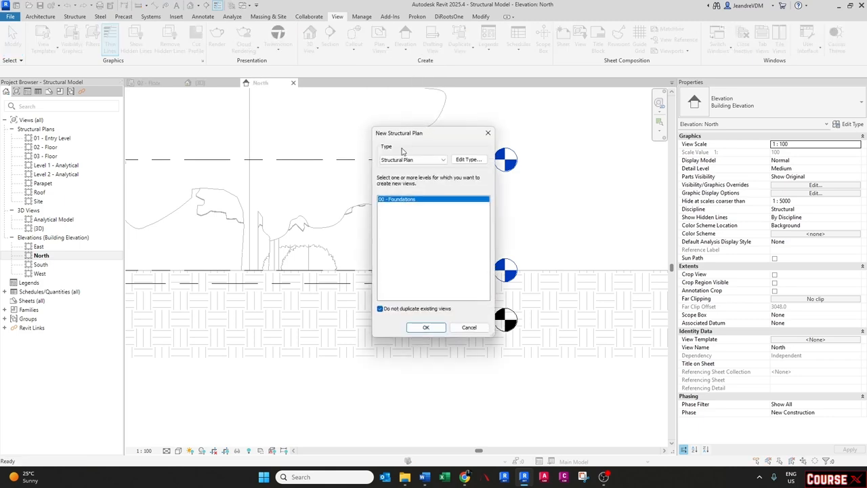
pyautogui.click(426, 328)
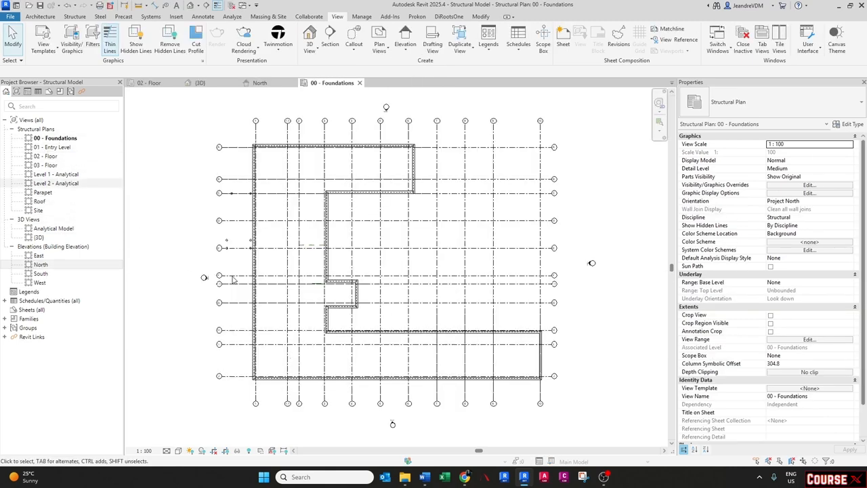
pyautogui.scroll(5, 270, 139)
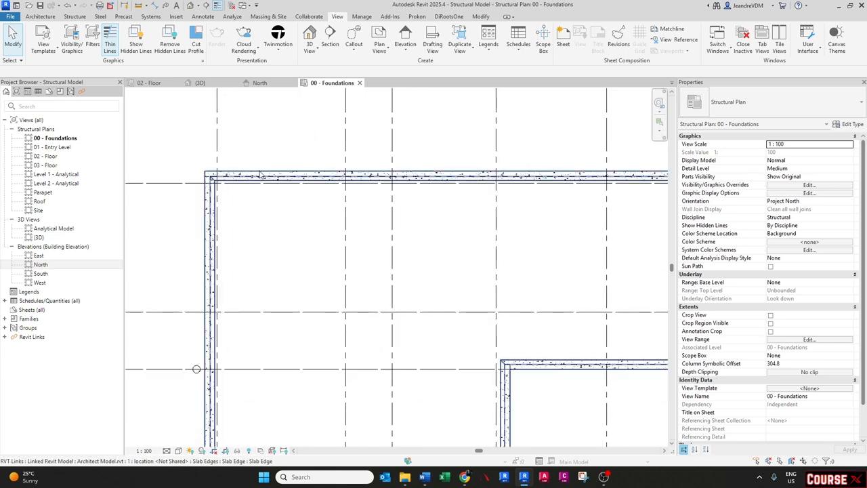
pyautogui.click(259, 175)
pyautogui.scroll(-5, 260, 175)
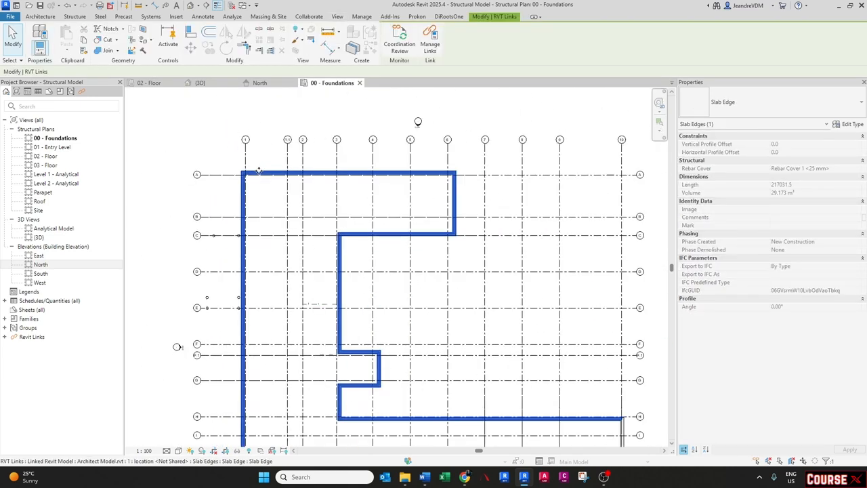
# - Examine the column bases along the North elevation relative to the entry and foundation levels
pyautogui.click(362, 214)
pyautogui.moveTo(328, 327); pyautogui.dragTo(324, 246, button='middle')
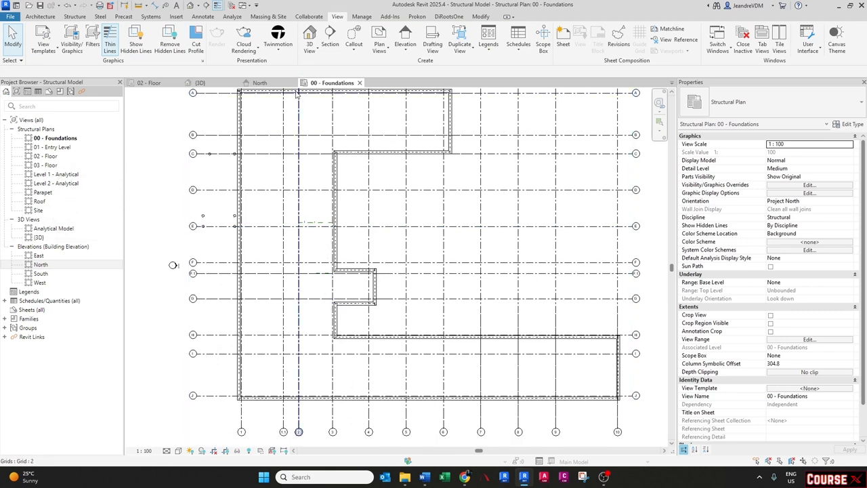
pyautogui.scroll(-5, 442, 293)
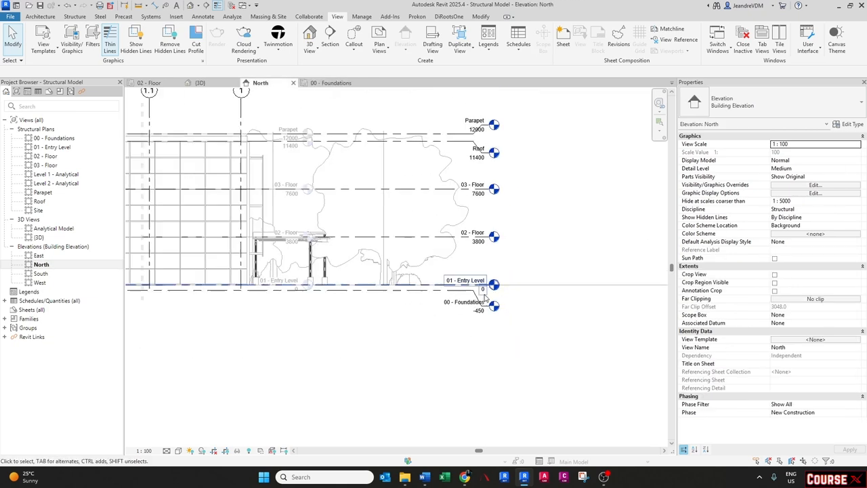
pyautogui.moveTo(420, 274); pyautogui.dragTo(450, 281, button='middle')
pyautogui.scroll(2, 449, 282)
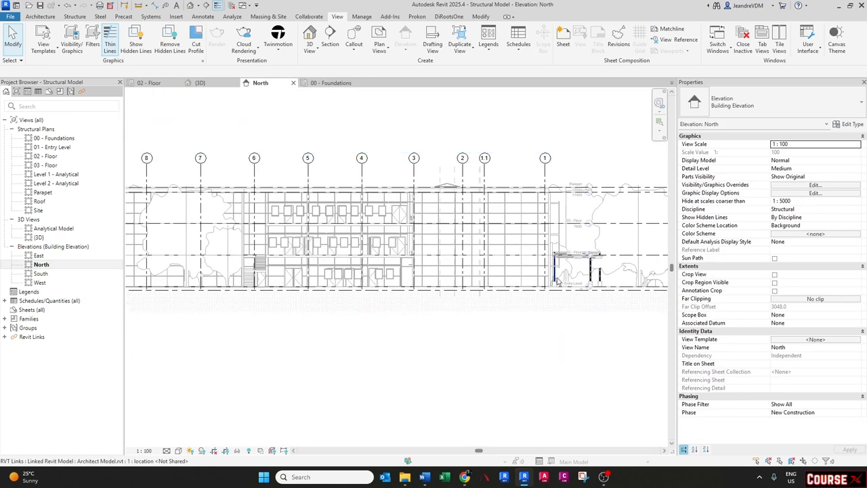
pyautogui.scroll(3, 610, 274)
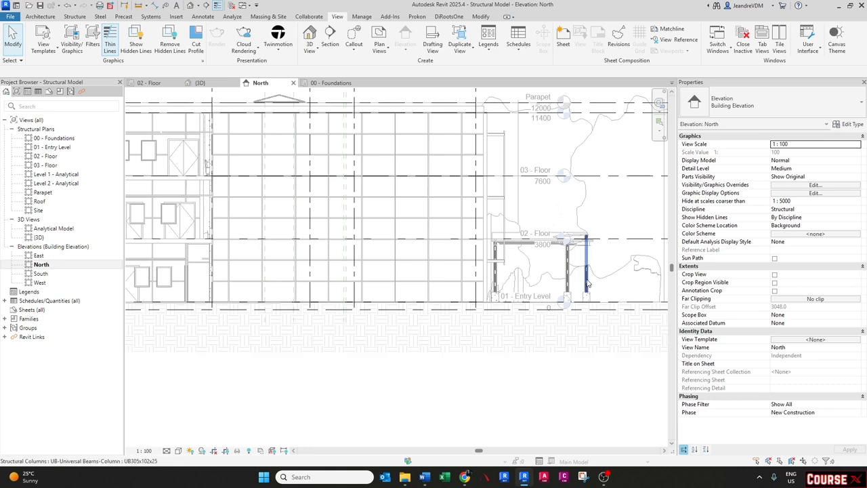
pyautogui.scroll(-4, 596, 284)
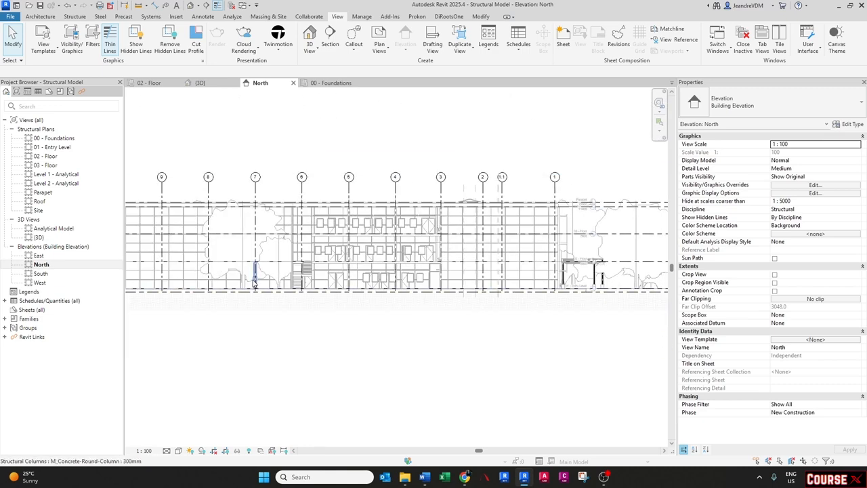
pyautogui.scroll(2, 255, 283)
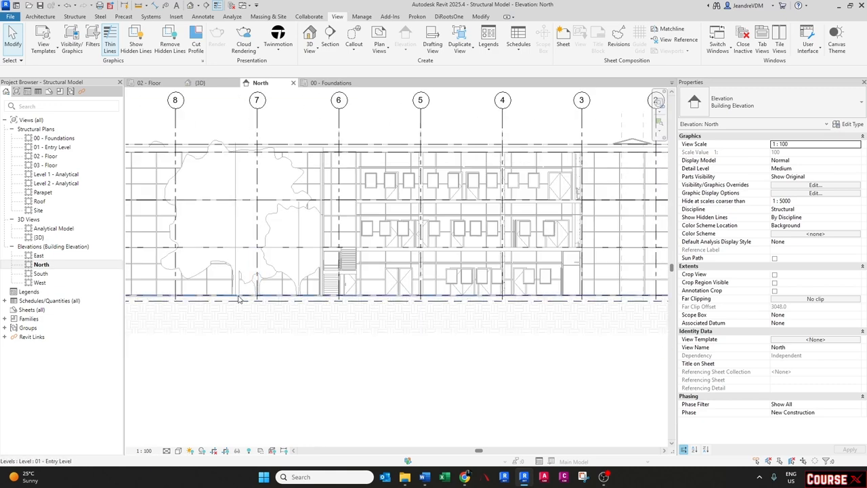
pyautogui.moveTo(239, 302); pyautogui.dragTo(383, 292, button='middle')
pyautogui.scroll(-2, 357, 290)
pyautogui.moveTo(270, 306); pyautogui.dragTo(396, 308, button='middle')
pyautogui.scroll(2, 283, 293)
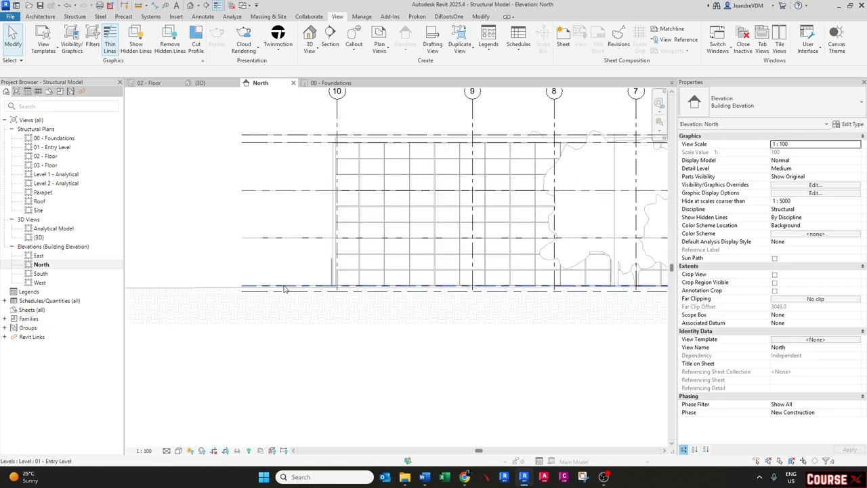
pyautogui.scroll(-3, 242, 251)
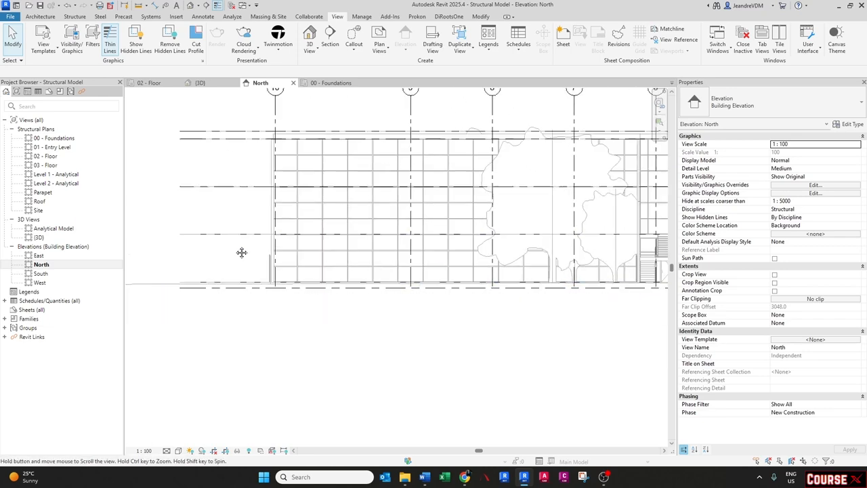
pyautogui.moveTo(565, 268); pyautogui.dragTo(541, 263, button='middle')
pyautogui.scroll(-1, 542, 262)
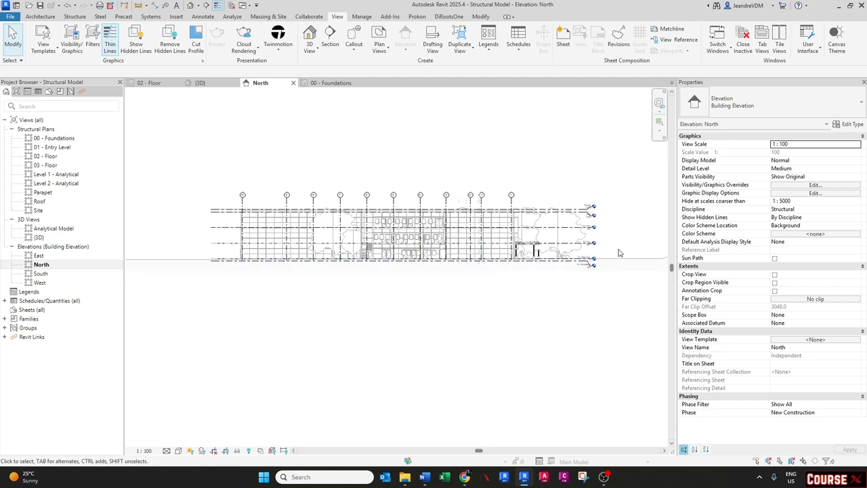
# - Select all structural columns in the North elevation and set their base level to 00 - Foundations
pyautogui.click(189, 252)
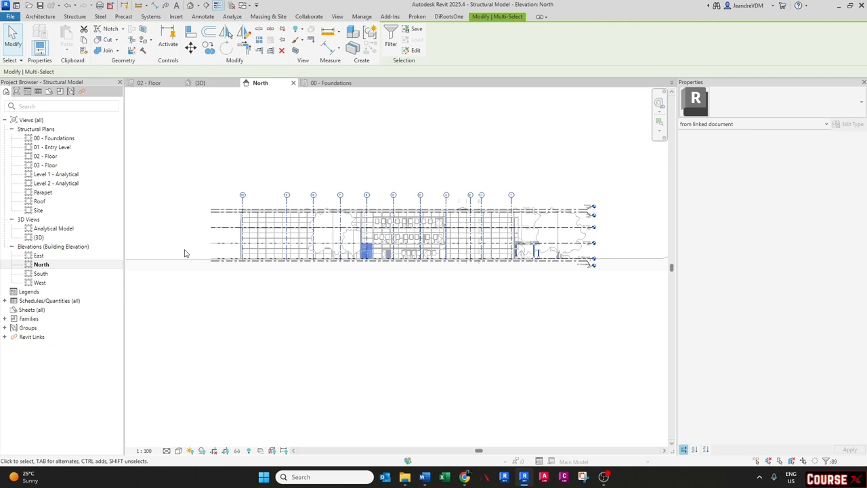
pyautogui.click(390, 42)
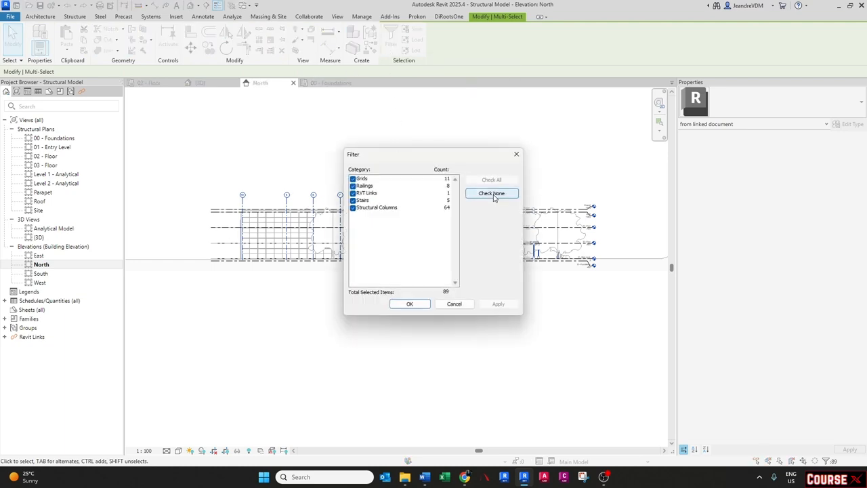
pyautogui.click(493, 195)
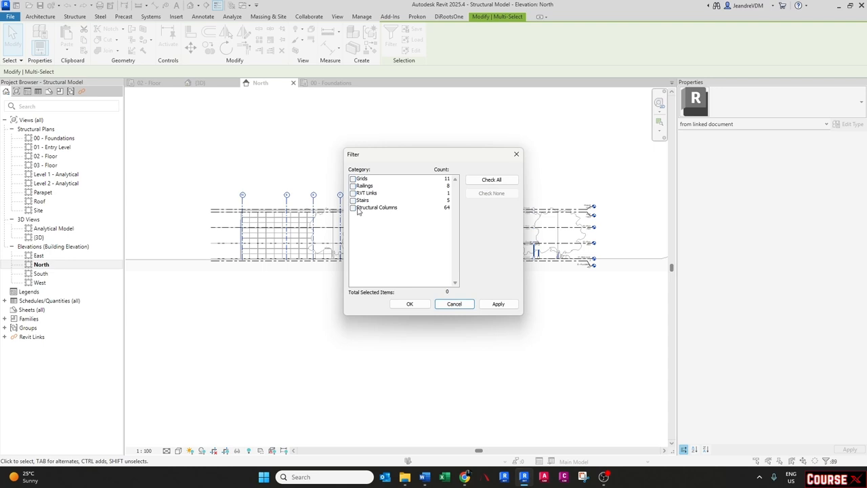
pyautogui.click(353, 208)
pyautogui.click(409, 303)
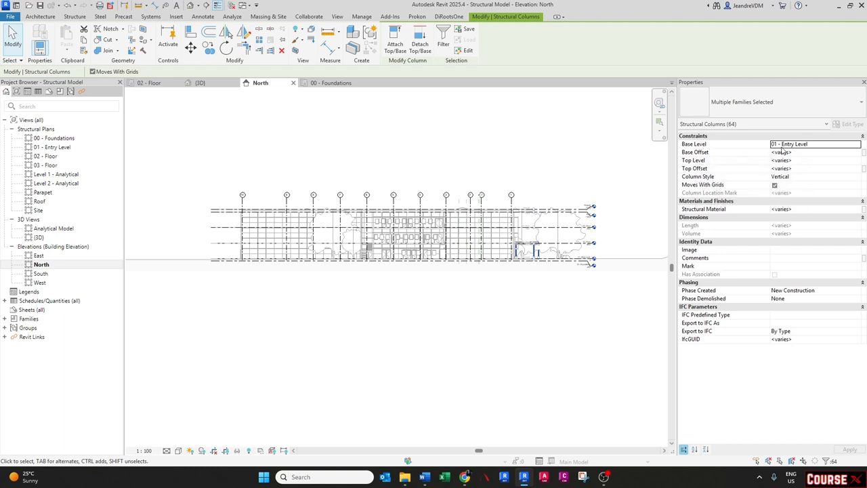
pyautogui.click(859, 145)
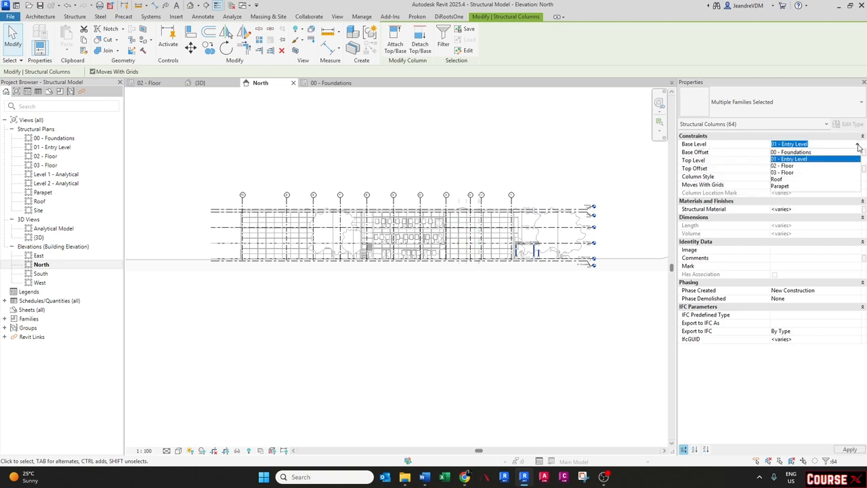
pyautogui.click(792, 151)
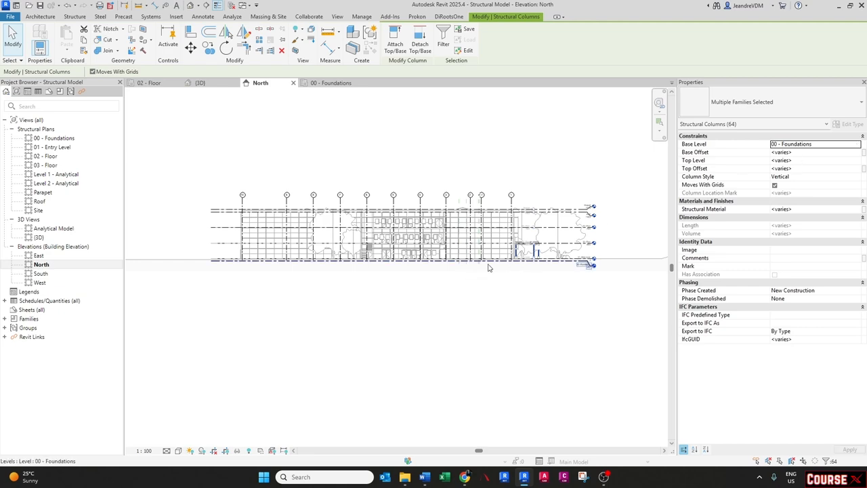
pyautogui.scroll(5, 487, 268)
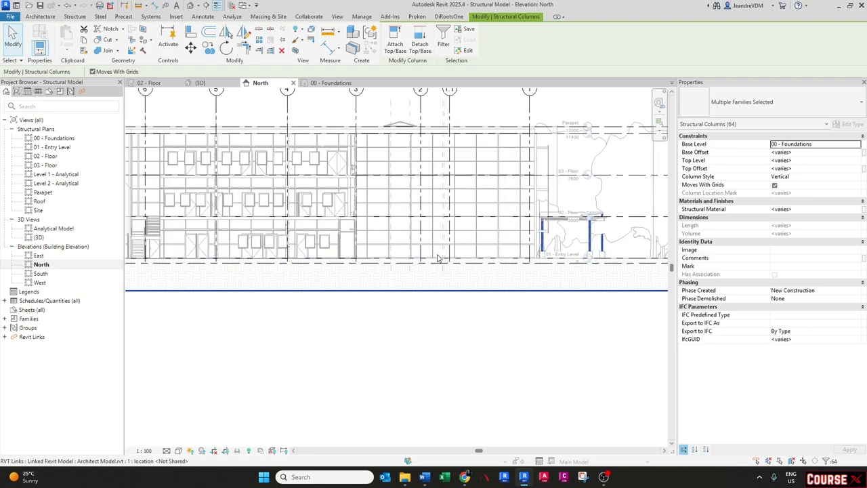
pyautogui.press('Escape')
# - In the 00 - Foundations plan, start an isolated foundation using the Footing-Rectangular 1800 x 1200 x 450mm type
pyautogui.click(331, 83)
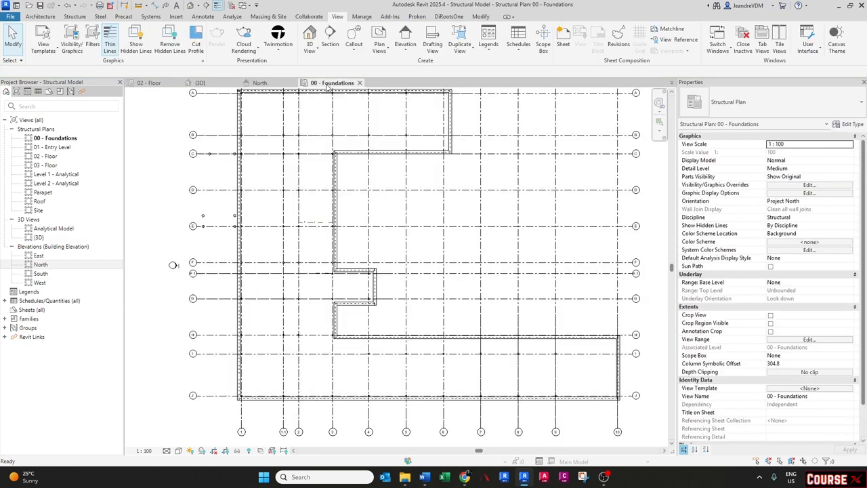
pyautogui.scroll(5, 217, 170)
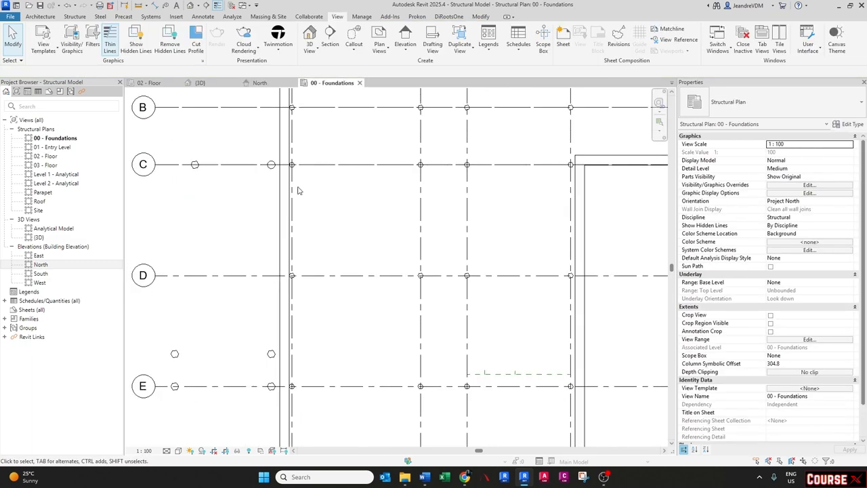
pyautogui.moveTo(358, 174); pyautogui.dragTo(334, 302, button='middle')
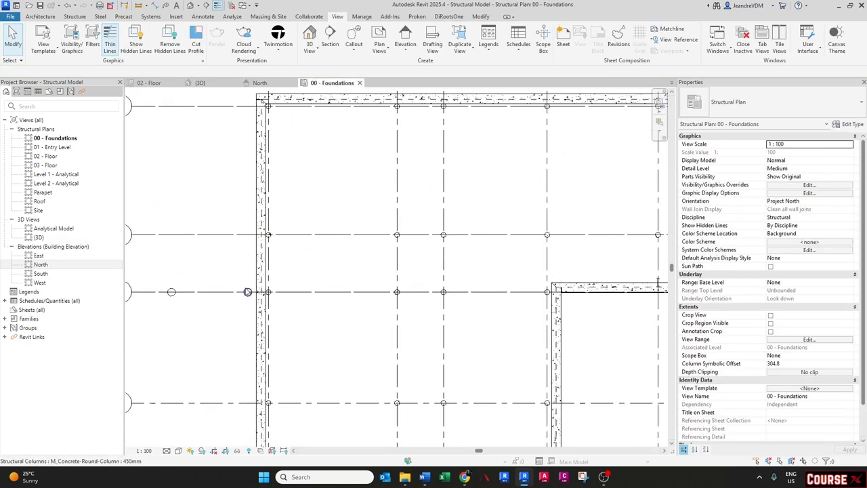
pyautogui.scroll(-3, 293, 269)
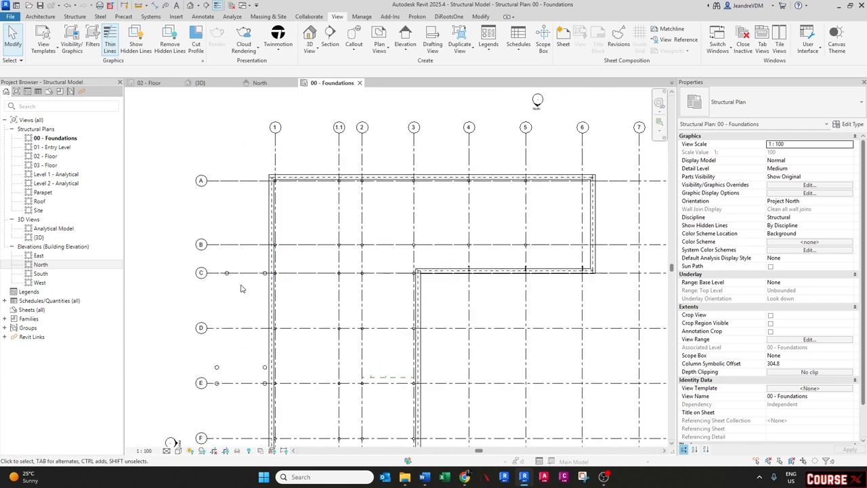
pyautogui.moveTo(226, 282); pyautogui.dragTo(218, 264, button='middle')
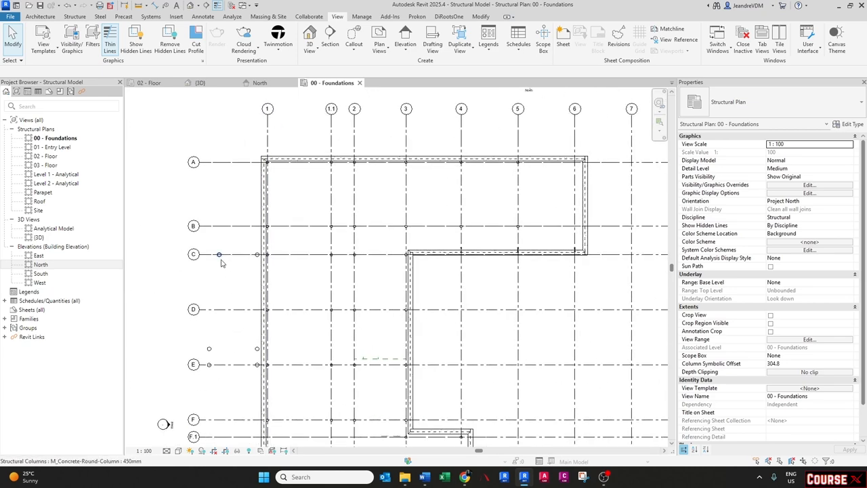
pyautogui.scroll(-3, 224, 256)
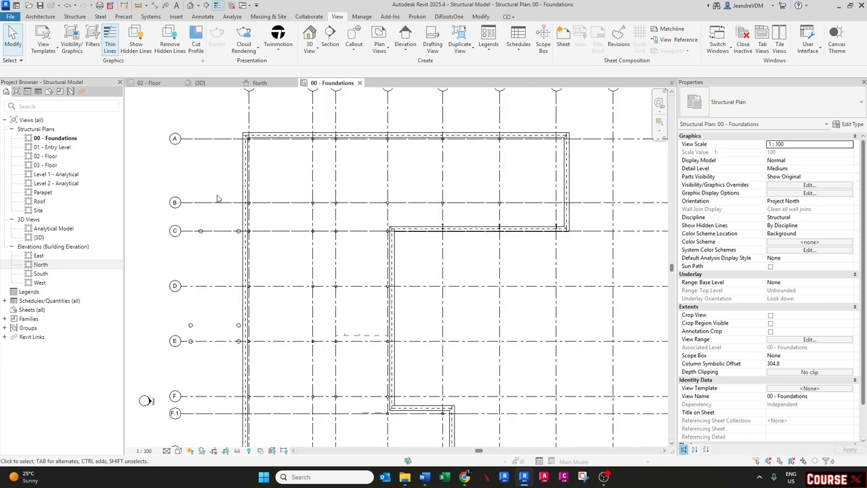
pyautogui.moveTo(271, 212); pyautogui.dragTo(245, 193, button='middle')
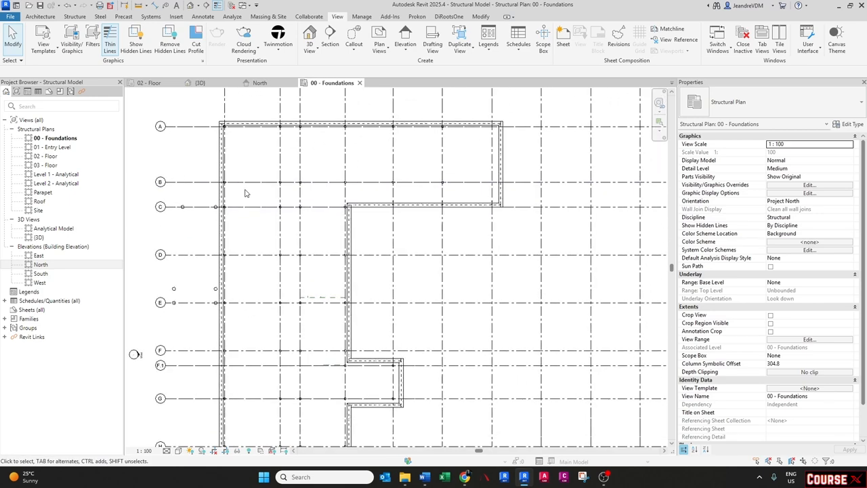
pyautogui.click(71, 17)
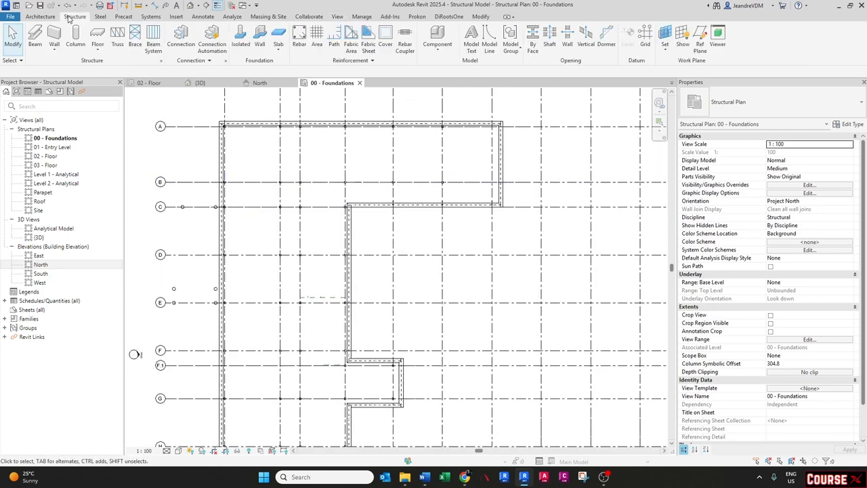
pyautogui.click(240, 44)
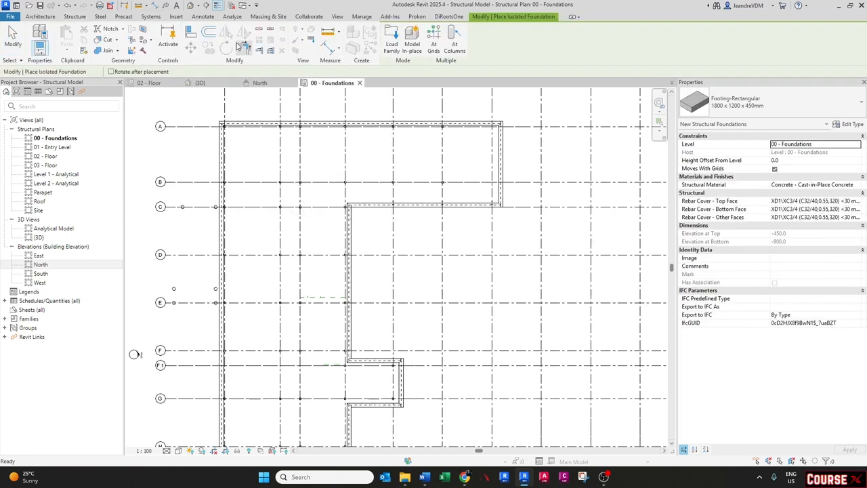
pyautogui.click(755, 107)
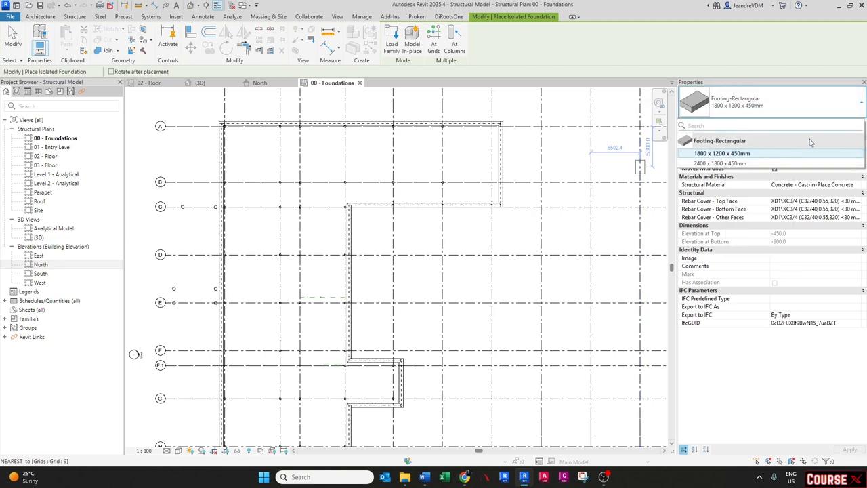
pyautogui.click(848, 142)
# - Duplicate the footing type and name the new type 1500 x 1500 x 400mm
pyautogui.click(852, 125)
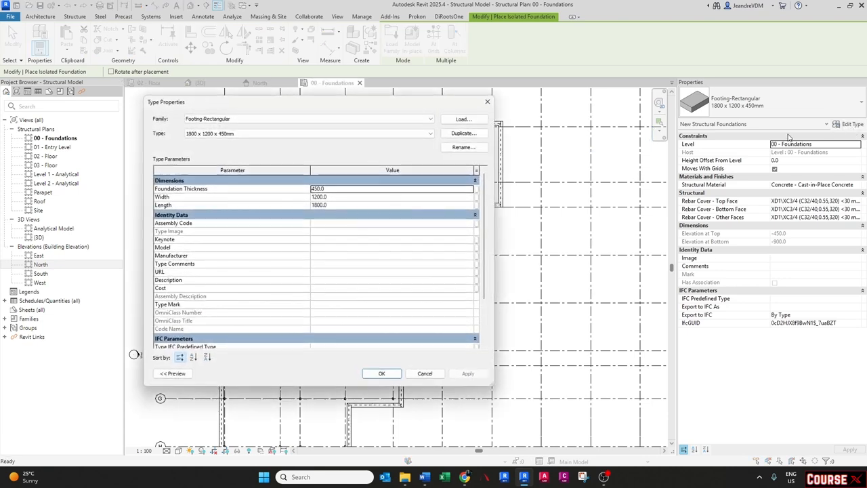
pyautogui.click(461, 133)
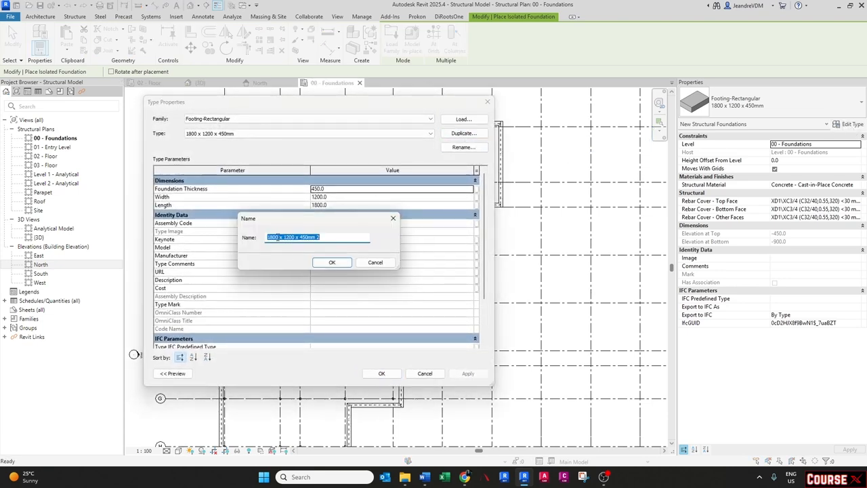
pyautogui.moveTo(276, 237); pyautogui.dragTo(259, 237)
pyautogui.write('1500')
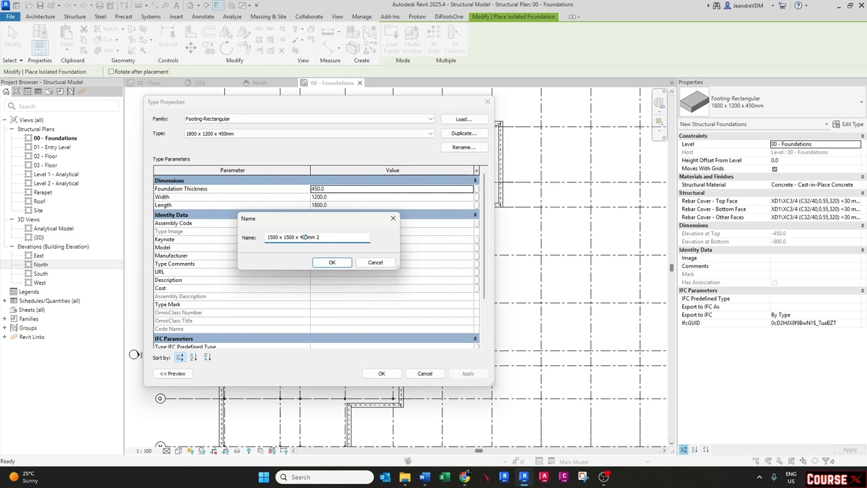
pyautogui.press('BackSpace')
pyautogui.press('BackSpace')
pyautogui.press('Return')
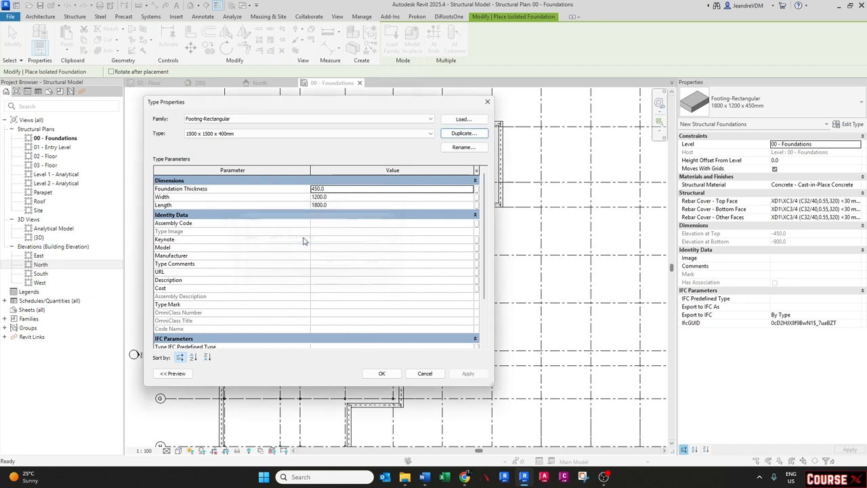
# - Set the new footing type's thickness to 400, width to 1500 and length to 1500
pyautogui.click(332, 188)
pyautogui.write('4')
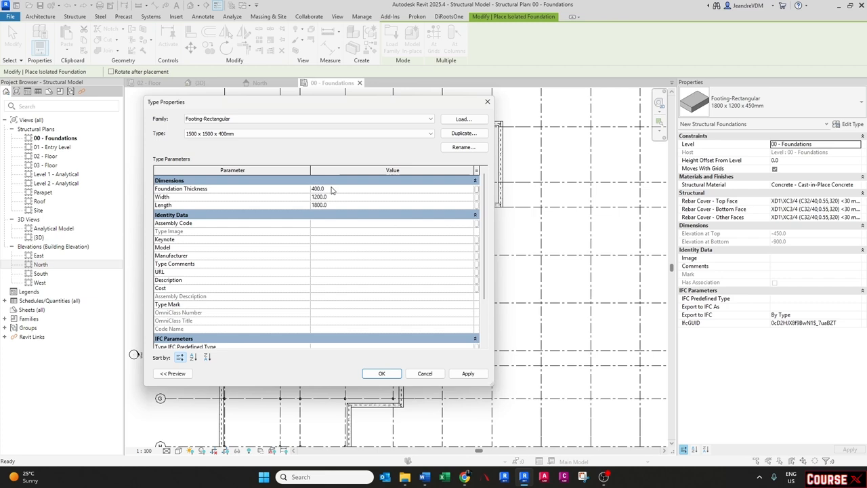
pyautogui.click(332, 196)
pyautogui.write('5')
pyautogui.click(338, 207)
pyautogui.write('15')
pyautogui.click(381, 373)
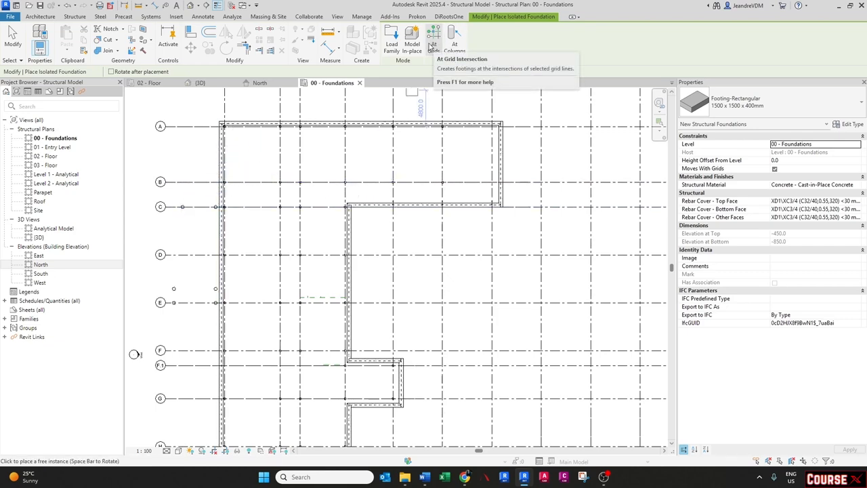
# - Place the 1500 x 1500 x 400mm footing under every structural column in the 00 - Foundations plan using At Columns
pyautogui.scroll(2, 194, 206)
pyautogui.scroll(1, 194, 206)
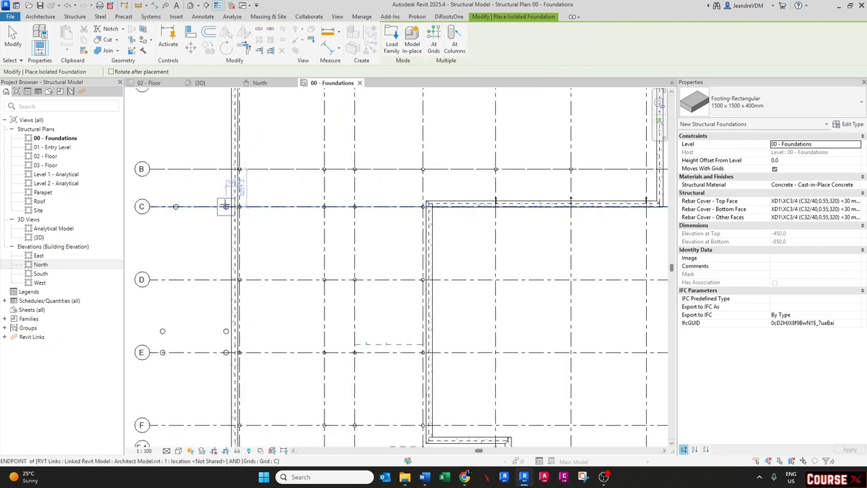
pyautogui.scroll(-2, 219, 327)
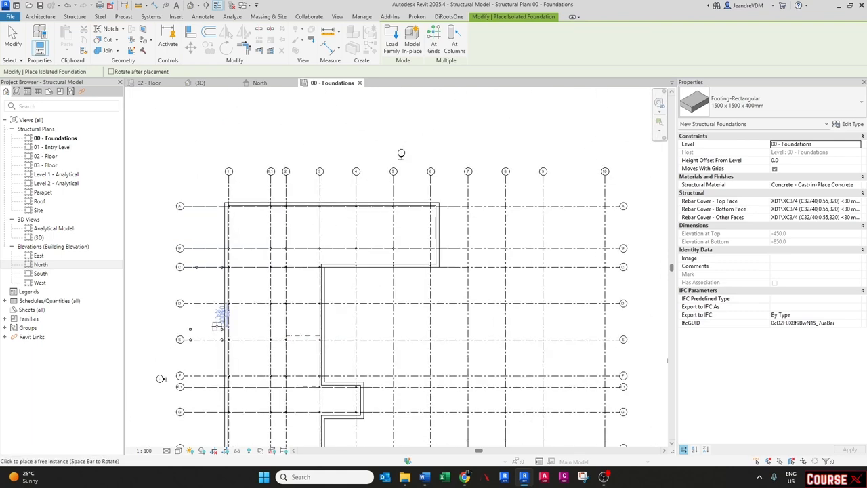
pyautogui.moveTo(451, 294); pyautogui.dragTo(419, 288, button='middle')
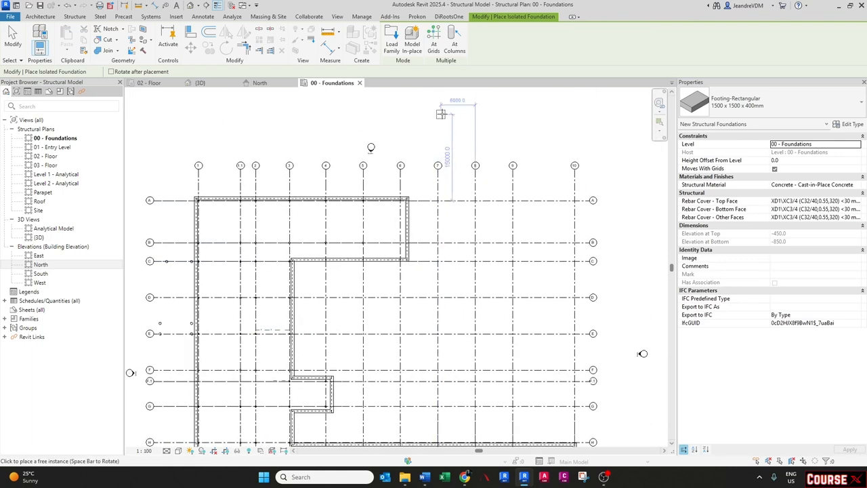
pyautogui.click(451, 49)
pyautogui.scroll(-1, 396, 149)
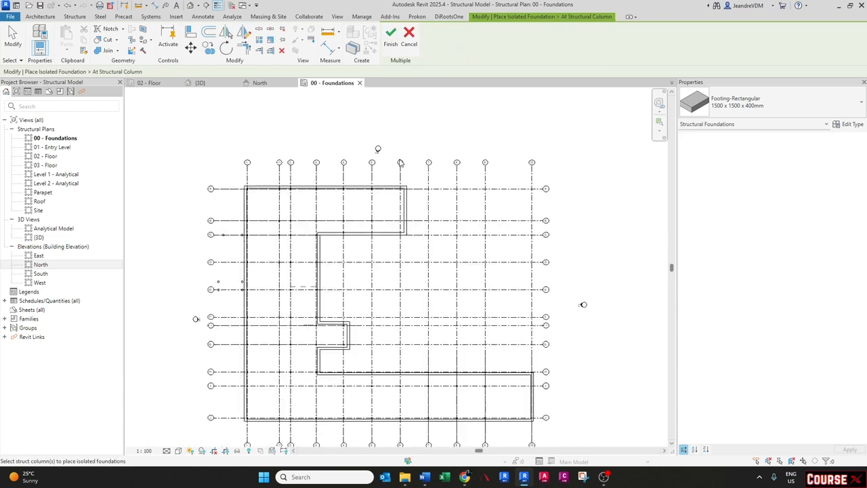
pyautogui.moveTo(349, 239); pyautogui.dragTo(338, 200, button='middle')
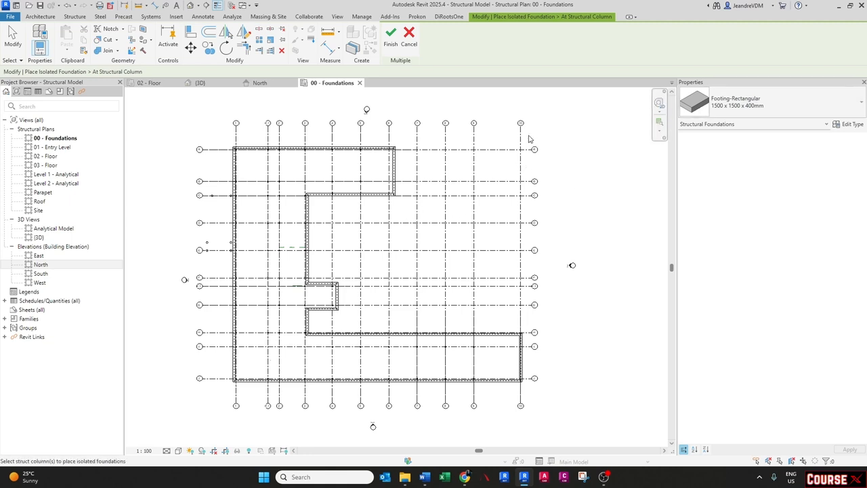
pyautogui.moveTo(530, 139); pyautogui.dragTo(205, 398)
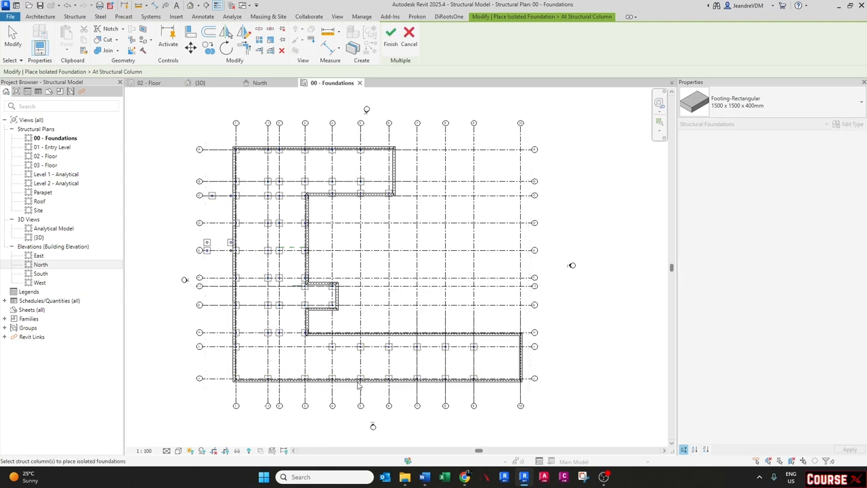
pyautogui.scroll(3, 309, 244)
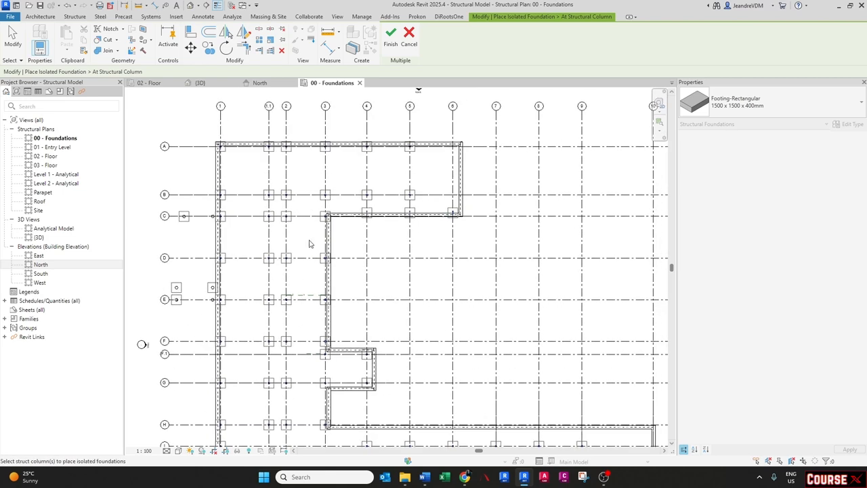
pyautogui.scroll(2, 195, 144)
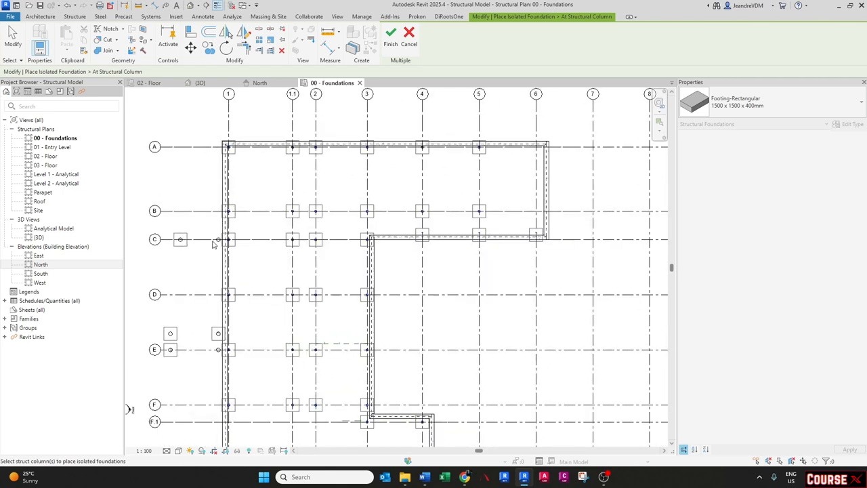
pyautogui.click(390, 37)
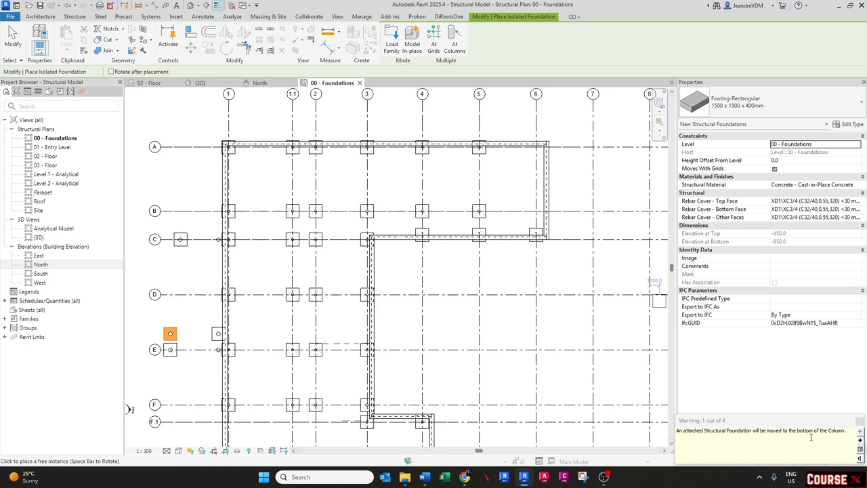
pyautogui.press('Escape')
# - Switch to the 3D view and hide the linked Architect Model.rvt in its visibility settings
pyautogui.scroll(2, 203, 352)
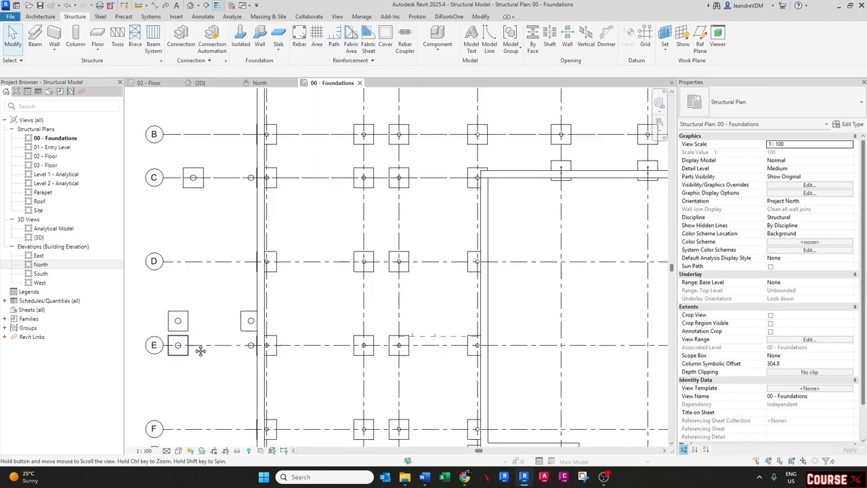
pyautogui.moveTo(200, 350); pyautogui.dragTo(241, 331, button='middle')
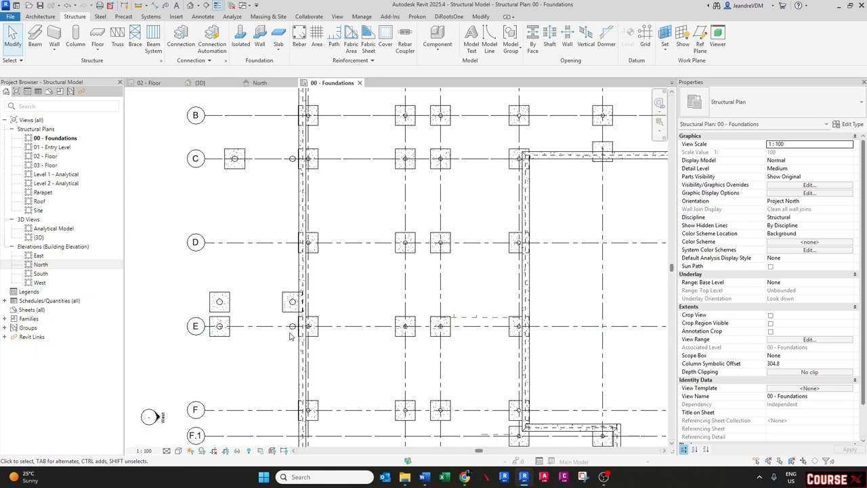
pyautogui.click(200, 83)
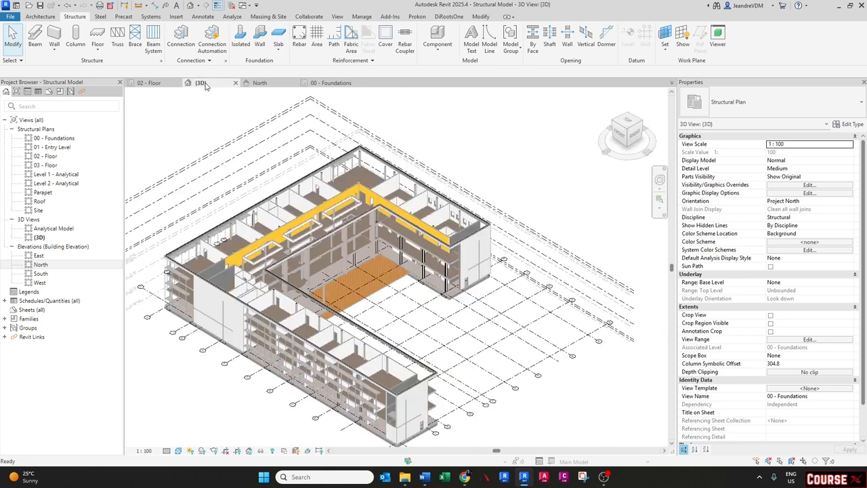
pyautogui.press('v')
pyautogui.press('v')
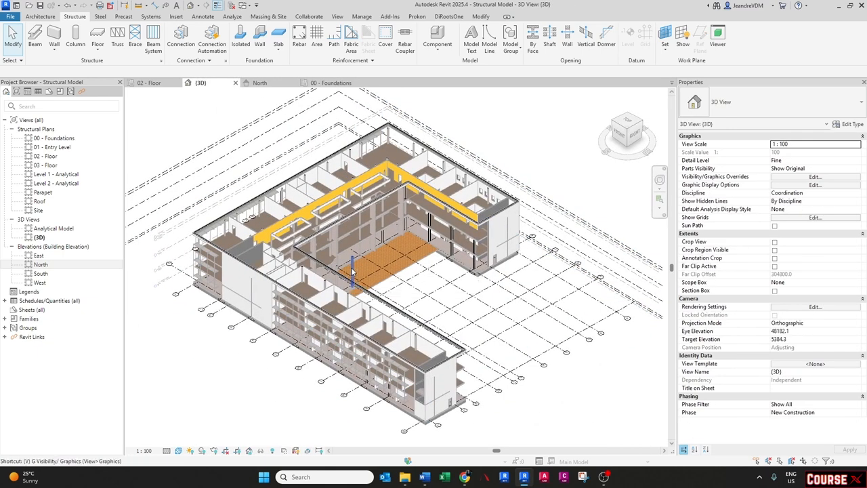
pyautogui.click(544, 126)
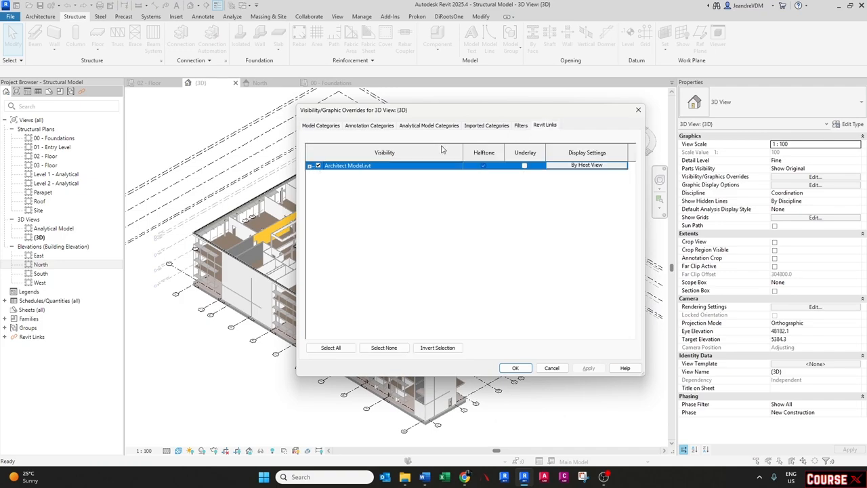
pyautogui.click(514, 368)
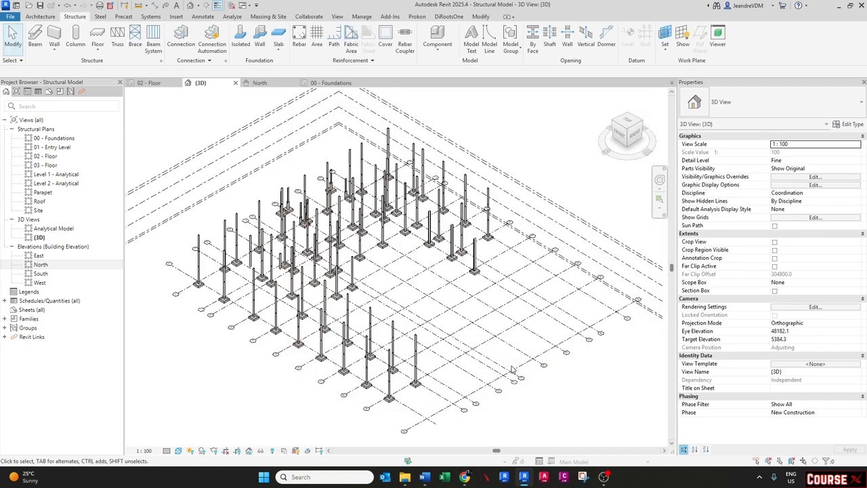
# - Hide the Levels and Grids annotation categories in the 3D view
pyautogui.moveTo(343, 323); pyautogui.dragTo(346, 326, button='middle')
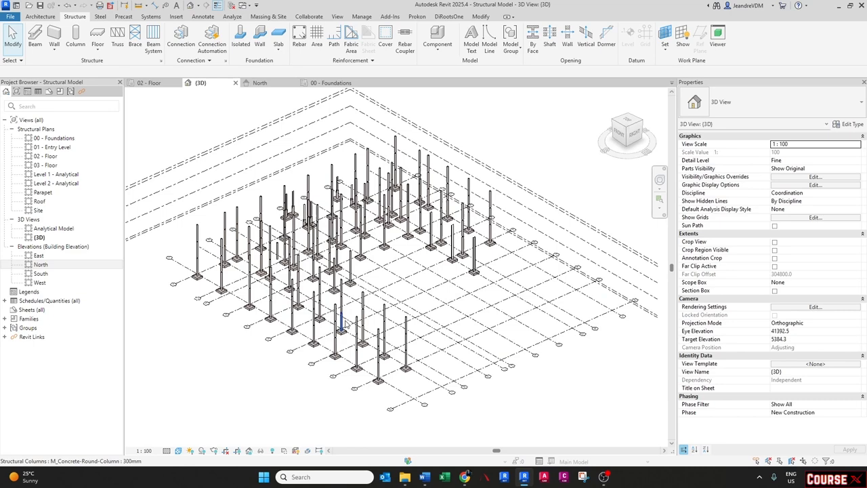
pyautogui.press('v')
pyautogui.press('g')
pyautogui.click(356, 124)
pyautogui.click(342, 230)
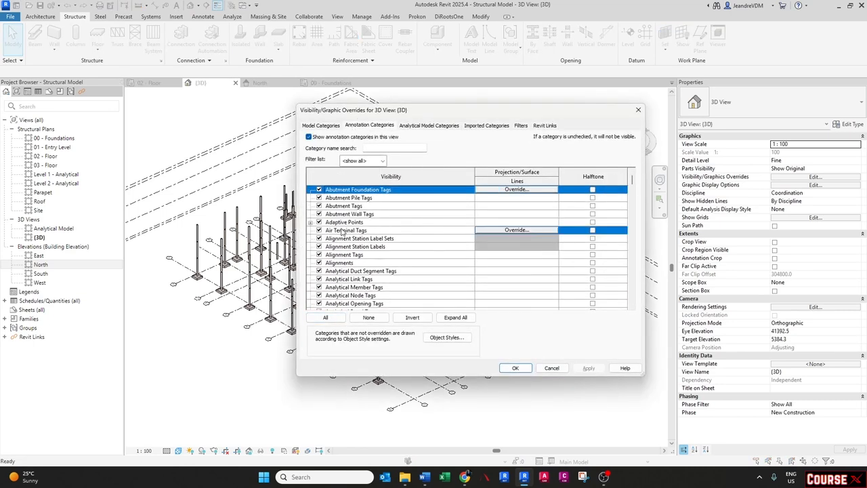
pyautogui.press('l')
pyautogui.scroll(-1, 343, 234)
pyautogui.click(320, 279)
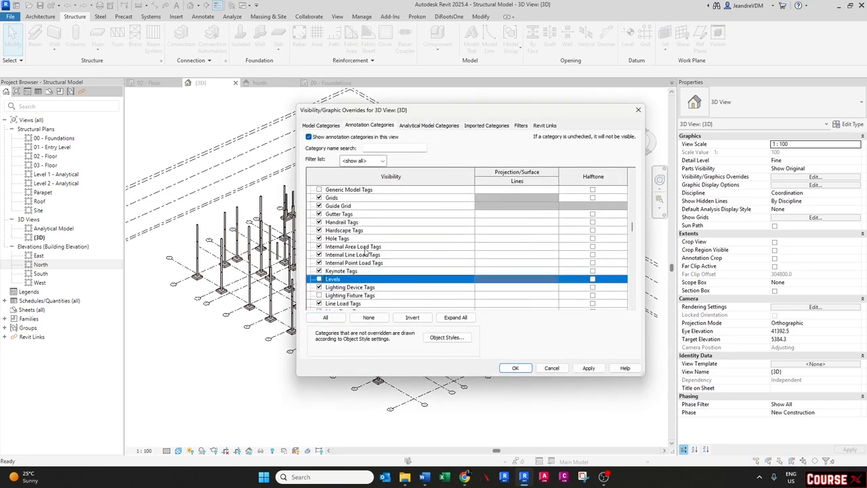
pyautogui.click(364, 248)
pyautogui.press('g')
pyautogui.press('r')
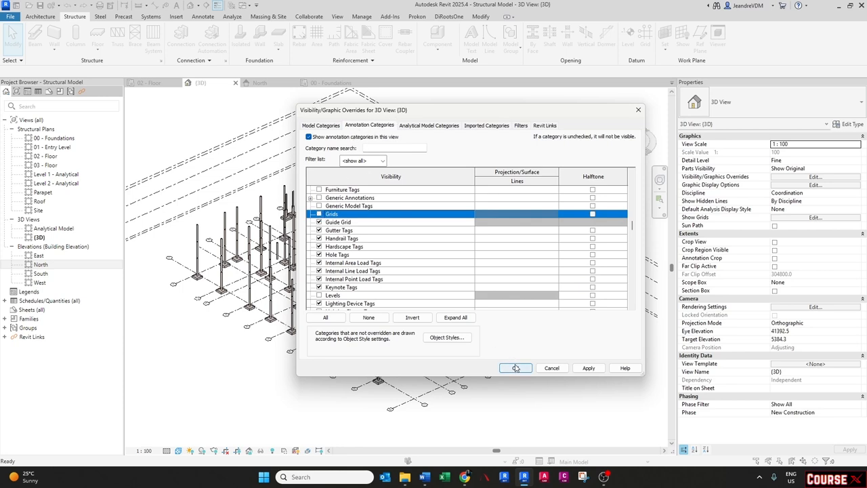
pyautogui.click(515, 368)
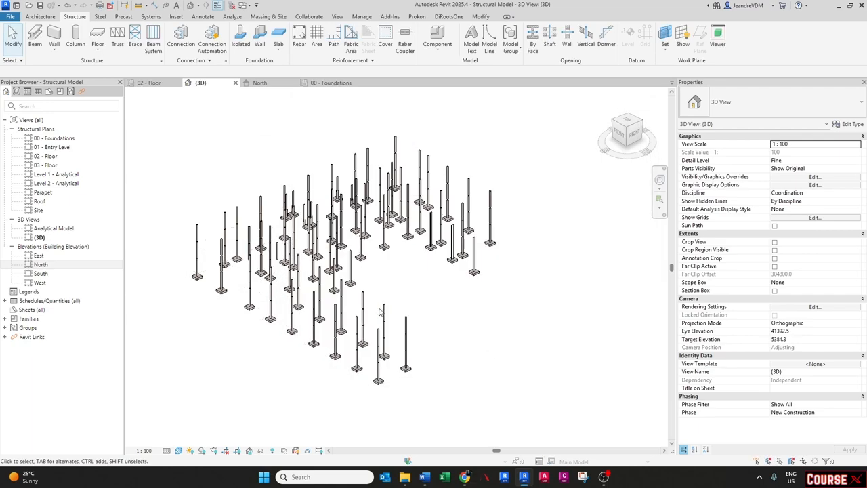
# - Inspect a corner footing and its column in the 3D view
pyautogui.scroll(3, 265, 222)
pyautogui.keyDown('shift'); pyautogui.moveTo(268, 219); pyautogui.dragTo(312, 276, button='middle'); pyautogui.keyUp('shift')
pyautogui.scroll(5, 311, 276)
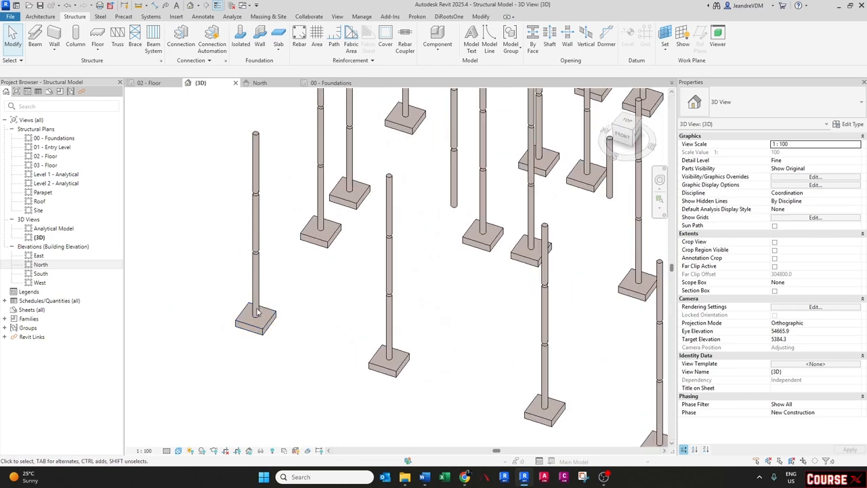
pyautogui.click(267, 322)
pyautogui.keyDown('shift'); pyautogui.moveTo(267, 322); pyautogui.dragTo(301, 287, button='middle'); pyautogui.keyUp('shift')
pyautogui.press('Escape')
pyautogui.click(257, 291)
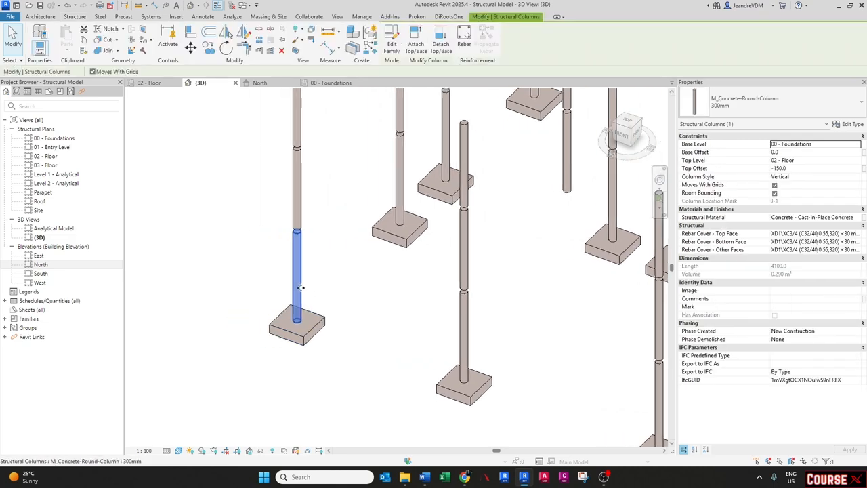
pyautogui.press('Escape')
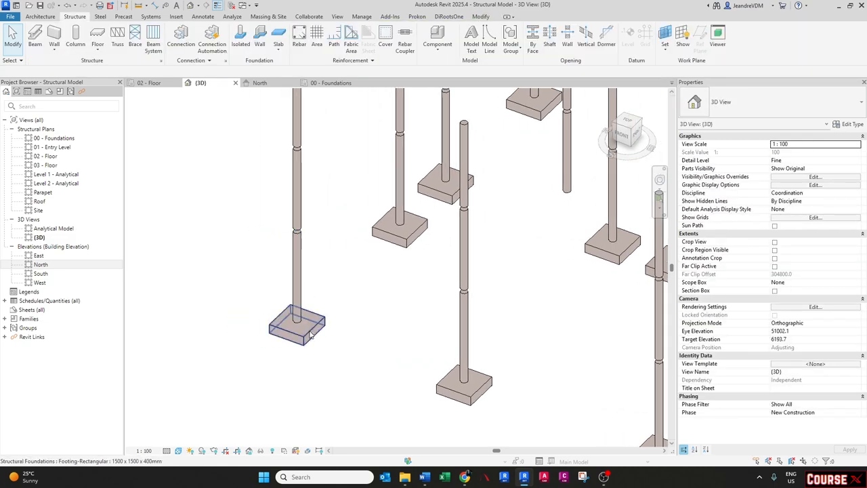
pyautogui.click(310, 334)
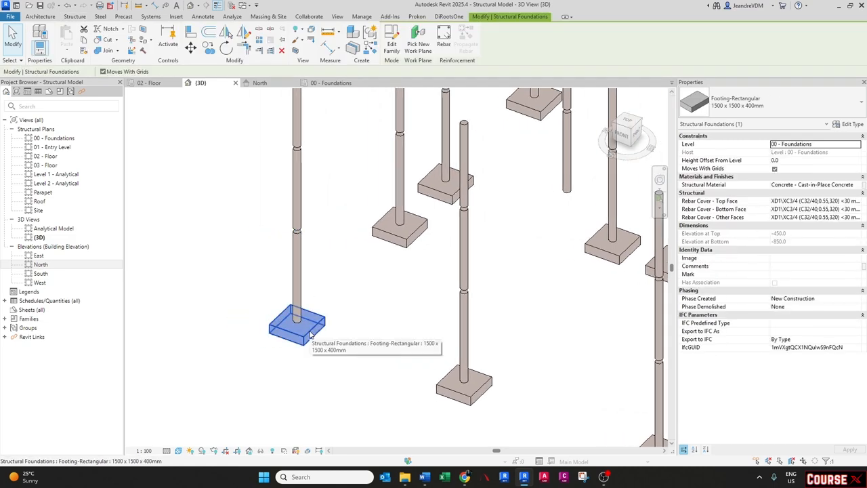
pyautogui.press('Escape')
# - Set the corner column's base offset to 300 and accept the footing warning
pyautogui.click(302, 298)
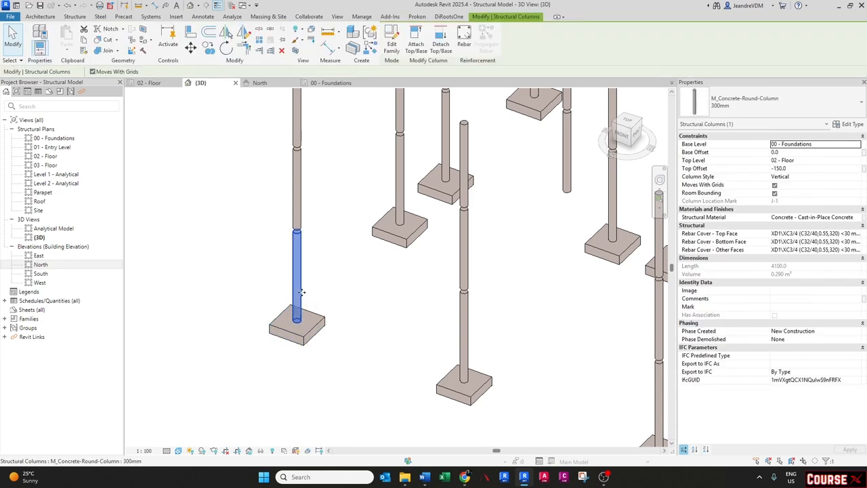
pyautogui.click(790, 153)
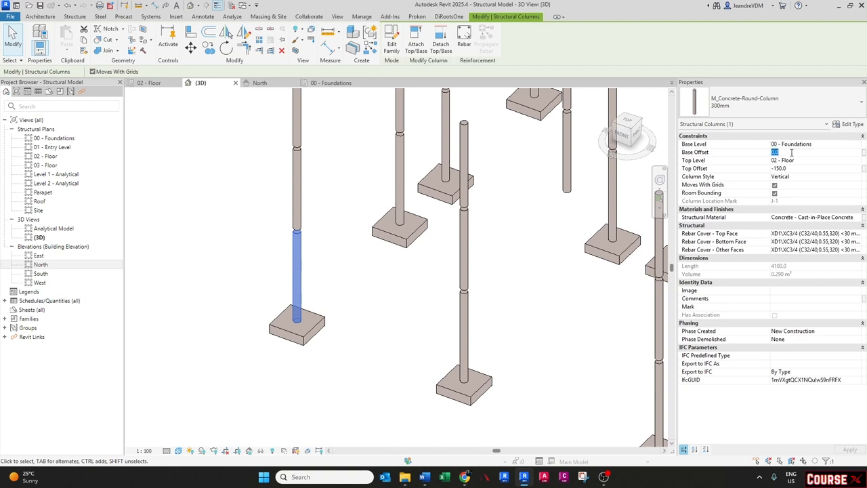
pyautogui.write('300')
pyautogui.press('Return')
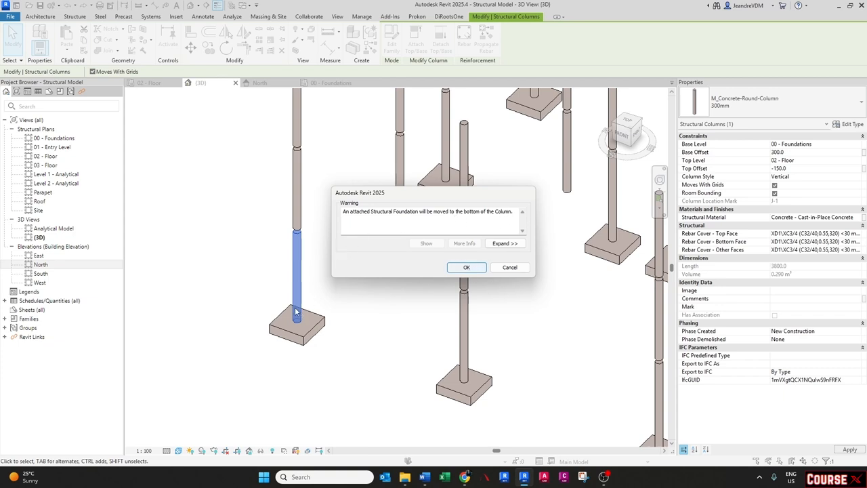
pyautogui.click(467, 268)
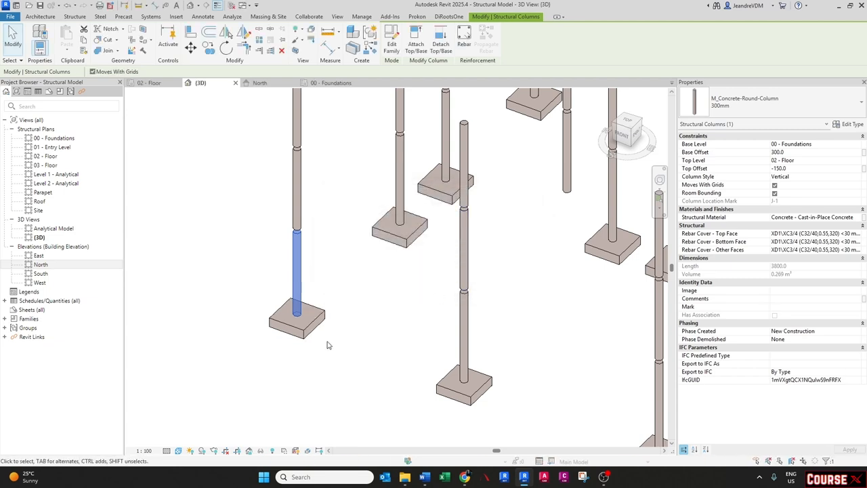
# - Inspect the corner footing's and column's properties in the 3D view
pyautogui.keyDown('shift'); pyautogui.moveTo(309, 359); pyautogui.dragTo(297, 333, button='middle'); pyautogui.keyUp('shift')
pyautogui.press('Escape')
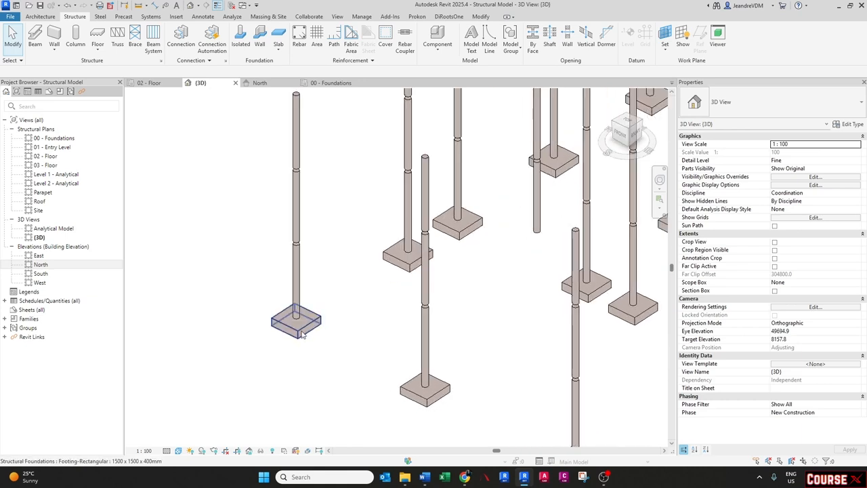
pyautogui.click(303, 334)
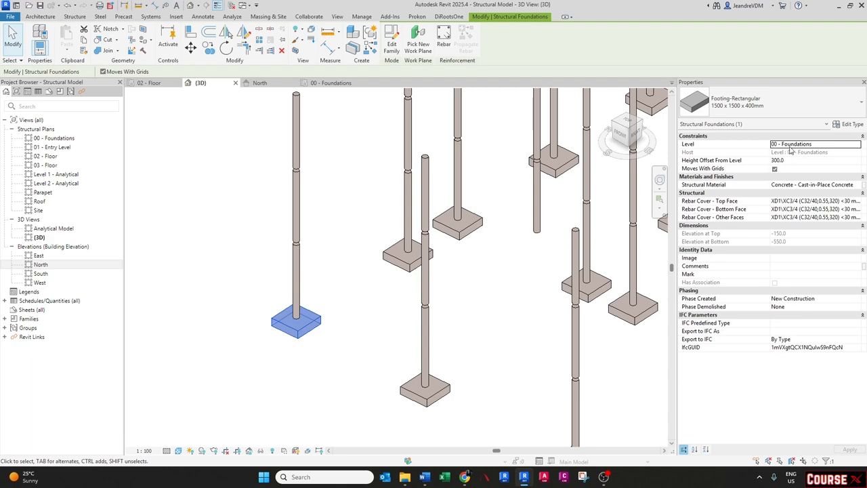
pyautogui.click(378, 277)
pyautogui.click(298, 274)
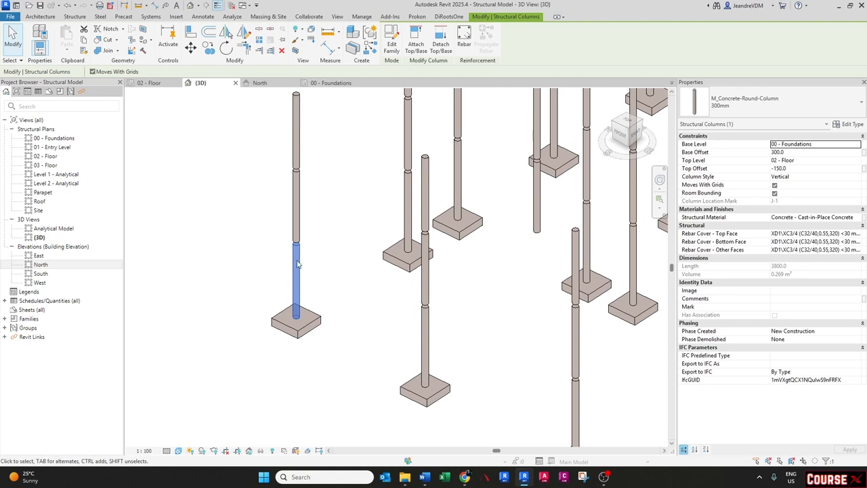
pyautogui.click(285, 270)
# - Review the columns and footings in 3D, then go back to the 00 - Foundations plan
pyautogui.scroll(-2, 284, 269)
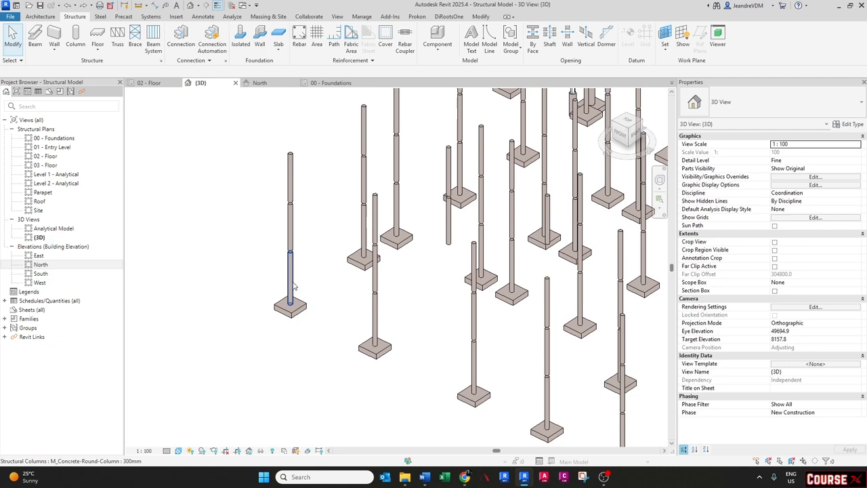
pyautogui.keyDown('shift'); pyautogui.moveTo(321, 289); pyautogui.dragTo(325, 325, button='middle'); pyautogui.keyUp('shift')
pyautogui.moveTo(342, 242); pyautogui.dragTo(283, 364, button='middle')
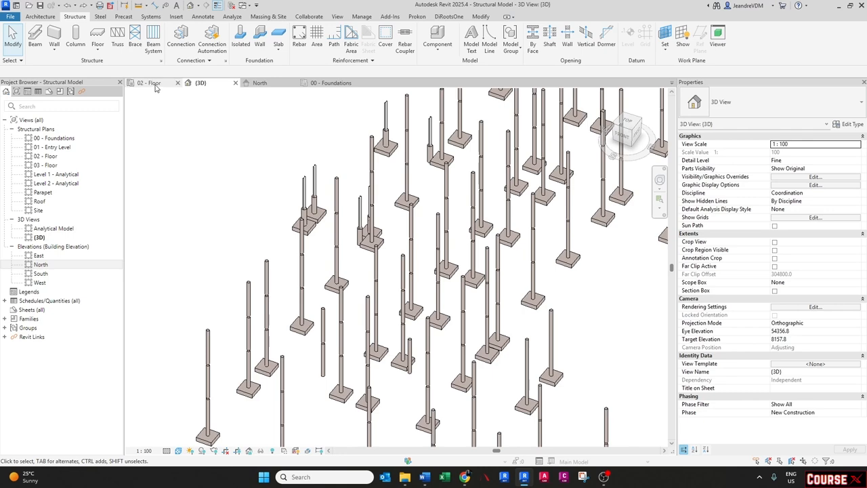
pyautogui.click(151, 83)
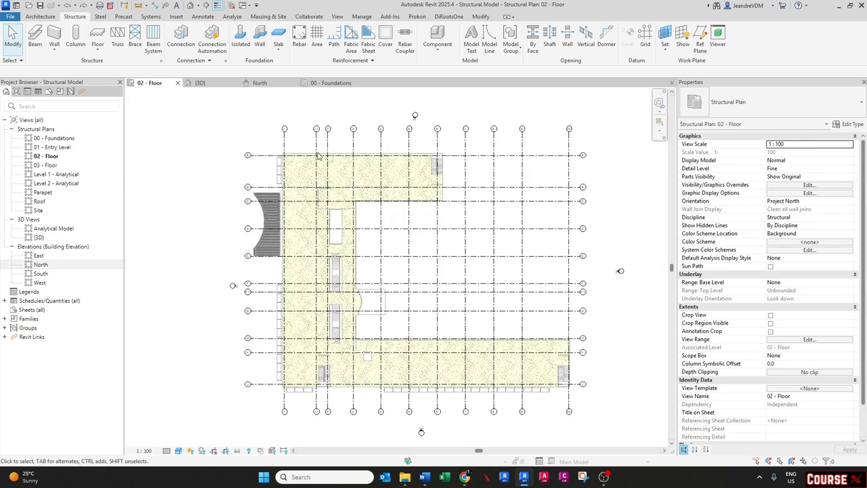
pyautogui.click(331, 82)
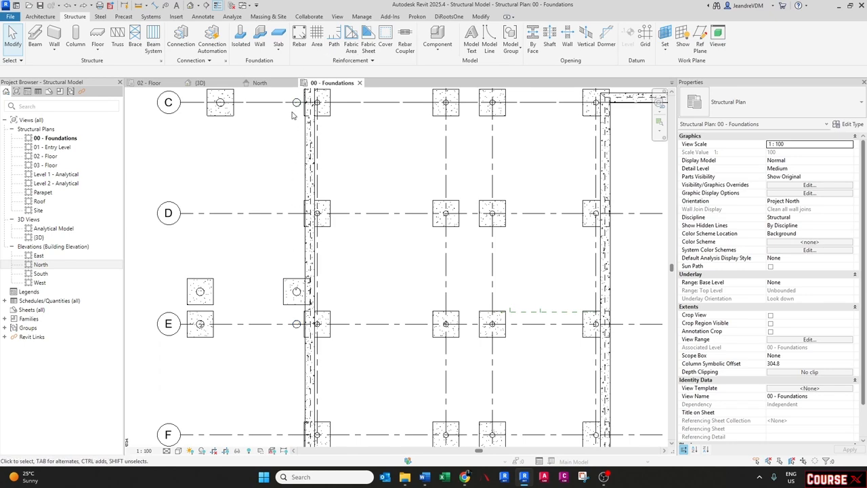
# - Copy the rectangular footing from its base point onto the column centre just to its left
pyautogui.scroll(-1, 280, 212)
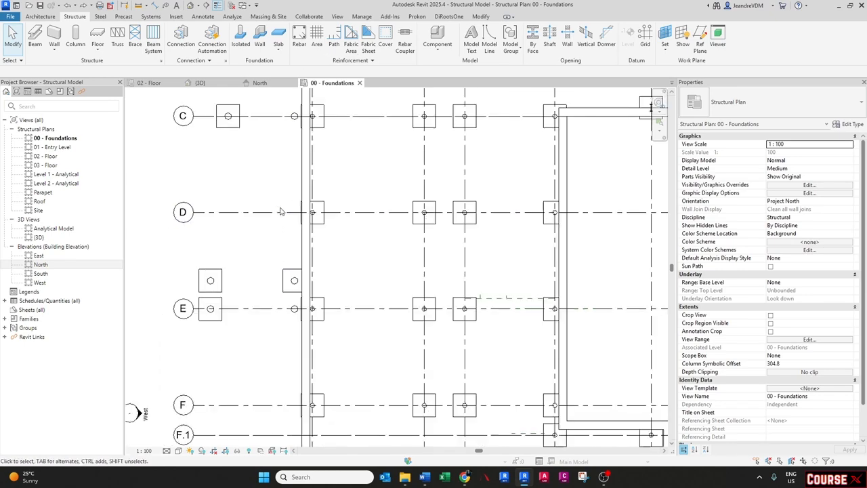
pyautogui.scroll(3, 296, 300)
pyautogui.scroll(2, 296, 300)
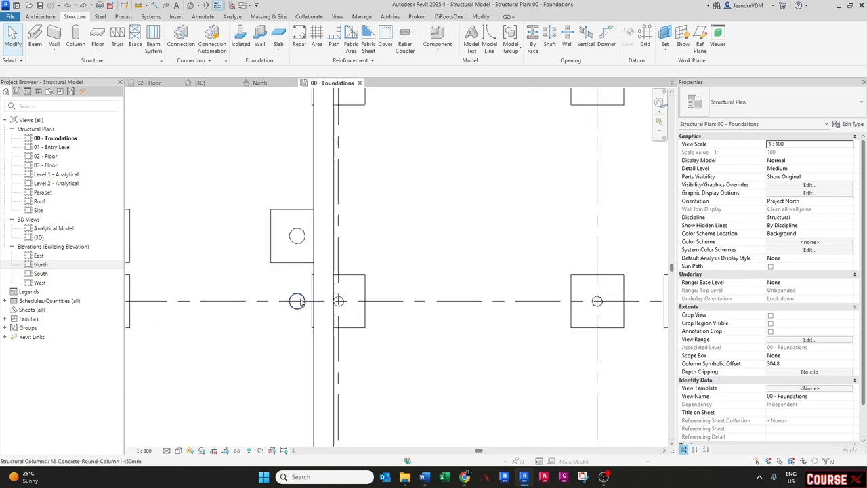
pyautogui.click(315, 321)
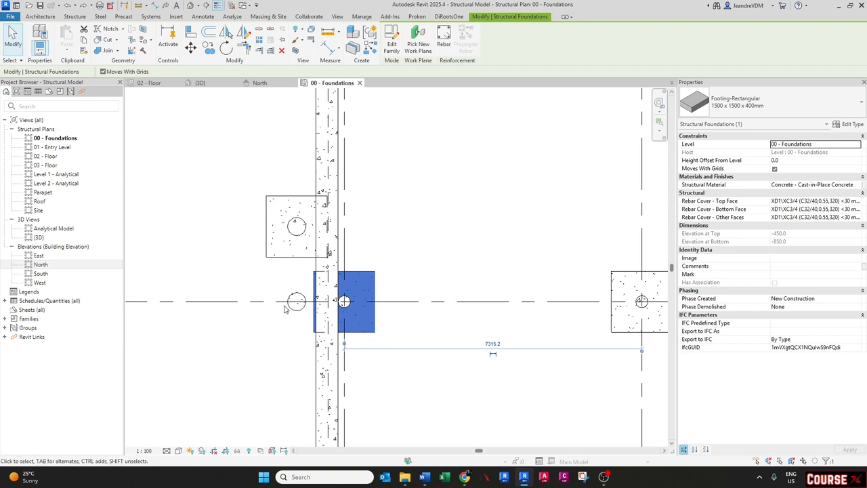
pyautogui.press('c')
pyautogui.press('o')
pyautogui.click(344, 301)
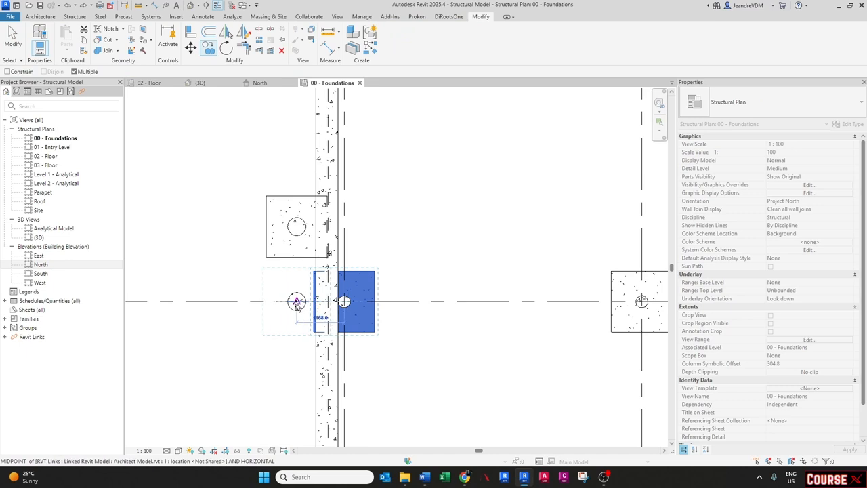
pyautogui.click(297, 303)
pyautogui.scroll(-3, 298, 308)
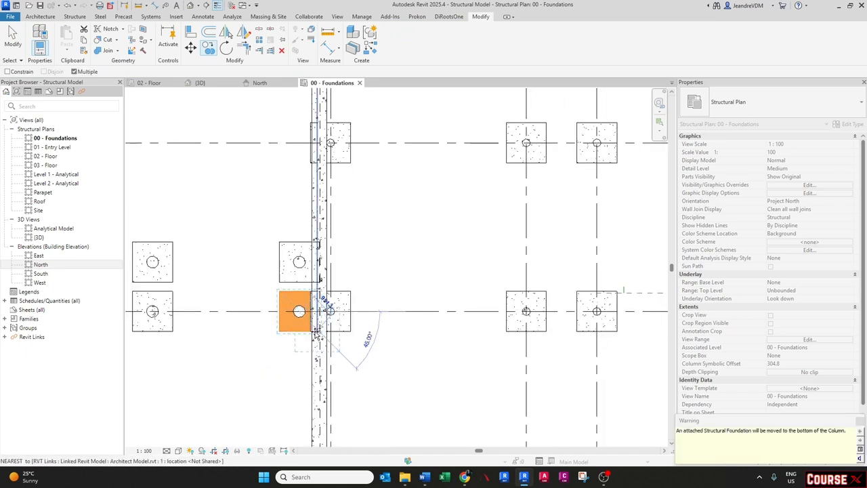
pyautogui.moveTo(397, 212); pyautogui.dragTo(394, 323, button='middle')
pyautogui.moveTo(308, 245); pyautogui.dragTo(322, 381, button='middle')
pyautogui.click(311, 221)
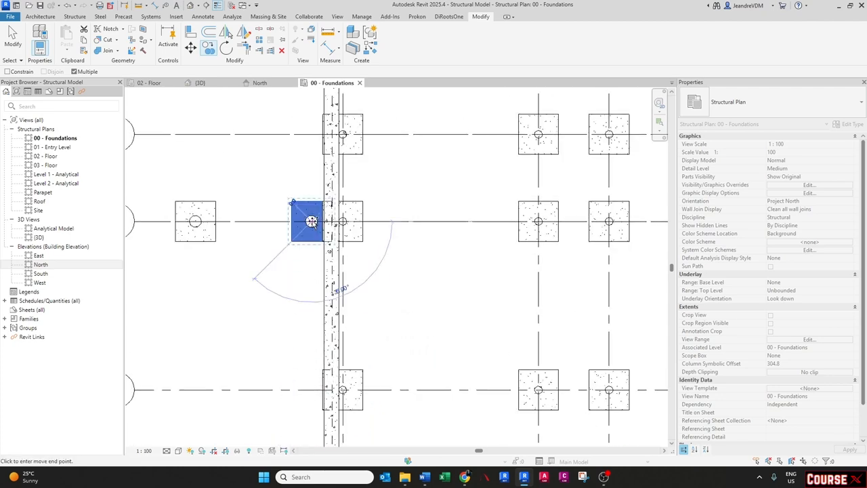
pyautogui.press('Escape')
pyautogui.press('Escape')
# - Check the copied footing's properties and measure the span from its left edge to the neighbouring footing's right edge
pyautogui.scroll(-3, 319, 251)
pyautogui.scroll(4, 310, 291)
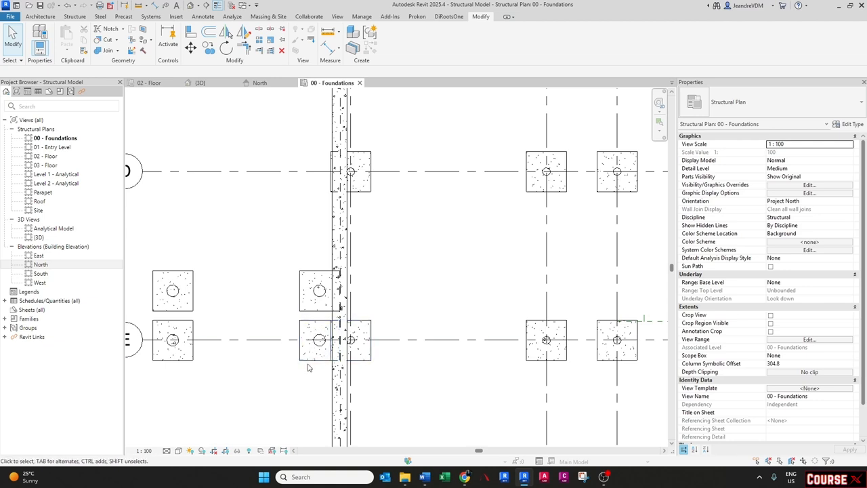
pyautogui.click(310, 365)
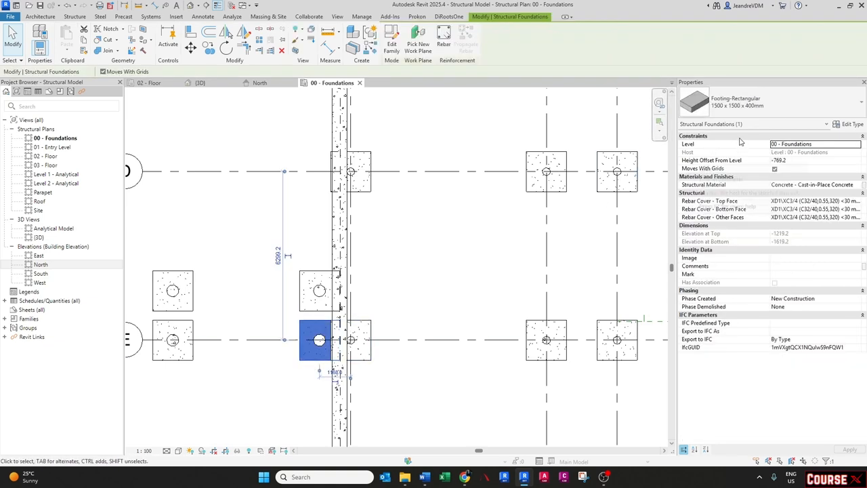
pyautogui.scroll(2, 296, 374)
pyautogui.press('Escape')
pyautogui.moveTo(409, 340); pyautogui.dragTo(357, 346, button='middle')
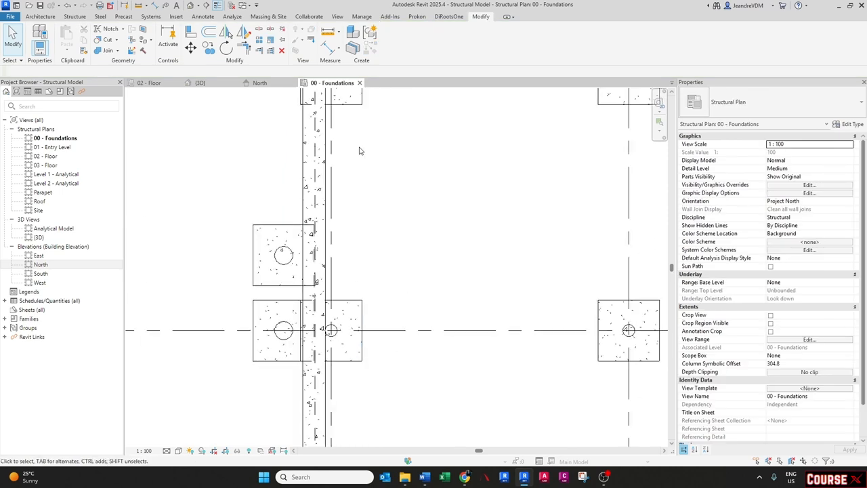
pyautogui.click(328, 31)
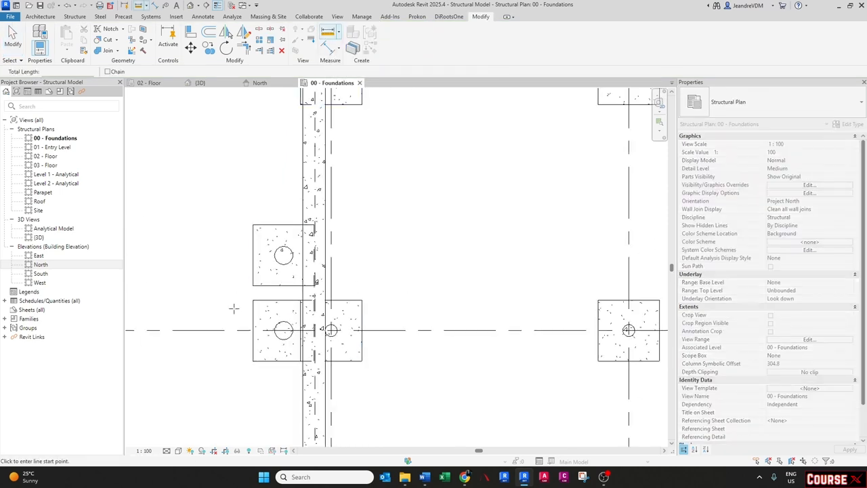
pyautogui.click(253, 300)
pyautogui.click(361, 300)
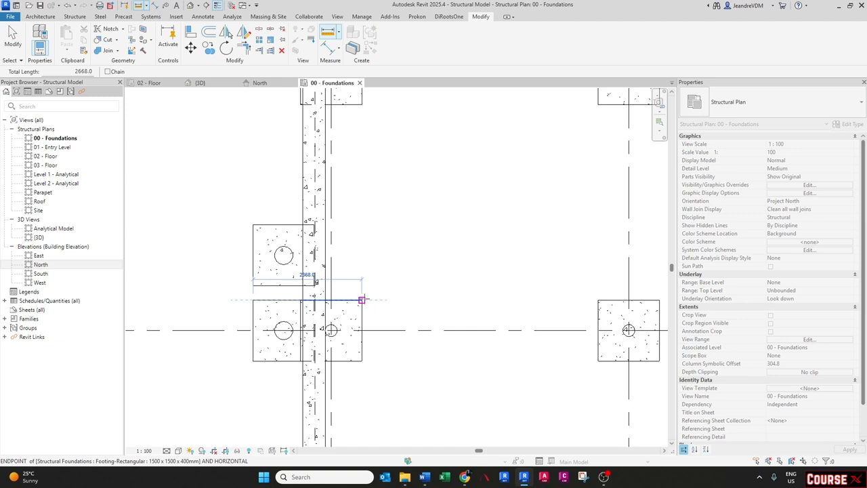
pyautogui.scroll(2, 361, 299)
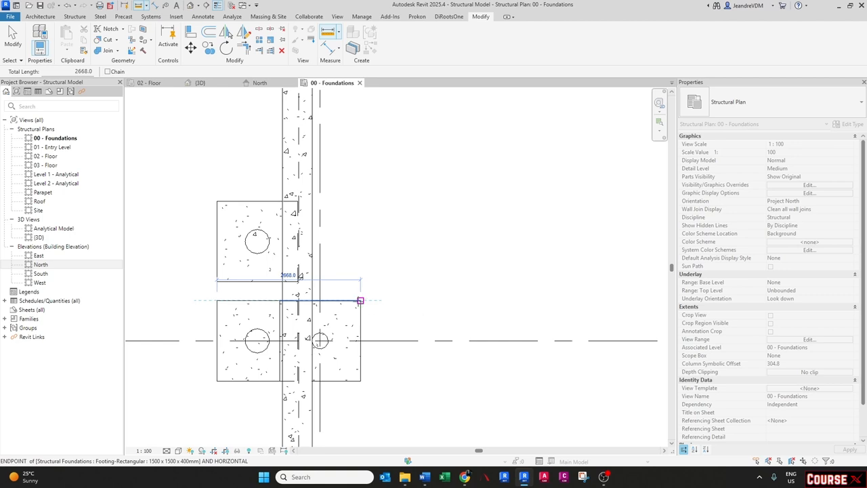
pyautogui.press('Escape')
pyautogui.press('Escape')
# - Duplicate the copied footing's type as 2700 x 1500 x 400mm 2 with a length of 2700
pyautogui.click(257, 346)
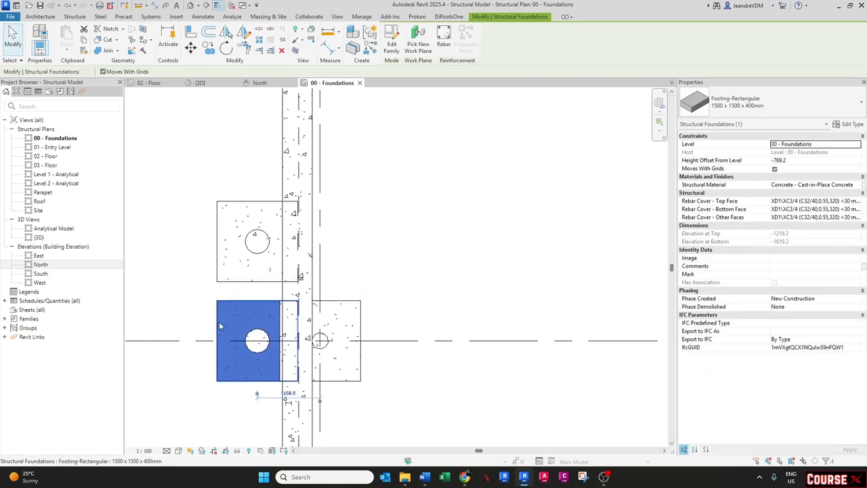
pyautogui.click(847, 125)
pyautogui.click(463, 133)
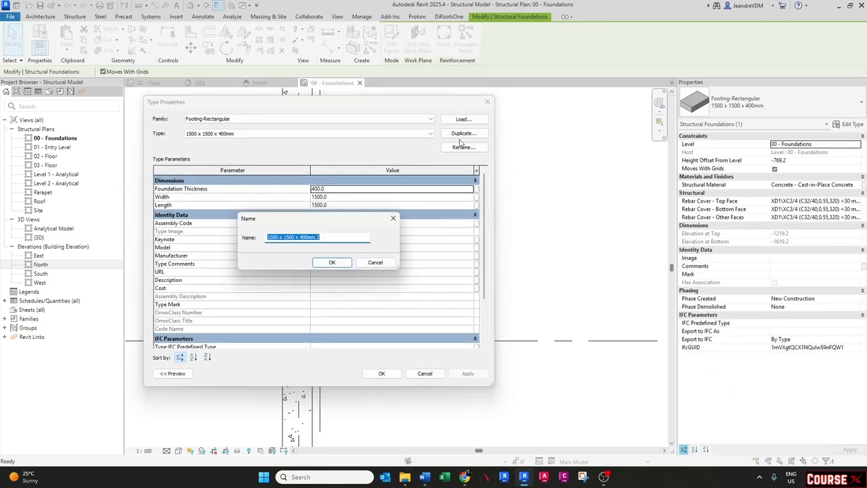
pyautogui.doubleClick(277, 237)
pyautogui.write('27')
pyautogui.press('Return')
pyautogui.click(351, 205)
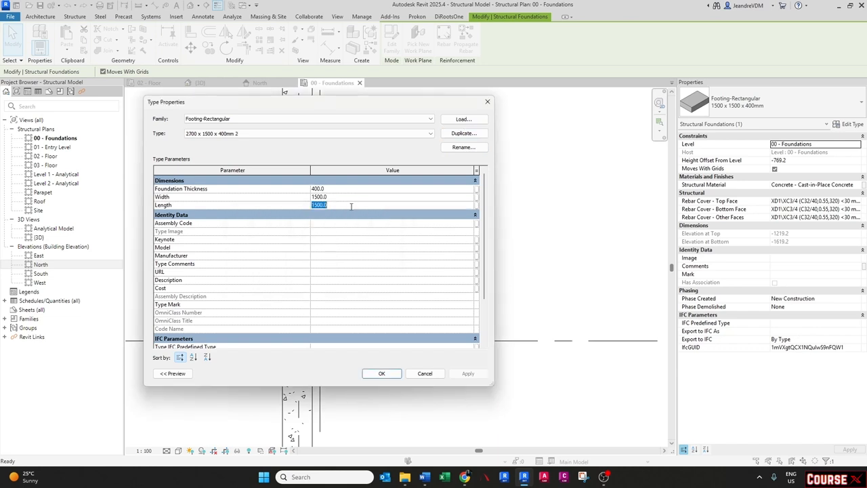
pyautogui.click(339, 197)
pyautogui.click(380, 373)
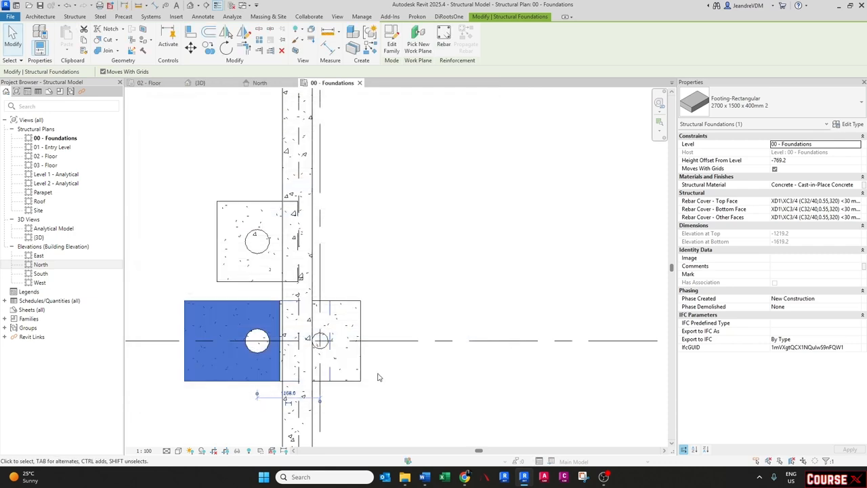
# - Align the enlarged footing's right edge with the right edge of the neighbouring footing
pyautogui.click(184, 310)
pyautogui.click(227, 313)
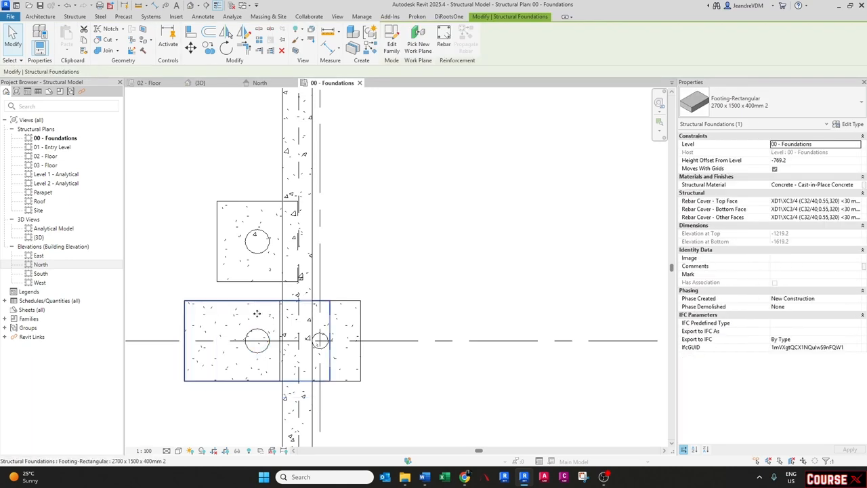
pyautogui.click(225, 301)
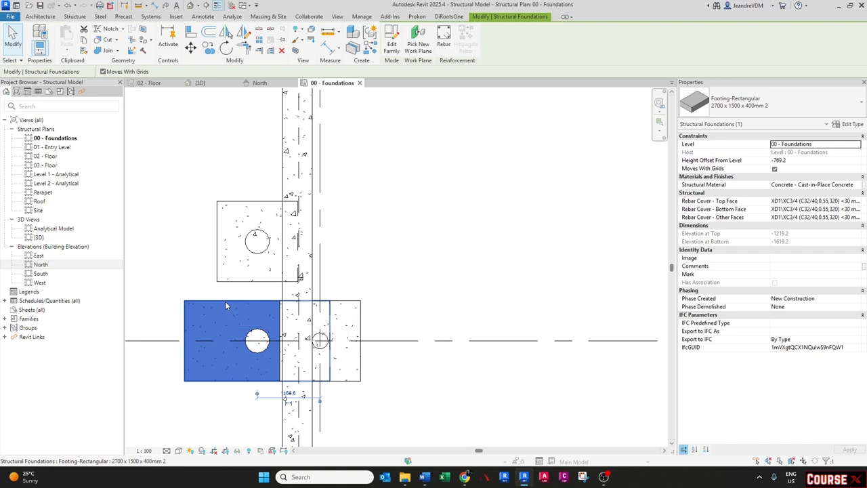
pyautogui.press('Escape')
pyautogui.press('a')
pyautogui.press('l')
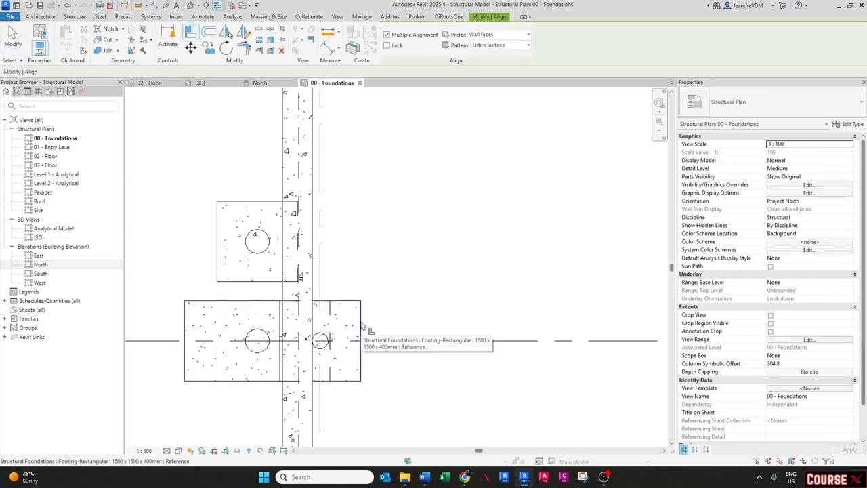
pyautogui.click(361, 325)
pyautogui.click(332, 313)
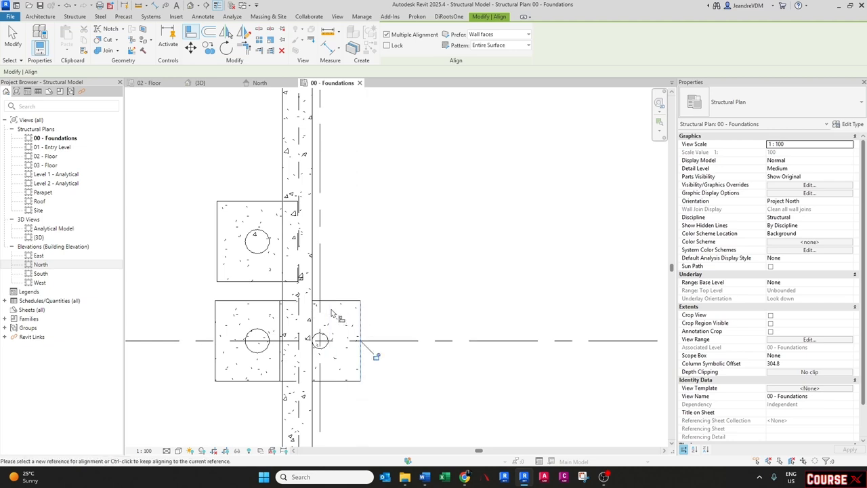
pyautogui.press('Escape')
pyautogui.click(357, 319)
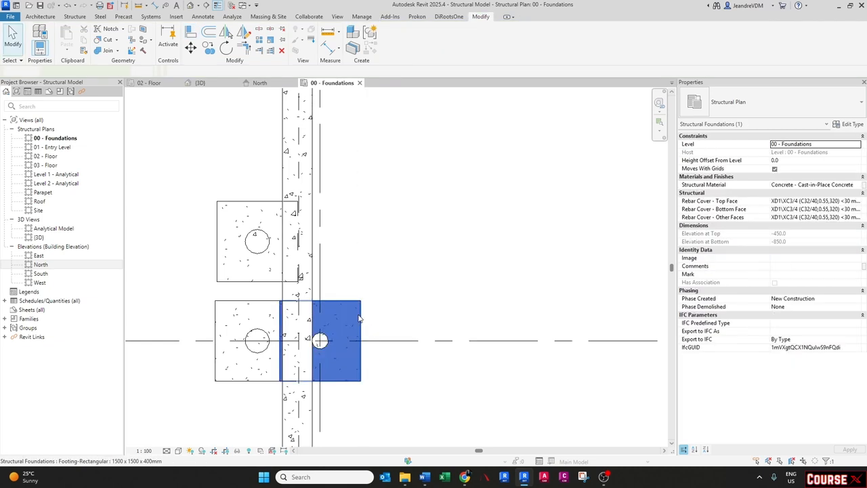
pyautogui.press('Escape')
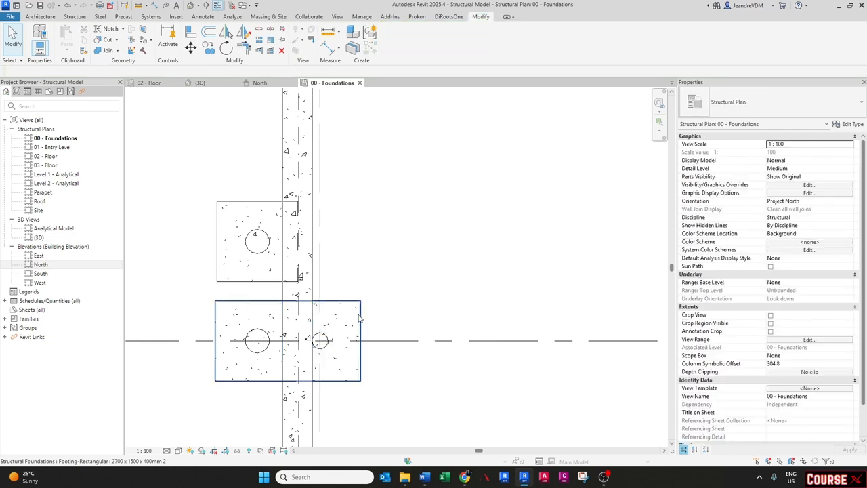
# - Dimension the combined footing from its left edge through both column centres to its right edge
pyautogui.moveTo(265, 365); pyautogui.dragTo(266, 336, button='middle')
pyautogui.press('d')
pyautogui.press('i')
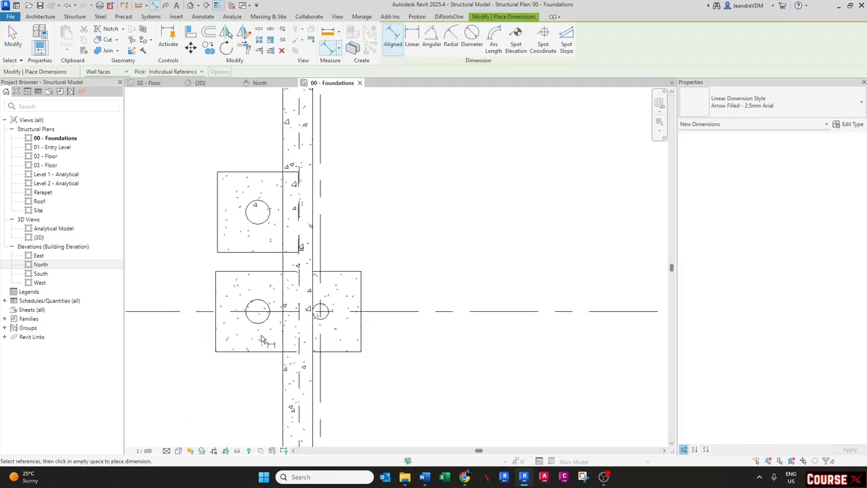
pyautogui.click(216, 324)
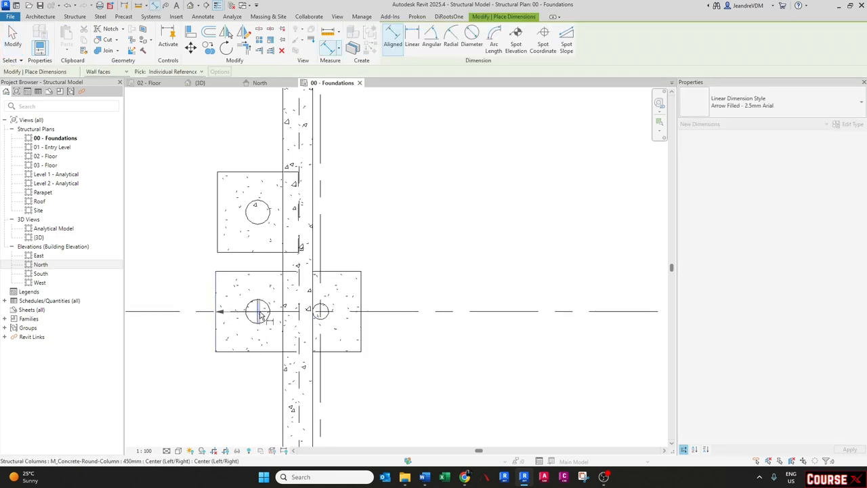
pyautogui.click(320, 315)
pyautogui.click(361, 342)
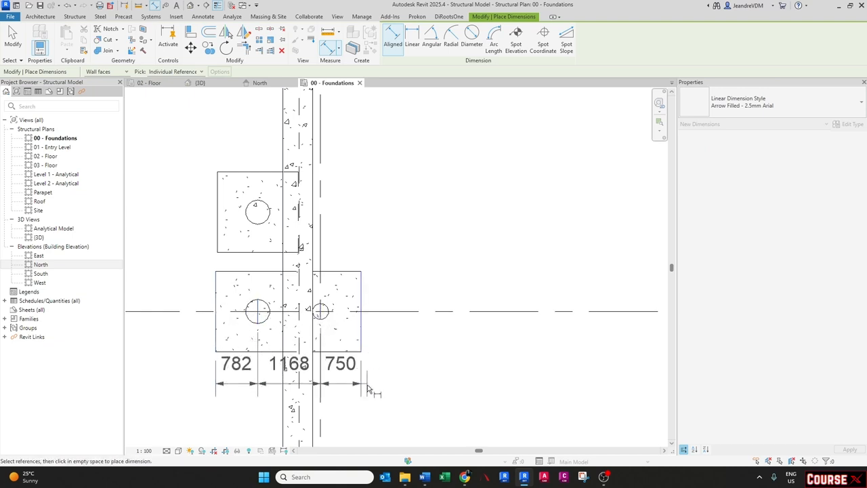
pyautogui.moveTo(367, 410); pyautogui.dragTo(349, 331, button='middle')
pyautogui.click(352, 343)
pyautogui.press('Escape')
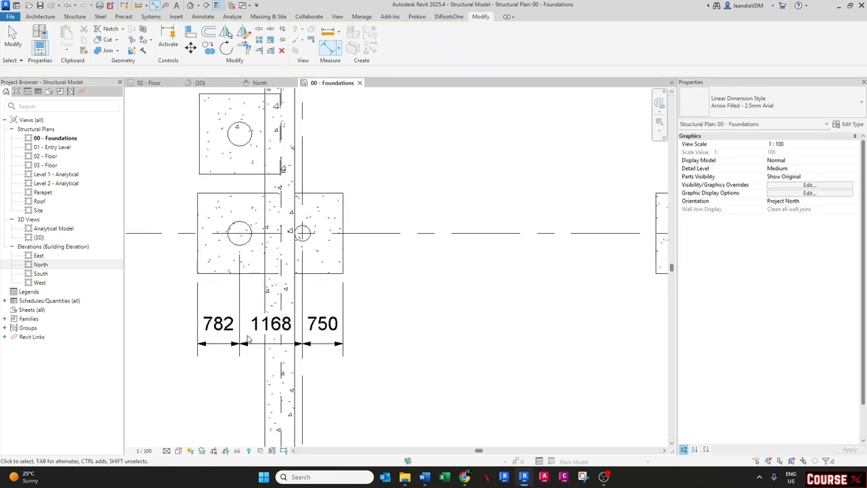
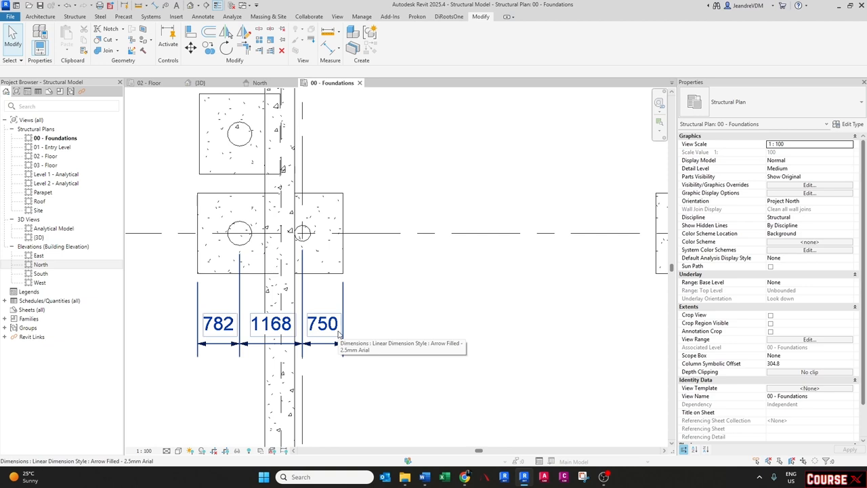
# - Set the selected combined footing's right overhang dimension to 766 mm
pyautogui.click(332, 273)
pyautogui.click(321, 326)
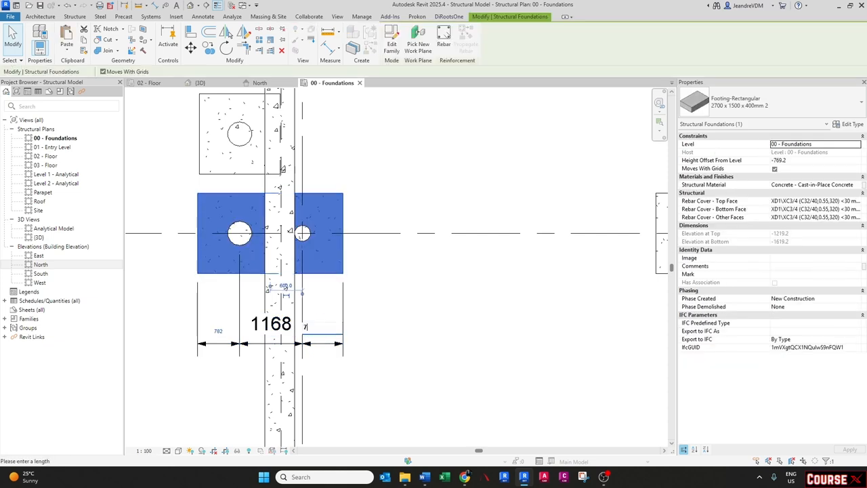
pyautogui.press('Return')
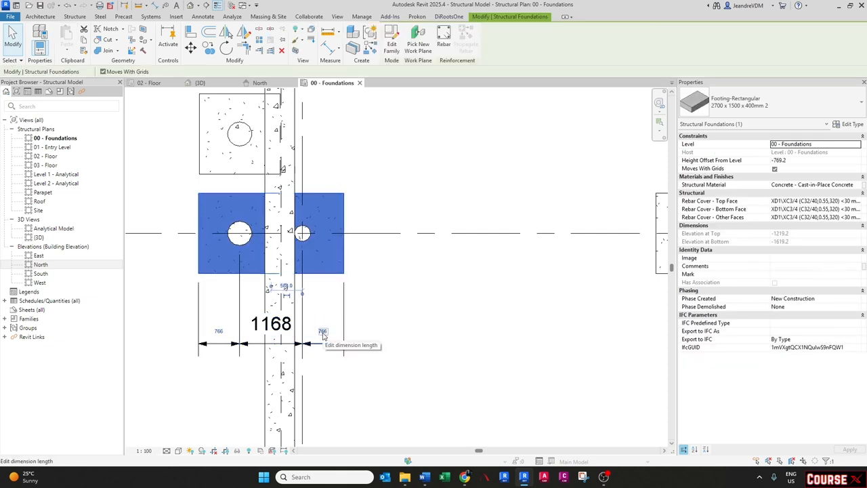
pyautogui.press('Escape')
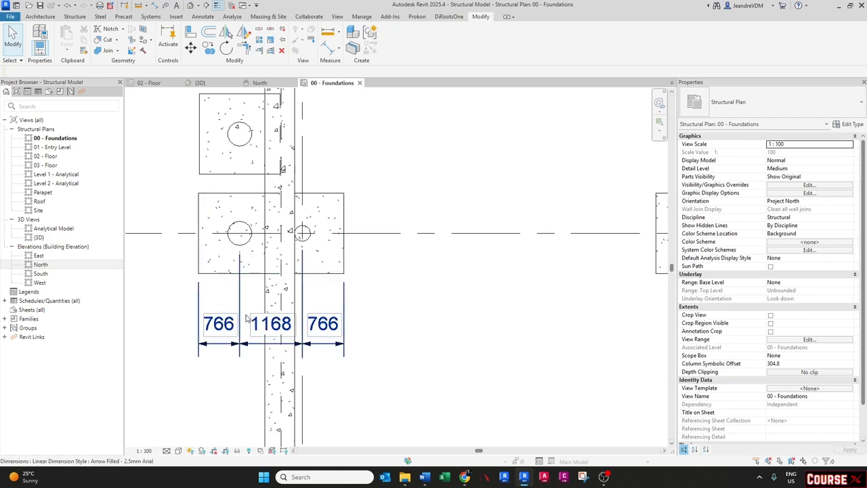
# - Delete the overhang dimension string below the combined footing
pyautogui.scroll(-2, 344, 344)
pyautogui.click(334, 337)
pyautogui.press('Delete')
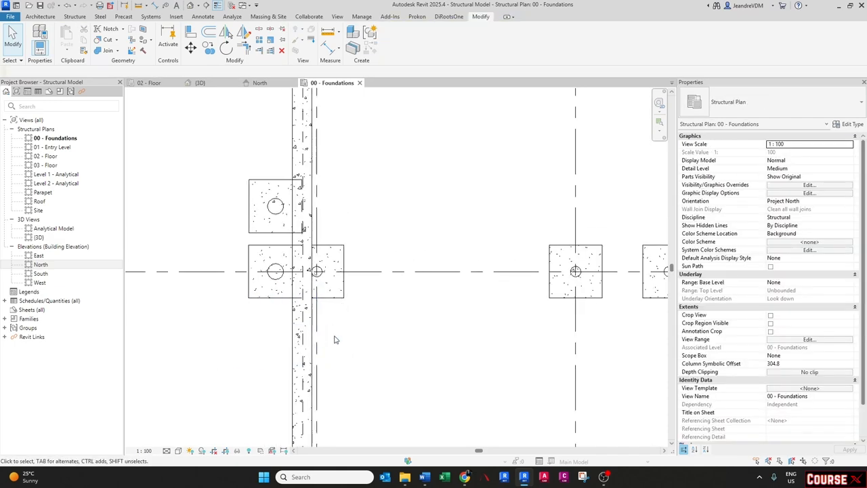
# - Copy the 2700 x 1500 combined footing from grid E to the matching column pair on a grid line above
pyautogui.scroll(-5, 333, 338)
pyautogui.moveTo(300, 176); pyautogui.dragTo(300, 207, button='middle')
pyautogui.scroll(4, 326, 194)
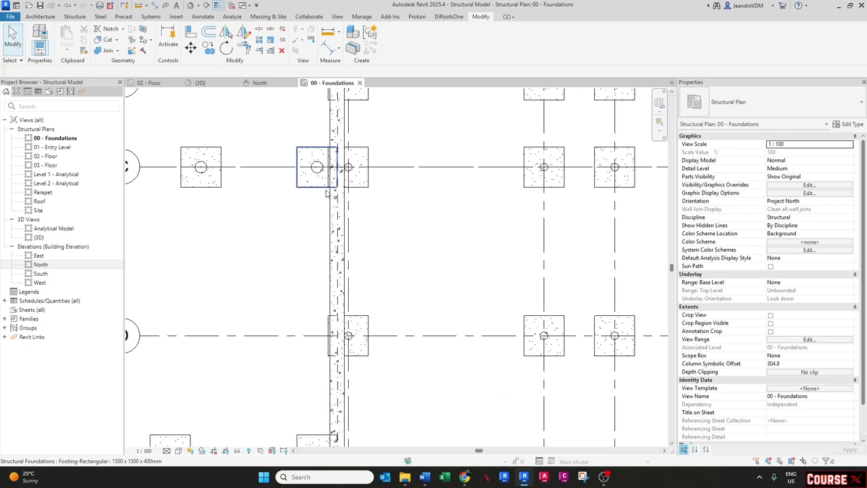
pyautogui.click(318, 191)
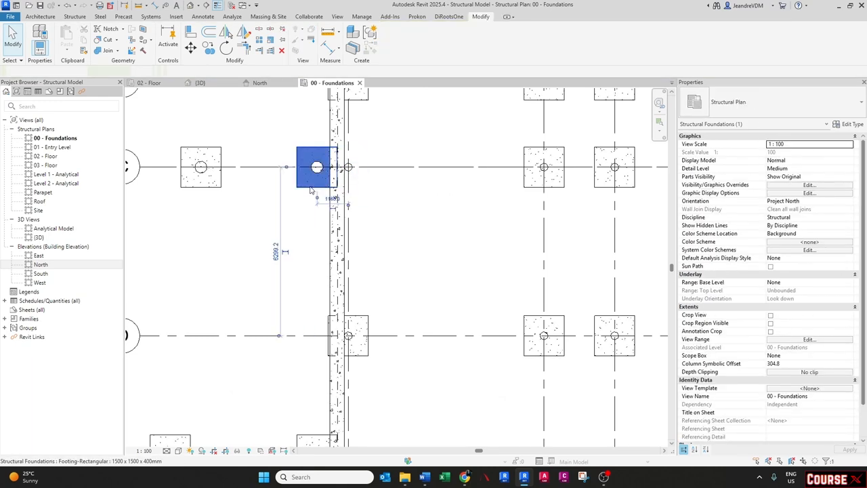
pyautogui.scroll(-3, 310, 191)
pyautogui.click(318, 403)
pyautogui.scroll(3, 313, 407)
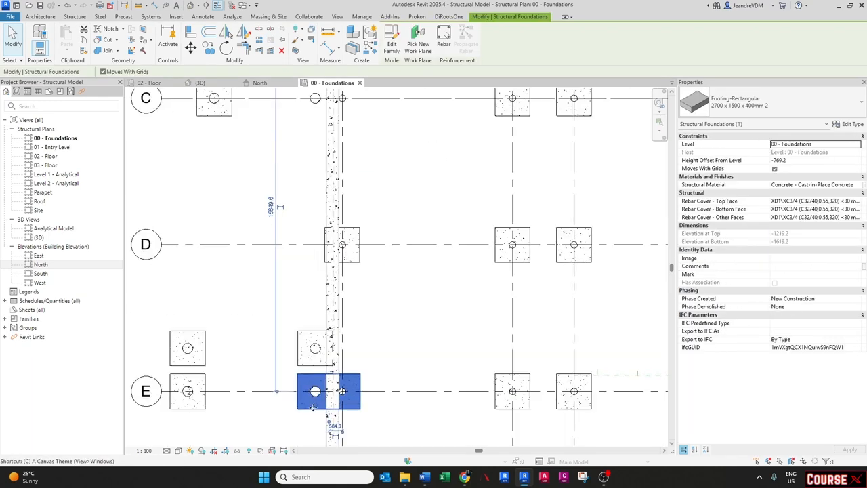
pyautogui.press('c')
pyautogui.press('o')
pyautogui.click(315, 391)
pyautogui.moveTo(315, 108); pyautogui.dragTo(316, 237, button='middle')
pyautogui.scroll(3, 320, 225)
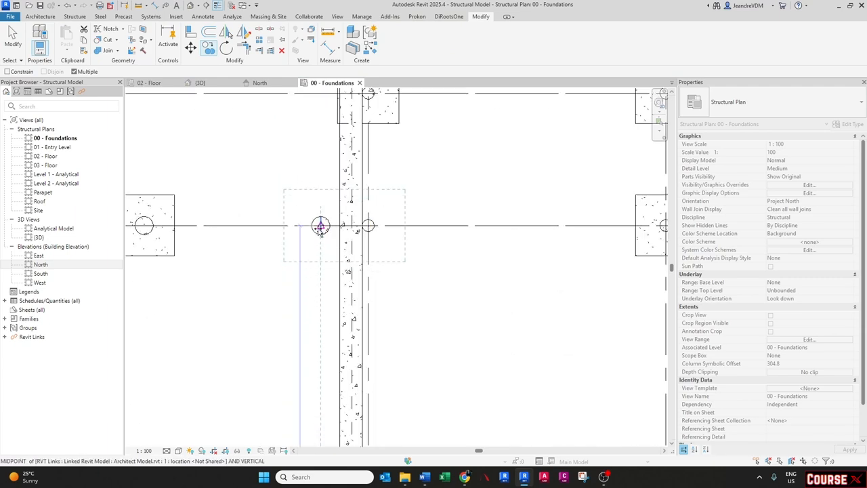
pyautogui.click(320, 226)
pyautogui.press('Escape')
# - Review the footing layout across all grids in the foundations plan
pyautogui.scroll(-6, 315, 233)
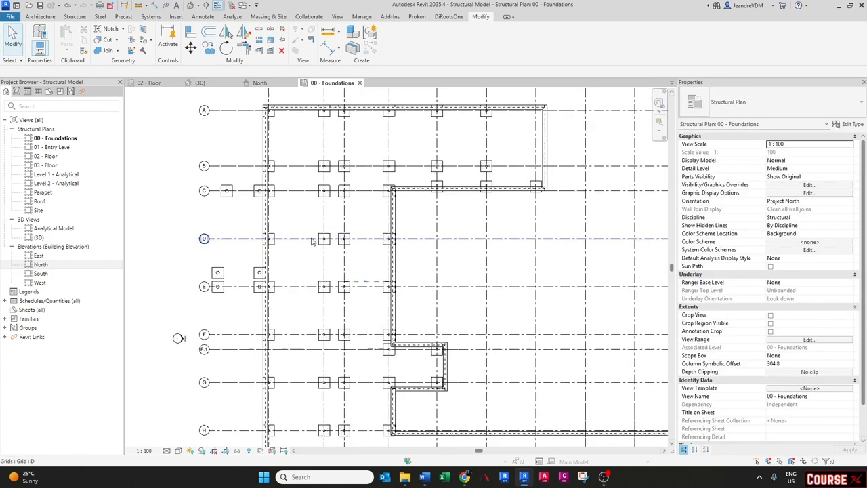
pyautogui.scroll(-1, 312, 241)
pyautogui.moveTo(336, 294); pyautogui.dragTo(286, 237, button='middle')
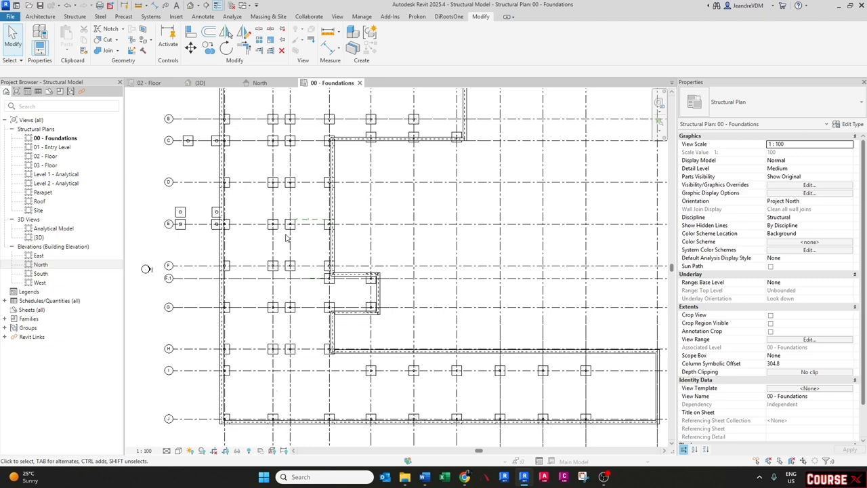
pyautogui.scroll(-3, 285, 237)
pyautogui.scroll(2, 309, 279)
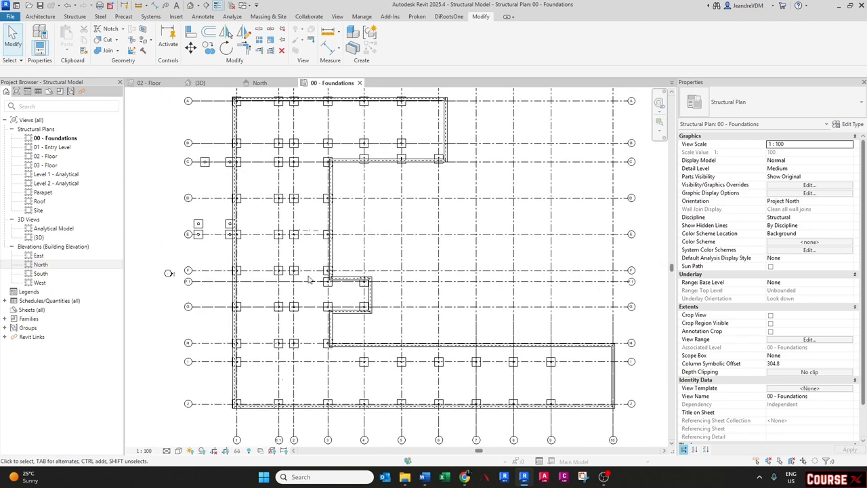
pyautogui.scroll(-1, 324, 265)
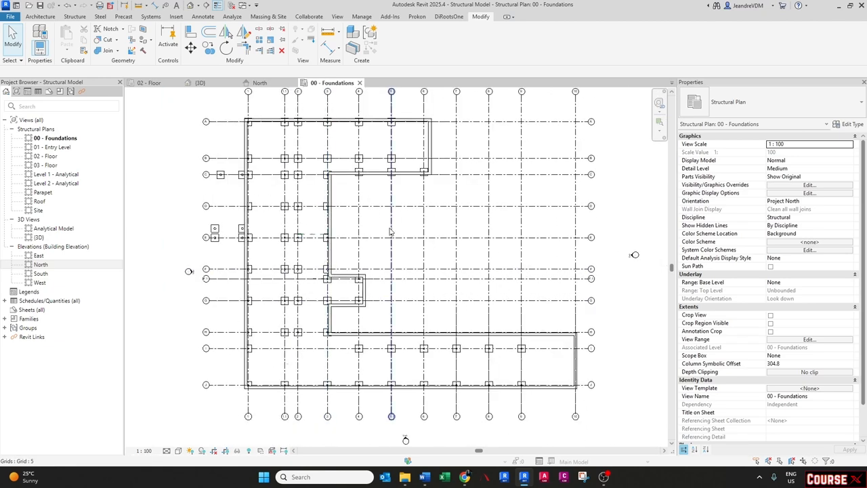
pyautogui.moveTo(633, 252); pyautogui.dragTo(607, 263, button='middle')
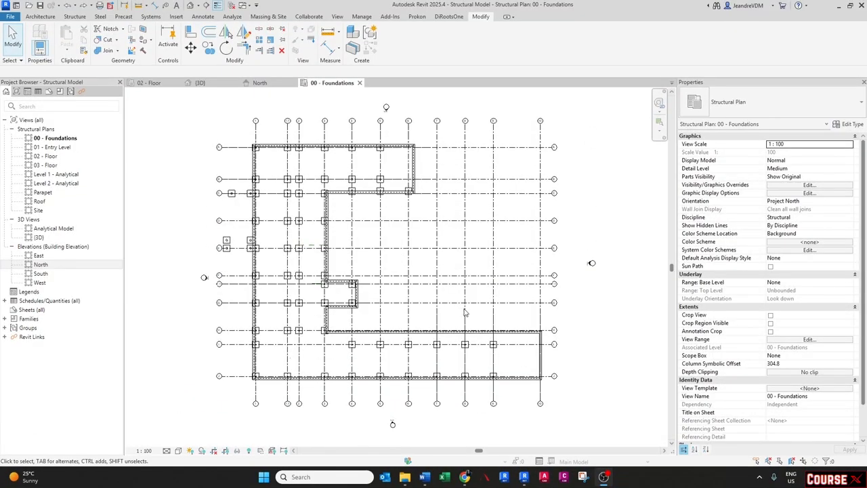
# - In the 3D view, turn on visibility of the linked Architect Model.rvt
pyautogui.click(199, 83)
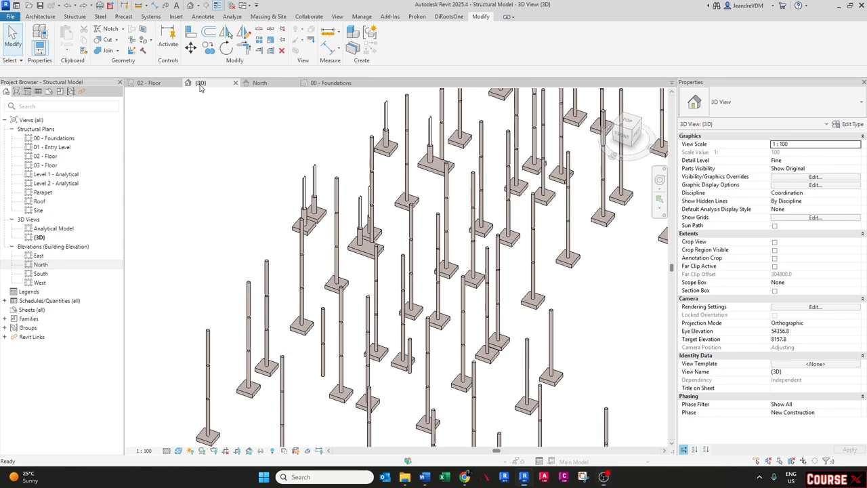
pyautogui.scroll(-2, 452, 318)
pyautogui.moveTo(369, 245); pyautogui.dragTo(342, 222, button='middle')
pyautogui.press('v')
pyautogui.press('g')
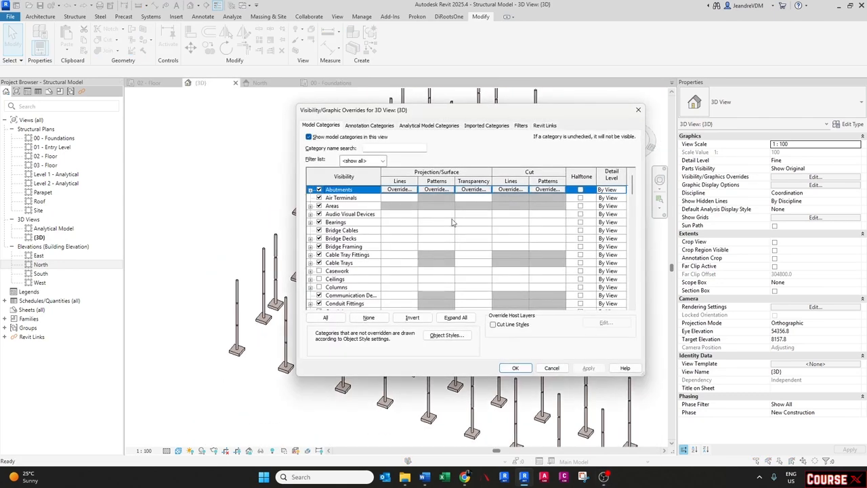
pyautogui.click(545, 126)
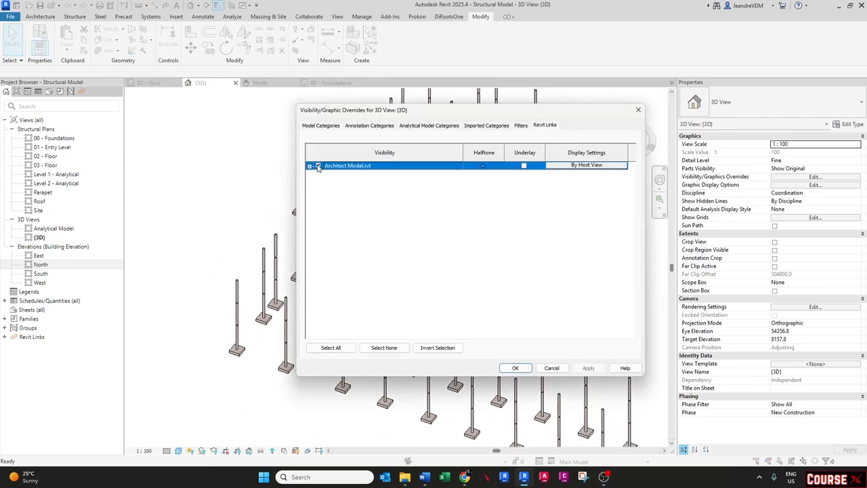
pyautogui.click(515, 368)
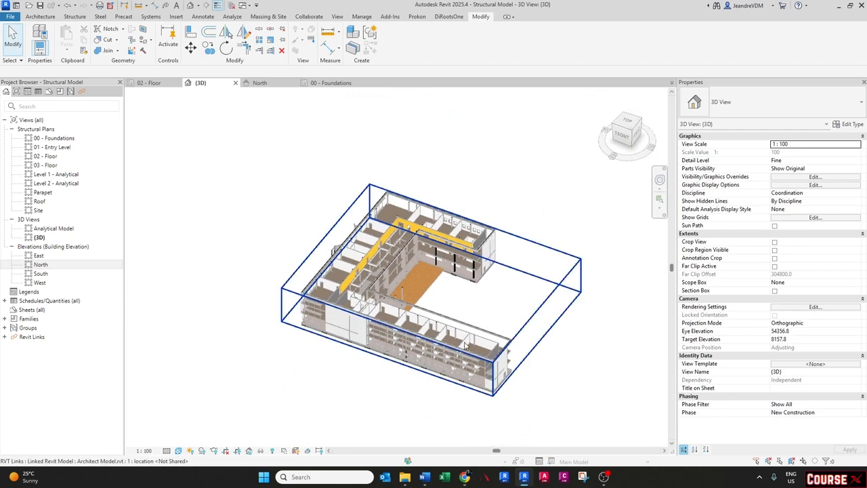
# - Zoom in on the linked building's corner and select its walls to inspect their properties
pyautogui.scroll(5, 427, 366)
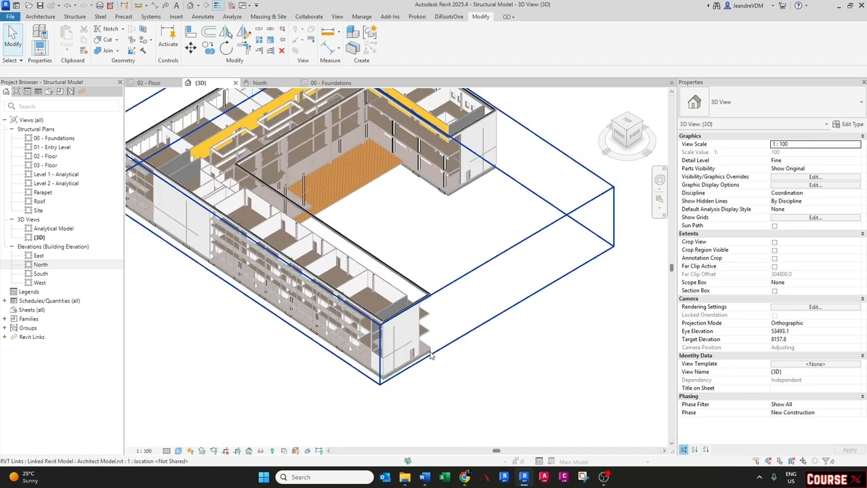
pyautogui.moveTo(420, 361)
pyautogui.mouseDown(button='middle')
pyautogui.moveTo(425, 383)
pyautogui.moveTo(420, 366)
pyautogui.mouseUp(button='middle')
pyautogui.scroll(3, 454, 184)
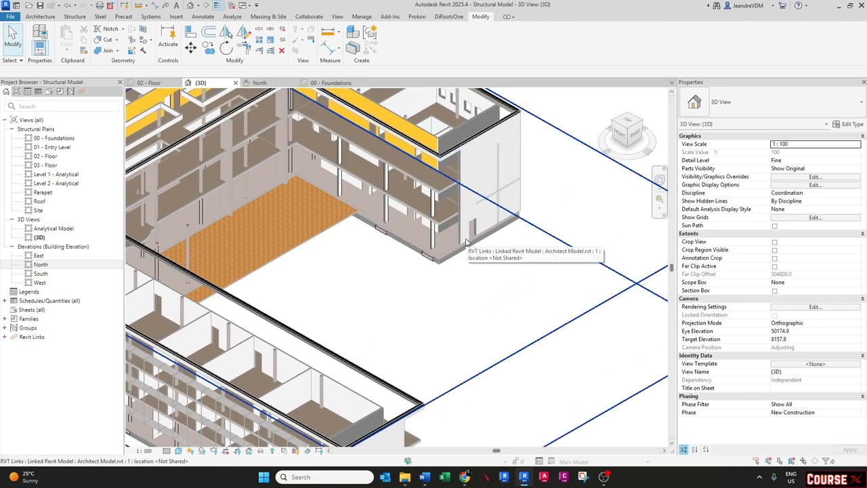
pyautogui.scroll(-4, 466, 242)
pyautogui.scroll(5, 456, 333)
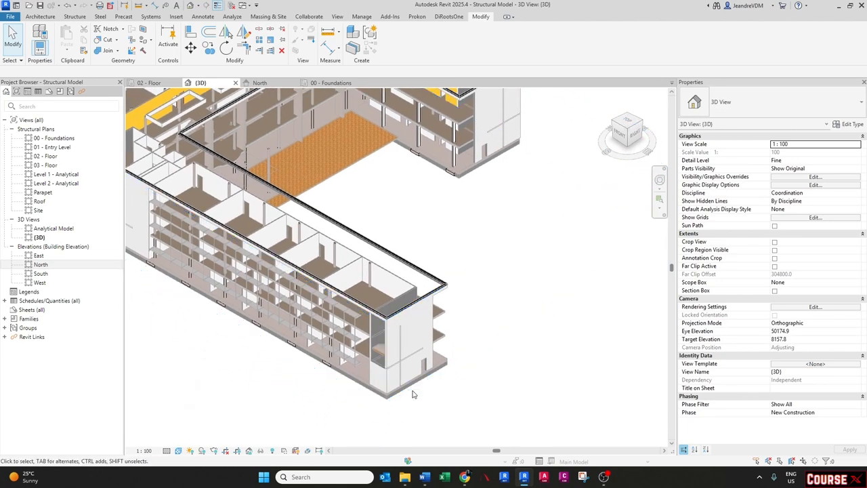
pyautogui.scroll(2, 411, 396)
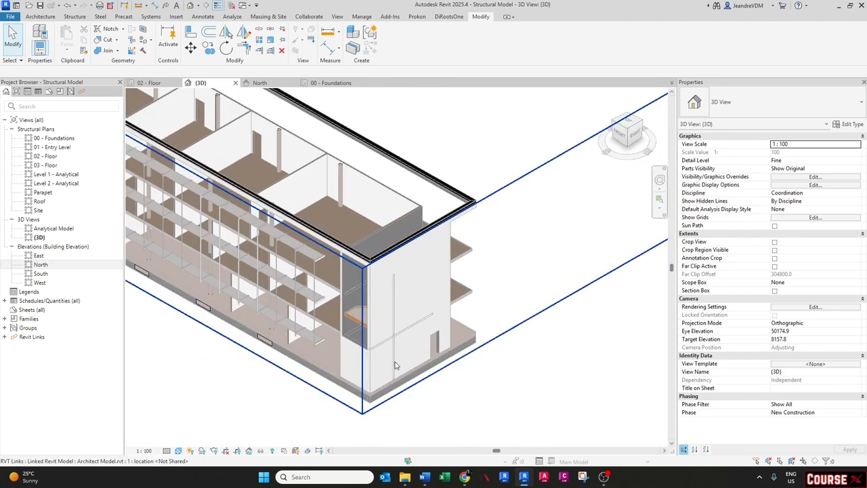
pyautogui.scroll(1, 274, 333)
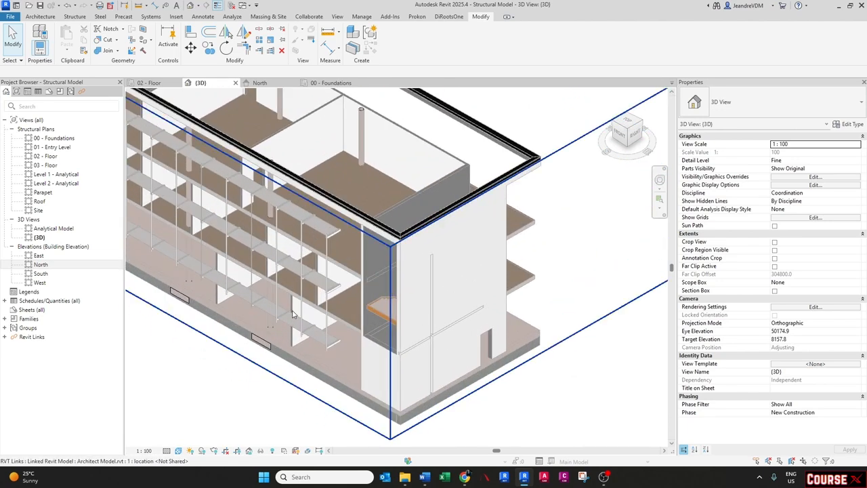
pyautogui.click(294, 315)
pyautogui.keyDown('shift'); pyautogui.moveTo(294, 315); pyautogui.dragTo(352, 357, button='middle'); pyautogui.keyUp('shift')
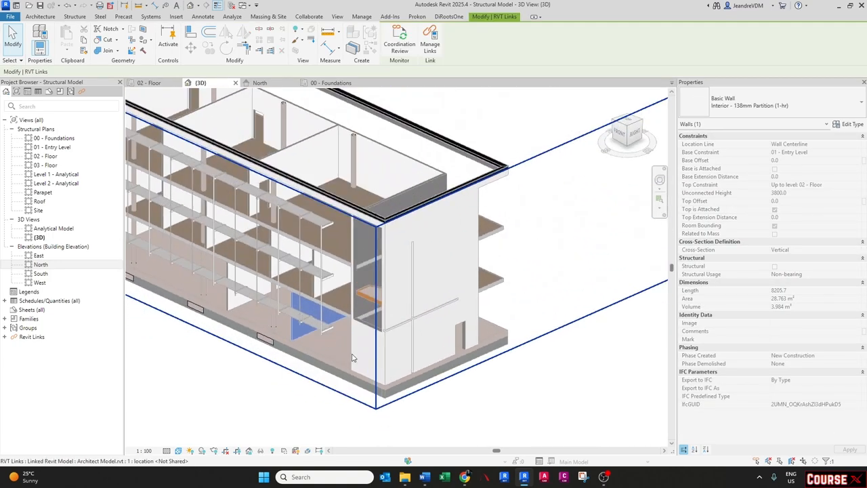
pyautogui.press('Escape')
pyautogui.scroll(1, 426, 357)
pyautogui.press('Tab')
pyautogui.click(464, 347)
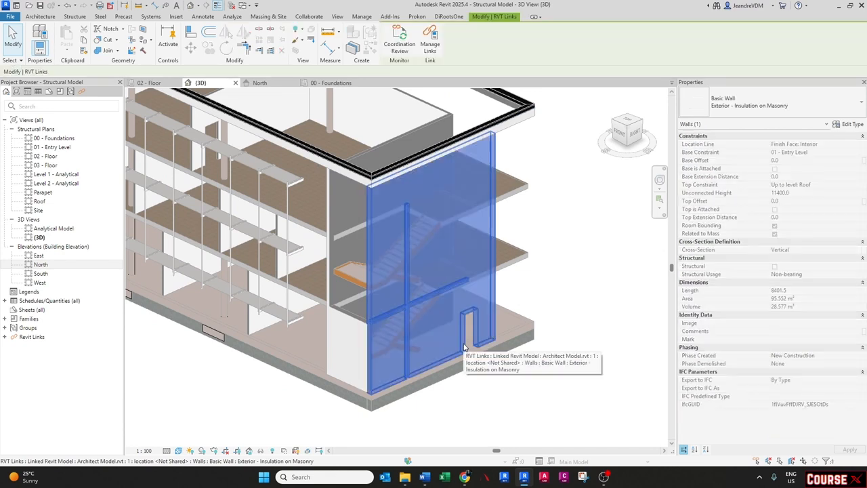
pyautogui.press('Escape')
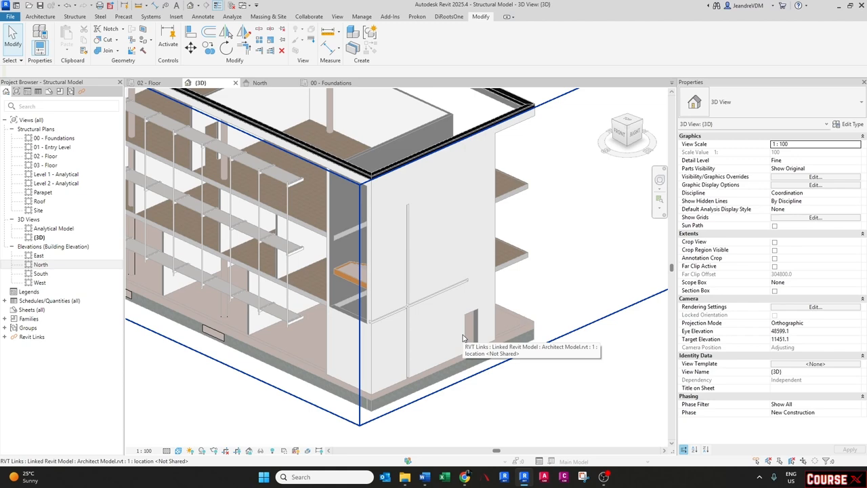
# - Orbit and zoom around the linked architectural model in 3D
pyautogui.scroll(-5, 464, 337)
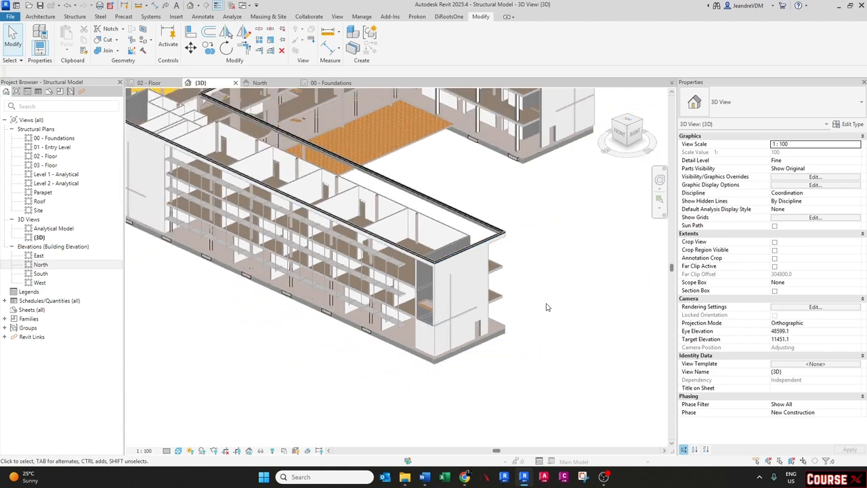
pyautogui.scroll(-3, 547, 307)
pyautogui.keyDown('shift'); pyautogui.moveTo(547, 307); pyautogui.dragTo(529, 320, button='middle'); pyautogui.keyUp('shift')
pyautogui.keyDown('shift'); pyautogui.moveTo(547, 322); pyautogui.dragTo(505, 348, button='middle'); pyautogui.keyUp('shift')
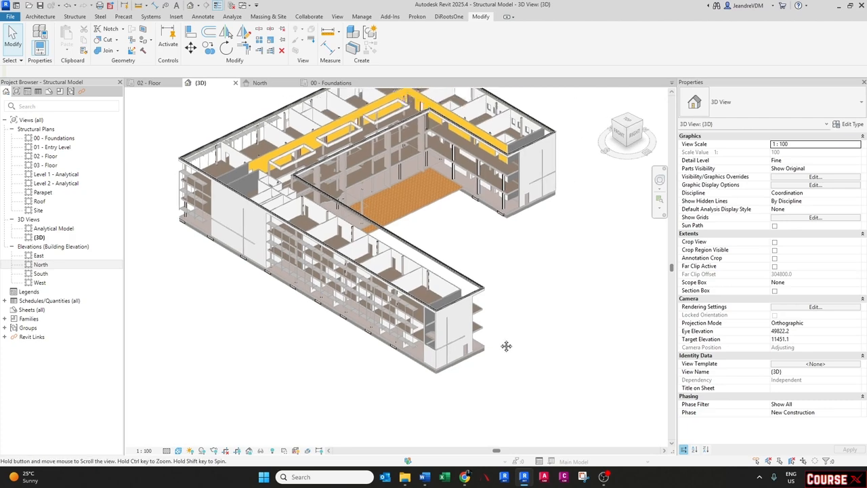
pyautogui.scroll(5, 487, 345)
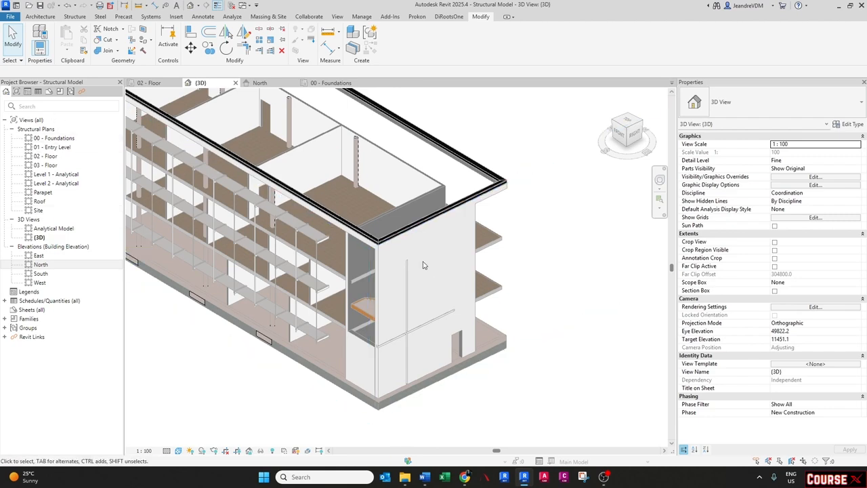
pyautogui.scroll(-3, 411, 406)
pyautogui.scroll(4, 379, 383)
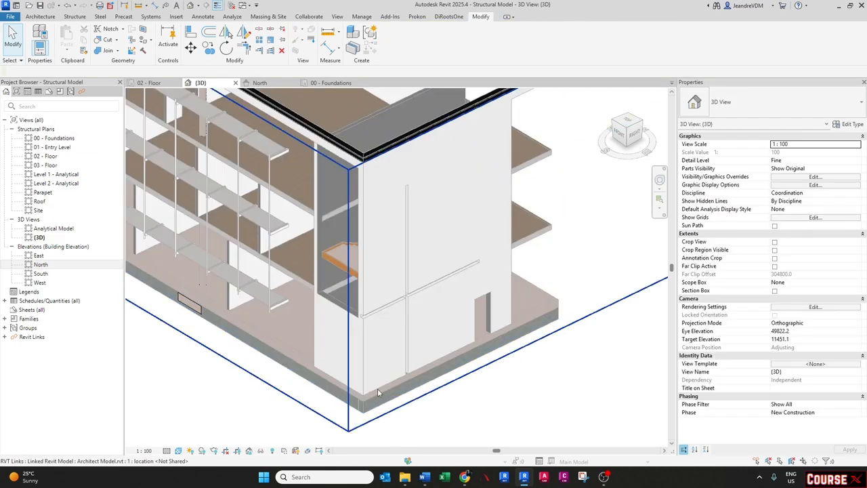
# - Open the 01 - Entry Level plan and set its detail level to Fine
pyautogui.doubleClick(62, 146)
pyautogui.scroll(5, 528, 325)
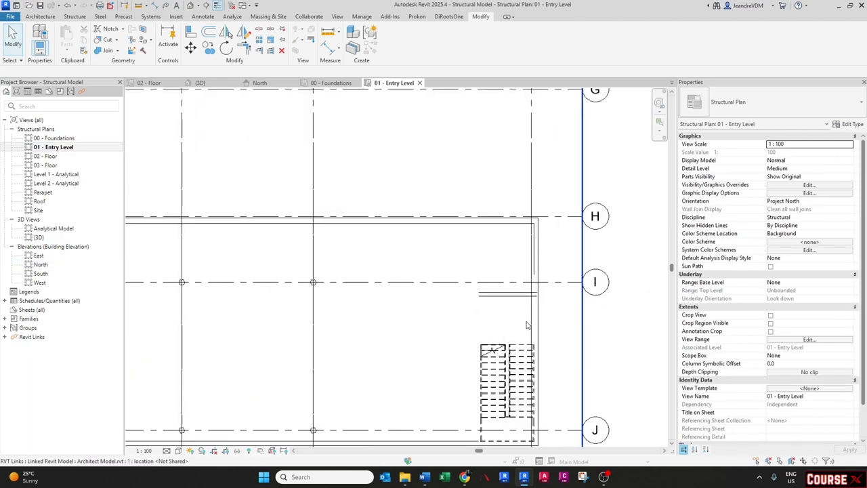
pyautogui.moveTo(529, 322); pyautogui.dragTo(426, 279, button='middle')
pyautogui.scroll(3, 426, 278)
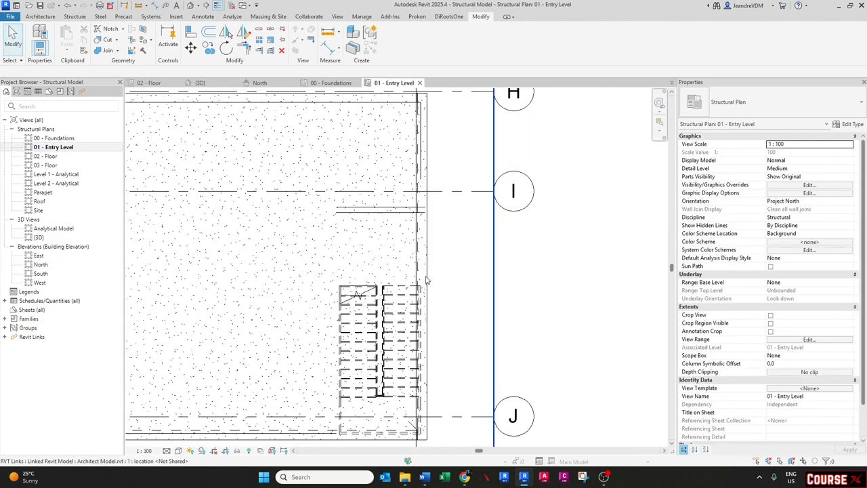
pyautogui.click(166, 450)
pyautogui.click(178, 444)
pyautogui.click(425, 274)
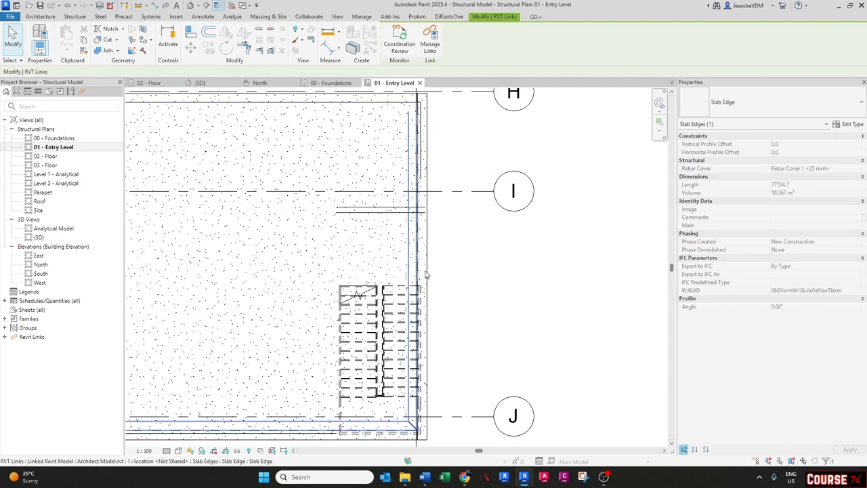
pyautogui.press('Escape')
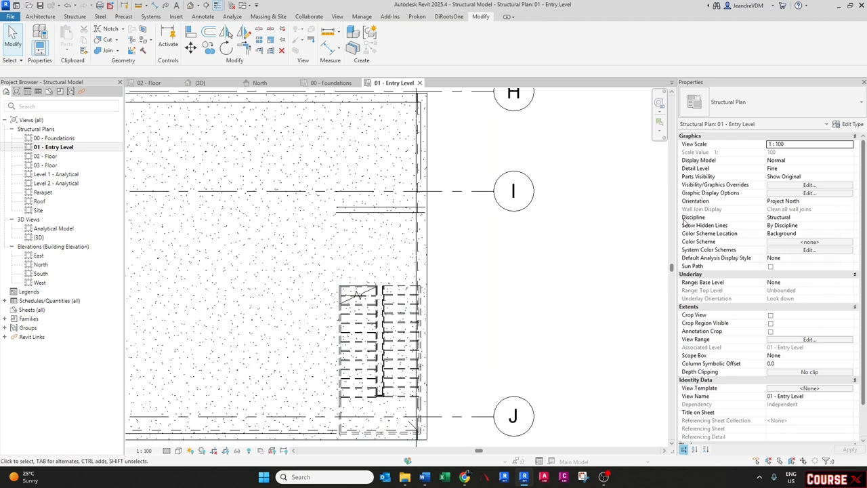
# - Set the entry level plan's discipline to Coordination and select the linked exterior wall
pyautogui.click(844, 217)
pyautogui.click(784, 259)
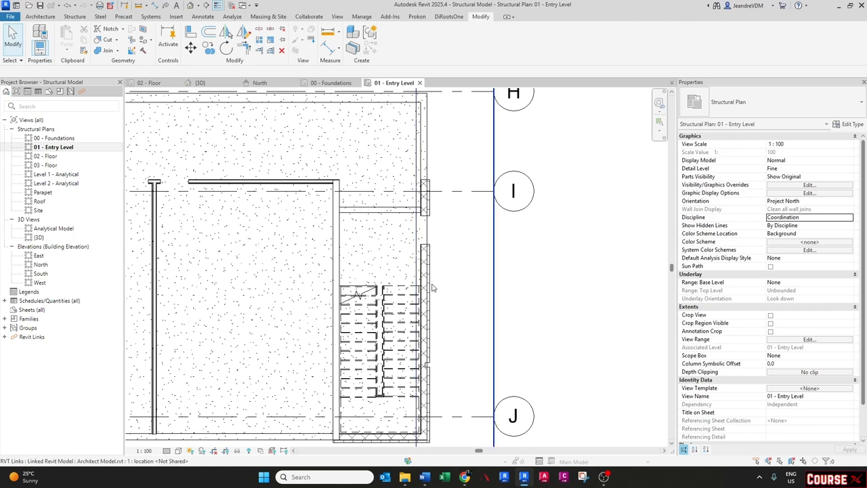
pyautogui.press('Tab')
pyautogui.click(425, 263)
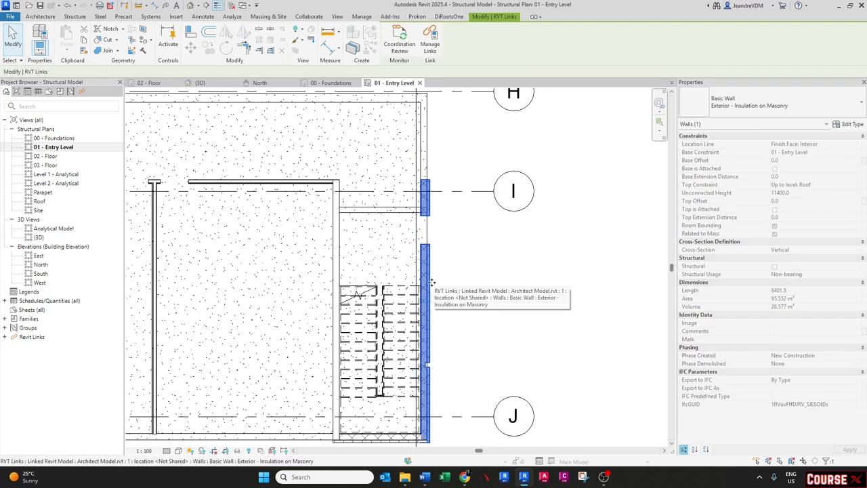
# - Compare the linked exterior walls at the building corner in the 3D view and the 01 - Entry Level plan
pyautogui.press('Escape')
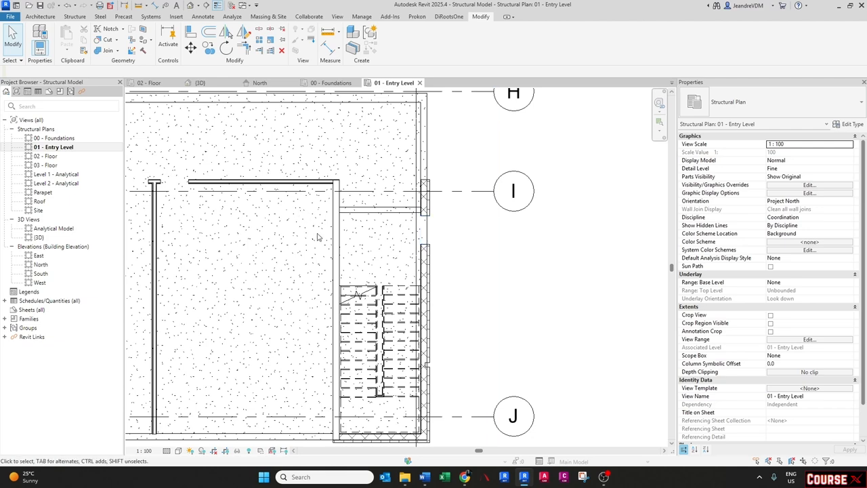
pyautogui.scroll(-2, 361, 274)
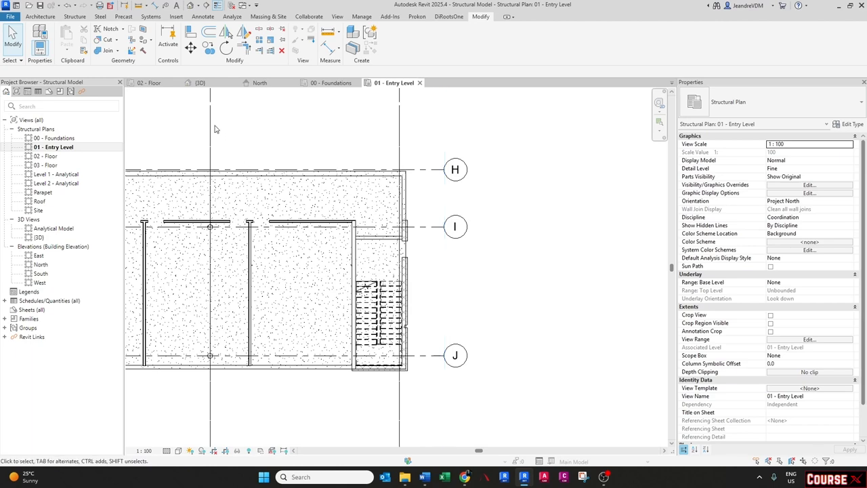
pyautogui.click(208, 84)
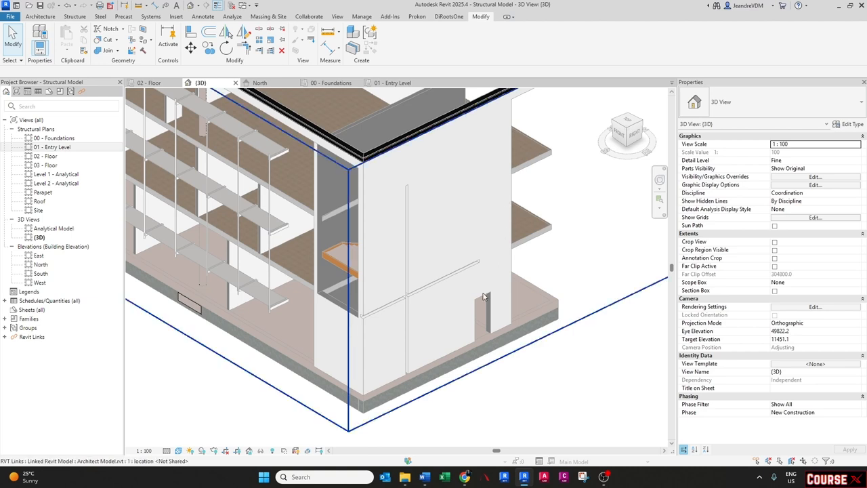
pyautogui.press('Tab')
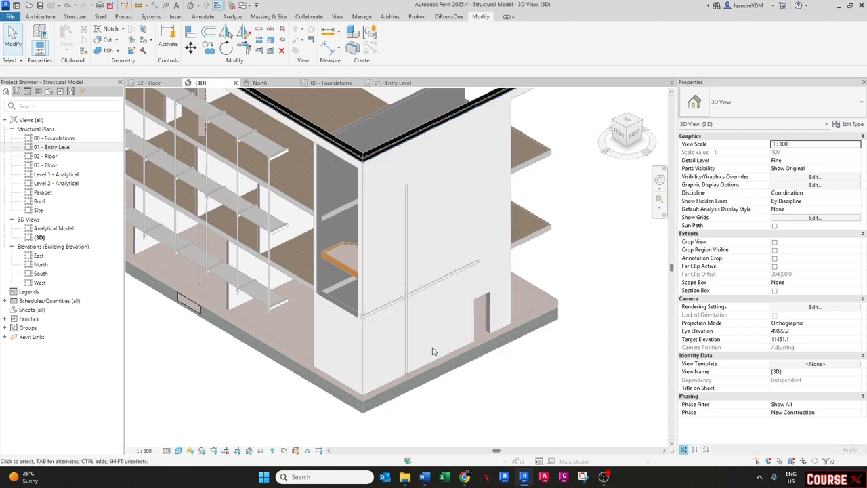
pyautogui.scroll(1, 443, 359)
pyautogui.scroll(1, 442, 359)
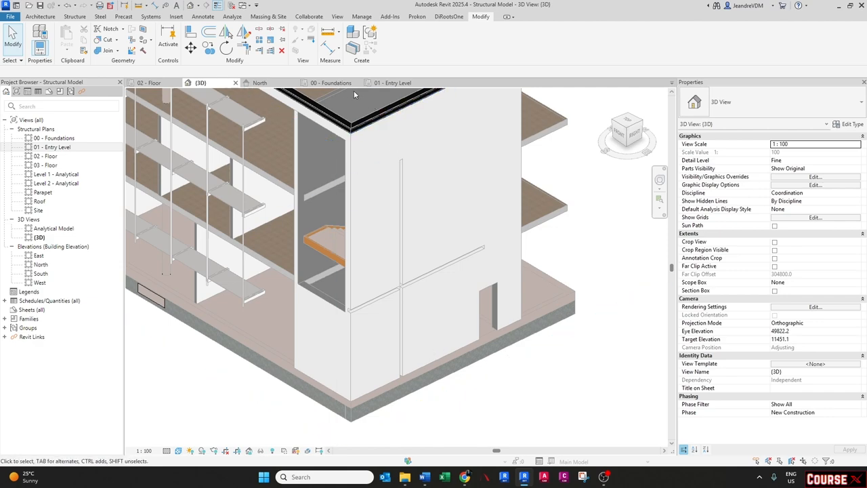
pyautogui.click(380, 83)
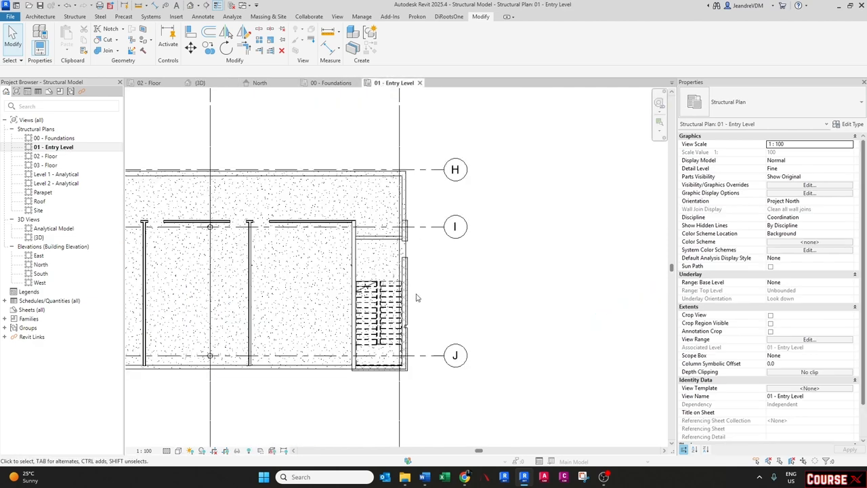
pyautogui.scroll(2, 415, 296)
# - Start a structural wall and choose the Generic - 225mm Masonry wall type
pyautogui.click(75, 17)
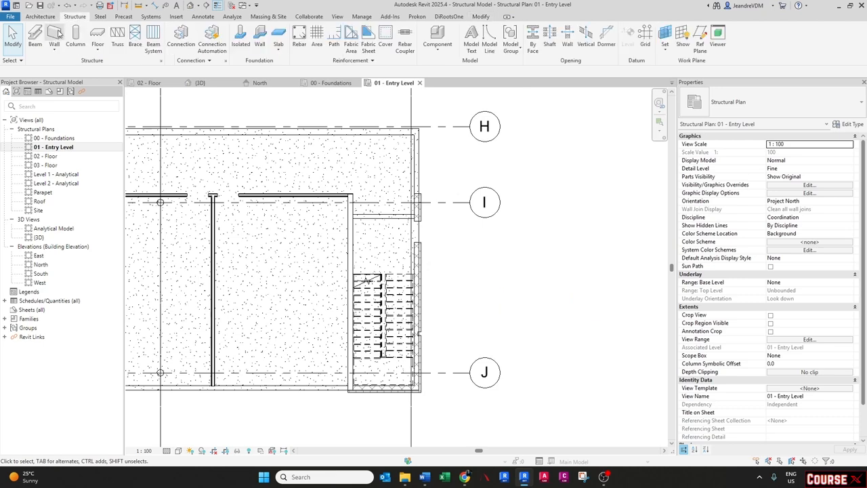
pyautogui.click(59, 52)
pyautogui.click(70, 65)
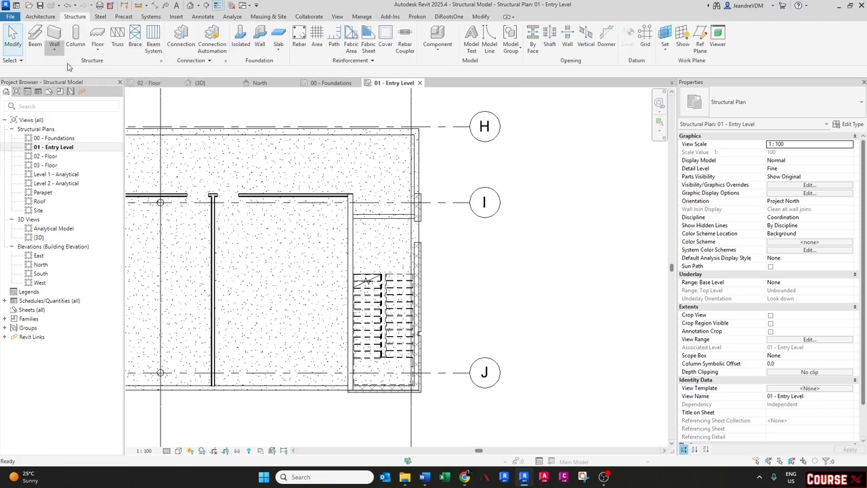
pyautogui.click(742, 111)
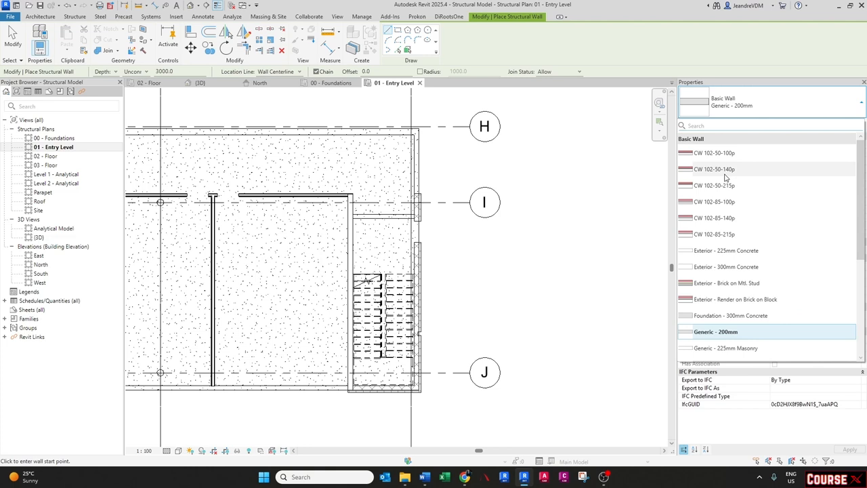
pyautogui.scroll(-3, 726, 182)
pyautogui.scroll(3, 730, 226)
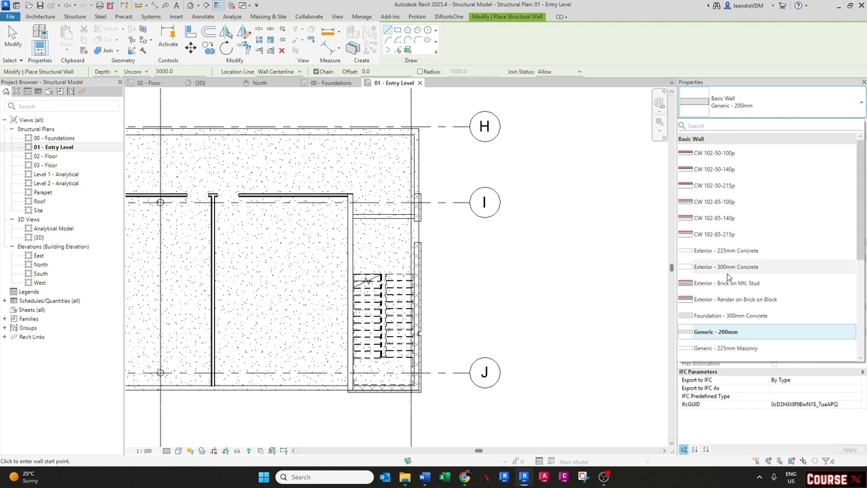
pyautogui.scroll(-3, 728, 278)
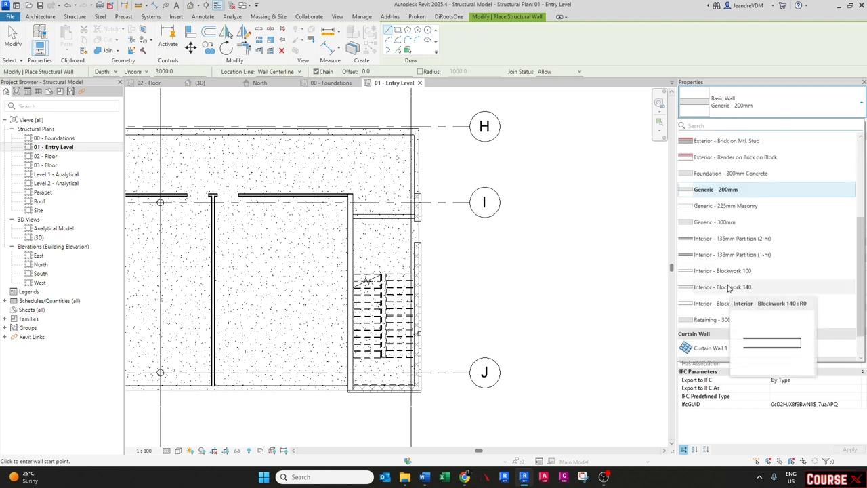
pyautogui.click(722, 205)
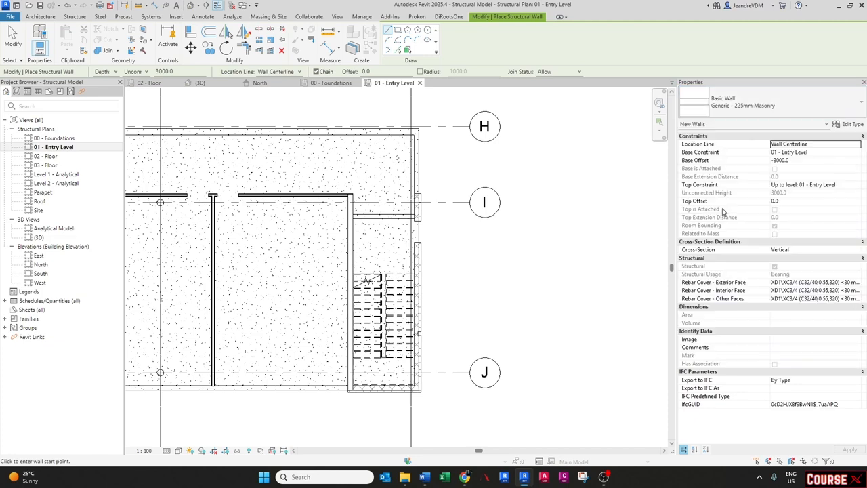
# - Duplicate the wall type and name the new type 280mm Cavity Wall
pyautogui.click(849, 125)
pyautogui.click(463, 133)
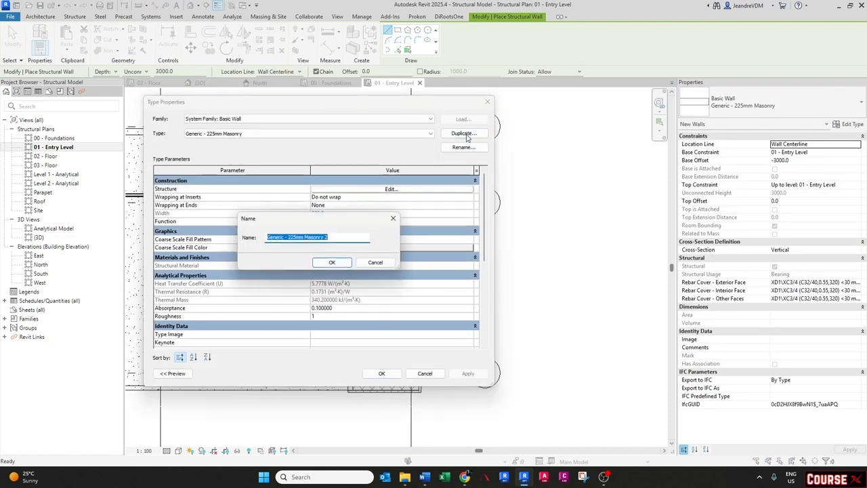
pyautogui.write('280mm')
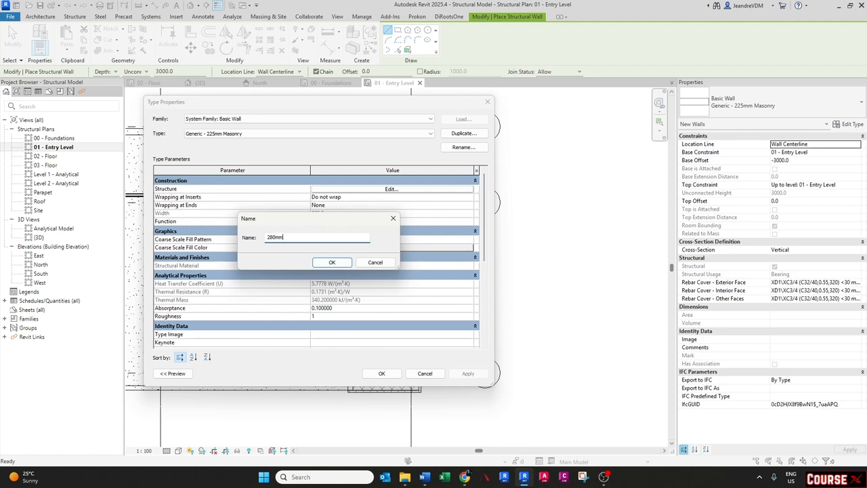
pyautogui.write(' C')
pyautogui.press('capslock')
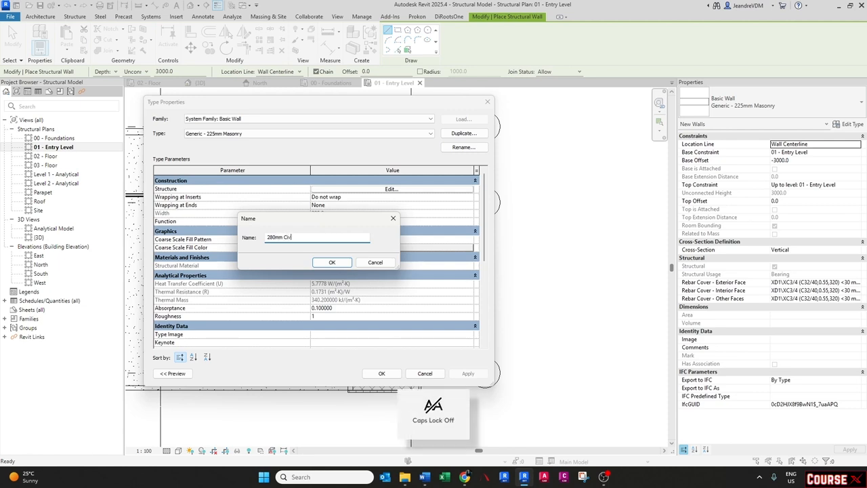
pyautogui.write('iv')
pyautogui.press('BackSpace')
pyautogui.press('BackSpace')
pyautogui.write('av')
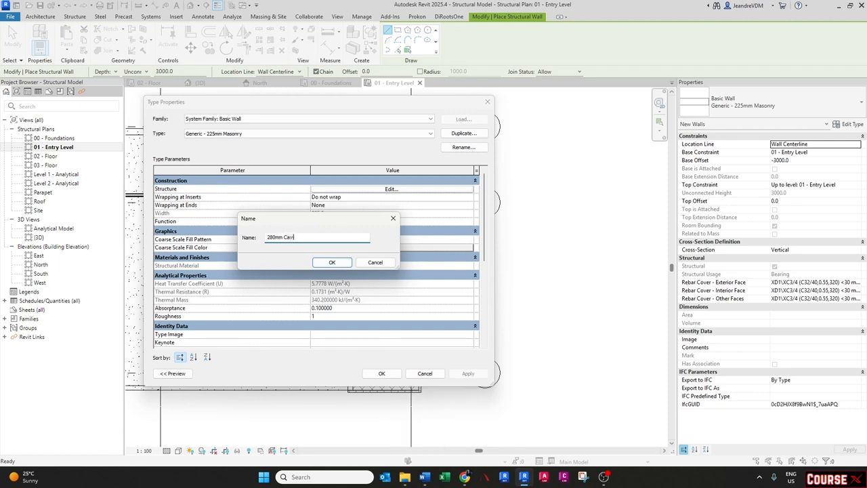
pyautogui.write('ity Wall')
pyautogui.press('Return')
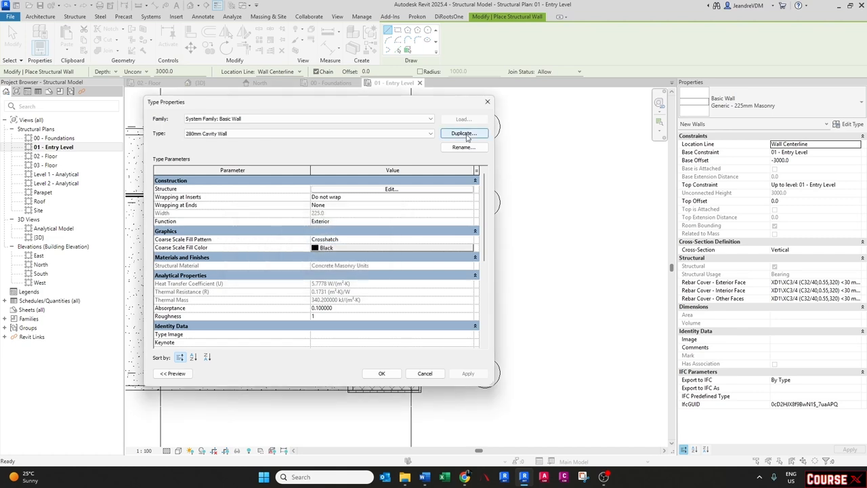
# - Open the type's layer structure, insert two layers, and move one outside the upper core boundary and the masonry layer below the lower one
pyautogui.click(376, 191)
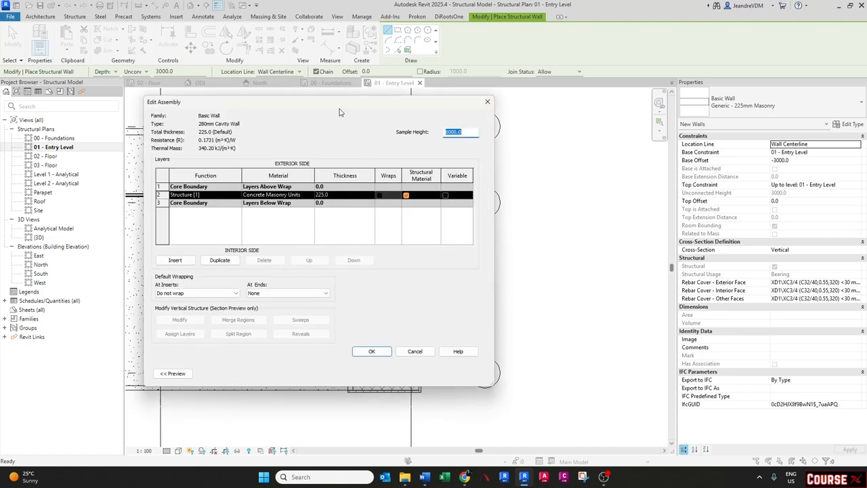
pyautogui.click(355, 389)
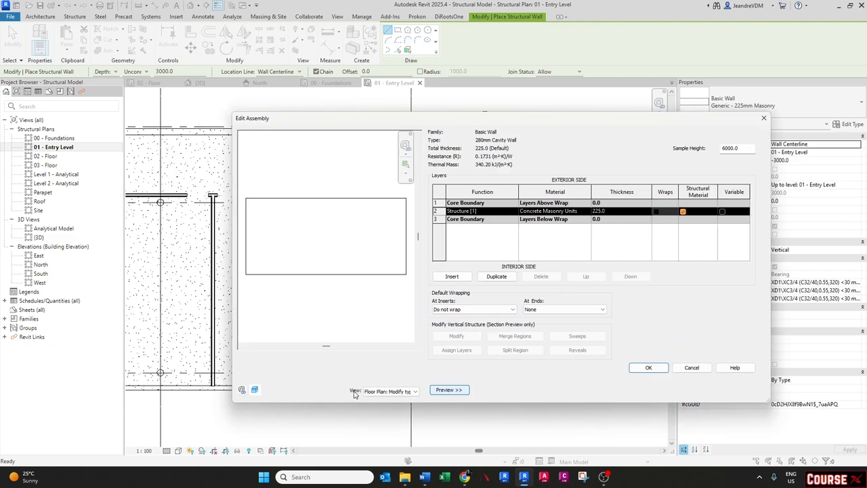
pyautogui.moveTo(521, 112); pyautogui.dragTo(415, 114)
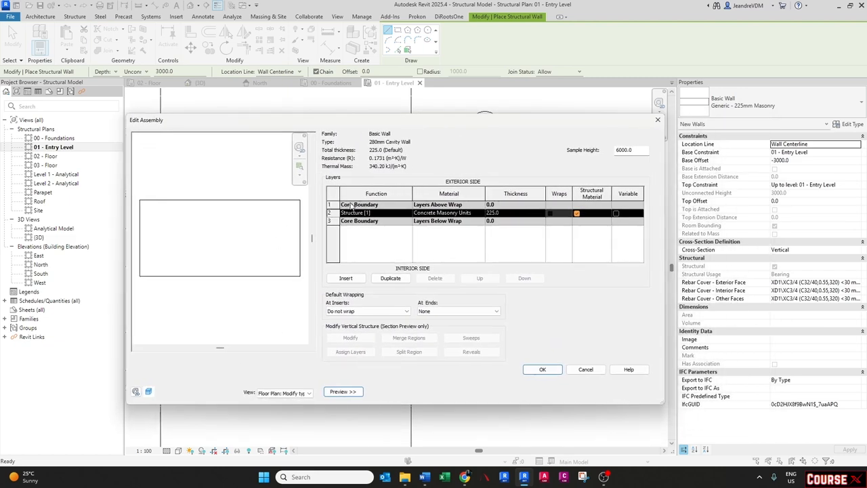
pyautogui.click(346, 277)
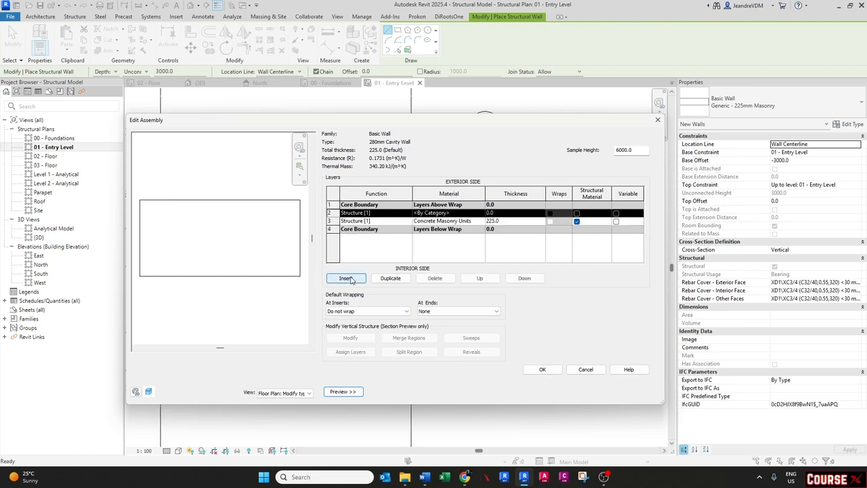
pyautogui.click(347, 278)
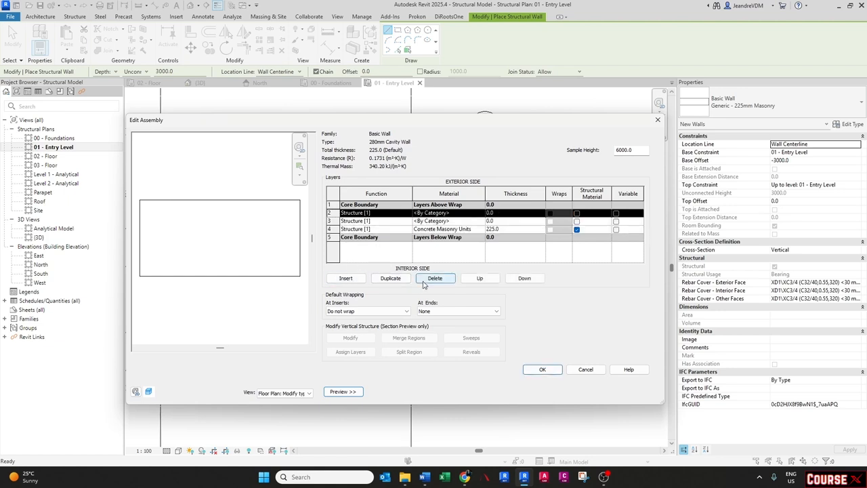
pyautogui.click(486, 281)
pyautogui.click(394, 230)
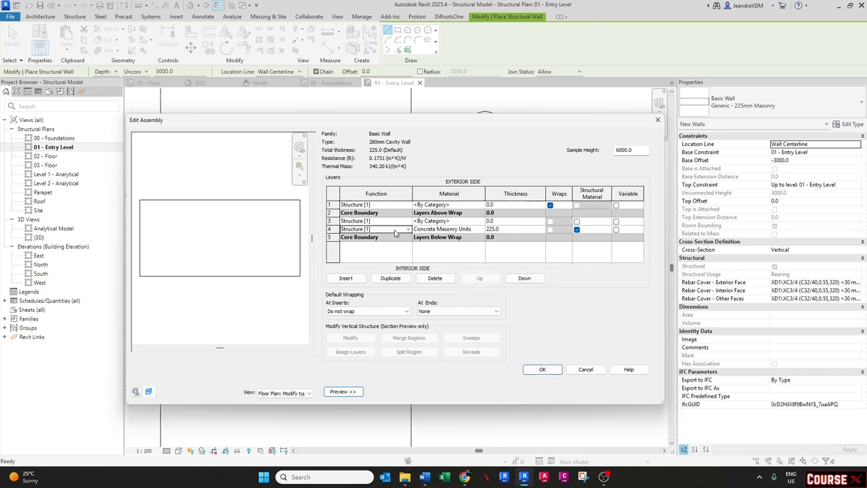
pyautogui.click(525, 279)
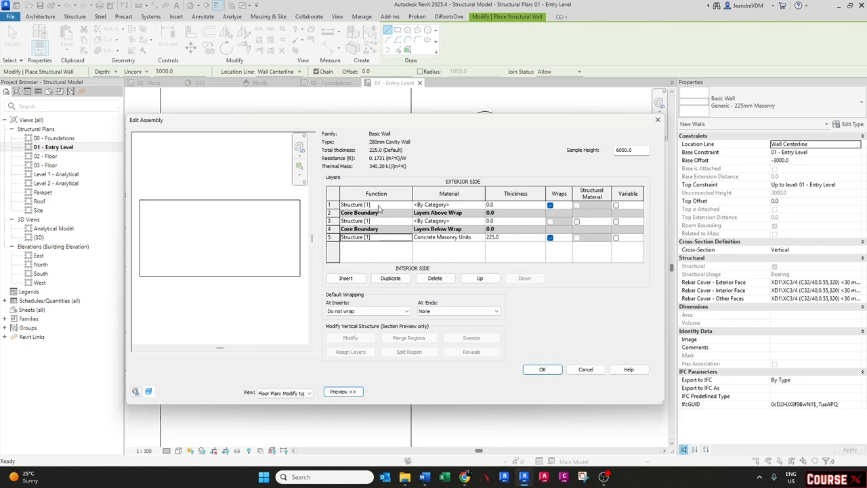
# - Set the material of the outer and inner structure layers to Brick, Common
pyautogui.click(481, 205)
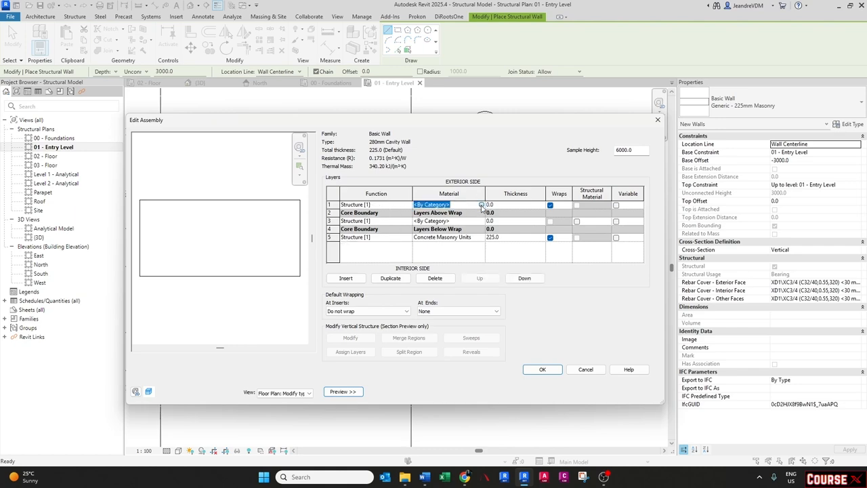
pyautogui.click(480, 205)
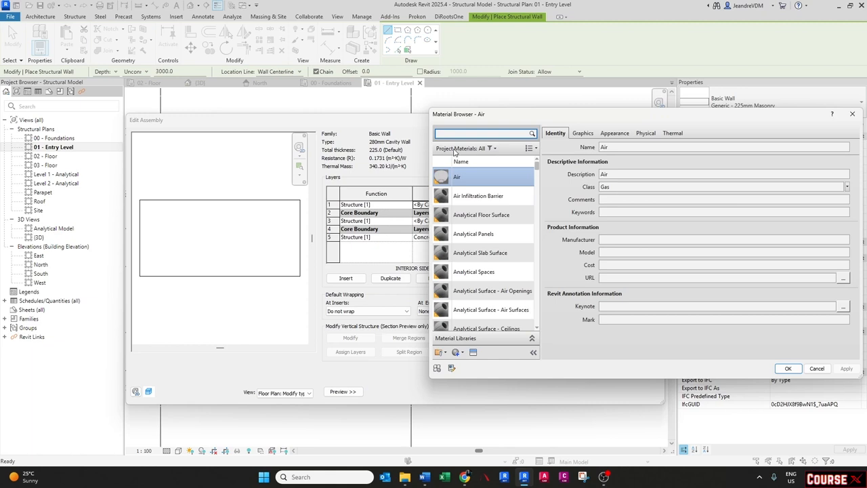
pyautogui.write('b')
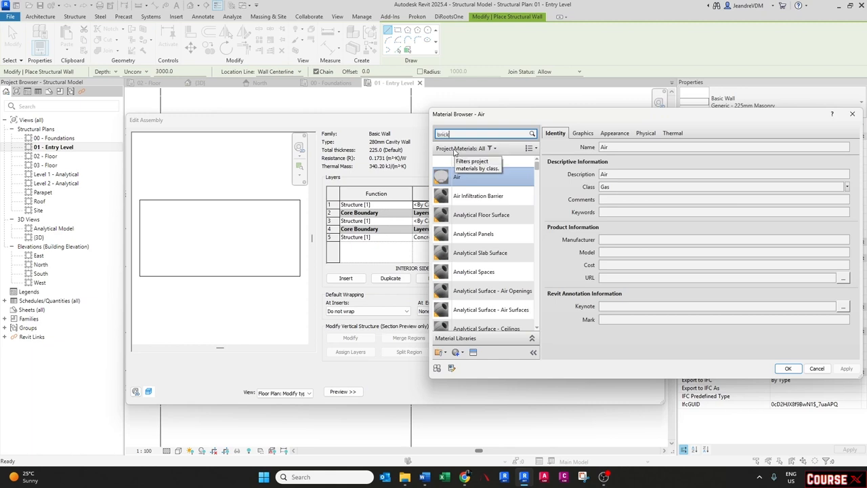
pyautogui.write('rick')
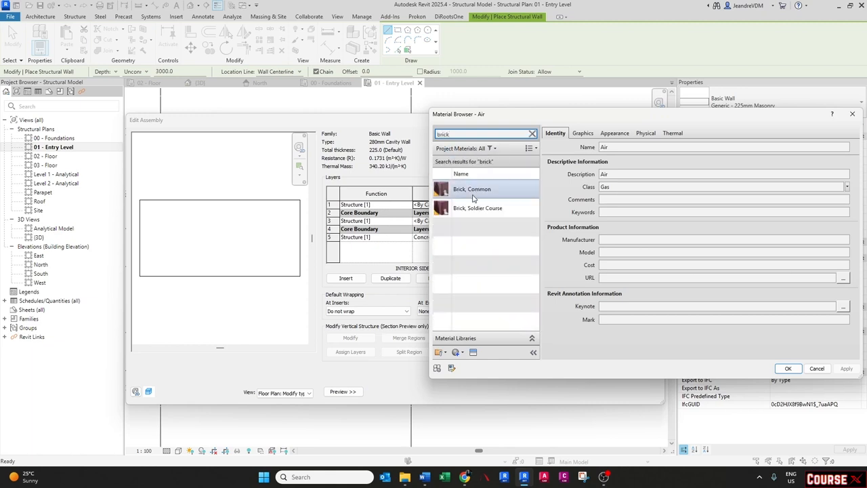
pyautogui.click(474, 196)
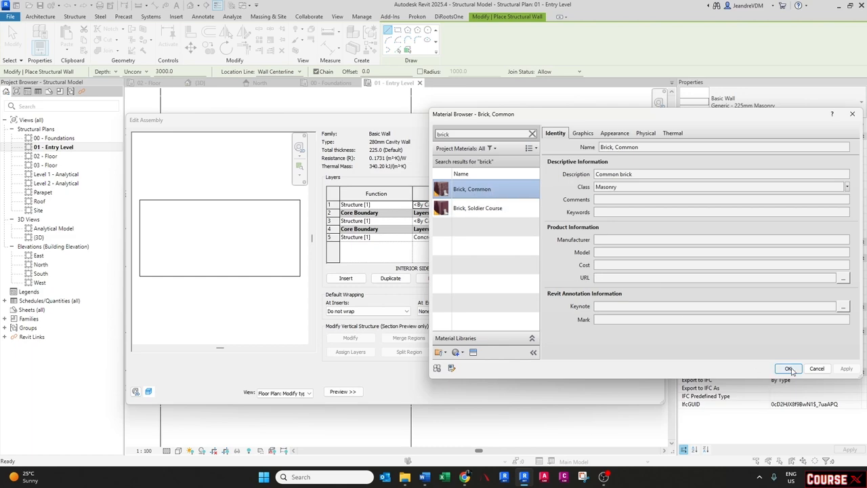
pyautogui.click(788, 369)
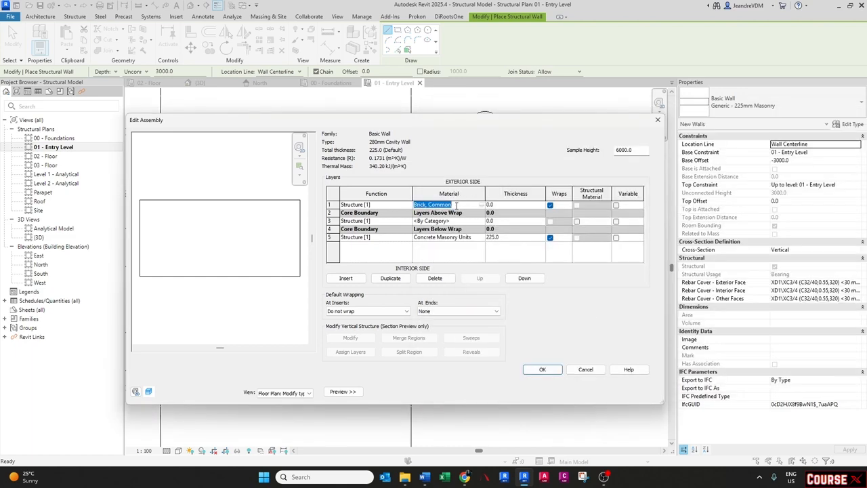
pyautogui.click(478, 240)
pyautogui.write('Brick, Common')
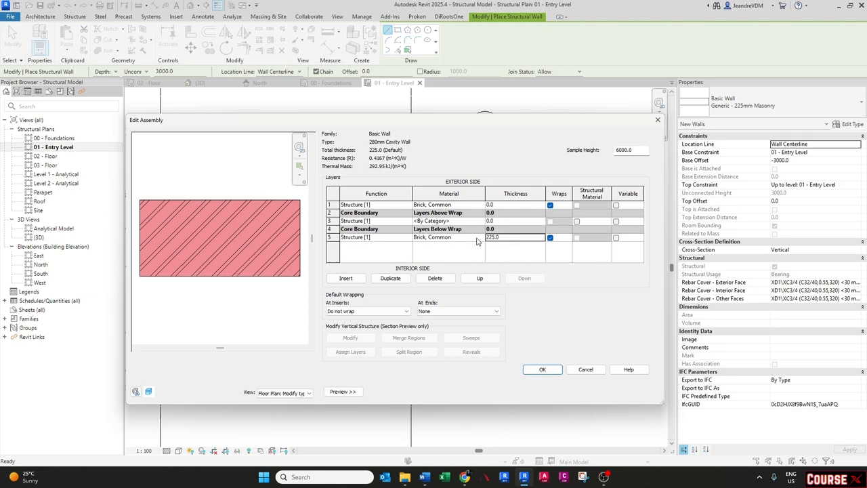
# - Set the thickness of both brick layers to 115
pyautogui.click(507, 205)
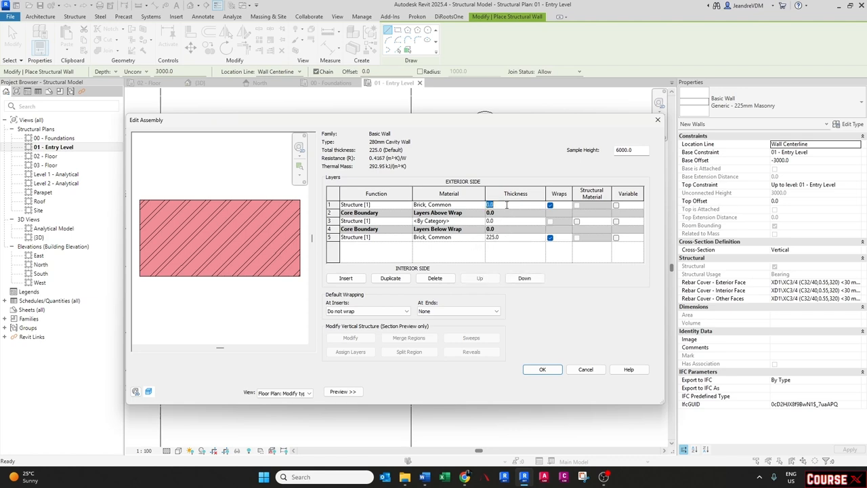
pyautogui.write('115')
pyautogui.click(505, 239)
pyautogui.write('115')
pyautogui.press('Tab')
# - Set the middle inserted layer's function to Thermal/Air Layer and its thickness to 50
pyautogui.click(406, 221)
pyautogui.click(408, 221)
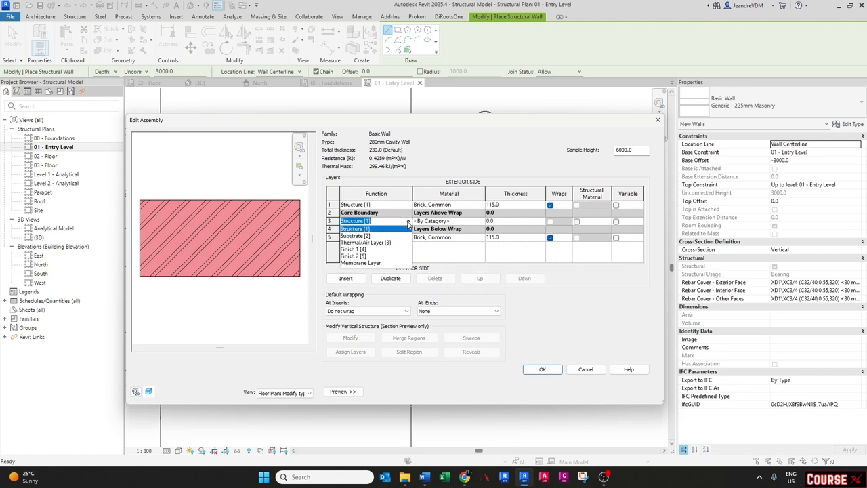
pyautogui.click(358, 243)
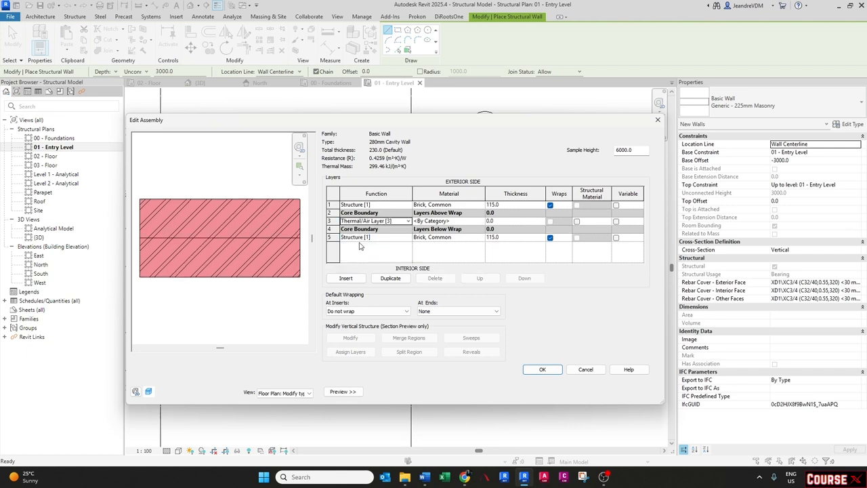
pyautogui.click(506, 222)
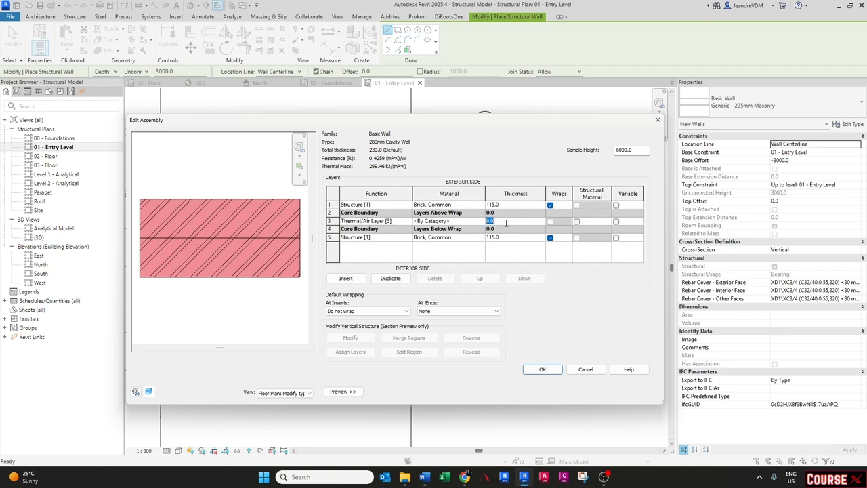
pyautogui.write('50')
pyautogui.press('Tab')
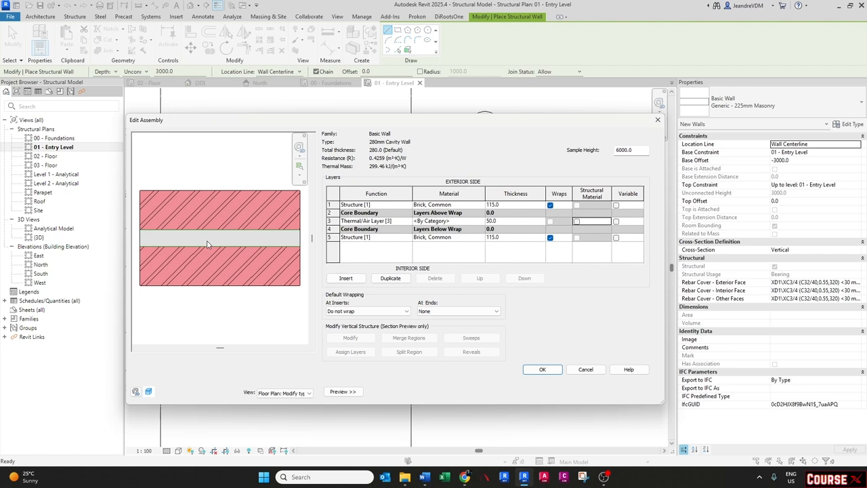
# - Set the wall's default wrapping at ends to Exterior and confirm the assembly and type properties
pyautogui.click(459, 312)
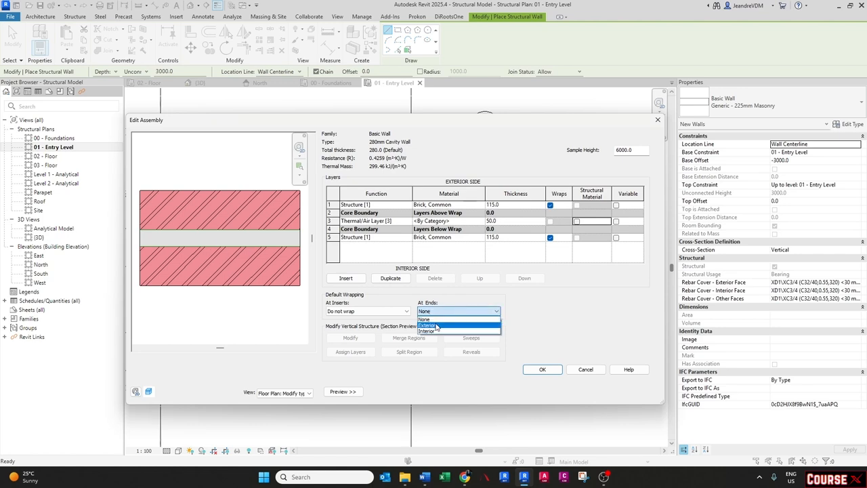
pyautogui.click(435, 325)
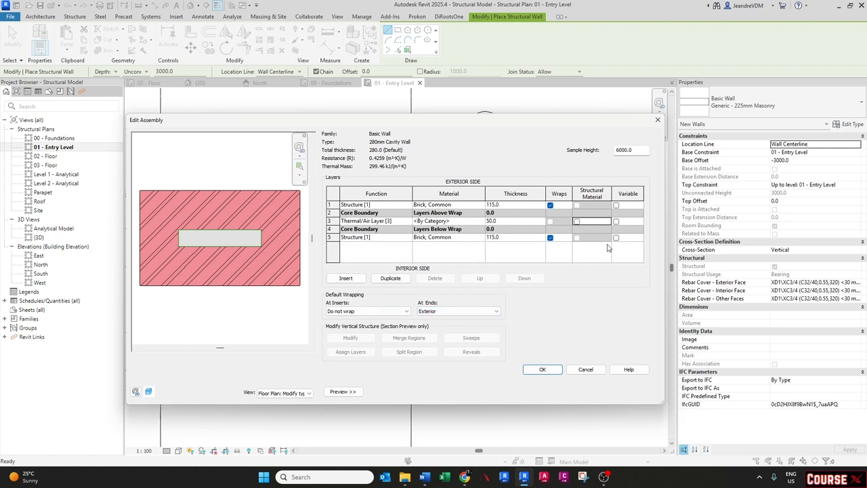
pyautogui.click(543, 369)
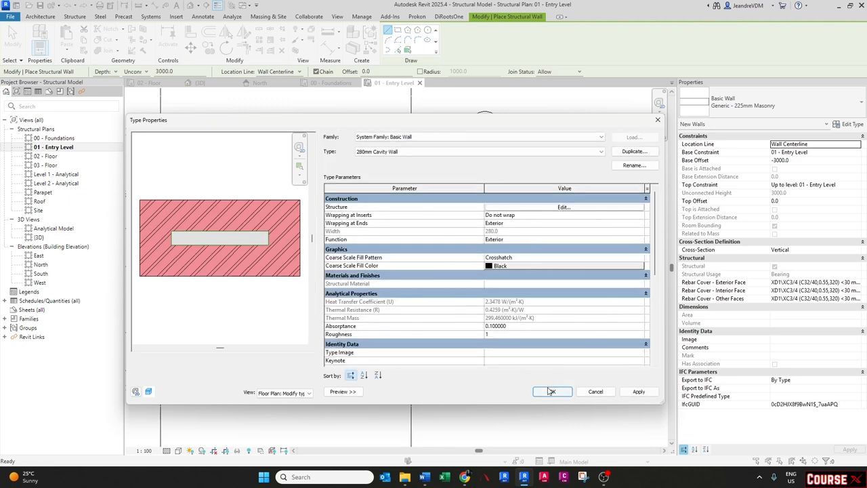
pyautogui.click(549, 441)
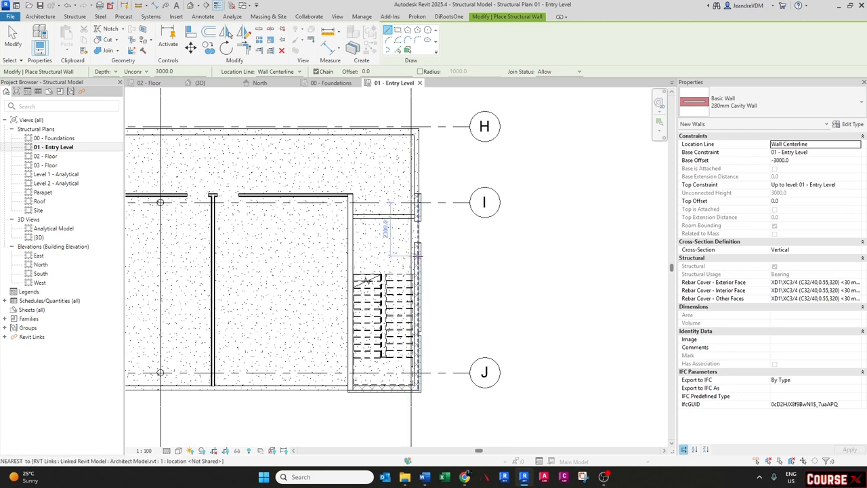
# - Set the new wall's base constraint to 00 - Foundations with a base offset of 0
pyautogui.click(857, 153)
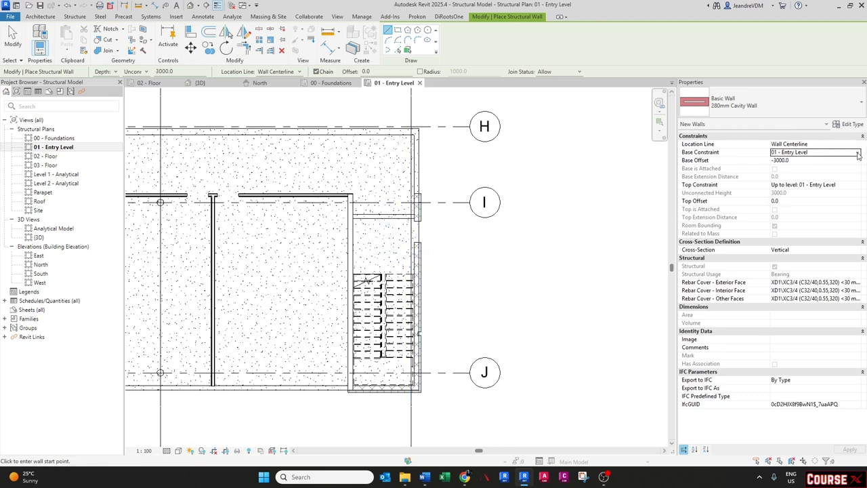
pyautogui.click(857, 153)
pyautogui.click(802, 160)
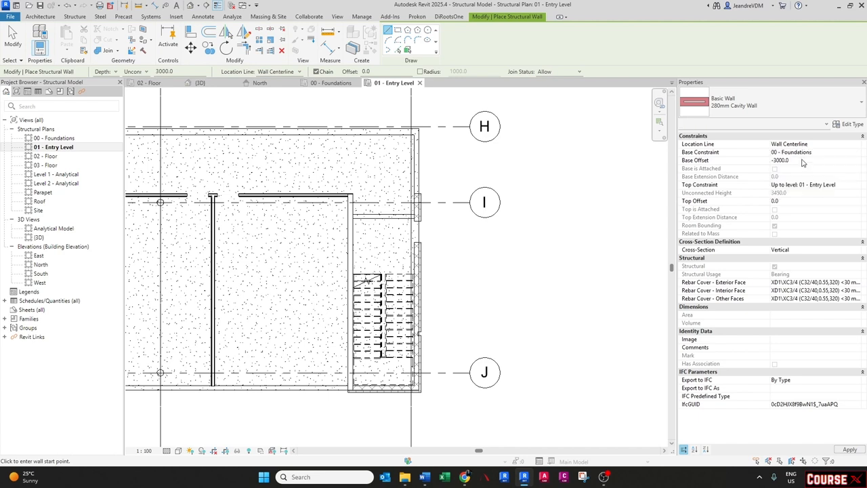
pyautogui.click(802, 161)
pyautogui.write('0')
pyautogui.press('Return')
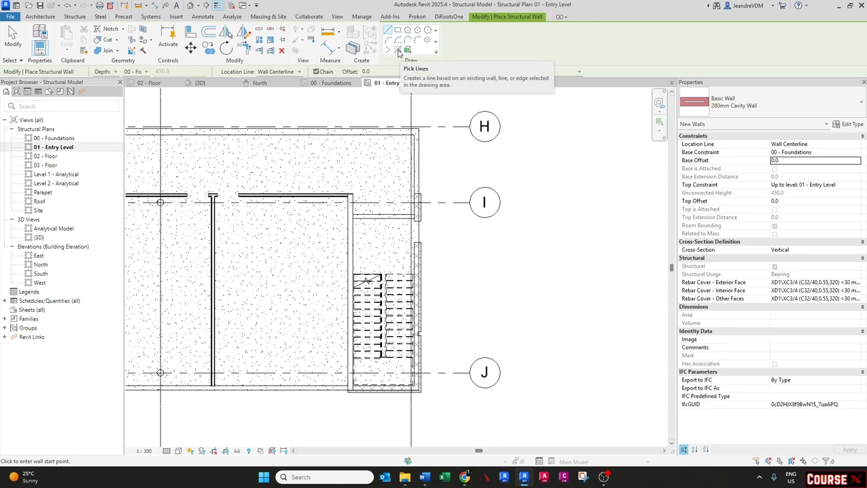
# - Switch to picking lines and place a cavity wall along the architectural exterior wall near grid I
pyautogui.click(399, 53)
pyautogui.scroll(3, 447, 271)
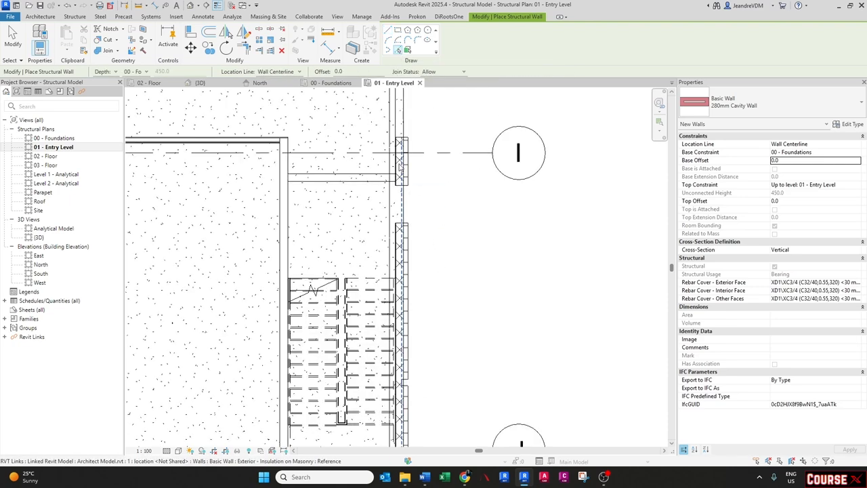
pyautogui.scroll(-1, 399, 165)
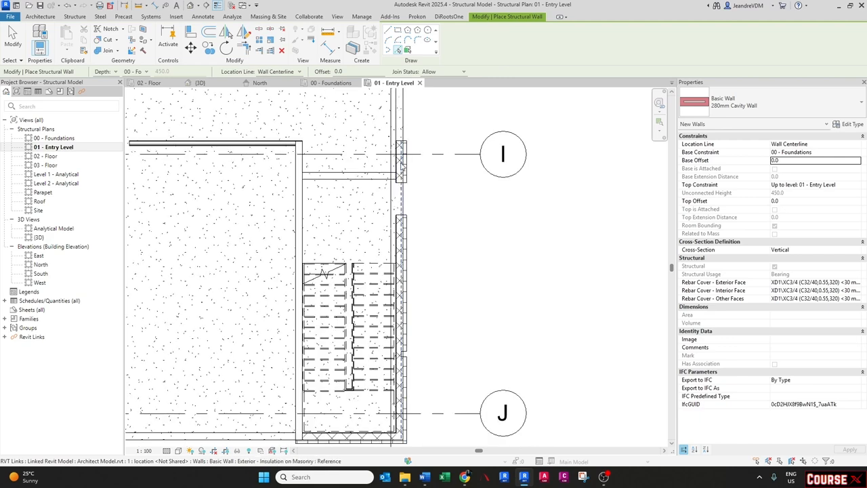
pyautogui.click(400, 165)
pyautogui.moveTo(419, 293); pyautogui.dragTo(435, 187, button='middle')
pyautogui.scroll(1, 373, 334)
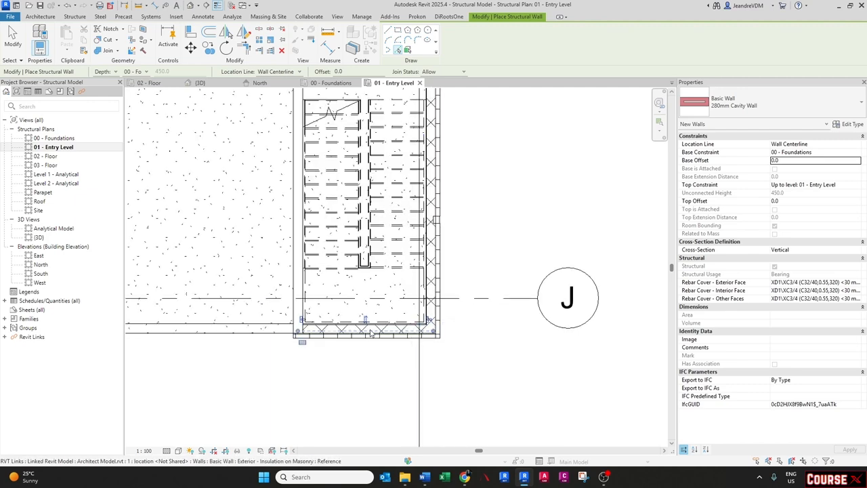
pyautogui.scroll(-3, 377, 350)
pyautogui.moveTo(348, 331); pyautogui.dragTo(652, 312, button='middle')
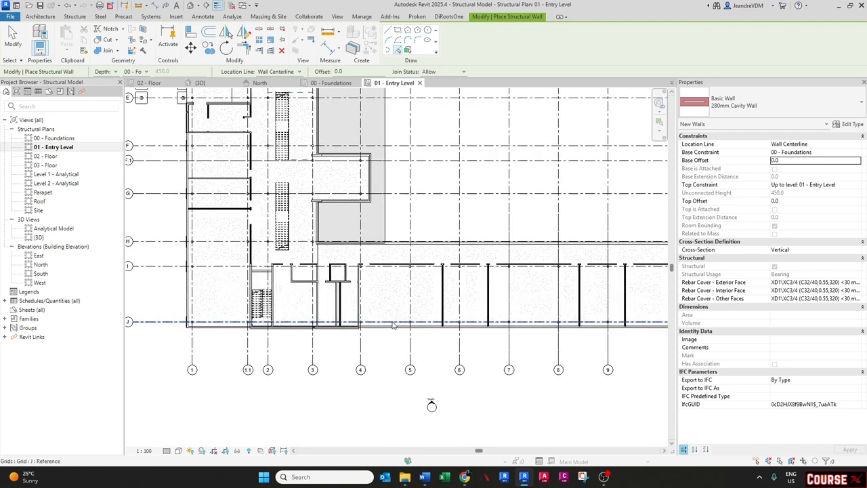
# - Pick further architectural exterior walls beside the stair and along the southern edge near grid J to place cavity walls
pyautogui.scroll(3, 262, 326)
pyautogui.scroll(4, 288, 224)
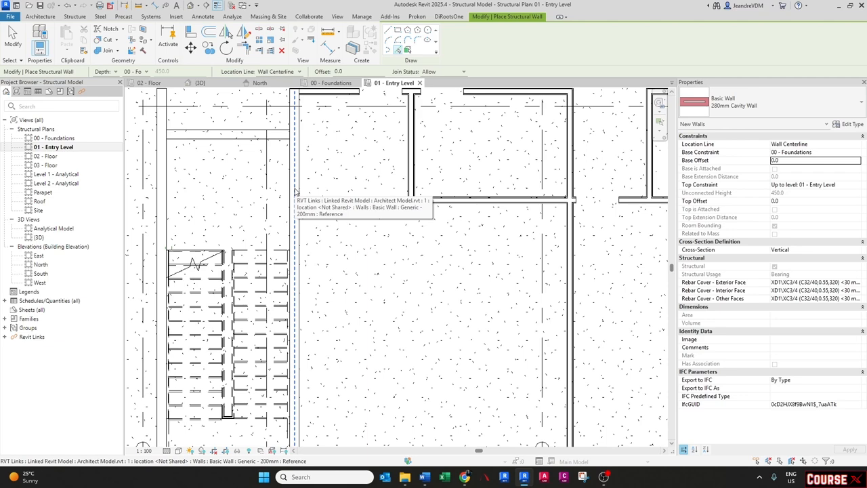
pyautogui.scroll(-1, 295, 192)
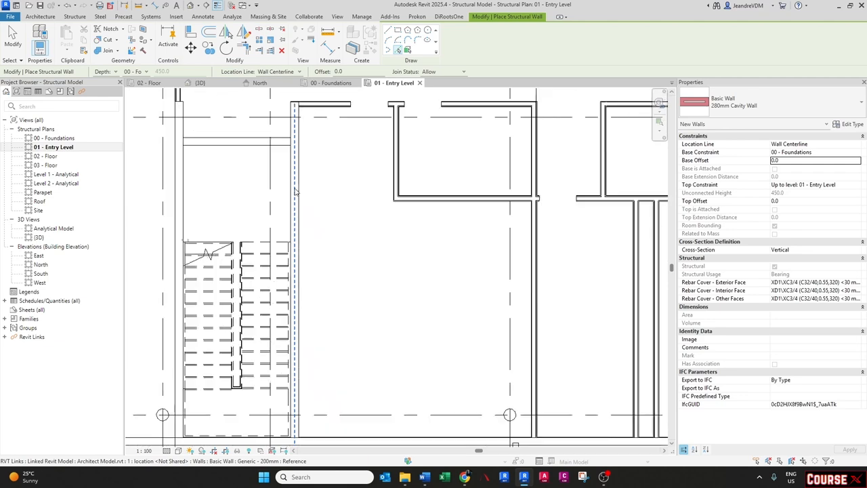
pyautogui.scroll(-1, 294, 191)
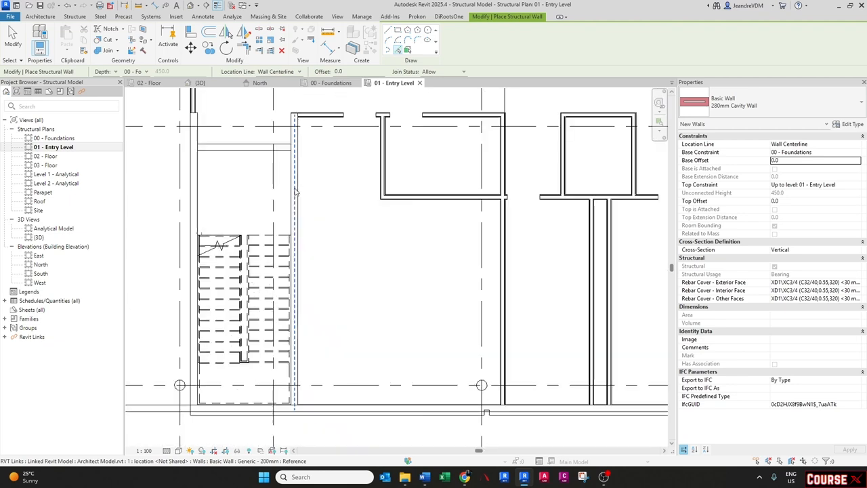
pyautogui.click(295, 192)
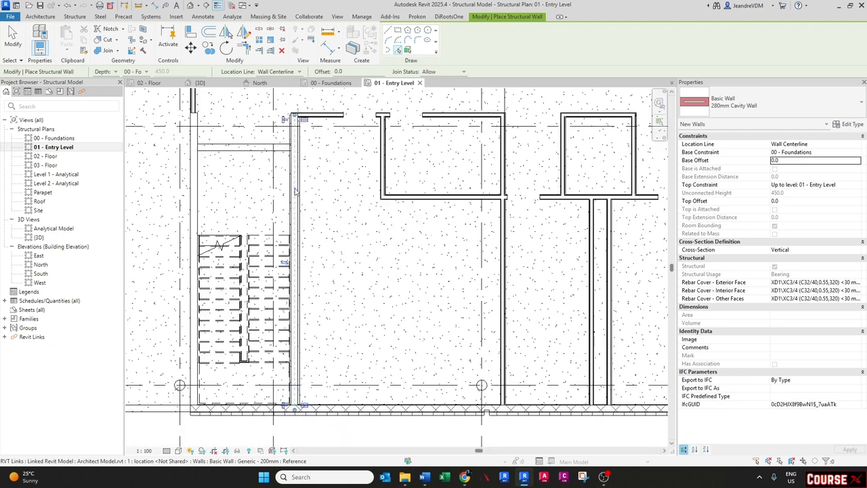
pyautogui.click(193, 201)
pyautogui.moveTo(341, 387); pyautogui.dragTo(302, 304, button='middle')
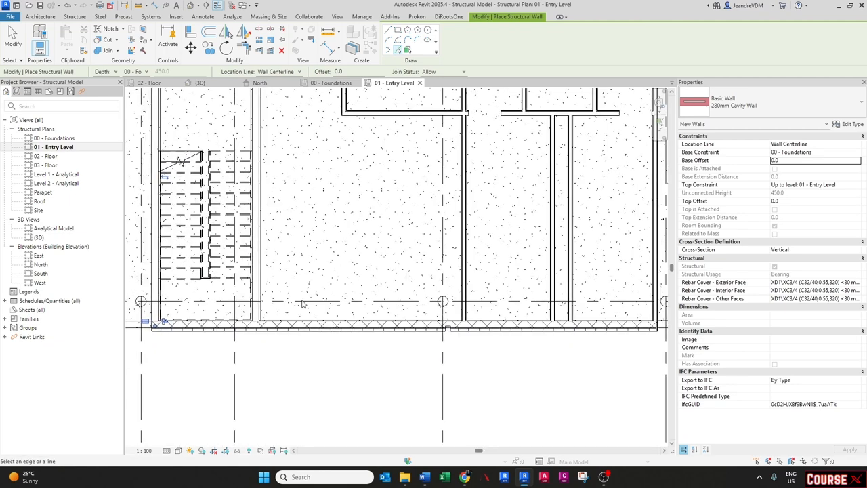
pyautogui.scroll(2, 302, 319)
pyautogui.click(304, 330)
# - Pick the architectural exterior wall along the northern edge of the building to place another cavity wall
pyautogui.scroll(-1, 304, 330)
pyautogui.scroll(-2, 303, 330)
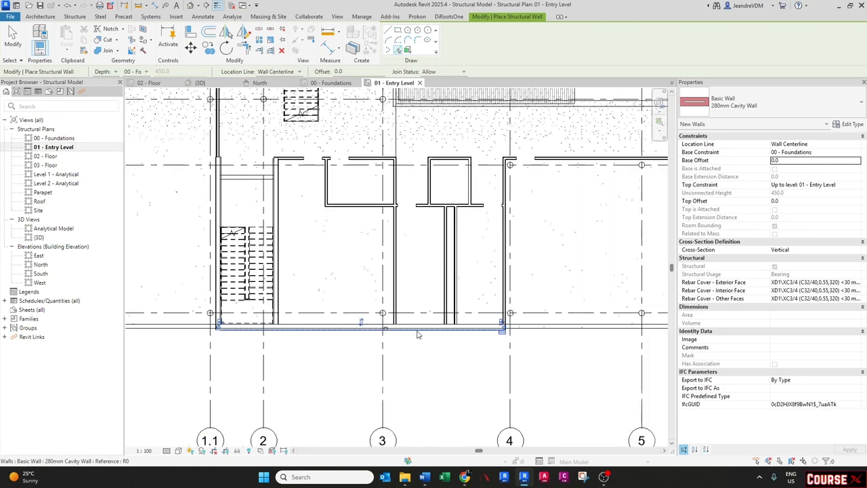
pyautogui.moveTo(423, 343); pyautogui.dragTo(323, 336, button='middle')
pyautogui.moveTo(252, 188); pyautogui.dragTo(343, 294, button='middle')
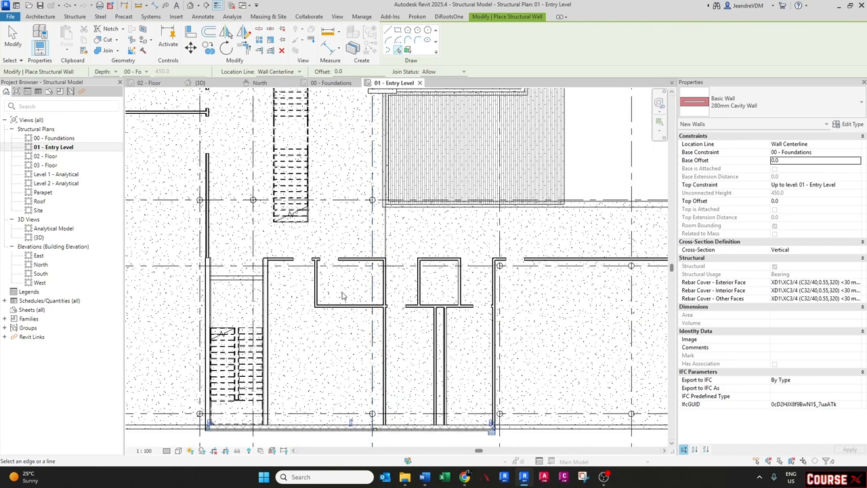
pyautogui.moveTo(265, 272); pyautogui.dragTo(423, 261, button='middle')
pyautogui.scroll(-1, 416, 257)
pyautogui.moveTo(363, 227); pyautogui.dragTo(334, 354, button='middle')
pyautogui.moveTo(283, 237); pyautogui.dragTo(291, 375, button='middle')
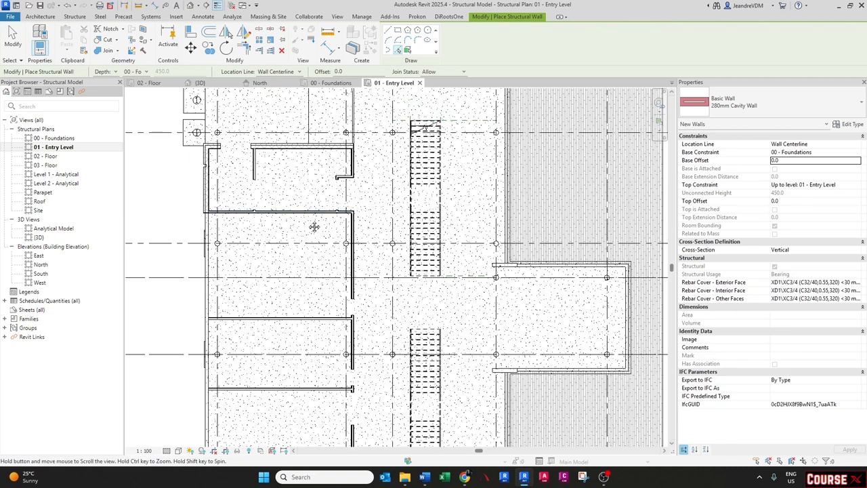
pyautogui.moveTo(313, 226); pyautogui.dragTo(315, 301, button='middle')
pyautogui.scroll(3, 211, 248)
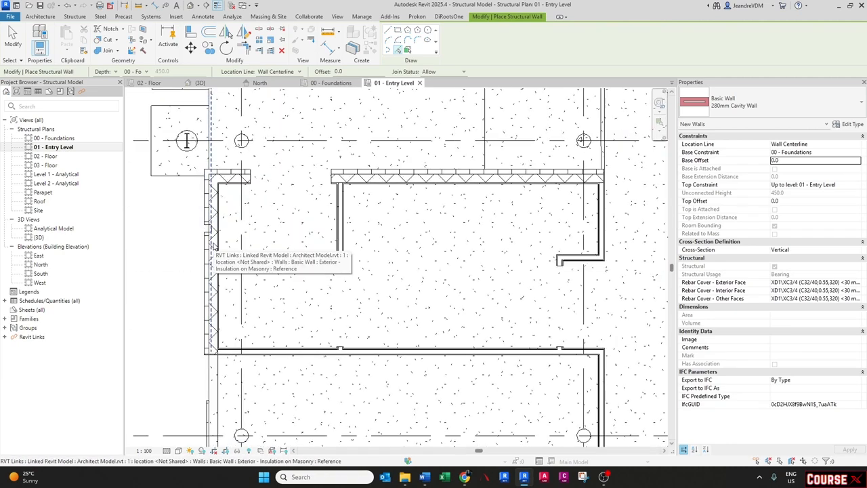
pyautogui.click(228, 181)
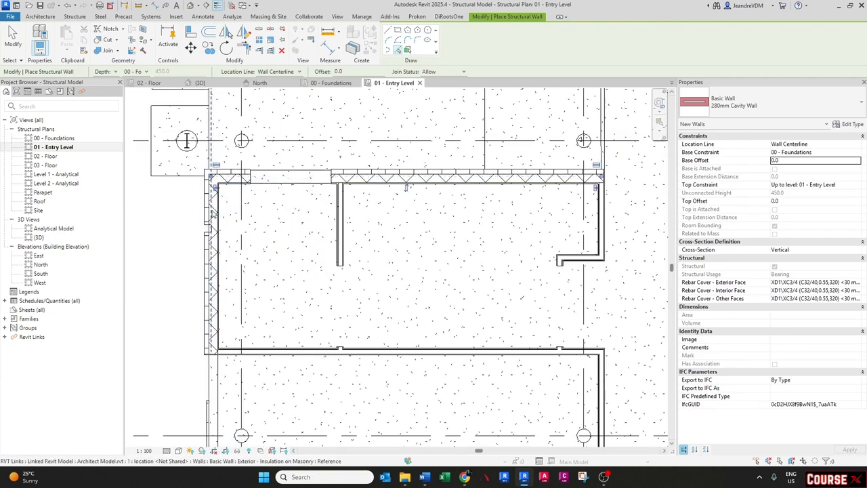
# - Survey the plan for architectural exterior walls that still need cavity walls traced over them
pyautogui.scroll(-5, 219, 331)
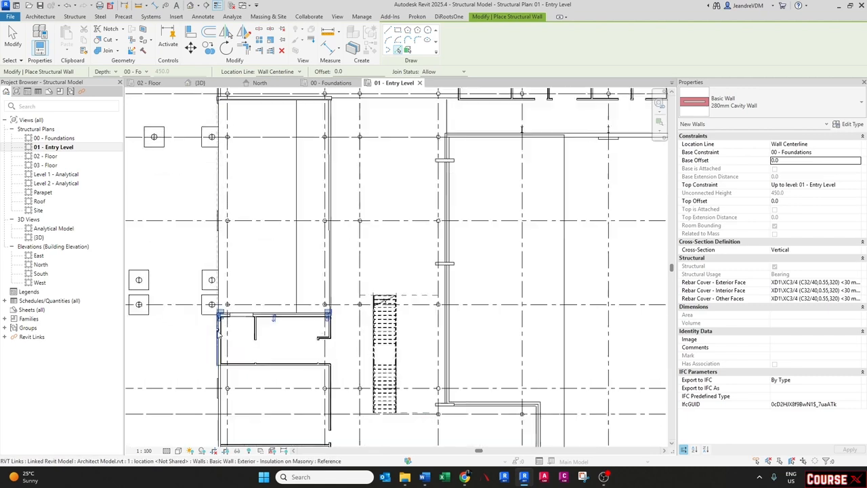
pyautogui.scroll(3, 219, 332)
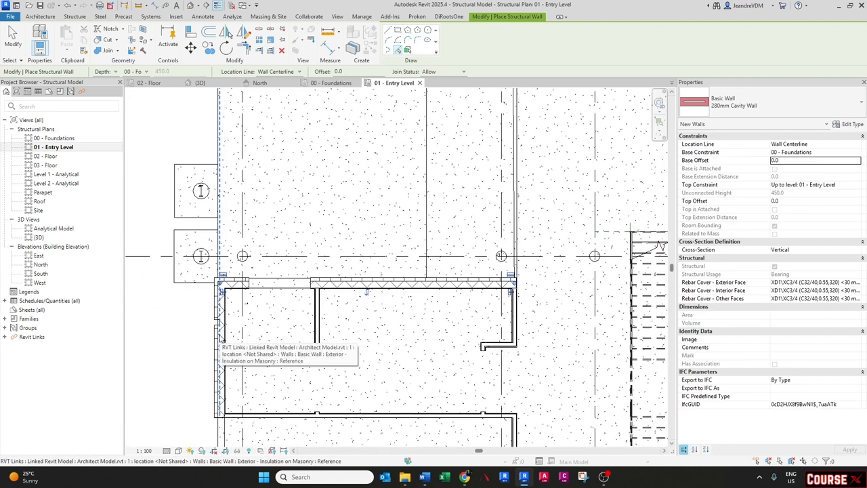
pyautogui.scroll(-2, 219, 336)
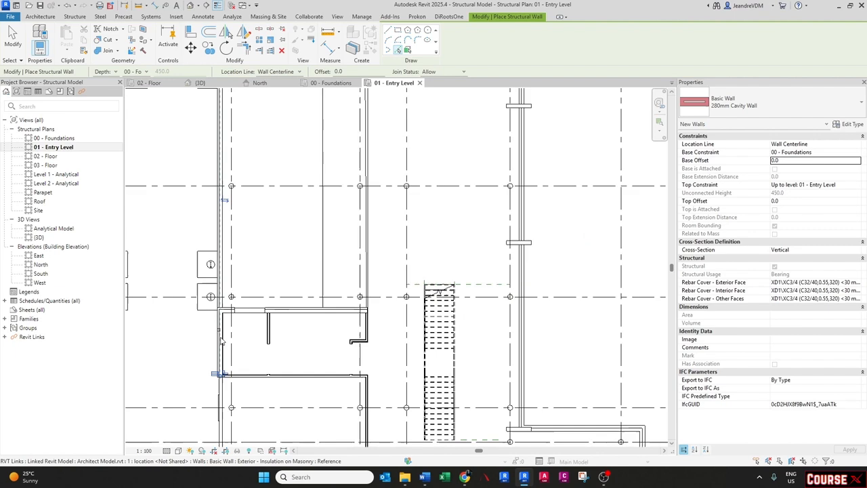
pyautogui.scroll(-2, 219, 336)
pyautogui.moveTo(251, 204); pyautogui.dragTo(243, 248, button='middle')
pyautogui.scroll(2, 218, 170)
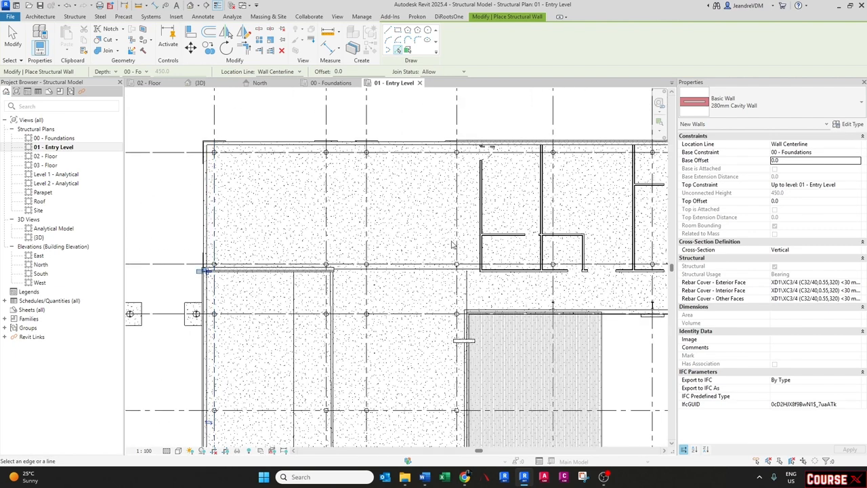
pyautogui.scroll(-2, 453, 245)
pyautogui.scroll(4, 540, 209)
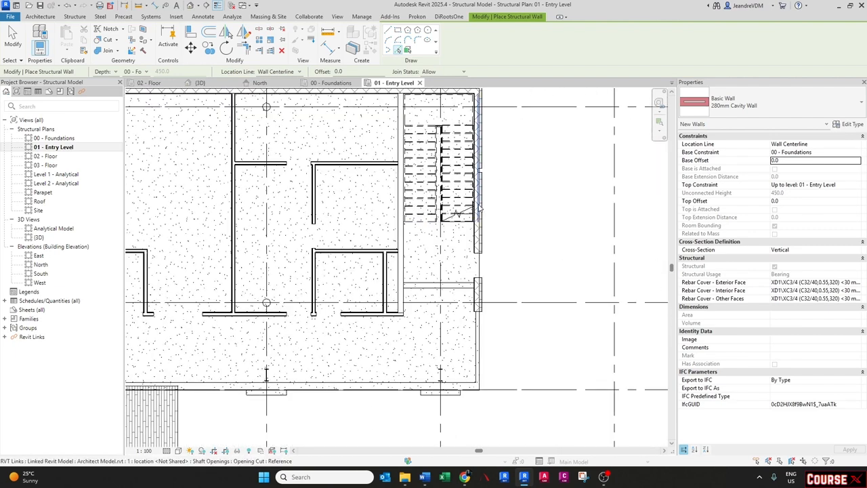
pyautogui.scroll(2, 480, 210)
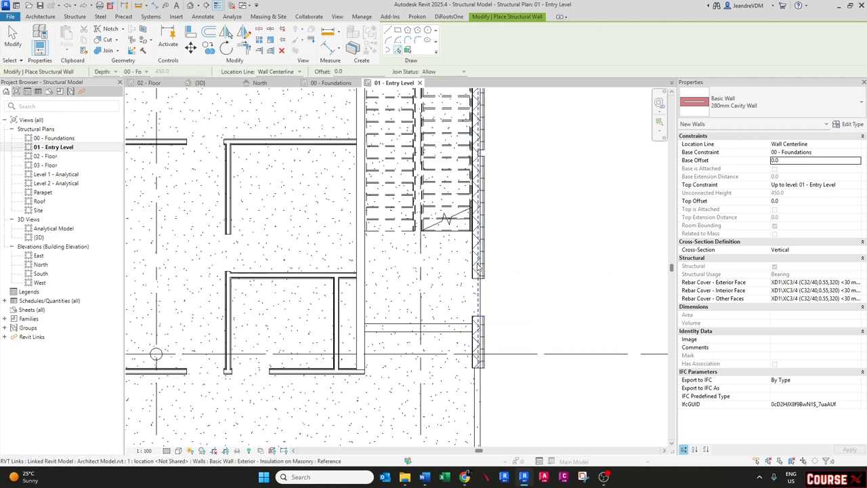
pyautogui.scroll(-3, 474, 270)
pyautogui.scroll(3, 432, 170)
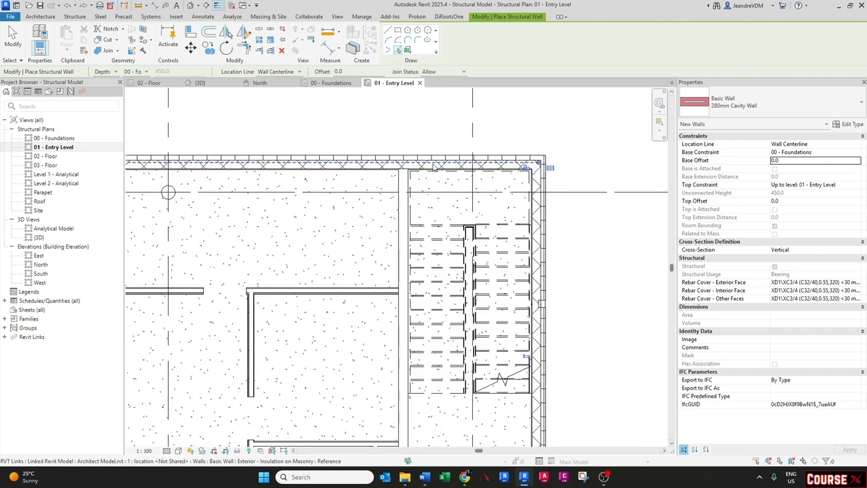
pyautogui.scroll(-1, 434, 166)
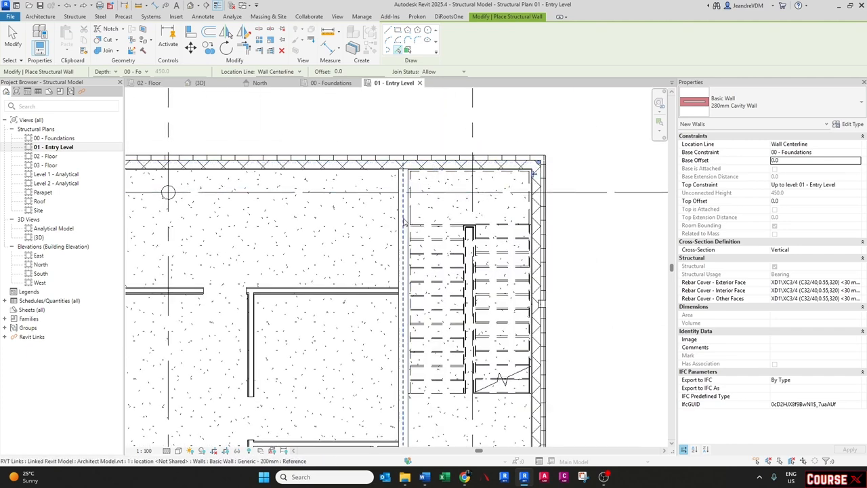
pyautogui.scroll(-2, 410, 177)
pyautogui.scroll(-2, 408, 177)
pyautogui.moveTo(290, 201); pyautogui.dragTo(438, 231, button='middle')
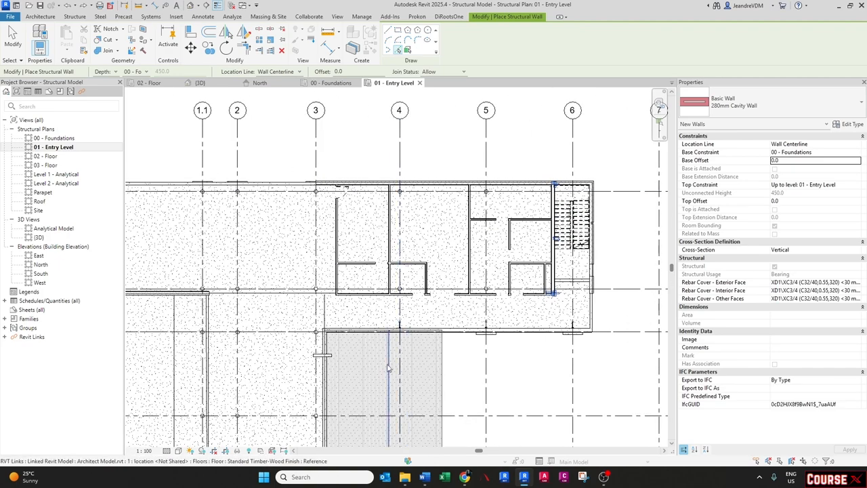
pyautogui.moveTo(388, 366); pyautogui.dragTo(393, 219, button='middle')
pyautogui.scroll(-1, 382, 209)
pyautogui.moveTo(351, 336); pyautogui.dragTo(342, 235, button='middle')
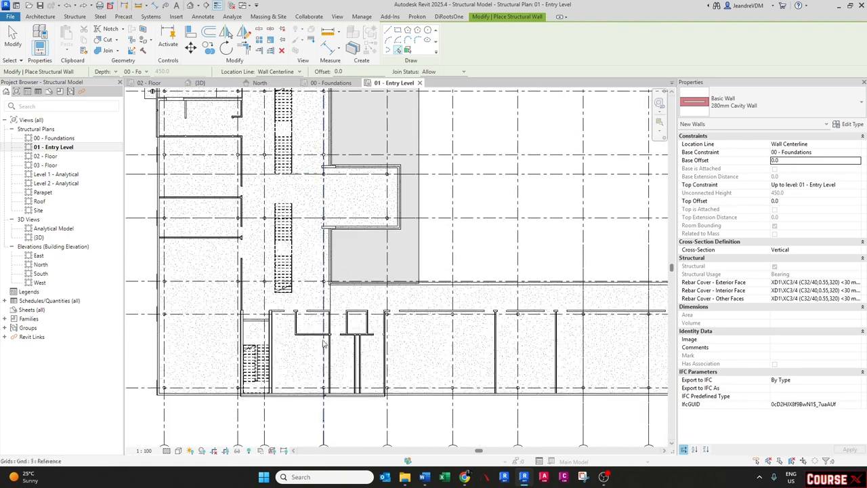
# - Exit wall placement and inspect the new cavity walls along the building base in the 3D view
pyautogui.scroll(2, 248, 339)
pyautogui.moveTo(232, 325); pyautogui.dragTo(265, 341, button='middle')
pyautogui.scroll(-2, 264, 339)
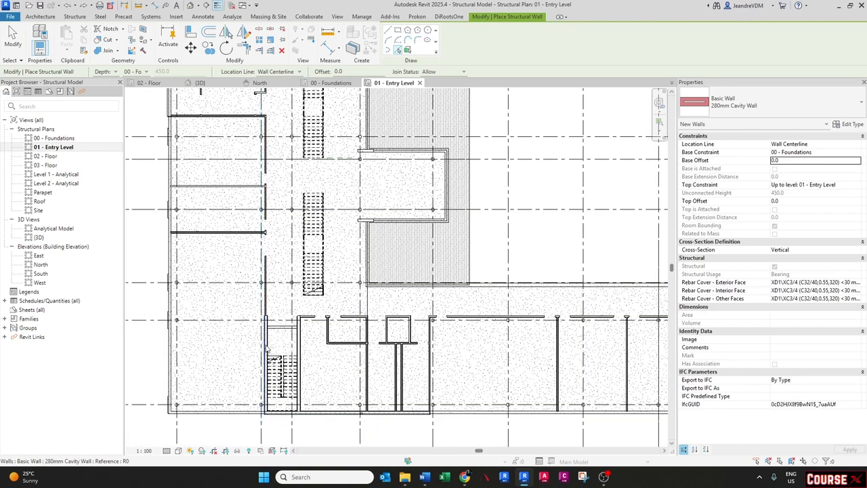
pyautogui.scroll(-2, 260, 338)
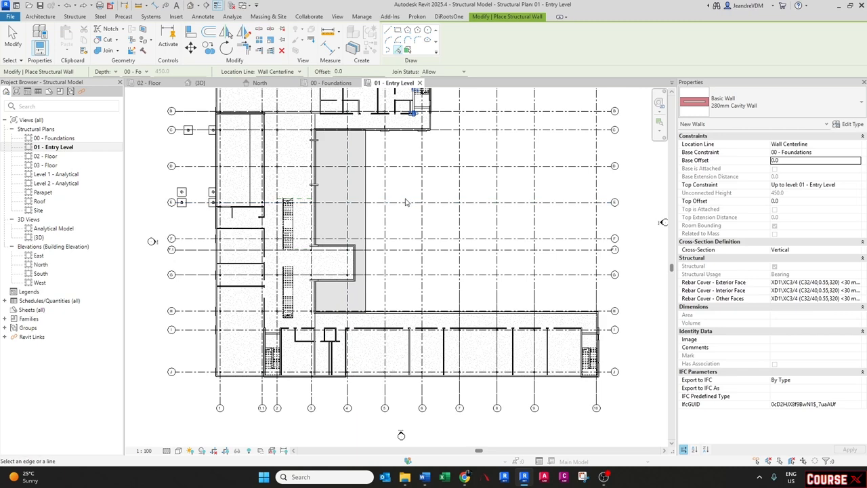
pyautogui.press('Escape')
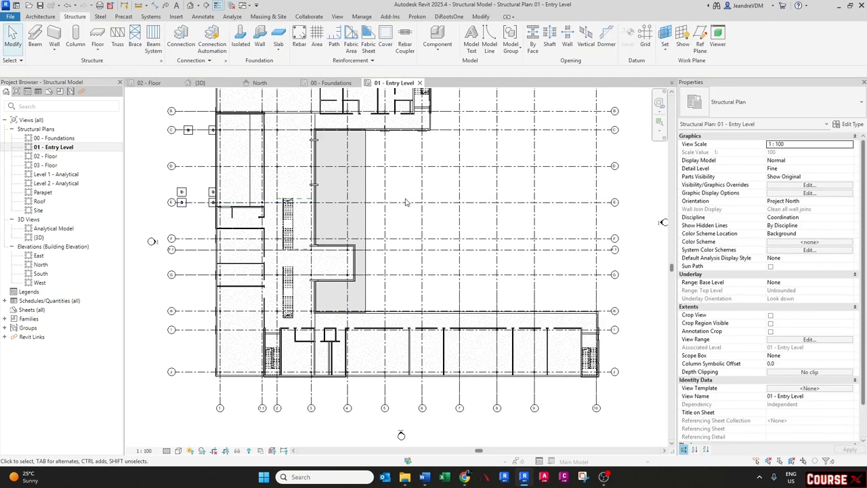
pyautogui.click(200, 83)
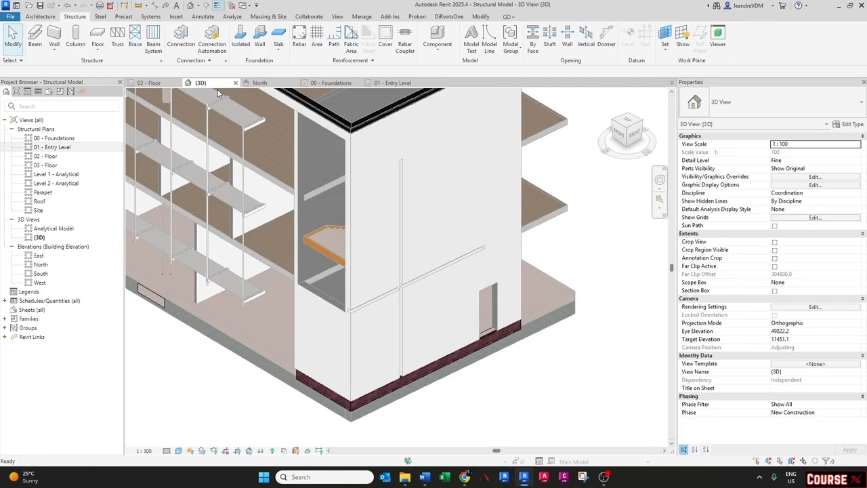
pyautogui.scroll(-2, 340, 243)
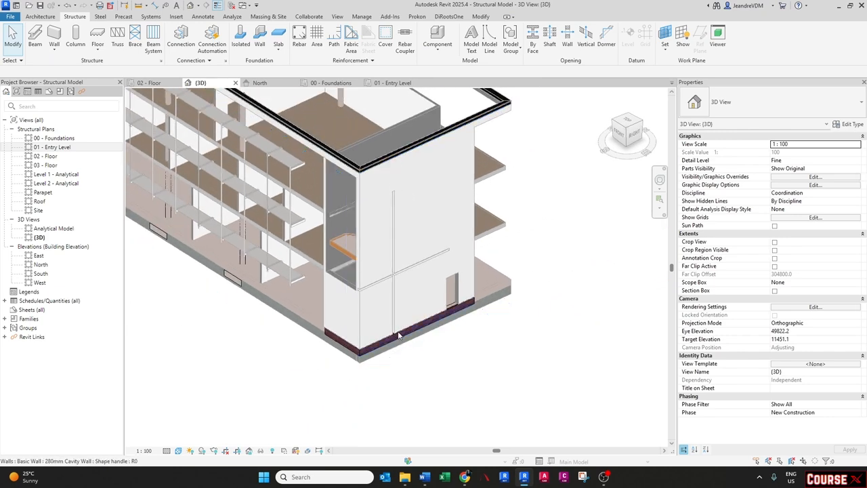
pyautogui.click(379, 342)
pyautogui.keyDown('shift'); pyautogui.moveTo(369, 342); pyautogui.dragTo(424, 310, button='middle'); pyautogui.keyUp('shift')
pyautogui.scroll(-3, 425, 310)
pyautogui.moveTo(300, 309); pyautogui.dragTo(518, 410, button='middle')
pyautogui.click(280, 304)
pyautogui.scroll(3, 284, 284)
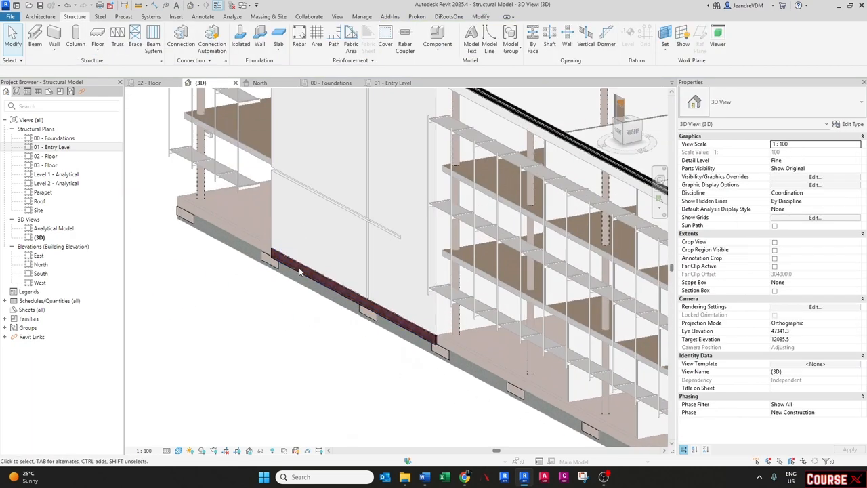
pyautogui.click(297, 266)
pyautogui.keyDown('shift'); pyautogui.moveTo(339, 267); pyautogui.dragTo(325, 291, button='middle'); pyautogui.keyUp('shift')
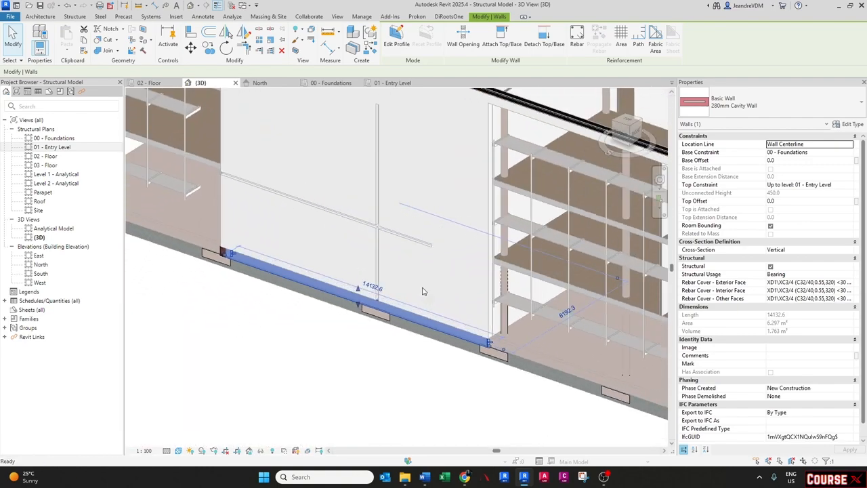
pyautogui.scroll(-3, 331, 312)
pyautogui.press('Escape')
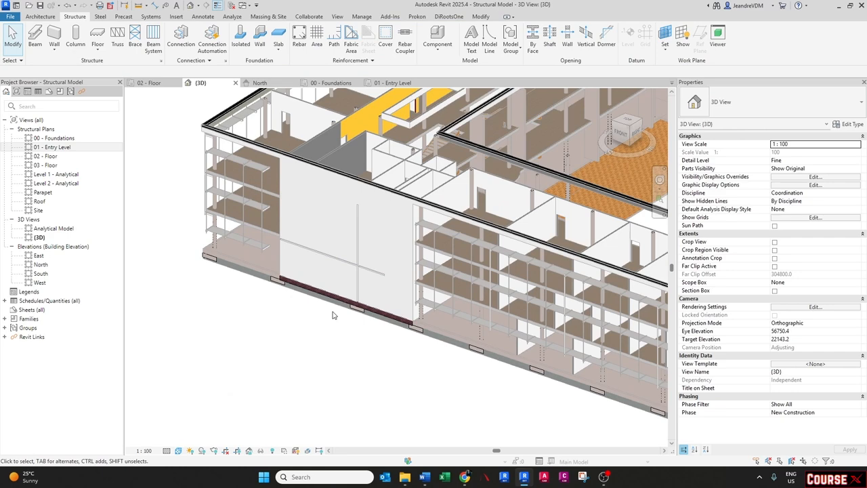
pyautogui.scroll(-2, 333, 330)
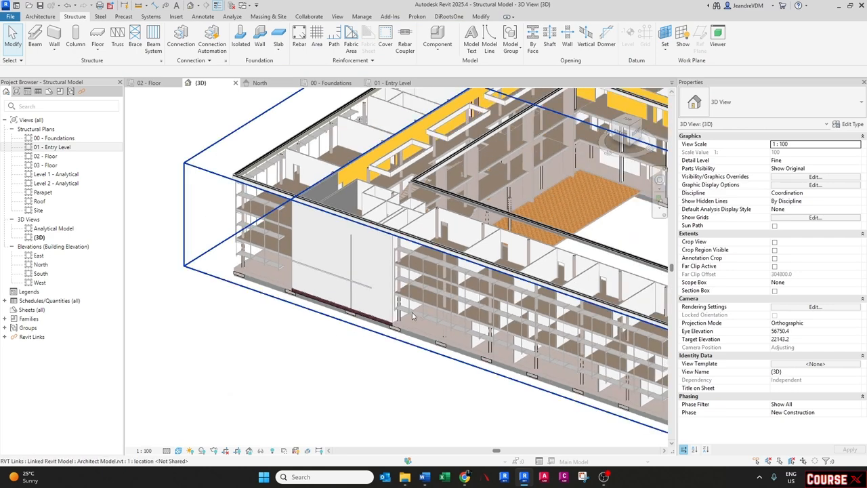
pyautogui.scroll(4, 344, 318)
pyautogui.scroll(3, 344, 318)
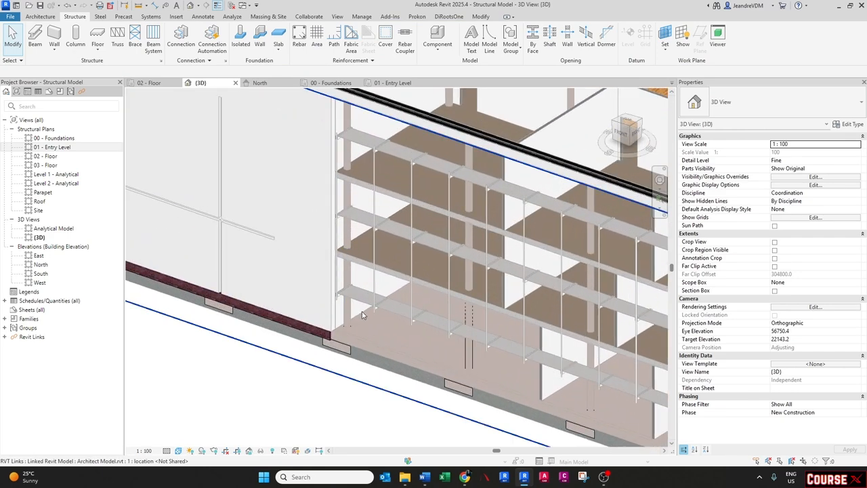
pyautogui.click(332, 336)
pyautogui.keyDown('shift'); pyautogui.moveTo(332, 337); pyautogui.dragTo(282, 108, button='middle'); pyautogui.keyUp('shift')
pyautogui.press('Escape')
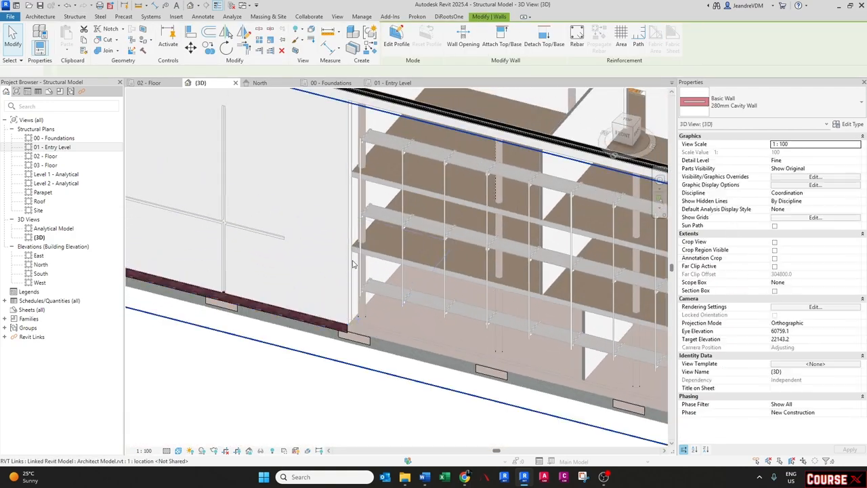
pyautogui.click(387, 83)
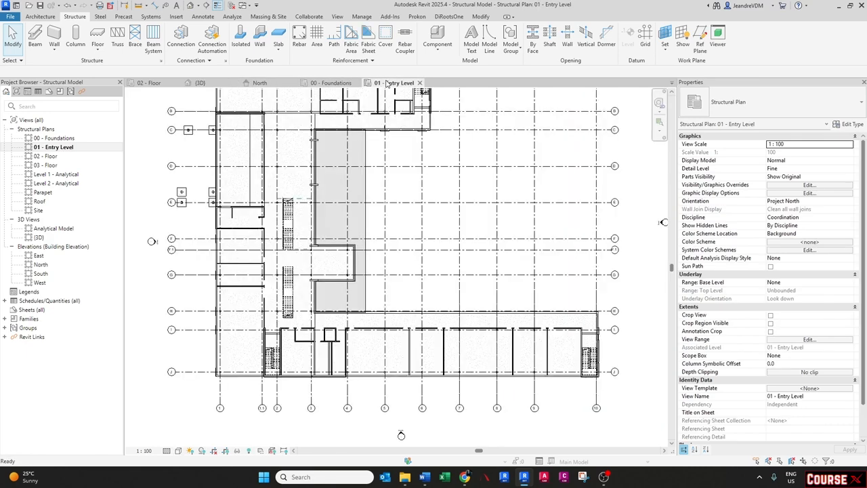
pyautogui.scroll(5, 330, 372)
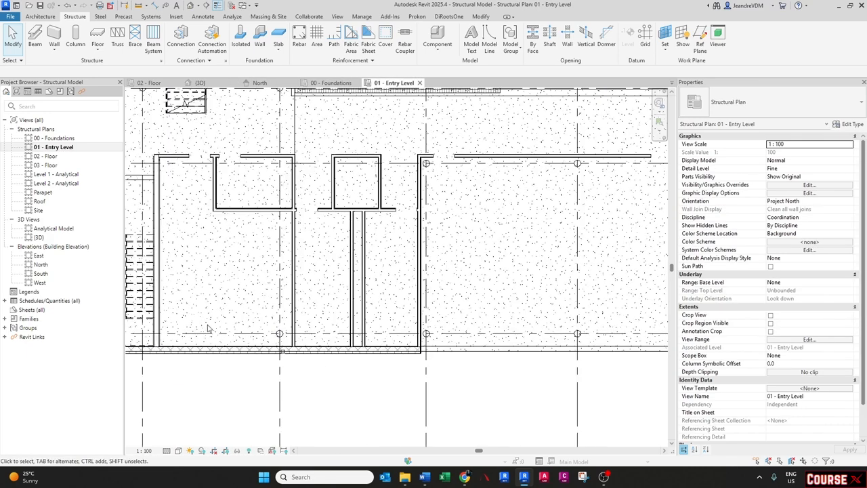
pyautogui.scroll(4, 426, 207)
pyautogui.scroll(-5, 416, 258)
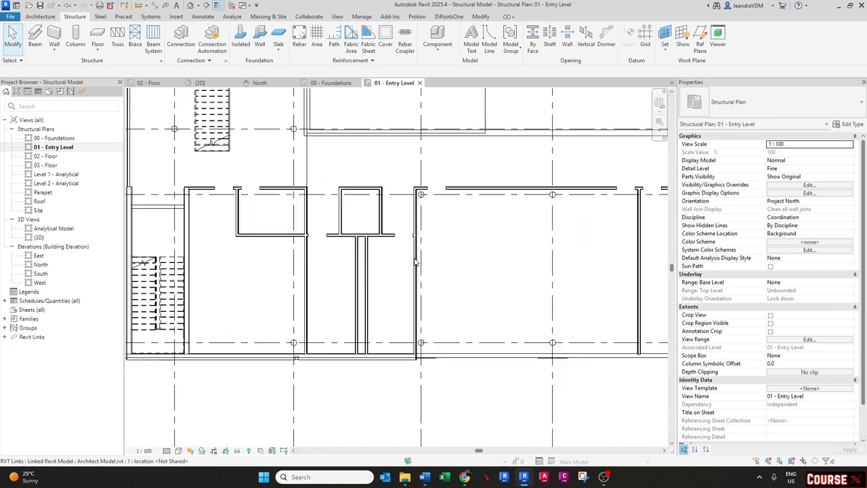
pyautogui.click(223, 359)
pyautogui.press('Escape')
pyautogui.click(223, 359)
pyautogui.press('Escape')
pyautogui.press('Tab')
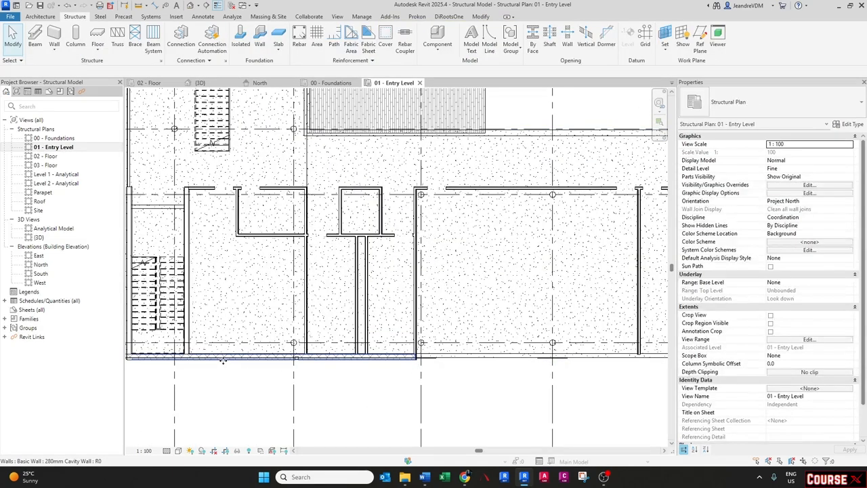
pyautogui.click(223, 359)
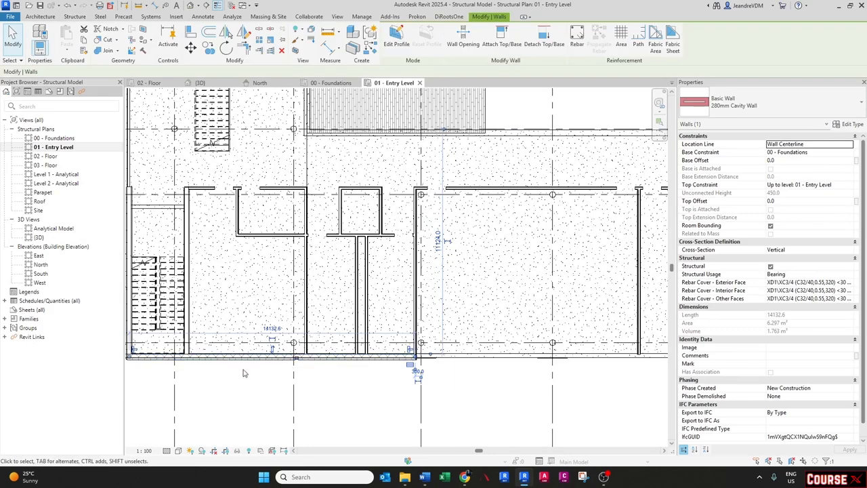
pyautogui.press('c')
pyautogui.press('s')
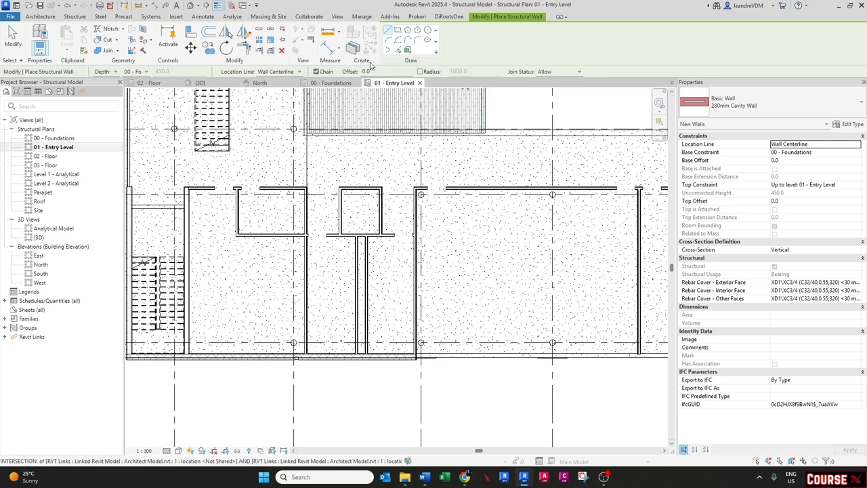
pyautogui.click(399, 50)
pyautogui.scroll(5, 419, 298)
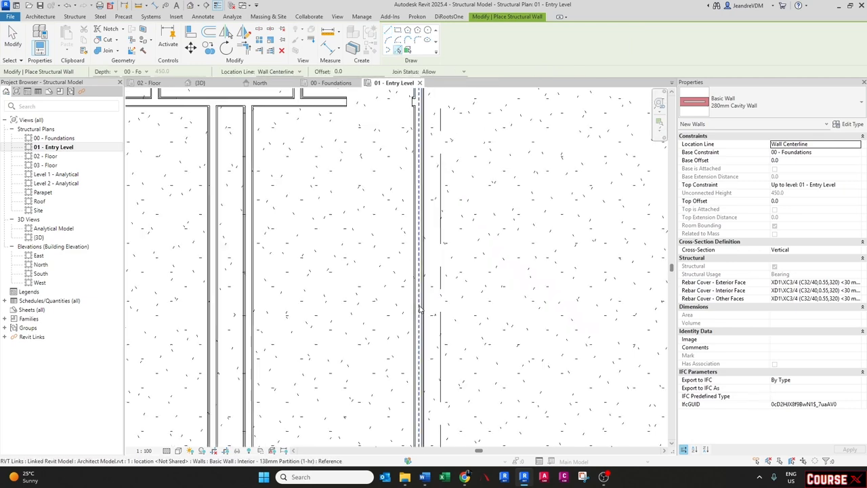
pyautogui.scroll(-5, 419, 308)
pyautogui.press('Escape')
pyautogui.press('Escape')
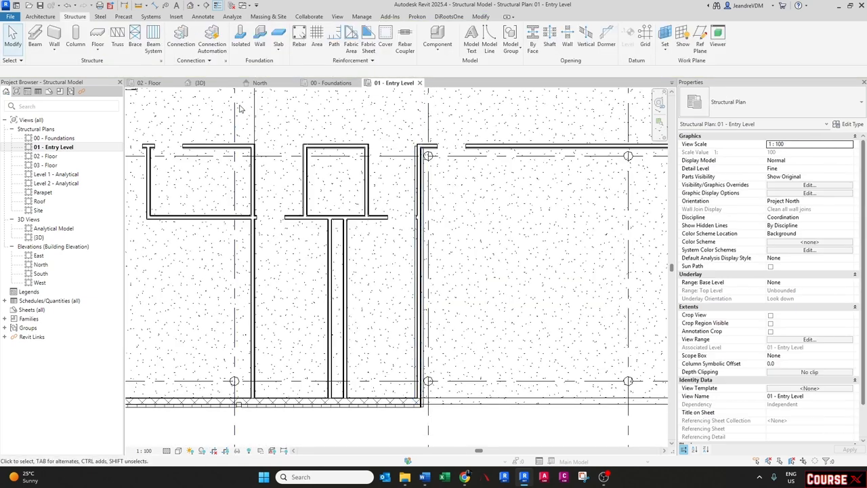
# - Select the cavity wall at the building corner in the 3D view to check its extent
pyautogui.click(200, 82)
pyautogui.keyDown('shift'); pyautogui.moveTo(339, 318); pyautogui.dragTo(380, 279, button='middle'); pyautogui.keyUp('shift')
pyautogui.scroll(6, 439, 248)
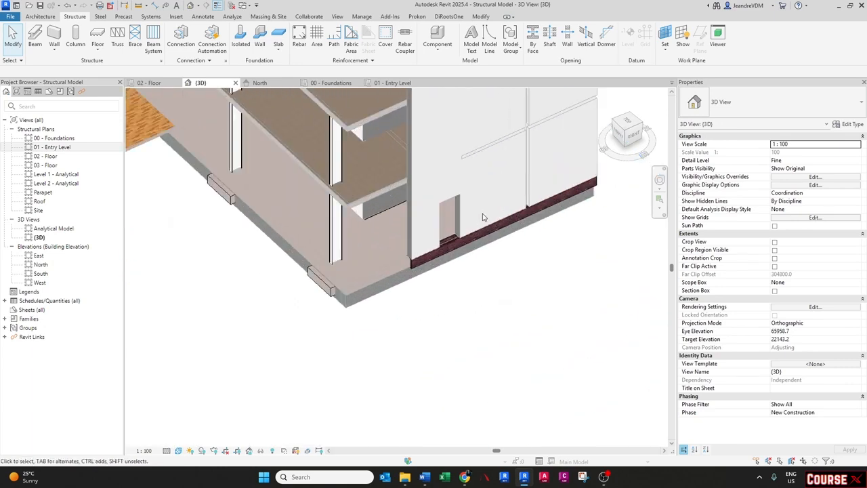
pyautogui.click(439, 248)
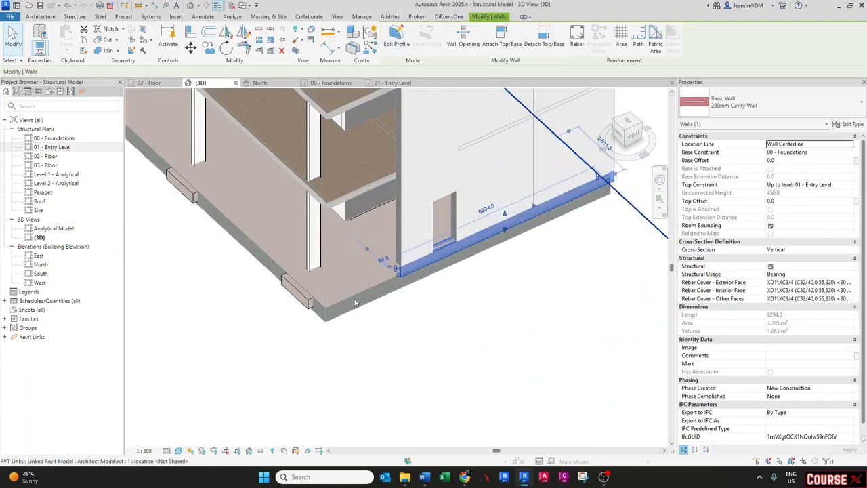
pyautogui.keyDown('shift'); pyautogui.moveTo(357, 303); pyautogui.dragTo(332, 300, button='middle'); pyautogui.keyUp('shift')
pyautogui.press('Escape')
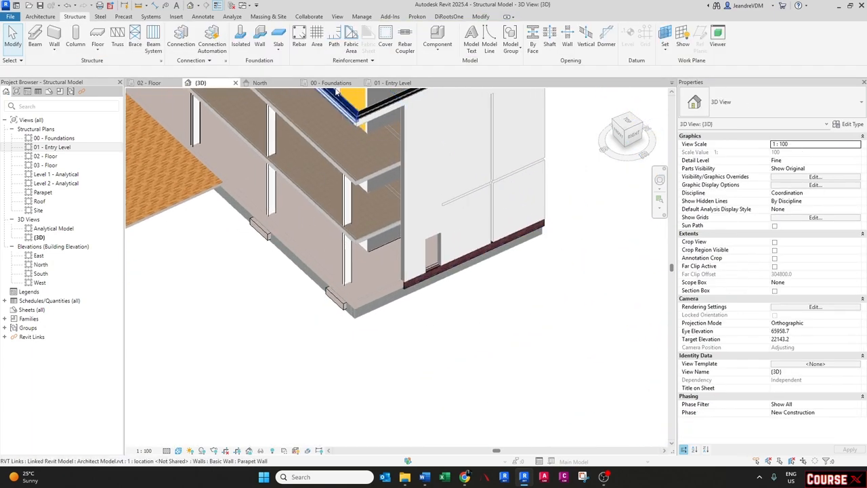
# - Examine the linked slab edges and footings in the 00 - Foundations plan
pyautogui.click(333, 83)
pyautogui.scroll(5, 404, 175)
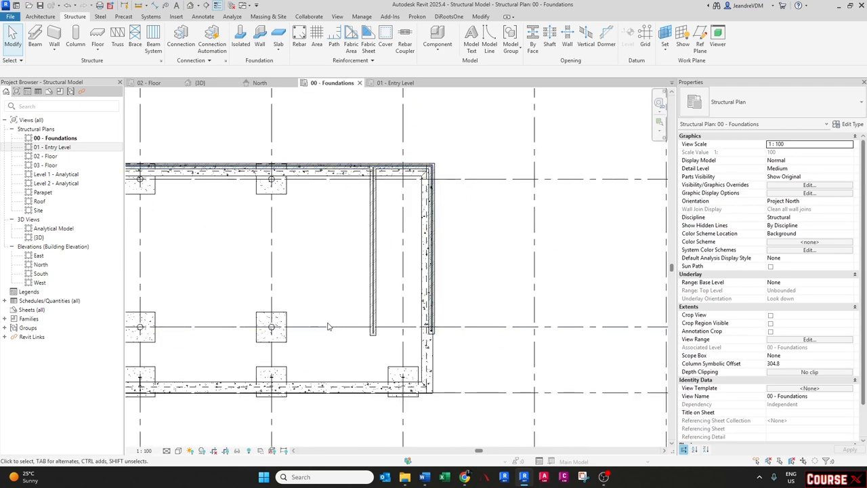
pyautogui.click(329, 387)
pyautogui.press('Escape')
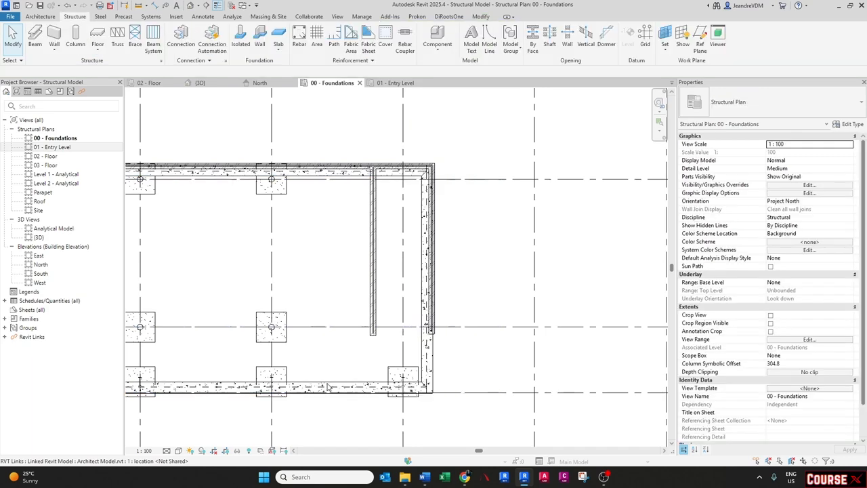
pyautogui.press('Tab')
pyautogui.click(329, 386)
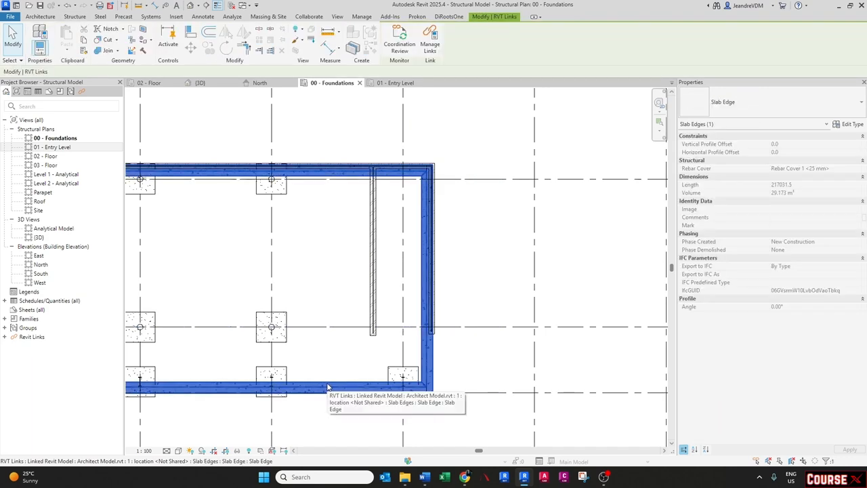
pyautogui.click(350, 344)
pyautogui.scroll(-3, 350, 344)
pyautogui.moveTo(323, 404); pyautogui.dragTo(357, 326, button='middle')
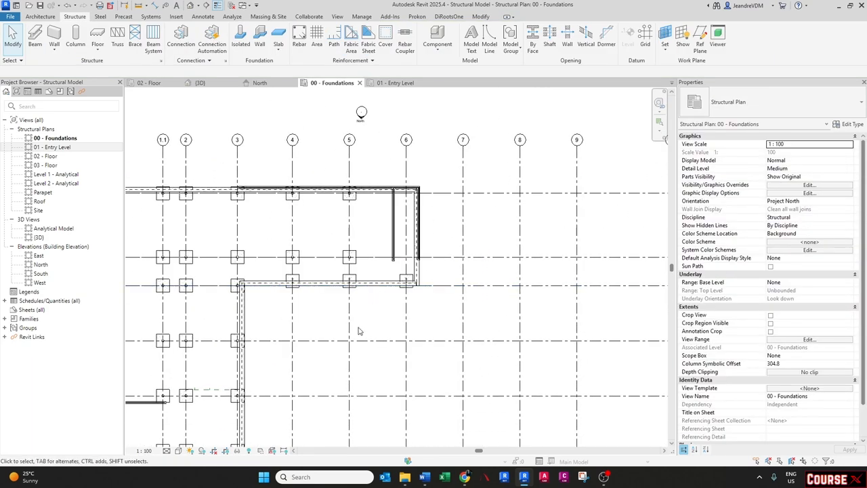
pyautogui.moveTo(344, 378); pyautogui.dragTo(370, 262, button='middle')
pyautogui.scroll(-2, 397, 286)
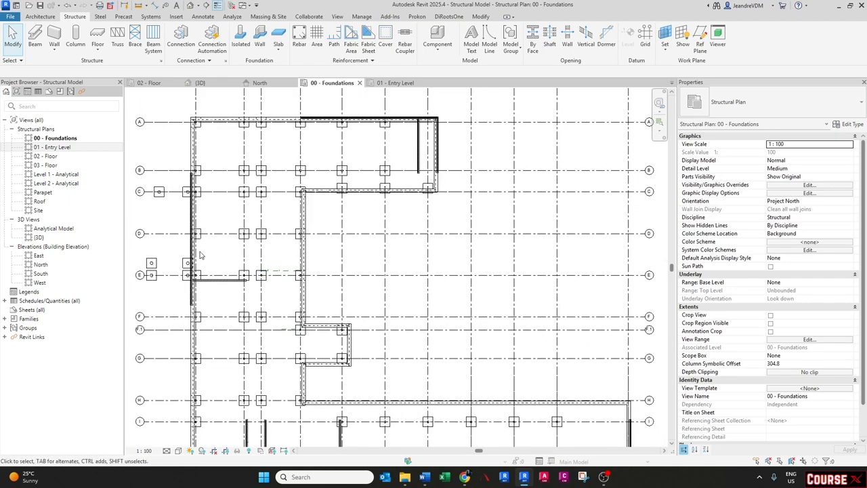
pyautogui.scroll(2, 203, 257)
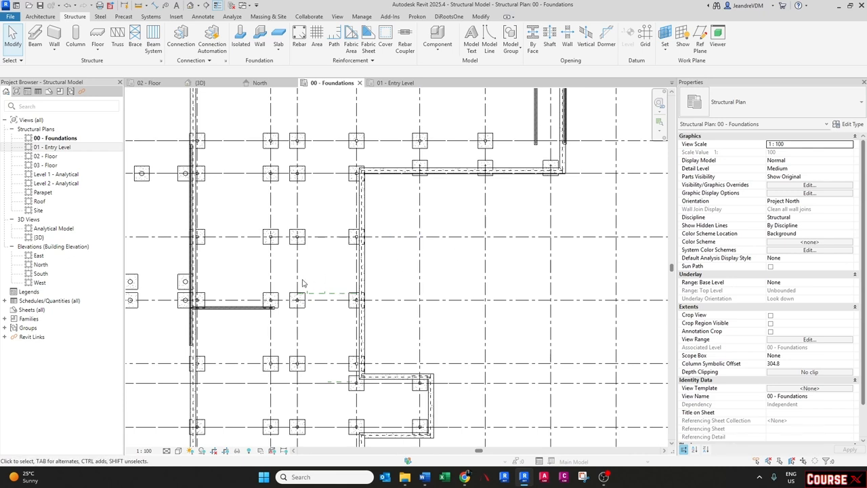
# - Hide the Floors category in the 00 - Foundations view's visibility settings and inspect the linked beam beneath
pyautogui.press('v')
pyautogui.press('g')
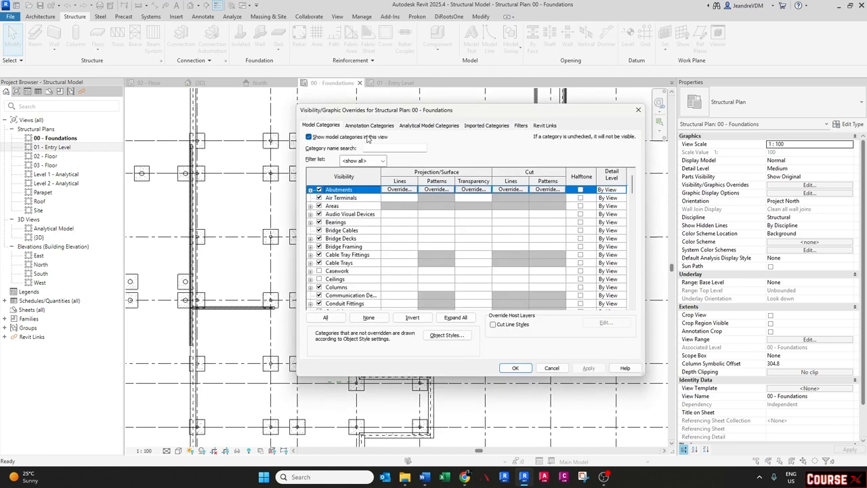
pyautogui.click(344, 247)
pyautogui.click(370, 147)
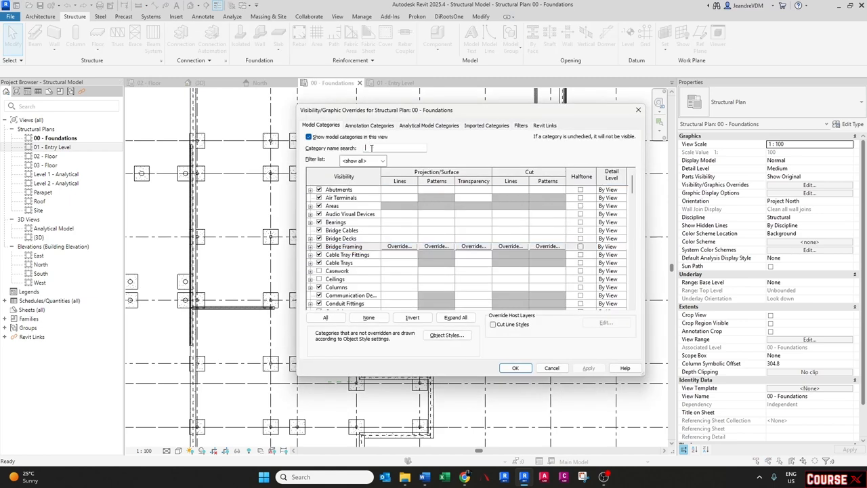
pyautogui.write('floor')
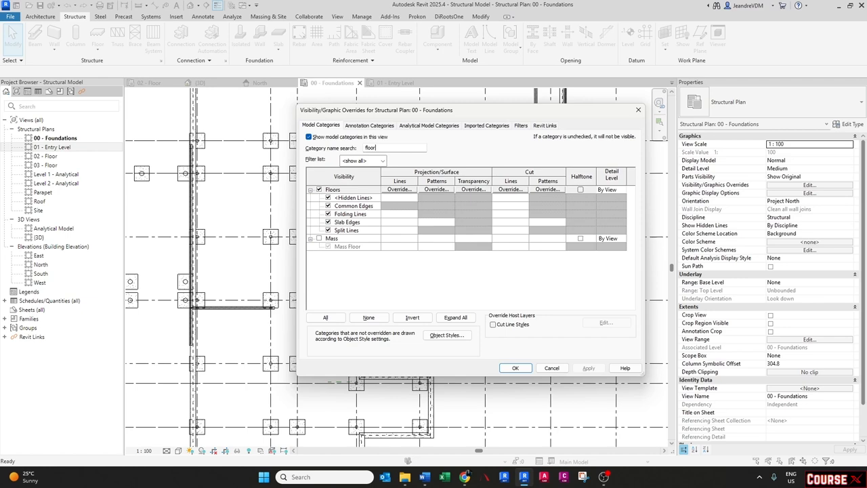
pyautogui.click(319, 189)
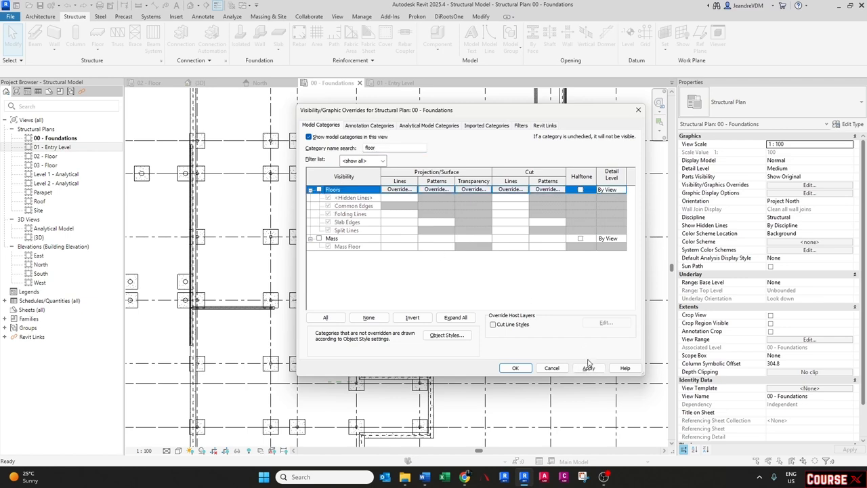
pyautogui.click(515, 368)
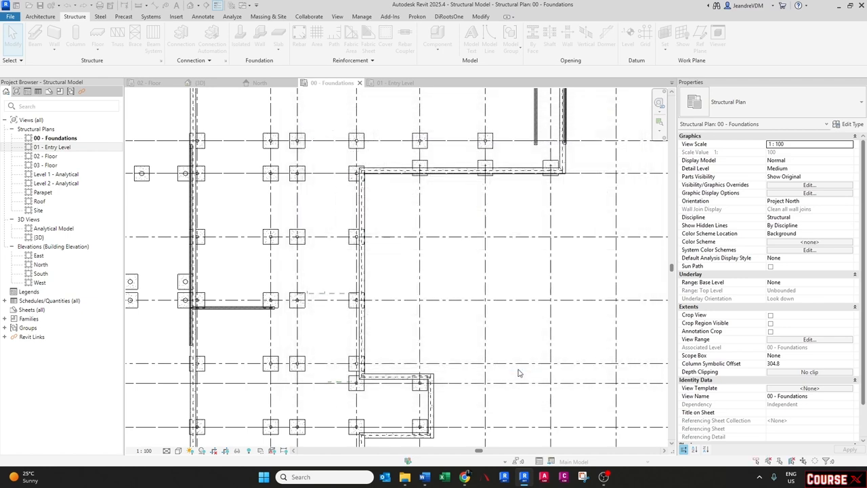
pyautogui.click(363, 343)
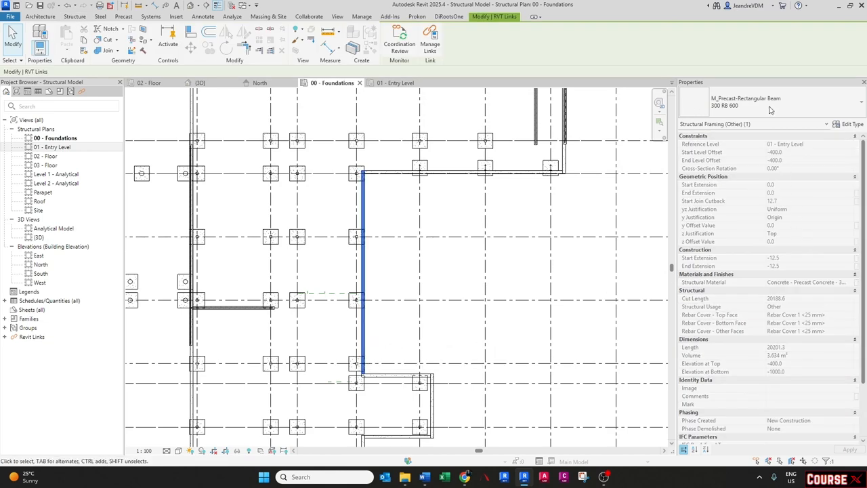
pyautogui.click(374, 315)
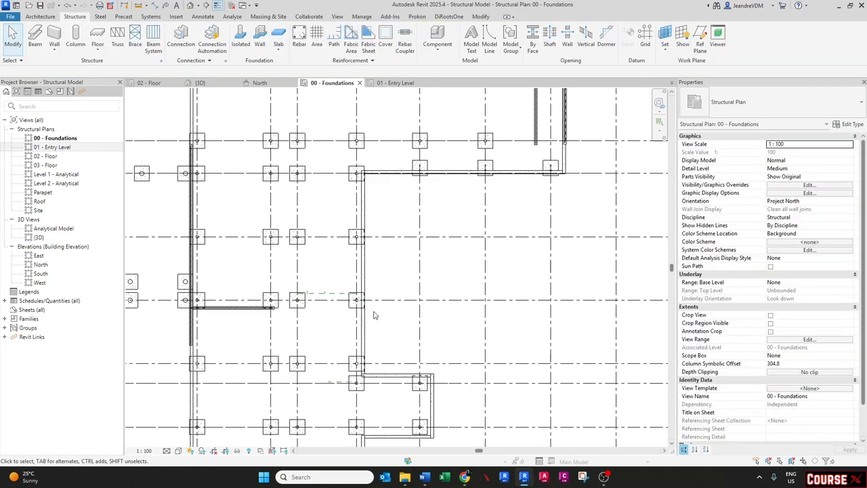
# - Hide the Structural Framing category in the 00 - Foundations view's visibility settings
pyautogui.press('v')
pyautogui.press('g')
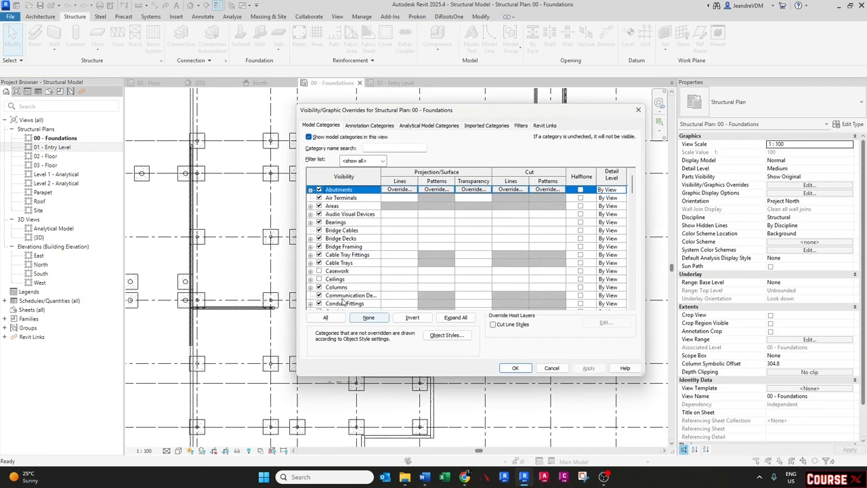
pyautogui.click(351, 256)
pyautogui.press('s')
pyautogui.press('t')
pyautogui.scroll(-1, 352, 262)
pyautogui.scroll(-2, 352, 264)
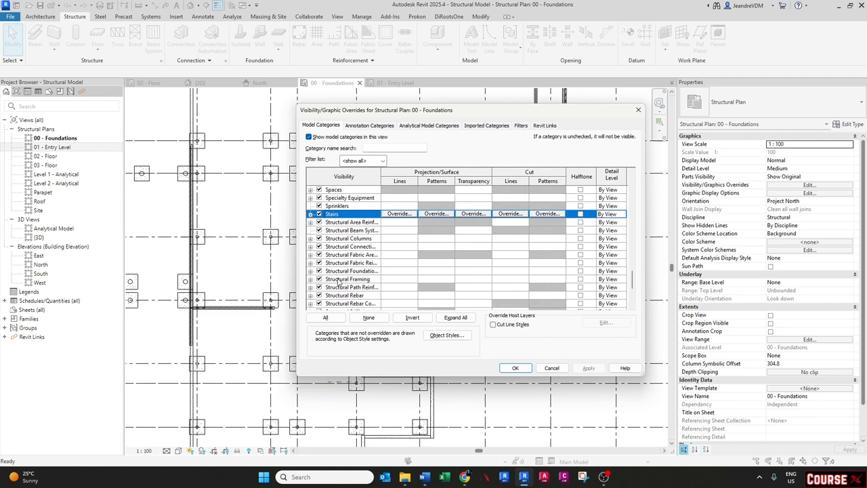
pyautogui.click(322, 281)
pyautogui.click(515, 368)
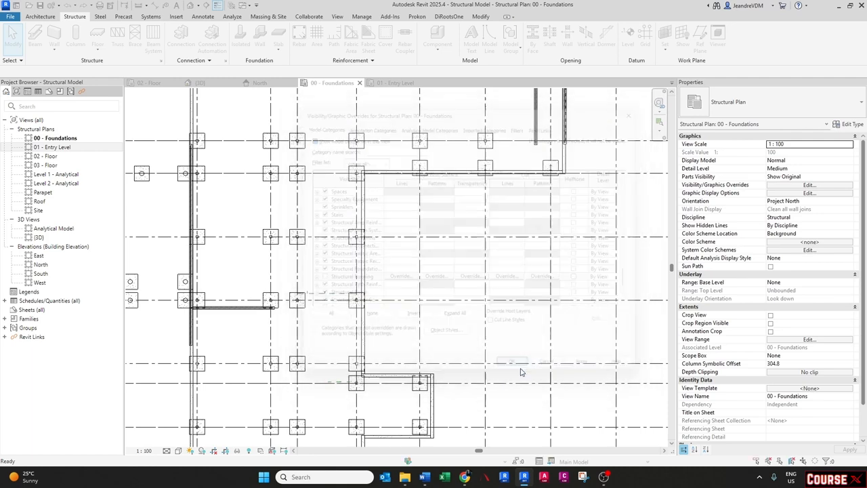
# - Start a wall foundation and choose the Bearing Footing - 900 x 300 type
pyautogui.scroll(-3, 366, 315)
pyautogui.moveTo(287, 331); pyautogui.dragTo(279, 249, button='middle')
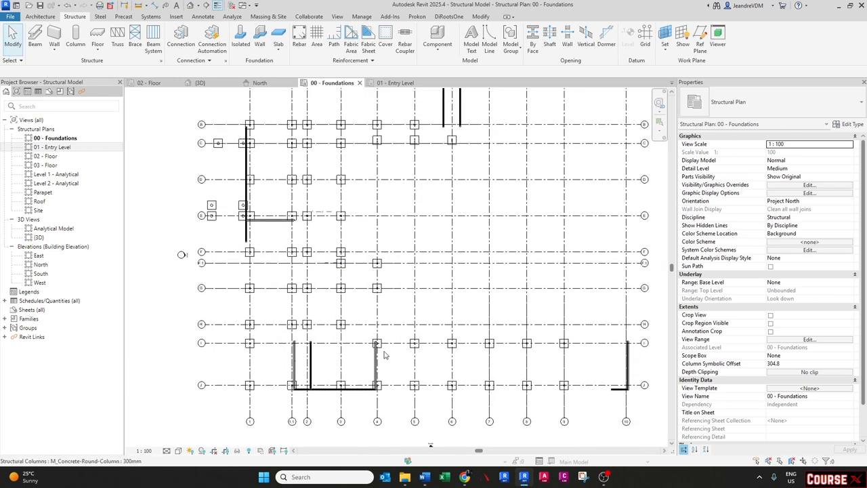
pyautogui.scroll(5, 301, 385)
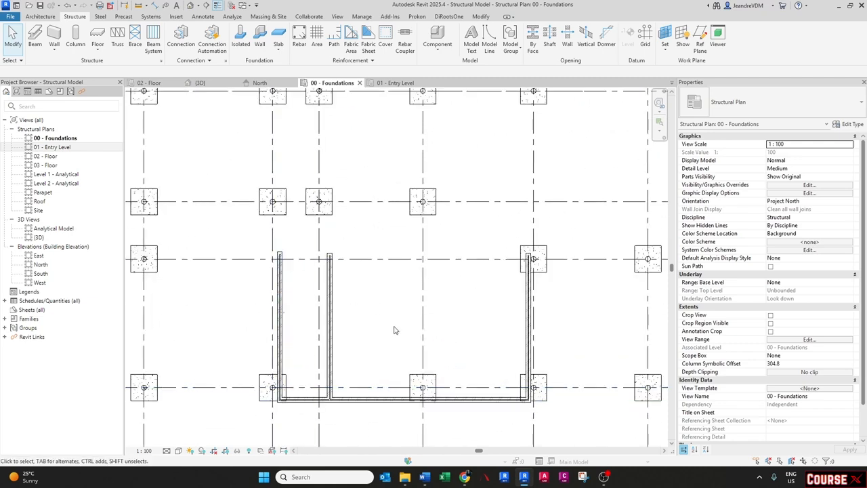
pyautogui.scroll(-2, 296, 322)
pyautogui.click(318, 324)
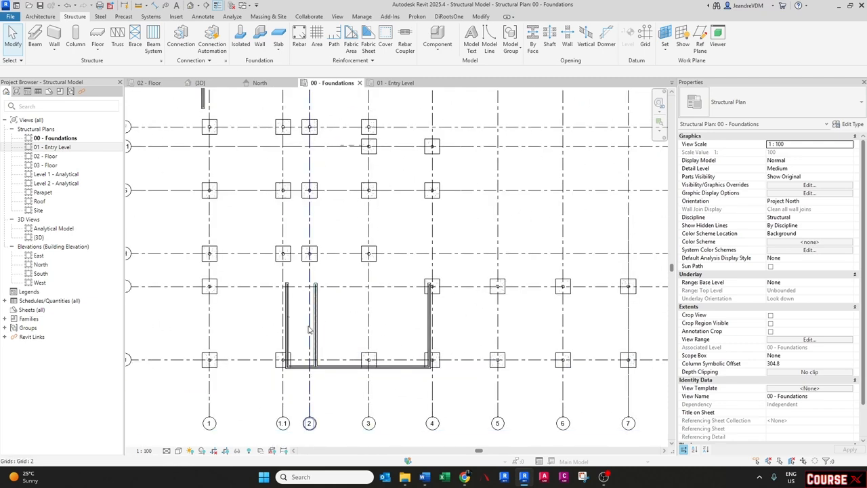
pyautogui.click(258, 48)
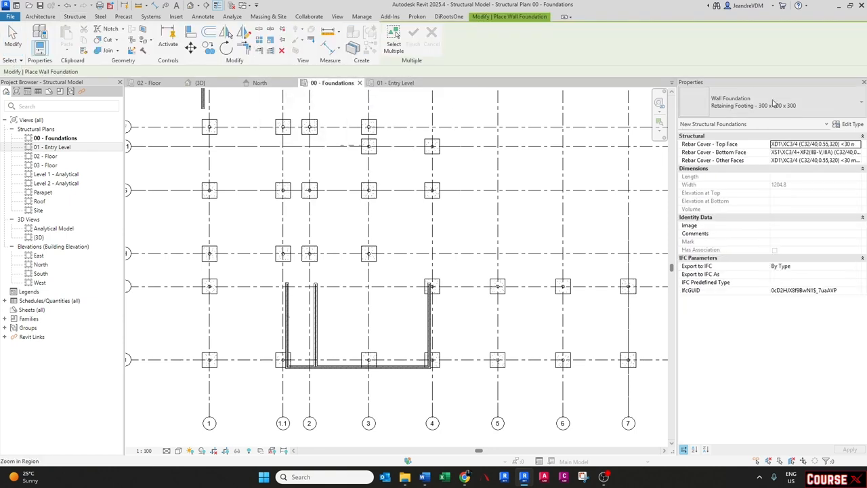
pyautogui.click(772, 102)
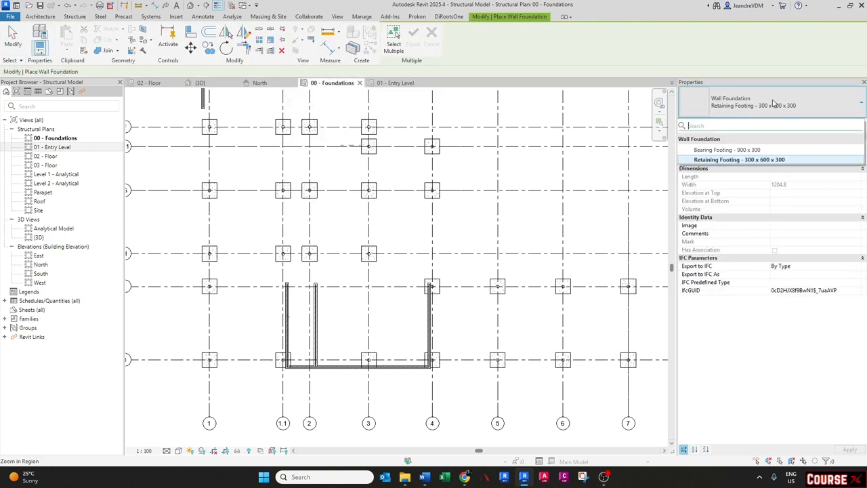
pyautogui.click(711, 150)
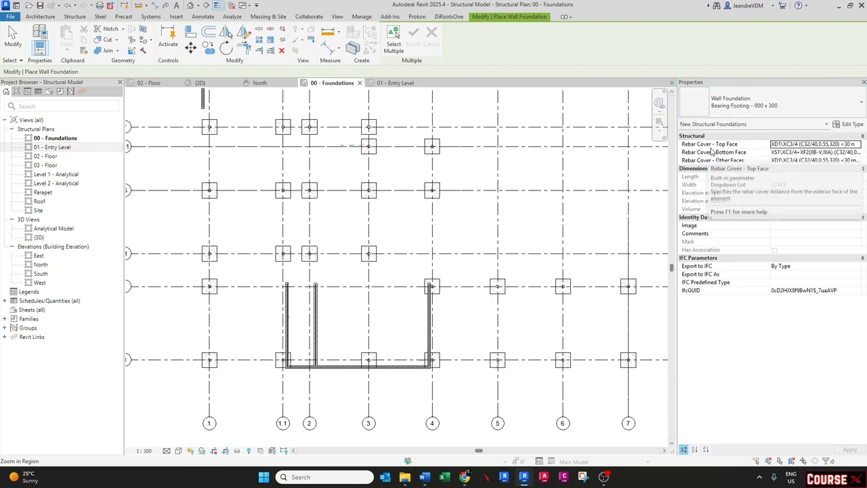
# - Duplicate the footing type under the name 700 x 250mm
pyautogui.click(849, 124)
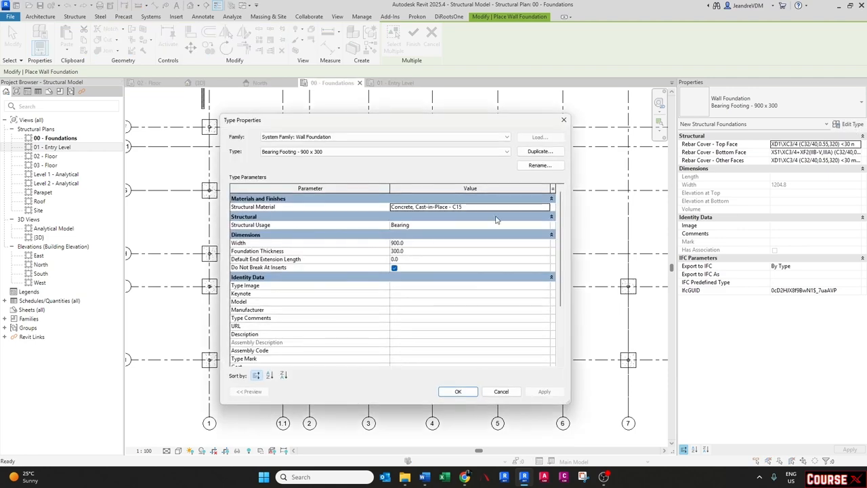
pyautogui.click(539, 152)
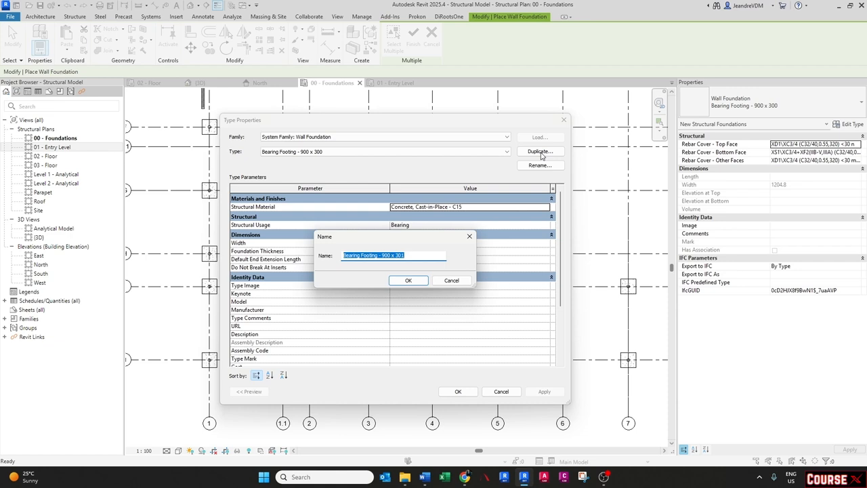
pyautogui.write('700 x 250mm')
pyautogui.click(410, 281)
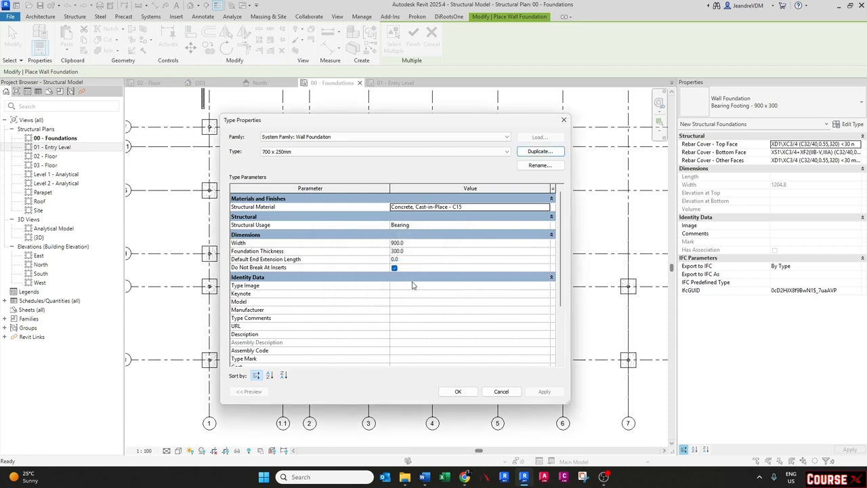
# - Set the new footing type's width to 750 and foundation thickness to 250, and confirm
pyautogui.click(419, 243)
pyautogui.write('750.0')
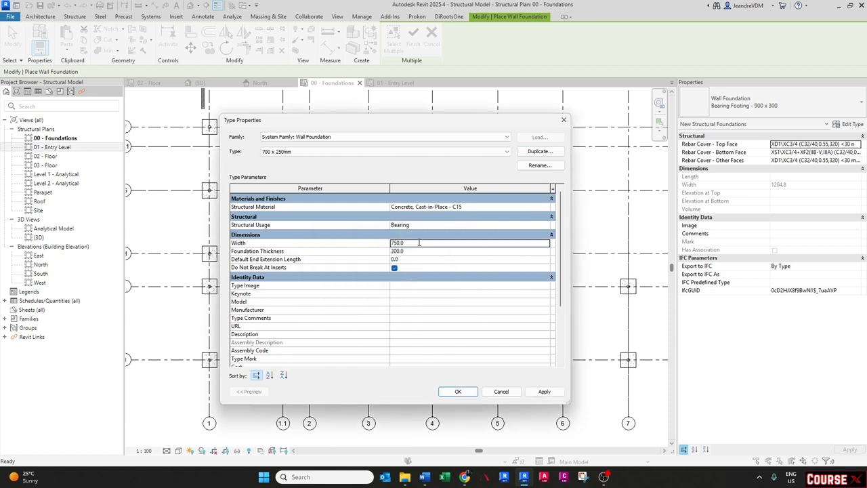
pyautogui.click(410, 250)
pyautogui.write('250.0')
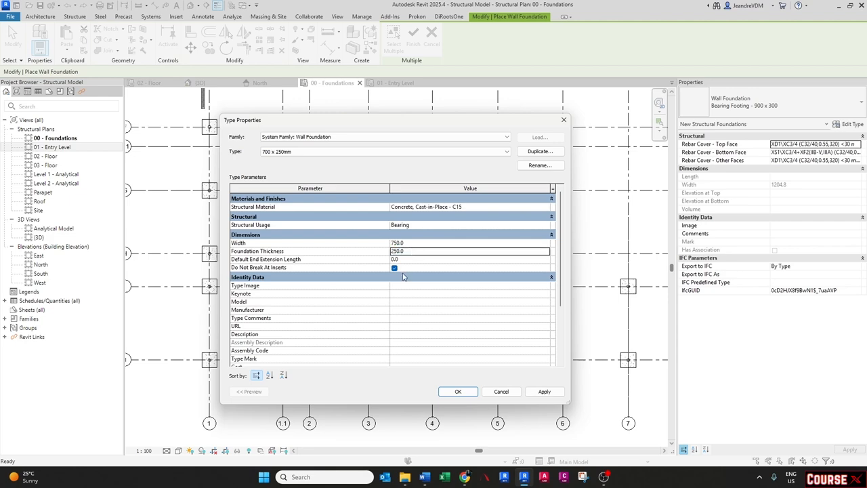
pyautogui.click(458, 391)
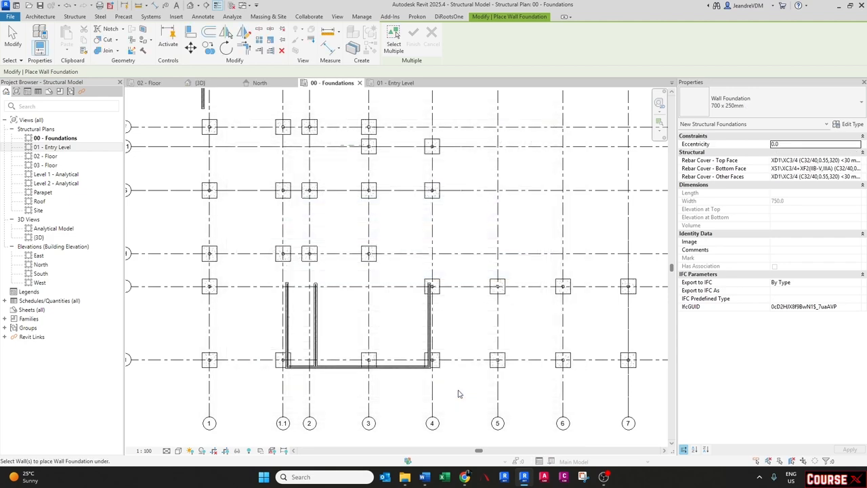
# - Place wall foundations under all walls selected with a window around the whole plan and finish
pyautogui.click(394, 39)
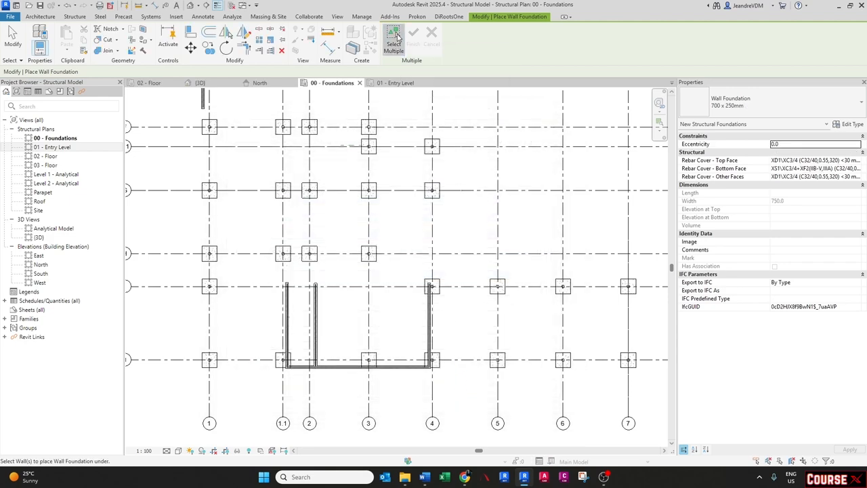
pyautogui.scroll(-5, 332, 308)
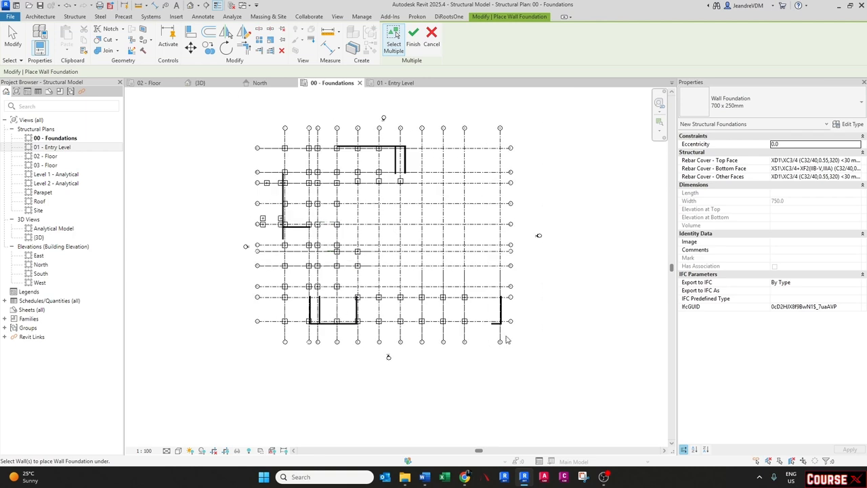
pyautogui.moveTo(505, 336); pyautogui.dragTo(265, 139)
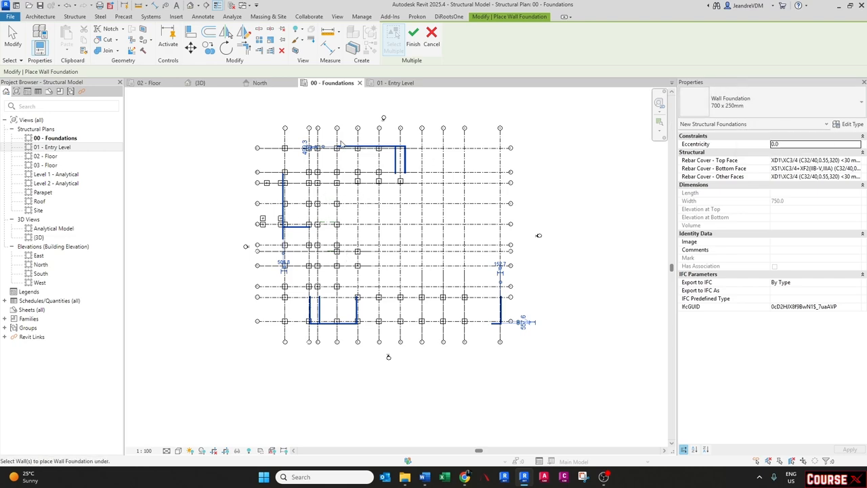
pyautogui.scroll(1, 342, 153)
pyautogui.scroll(1, 342, 155)
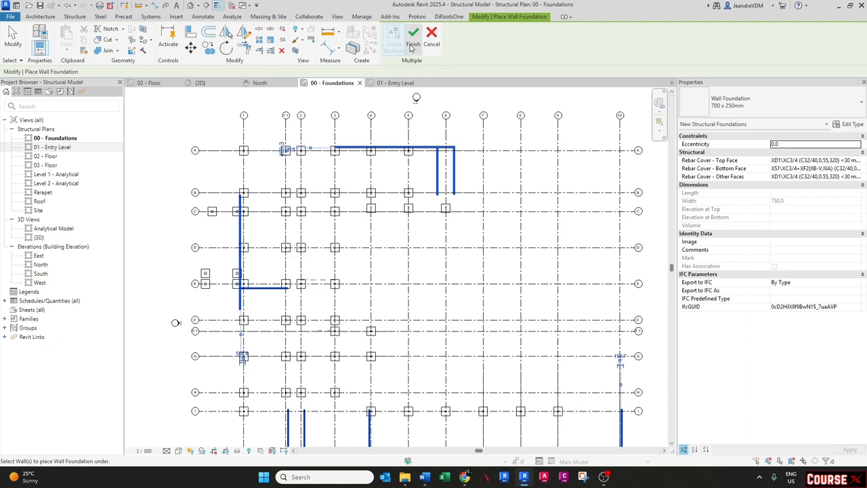
pyautogui.click(413, 37)
# - Inspect the new wall foundations along the walls around the plan
pyautogui.scroll(2, 429, 195)
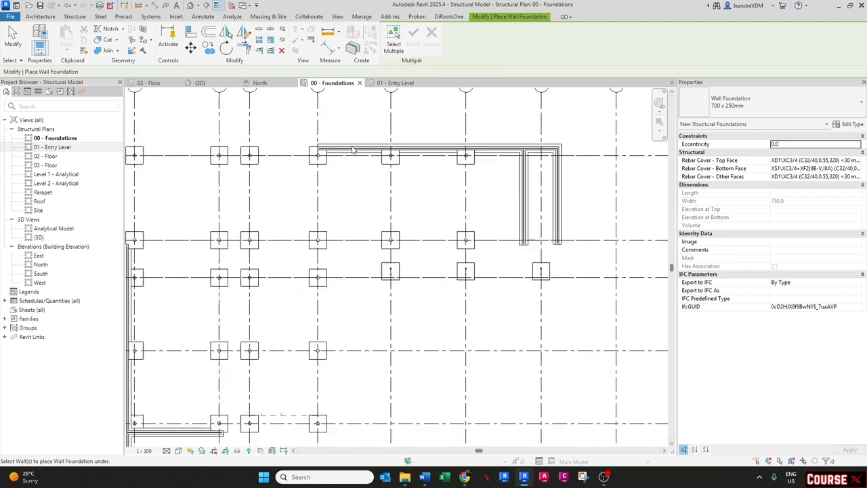
pyautogui.press('Escape')
pyautogui.moveTo(528, 176); pyautogui.dragTo(450, 192, button='middle')
pyautogui.scroll(-2, 449, 191)
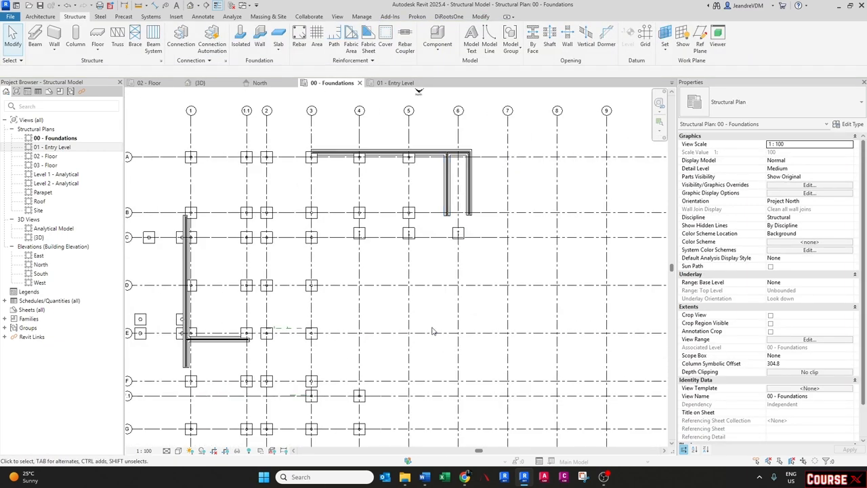
pyautogui.moveTo(430, 344); pyautogui.dragTo(422, 269, button='middle')
pyautogui.scroll(3, 167, 294)
pyautogui.moveTo(176, 299); pyautogui.dragTo(265, 368, button='middle')
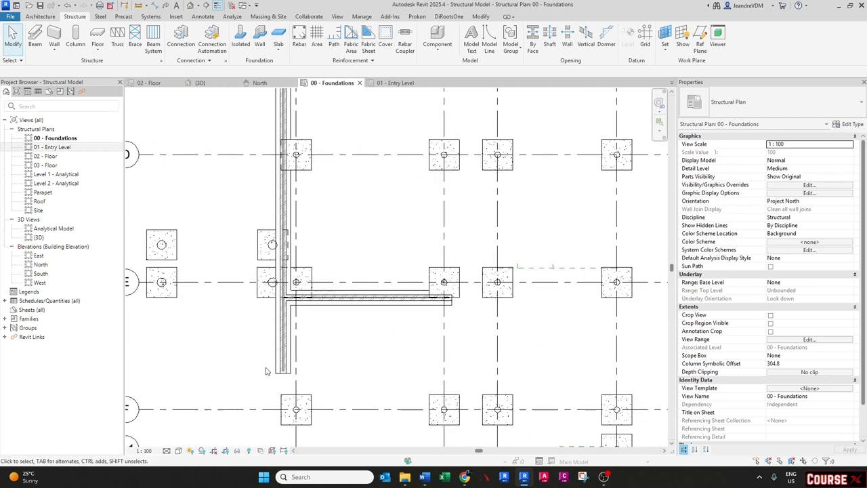
pyautogui.scroll(2, 270, 333)
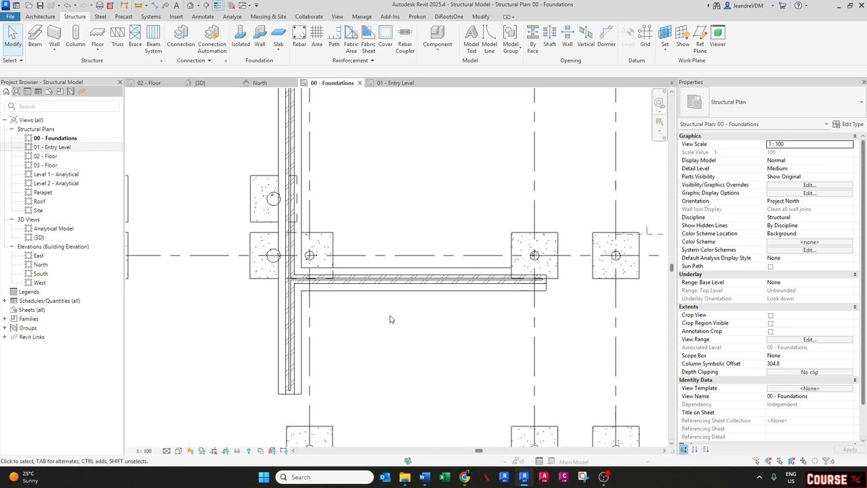
# - Select the isolated footing at the wall junction to check it
pyautogui.click(331, 238)
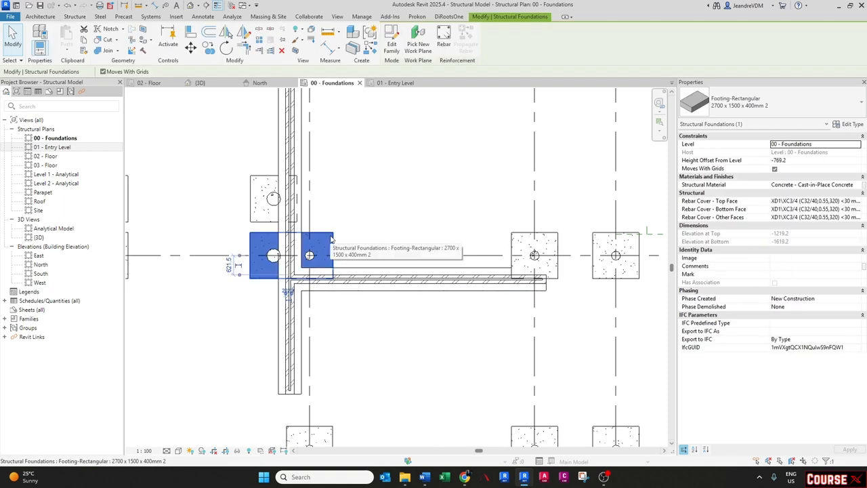
pyautogui.press('Escape')
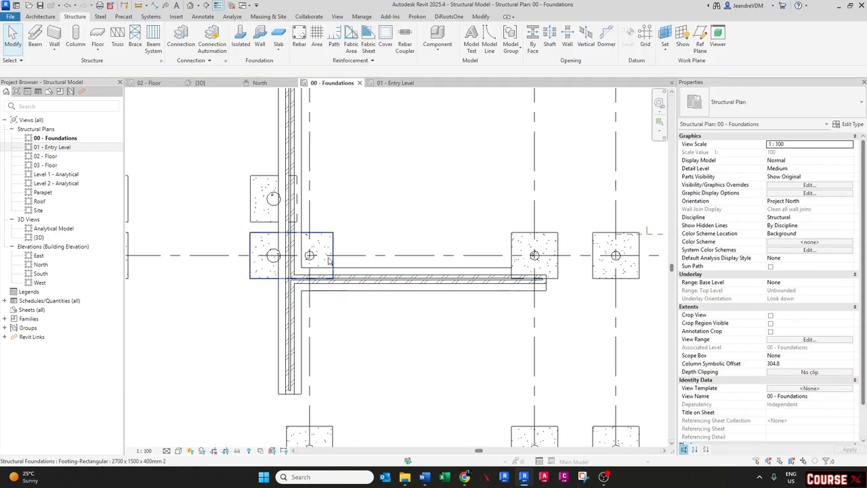
pyautogui.scroll(2, 275, 242)
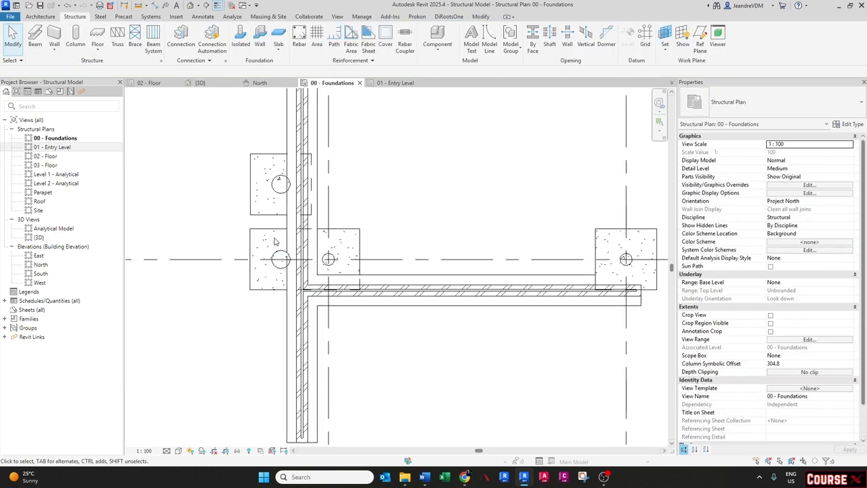
pyautogui.scroll(-1, 275, 242)
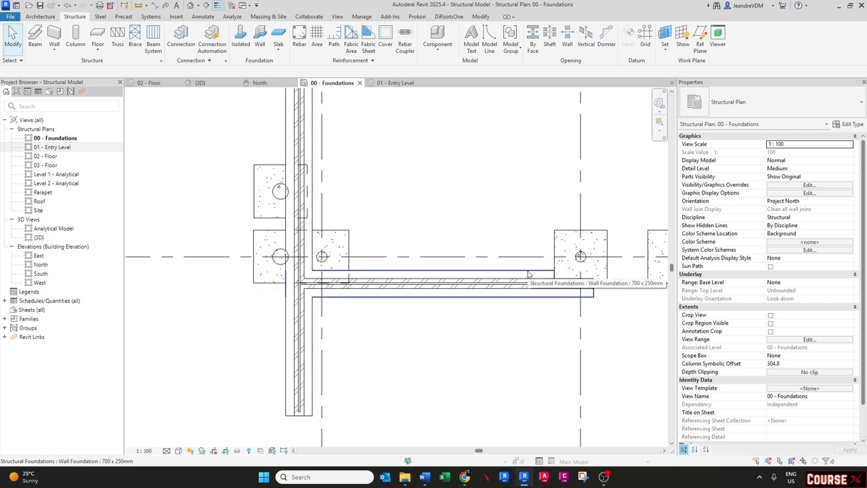
# - Open the selected footings' structural material in the material browser and close it unchanged
pyautogui.click(332, 248)
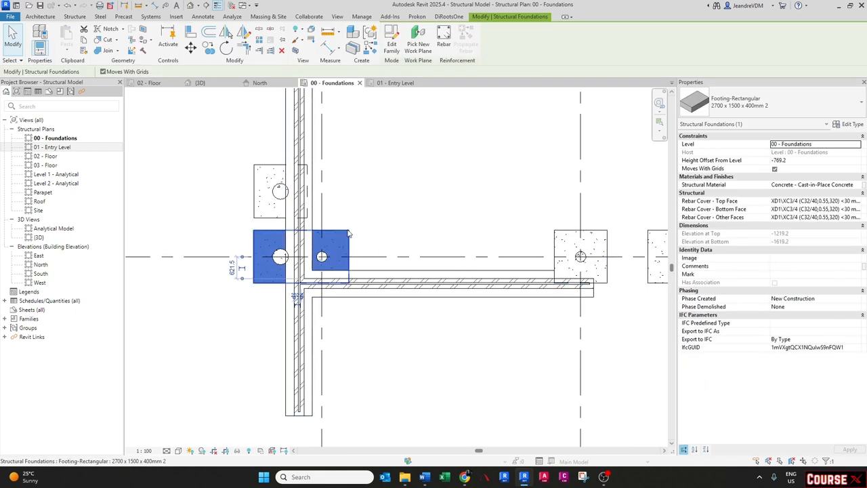
pyautogui.click(854, 188)
pyautogui.click(862, 189)
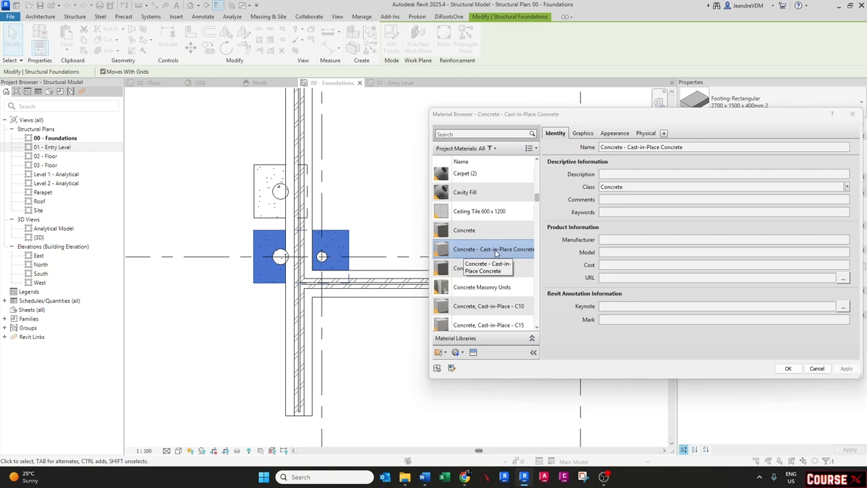
pyautogui.click(652, 176)
pyautogui.click(652, 180)
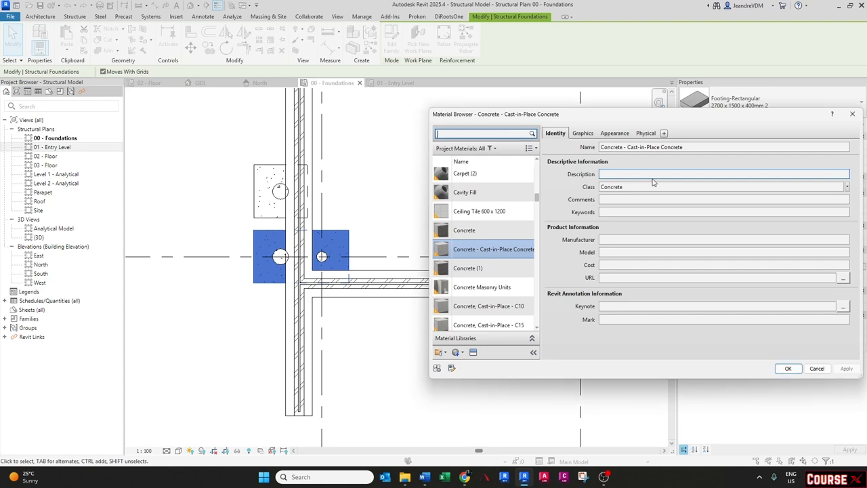
pyautogui.click(853, 115)
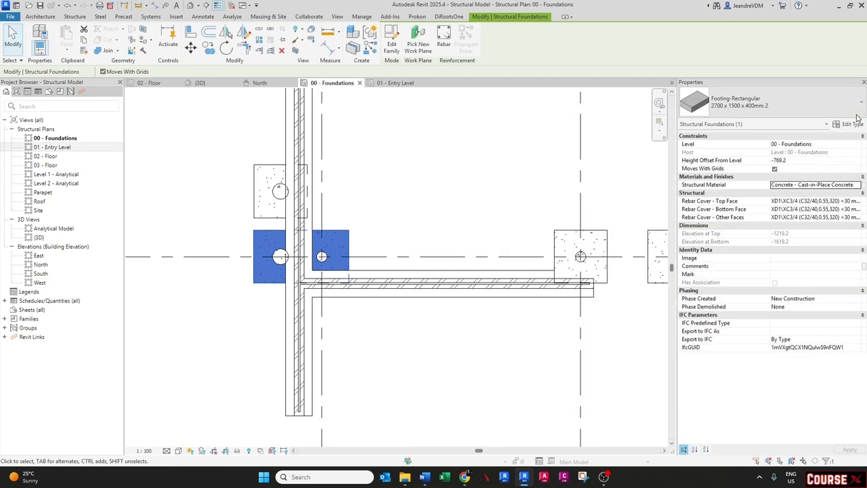
pyautogui.click(839, 185)
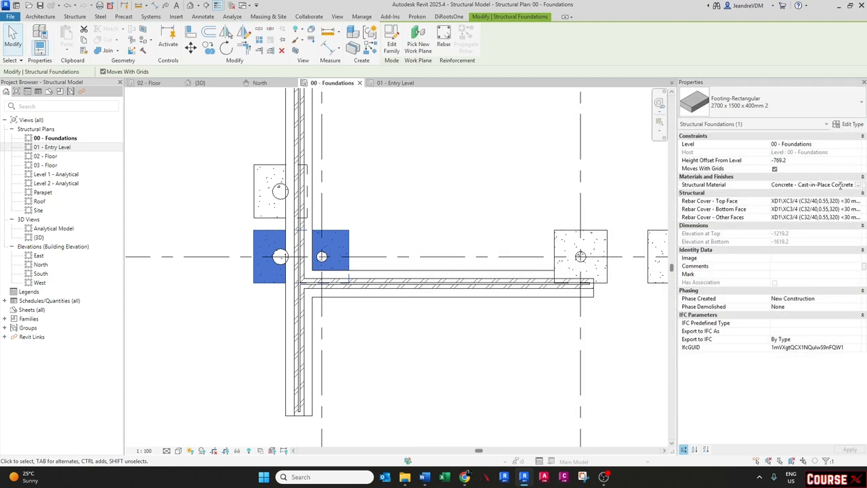
pyautogui.click(840, 185)
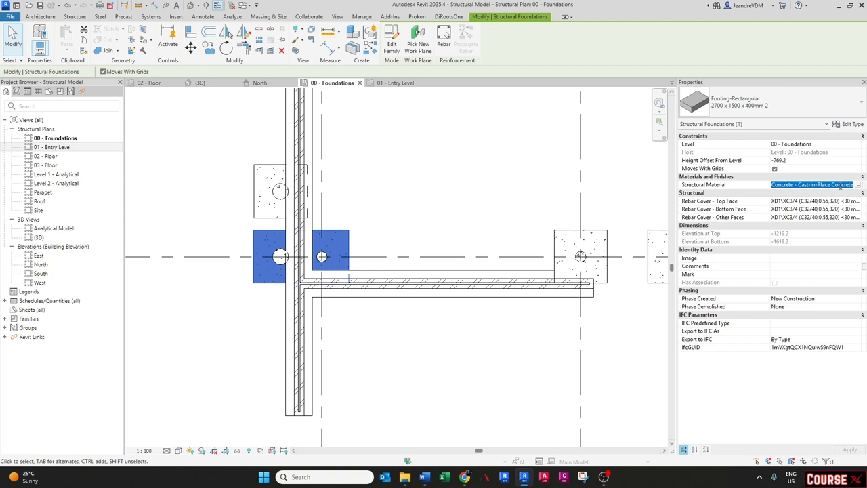
# - Select the wall foundation under the horizontal wall to check its properties
pyautogui.click(378, 319)
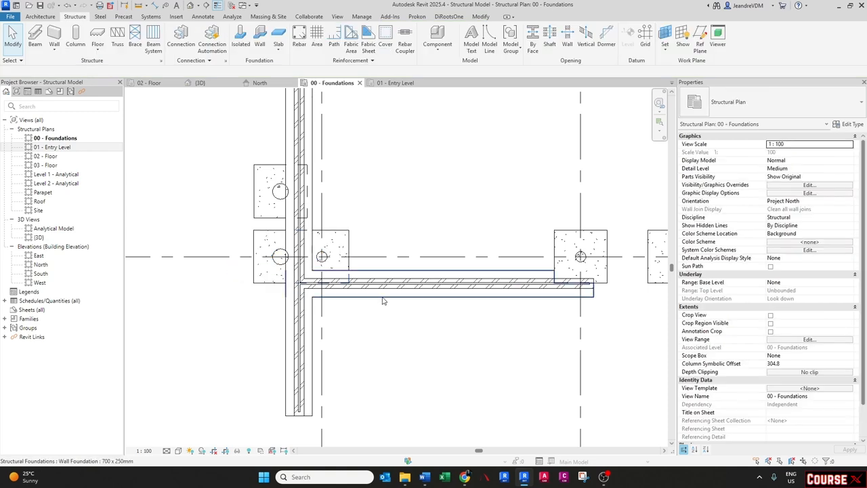
pyautogui.click(381, 295)
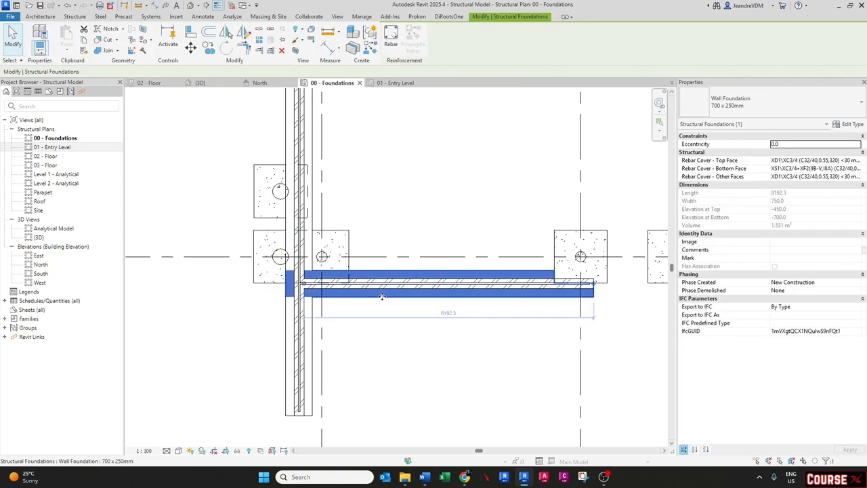
# - Apply Concrete - Cast-in-Place Concrete as the structural material of the 700 x 250mm wall foundation type
pyautogui.click(853, 125)
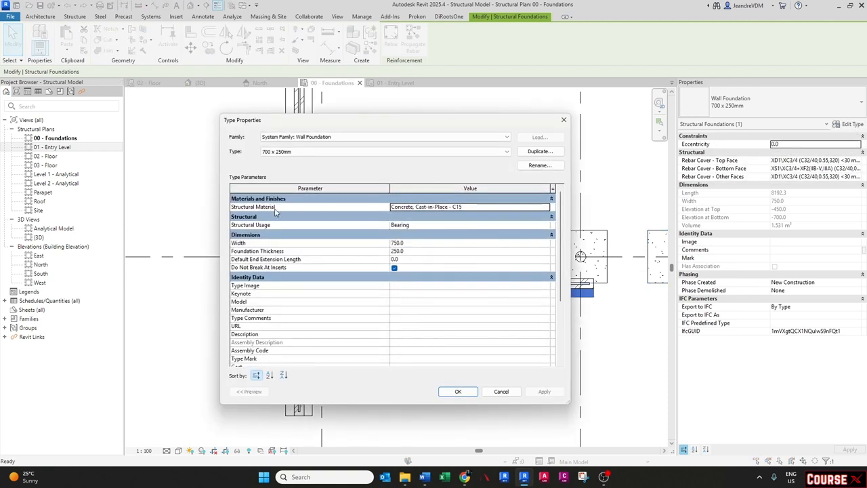
pyautogui.click(499, 211)
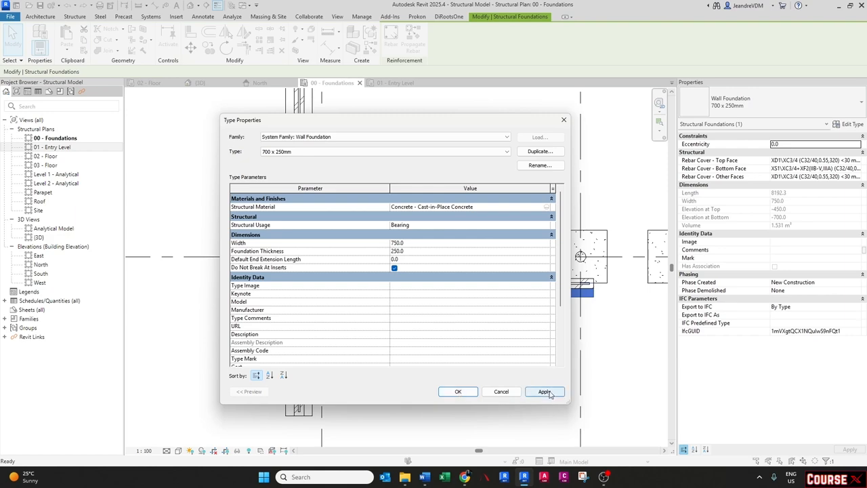
pyautogui.click(545, 391)
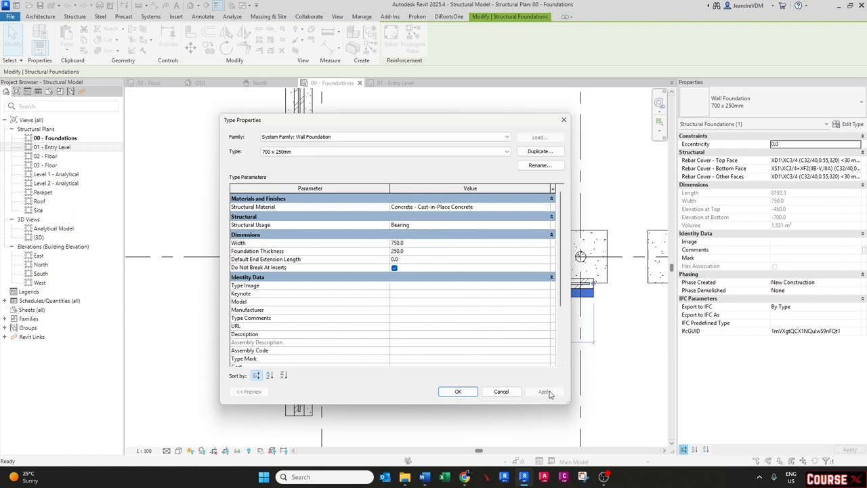
pyautogui.click(458, 391)
pyautogui.click(419, 382)
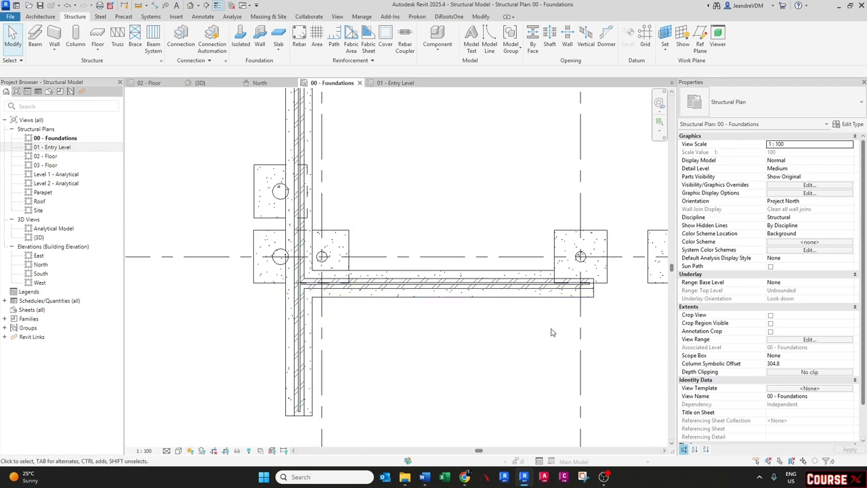
# - Set the wall foundation type's default end extension length to 300 mm
pyautogui.scroll(-6, 276, 329)
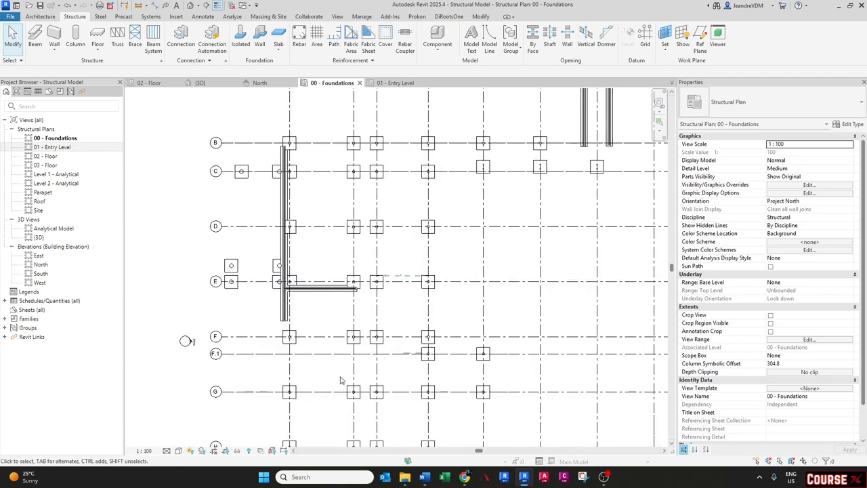
pyautogui.scroll(3, 390, 359)
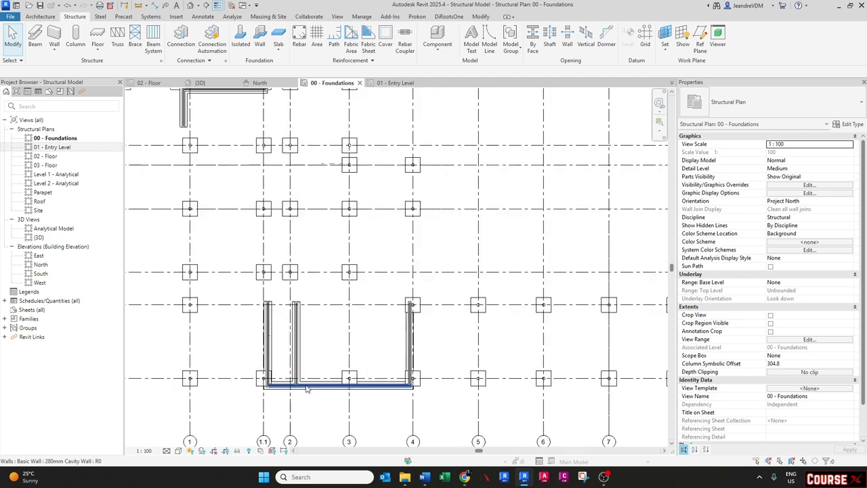
pyautogui.scroll(5, 292, 307)
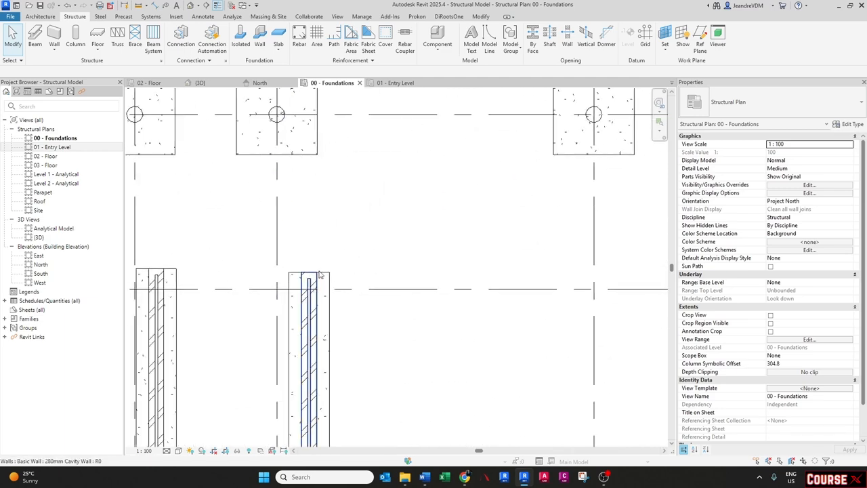
pyautogui.click(309, 275)
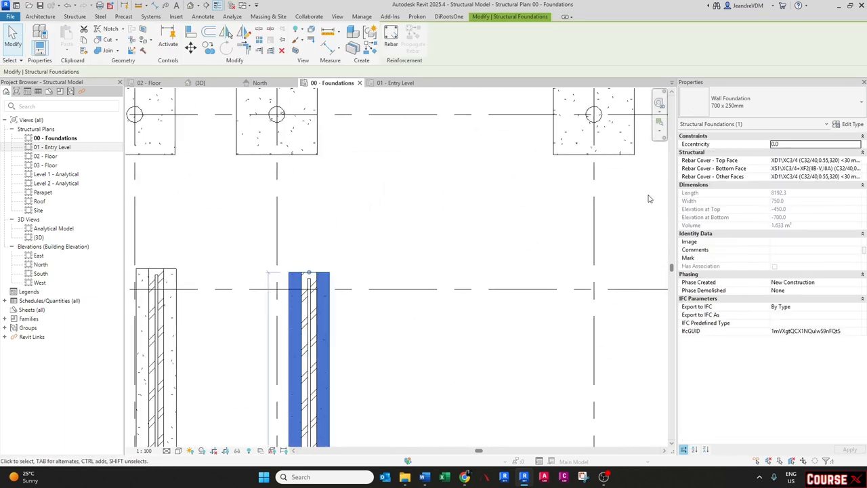
pyautogui.click(850, 124)
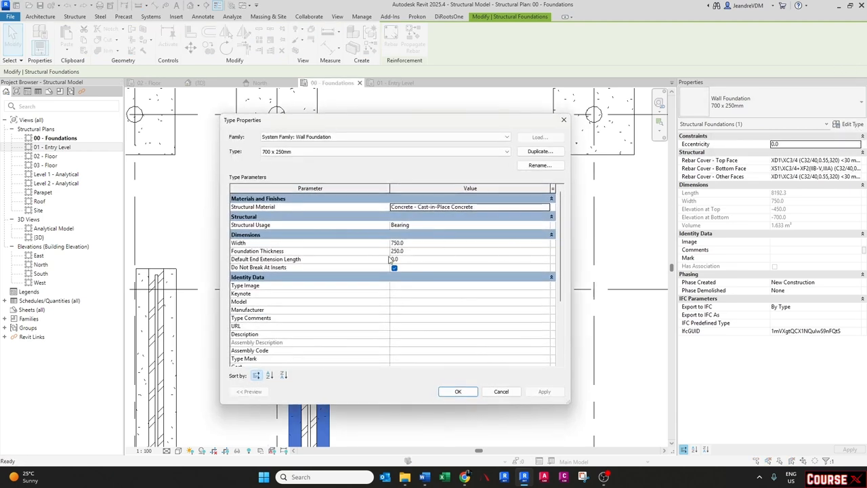
pyautogui.click(431, 259)
pyautogui.write('3')
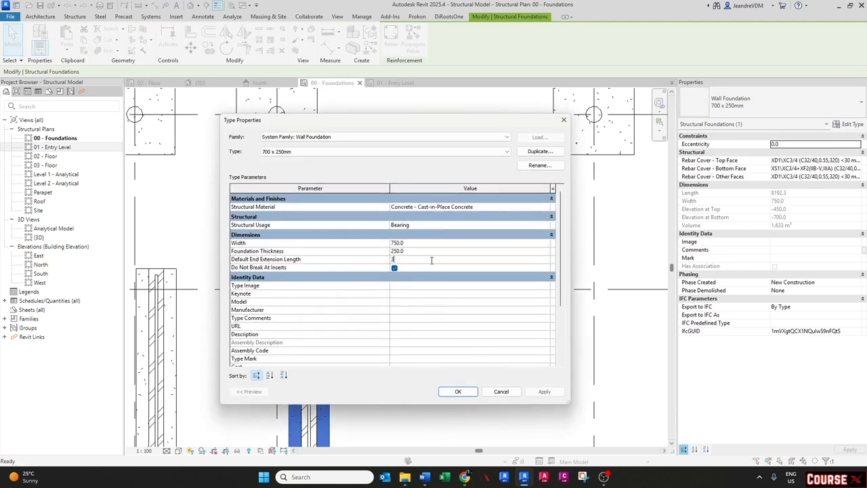
pyautogui.write('00')
pyautogui.click(458, 392)
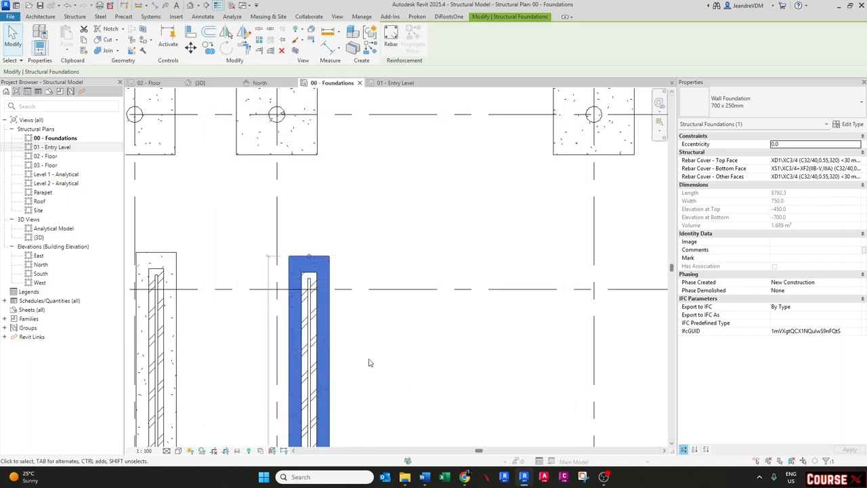
pyautogui.click(369, 362)
# - Examine the linked architect model's floors in the 3D view
pyautogui.scroll(-3, 332, 260)
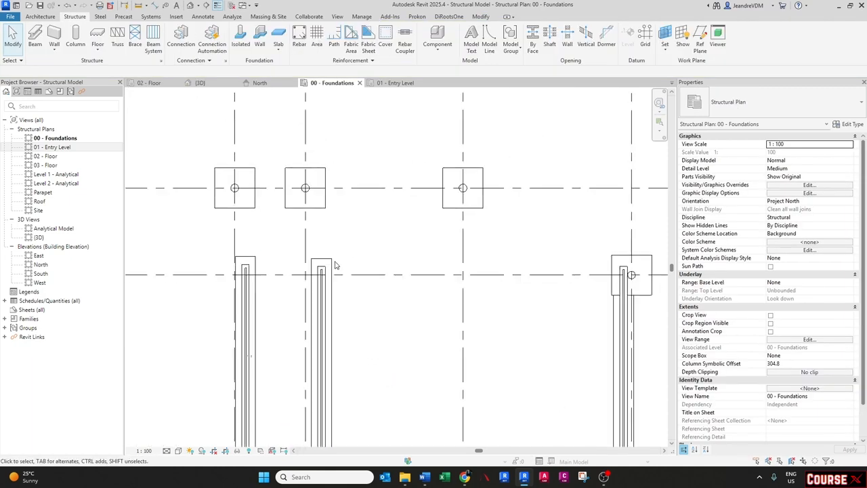
pyautogui.scroll(-5, 335, 265)
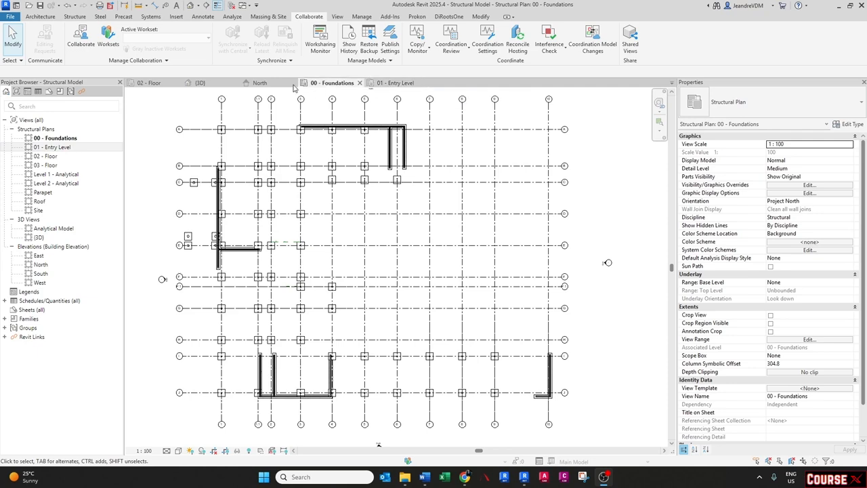
pyautogui.click(198, 82)
pyautogui.scroll(6, 392, 279)
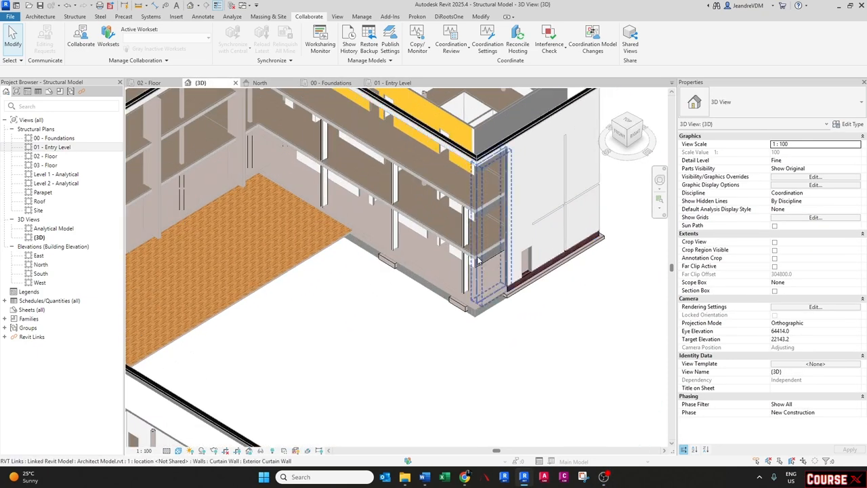
pyautogui.click(480, 307)
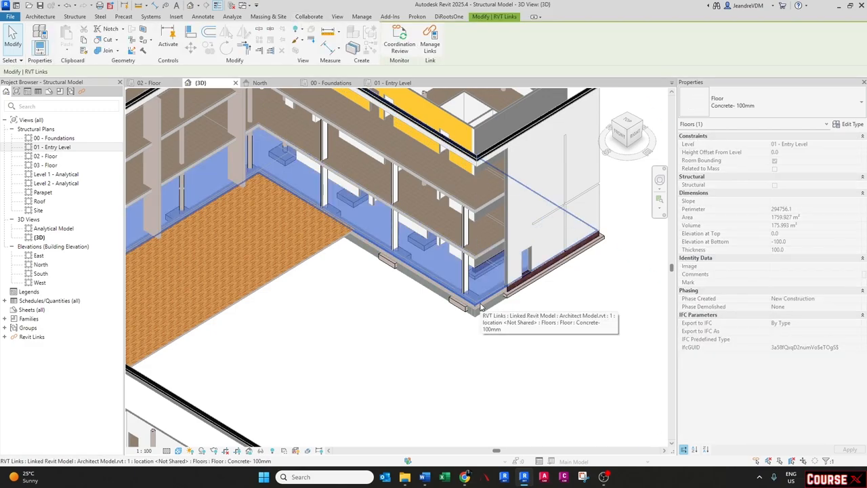
pyautogui.keyDown('shift'); pyautogui.moveTo(480, 306); pyautogui.dragTo(396, 312, button='middle'); pyautogui.keyUp('shift')
pyautogui.scroll(-2, 388, 311)
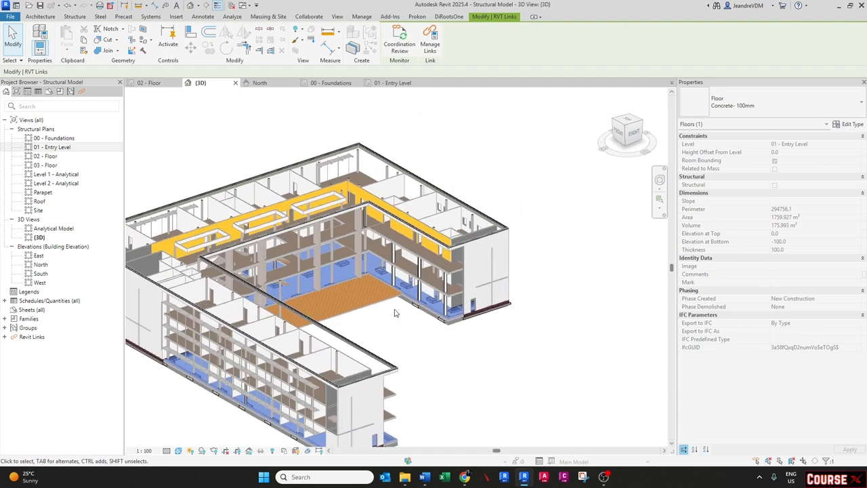
pyautogui.click(397, 312)
# - Start Copy/Monitor on the architect link, choose Copy, and open the options at the floor type mappings
pyautogui.click(416, 48)
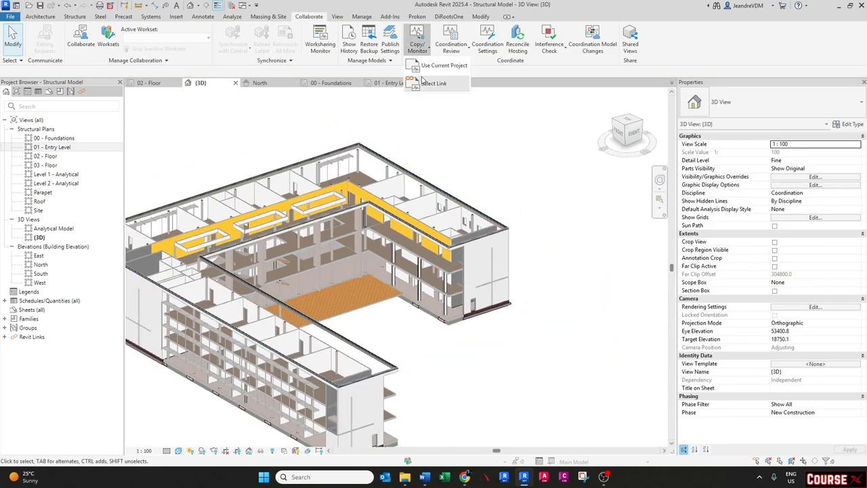
pyautogui.click(425, 84)
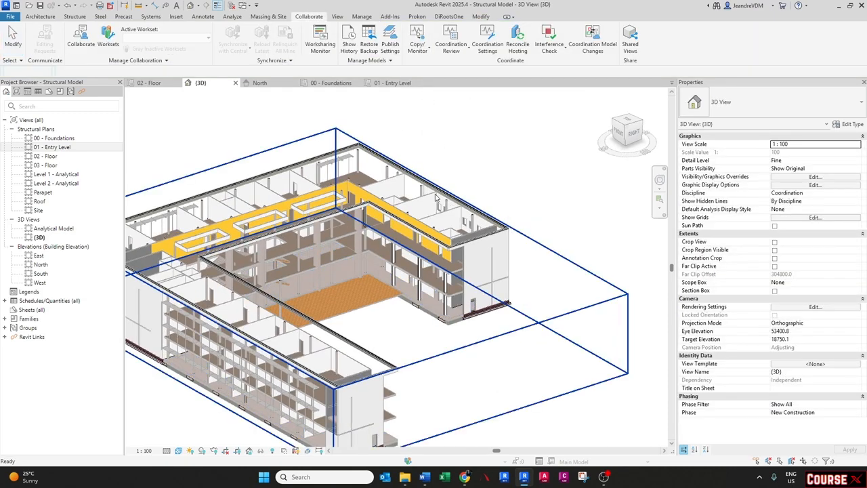
pyautogui.click(437, 198)
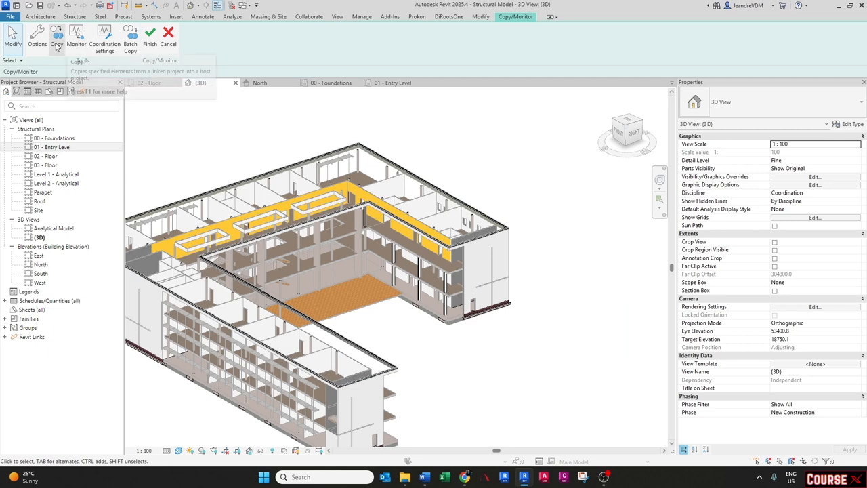
pyautogui.click(57, 43)
pyautogui.click(38, 39)
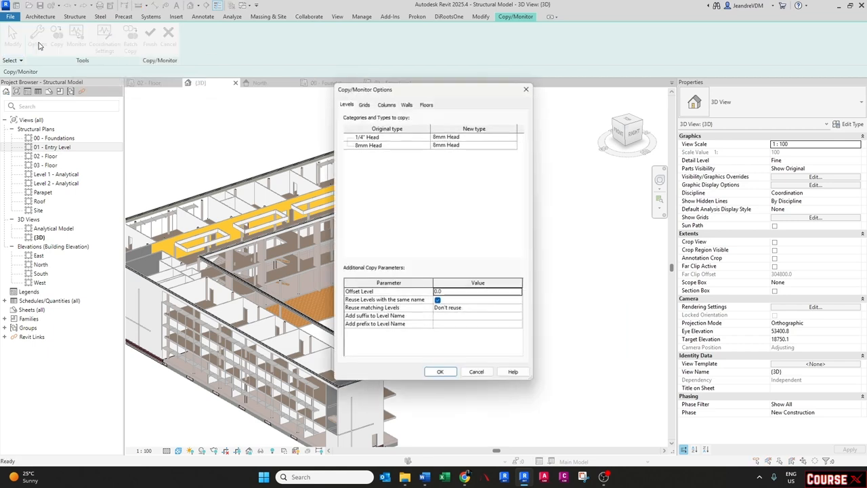
pyautogui.click(426, 105)
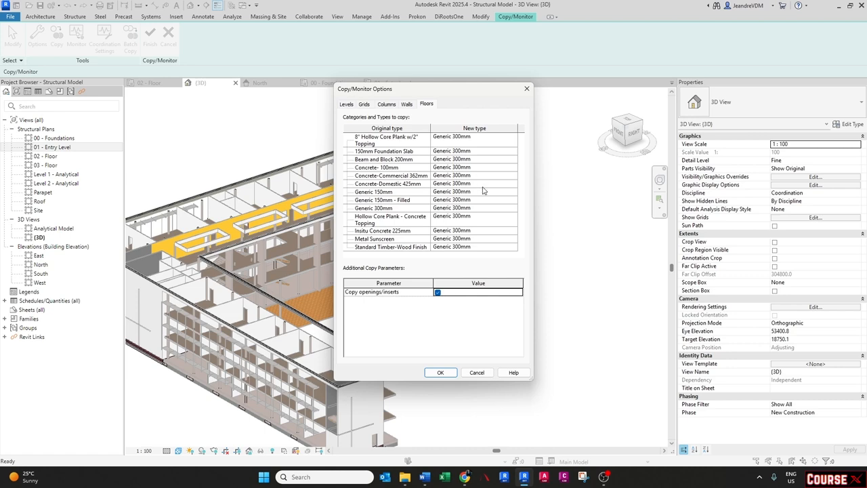
# - Map the Concrete- 100mm floor type to copy its original type
pyautogui.click(513, 171)
pyautogui.click(513, 168)
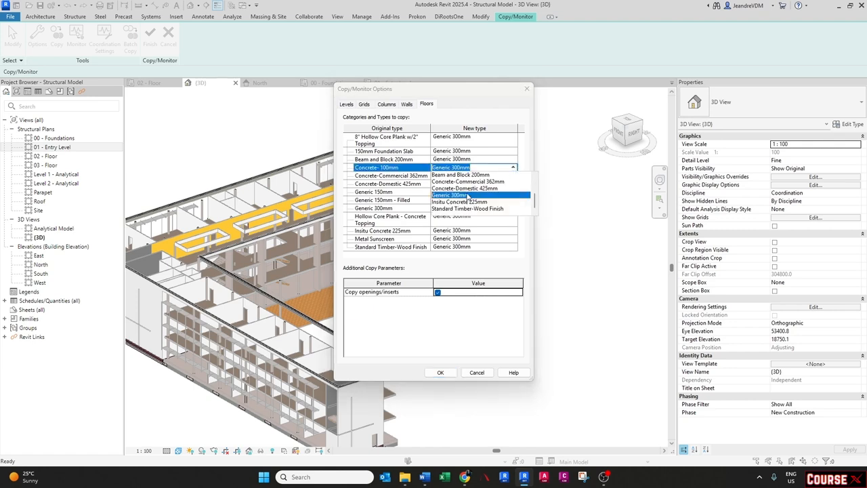
pyautogui.scroll(2, 467, 197)
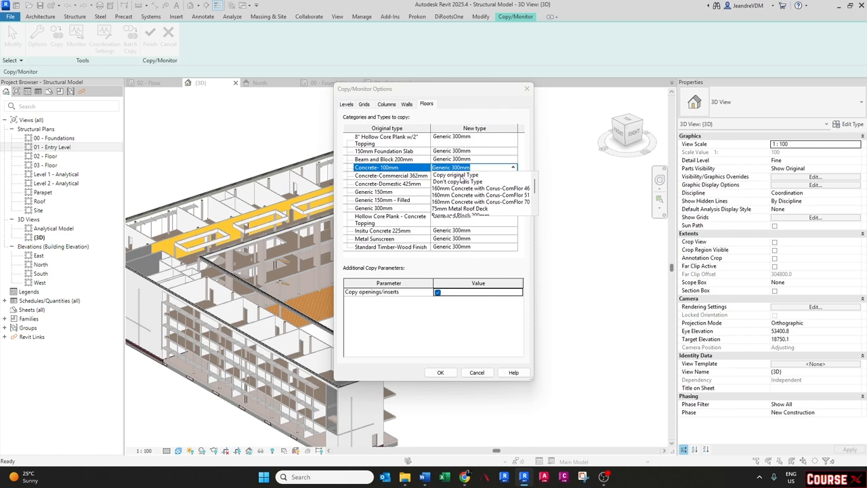
pyautogui.click(461, 175)
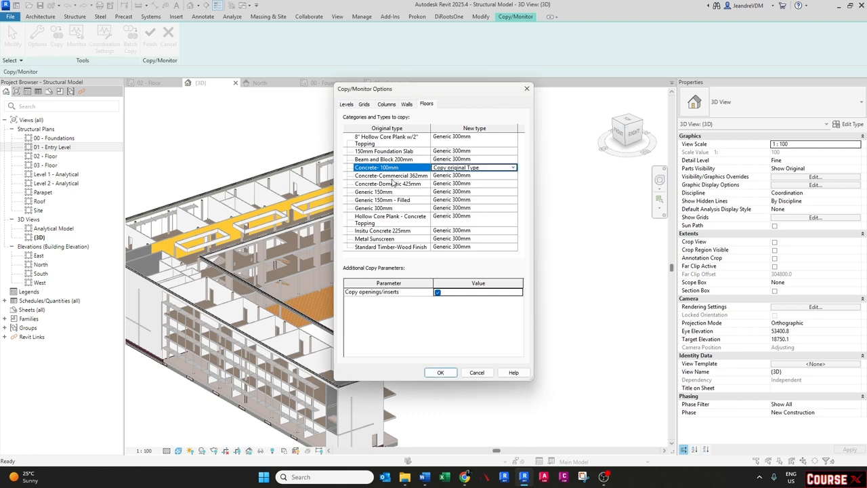
pyautogui.click(512, 139)
pyautogui.click(512, 152)
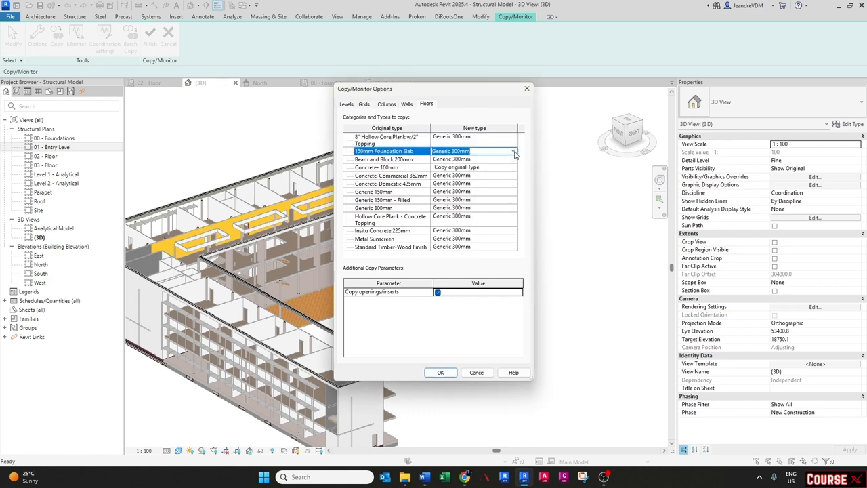
pyautogui.click(512, 151)
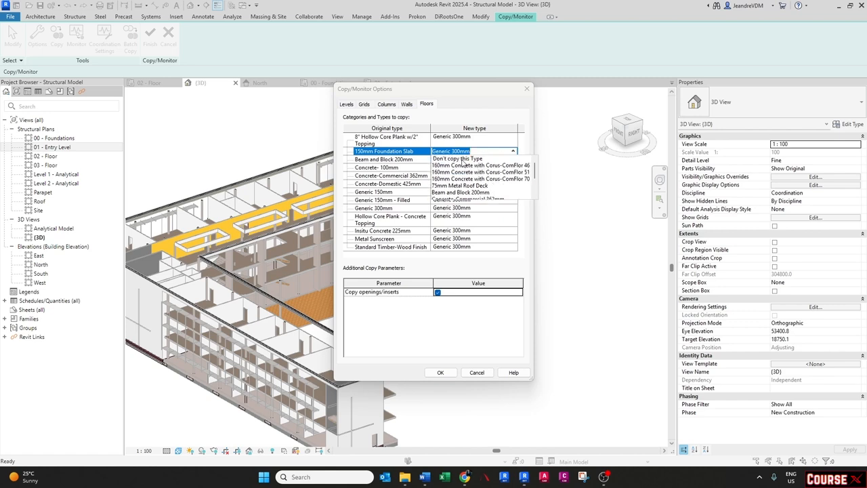
pyautogui.click(393, 160)
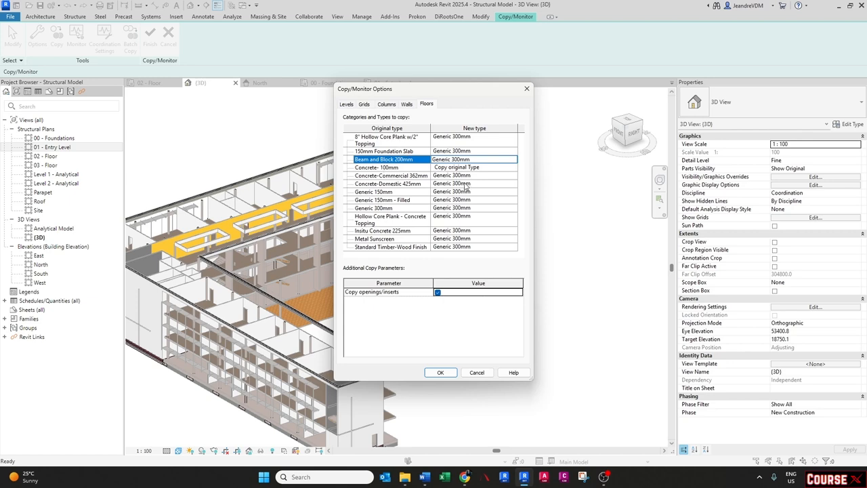
pyautogui.click(516, 176)
pyautogui.click(513, 175)
pyautogui.click(513, 176)
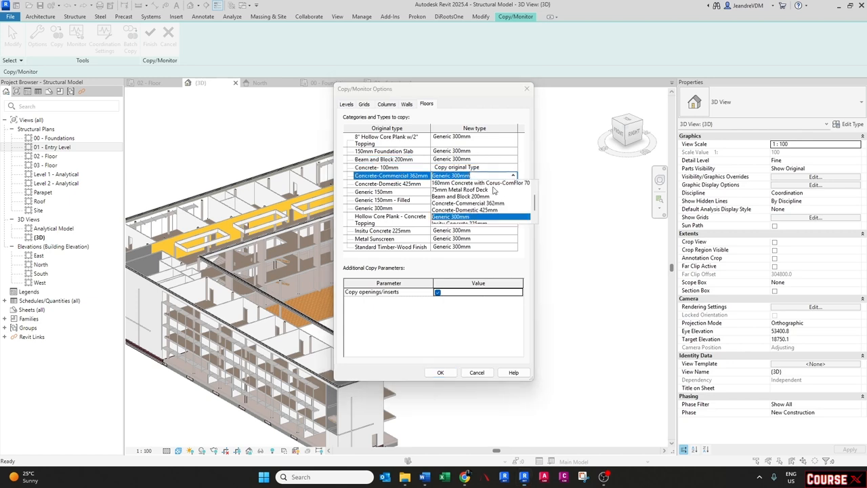
pyautogui.click(386, 187)
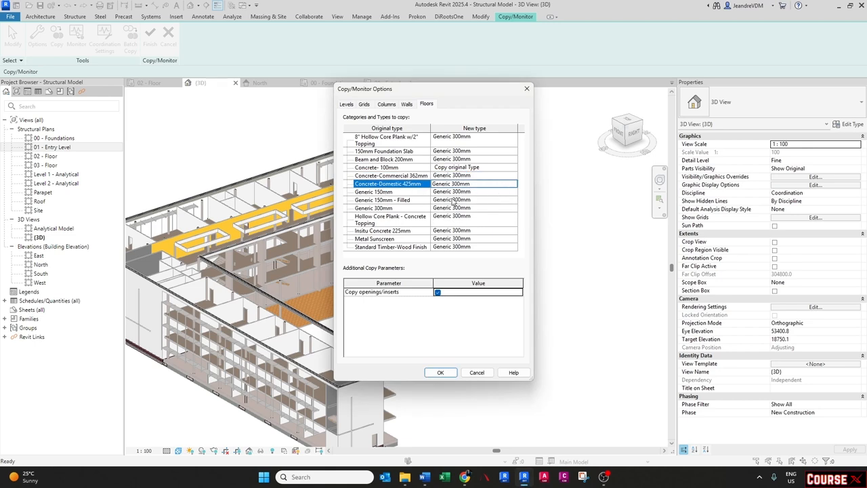
# - Map the Generic 150mm and Generic 150mm - Filled floor types to copy their original types
pyautogui.click(514, 193)
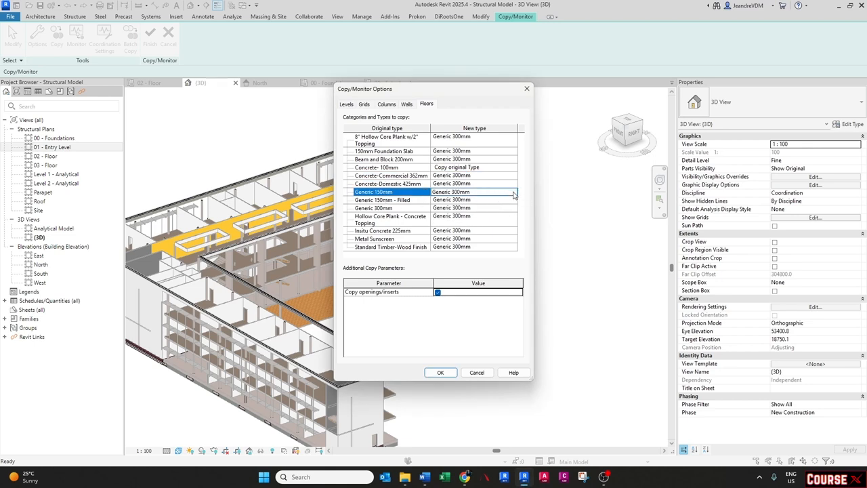
pyautogui.click(513, 192)
pyautogui.click(512, 192)
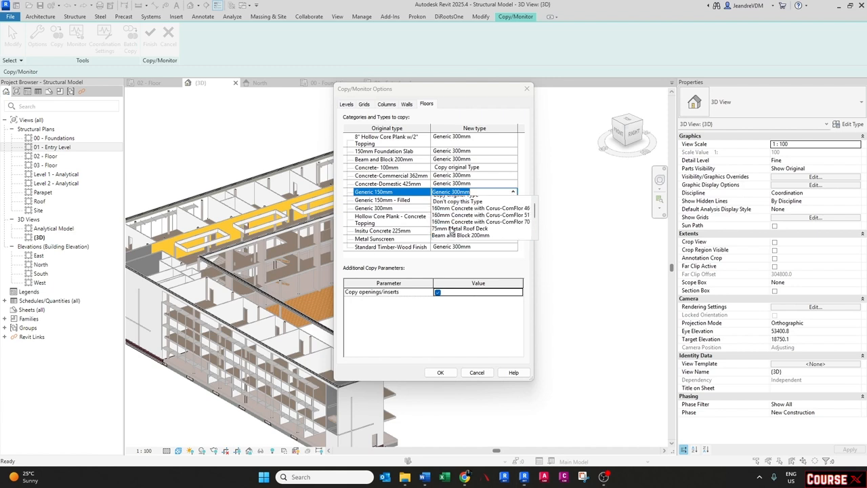
pyautogui.click(453, 200)
pyautogui.click(512, 201)
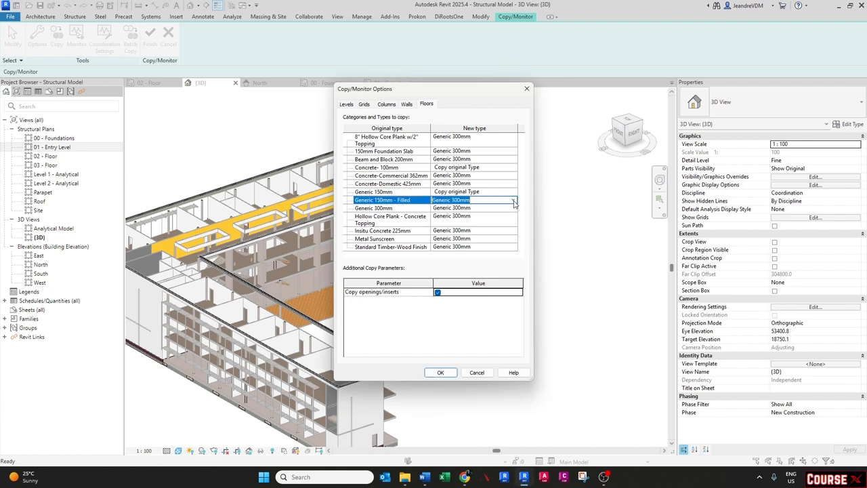
pyautogui.click(513, 200)
pyautogui.scroll(5, 454, 217)
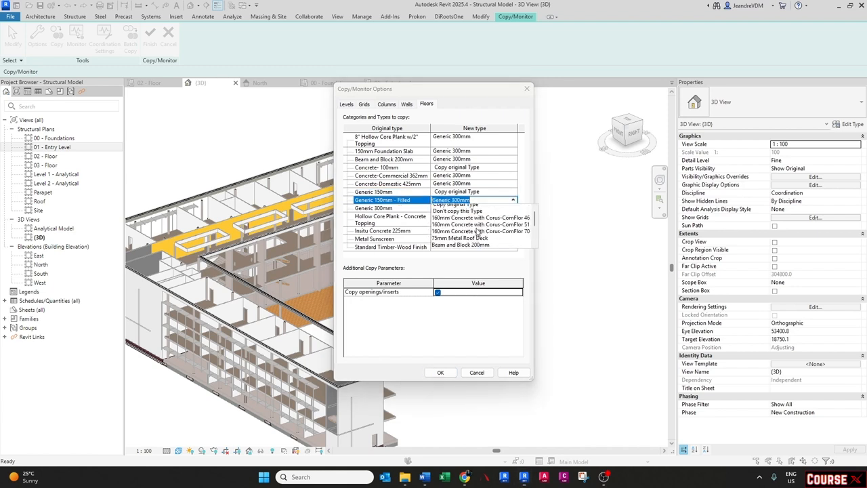
pyautogui.click(447, 208)
pyautogui.click(514, 208)
pyautogui.click(513, 208)
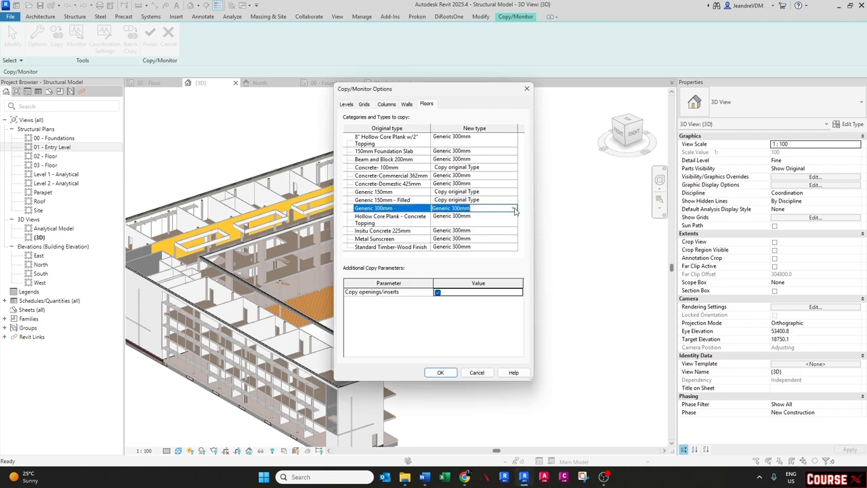
pyautogui.click(514, 209)
pyautogui.click(383, 226)
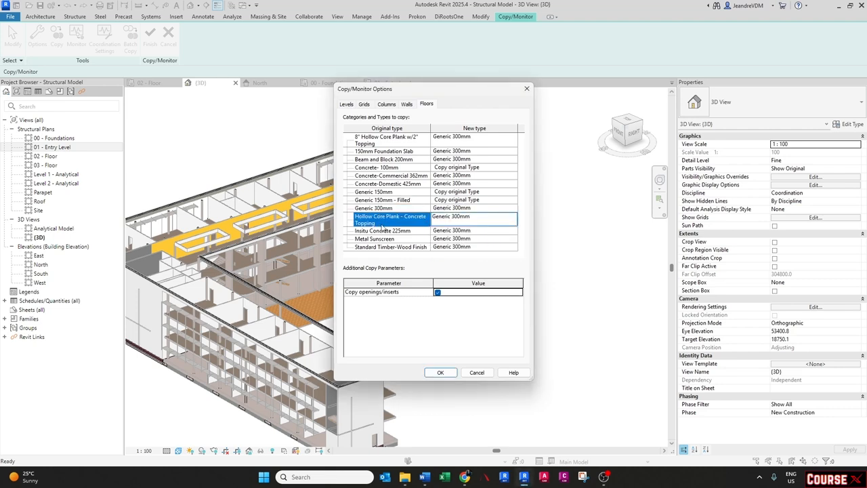
# - Confirm the floor type mappings, then try window-selecting the linked model's floors with Multiple enabled and a Floors-only filter
pyautogui.click(440, 373)
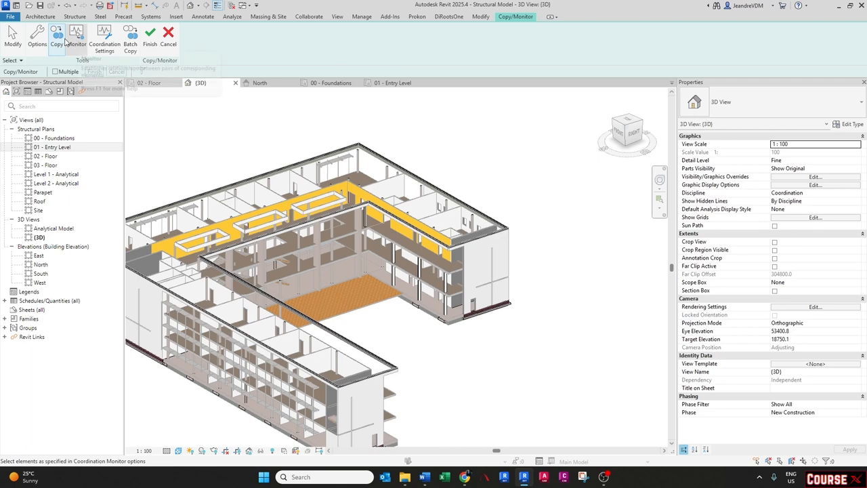
pyautogui.click(62, 72)
pyautogui.scroll(-3, 411, 248)
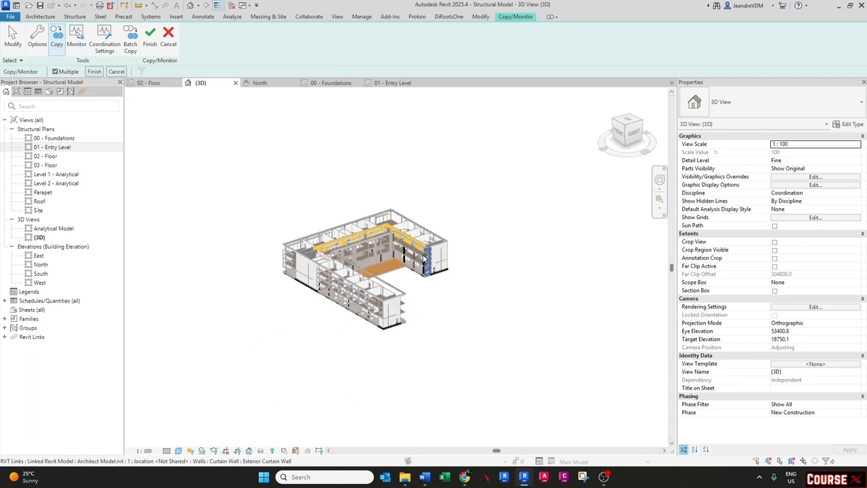
pyautogui.moveTo(481, 159); pyautogui.dragTo(229, 364)
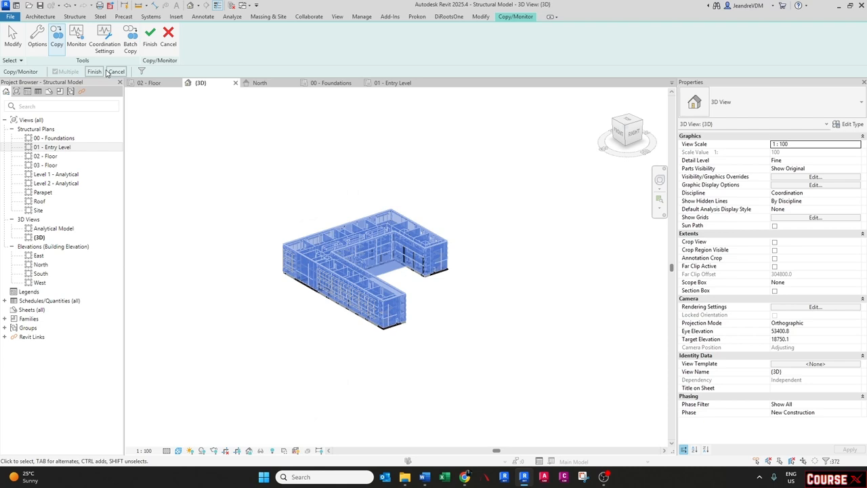
pyautogui.click(141, 71)
pyautogui.click(353, 193)
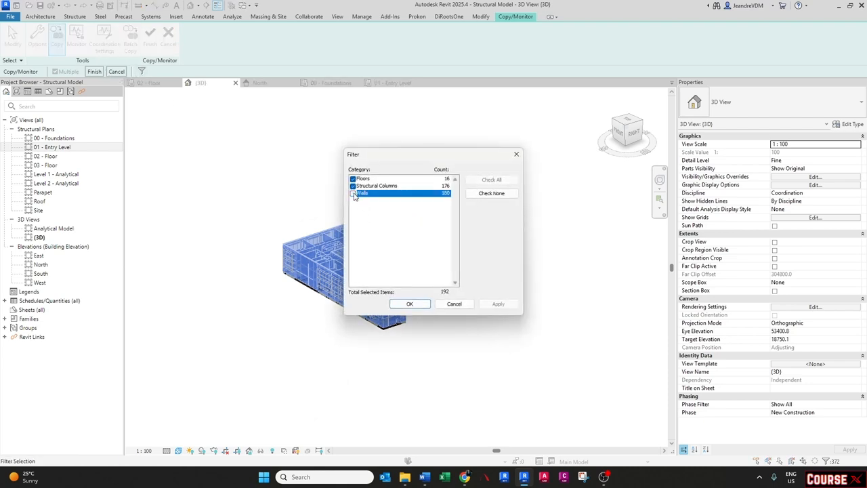
pyautogui.click(353, 185)
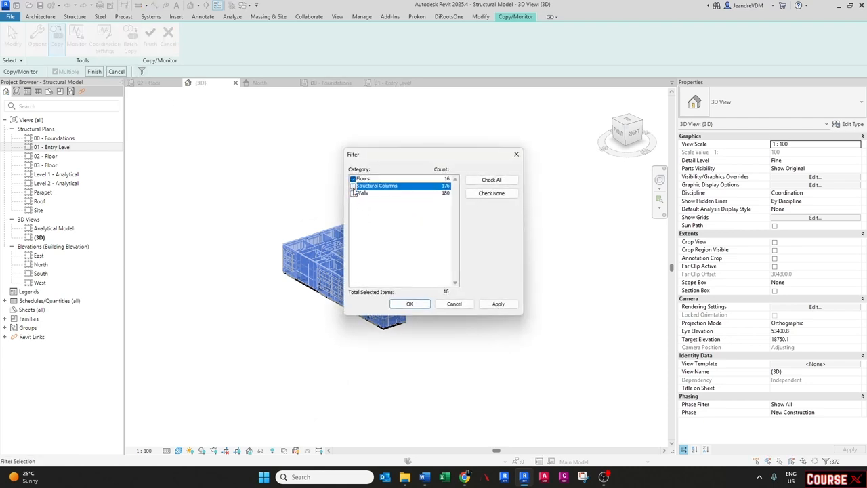
pyautogui.click(418, 305)
pyautogui.scroll(3, 391, 265)
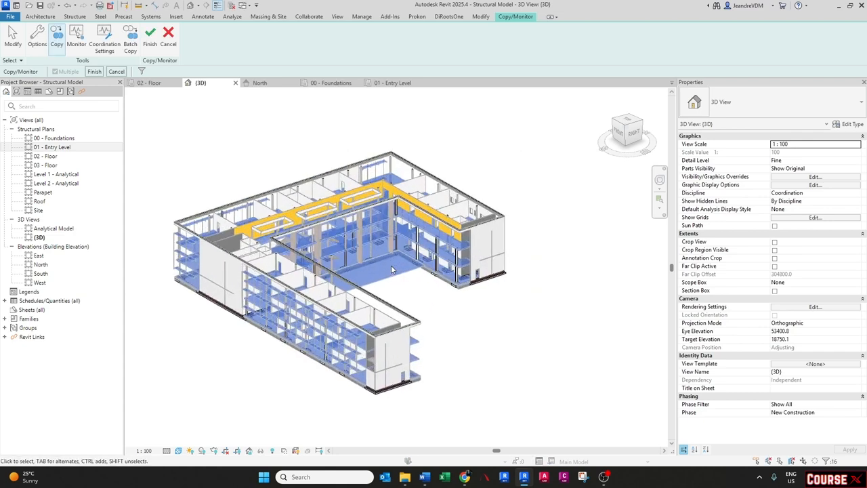
pyautogui.keyDown('shift'); pyautogui.moveTo(440, 325); pyautogui.dragTo(310, 308, button='middle'); pyautogui.keyUp('shift')
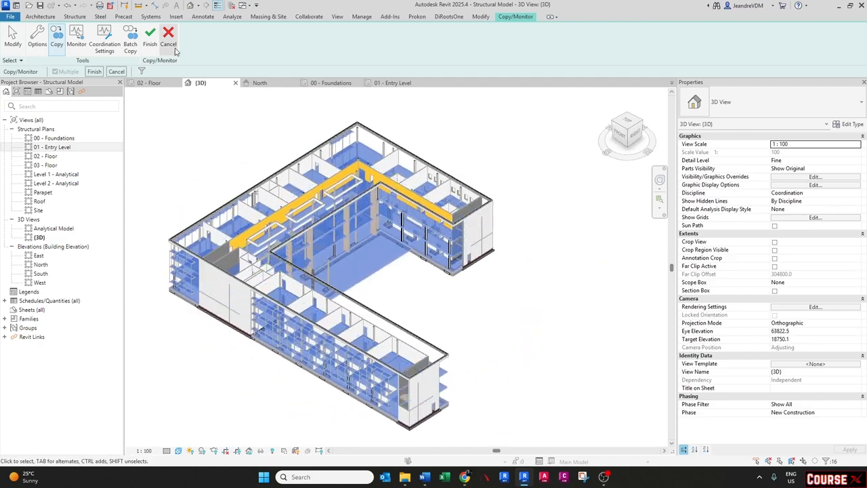
pyautogui.click(151, 49)
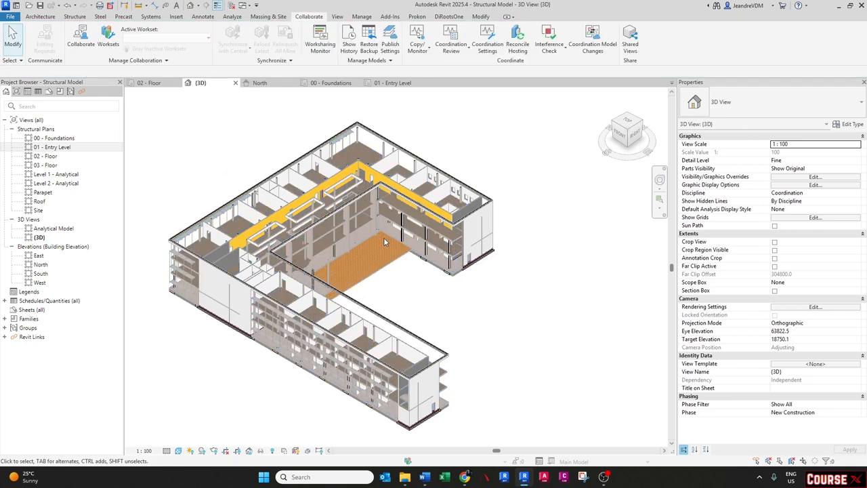
# - Copy all linked floors by window-selecting the link with Multiple enabled, filtering out walls and structural columns, and finishing
pyautogui.keyDown('shift'); pyautogui.moveTo(383, 242); pyautogui.dragTo(443, 244, button='middle'); pyautogui.keyUp('shift')
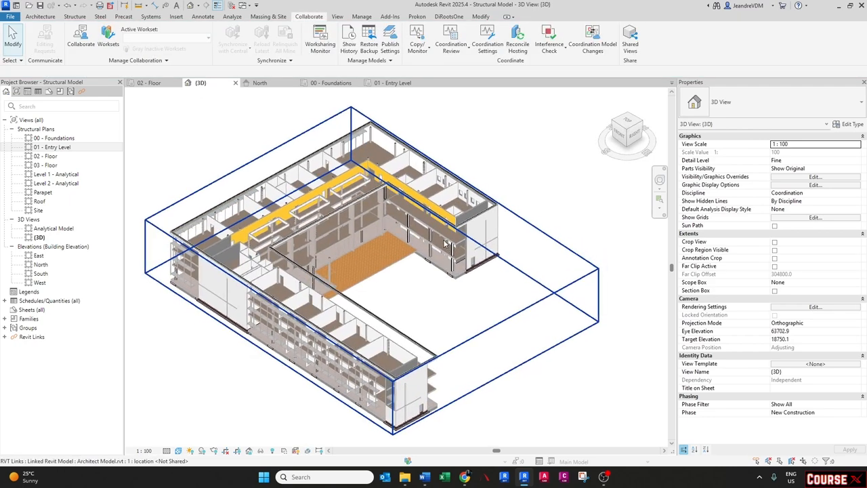
pyautogui.click(423, 197)
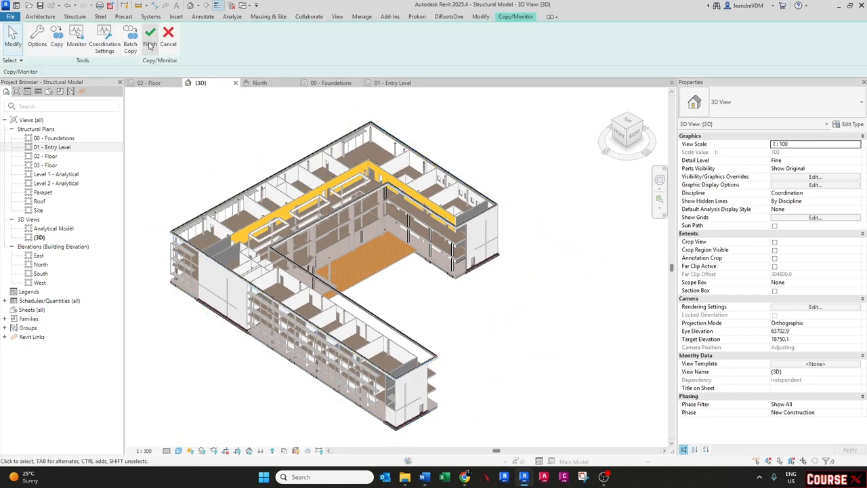
pyautogui.click(57, 37)
pyautogui.click(55, 71)
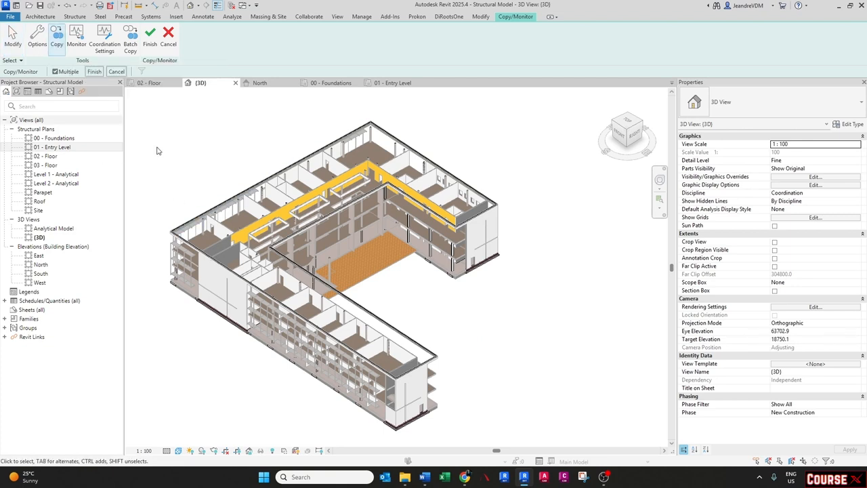
pyautogui.scroll(-3, 271, 261)
pyautogui.moveTo(456, 154); pyautogui.dragTo(478, 180, button='middle')
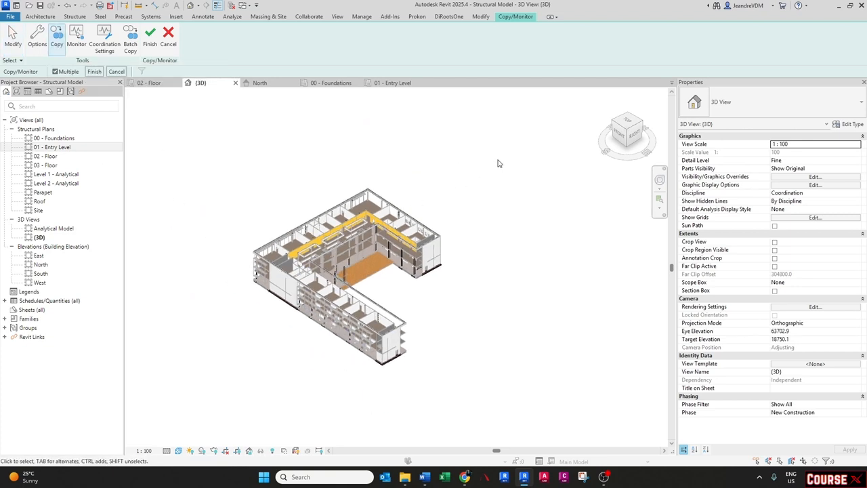
pyautogui.moveTo(482, 160); pyautogui.dragTo(208, 401)
pyautogui.scroll(2, 277, 344)
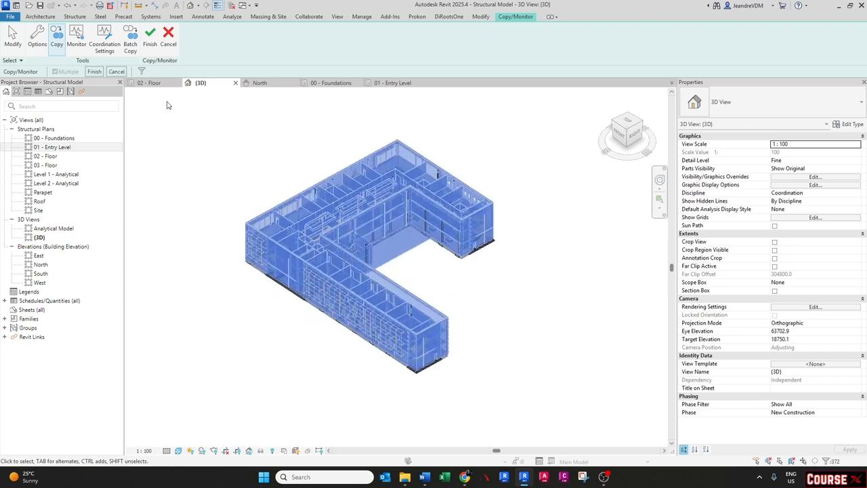
pyautogui.click(142, 71)
pyautogui.click(352, 193)
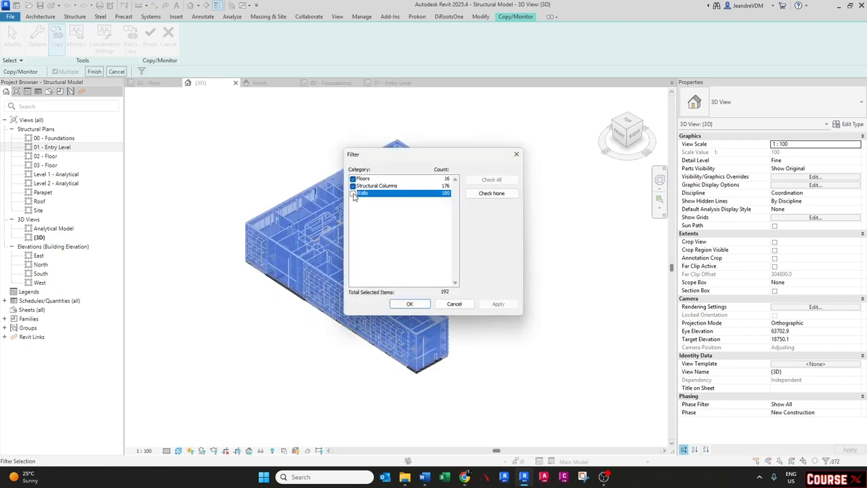
pyautogui.click(352, 185)
pyautogui.click(410, 304)
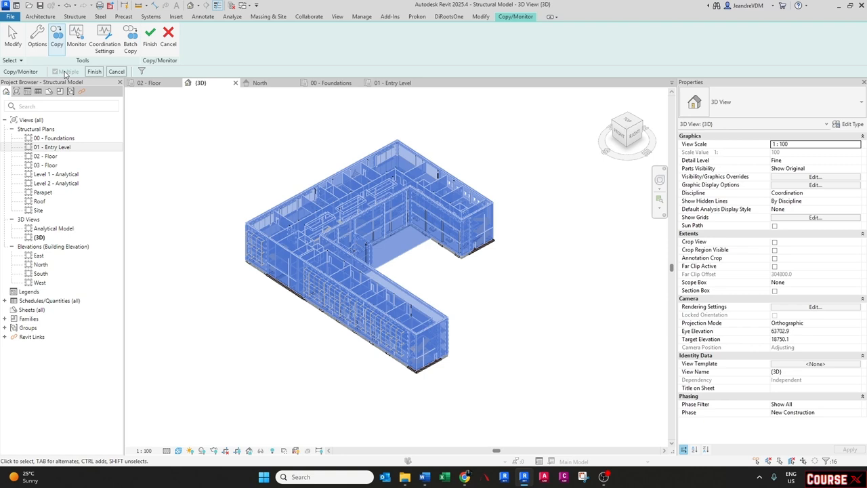
pyautogui.click(226, 140)
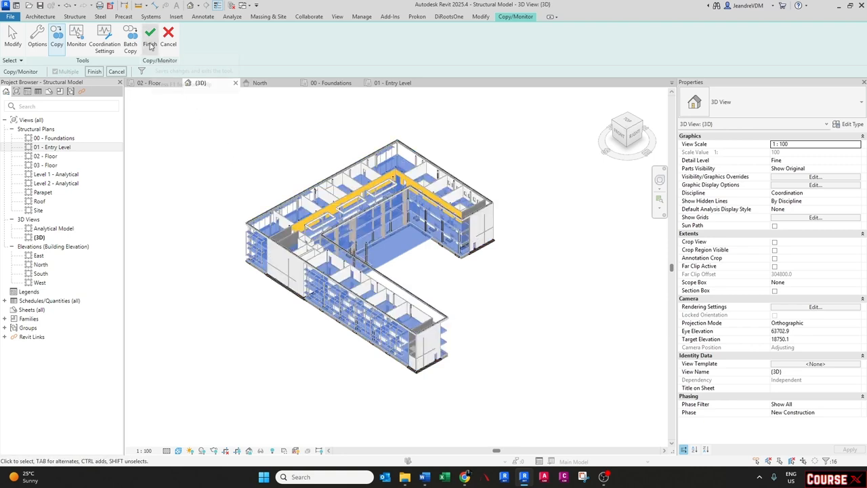
pyautogui.click(94, 72)
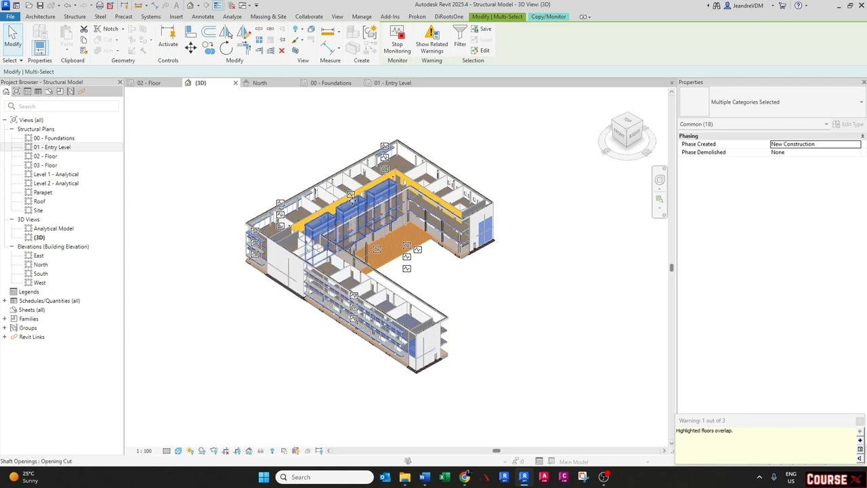
# - Stop monitoring the copied floors and finish the Copy/Monitor tool
pyautogui.scroll(3, 332, 190)
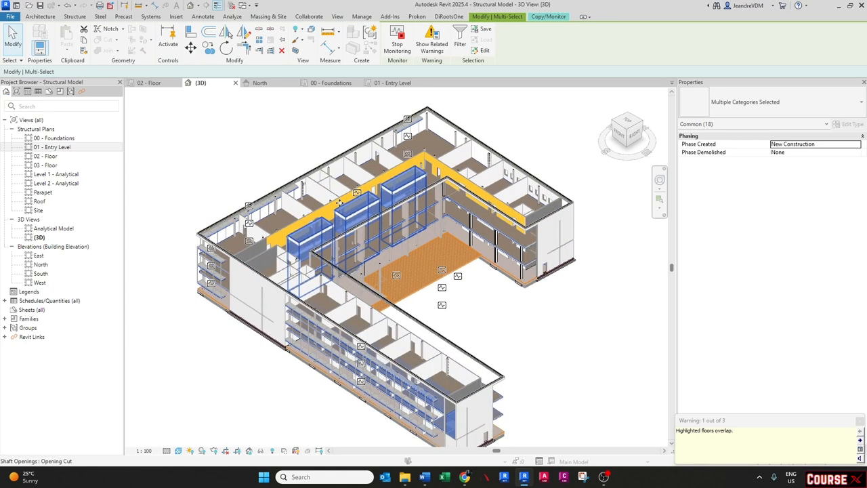
pyautogui.click(398, 42)
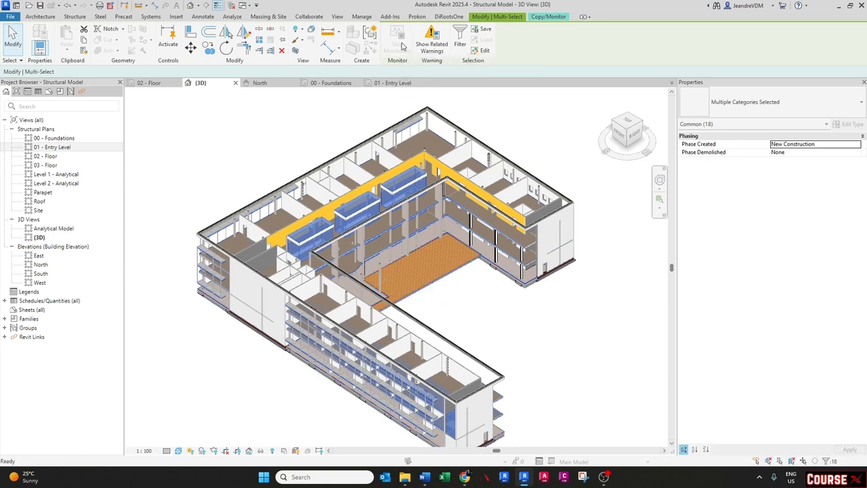
pyautogui.click(540, 18)
pyautogui.click(151, 34)
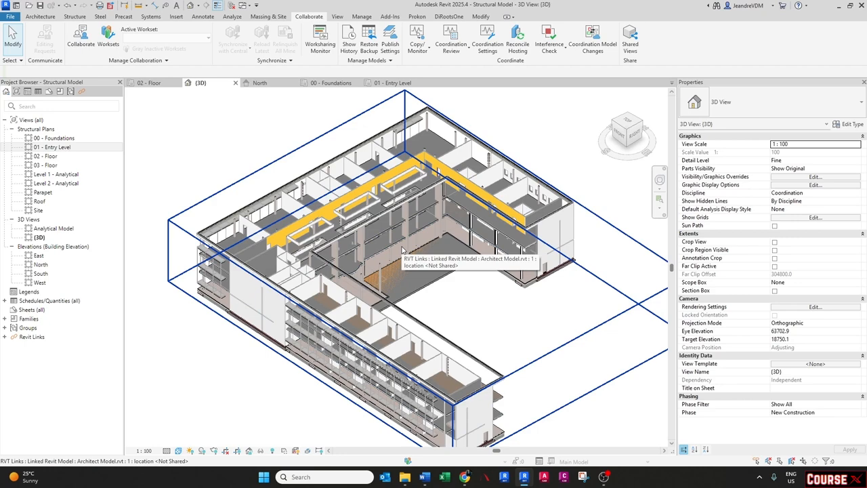
# - Hide the Architect Model.rvt link in the 3D view's visibility/graphics overrides
pyautogui.press('v')
pyautogui.press('v')
pyautogui.click(552, 128)
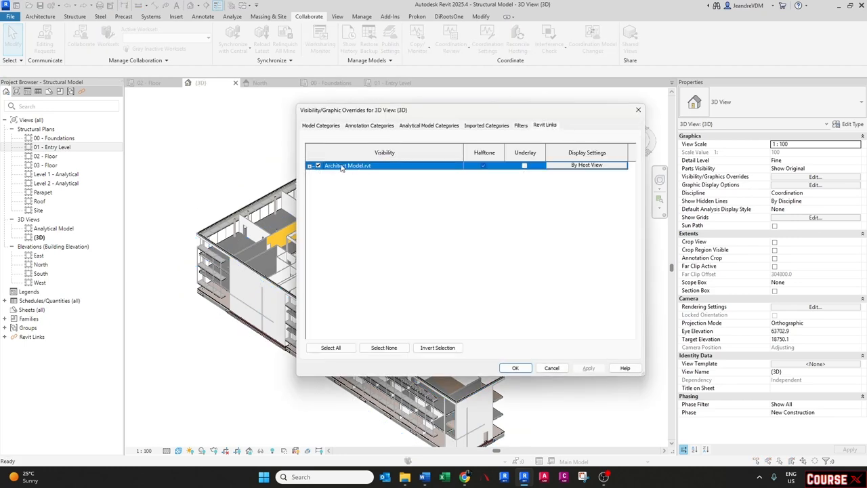
pyautogui.click(319, 166)
pyautogui.click(515, 367)
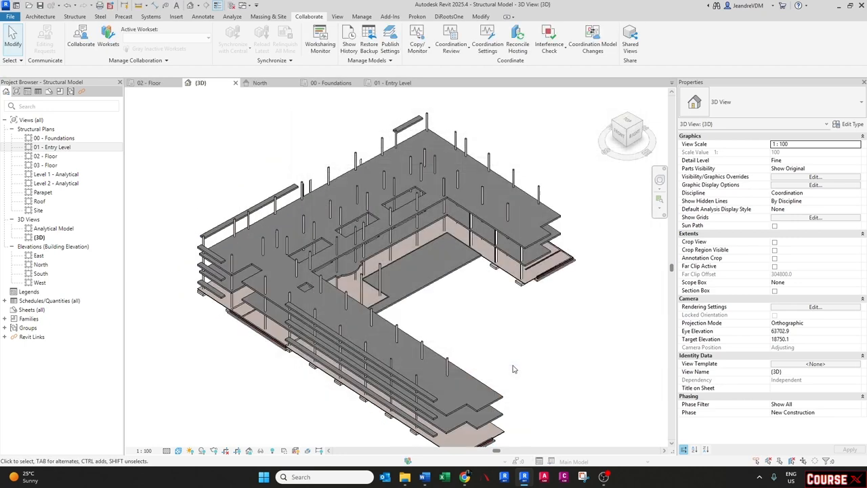
# - Select the level 03 floor slab and duplicate its Generic 300mm type as 255mm R.C SLAB
pyautogui.keyDown('shift'); pyautogui.moveTo(460, 364); pyautogui.dragTo(381, 376, button='middle'); pyautogui.keyUp('shift')
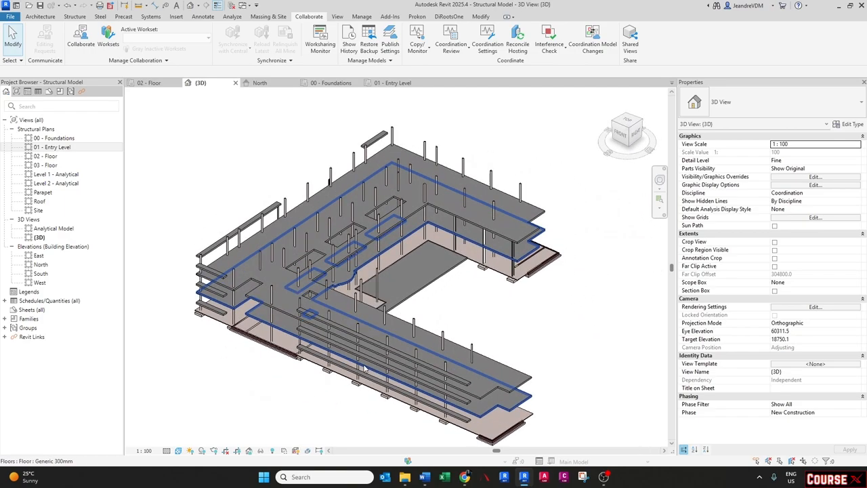
pyautogui.moveTo(260, 233); pyautogui.dragTo(220, 225, button='middle')
pyautogui.click(489, 369)
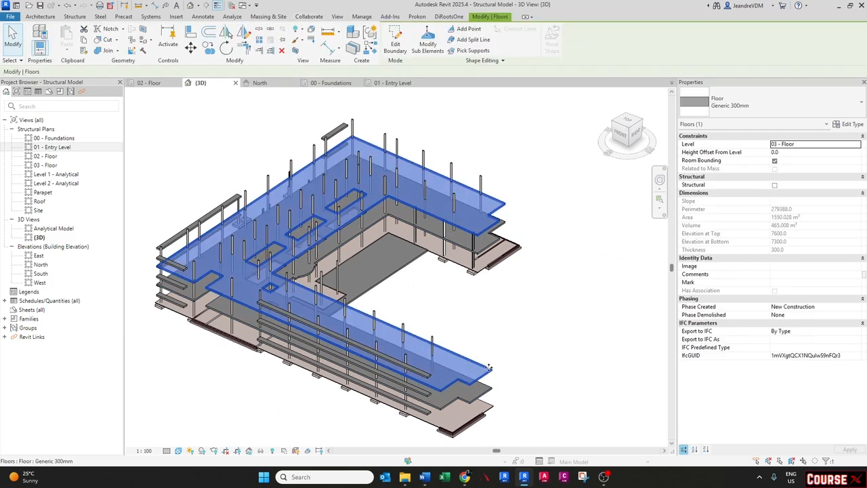
pyautogui.click(779, 105)
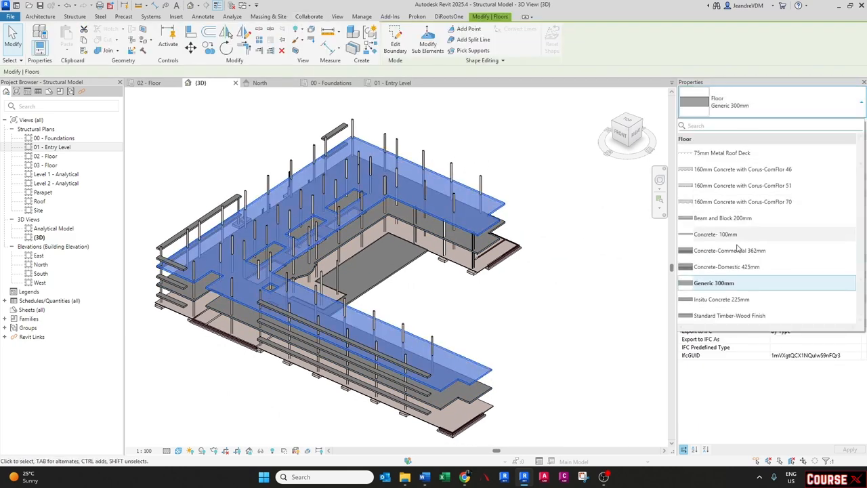
pyautogui.click(722, 282)
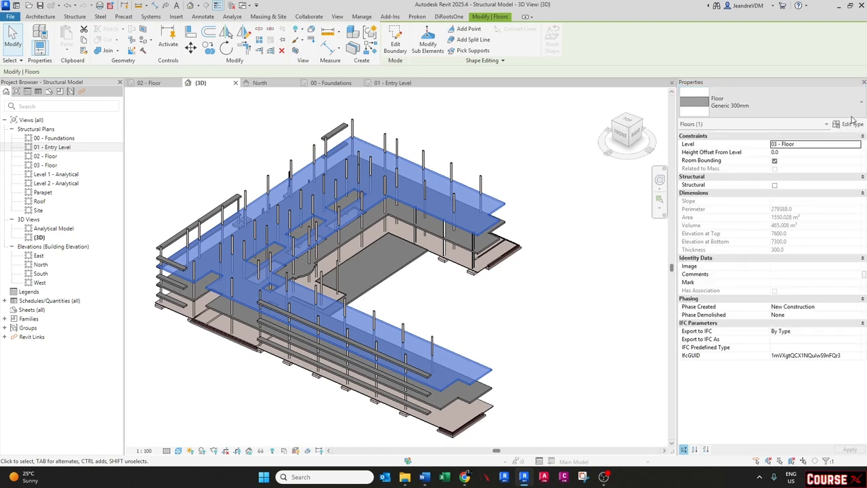
pyautogui.click(850, 124)
pyautogui.click(536, 151)
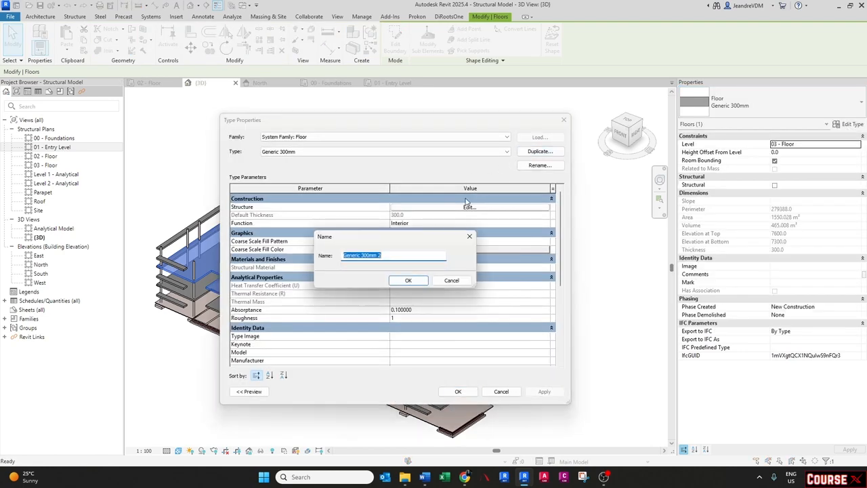
pyautogui.write('255mm')
pyautogui.press('capslock')
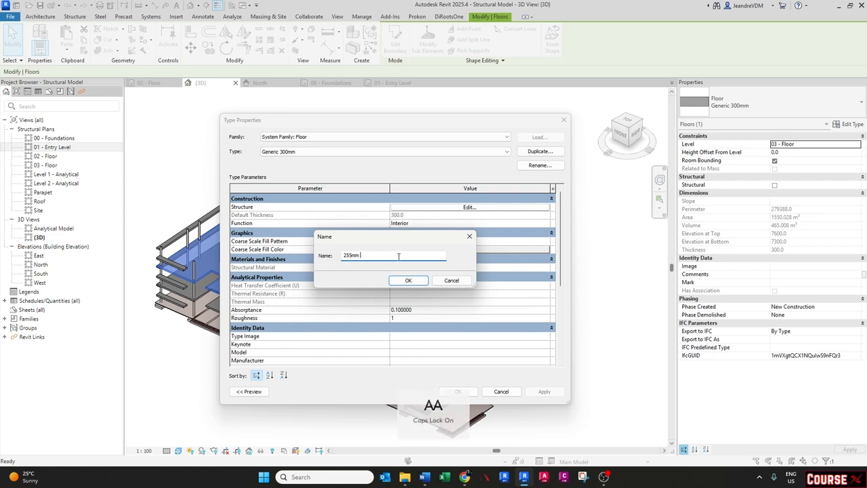
pyautogui.write('R.C SLAB')
pyautogui.press('Return')
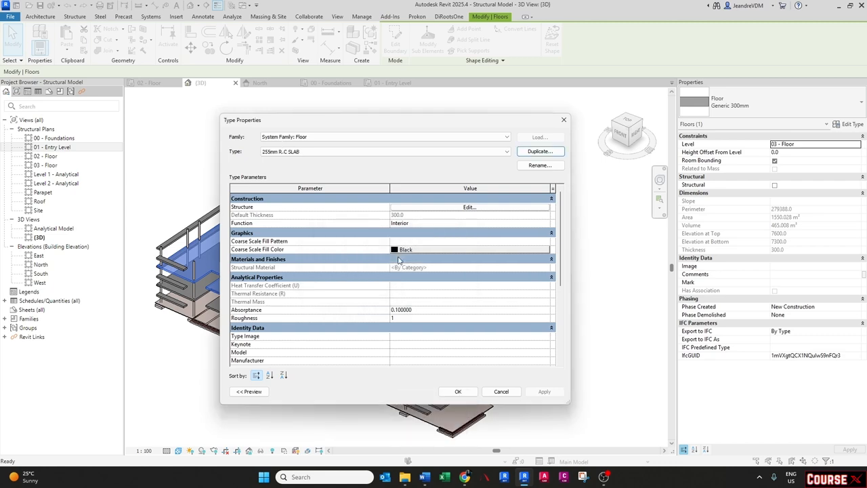
# - Set the new type's structure layer thickness to 255 and apply the type to the floor
pyautogui.click(428, 209)
pyautogui.click(427, 213)
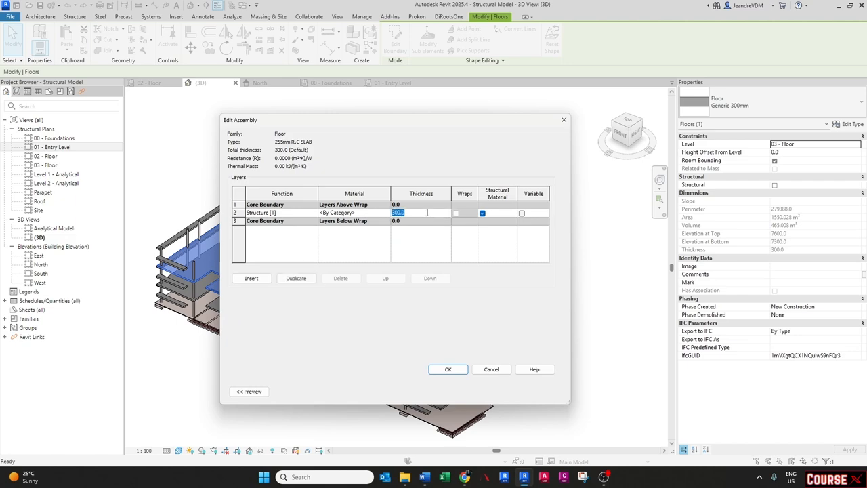
pyautogui.write('255')
pyautogui.press('Tab')
pyautogui.click(446, 368)
pyautogui.click(459, 391)
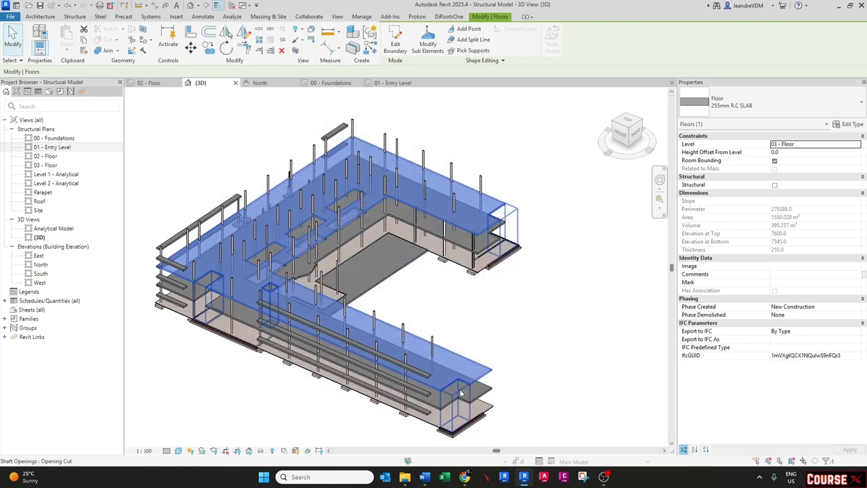
pyautogui.press('Escape')
# - Change the level 02 floor slab's type to 255mm R.C SLAB
pyautogui.keyDown('shift'); pyautogui.moveTo(437, 347); pyautogui.dragTo(397, 261, button='middle'); pyautogui.keyUp('shift')
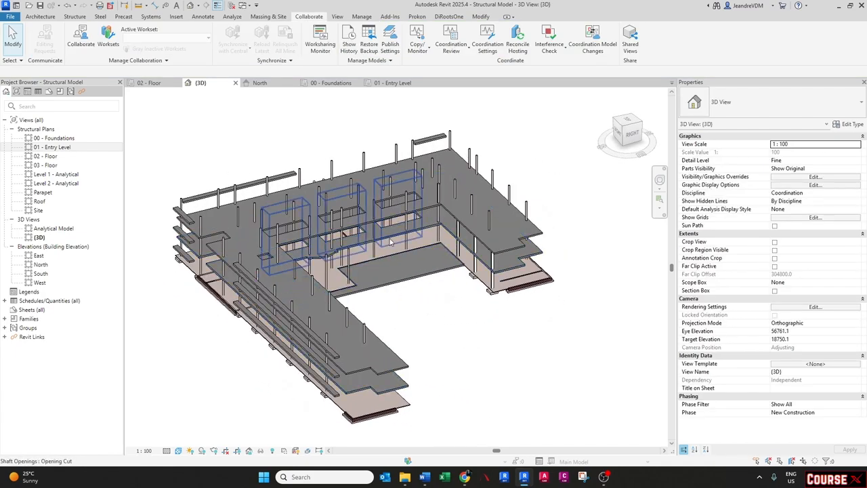
pyautogui.click(390, 236)
pyautogui.click(763, 103)
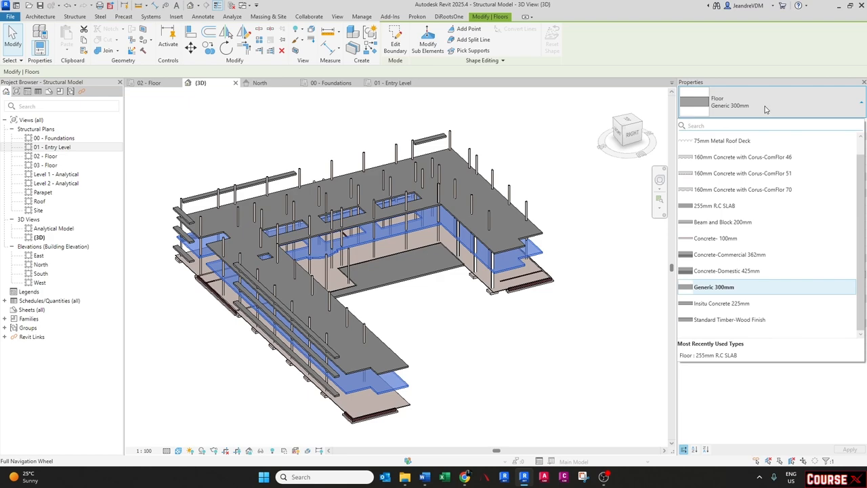
pyautogui.click(711, 155)
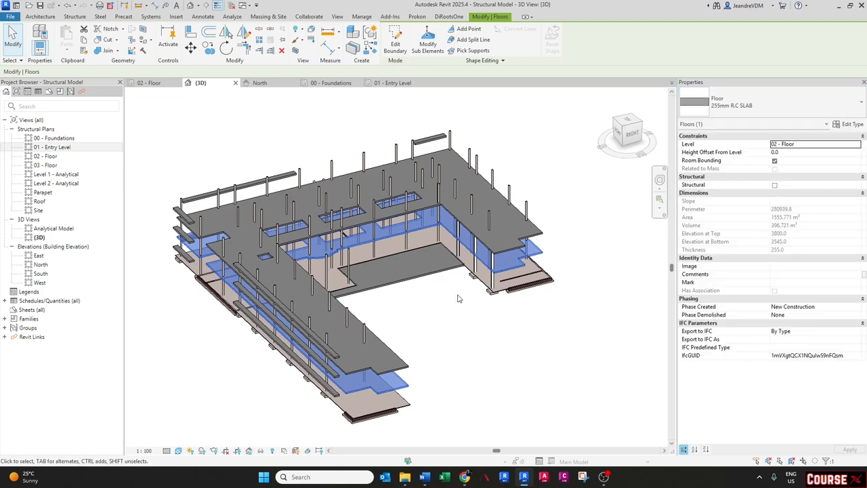
pyautogui.press('Escape')
# - Select the entry level Concrete- 100mm floor and duplicate its type as 100mm SURFACE BED, applying it
pyautogui.scroll(2, 486, 283)
pyautogui.click(486, 283)
pyautogui.scroll(-4, 488, 345)
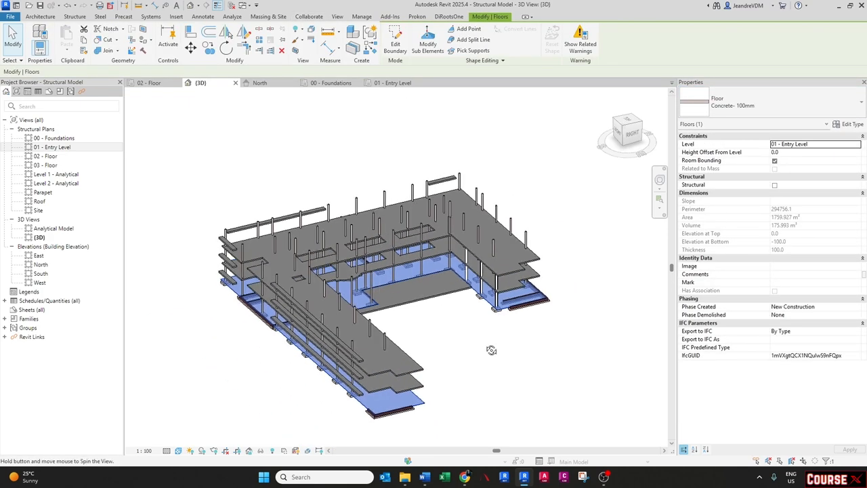
pyautogui.keyDown('shift'); pyautogui.moveTo(501, 302); pyautogui.dragTo(583, 279, button='middle'); pyautogui.keyUp('shift')
pyautogui.click(847, 124)
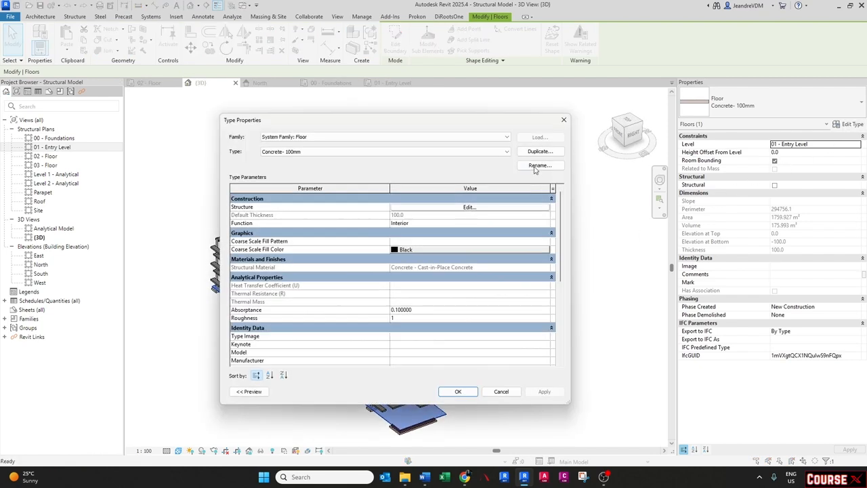
pyautogui.click(539, 152)
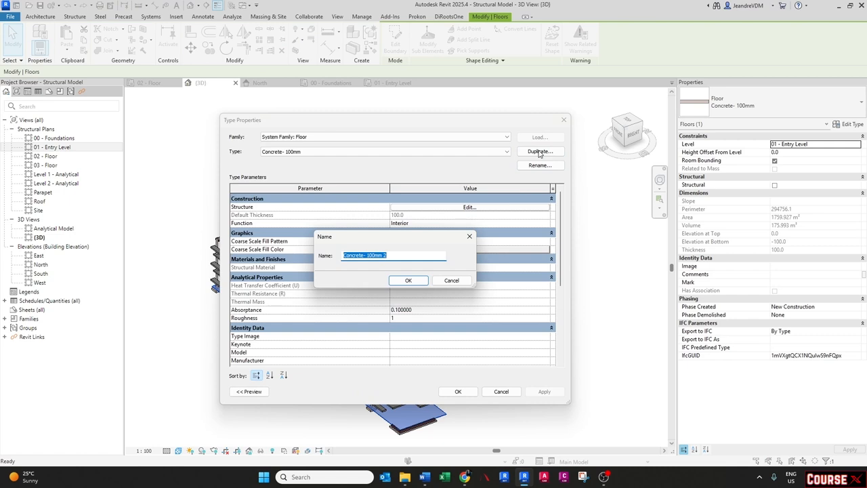
pyautogui.write('100')
pyautogui.press('capslock')
pyautogui.write('mm')
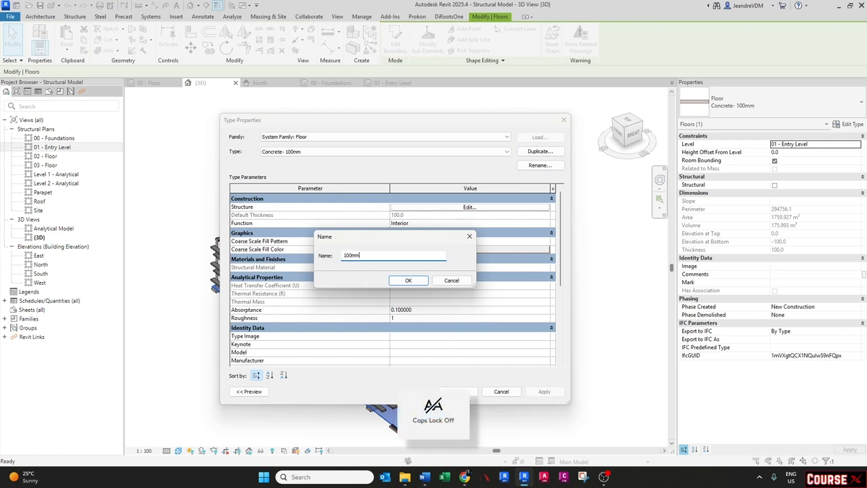
pyautogui.press('capslock')
pyautogui.write('SURFACE BED')
pyautogui.press('Return')
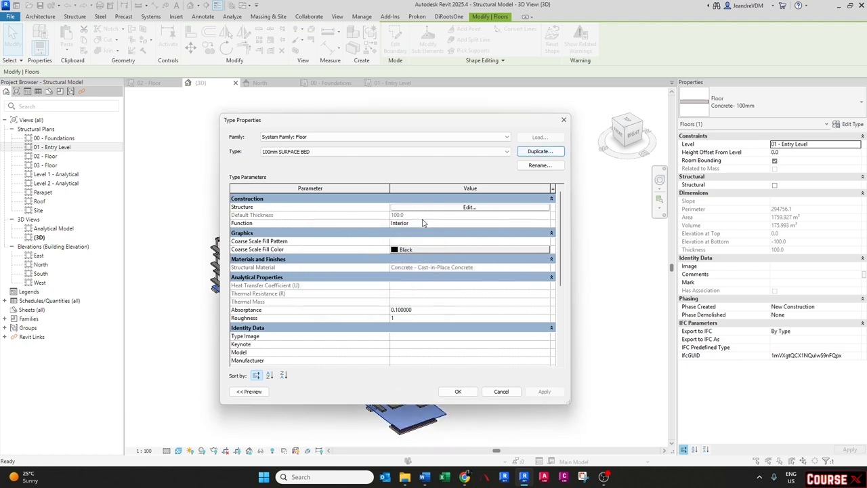
pyautogui.click(458, 390)
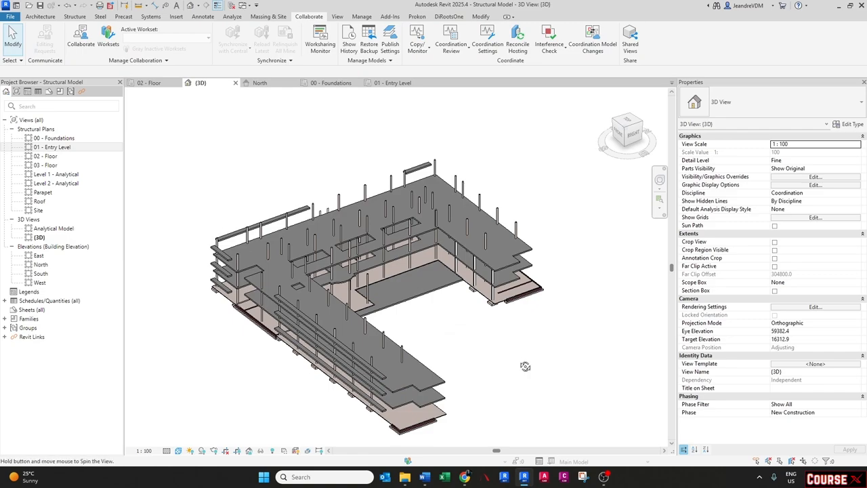
# - Select the entry level floor slab between the footings and change its type to 100mm SURFACE BED
pyautogui.moveTo(523, 369)
pyautogui.keyDown('shift'); pyautogui.mouseDown(button='middle')
pyautogui.moveTo(379, 327)
pyautogui.moveTo(442, 316)
pyautogui.moveTo(533, 367)
pyautogui.moveTo(521, 357)
pyautogui.mouseUp(button='middle'); pyautogui.keyUp('shift')
pyautogui.click(442, 316)
pyautogui.scroll(6, 523, 294)
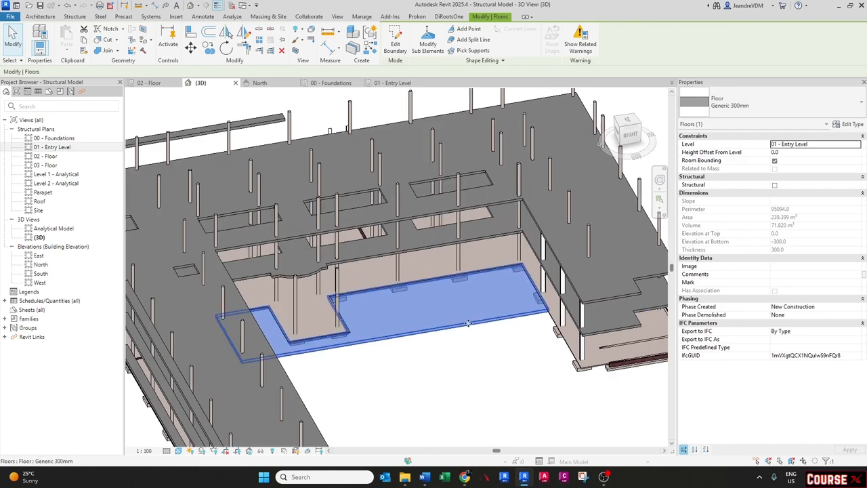
pyautogui.click(388, 363)
pyautogui.click(333, 339)
pyautogui.keyDown('shift'); pyautogui.moveTo(356, 352); pyautogui.dragTo(378, 302, button='middle'); pyautogui.keyUp('shift')
pyautogui.moveTo(495, 284); pyautogui.dragTo(434, 283, button='middle')
pyautogui.scroll(4, 505, 248)
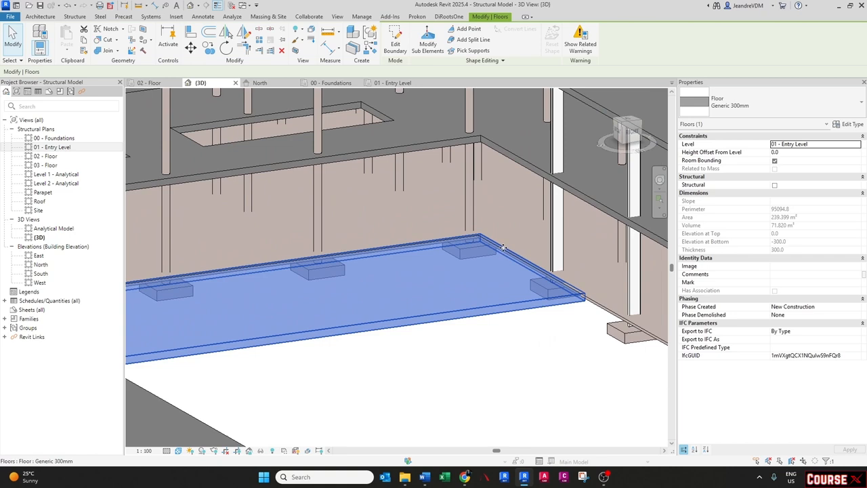
pyautogui.click(749, 107)
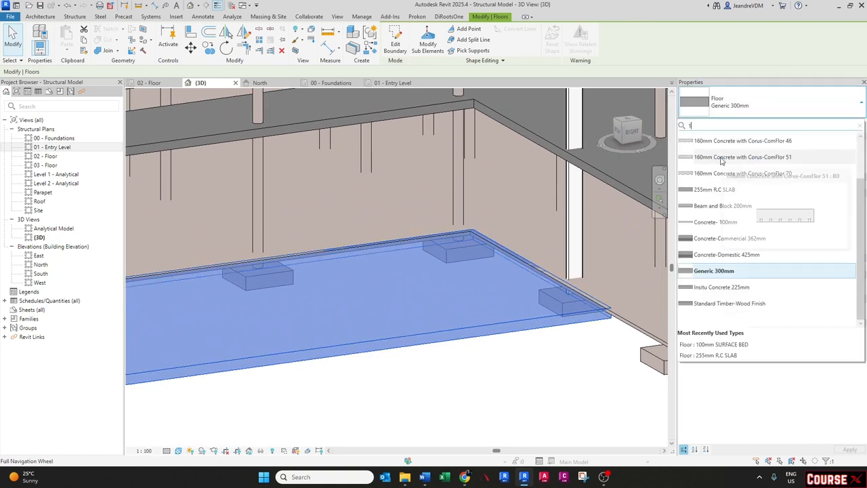
pyautogui.write('100')
pyautogui.click(720, 154)
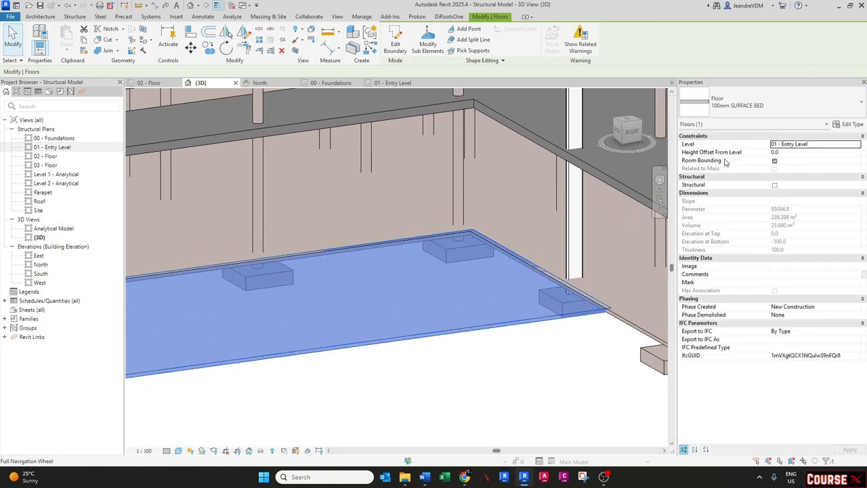
# - Set that surface bed's height offset from level to -85
pyautogui.click(789, 152)
pyautogui.write('-85')
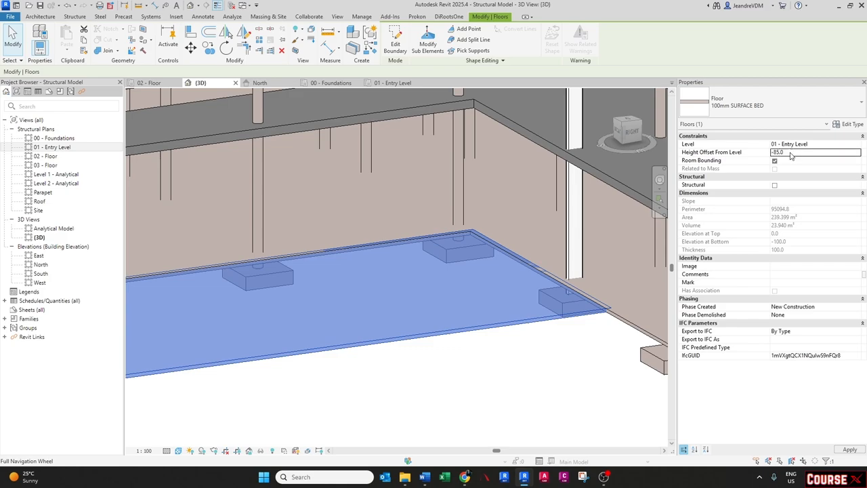
pyautogui.press('Return')
pyautogui.keyDown('shift'); pyautogui.moveTo(417, 253); pyautogui.dragTo(441, 218, button='middle'); pyautogui.keyUp('shift')
pyautogui.press('Escape')
pyautogui.scroll(-3, 362, 329)
pyautogui.scroll(-2, 384, 329)
pyautogui.scroll(2, 304, 332)
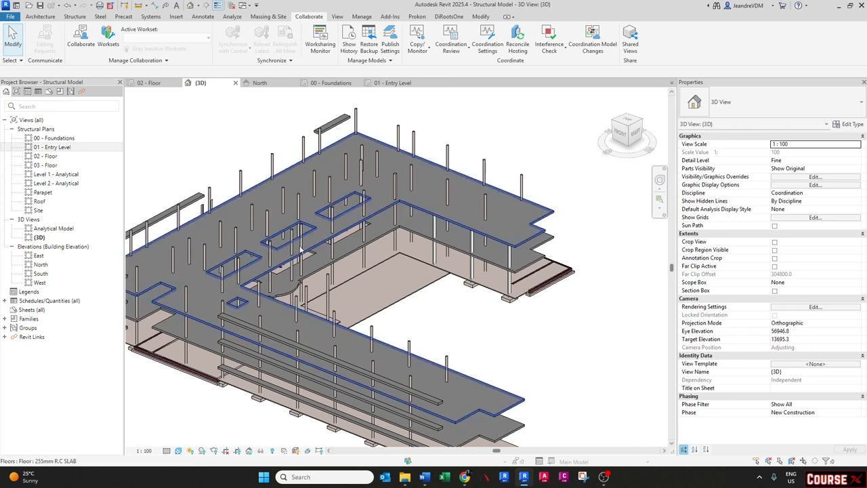
# - Open the 02 - Floor plan and set the Architect Model.rvt link to display as underlay in its visibility/graphics overrides
pyautogui.doubleClick(46, 156)
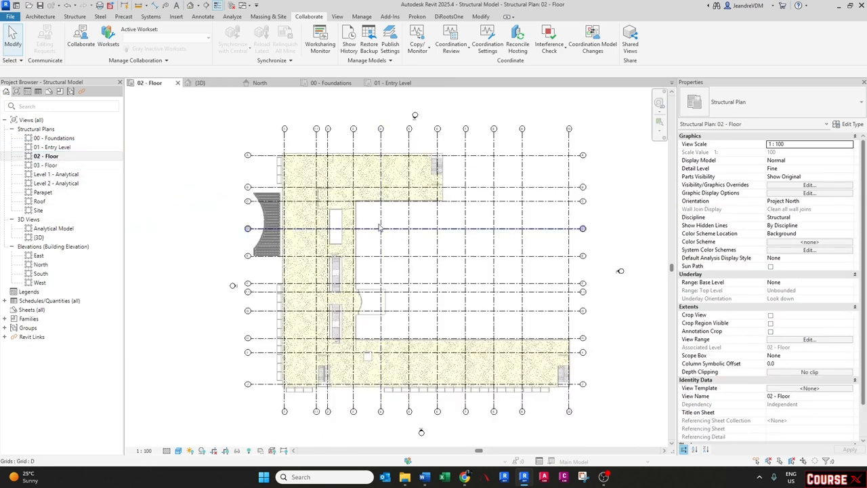
pyautogui.scroll(5, 416, 176)
pyautogui.moveTo(415, 176); pyautogui.dragTo(421, 203, button='middle')
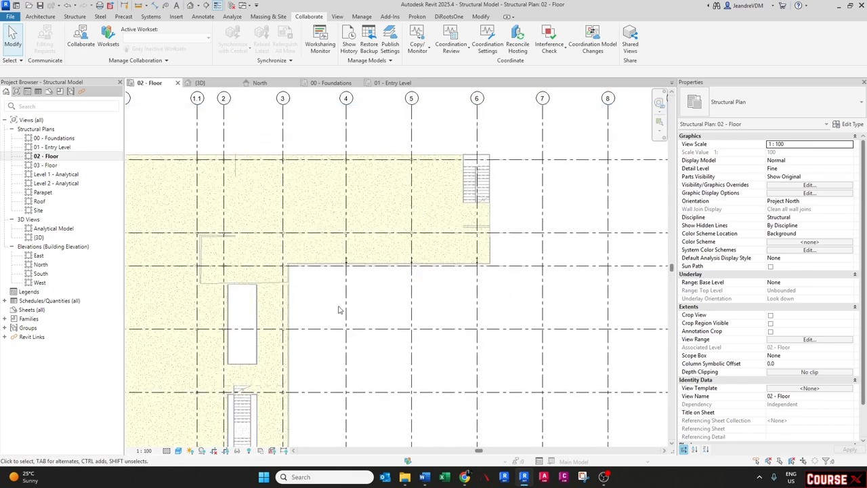
pyautogui.press('v')
pyautogui.press('g')
pyautogui.click(545, 126)
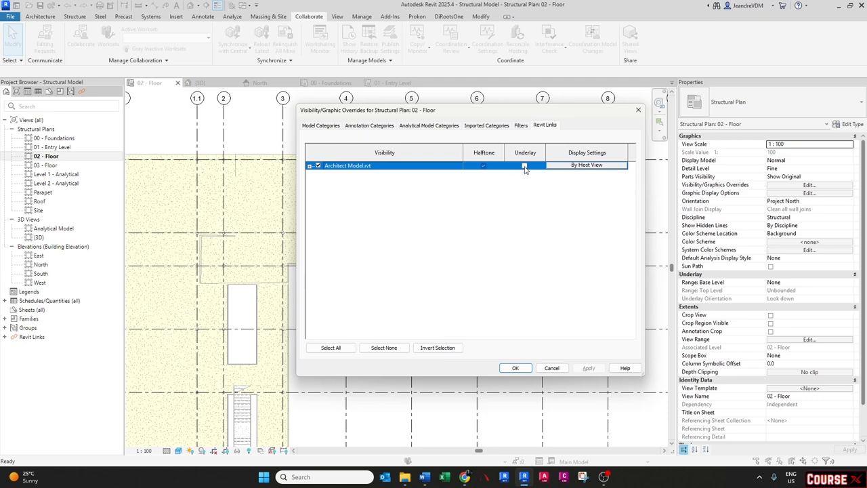
pyautogui.click(524, 165)
pyautogui.click(514, 367)
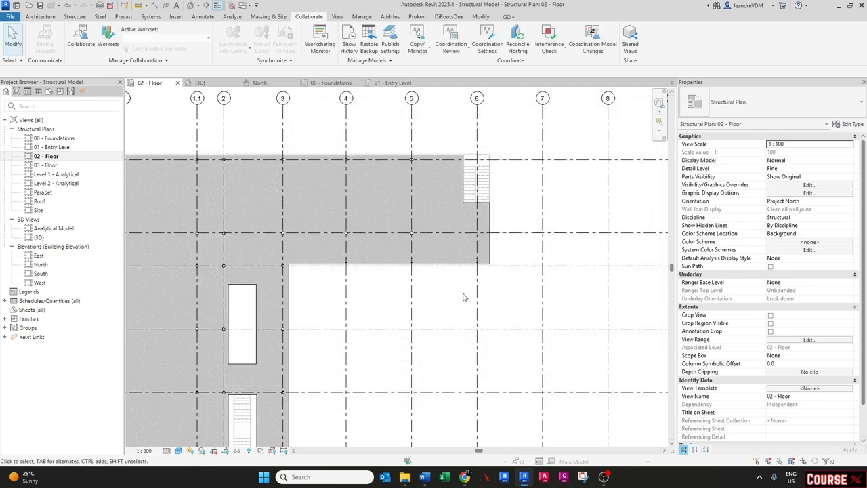
# - Set the 02 - Floor plan's discipline to Coordination
pyautogui.click(390, 264)
pyautogui.click(356, 271)
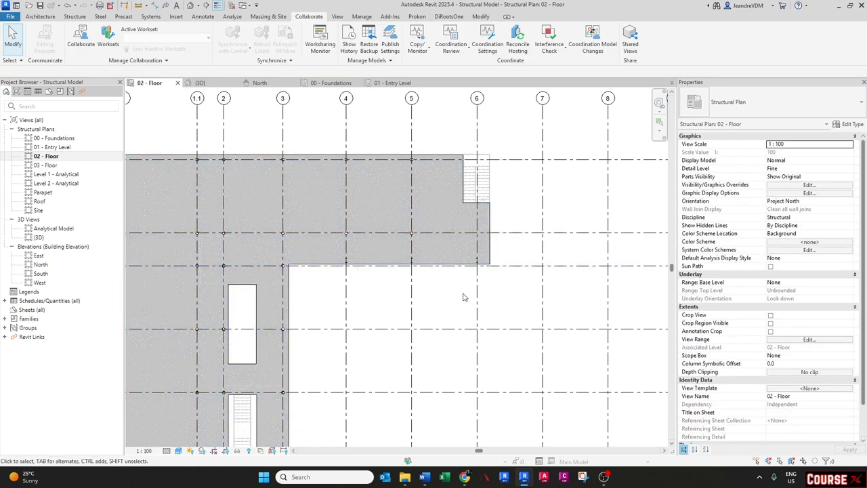
pyautogui.click(850, 222)
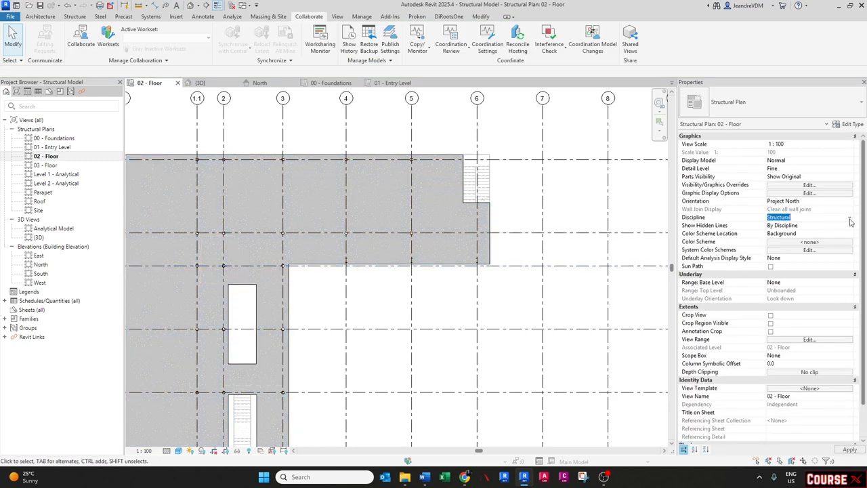
pyautogui.click(851, 221)
pyautogui.click(789, 266)
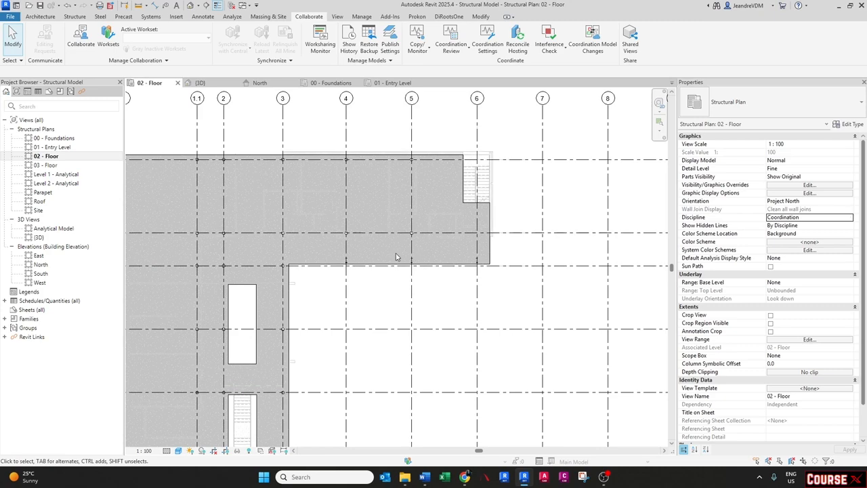
# - Change the plan's graphic display so the linked architect walls show over the slab
pyautogui.scroll(5, 368, 256)
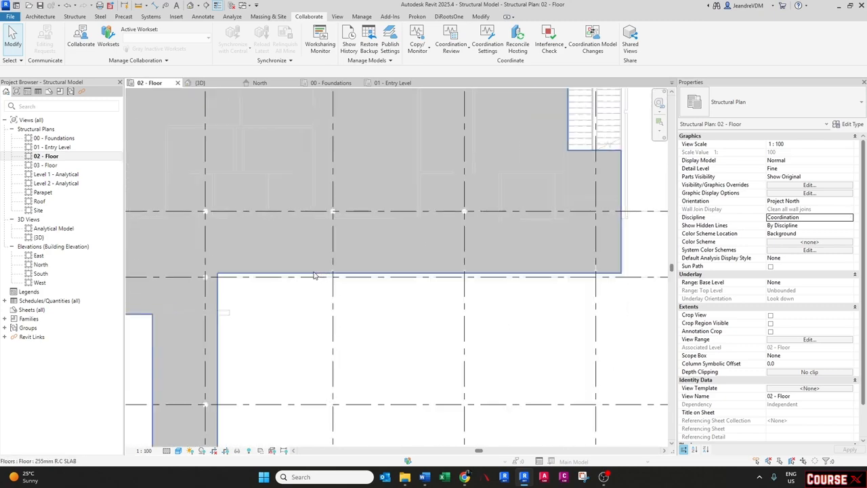
pyautogui.click(178, 450)
pyautogui.click(192, 395)
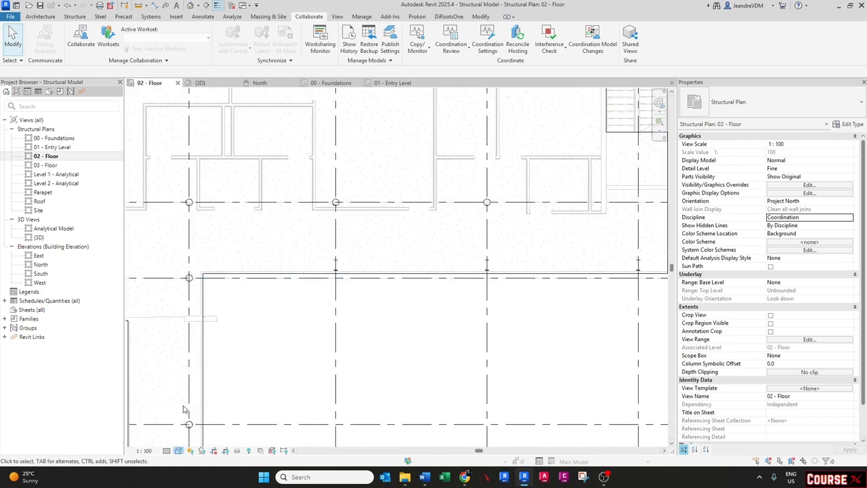
pyautogui.moveTo(410, 301); pyautogui.dragTo(381, 316, button='middle')
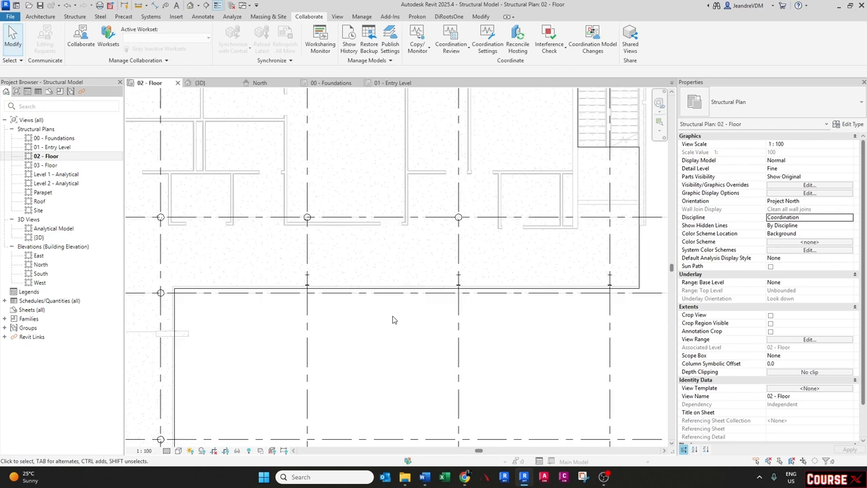
pyautogui.scroll(-2, 393, 319)
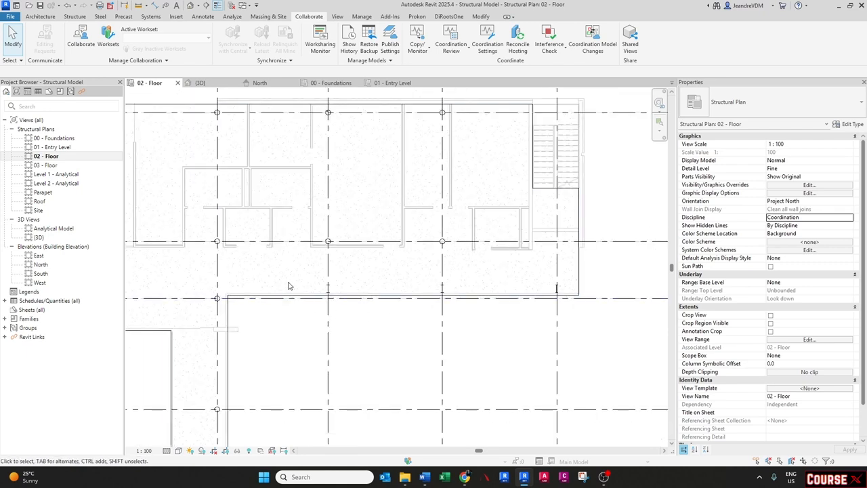
pyautogui.scroll(2, 353, 273)
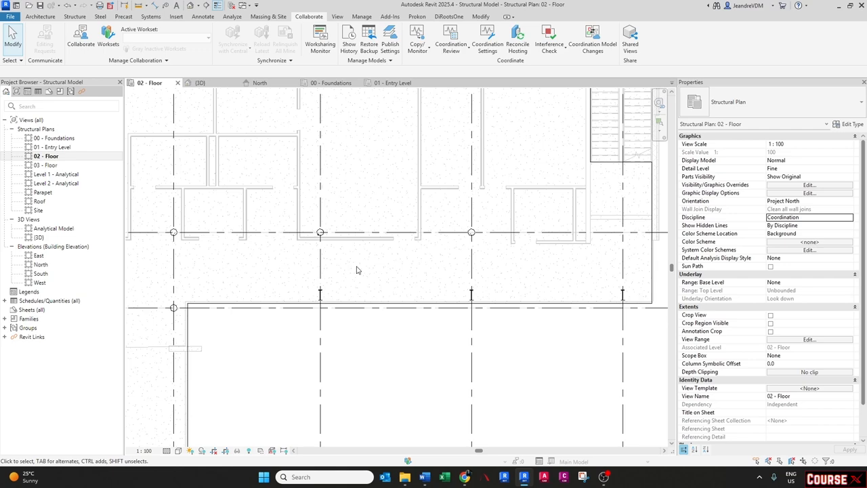
pyautogui.press('d')
pyautogui.press('i')
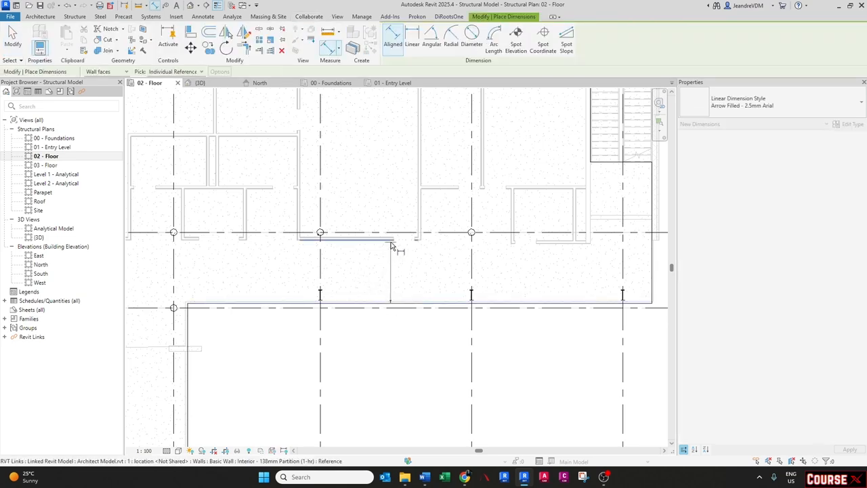
pyautogui.click(395, 245)
pyautogui.scroll(-2, 394, 250)
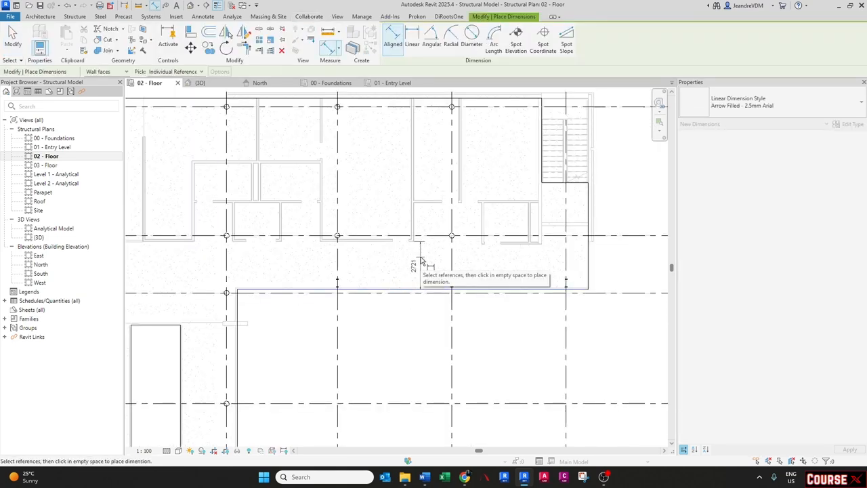
pyautogui.press('Escape')
pyautogui.press('Escape')
pyautogui.scroll(-2, 422, 262)
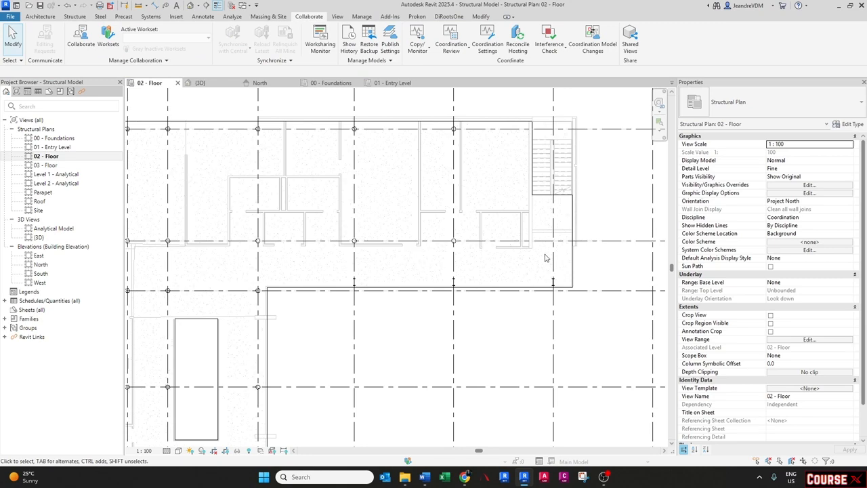
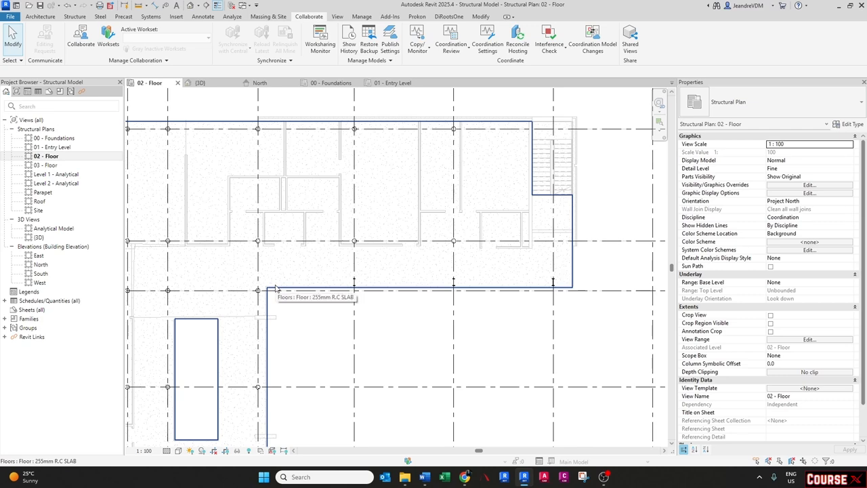
# - Sketch a new rectangular 255mm R.C SLAB floor boundary, about 20560 mm long, along the inner edge of the main slab
pyautogui.click(276, 289)
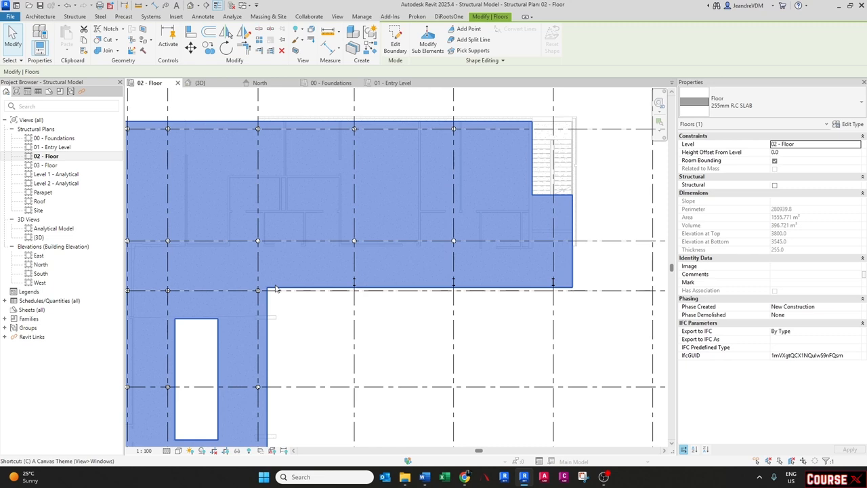
pyautogui.press('Escape')
pyautogui.click(282, 285)
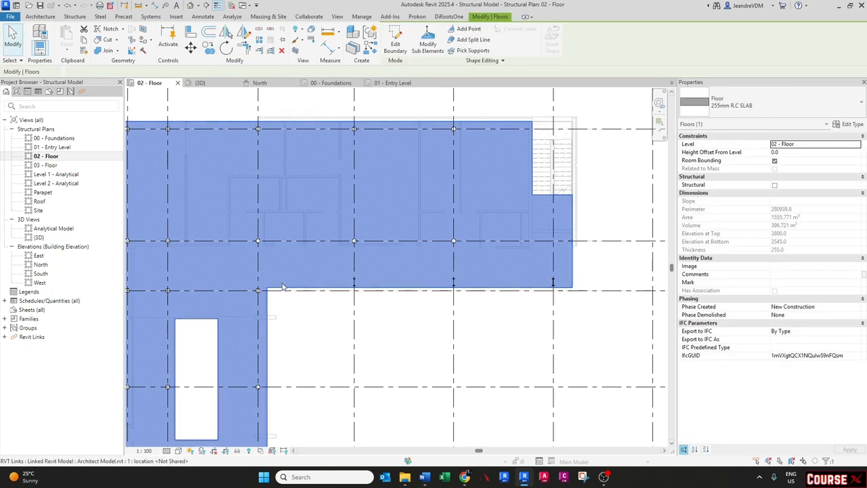
pyautogui.doubleClick(282, 286)
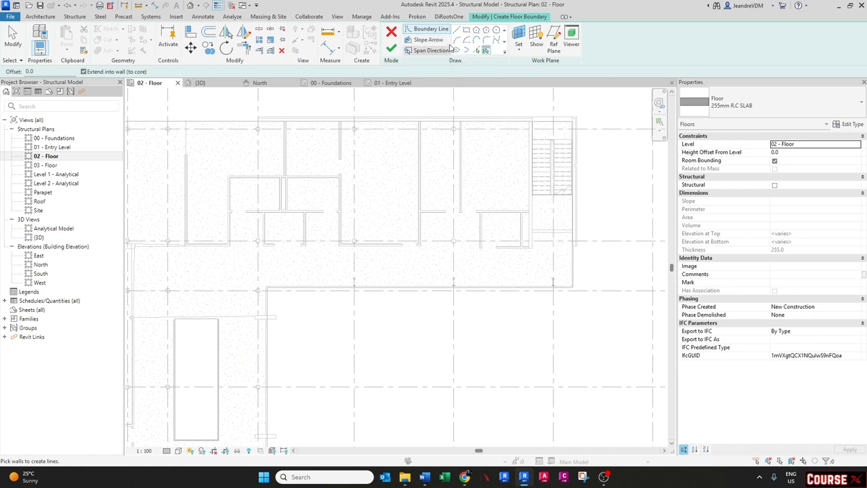
pyautogui.click(466, 31)
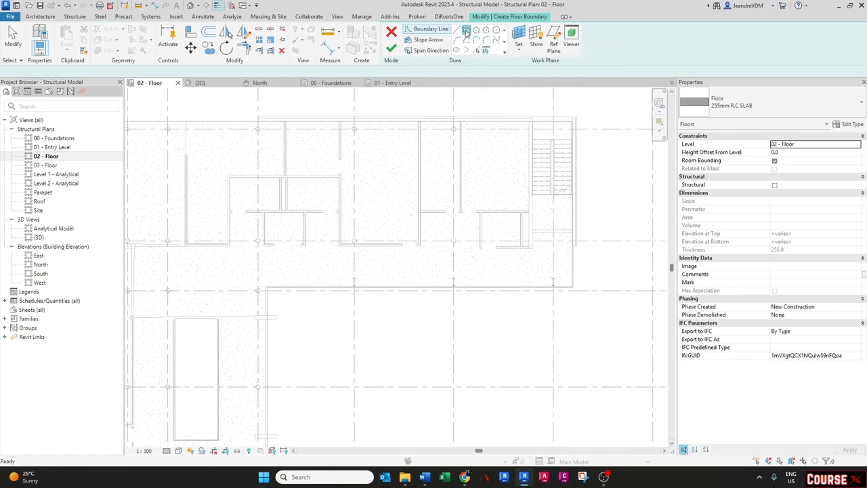
pyautogui.scroll(3, 573, 298)
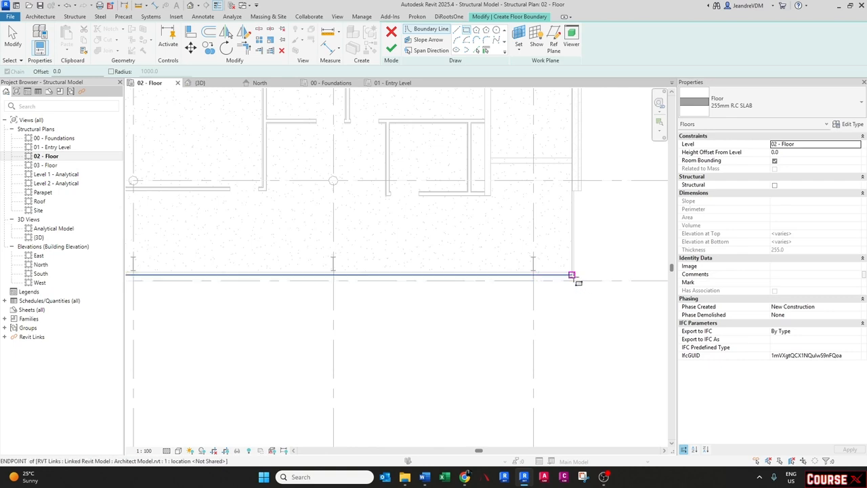
pyautogui.click(573, 276)
pyautogui.scroll(-2, 571, 275)
pyautogui.moveTo(287, 236); pyautogui.dragTo(330, 236, button='middle')
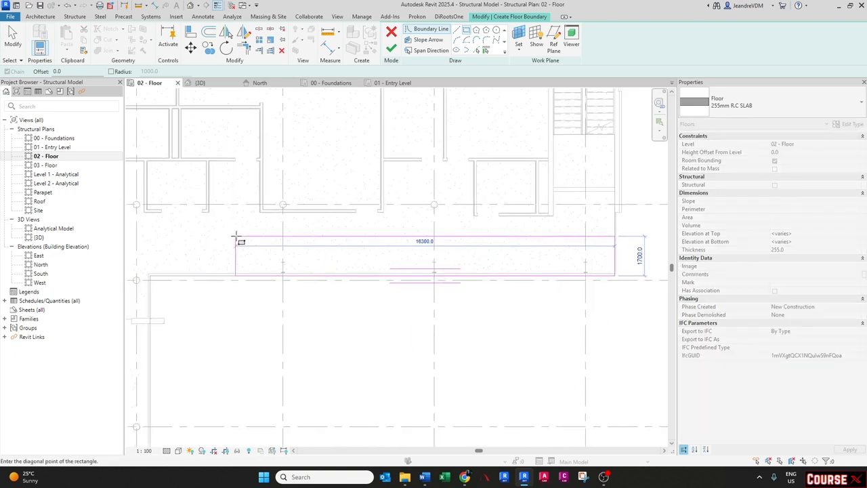
pyautogui.moveTo(235, 237); pyautogui.dragTo(330, 243, button='middle')
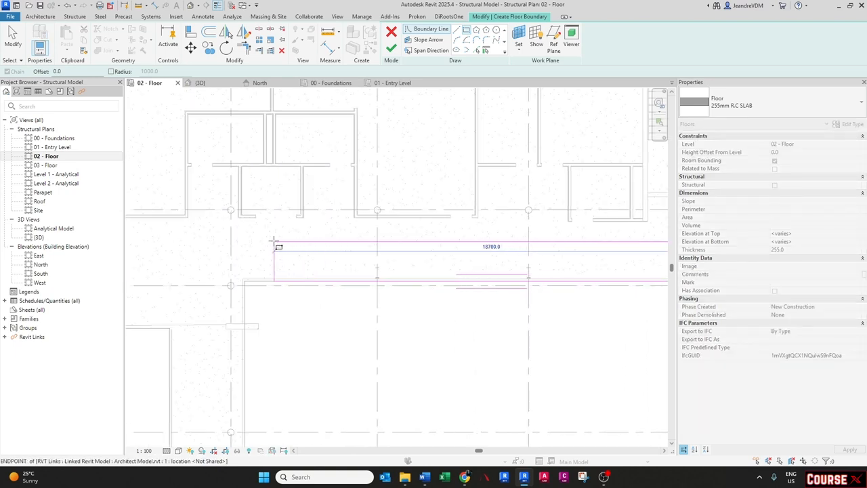
pyautogui.scroll(2, 230, 210)
pyautogui.click(231, 210)
pyautogui.scroll(-2, 293, 257)
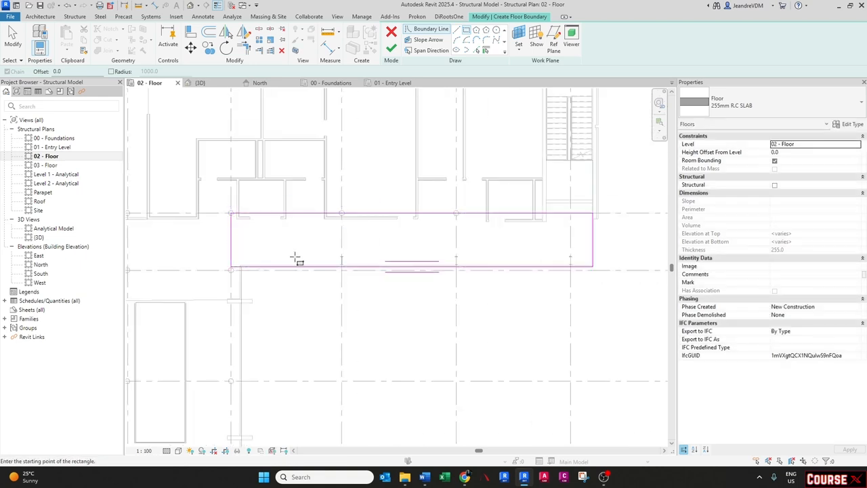
pyautogui.press('Escape')
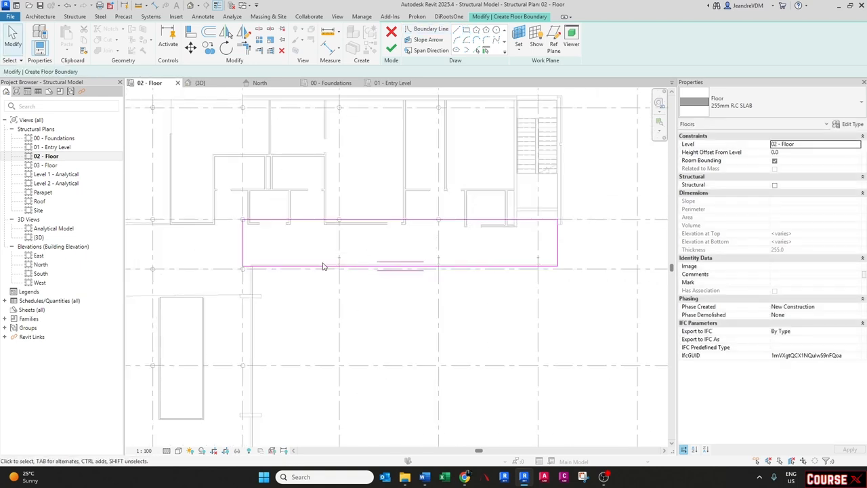
# - Set the new floor's height offset from level to -85 and finish the floor
pyautogui.click(789, 153)
pyautogui.write('-85')
pyautogui.press('Return')
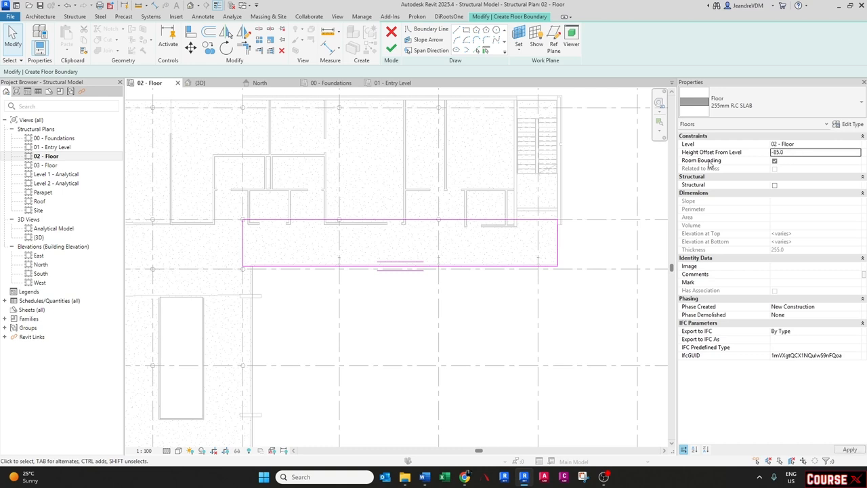
pyautogui.click(391, 48)
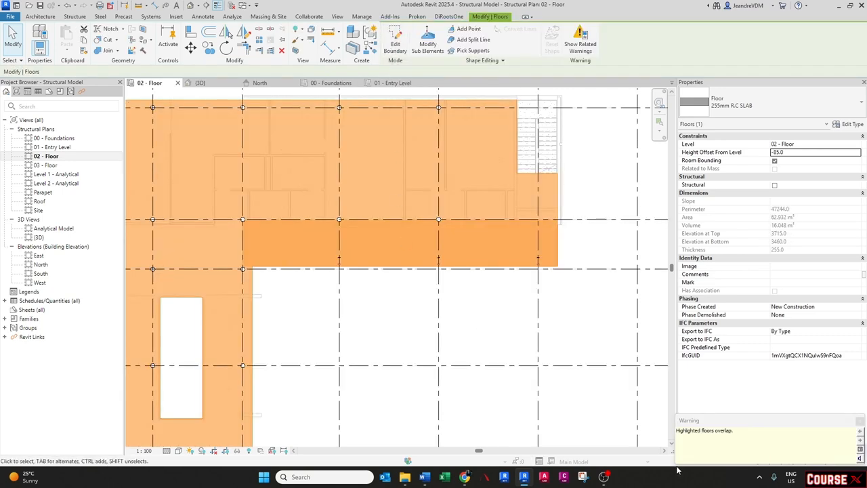
pyautogui.press('Escape')
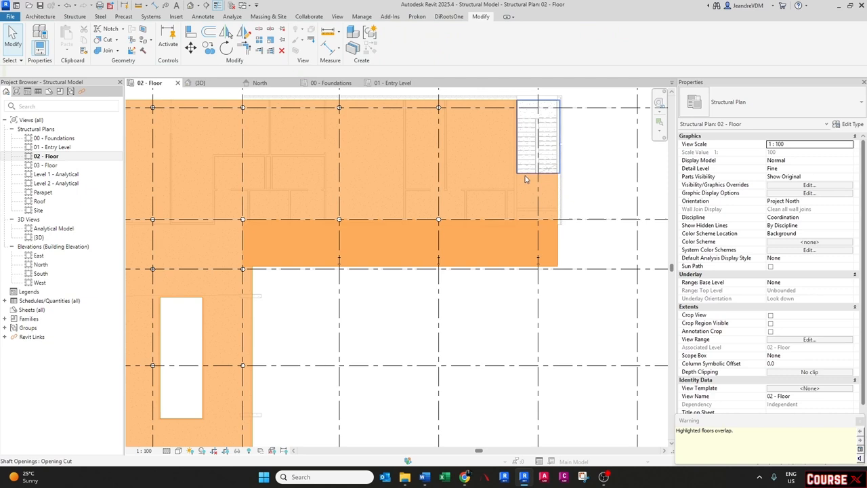
# - Open the main 255mm R.C SLAB's boundary for editing and pick a boundary line along the grid at the strip
pyautogui.click(555, 208)
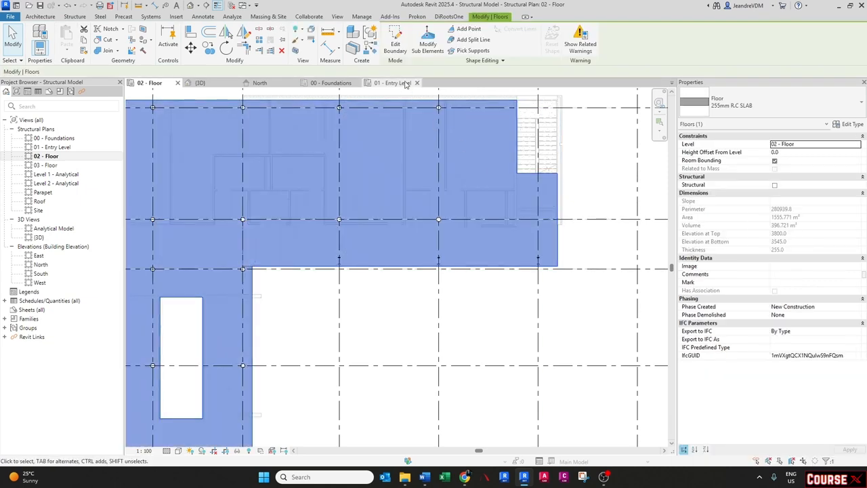
pyautogui.click(400, 46)
pyautogui.scroll(2, 251, 268)
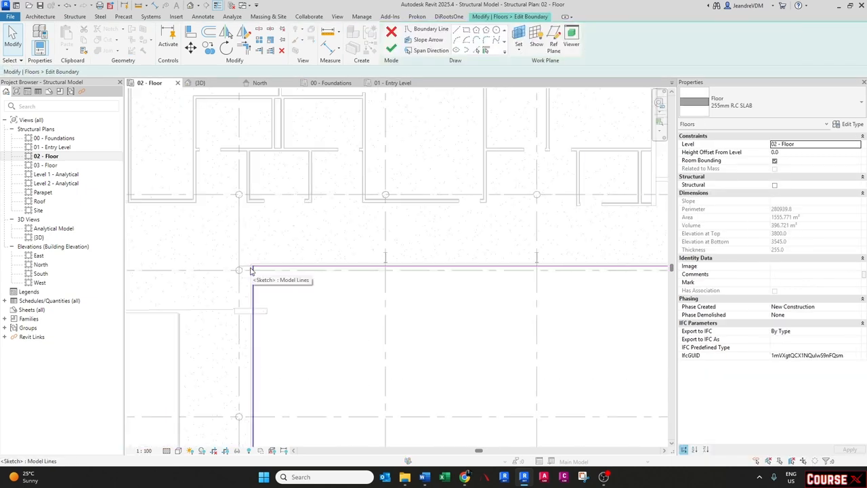
pyautogui.click(476, 51)
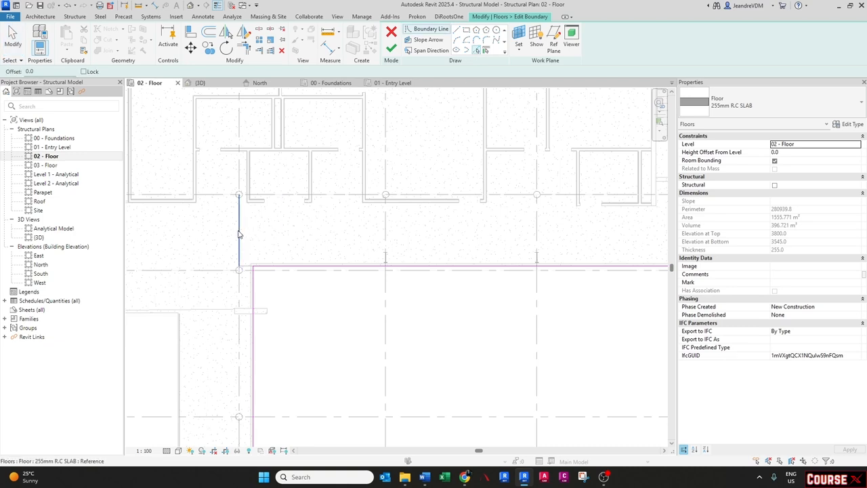
pyautogui.click(277, 196)
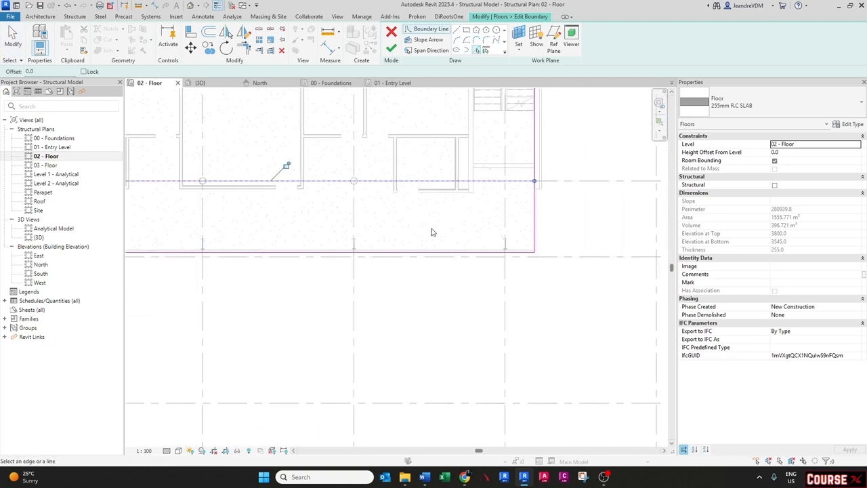
pyautogui.scroll(1, 203, 241)
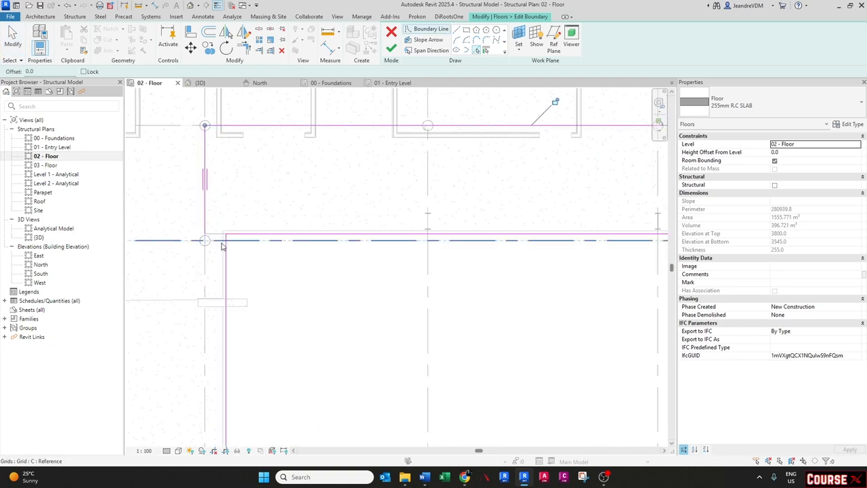
pyautogui.press('Escape')
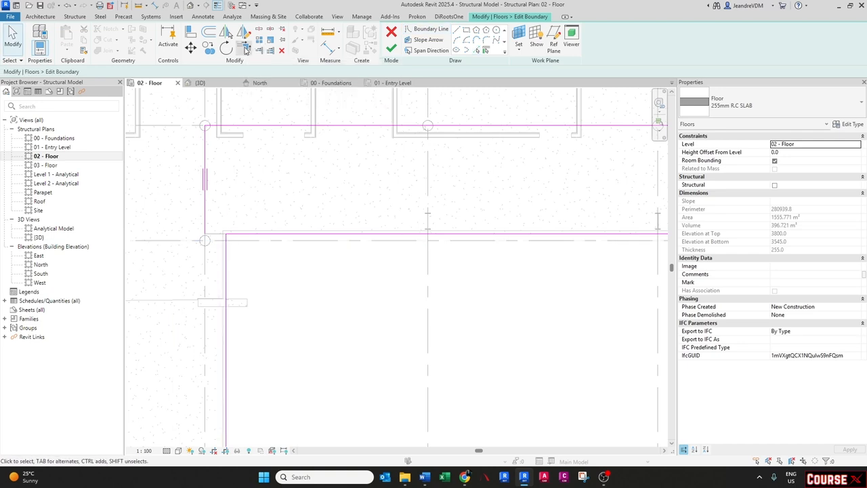
# - Trim the main slab's boundary corners so it no longer covers the new strip, and finish the edit
pyautogui.click(244, 46)
pyautogui.click(206, 223)
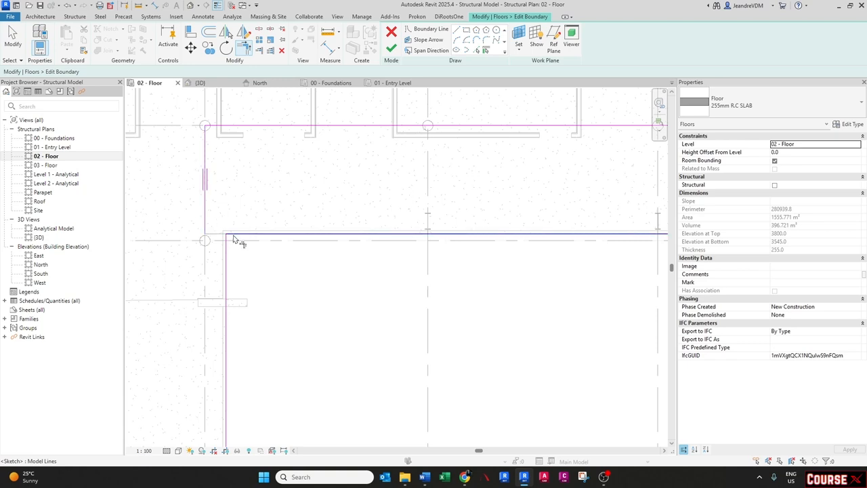
pyautogui.click(233, 235)
pyautogui.scroll(-3, 234, 240)
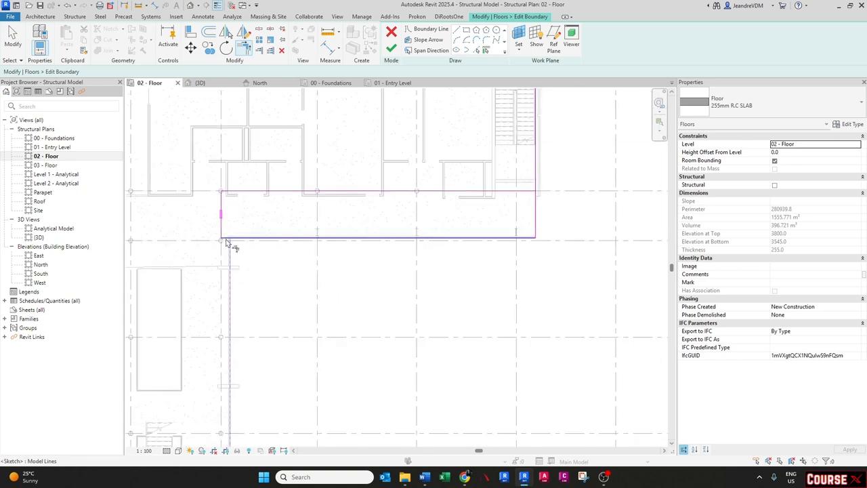
pyautogui.moveTo(435, 233); pyautogui.dragTo(336, 260, button='middle')
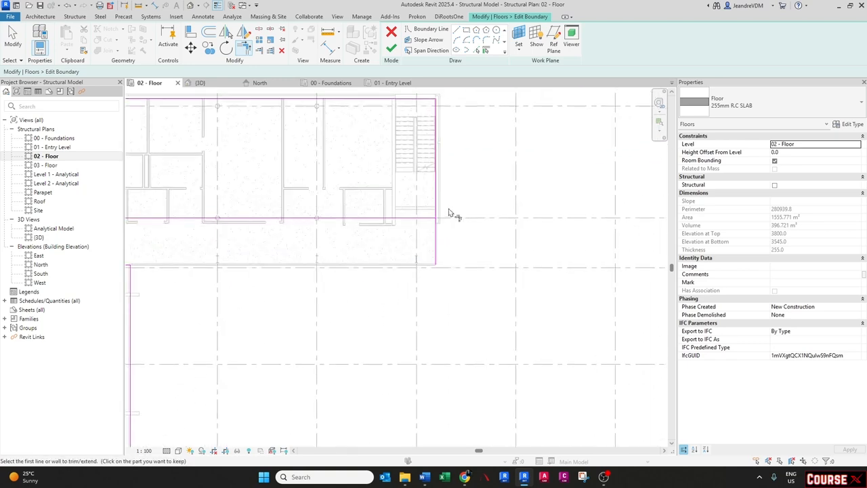
pyautogui.click(424, 219)
pyautogui.click(436, 208)
pyautogui.moveTo(335, 104); pyautogui.dragTo(392, 124, button='middle')
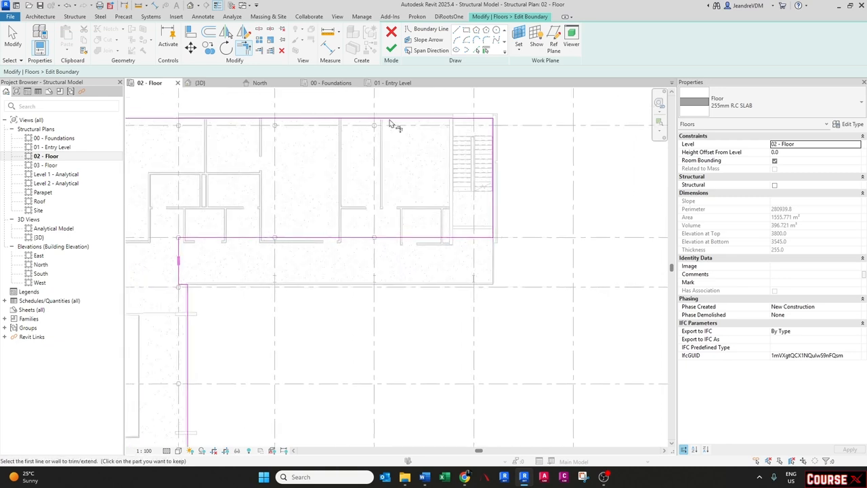
pyautogui.click(391, 48)
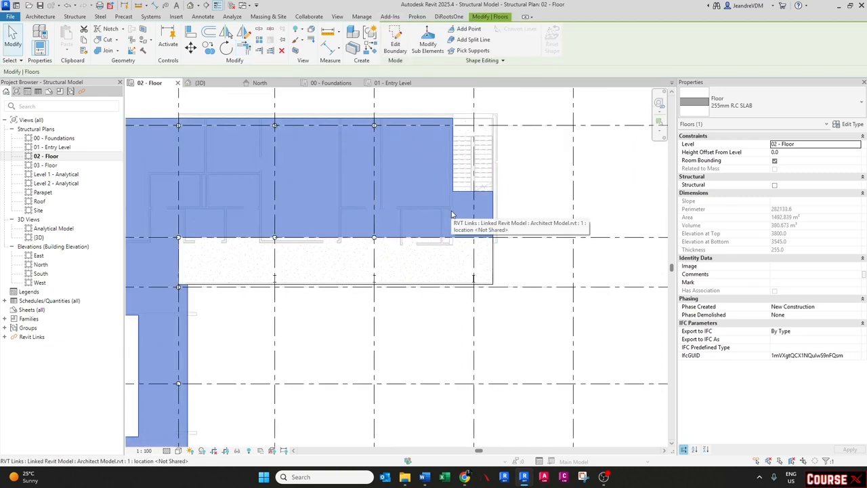
pyautogui.press('Escape')
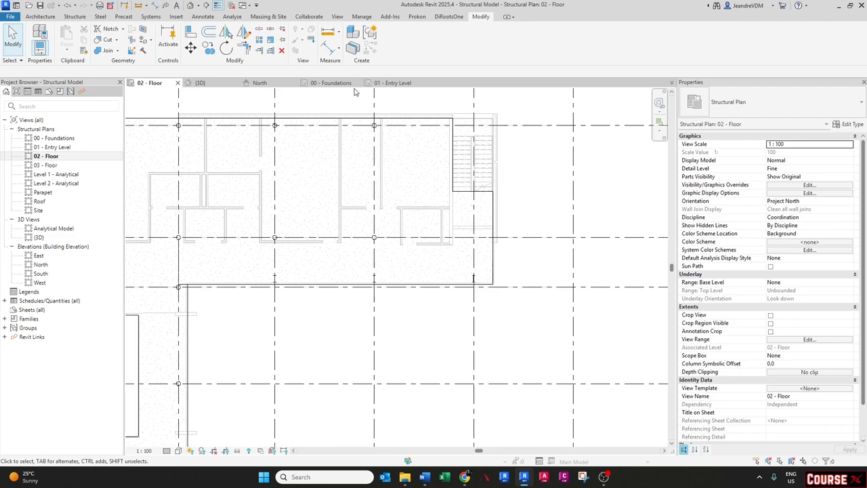
# - Inspect the new floor strip against the main slab in the 3D view
pyautogui.click(223, 84)
pyautogui.scroll(5, 522, 298)
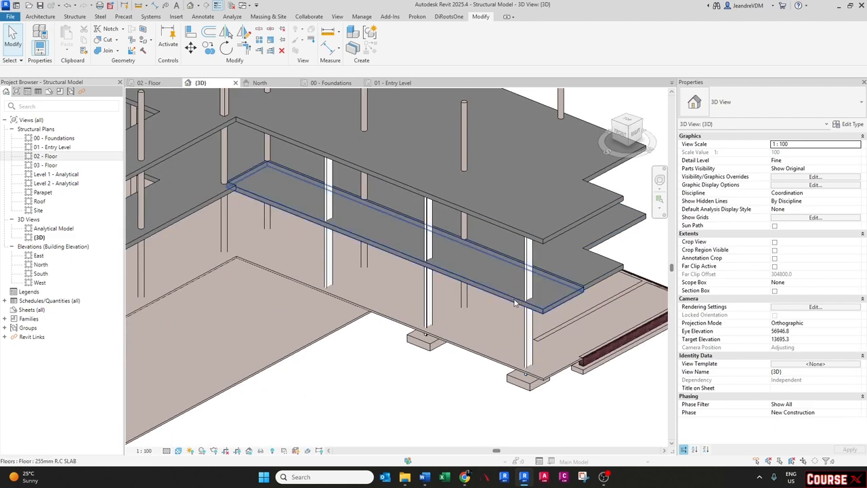
pyautogui.click(520, 299)
pyautogui.keyDown('shift'); pyautogui.moveTo(520, 299); pyautogui.dragTo(490, 276, button='middle'); pyautogui.keyUp('shift')
pyautogui.press('Escape')
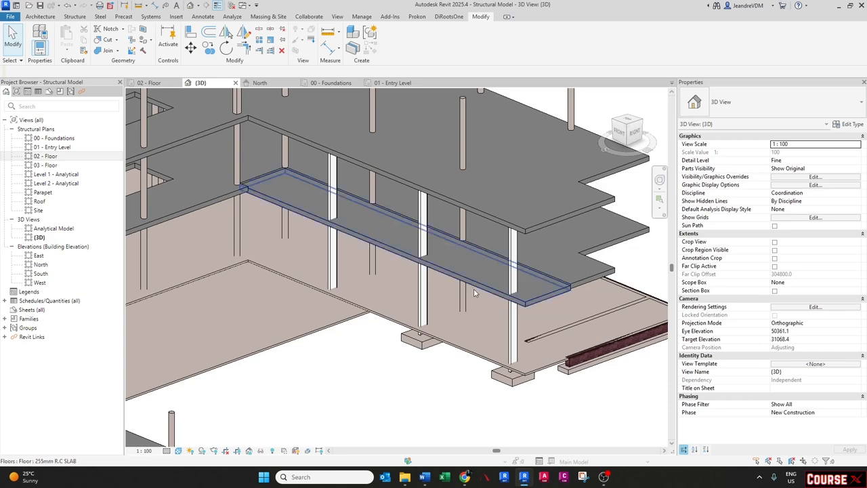
pyautogui.keyDown('shift'); pyautogui.moveTo(450, 279); pyautogui.dragTo(430, 264, button='middle'); pyautogui.keyUp('shift')
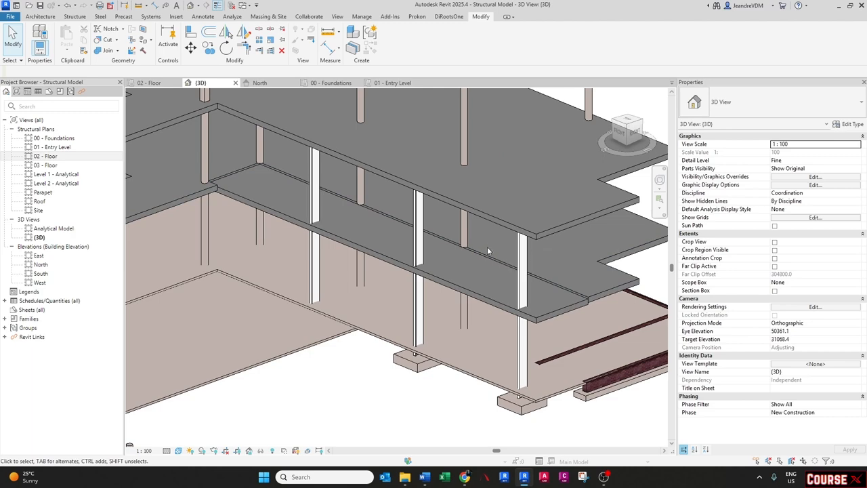
pyautogui.scroll(-3, 487, 251)
pyautogui.scroll(2, 398, 270)
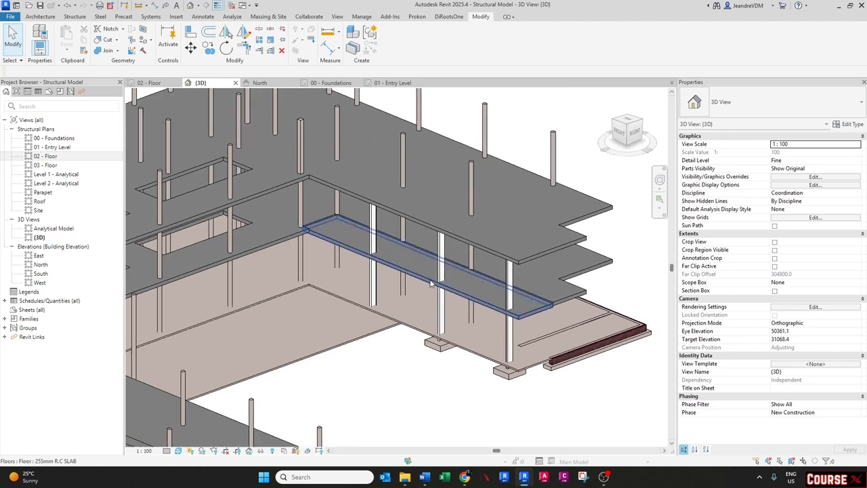
pyautogui.scroll(2, 457, 290)
# - Edit the strip floor's boundary and add a slope arrow from its long edge to its midpoint
pyautogui.click(458, 289)
pyautogui.moveTo(409, 271); pyautogui.dragTo(372, 274, button='middle')
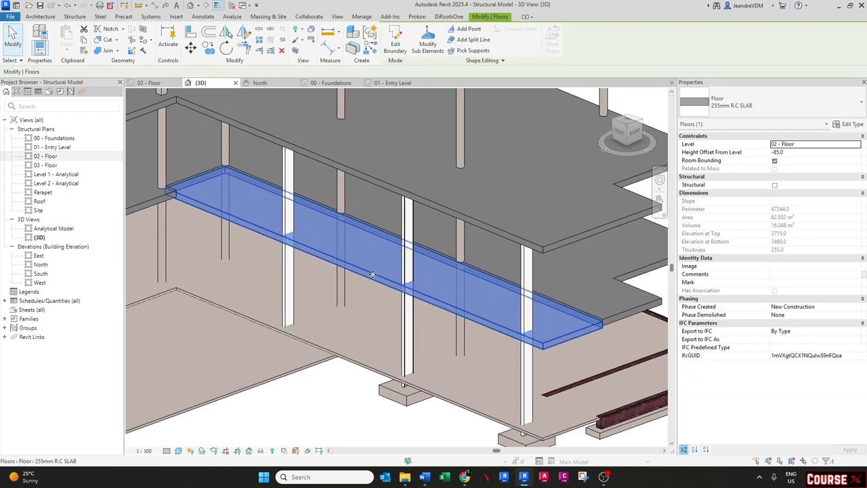
pyautogui.click(395, 44)
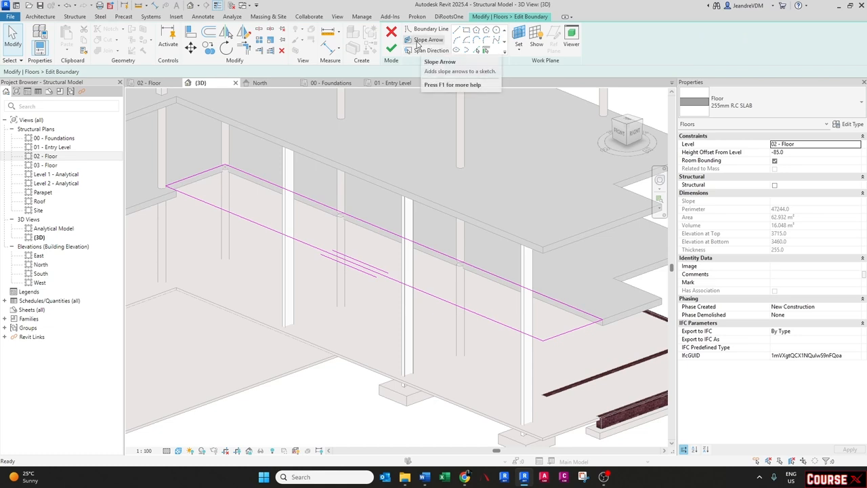
pyautogui.click(418, 40)
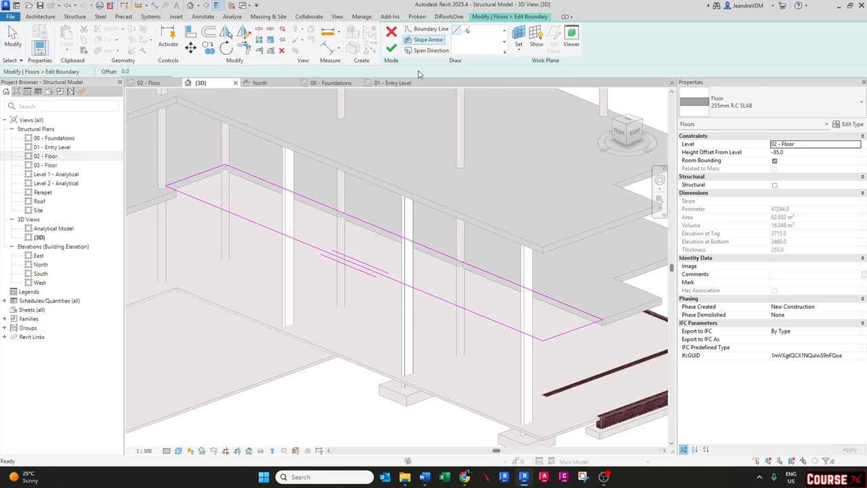
pyautogui.click(412, 242)
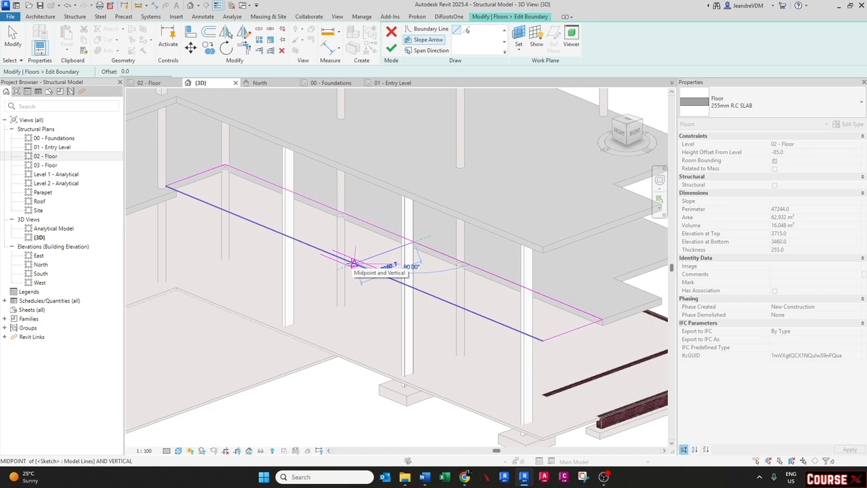
pyautogui.click(352, 263)
pyautogui.scroll(2, 389, 252)
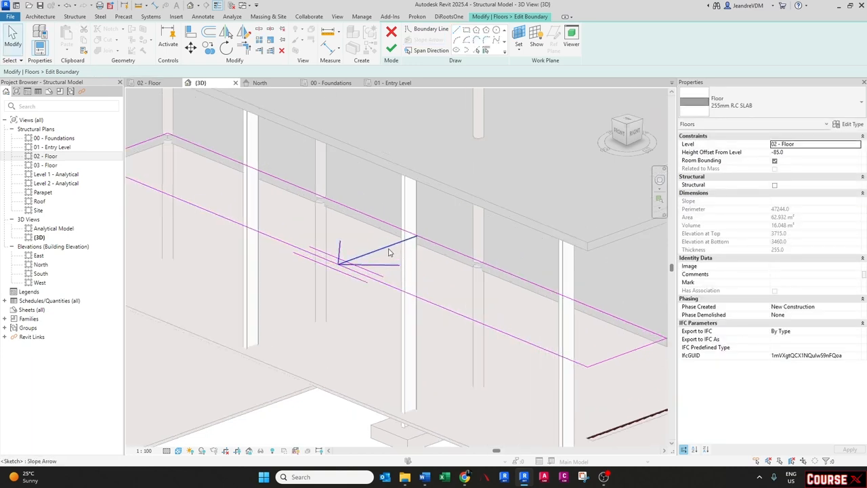
pyautogui.press('Escape')
pyautogui.press('Escape')
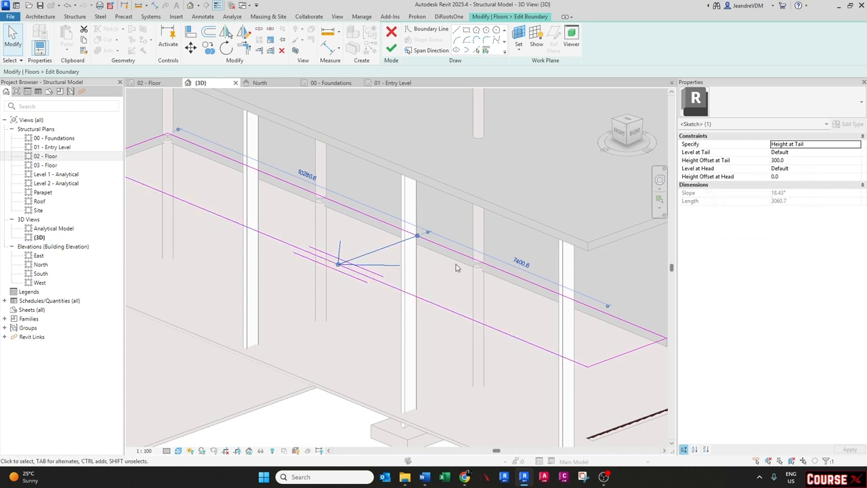
# - Switch the slope arrow to specify a slope, set it to -3°, and finish the floor edit
pyautogui.click(856, 145)
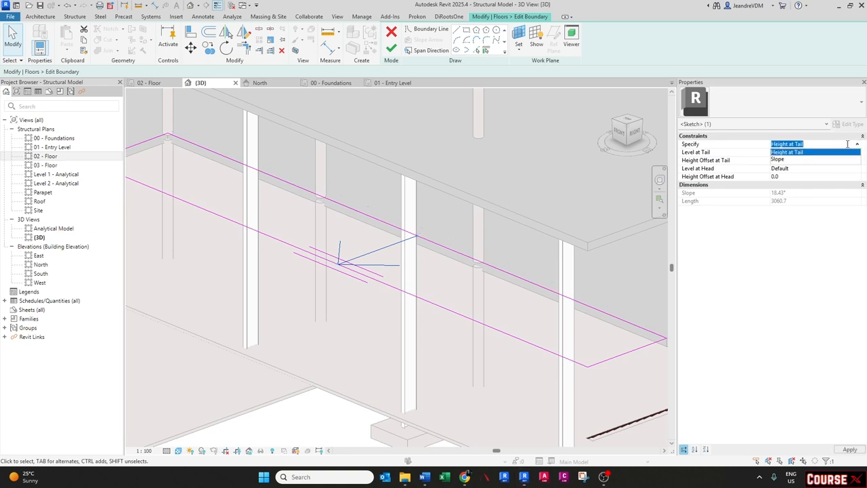
pyautogui.click(798, 159)
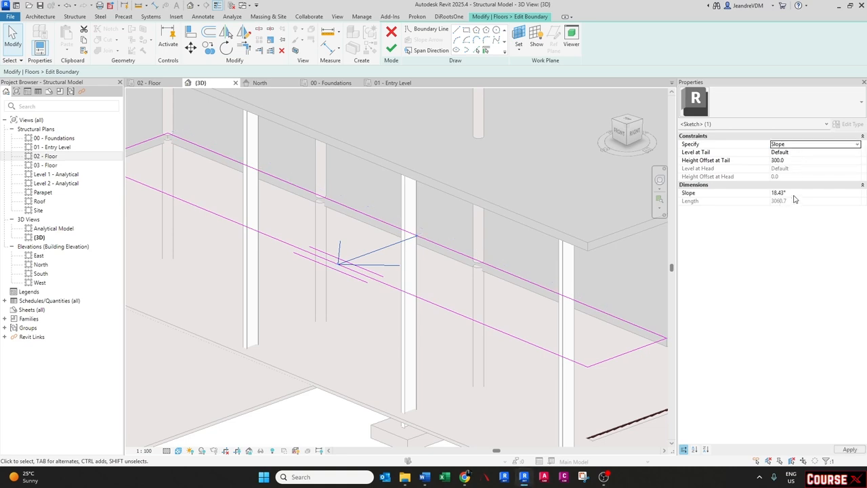
pyautogui.click(794, 195)
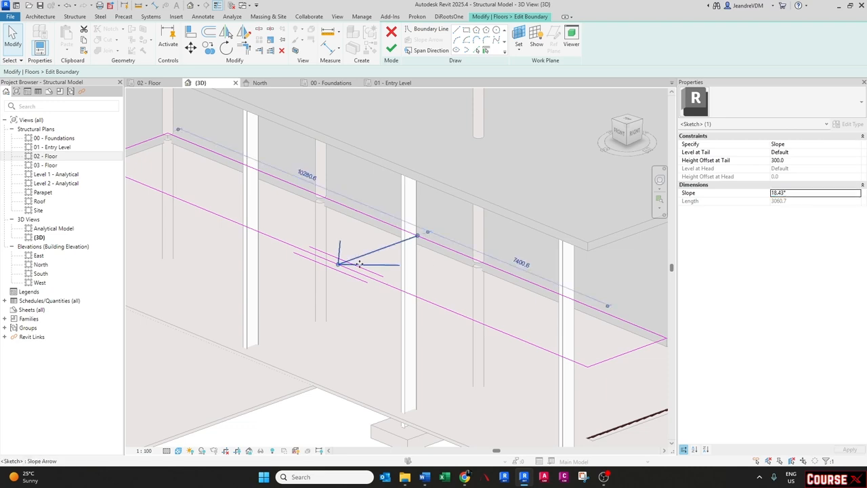
pyautogui.click(791, 193)
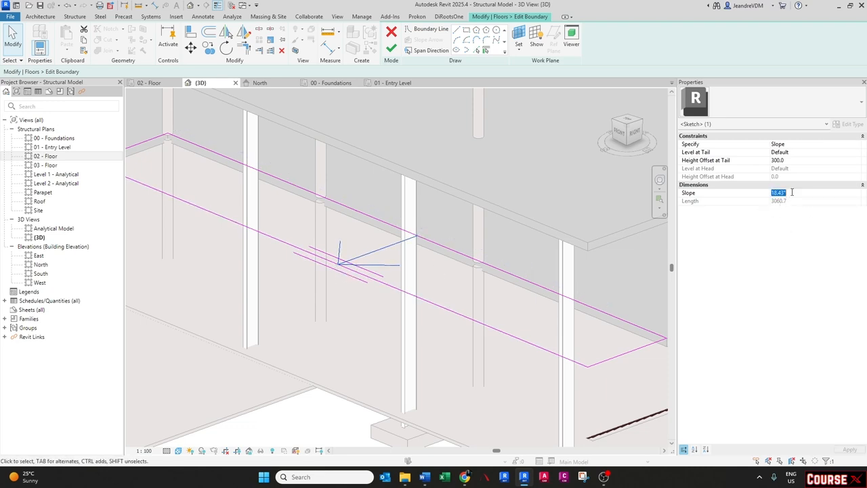
pyautogui.write('-3')
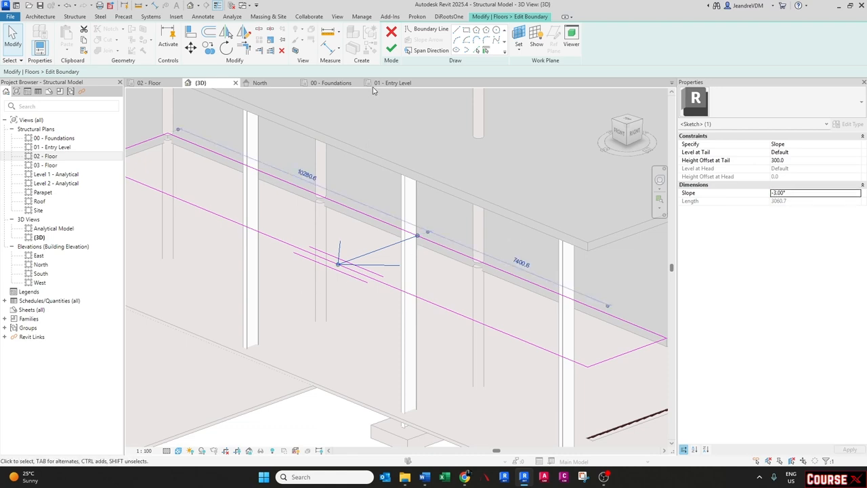
pyautogui.click(391, 49)
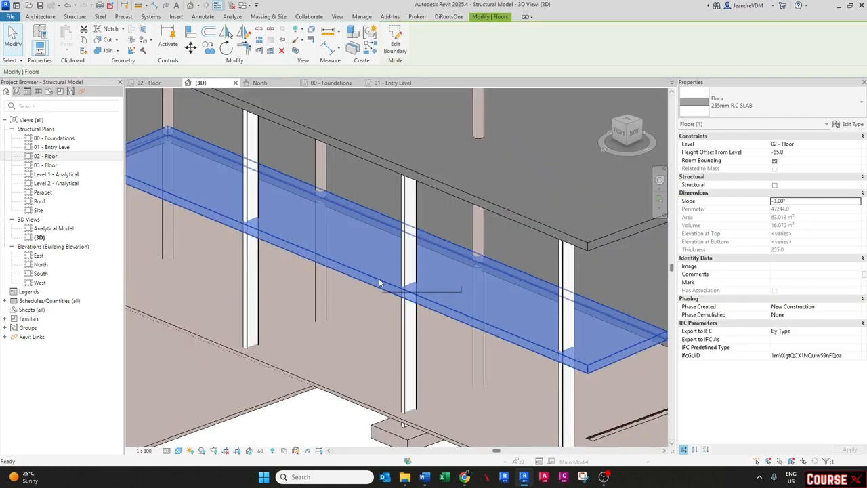
# - Reopen the strip floor's boundary, select its slope arrow and switch it to specify Height at Tail
pyautogui.press('Escape')
pyautogui.scroll(-2, 377, 283)
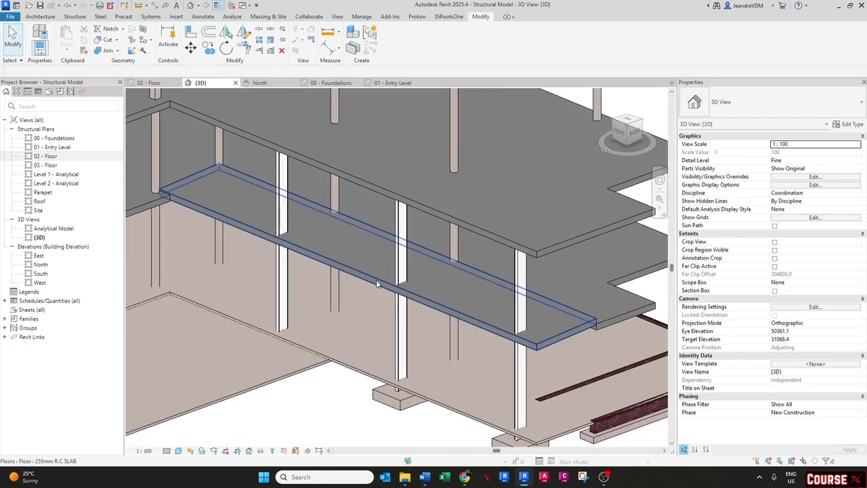
pyautogui.click(411, 299)
pyautogui.keyDown('shift'); pyautogui.moveTo(410, 298); pyautogui.dragTo(379, 296, button='middle'); pyautogui.keyUp('shift')
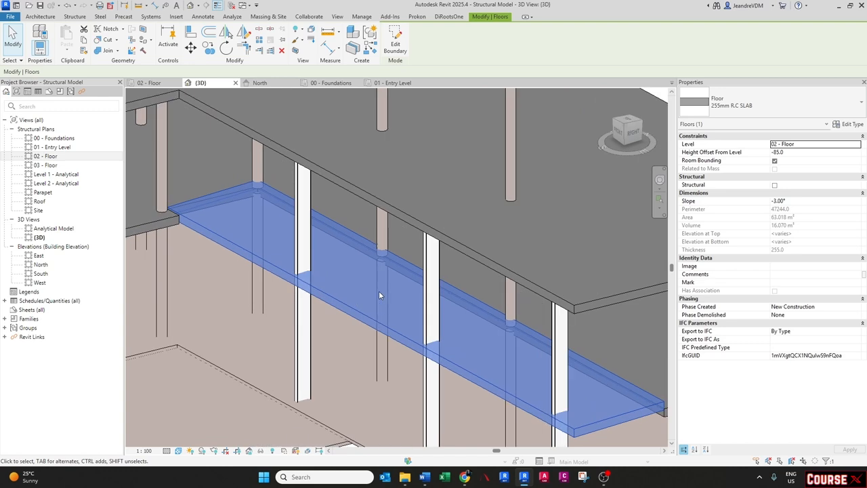
pyautogui.click(394, 39)
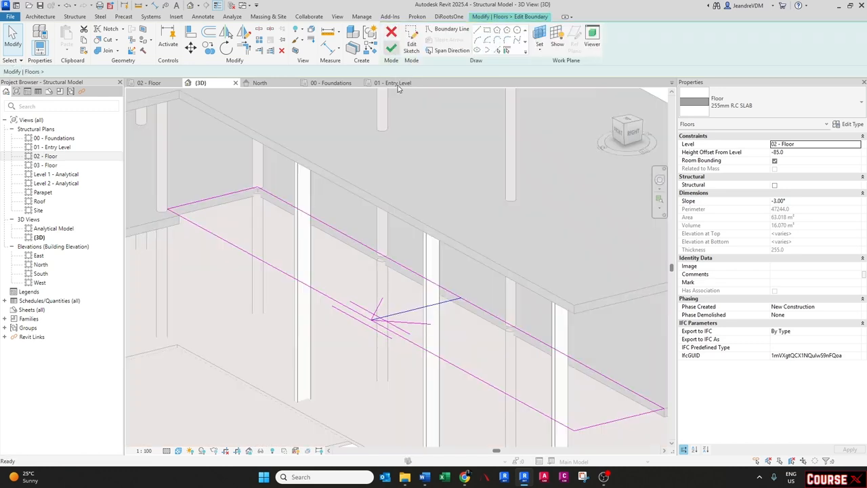
pyautogui.click(410, 309)
pyautogui.keyDown('shift'); pyautogui.moveTo(411, 309); pyautogui.dragTo(545, 244, button='middle'); pyautogui.keyUp('shift')
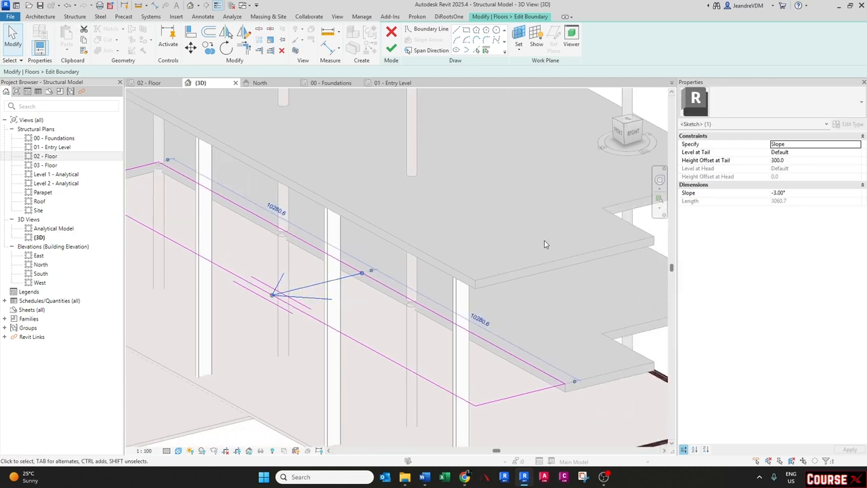
pyautogui.click(858, 146)
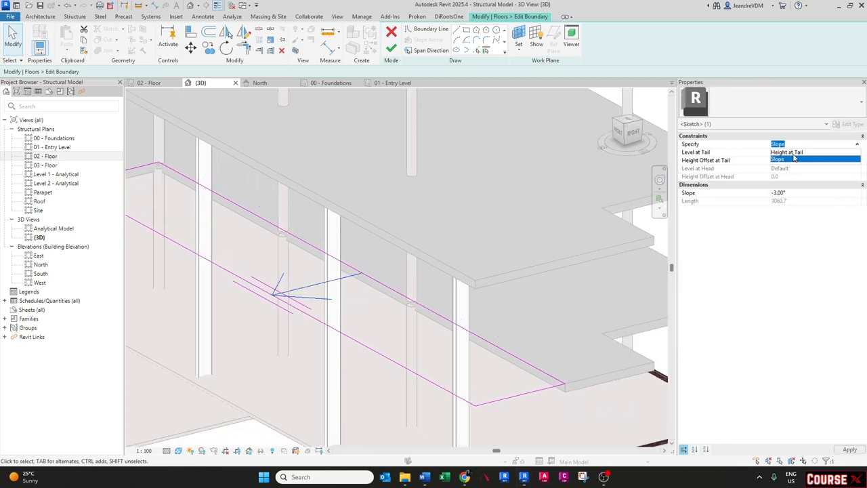
pyautogui.click(788, 153)
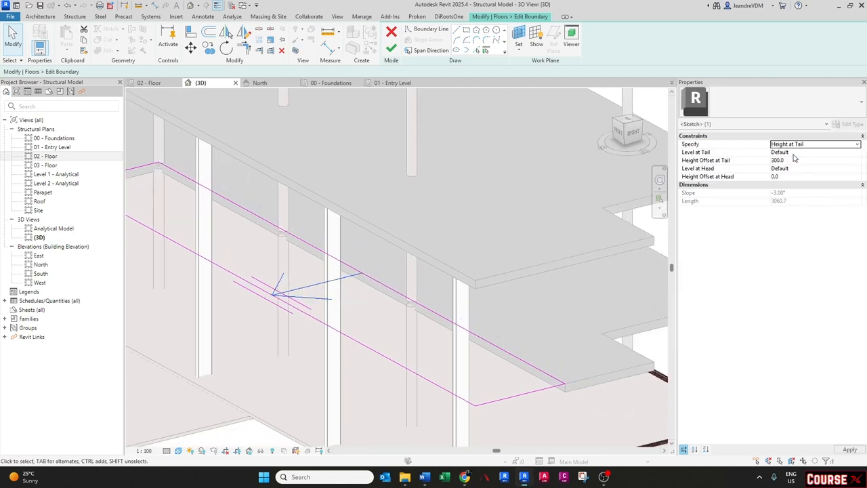
# - Set the slope arrow's tail to level 02 - Floor with a height offset of -85
pyautogui.click(857, 152)
pyautogui.click(857, 153)
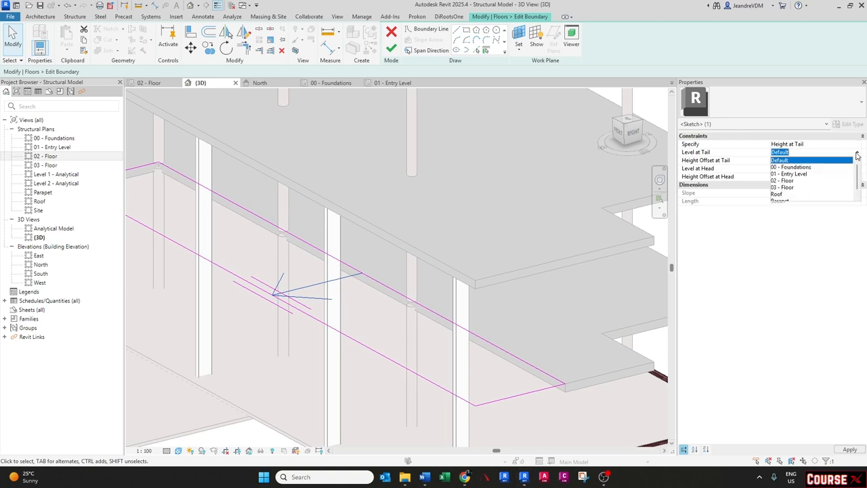
pyautogui.click(785, 180)
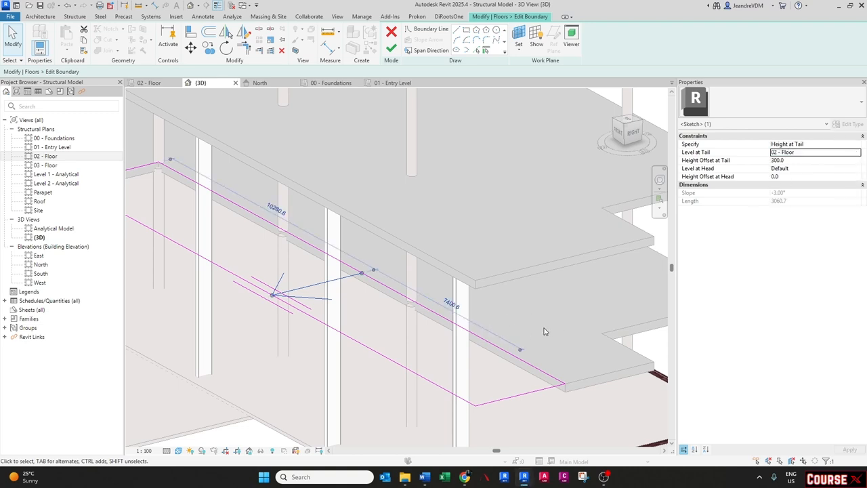
pyautogui.click(799, 160)
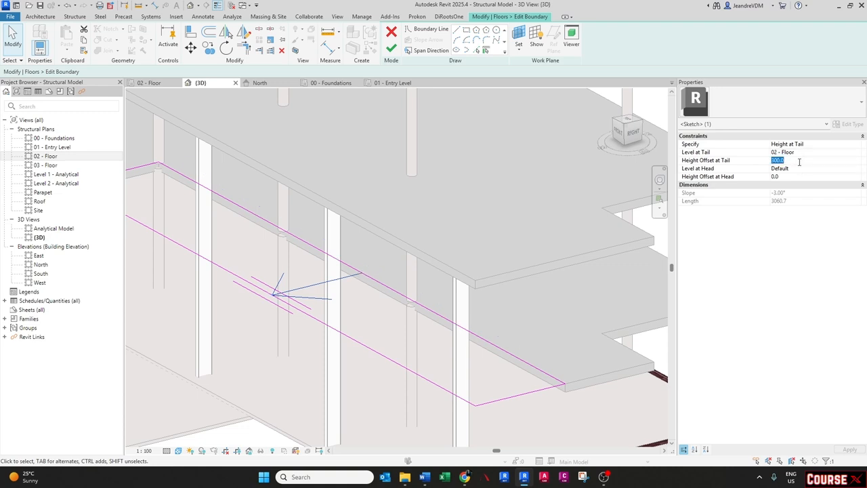
pyautogui.write('-85')
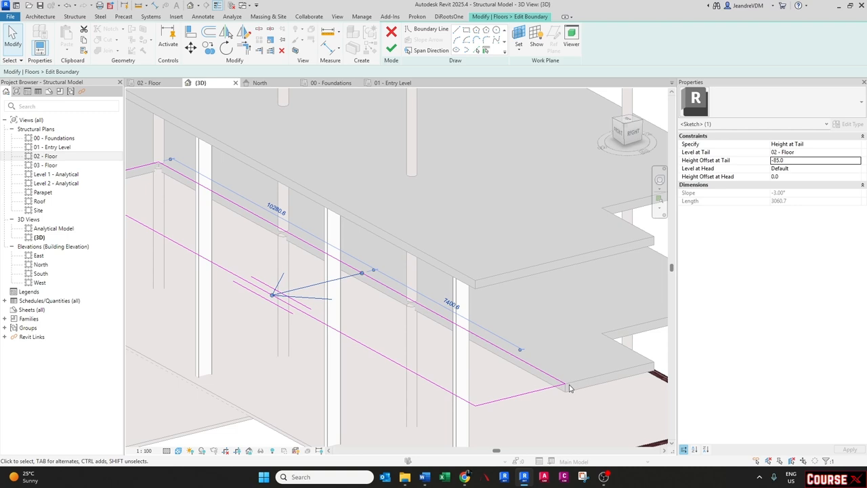
# - Set the slope arrow's head to level 02 - Floor with a height offset of -170 and finish the edit
pyautogui.click(855, 169)
pyautogui.click(855, 170)
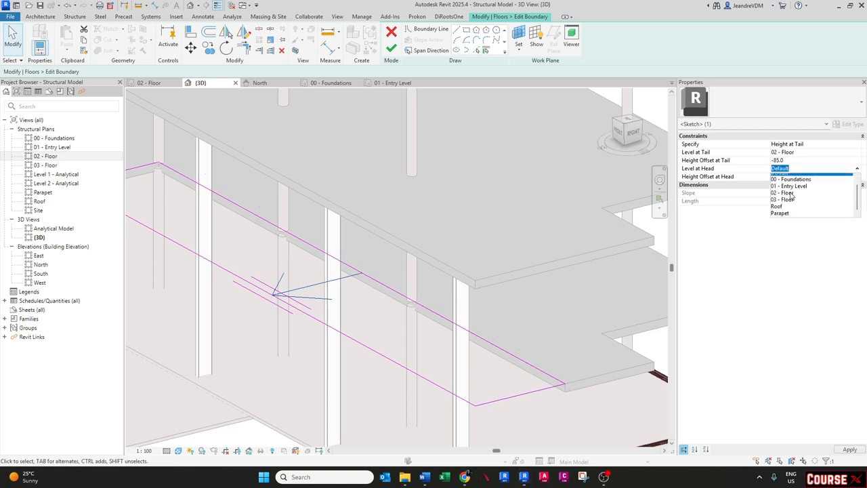
pyautogui.click(785, 191)
pyautogui.click(789, 176)
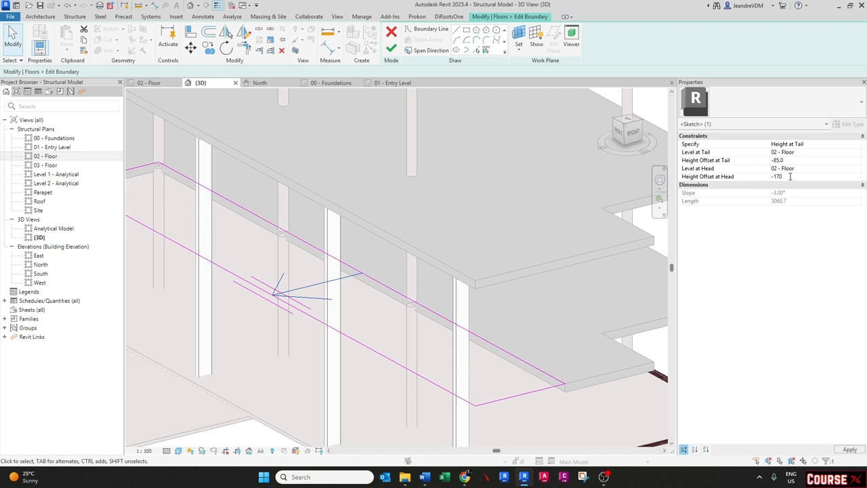
pyautogui.write('-170')
pyautogui.press('Return')
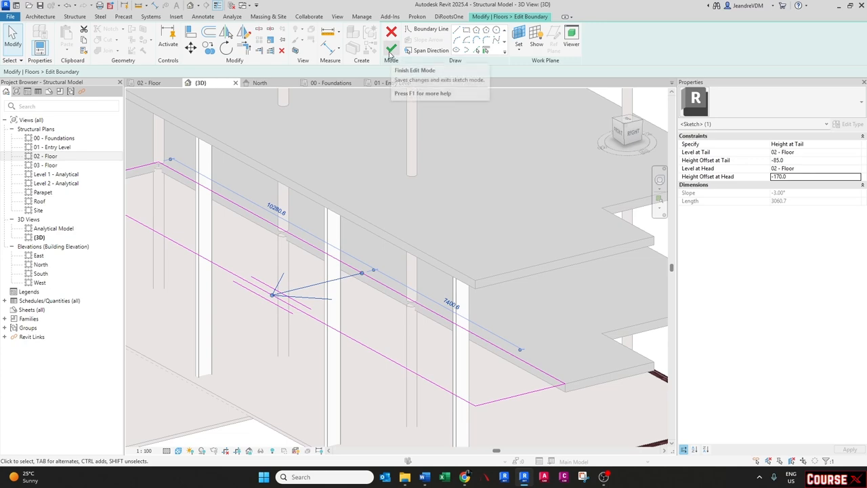
pyautogui.click(390, 48)
# - Place a spot slope annotation on the sloped strip floor
pyautogui.press('Escape')
pyautogui.moveTo(377, 334)
pyautogui.keyDown('shift'); pyautogui.mouseDown(button='middle')
pyautogui.moveTo(316, 276)
pyautogui.moveTo(386, 346)
pyautogui.mouseUp(button='middle'); pyautogui.keyUp('shift')
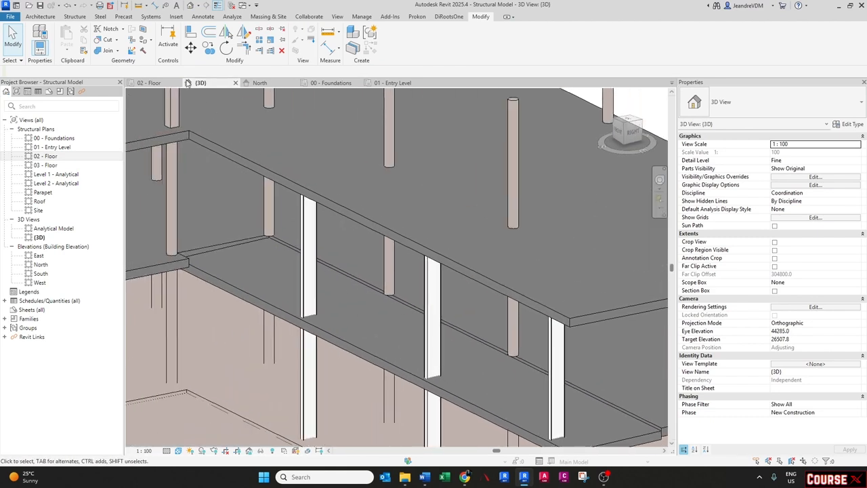
pyautogui.click(201, 17)
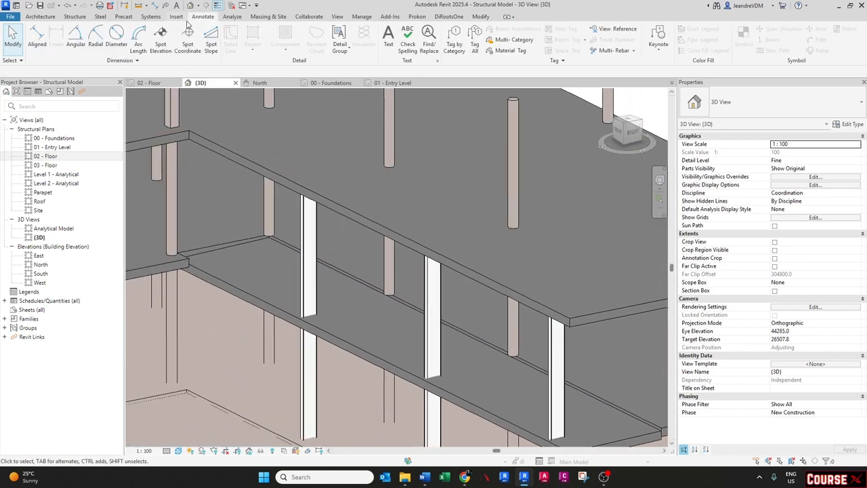
pyautogui.click(210, 46)
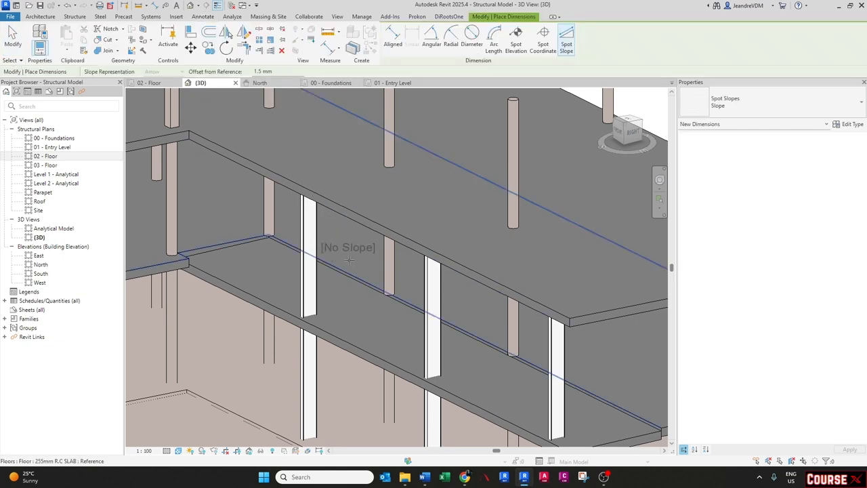
pyautogui.click(404, 313)
pyautogui.press('Escape')
pyautogui.press('Escape')
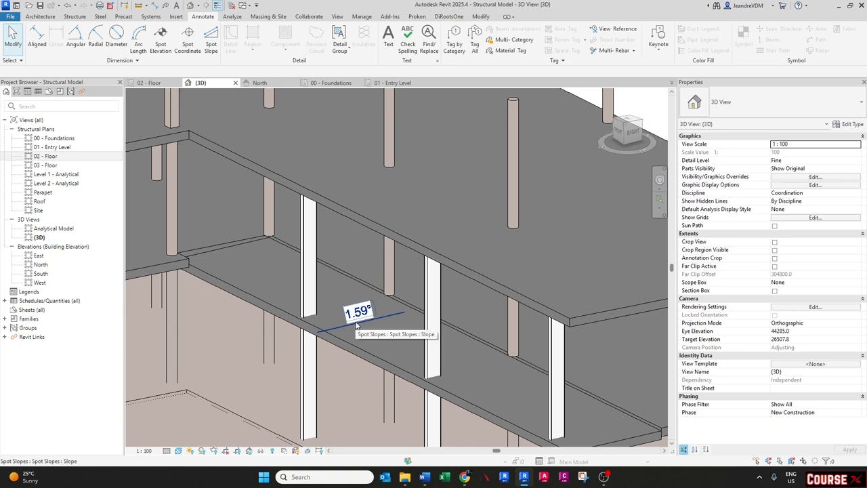
# - Select the spot slope annotation and rename its type to Slope %
pyautogui.click(357, 325)
pyautogui.click(745, 101)
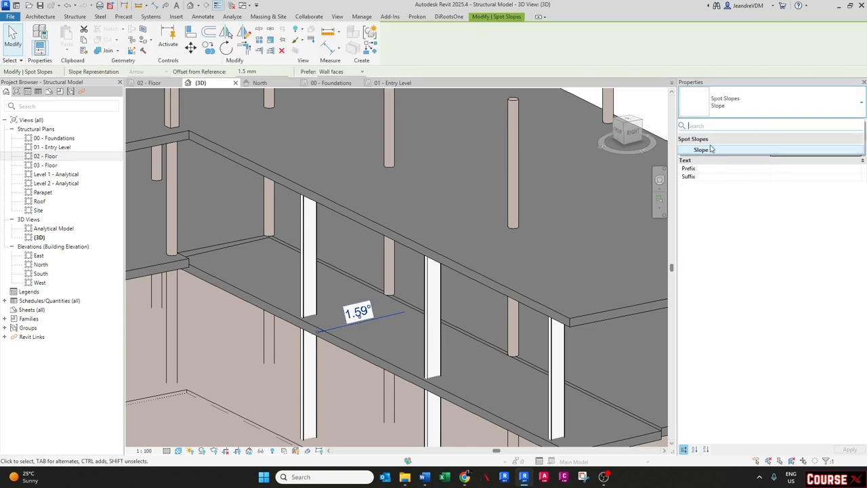
pyautogui.click(711, 149)
pyautogui.click(855, 124)
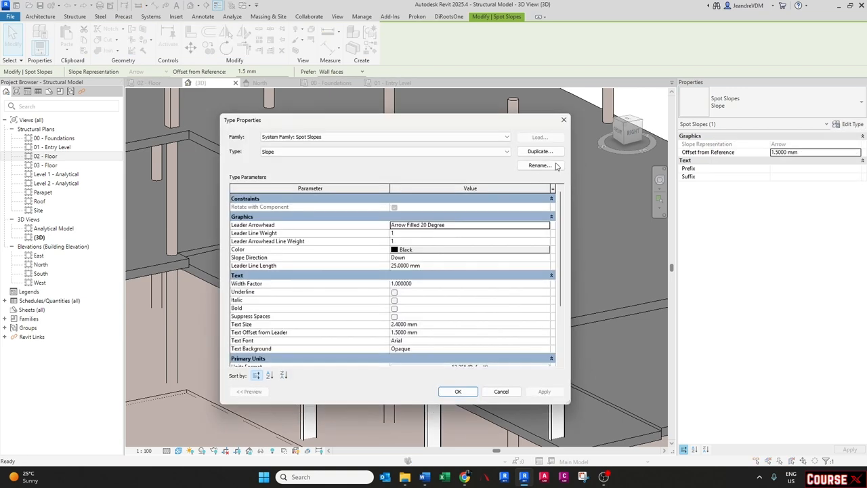
pyautogui.click(555, 165)
pyautogui.click(356, 255)
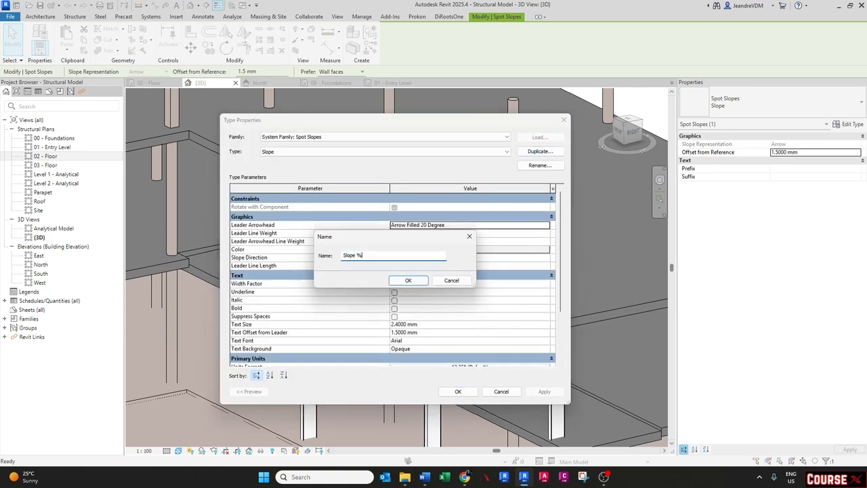
pyautogui.write('%')
pyautogui.press('Return')
# - Set the Slope % type's units format to Percentage with 2 decimal places and a % symbol, and apply
pyautogui.scroll(-3, 361, 260)
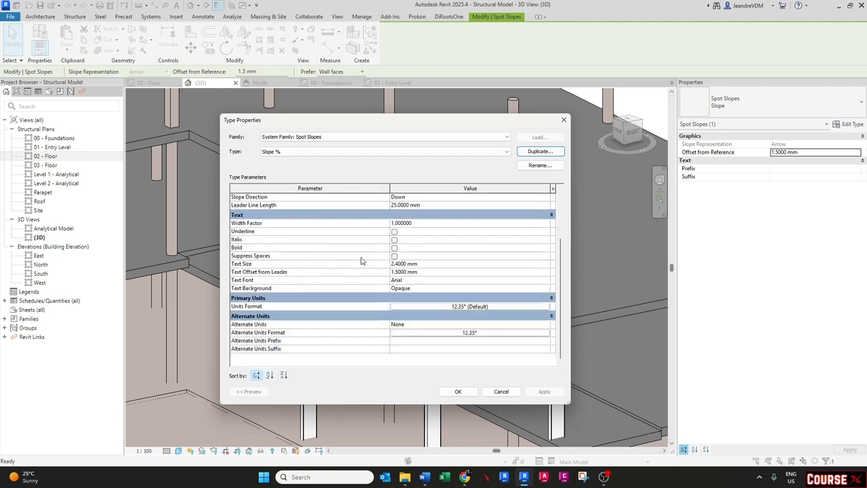
pyautogui.click(439, 308)
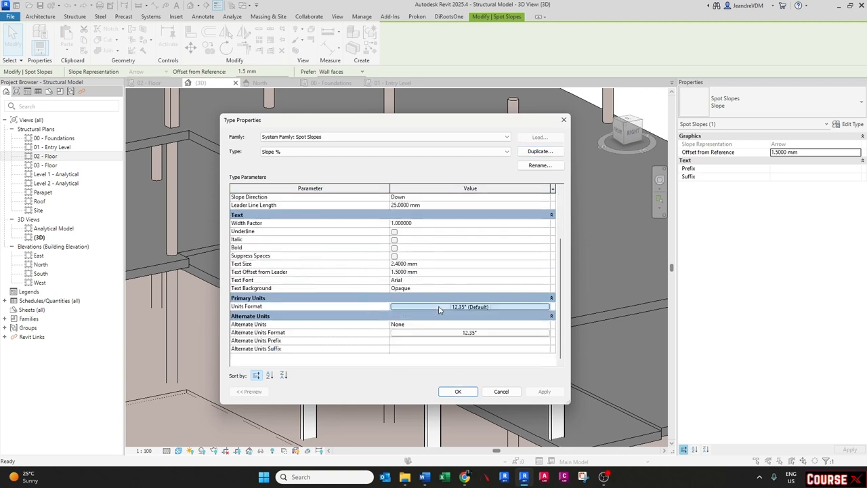
pyautogui.click(338, 205)
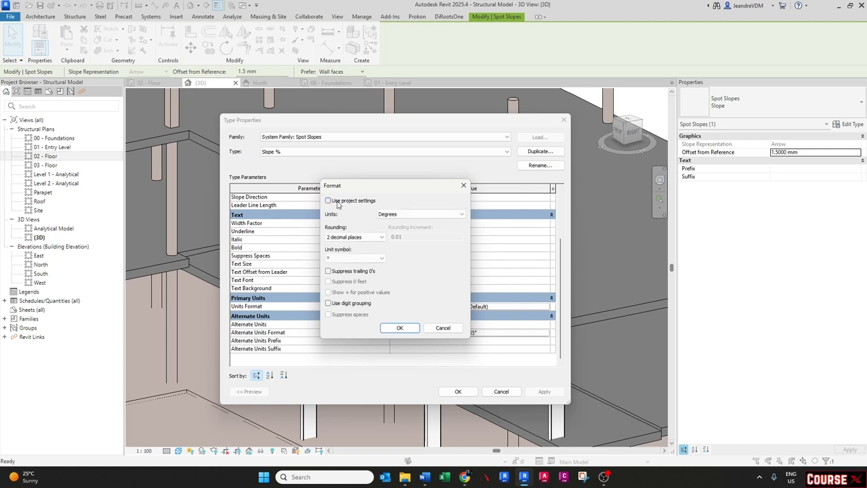
pyautogui.click(381, 216)
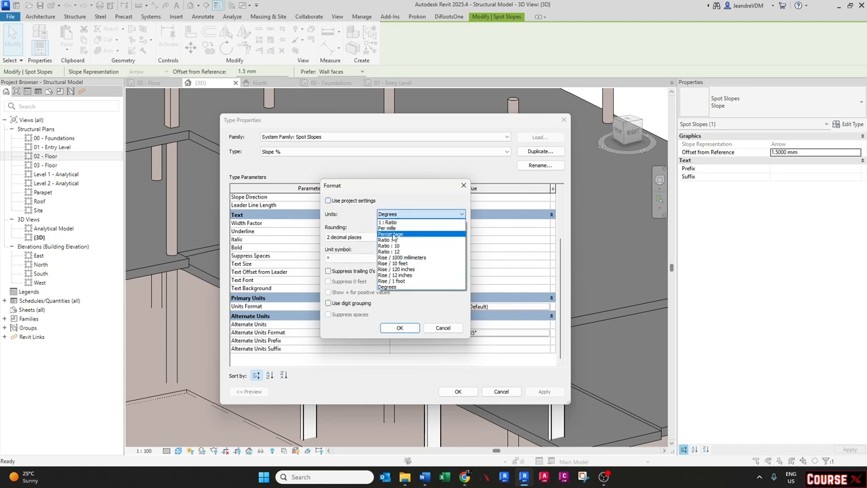
pyautogui.click(391, 234)
pyautogui.click(354, 237)
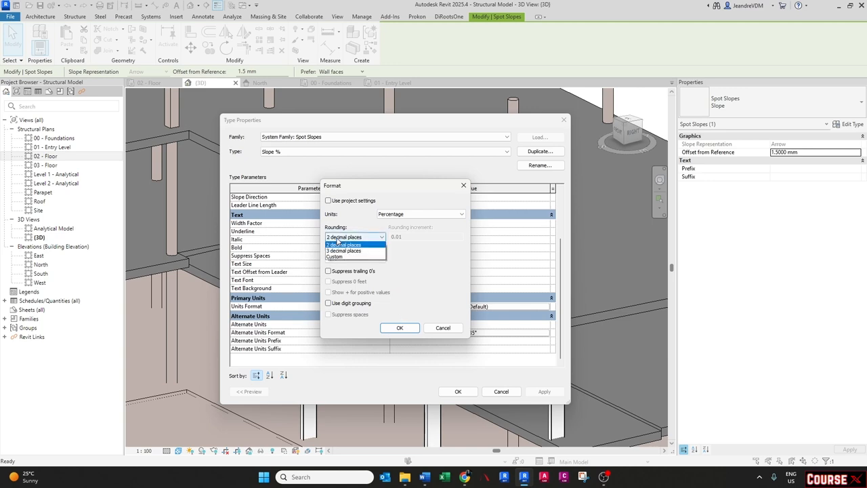
pyautogui.click(342, 275)
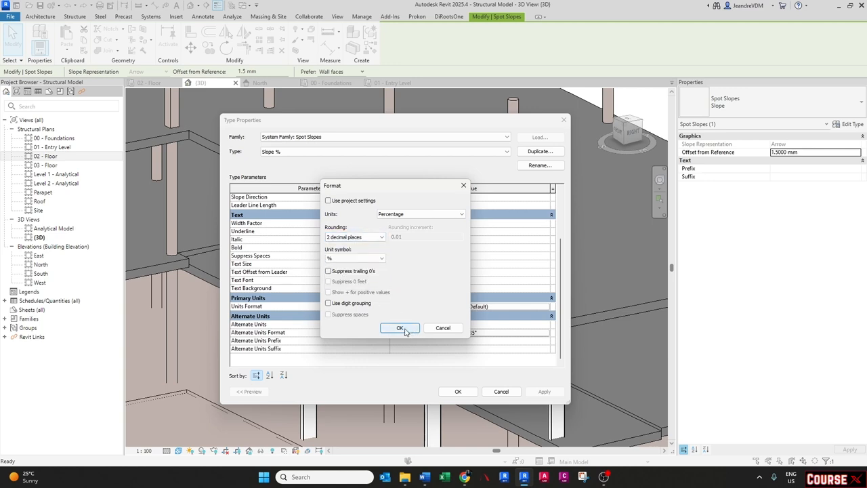
pyautogui.click(401, 328)
pyautogui.click(466, 333)
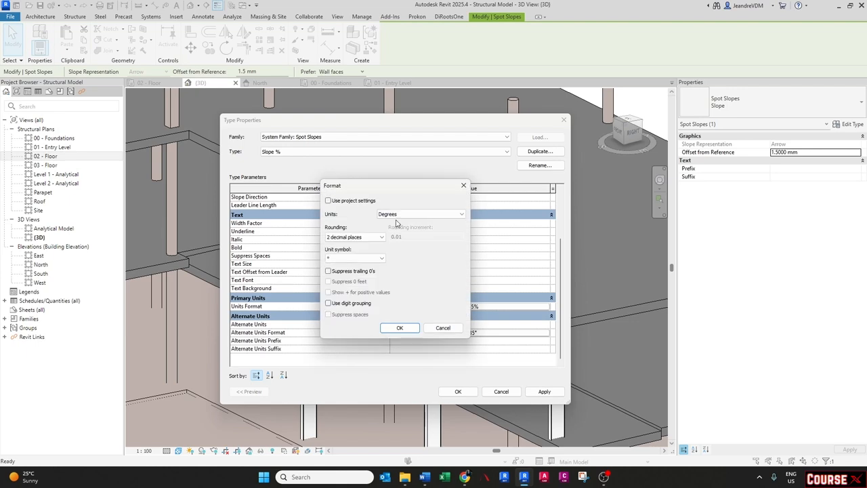
pyautogui.click(400, 215)
pyautogui.click(401, 239)
pyautogui.click(399, 327)
pyautogui.click(458, 391)
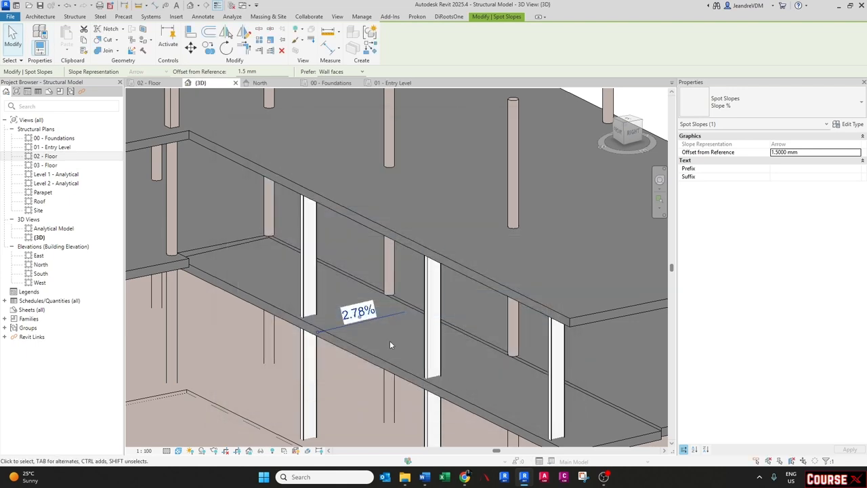
pyautogui.press('Escape')
pyautogui.moveTo(390, 342)
pyautogui.keyDown('shift'); pyautogui.mouseDown(button='middle')
pyautogui.moveTo(383, 328)
pyautogui.moveTo(352, 322)
pyautogui.moveTo(307, 290)
pyautogui.moveTo(291, 285)
pyautogui.moveTo(285, 305)
pyautogui.mouseUp(button='middle'); pyautogui.keyUp('shift')
pyautogui.scroll(2, 390, 327)
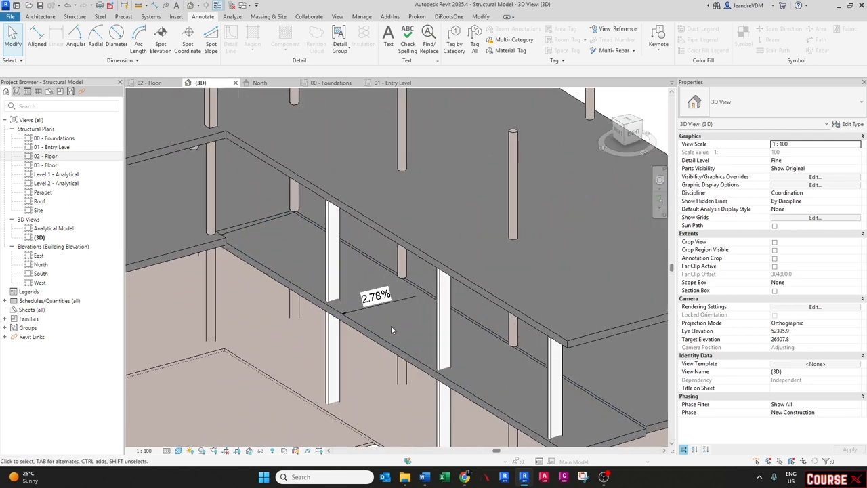
# - Start the Beam tool with the 300 x 600mm Concrete-Rectangular Beam type, using Pick Lines with 3D Snapping enabled
pyautogui.scroll(-3, 390, 330)
pyautogui.keyDown('shift'); pyautogui.moveTo(390, 329); pyautogui.dragTo(379, 301, button='middle'); pyautogui.keyUp('shift')
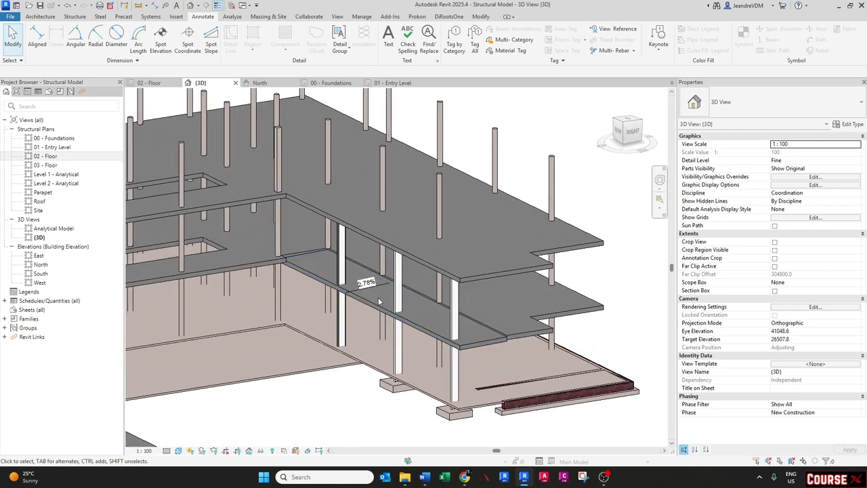
pyautogui.scroll(-3, 379, 301)
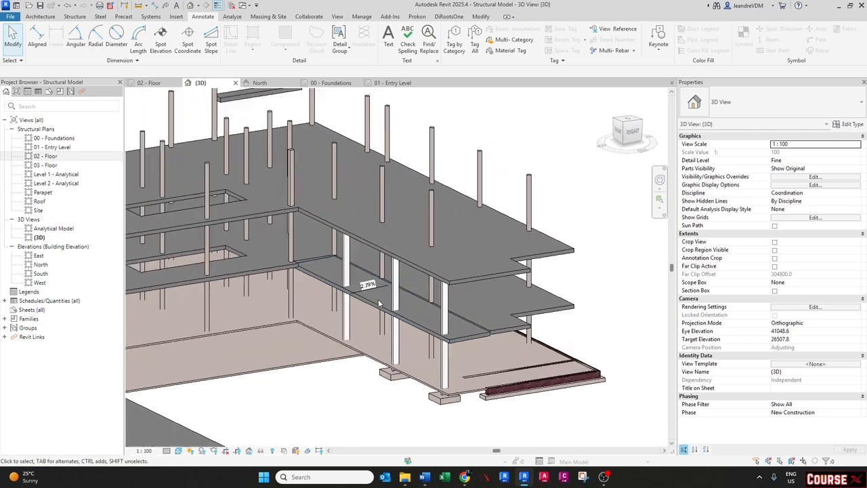
pyautogui.keyDown('shift'); pyautogui.moveTo(379, 302); pyautogui.dragTo(335, 308, button='middle'); pyautogui.keyUp('shift')
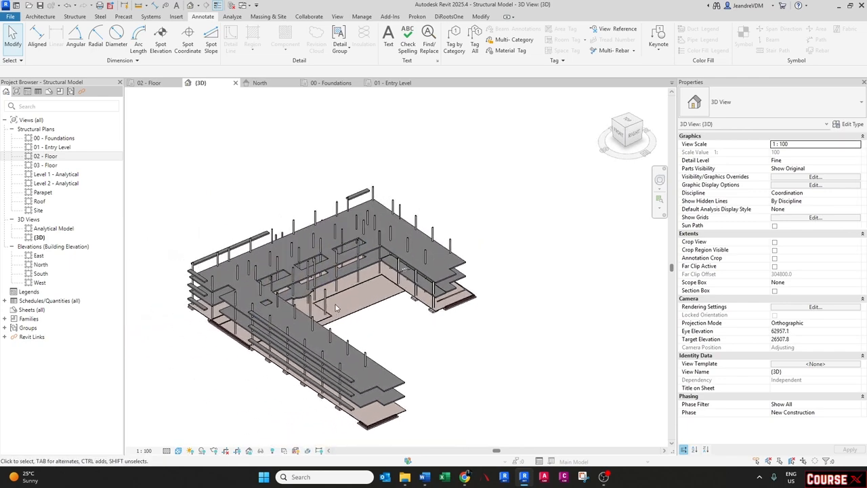
pyautogui.scroll(2, 335, 304)
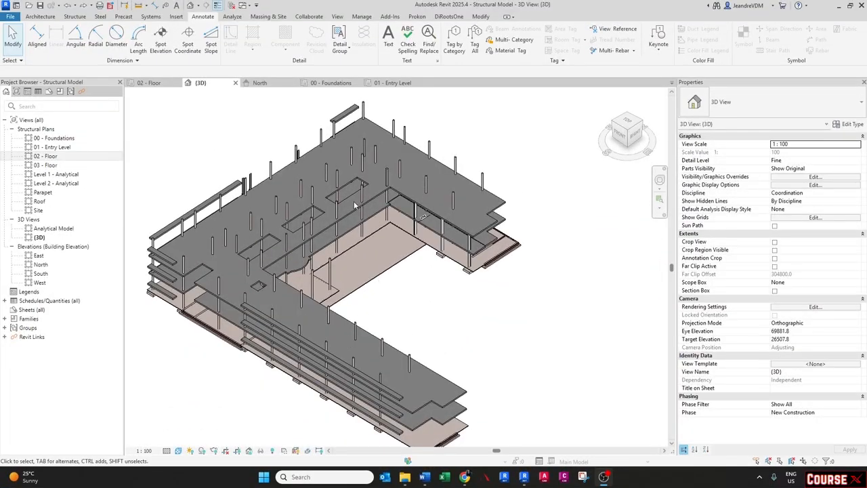
pyautogui.scroll(3, 346, 202)
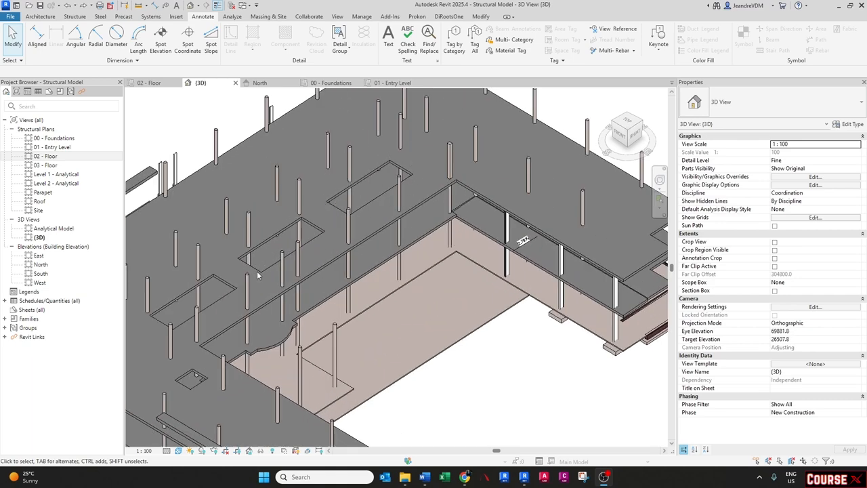
pyautogui.moveTo(313, 264); pyautogui.dragTo(364, 264, button='middle')
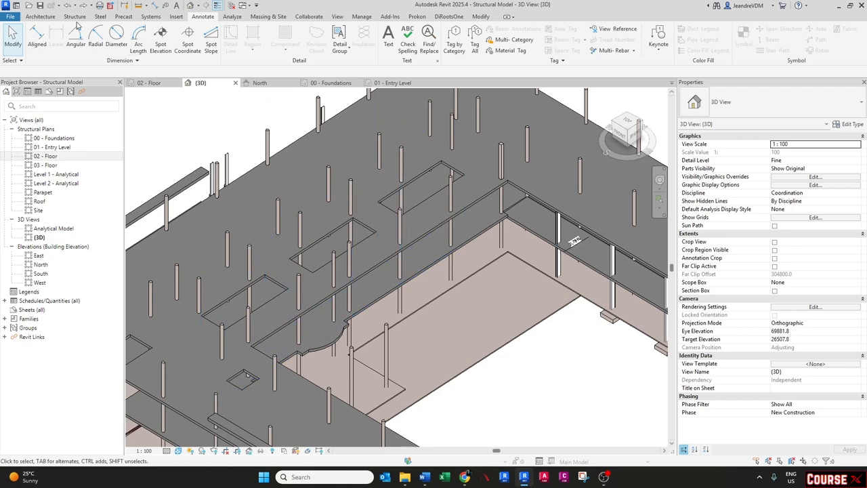
pyautogui.click(76, 17)
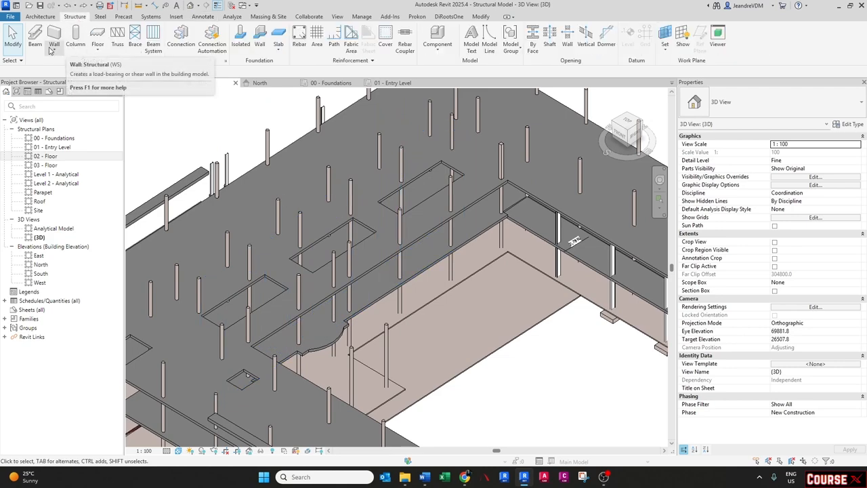
pyautogui.click(35, 40)
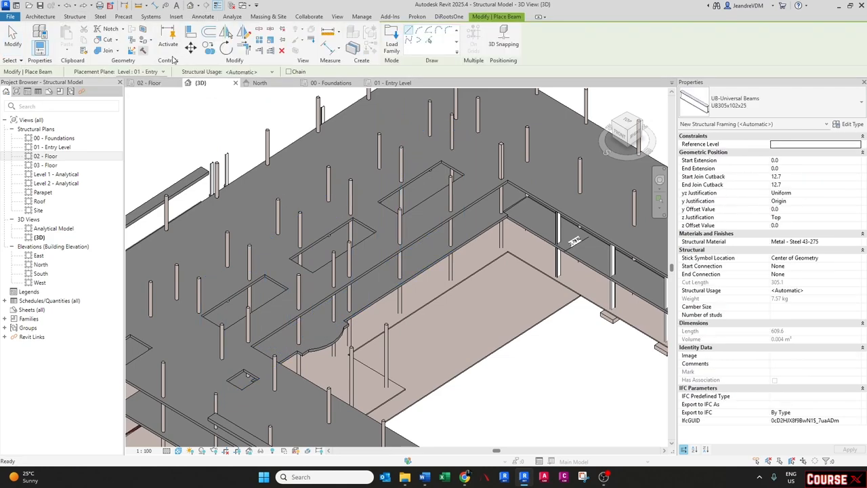
pyautogui.click(779, 101)
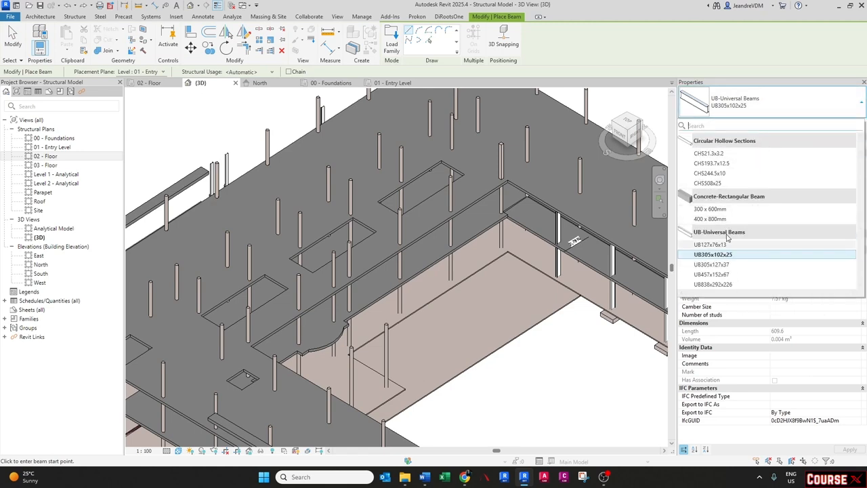
pyautogui.moveTo(723, 212)
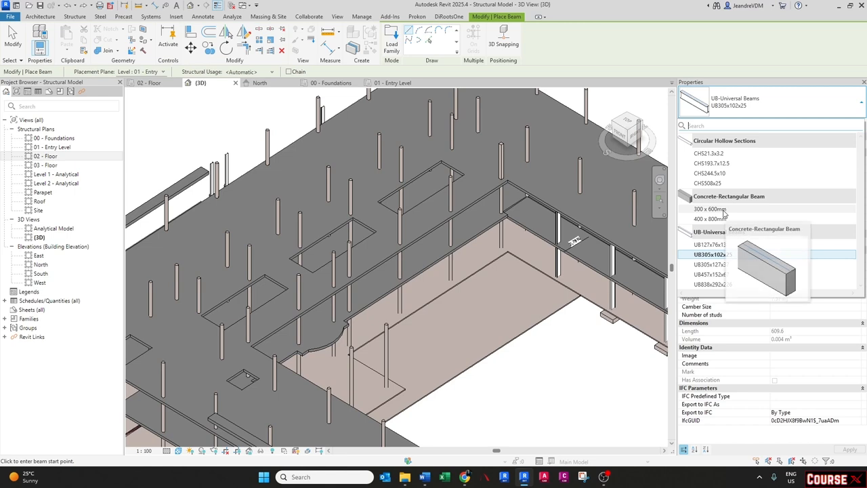
pyautogui.click(710, 208)
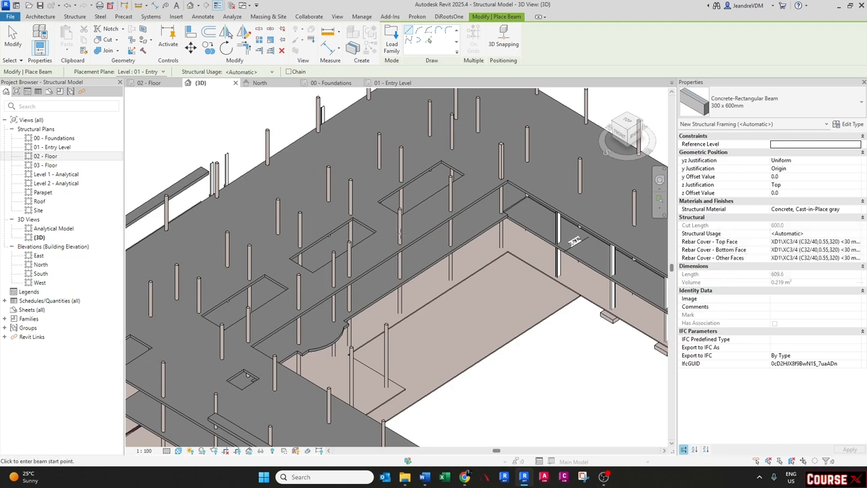
pyautogui.moveTo(400, 234); pyautogui.dragTo(407, 251, button='middle')
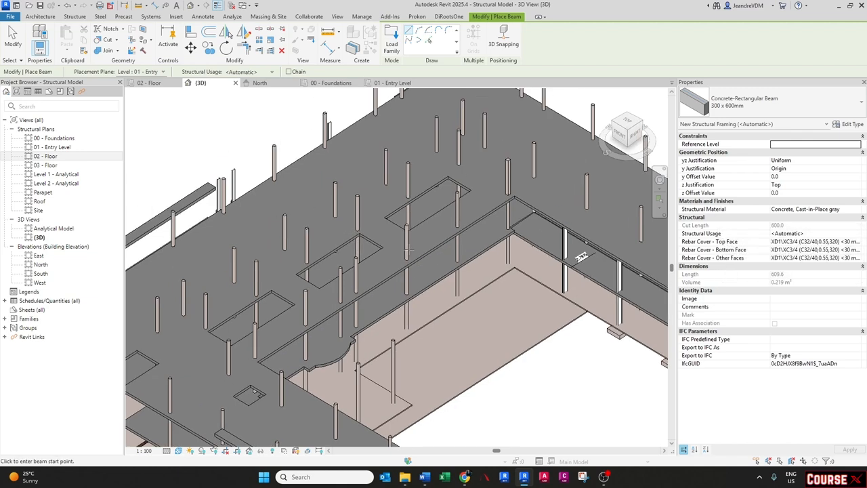
pyautogui.click(428, 42)
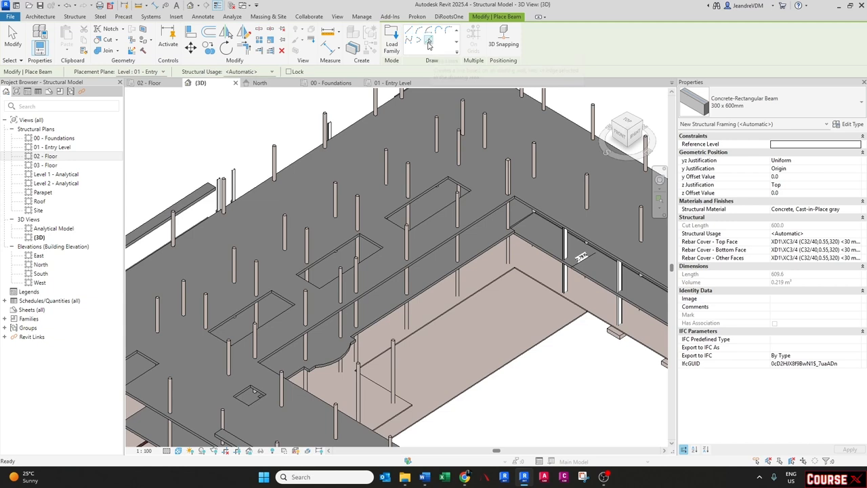
pyautogui.click(502, 40)
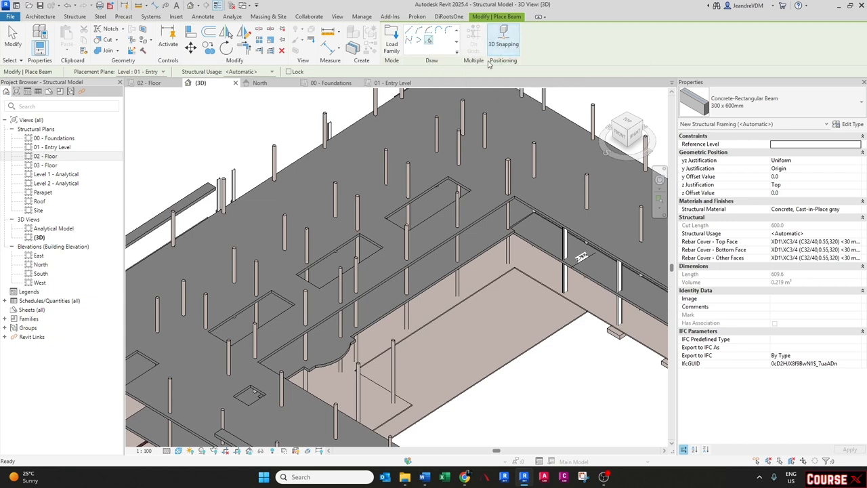
# - Set the beam's y Justification to Left and z Justification to Bottom
pyautogui.scroll(3, 422, 195)
pyautogui.scroll(1, 422, 196)
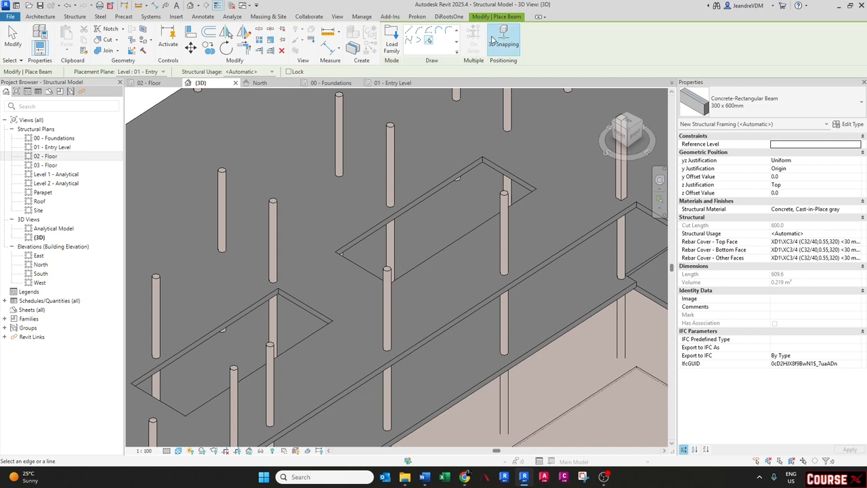
pyautogui.click(857, 161)
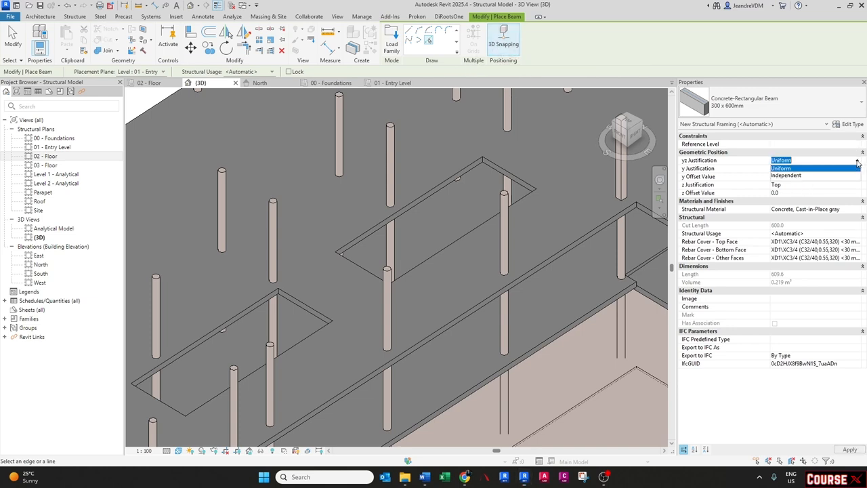
pyautogui.click(783, 169)
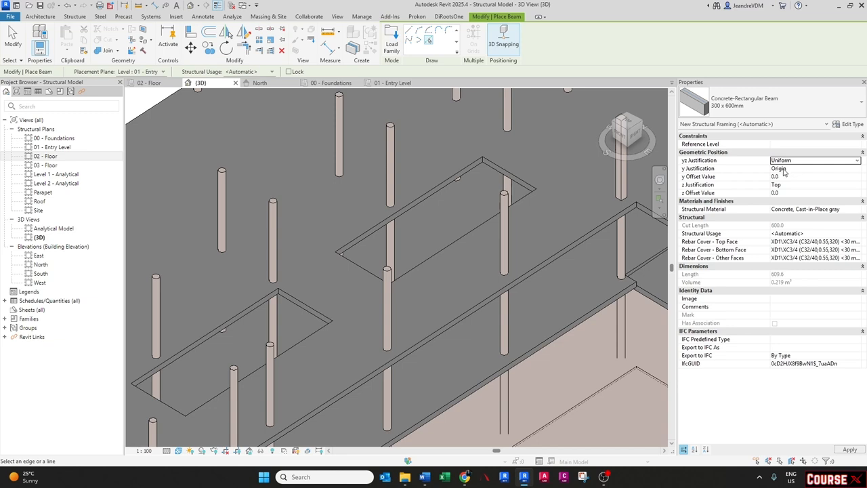
pyautogui.click(857, 170)
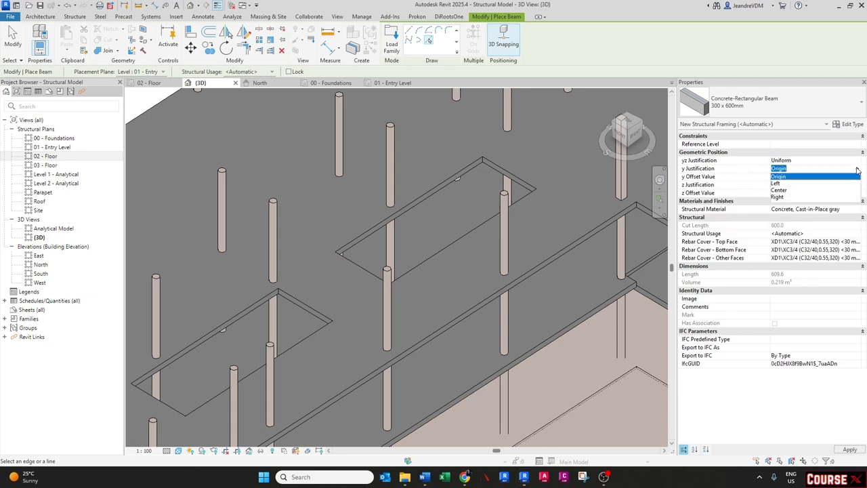
pyautogui.click(789, 184)
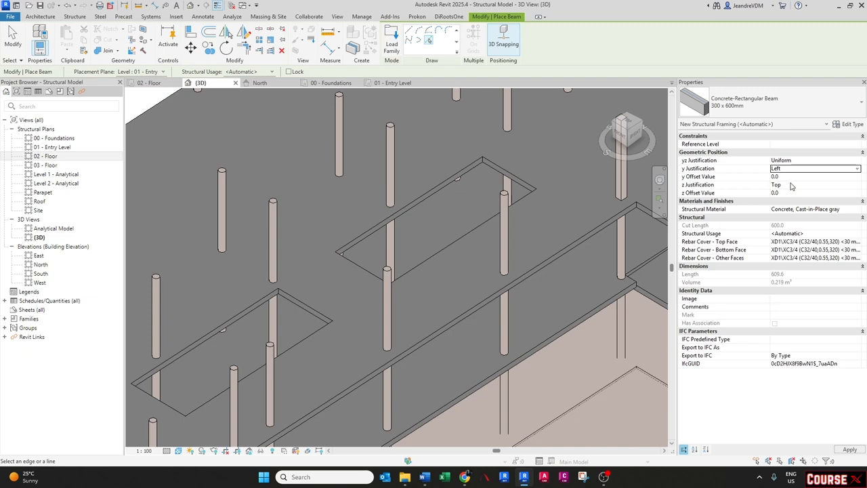
pyautogui.click(856, 186)
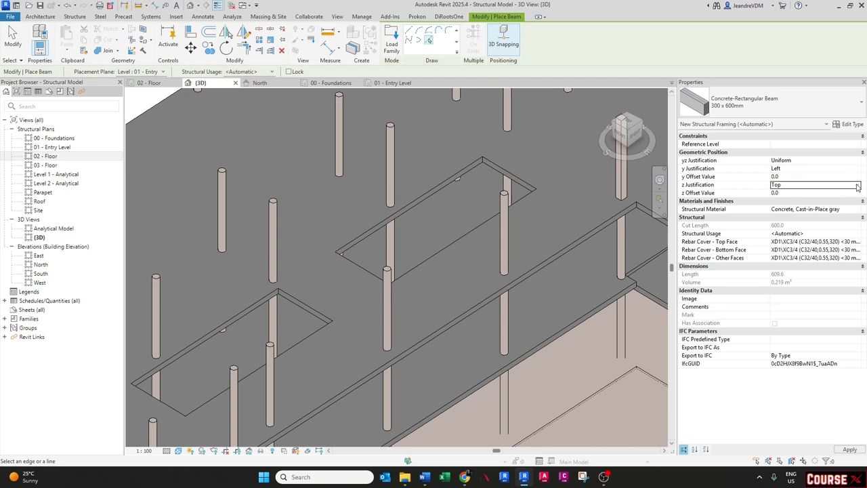
pyautogui.click(780, 212)
# - Place beams along the whole chain of edges around the first floor opening
pyautogui.scroll(3, 430, 245)
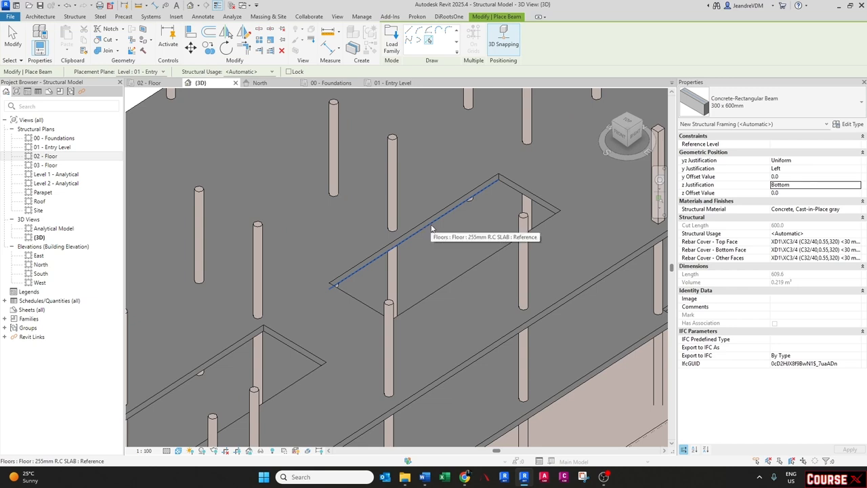
pyautogui.click(431, 228)
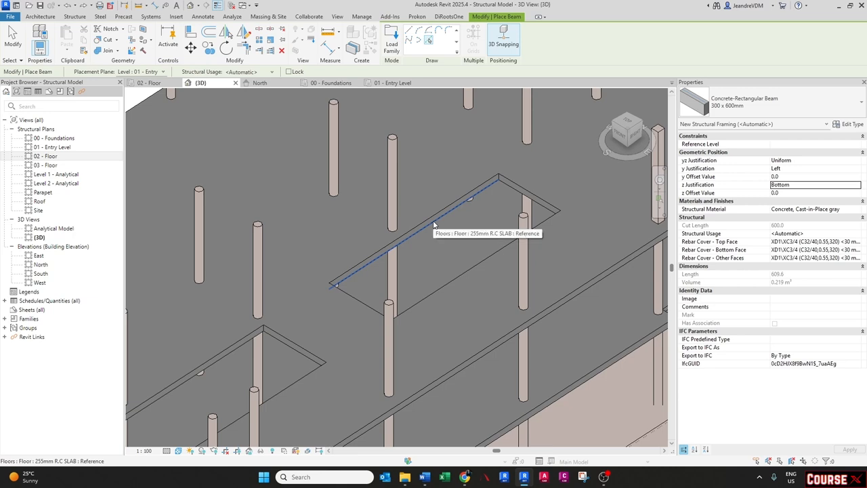
pyautogui.press('Tab')
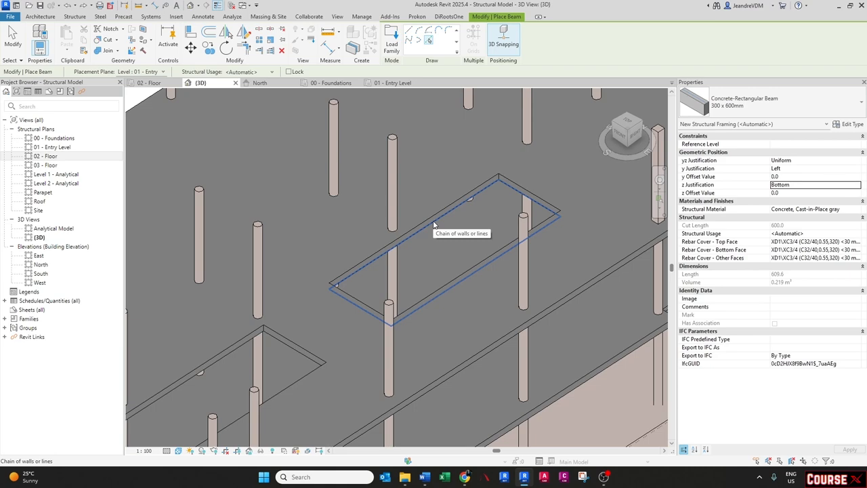
pyautogui.click(434, 224)
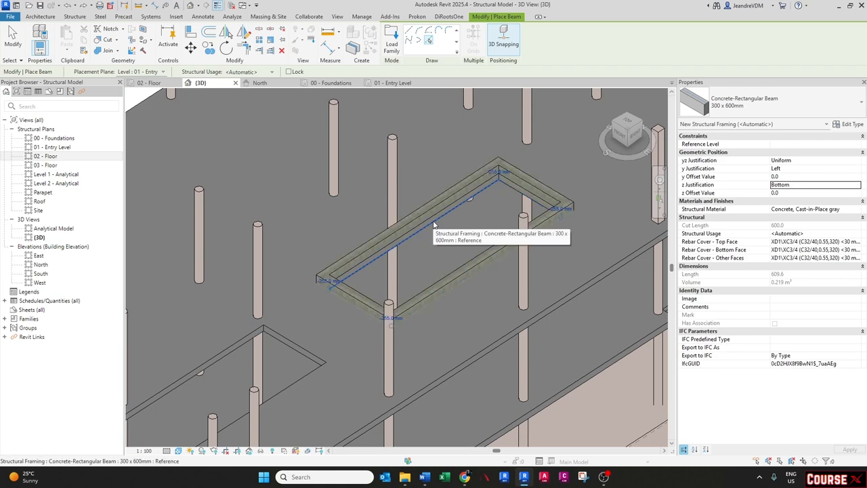
# - Place beams along the edge chain of the second floor opening, then exit the Beam tool
pyautogui.scroll(-1, 434, 224)
pyautogui.moveTo(333, 362); pyautogui.dragTo(394, 323, button='middle')
pyautogui.scroll(1, 324, 304)
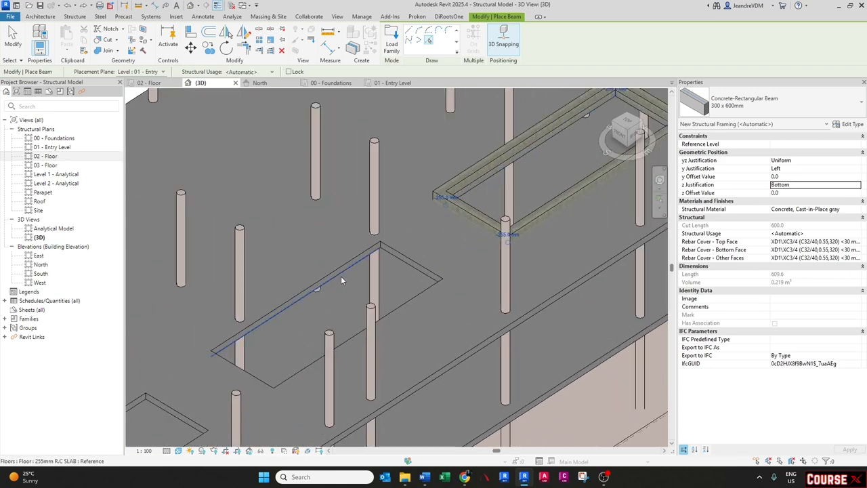
pyautogui.press('Tab')
pyautogui.click(340, 275)
pyautogui.scroll(-2, 339, 275)
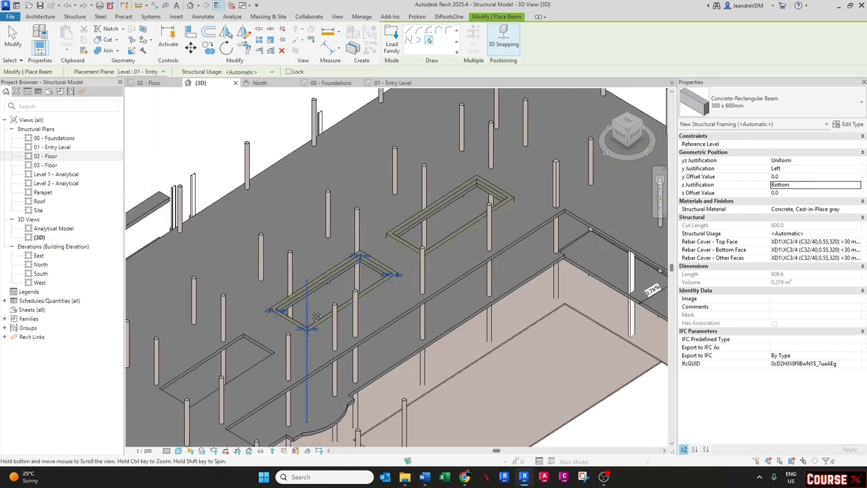
pyautogui.scroll(2, 296, 242)
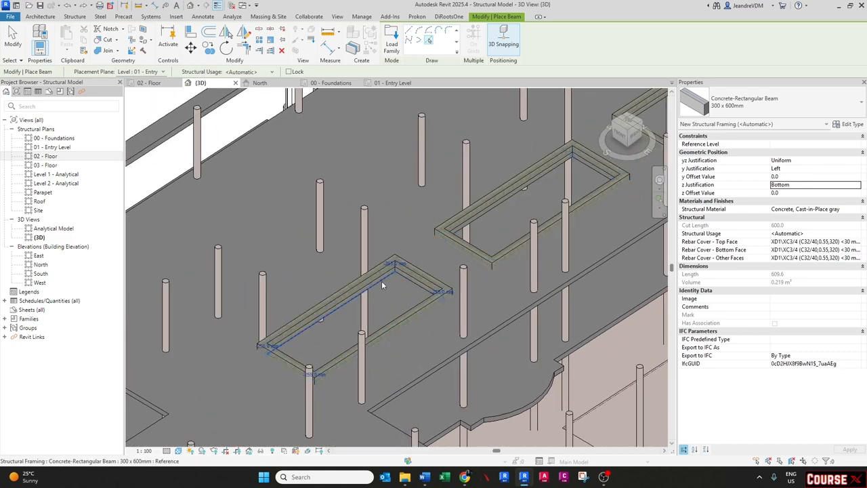
pyautogui.scroll(-3, 382, 284)
pyautogui.scroll(2, 405, 298)
pyautogui.keyDown('shift'); pyautogui.moveTo(496, 228); pyautogui.dragTo(336, 301, button='middle'); pyautogui.keyUp('shift')
pyautogui.scroll(-2, 417, 276)
pyautogui.keyDown('shift'); pyautogui.moveTo(294, 332); pyautogui.dragTo(466, 343, button='middle'); pyautogui.keyUp('shift')
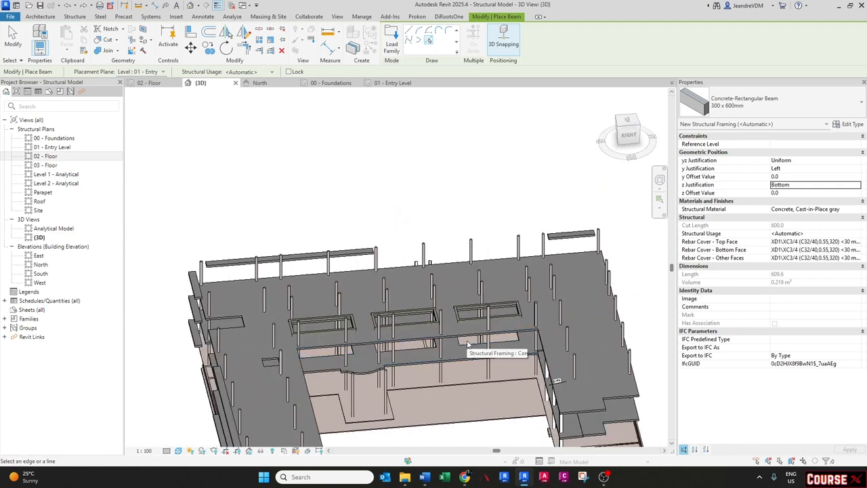
pyautogui.scroll(2, 463, 347)
pyautogui.scroll(2, 435, 312)
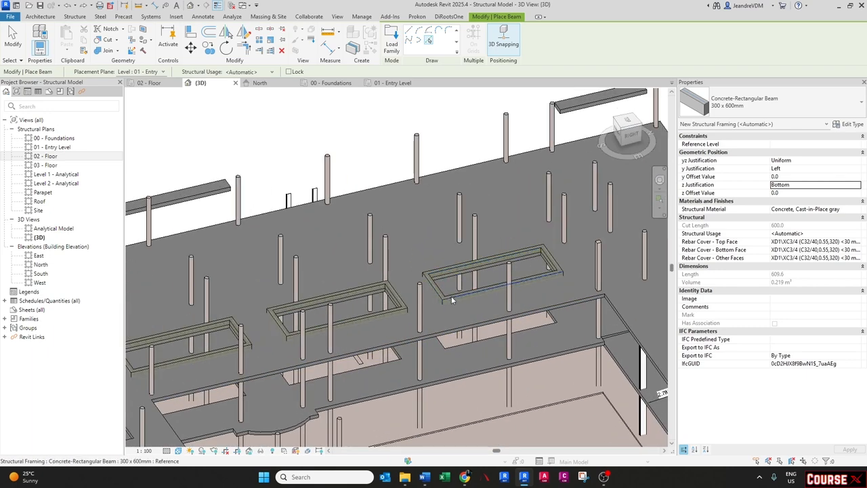
pyautogui.press('Escape')
pyautogui.press('Escape')
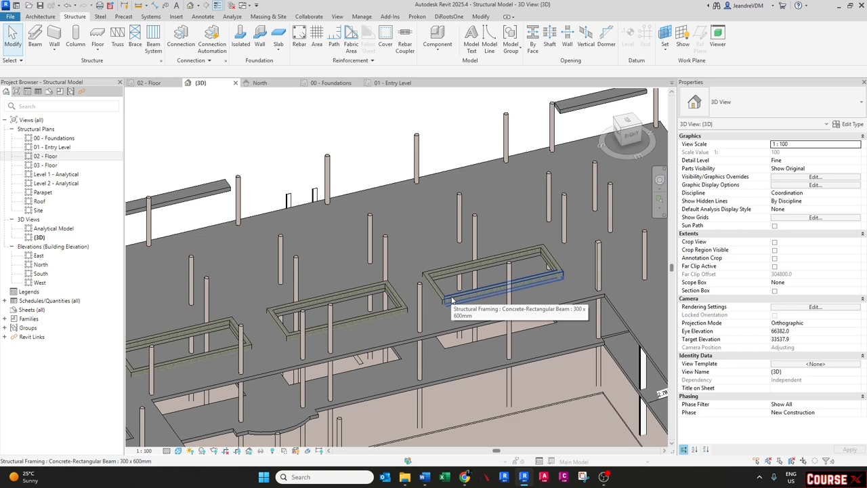
# - Select the beam chains around all three floor openings and paste copies aligned to the 02 - Floor level
pyautogui.press('Tab')
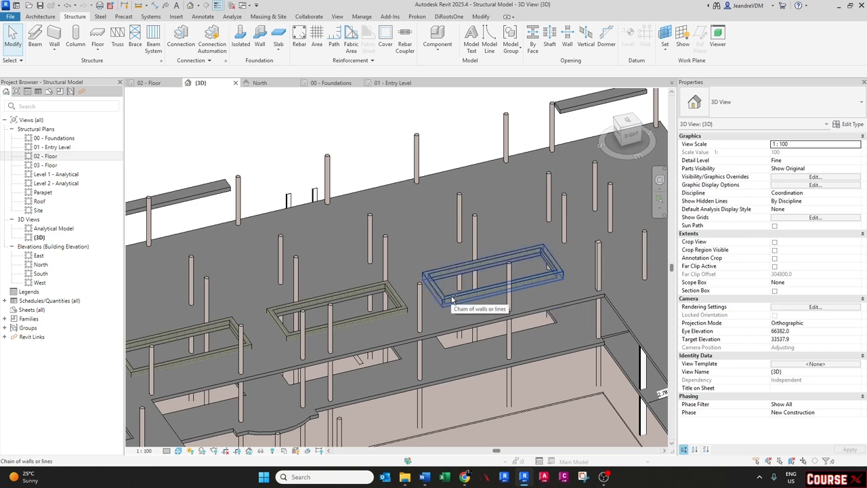
pyautogui.click(452, 300)
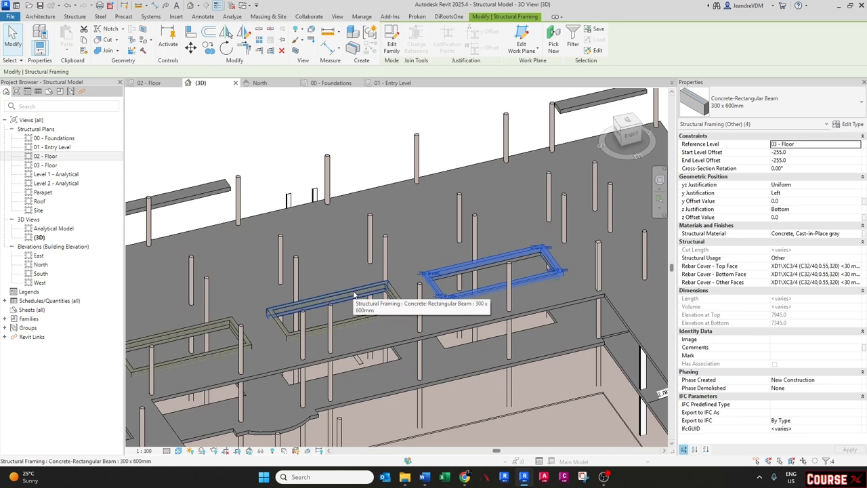
pyautogui.press('Tab')
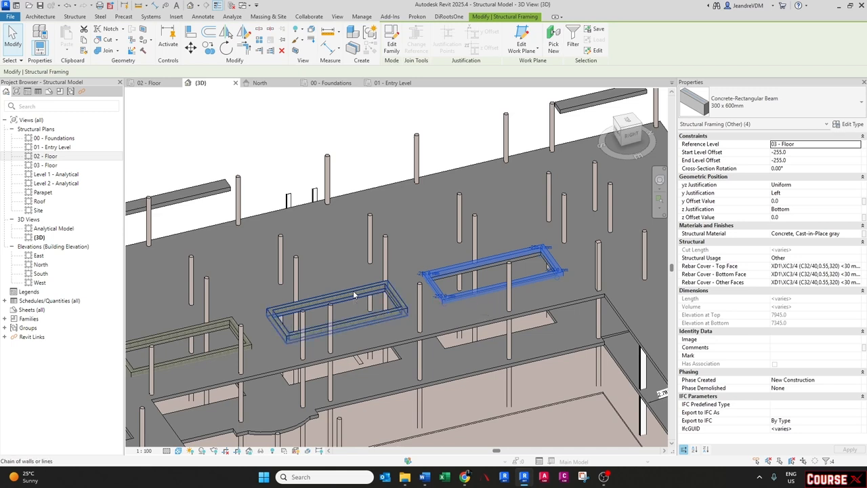
pyautogui.keyDown('ctrl'); pyautogui.click(353, 294); pyautogui.keyUp('ctrl')
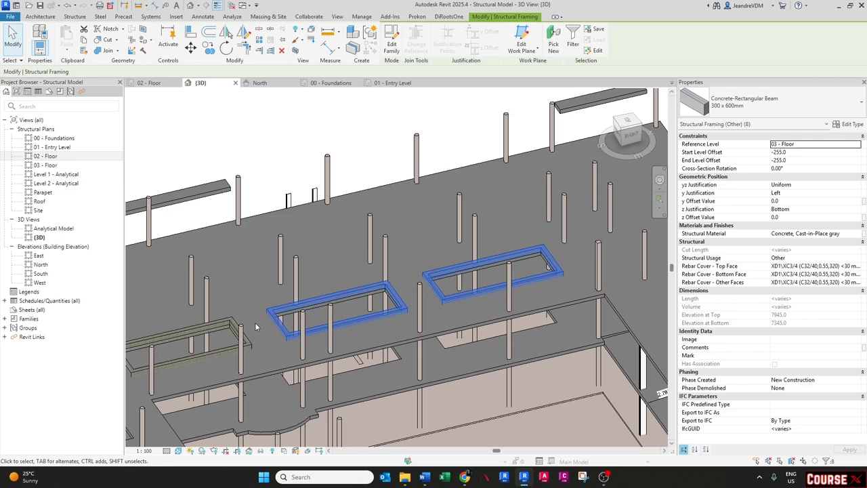
pyautogui.moveTo(254, 323); pyautogui.dragTo(342, 317, button='middle')
pyautogui.press('Tab')
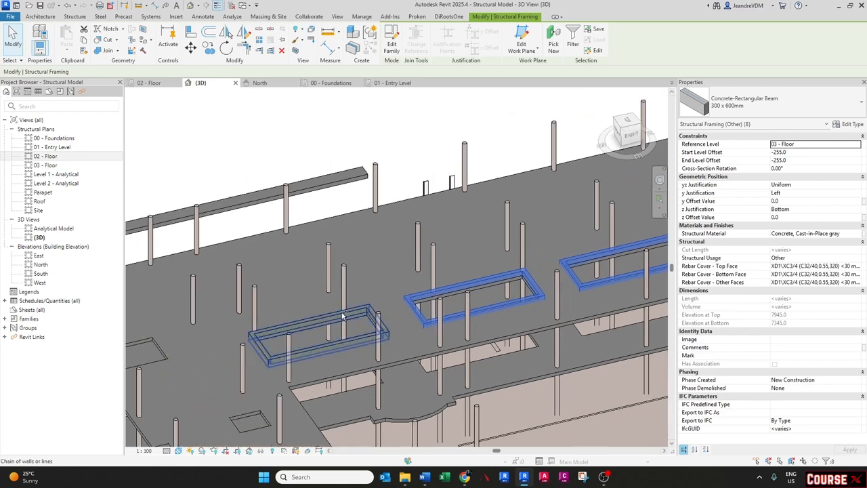
pyautogui.keyDown('ctrl'); pyautogui.click(342, 317); pyautogui.keyUp('ctrl')
pyautogui.scroll(-1, 342, 317)
pyautogui.moveTo(478, 350); pyautogui.dragTo(406, 334, button='middle')
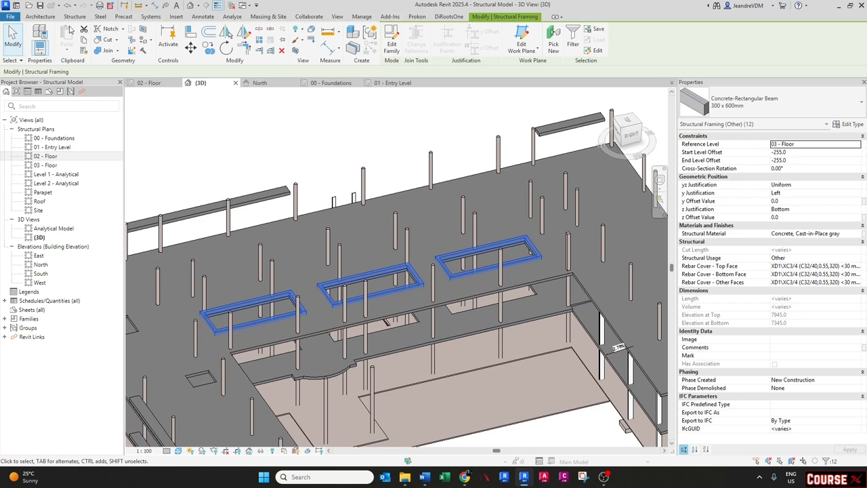
pyautogui.click(84, 41)
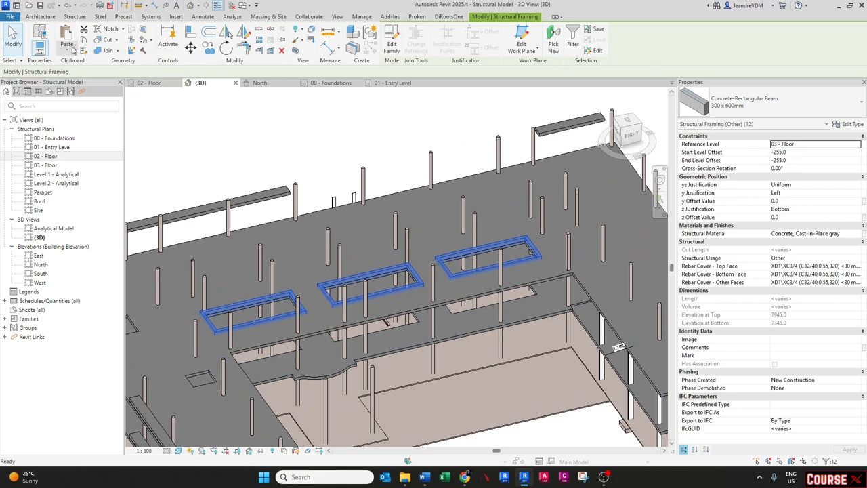
pyautogui.click(72, 51)
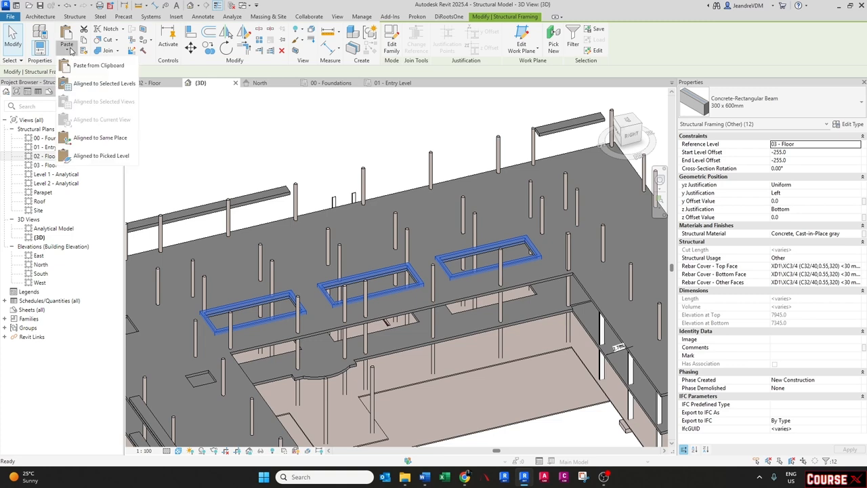
pyautogui.click(82, 85)
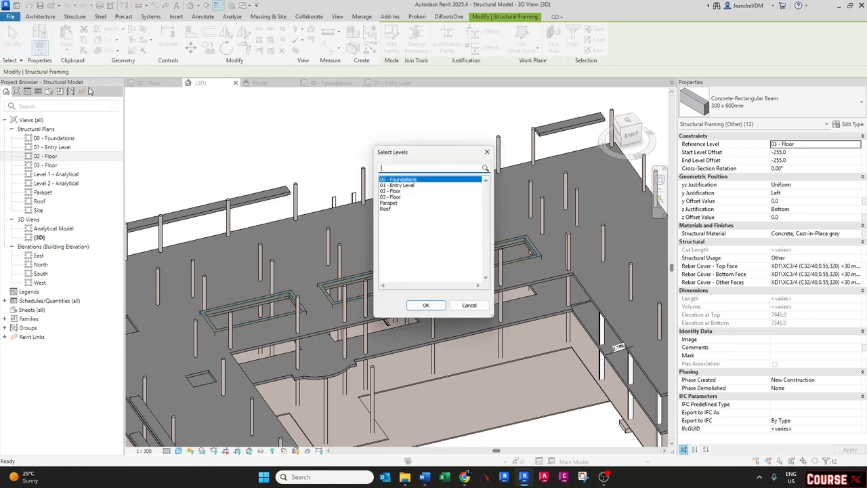
pyautogui.click(395, 191)
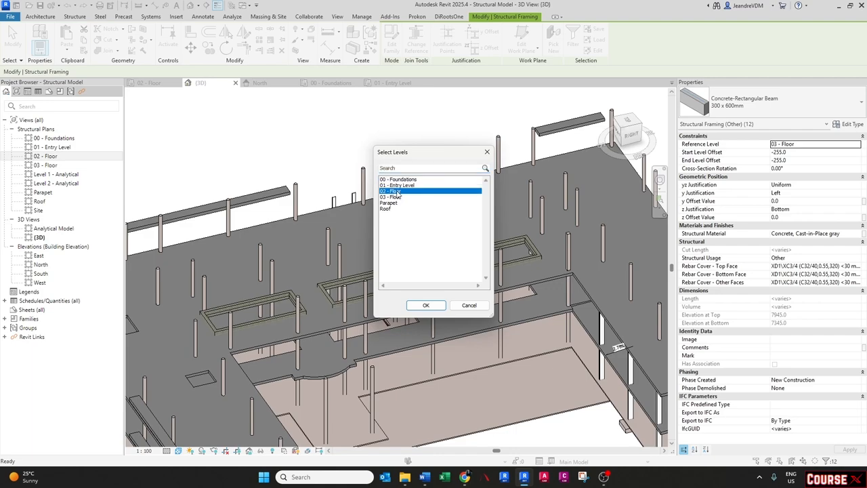
pyautogui.click(425, 305)
# - Orbit and zoom around the model to examine the copied opening beams on both floors
pyautogui.keyDown('shift'); pyautogui.moveTo(433, 298); pyautogui.dragTo(428, 280, button='middle'); pyautogui.keyUp('shift')
pyautogui.click(430, 365)
pyautogui.keyDown('shift'); pyautogui.moveTo(390, 360); pyautogui.dragTo(460, 316, button='middle'); pyautogui.keyUp('shift')
pyautogui.scroll(3, 459, 316)
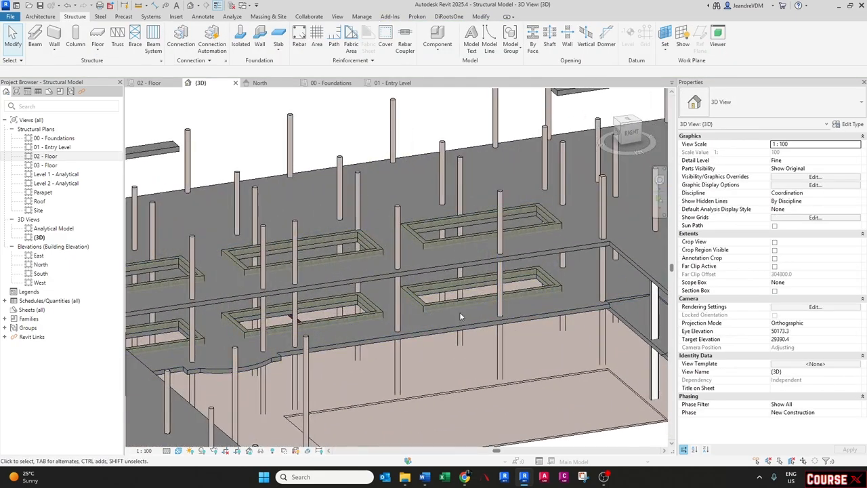
pyautogui.scroll(-3, 460, 315)
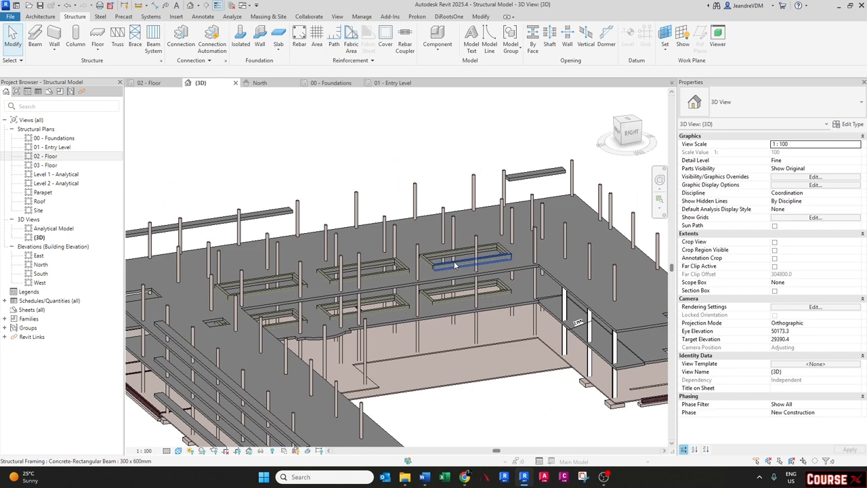
pyautogui.scroll(-3, 453, 261)
pyautogui.keyDown('shift'); pyautogui.moveTo(453, 261); pyautogui.dragTo(493, 307, button='middle'); pyautogui.keyUp('shift')
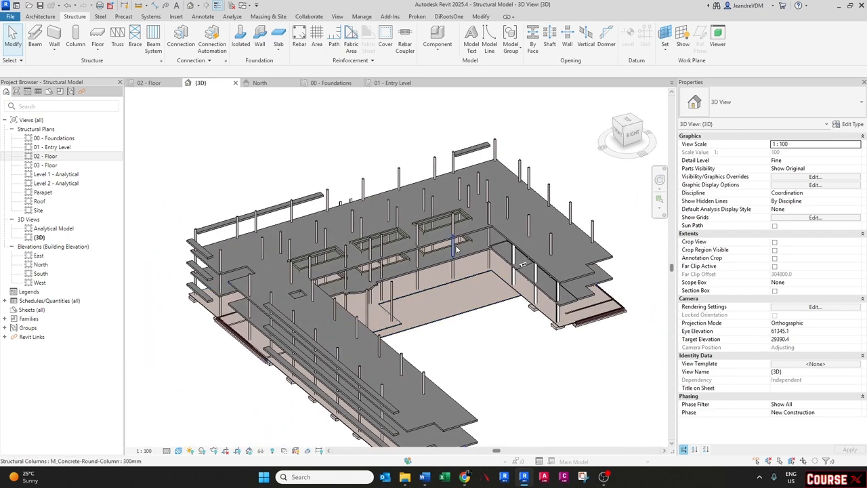
pyautogui.scroll(2, 459, 211)
pyautogui.scroll(-2, 460, 215)
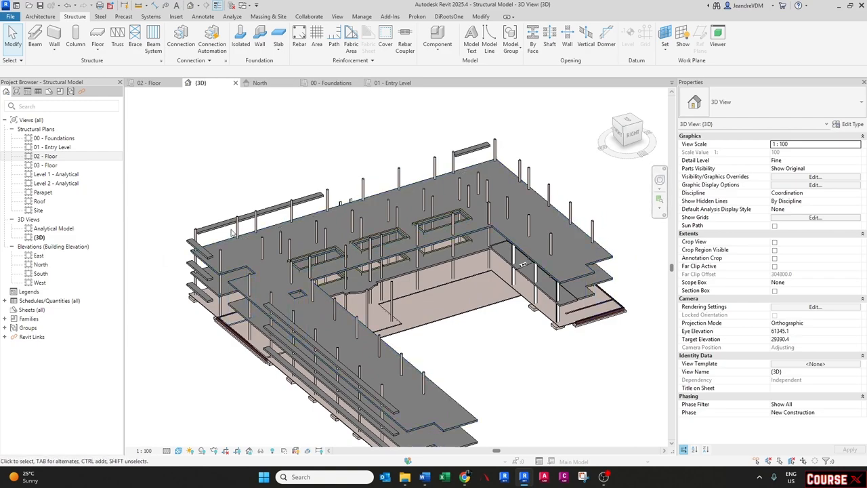
pyautogui.keyDown('shift'); pyautogui.moveTo(485, 164); pyautogui.dragTo(315, 293, button='middle'); pyautogui.keyUp('shift')
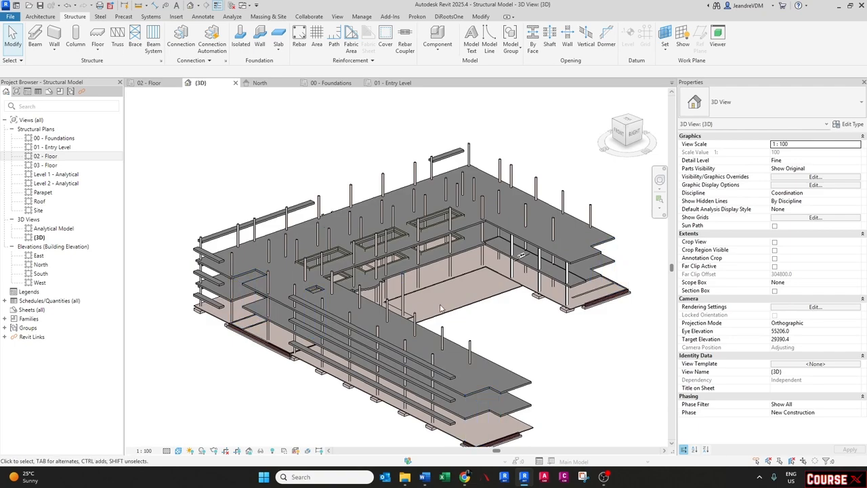
pyautogui.scroll(2, 325, 283)
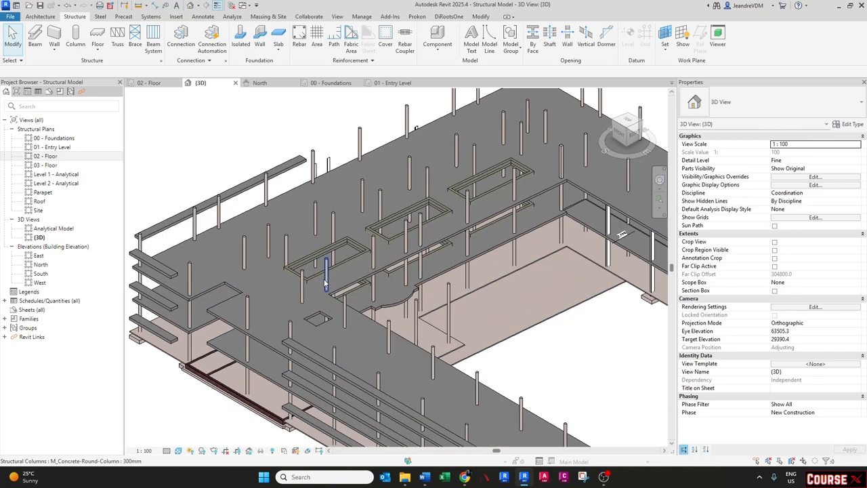
pyautogui.keyDown('shift'); pyautogui.moveTo(363, 333); pyautogui.dragTo(189, 304, button='middle'); pyautogui.keyUp('shift')
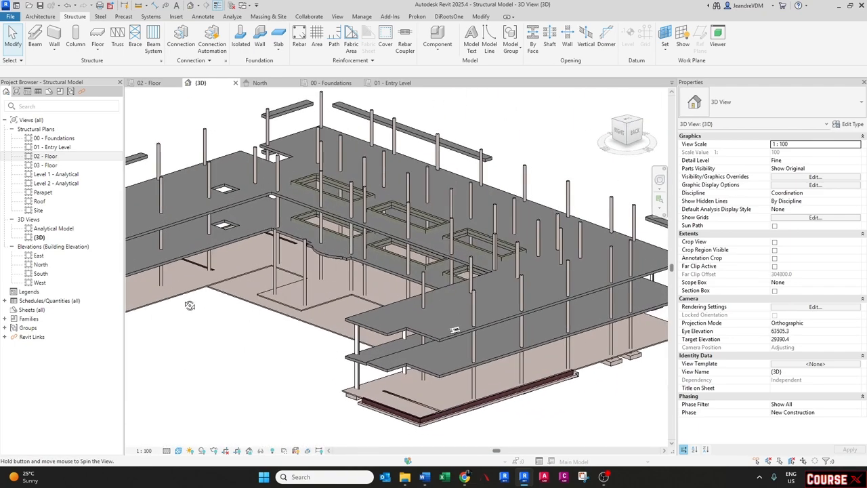
pyautogui.moveTo(253, 214); pyautogui.dragTo(268, 228, button='middle')
pyautogui.scroll(3, 268, 228)
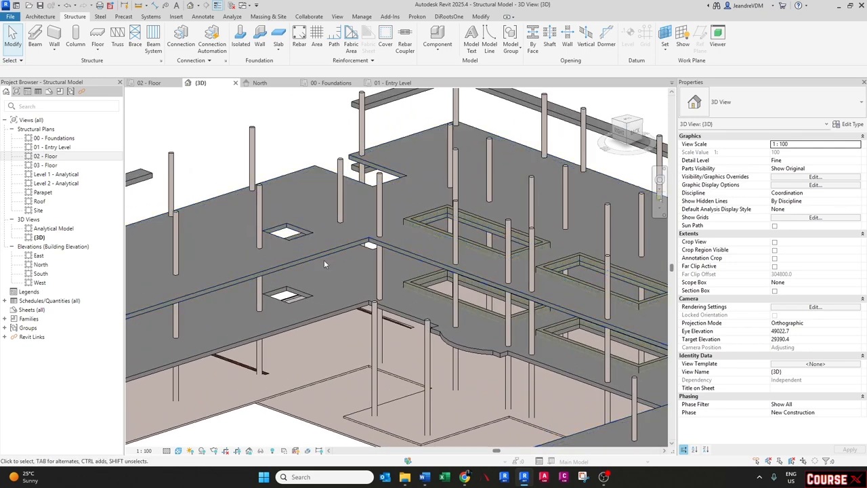
# - Start the Beam tool with Pick Lines and place beams along the edge chain of the small square floor opening
pyautogui.click(419, 229)
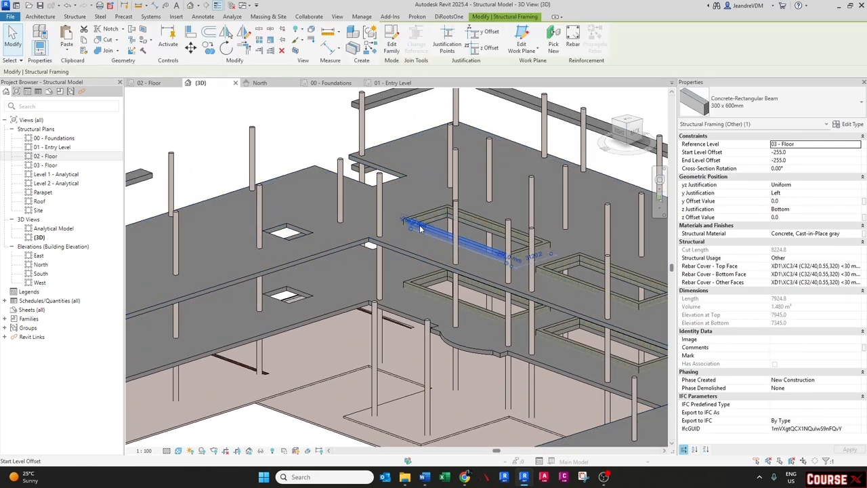
pyautogui.keyDown('shift'); pyautogui.moveTo(281, 271); pyautogui.dragTo(321, 308, button='middle'); pyautogui.keyUp('shift')
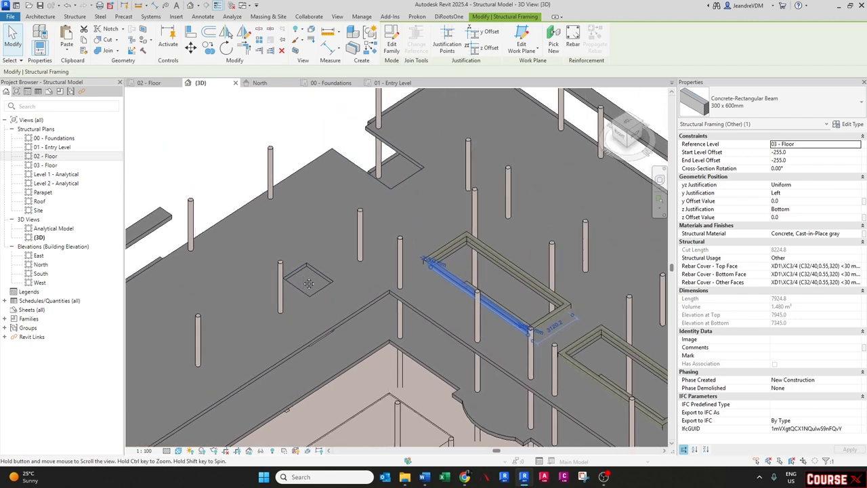
pyautogui.scroll(1, 321, 308)
pyautogui.press('b')
pyautogui.press('m')
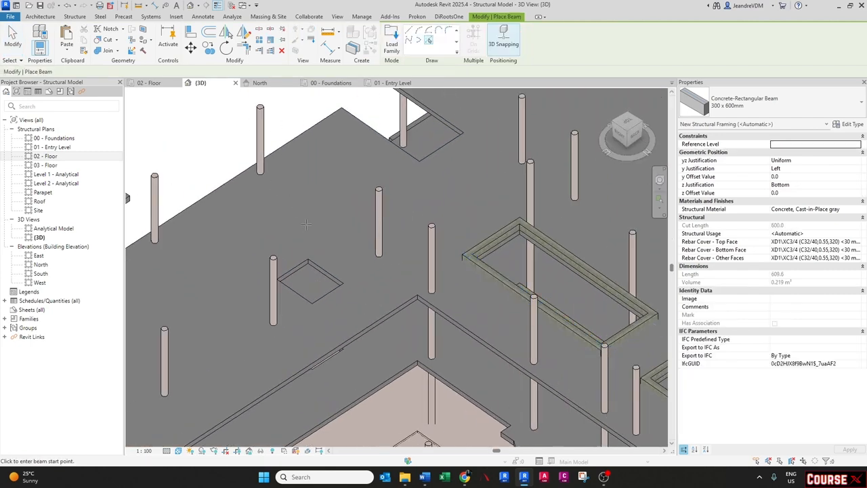
pyautogui.click(427, 41)
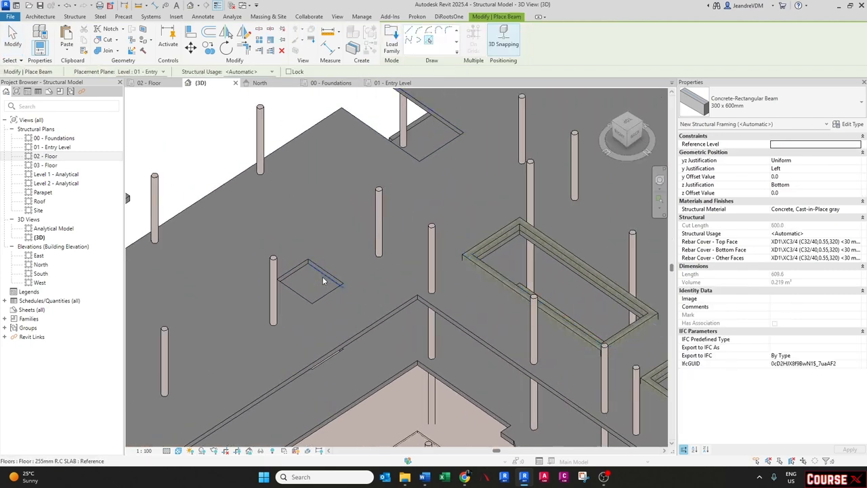
pyautogui.press('Tab')
pyautogui.click(324, 279)
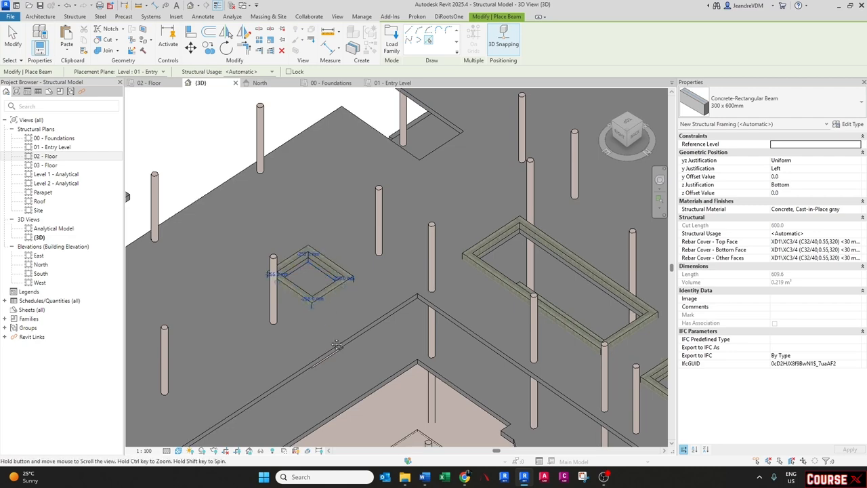
# - Place beams along the edge chain of the small square opening on the floor below, then exit the Beam tool
pyautogui.moveTo(331, 351); pyautogui.dragTo(333, 291, button='middle')
pyautogui.keyDown('shift'); pyautogui.moveTo(332, 291); pyautogui.dragTo(332, 306, button='middle'); pyautogui.keyUp('shift')
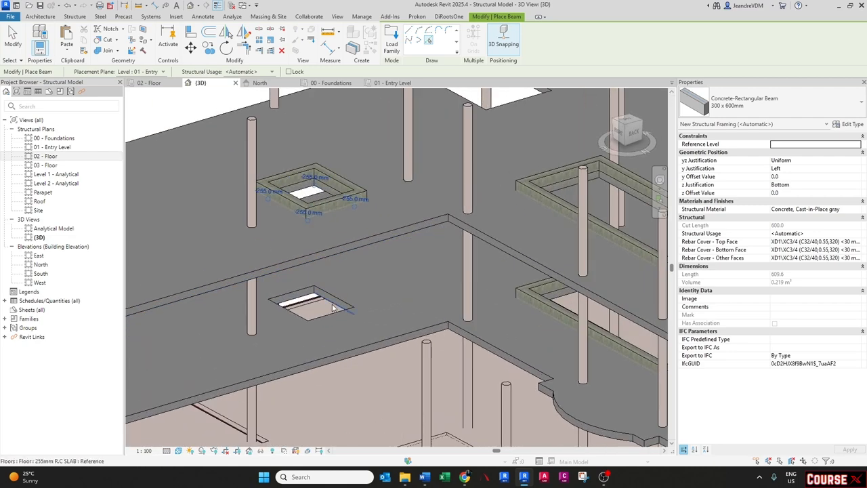
pyautogui.press('Tab')
pyautogui.click(332, 307)
pyautogui.press('Escape')
pyautogui.press('Escape')
# - Inspect an opening beam's properties and a rectangular footing's structural material
pyautogui.scroll(-2, 332, 306)
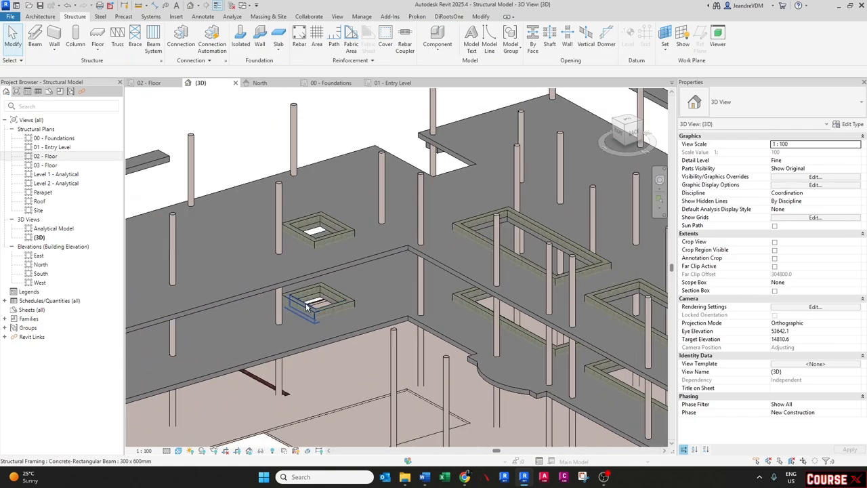
pyautogui.keyDown('shift'); pyautogui.moveTo(332, 306); pyautogui.dragTo(480, 319, button='middle'); pyautogui.keyUp('shift')
pyautogui.moveTo(374, 182); pyautogui.dragTo(333, 285, button='middle')
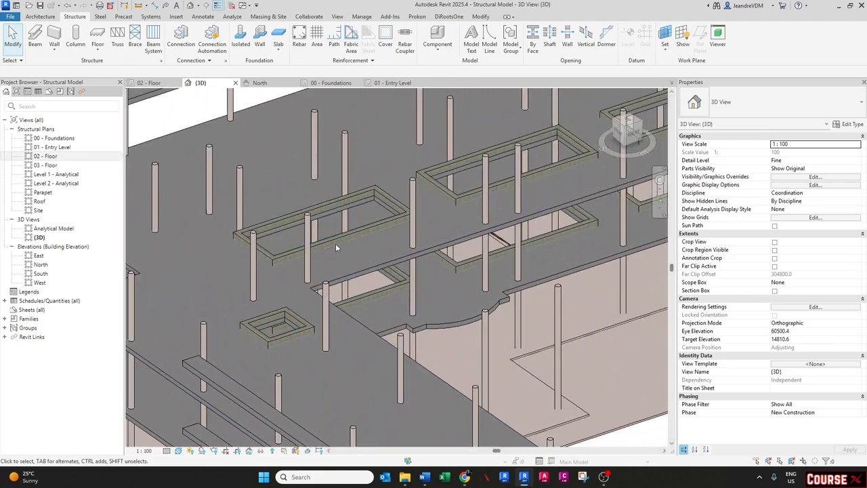
pyautogui.scroll(-2, 355, 265)
pyautogui.click(318, 264)
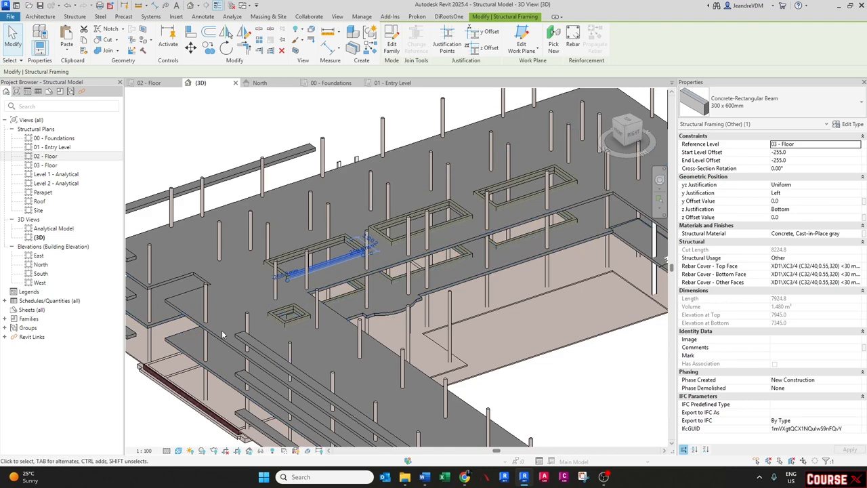
pyautogui.press('Escape')
pyautogui.scroll(3, 222, 335)
pyautogui.click(290, 331)
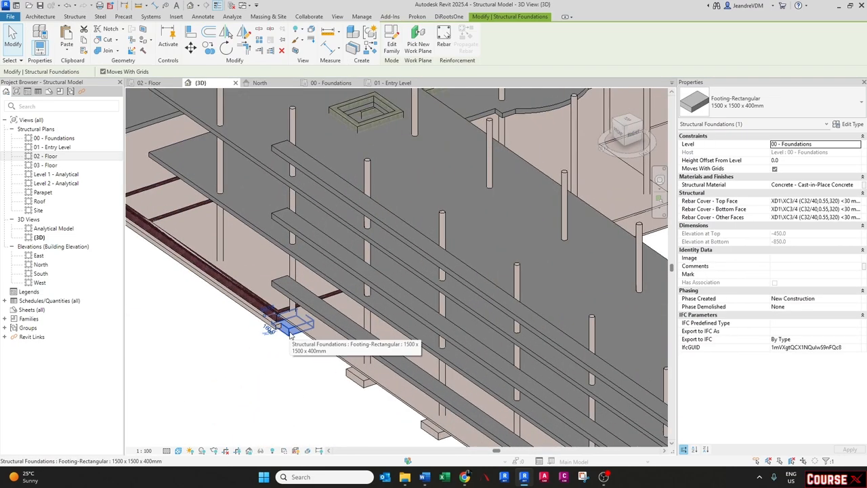
pyautogui.click(856, 186)
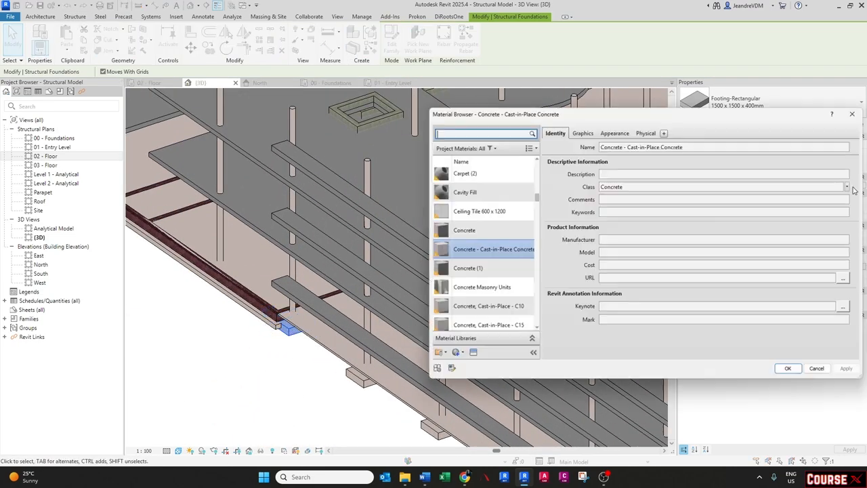
pyautogui.press('Escape')
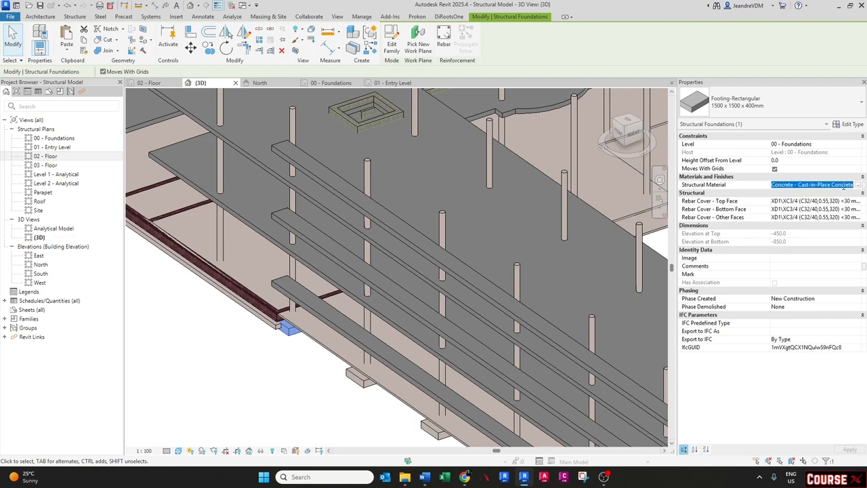
pyautogui.press('Escape')
# - Review the structure layers of the 255mm R.C SLAB floor type
pyautogui.scroll(-3, 325, 296)
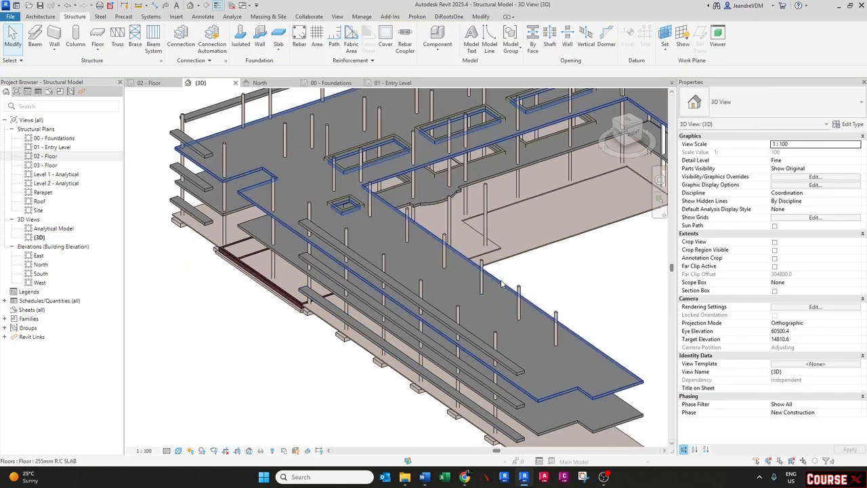
pyautogui.click(503, 279)
pyautogui.click(852, 127)
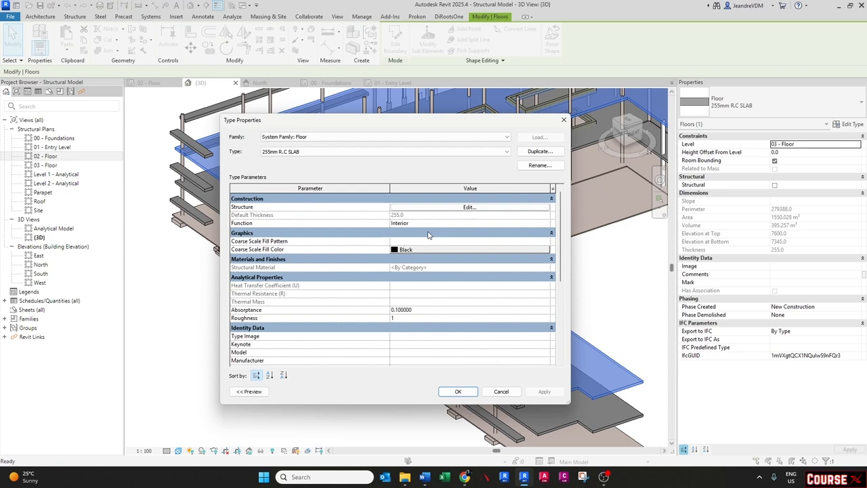
pyautogui.click(465, 213)
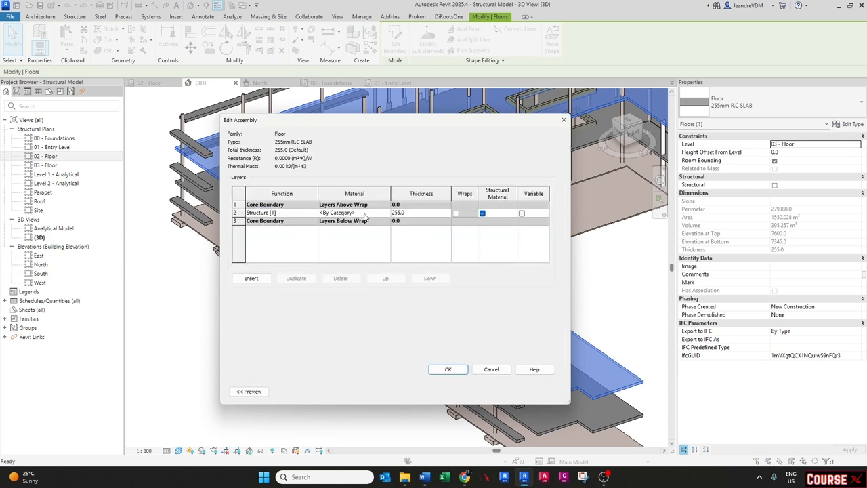
pyautogui.click(446, 369)
pyautogui.click(456, 391)
pyautogui.click(594, 303)
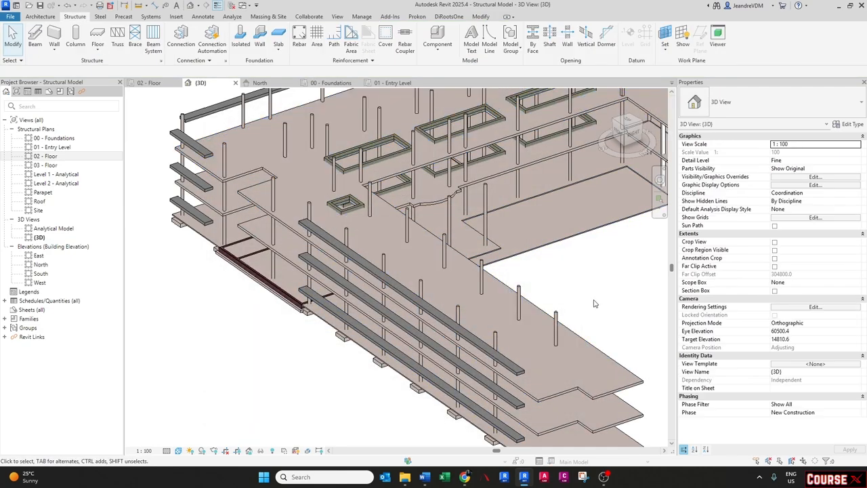
pyautogui.keyDown('shift'); pyautogui.moveTo(594, 303); pyautogui.dragTo(474, 354, button='middle'); pyautogui.keyUp('shift')
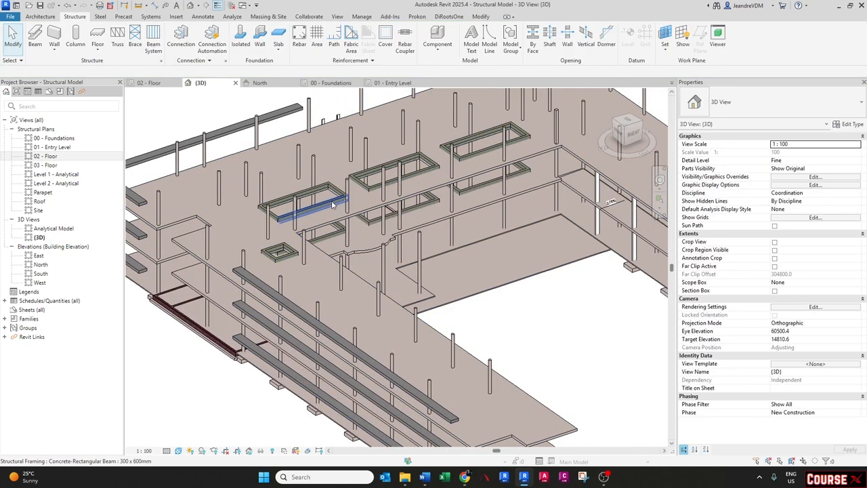
# - Cut a section across the long rectangular floor opening on the 02 - Floor plan and open the section view
pyautogui.click(332, 205)
pyautogui.press('Escape')
pyautogui.moveTo(303, 197); pyautogui.dragTo(386, 281, button='middle')
pyautogui.scroll(2, 342, 248)
pyautogui.doubleClick(42, 156)
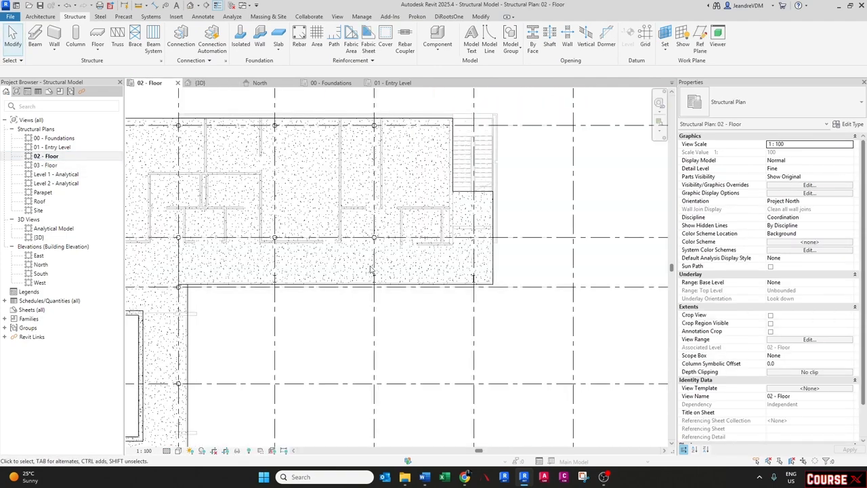
pyautogui.scroll(3, 235, 334)
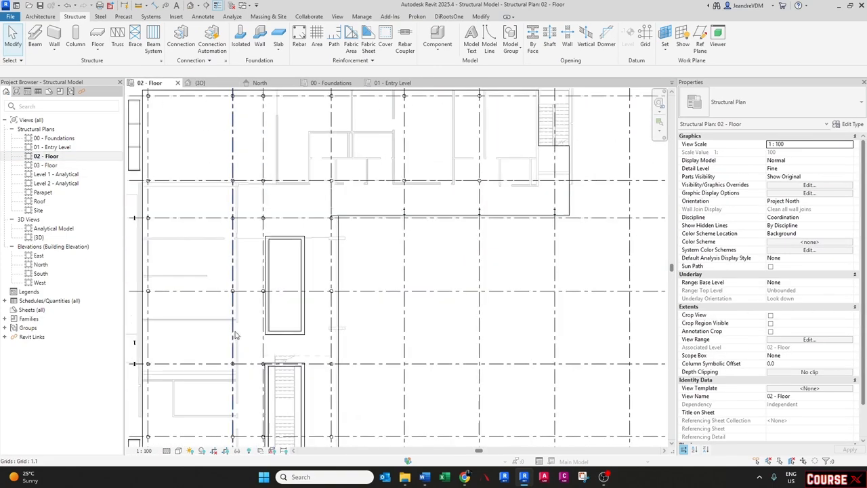
pyautogui.click(206, 6)
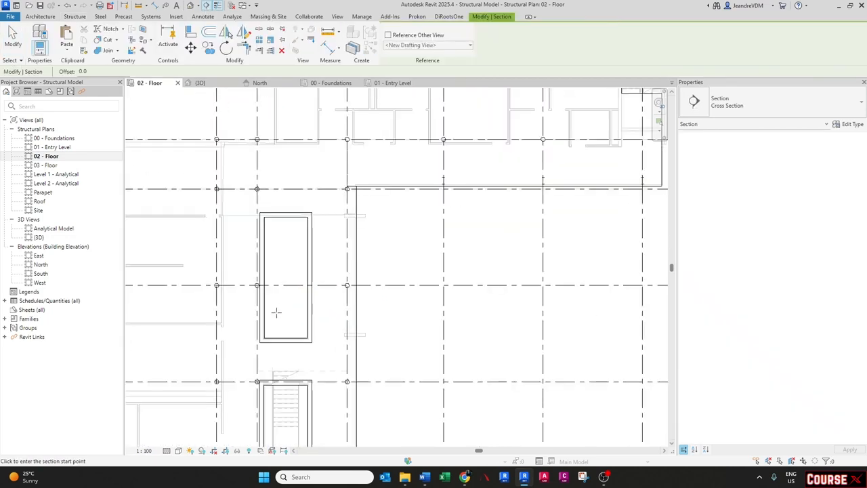
pyautogui.scroll(2, 277, 309)
pyautogui.click(243, 313)
pyautogui.click(325, 312)
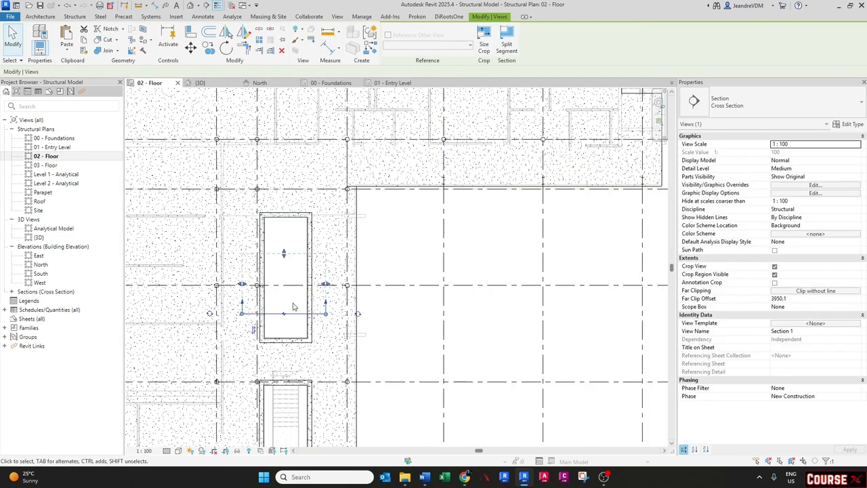
pyautogui.click(295, 313)
pyautogui.rightClick(295, 313)
pyautogui.click(335, 96)
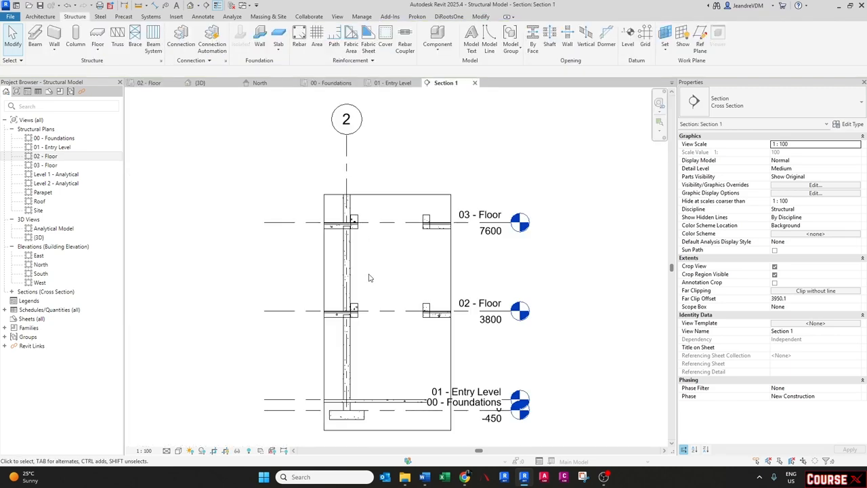
# - Turn off the linked Architect Model.rvt in the section view's visibility settings
pyautogui.scroll(5, 383, 255)
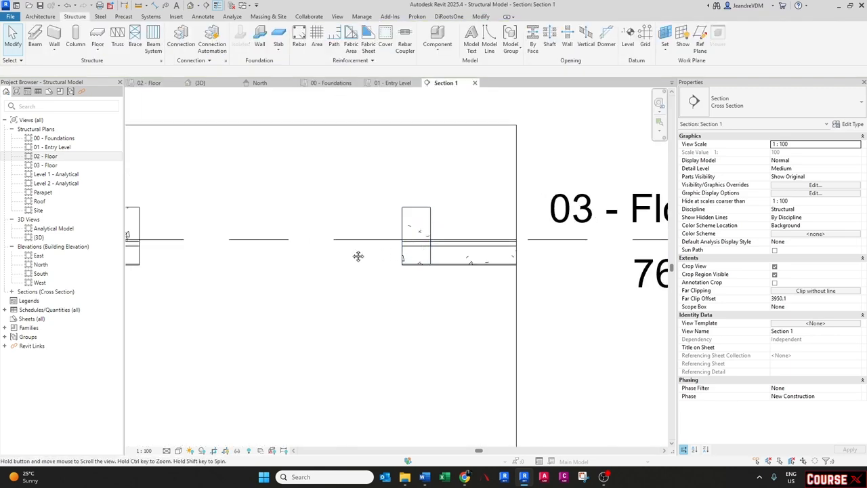
pyautogui.scroll(-3, 358, 253)
pyautogui.press('v')
pyautogui.press('g')
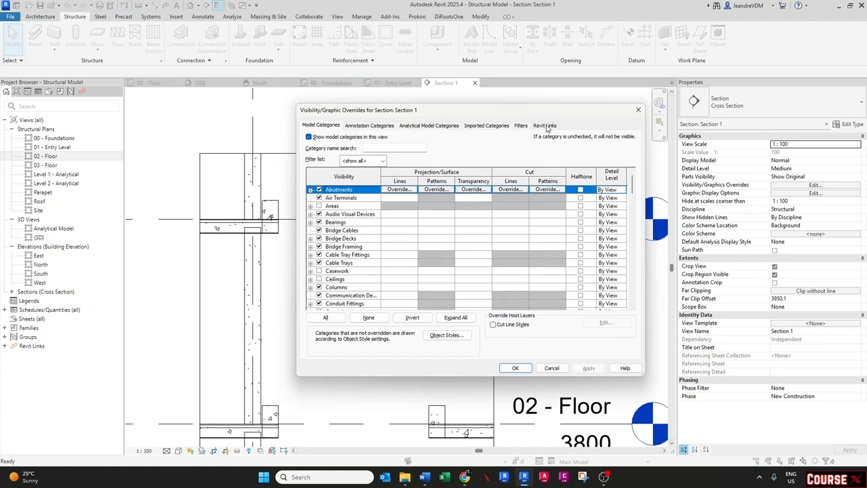
pyautogui.click(546, 126)
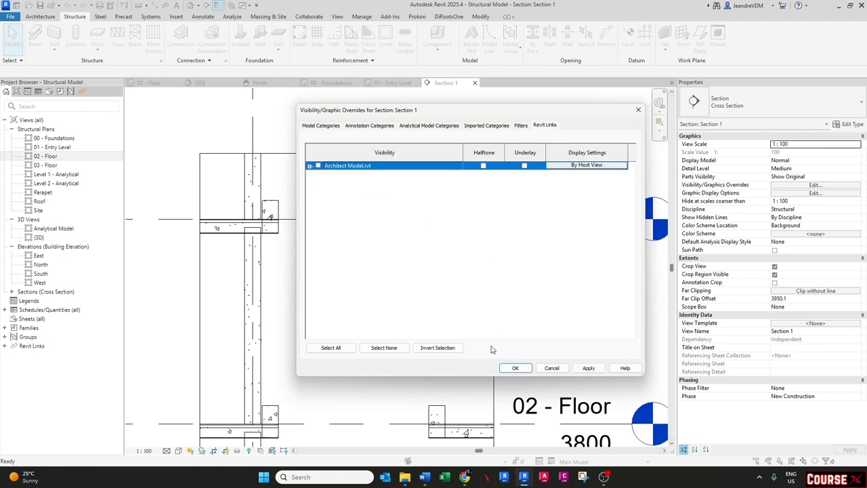
pyautogui.click(515, 367)
# - Inspect the slab and opening beam cut in the section at level 03 - Floor
pyautogui.scroll(4, 450, 228)
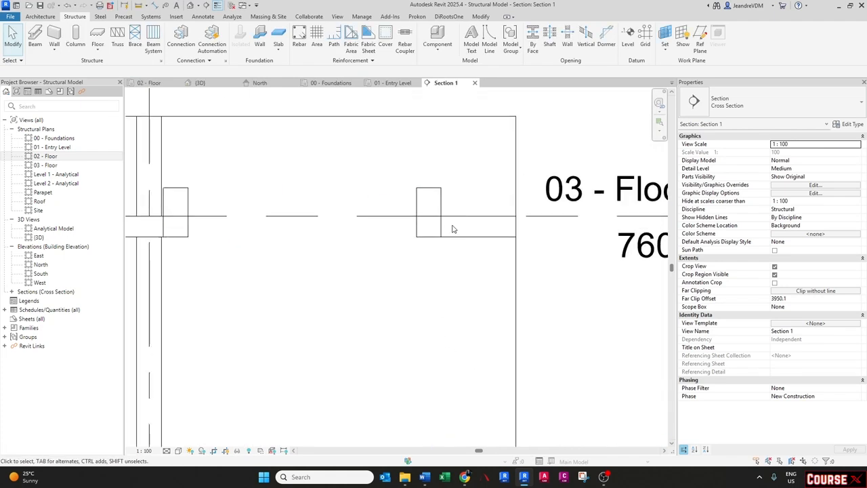
pyautogui.click(445, 229)
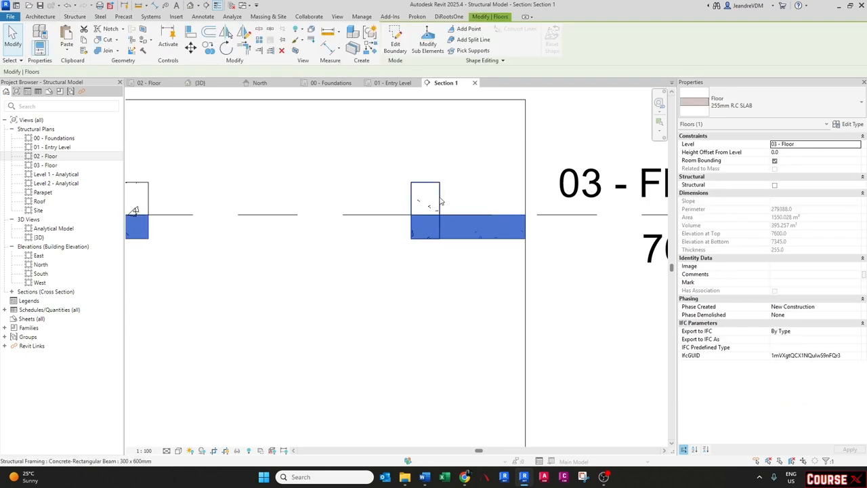
pyautogui.click(439, 201)
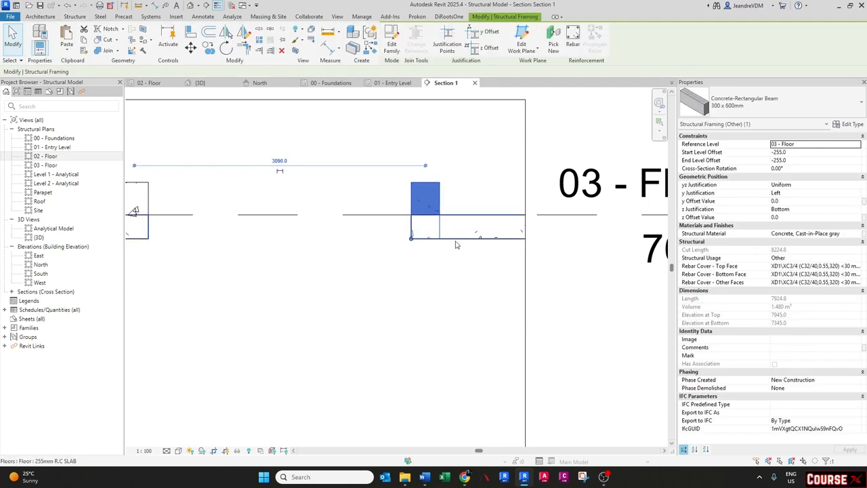
pyautogui.click(455, 244)
pyautogui.click(446, 247)
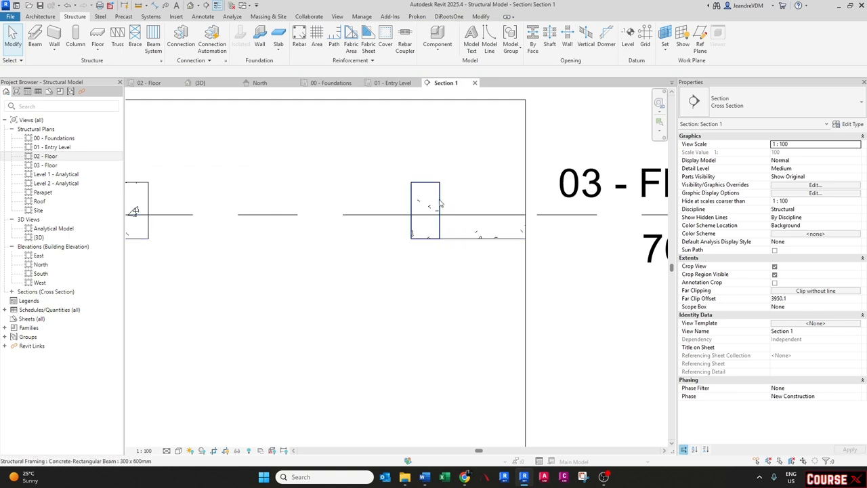
pyautogui.click(460, 241)
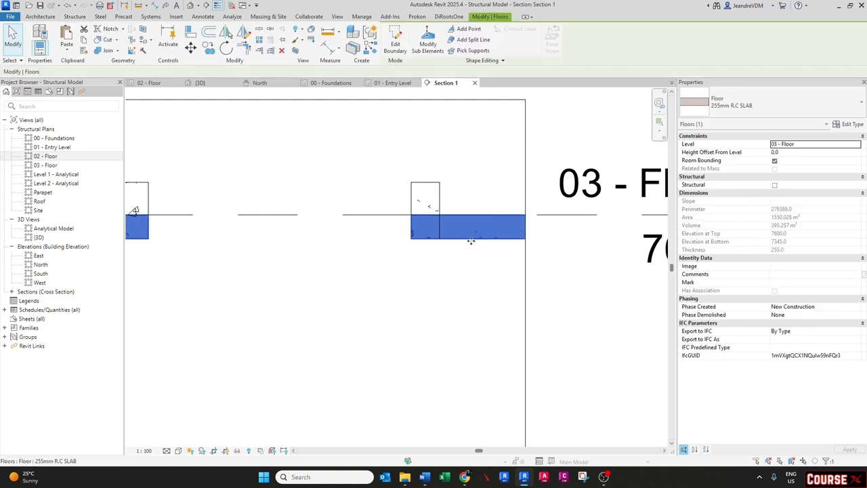
pyautogui.press('Escape')
pyautogui.click(439, 200)
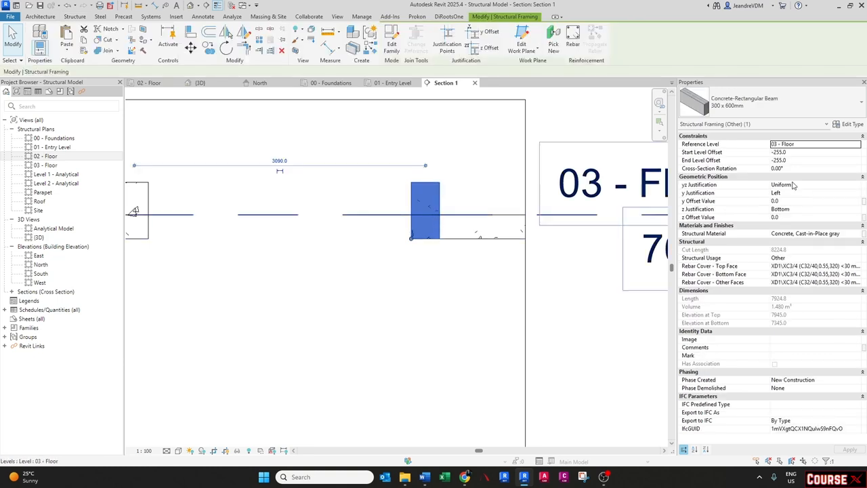
# - Select all 300 x 600mm concrete beams in the project and set their structural material to Concrete - Cast-in-Place Concrete
pyautogui.rightClick(432, 195)
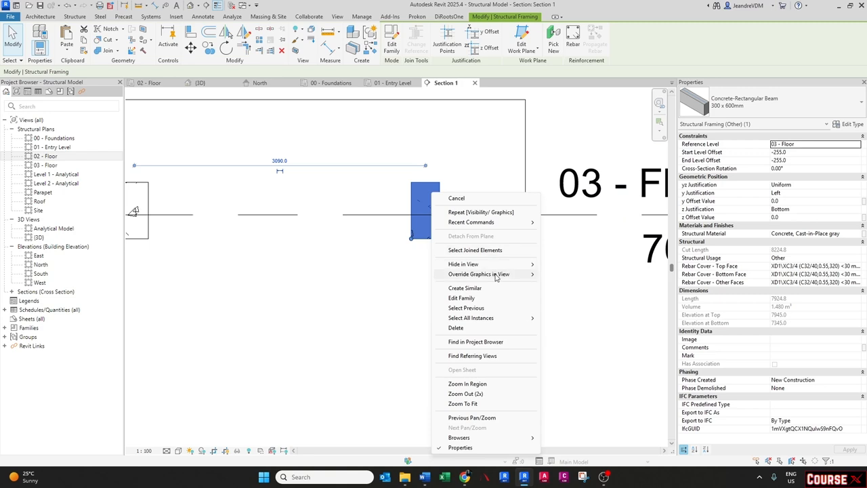
pyautogui.moveTo(497, 274)
pyautogui.moveTo(486, 319)
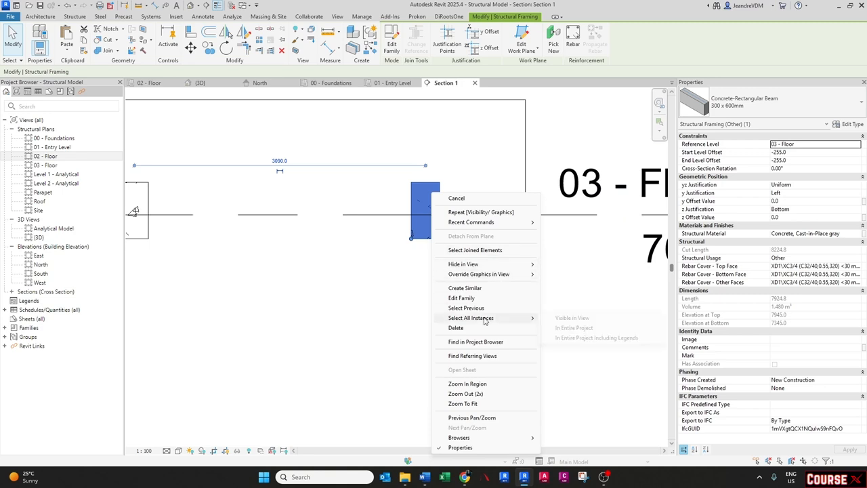
pyautogui.click(574, 328)
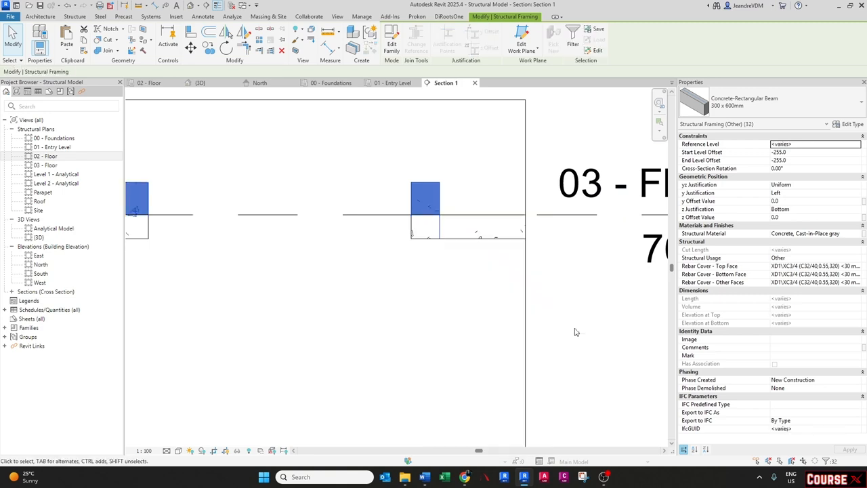
pyautogui.click(847, 233)
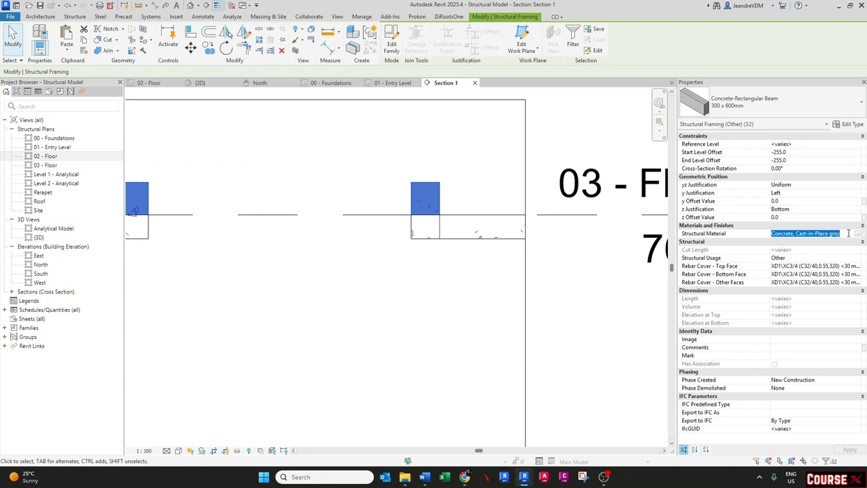
pyautogui.write('Concrete - Cast-in-Place Concrete')
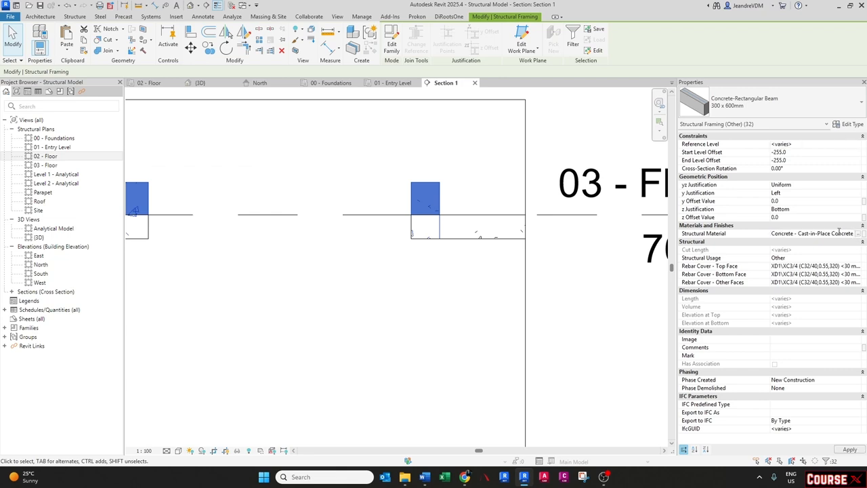
pyautogui.click(466, 256)
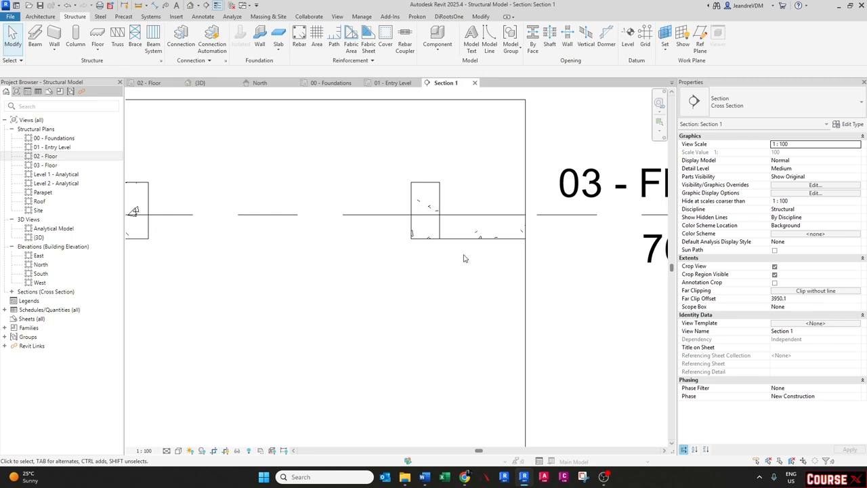
# - Join the floor slab geometry with the opening beam in the section
pyautogui.click(438, 204)
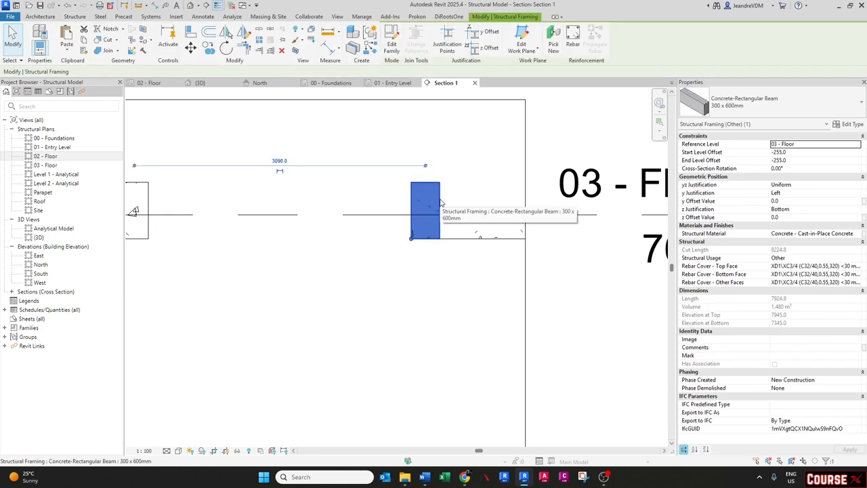
pyautogui.press('Escape')
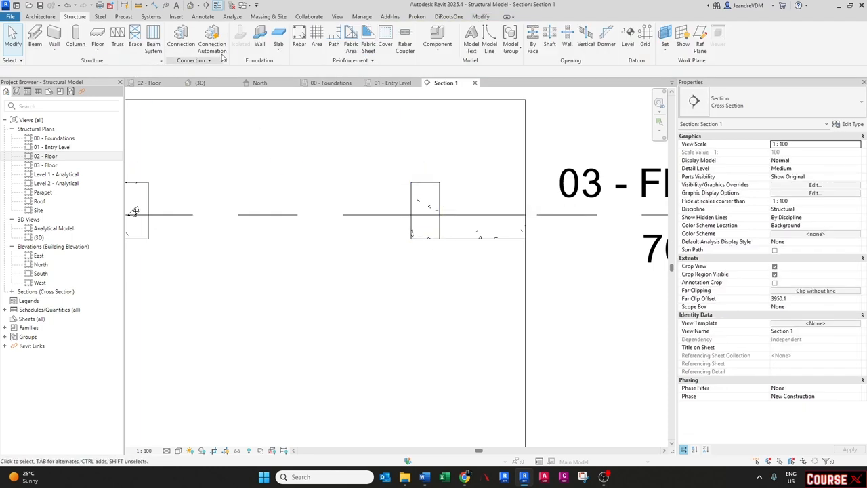
pyautogui.click(482, 17)
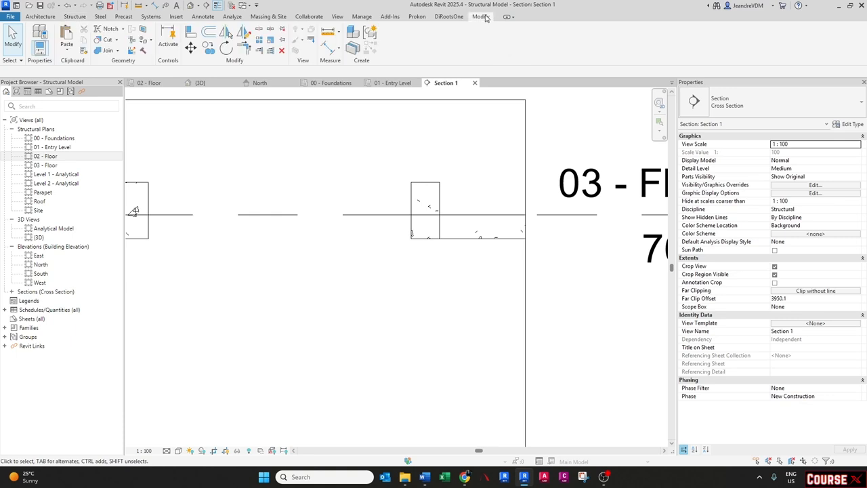
pyautogui.click(103, 51)
pyautogui.click(478, 238)
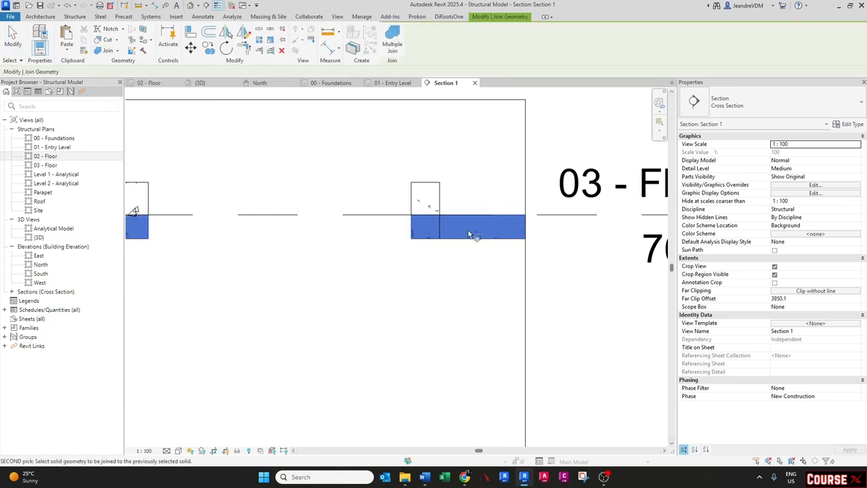
pyautogui.click(437, 200)
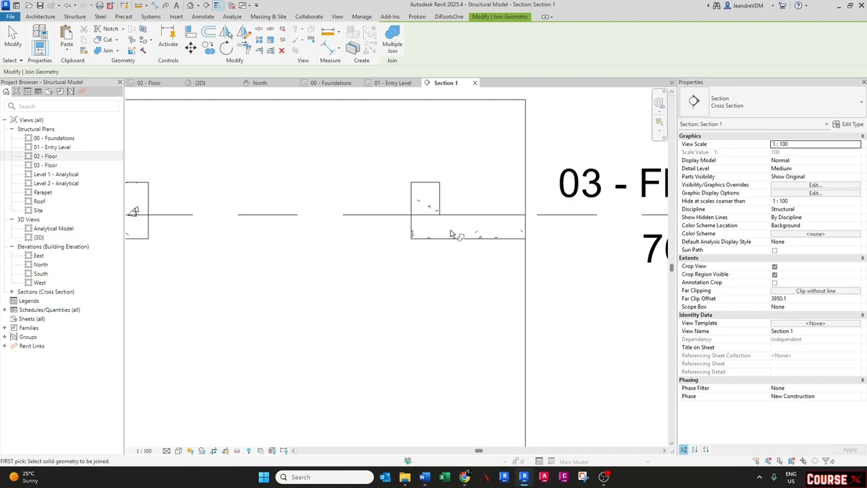
pyautogui.scroll(2, 450, 234)
pyautogui.press('Escape')
pyautogui.scroll(-2, 383, 237)
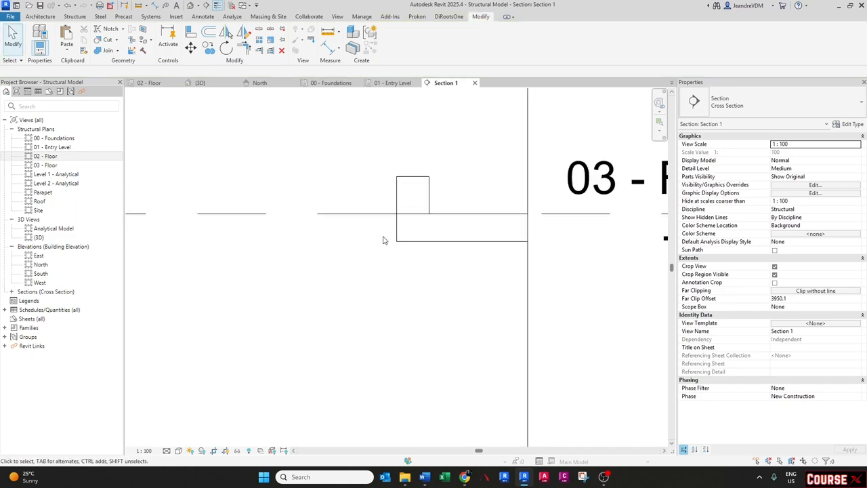
# - In the 3D view, select all Generic 300mm floor instances and change them to the 255mm R.C SLAB type
pyautogui.click(201, 83)
pyautogui.scroll(-3, 407, 227)
pyautogui.keyDown('shift'); pyautogui.moveTo(414, 271); pyautogui.dragTo(379, 389, button='middle'); pyautogui.keyUp('shift')
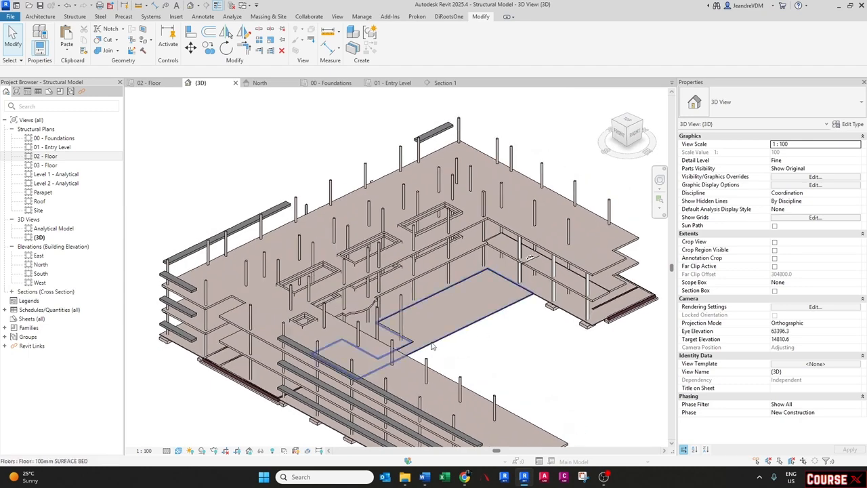
pyautogui.click(379, 399)
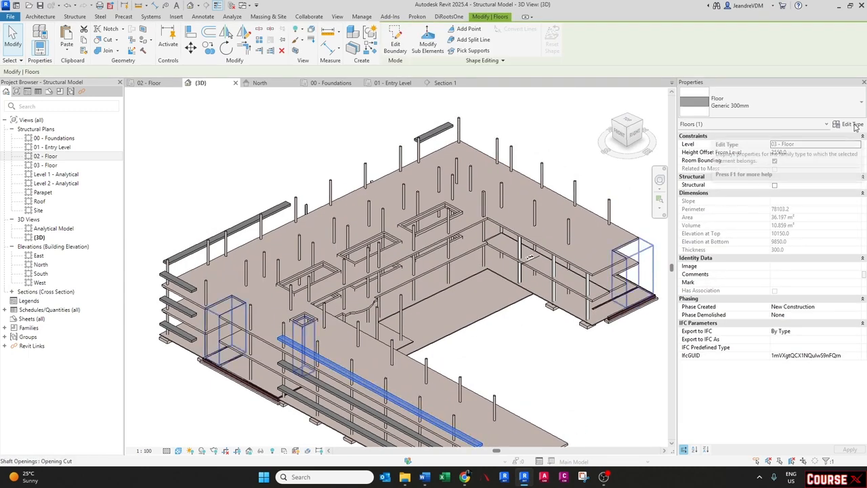
pyautogui.rightClick(349, 354)
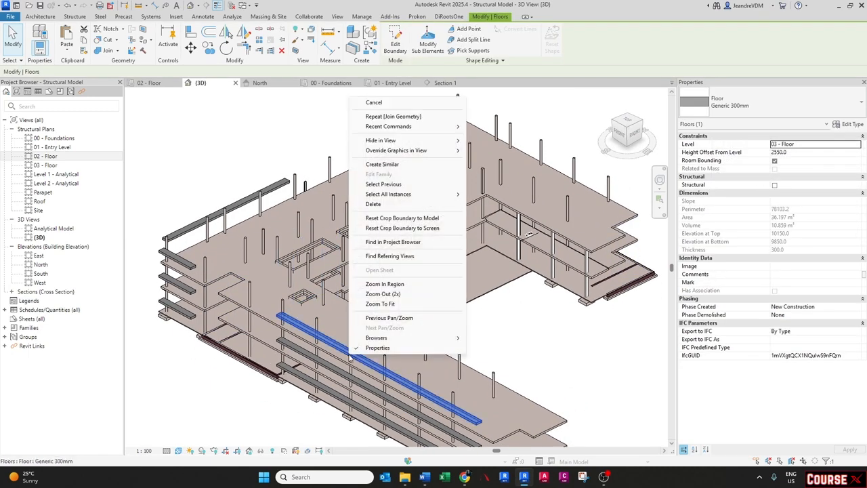
pyautogui.moveTo(424, 198)
pyautogui.click(484, 207)
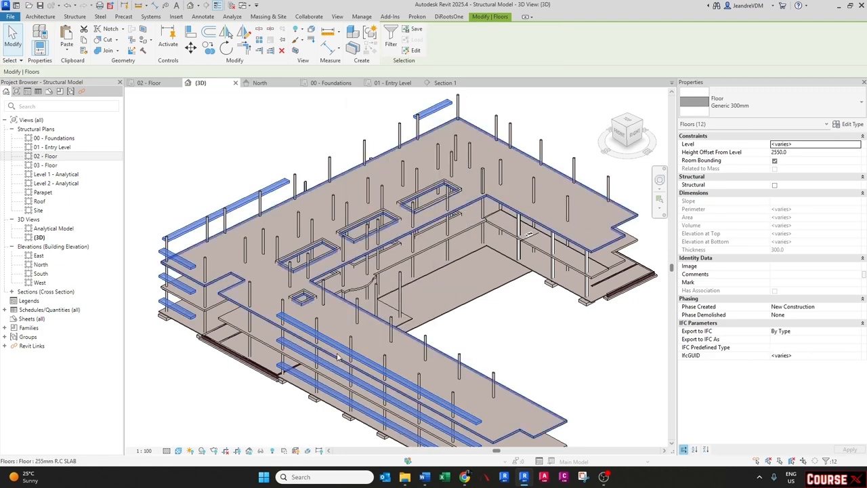
pyautogui.click(780, 101)
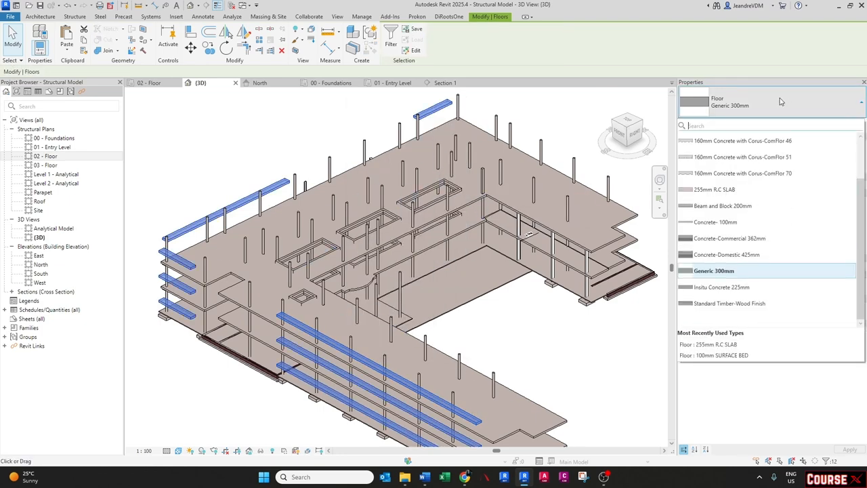
pyautogui.click(714, 153)
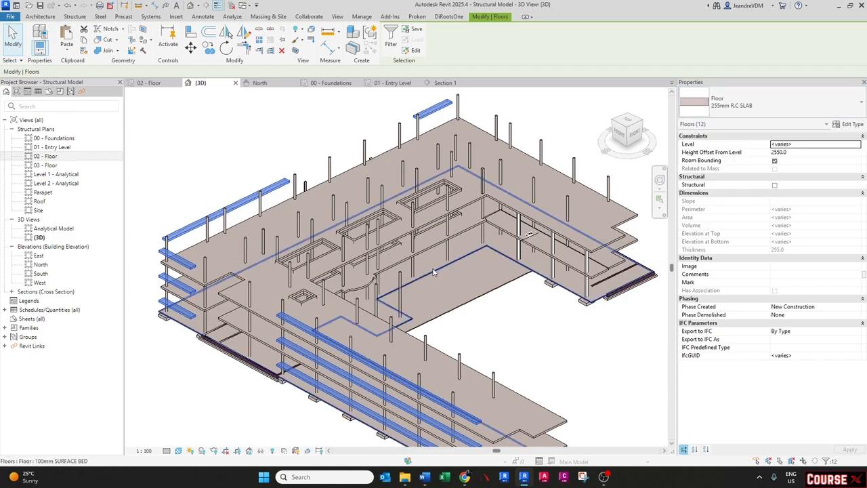
pyautogui.press('Escape')
# - Turn on visibility of the linked Architect Model.rvt in the 3D view
pyautogui.keyDown('shift'); pyautogui.moveTo(379, 315); pyautogui.dragTo(357, 308, button='middle'); pyautogui.keyUp('shift')
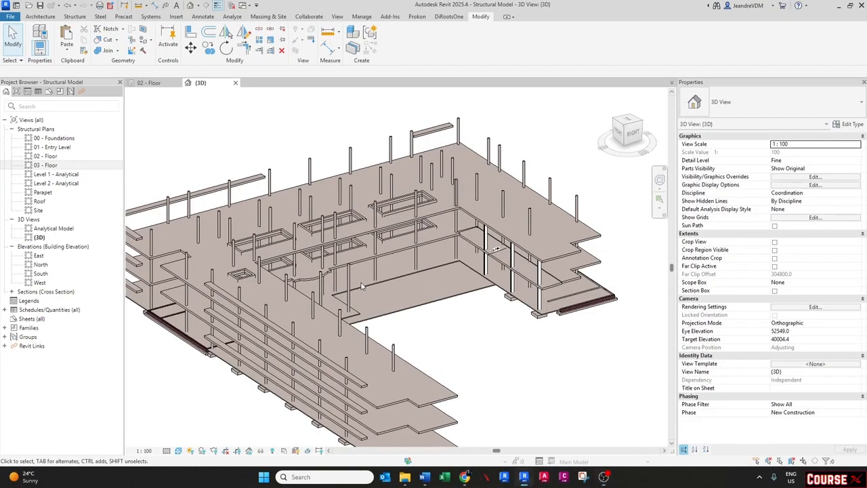
pyautogui.moveTo(361, 286); pyautogui.dragTo(364, 288, button='middle')
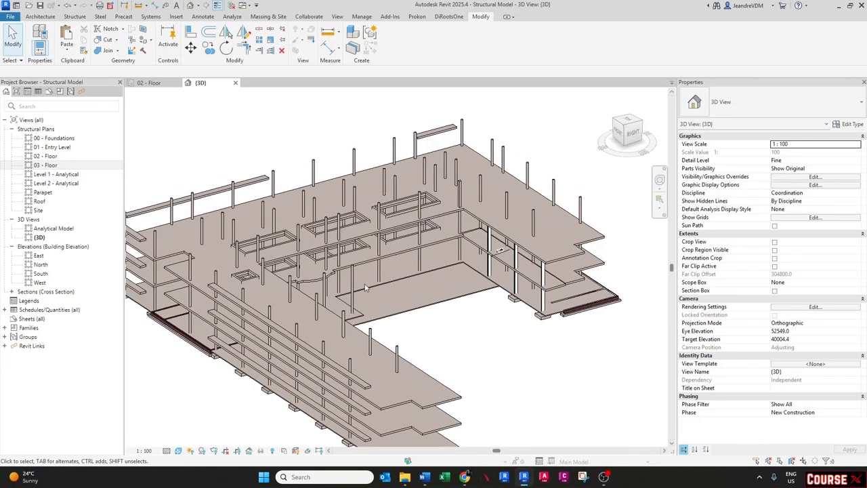
pyautogui.press('g')
pyautogui.click(544, 126)
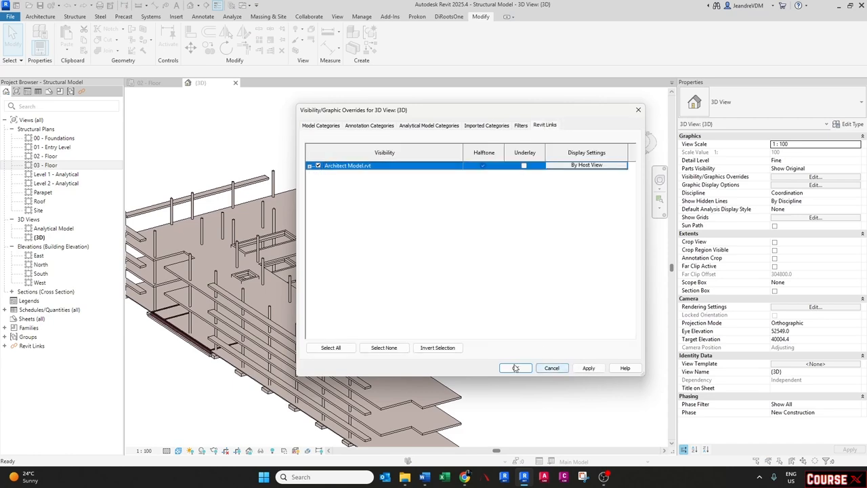
pyautogui.click(515, 367)
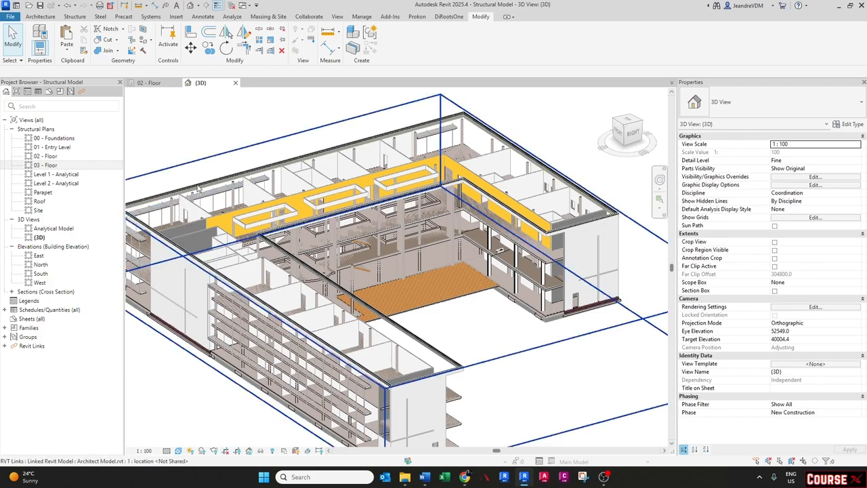
# - Turn on the Roofs model category in the 3D view's visibility settings
pyautogui.scroll(5, 420, 359)
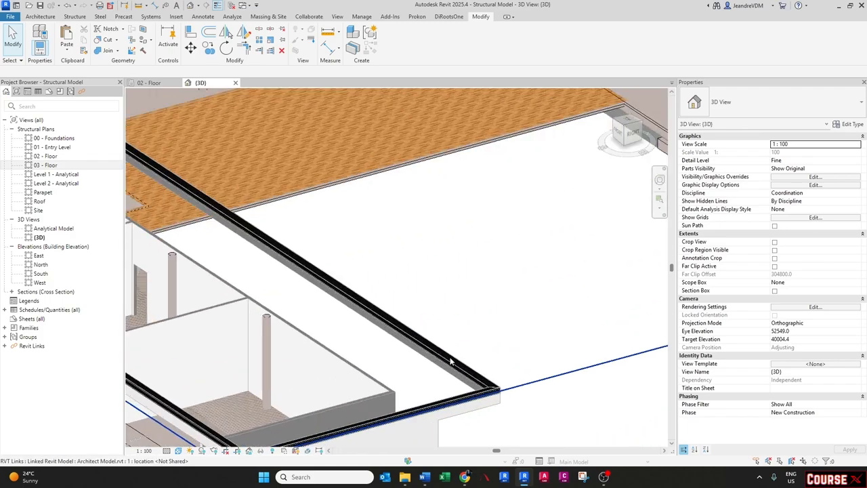
pyautogui.scroll(-5, 451, 362)
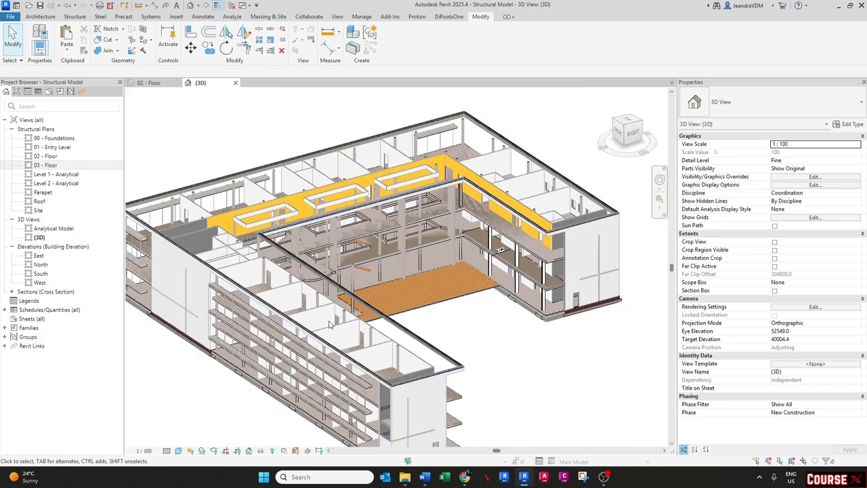
pyautogui.press('g')
pyautogui.click(346, 239)
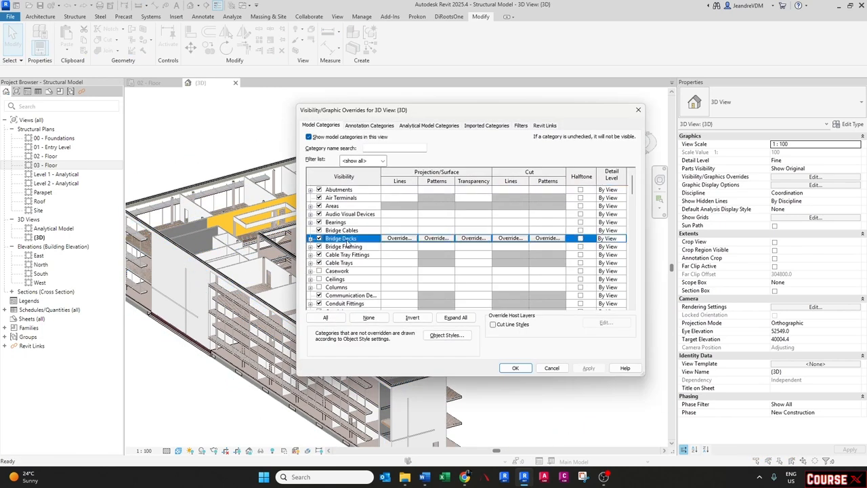
pyautogui.press('r')
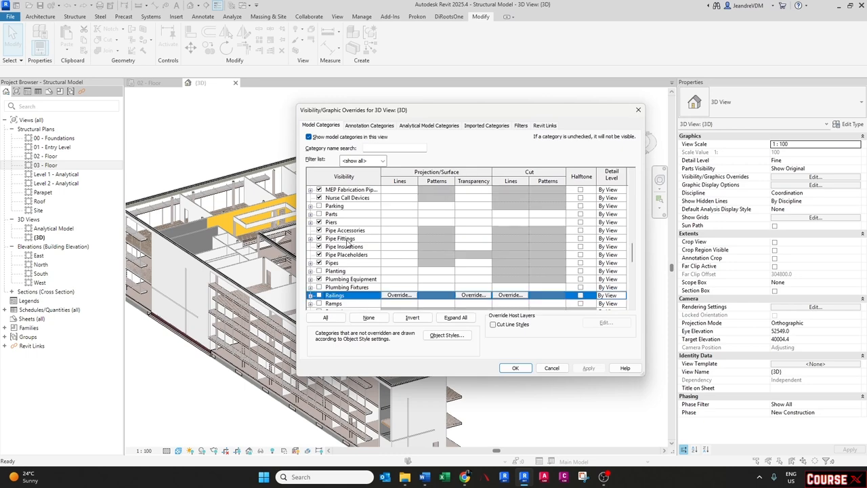
pyautogui.scroll(-3, 344, 256)
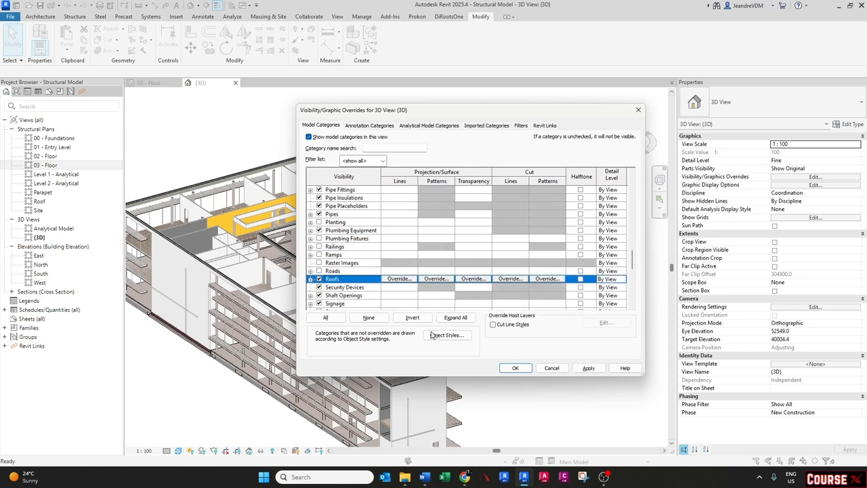
pyautogui.click(514, 367)
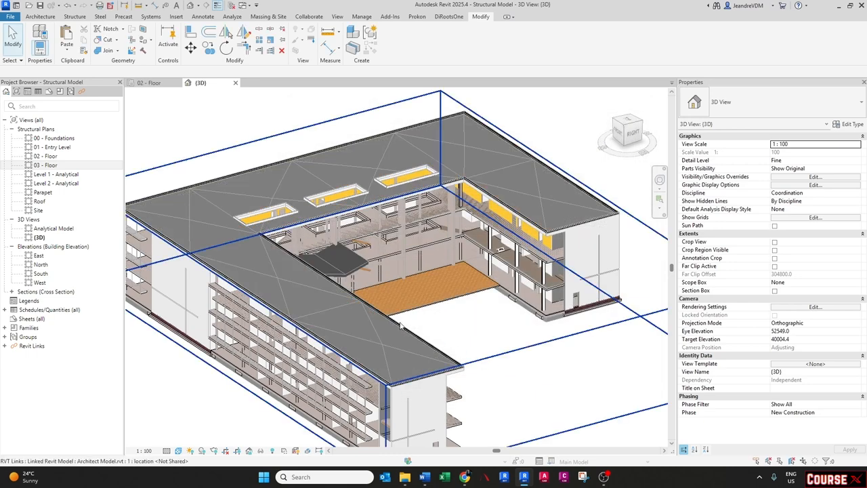
# - Select the linked architect roof to inspect its type and properties, then deselect it
pyautogui.press('Tab')
pyautogui.click(383, 346)
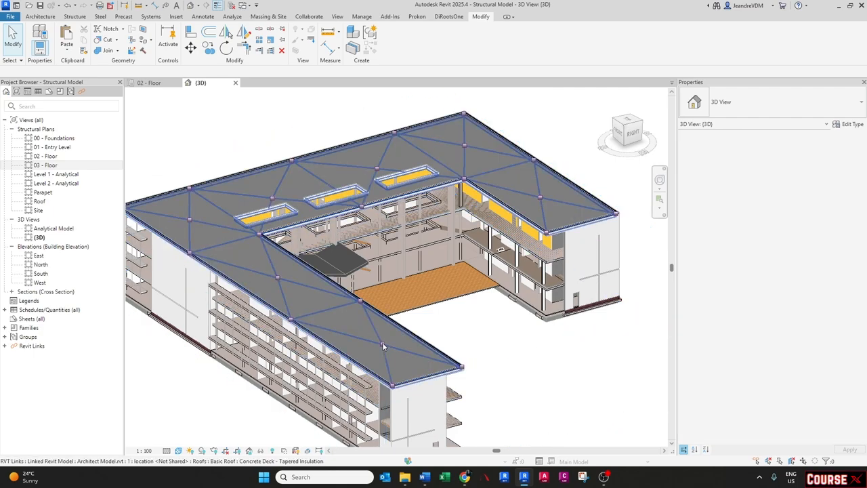
pyautogui.moveTo(410, 346)
pyautogui.keyDown('shift'); pyautogui.mouseDown(button='middle')
pyautogui.moveTo(361, 312)
pyautogui.moveTo(297, 312)
pyautogui.moveTo(361, 341)
pyautogui.moveTo(415, 342)
pyautogui.mouseUp(button='middle'); pyautogui.keyUp('shift')
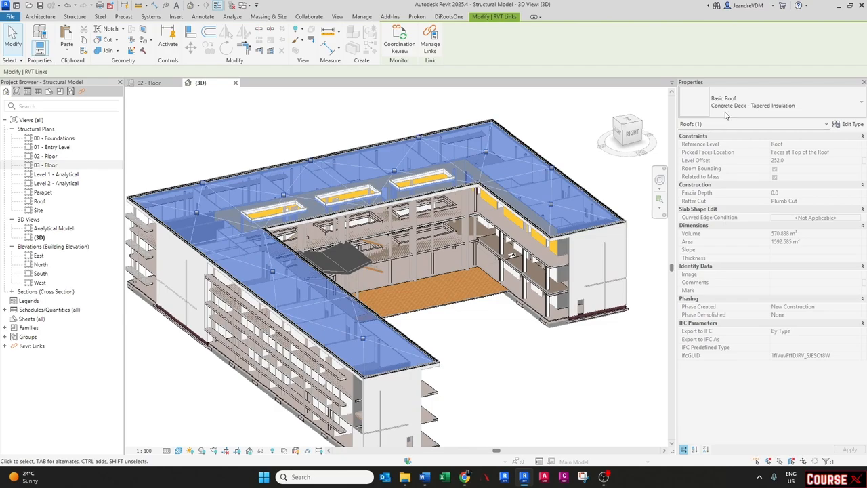
pyautogui.keyDown('shift'); pyautogui.moveTo(372, 305); pyautogui.dragTo(379, 326, button='middle'); pyautogui.keyUp('shift')
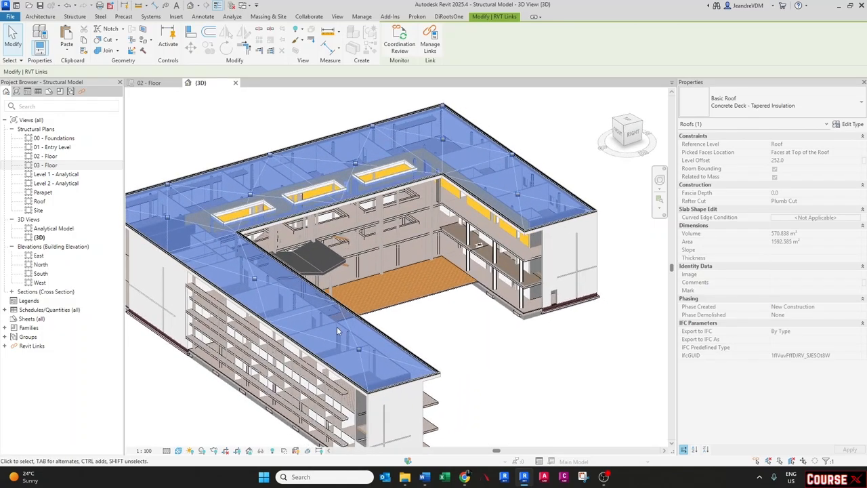
pyautogui.press('Escape')
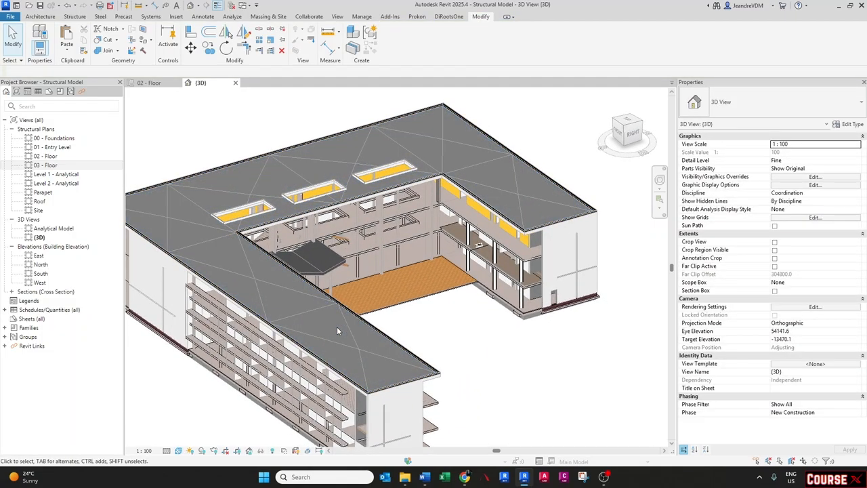
# - Copy the level 03 - Floor slab with its opening beams and paste them aligned to the Roof level
pyautogui.click(431, 402)
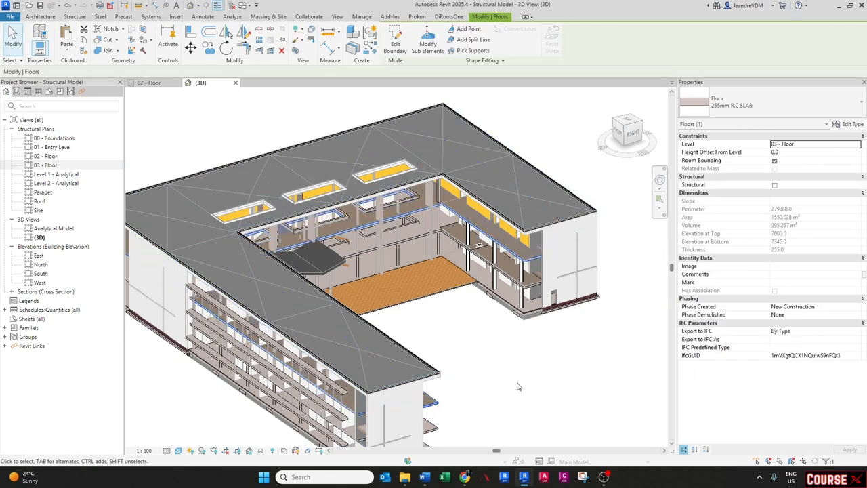
pyautogui.keyDown('shift'); pyautogui.moveTo(511, 382); pyautogui.dragTo(449, 337, button='middle'); pyautogui.keyUp('shift')
pyautogui.scroll(5, 427, 234)
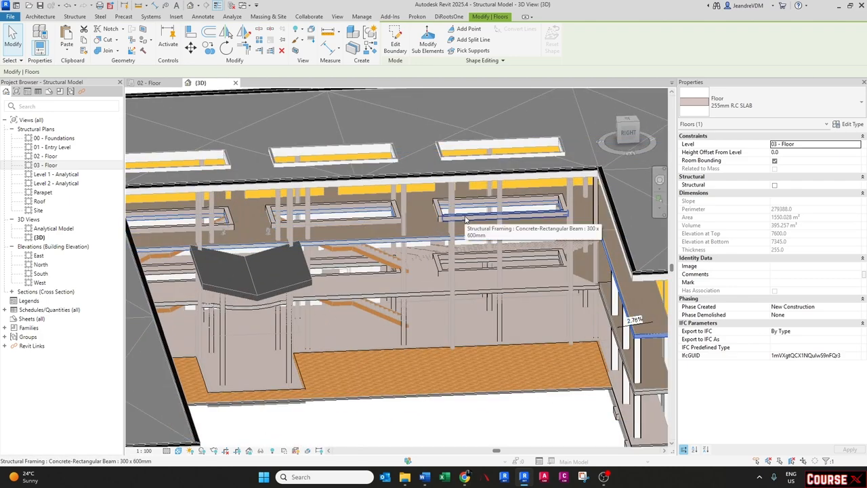
pyautogui.press('Tab')
pyautogui.keyDown('ctrl'); pyautogui.click(465, 218); pyautogui.keyUp('ctrl')
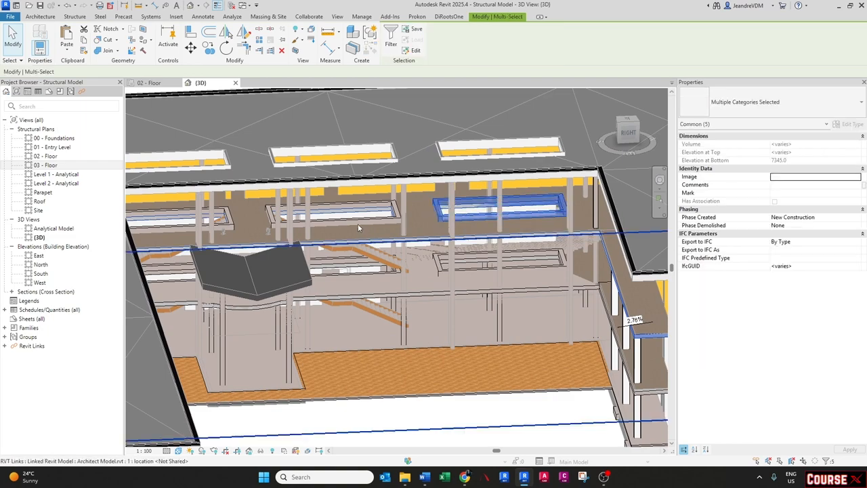
pyautogui.press('Tab')
pyautogui.keyDown('ctrl'); pyautogui.click(353, 220); pyautogui.keyUp('ctrl')
pyautogui.keyDown('shift'); pyautogui.moveTo(288, 233); pyautogui.dragTo(417, 257, button='middle'); pyautogui.keyUp('shift')
pyautogui.keyDown('ctrl'); pyautogui.click(239, 205); pyautogui.keyUp('ctrl')
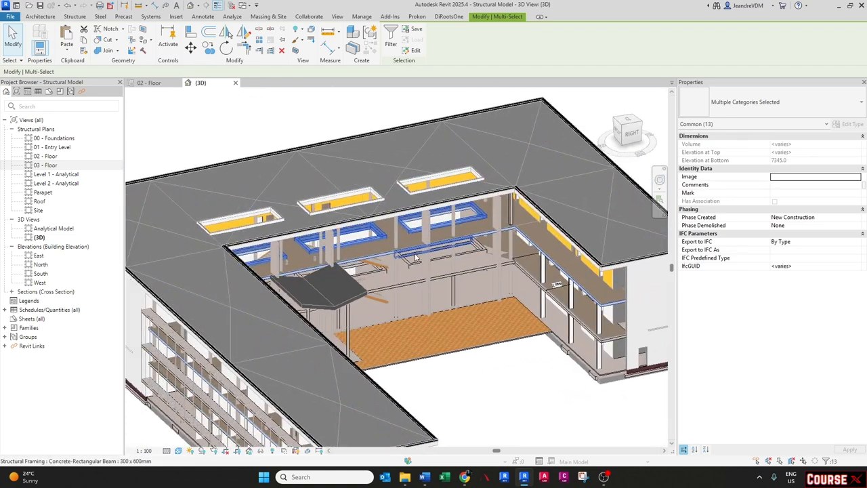
pyautogui.click(84, 40)
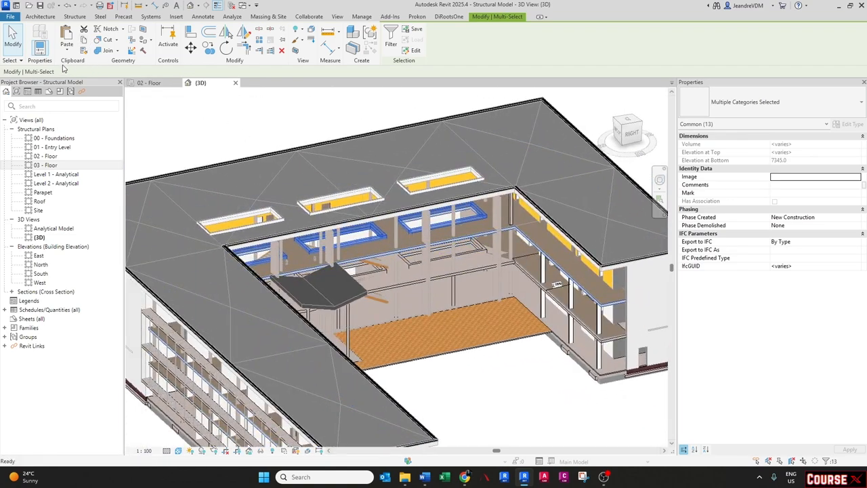
pyautogui.click(66, 49)
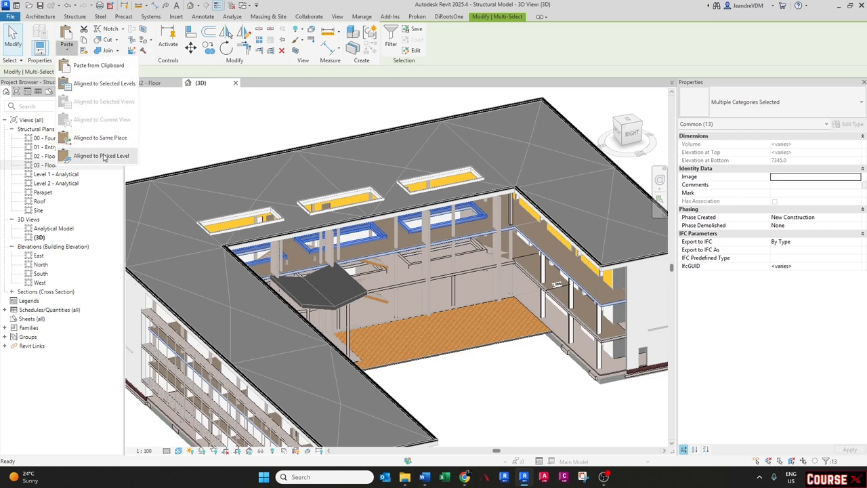
pyautogui.click(105, 84)
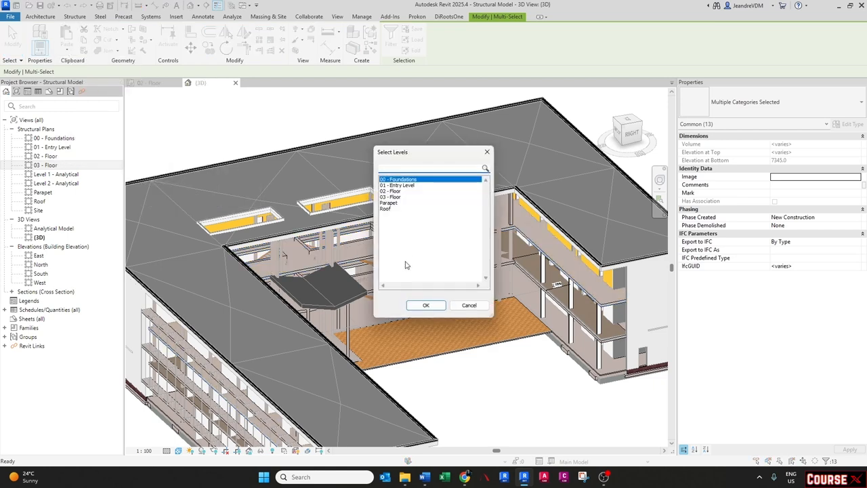
pyautogui.click(397, 204)
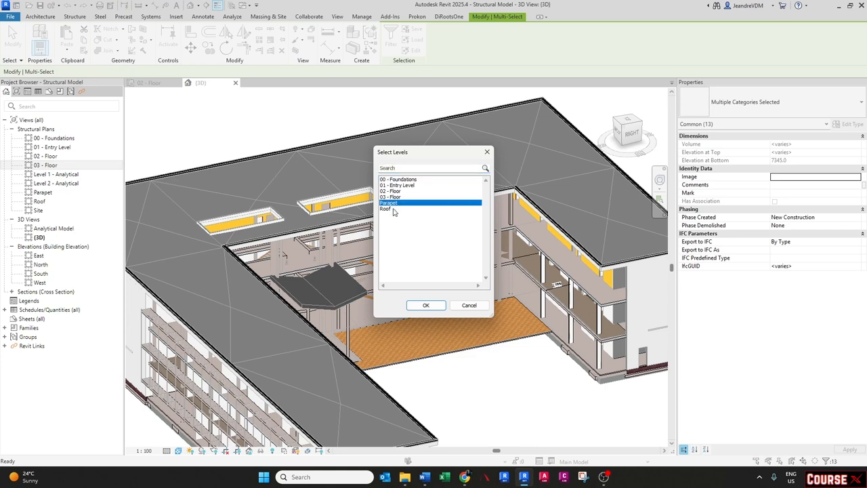
pyautogui.click(392, 210)
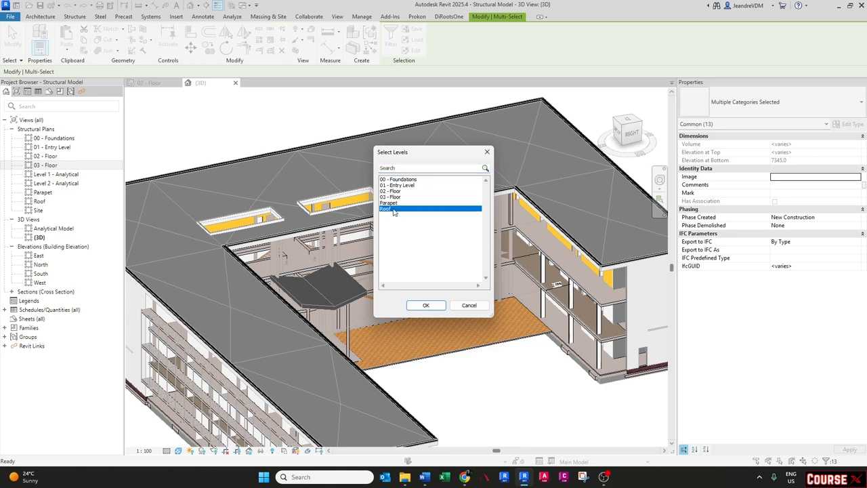
pyautogui.click(427, 305)
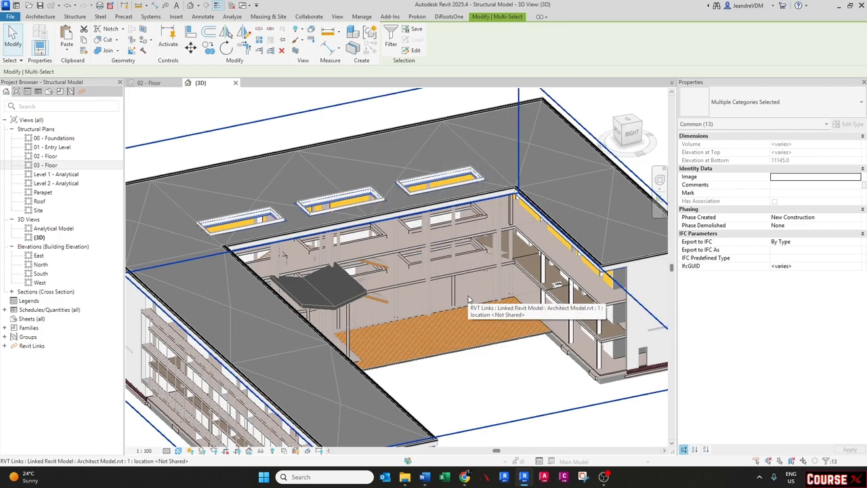
pyautogui.keyDown('shift'); pyautogui.moveTo(467, 298); pyautogui.dragTo(398, 313, button='middle'); pyautogui.keyUp('shift')
pyautogui.press('Escape')
# - Hide the linked Architect Model.rvt in the 3D view
pyautogui.scroll(-2, 406, 312)
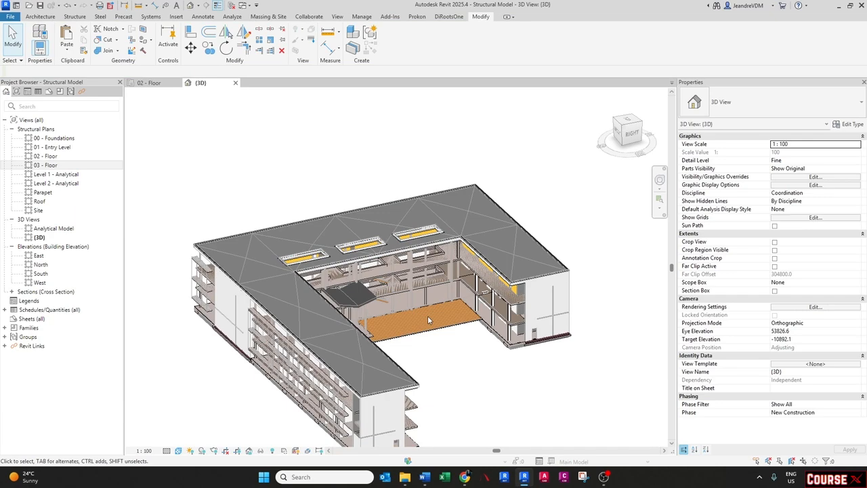
pyautogui.press('v')
pyautogui.press('v')
pyautogui.click(545, 125)
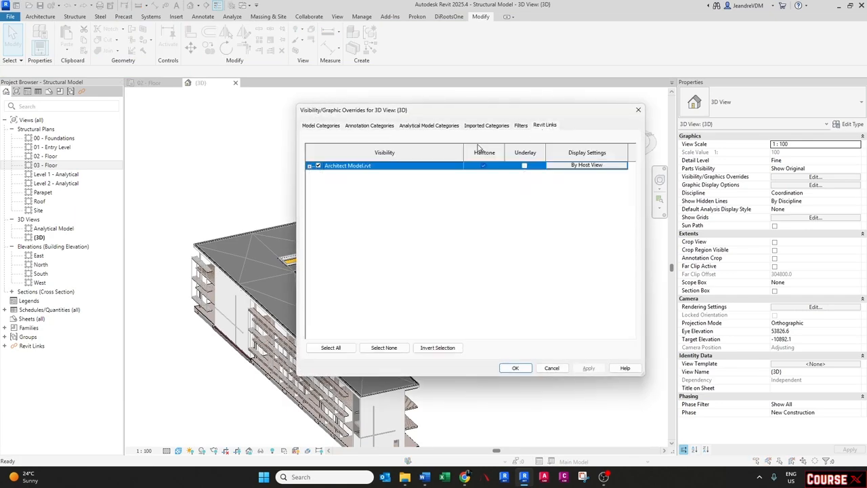
pyautogui.click(319, 166)
pyautogui.click(515, 368)
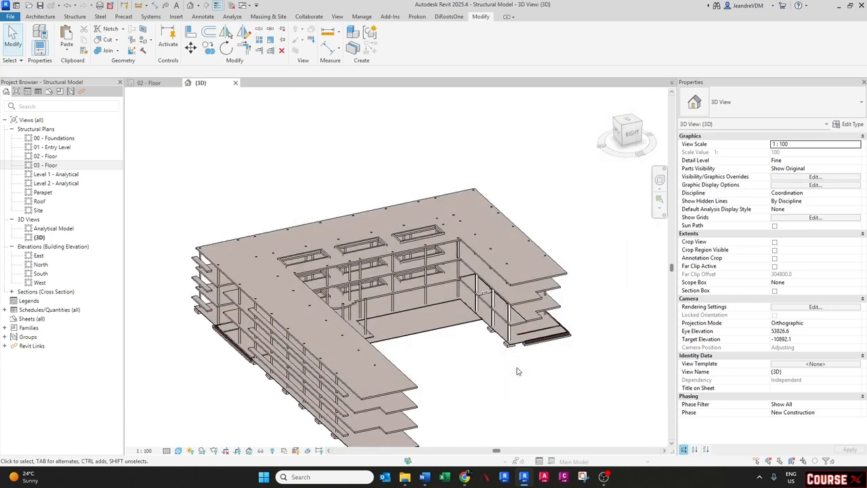
# - Select the pasted roof slab to check its level
pyautogui.keyDown('shift'); pyautogui.moveTo(419, 350); pyautogui.dragTo(393, 332, button='middle'); pyautogui.keyUp('shift')
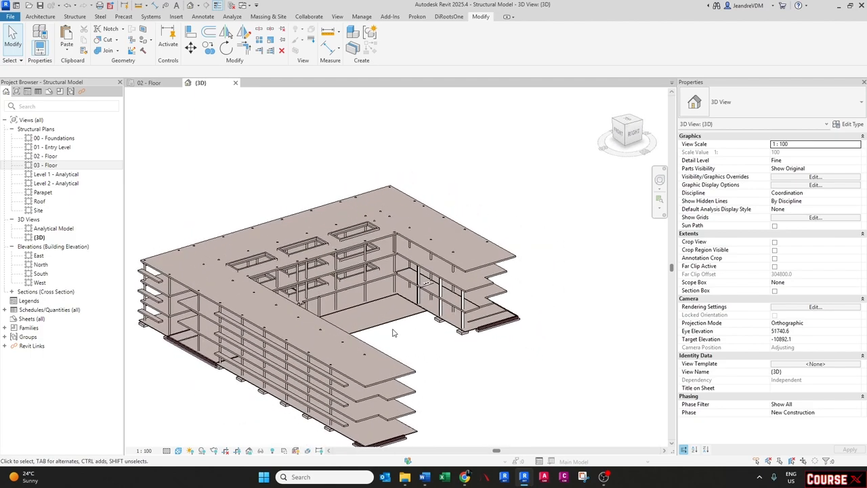
pyautogui.click(405, 363)
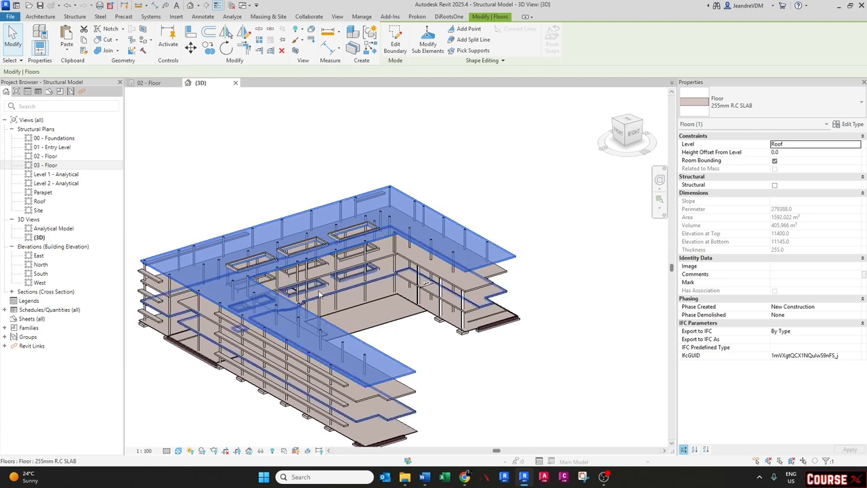
pyautogui.press('Escape')
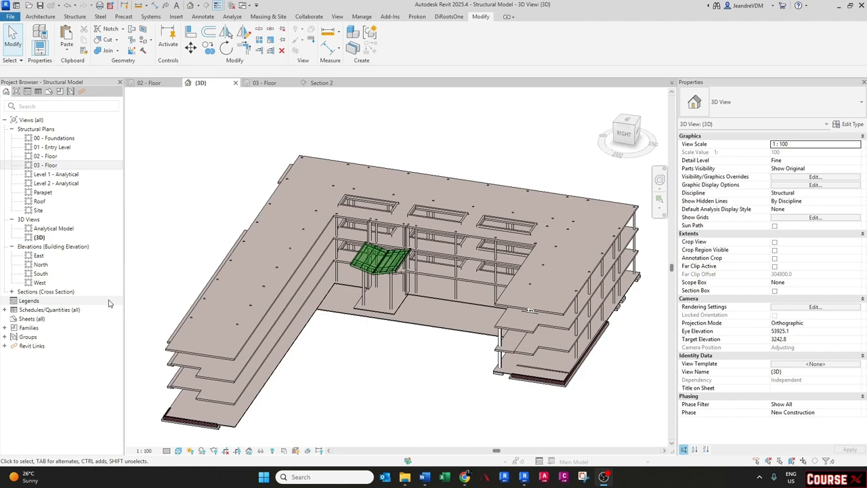
pyautogui.scroll(-3, 325, 284)
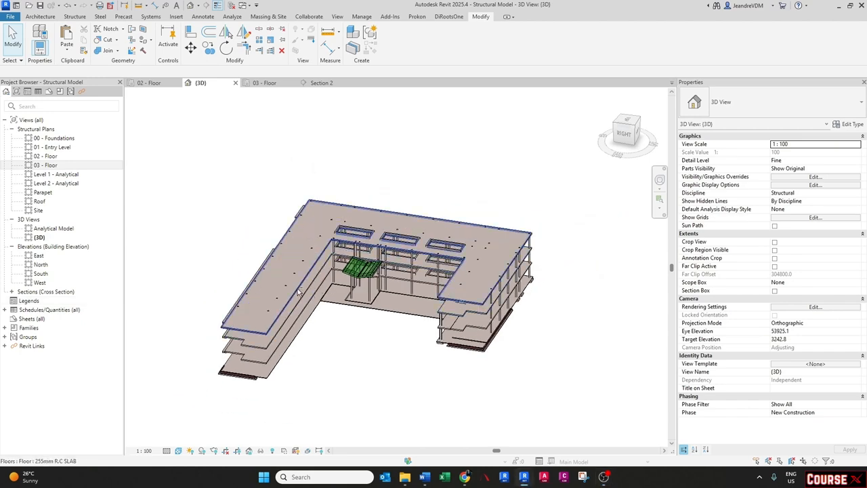
pyautogui.keyDown('shift'); pyautogui.moveTo(291, 295); pyautogui.dragTo(352, 314, button='middle'); pyautogui.keyUp('shift')
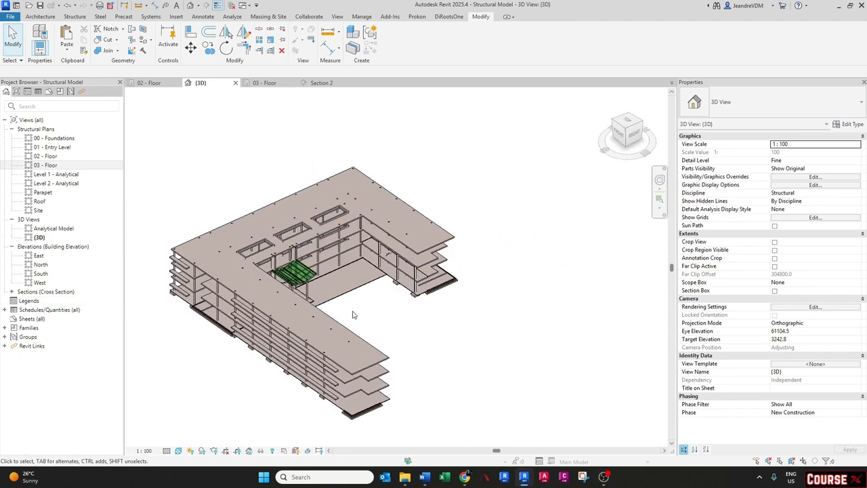
# - Create a new sheet using the A1 metric title block
pyautogui.click(32, 320)
pyautogui.rightClick(34, 321)
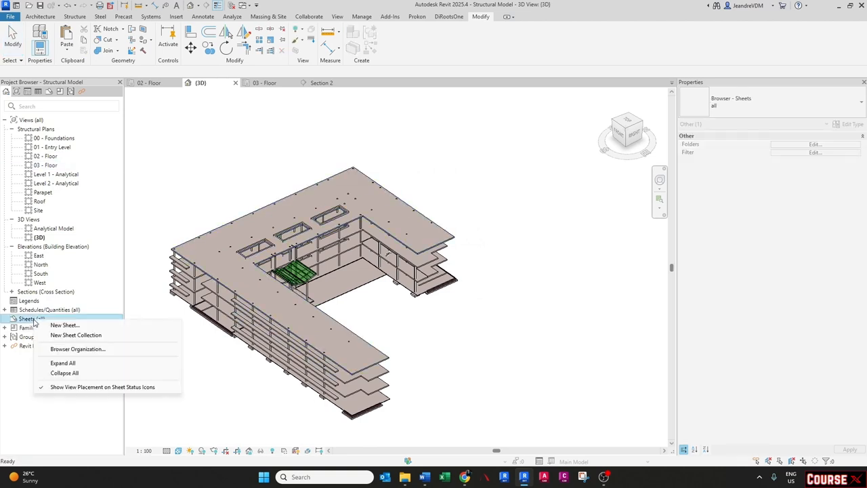
pyautogui.click(62, 325)
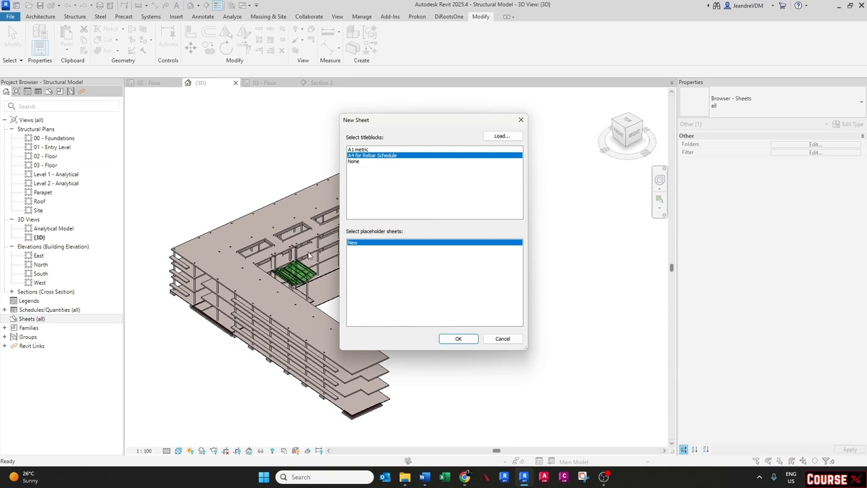
pyautogui.click(359, 150)
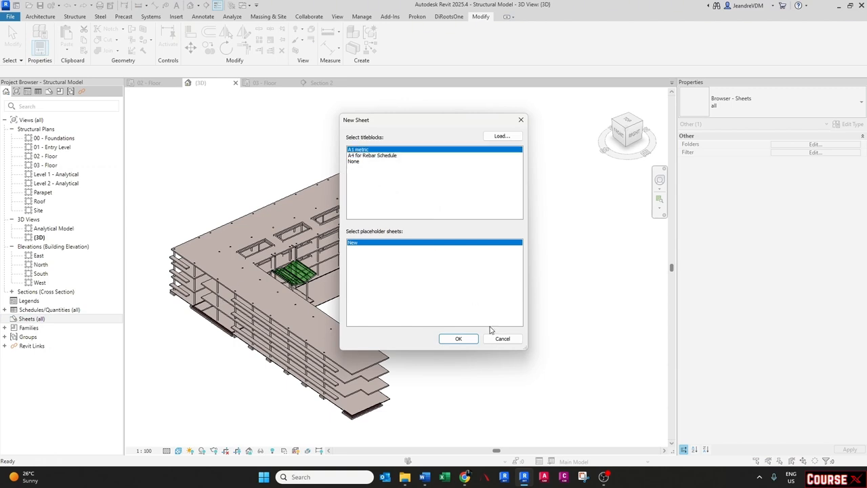
pyautogui.click(458, 342)
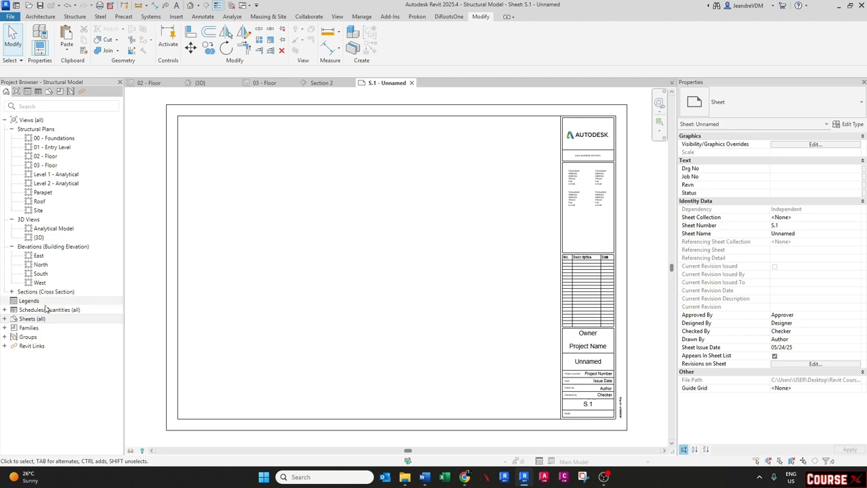
# - Rename sheet S.1 as FOUNDATION LAYOUT
pyautogui.doubleClick(32, 318)
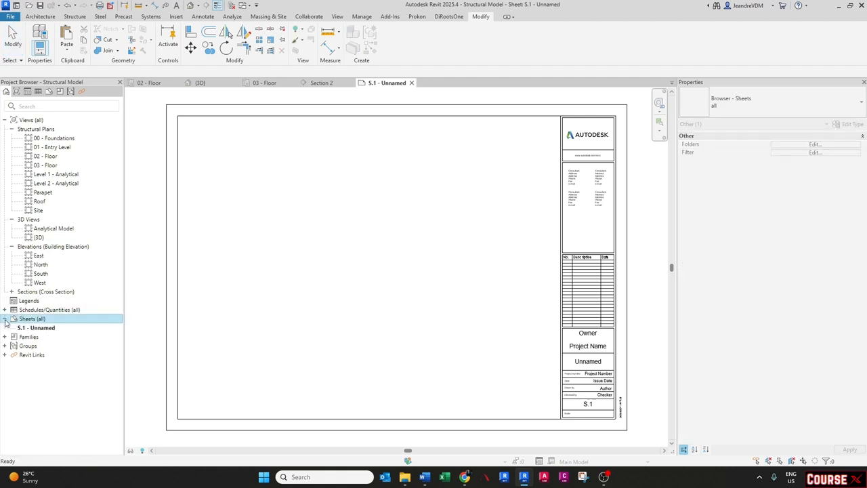
pyautogui.click(39, 328)
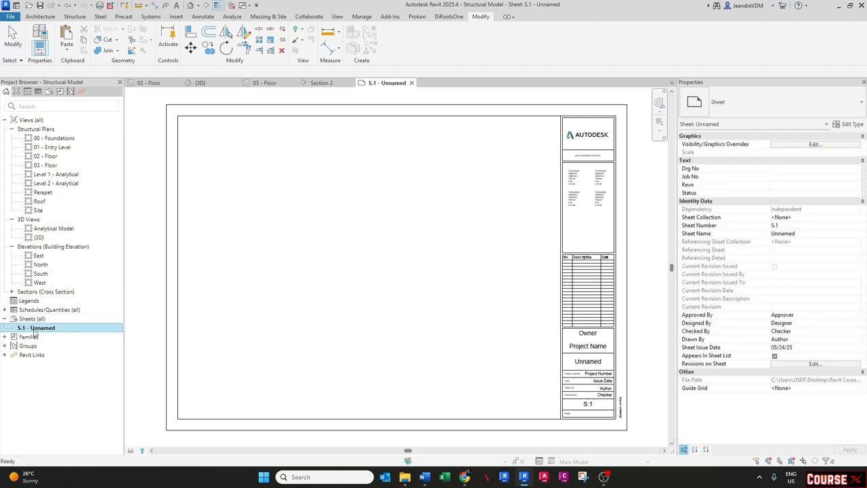
pyautogui.rightClick(34, 332)
pyautogui.click(81, 247)
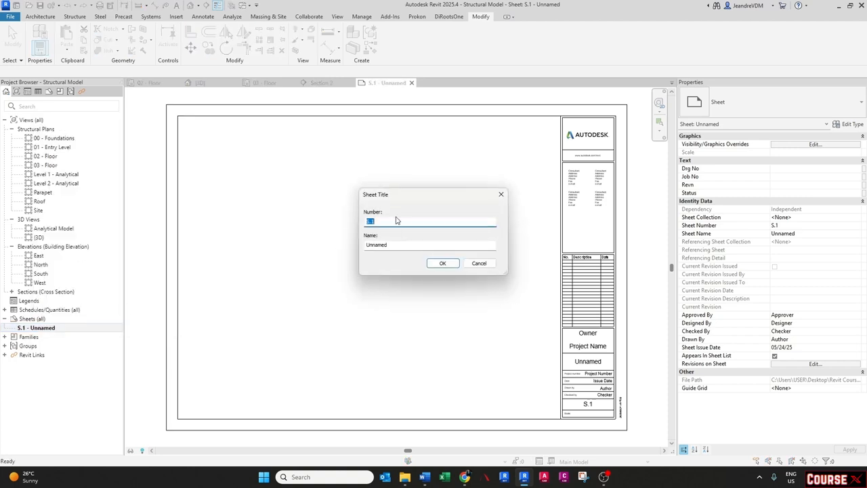
pyautogui.moveTo(392, 245); pyautogui.dragTo(366, 246)
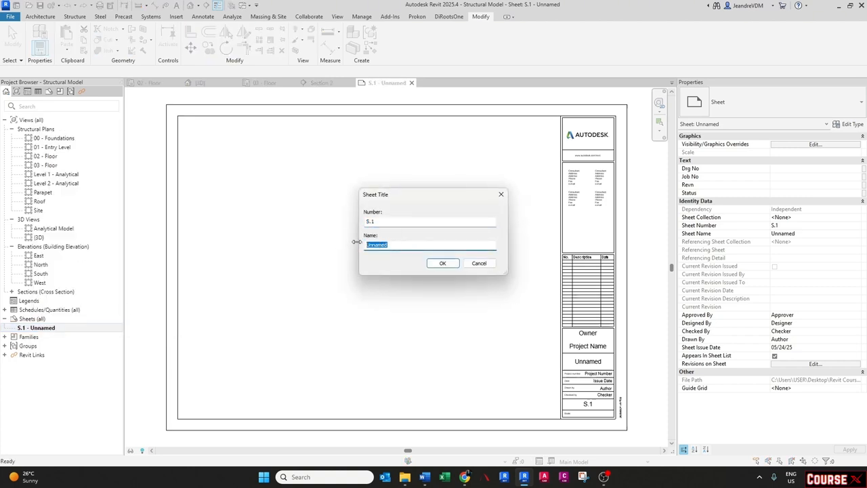
pyautogui.press('capslock')
pyautogui.write('FOUNDATION L')
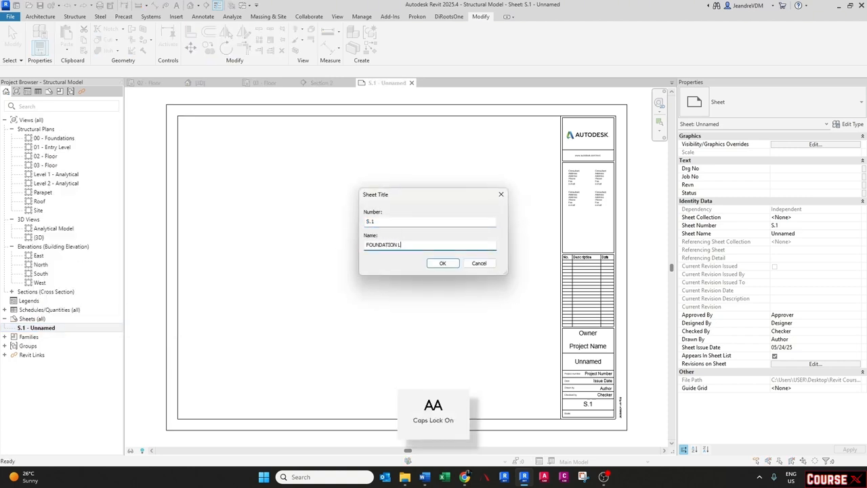
pyautogui.write('OAOUT')
pyautogui.press('Return')
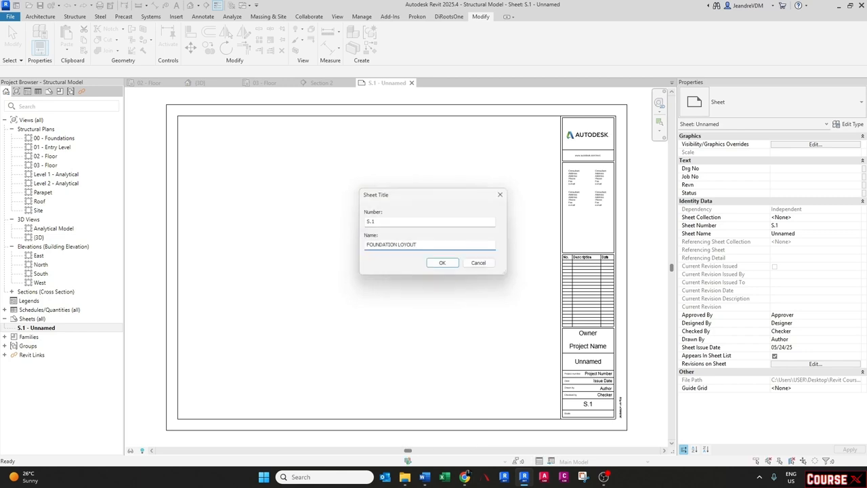
pyautogui.click(72, 329)
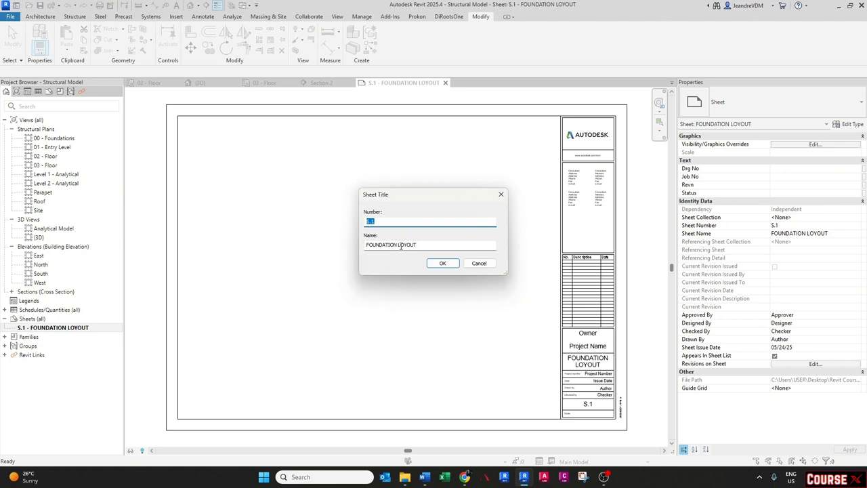
pyautogui.doubleClick(398, 246)
pyautogui.write('LAYOUT')
pyautogui.press('Return')
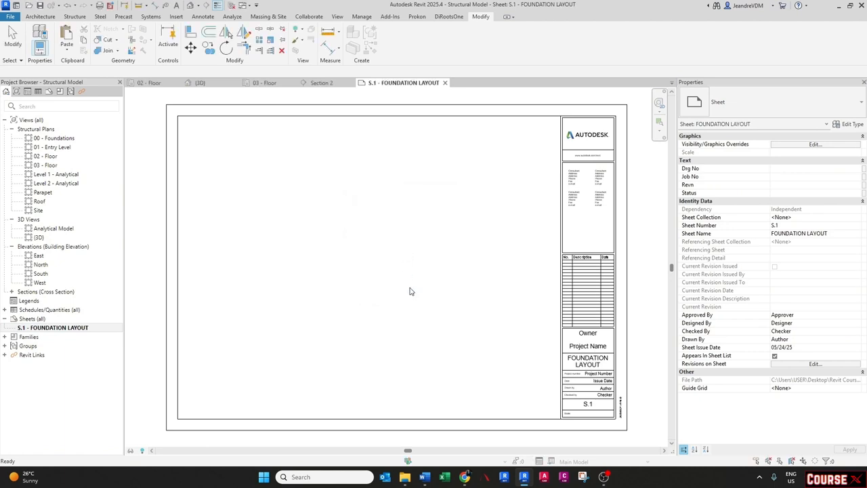
# - Open the 00 - Foundations structural plan and set its detail level to Fine
pyautogui.doubleClick(68, 139)
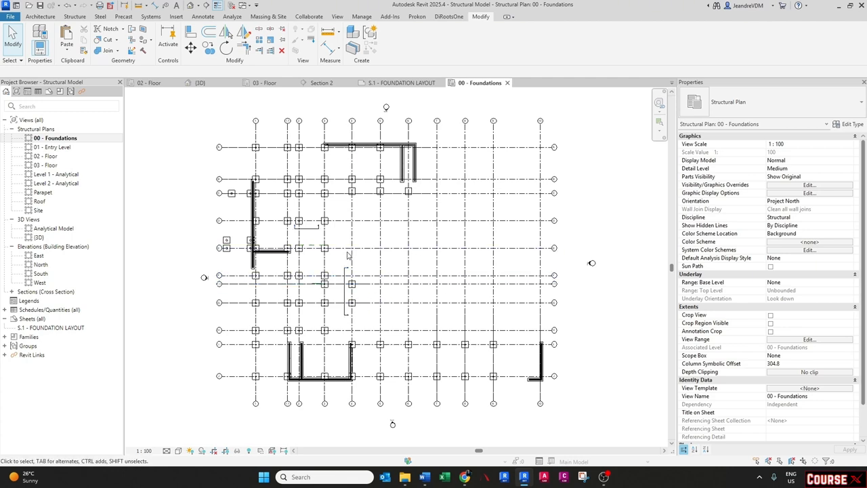
pyautogui.click(178, 450)
pyautogui.click(180, 438)
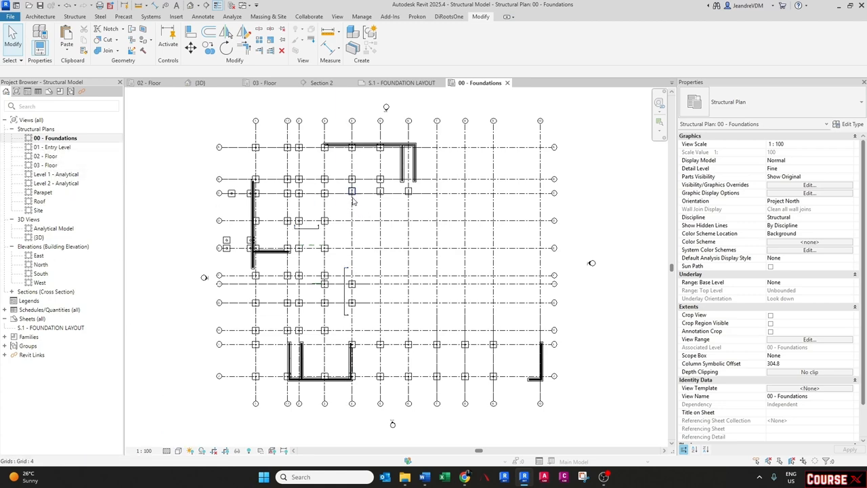
pyautogui.scroll(2, 352, 201)
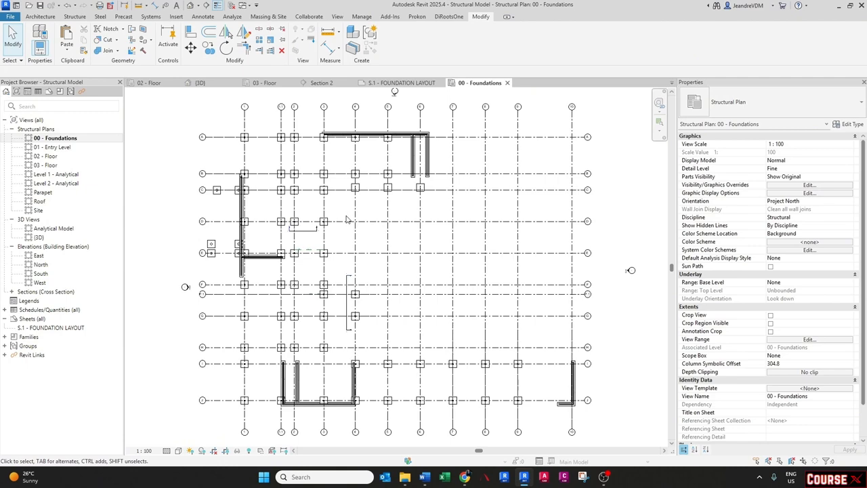
pyautogui.moveTo(346, 219); pyautogui.dragTo(346, 213, button='middle')
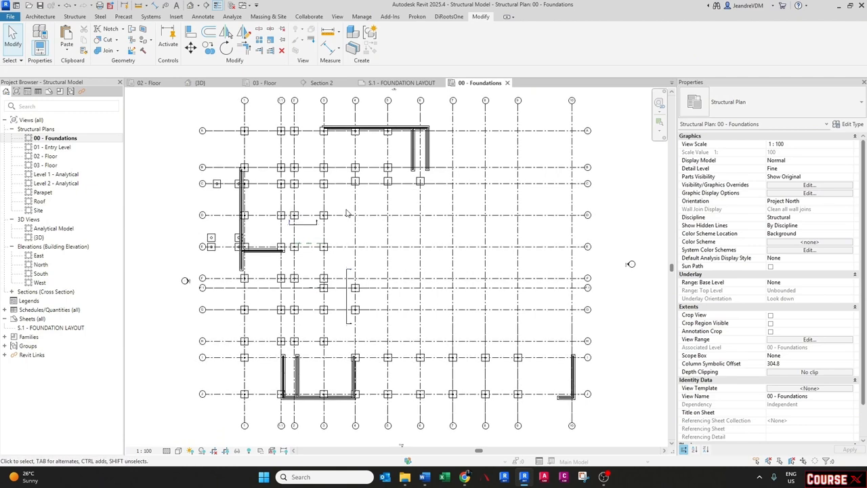
# - Start a new rule-based view filter for this plan's visibility overrides and name it Footing 1
pyautogui.press('v')
pyautogui.press('v')
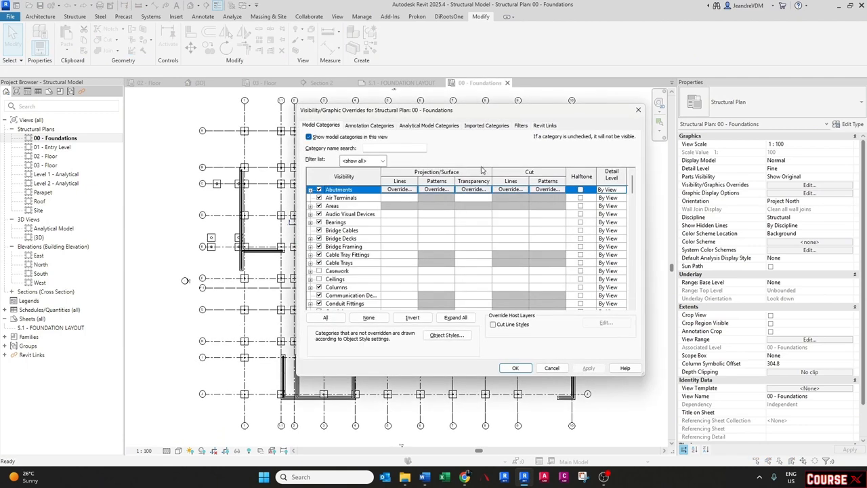
pyautogui.click(520, 126)
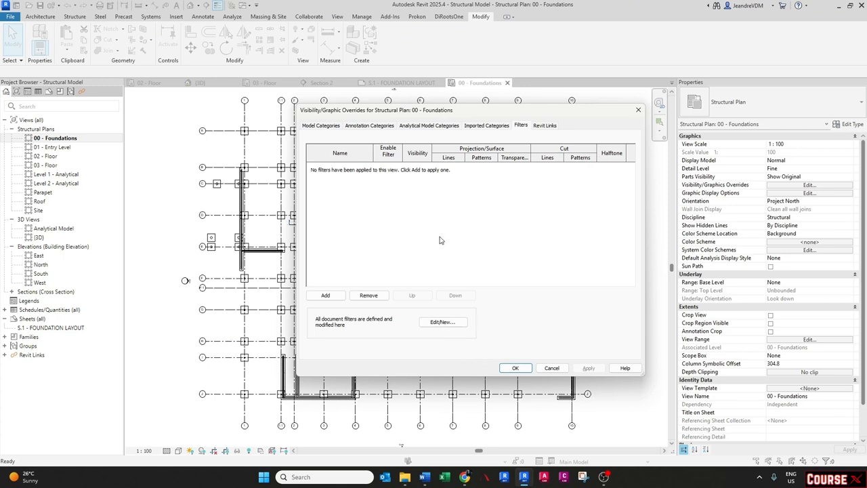
pyautogui.click(325, 295)
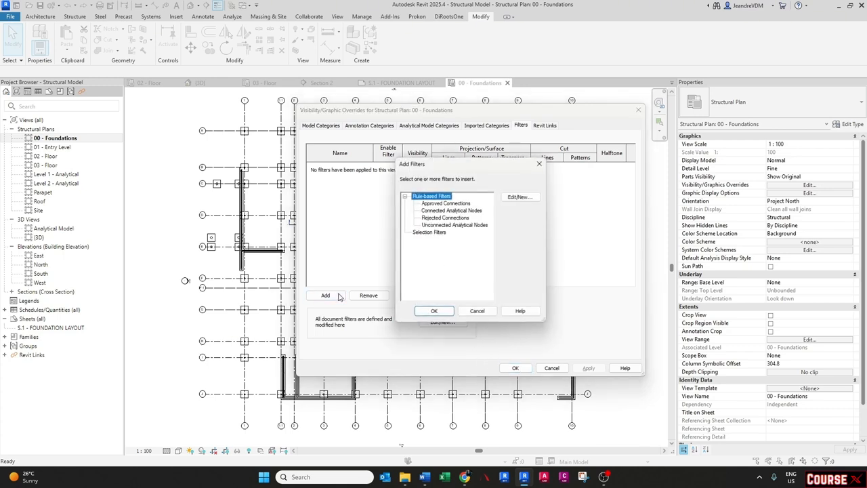
pyautogui.click(518, 197)
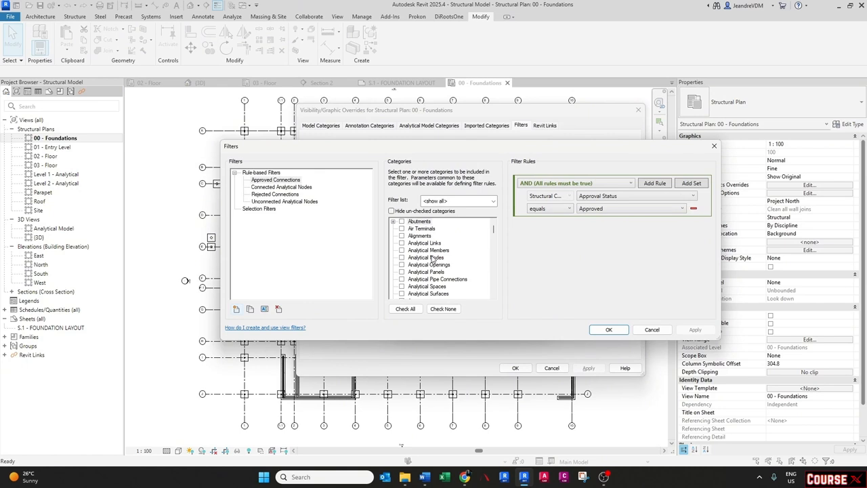
pyautogui.click(236, 310)
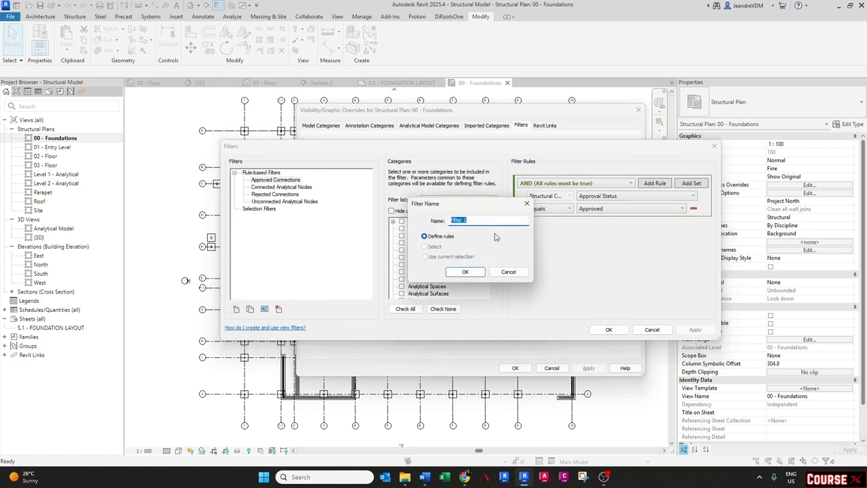
pyautogui.write('F')
pyautogui.press('capslock')
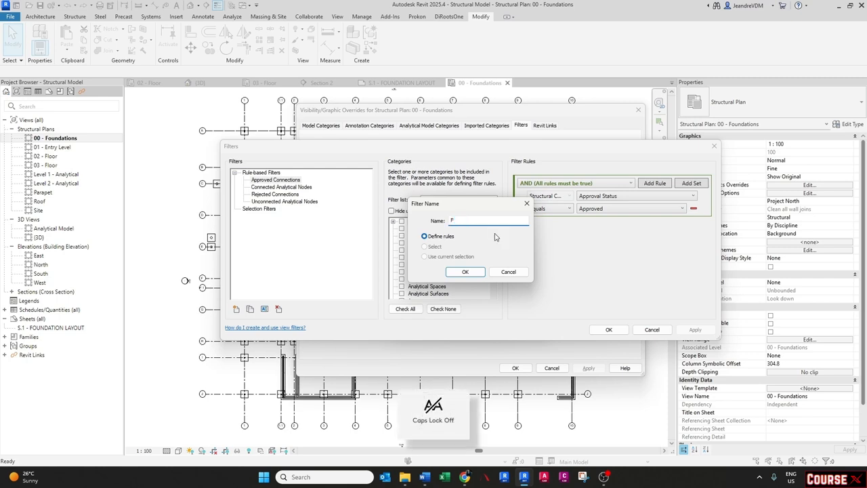
pyautogui.write('ooting 1')
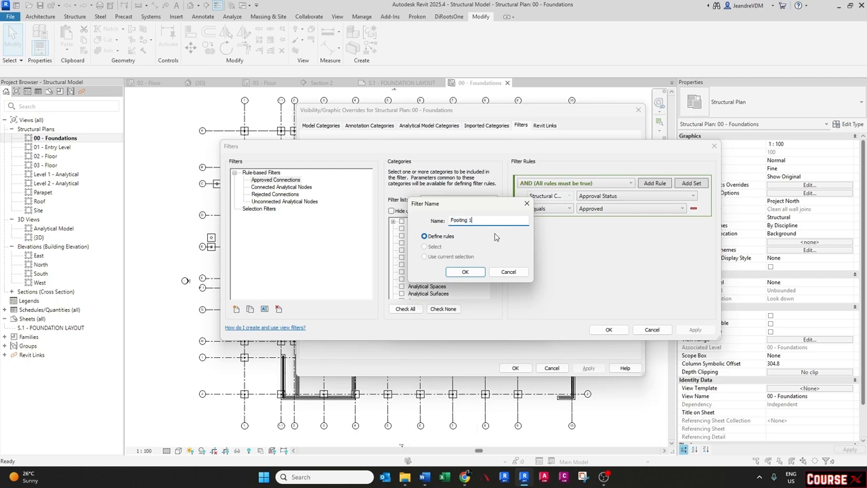
pyautogui.press('Return')
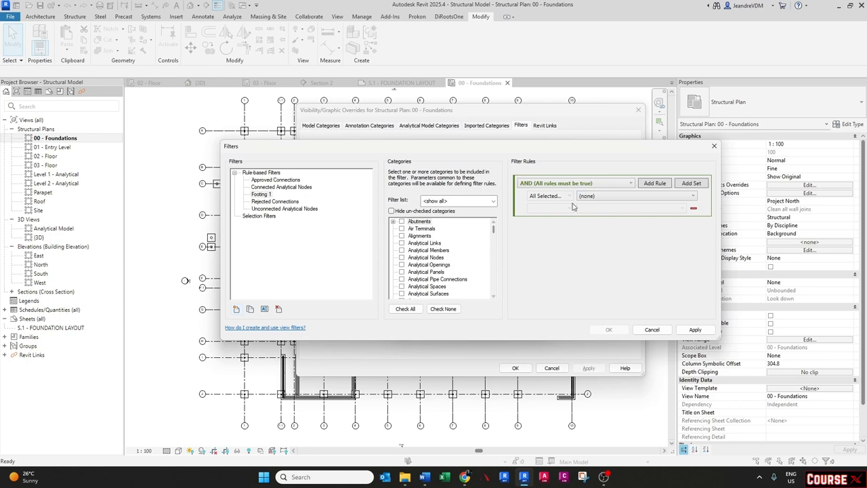
# - Assign the Structural Foundations category to the new filter
pyautogui.click(428, 261)
pyautogui.press('s')
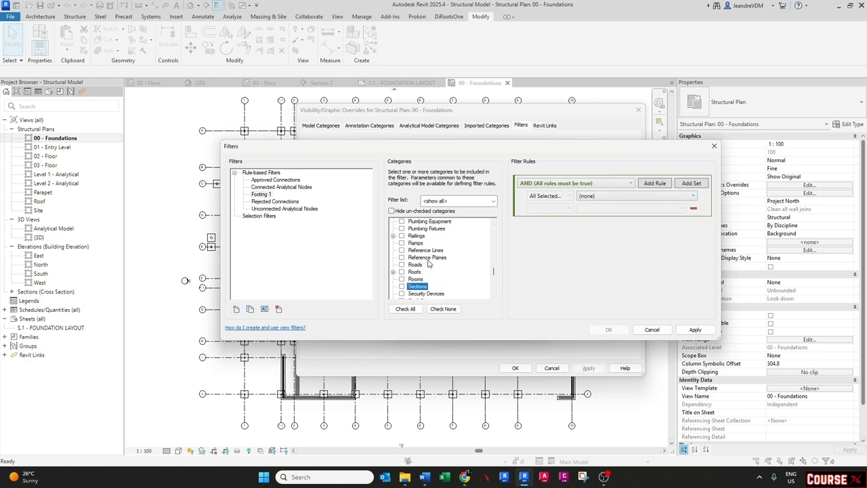
pyautogui.press('t')
pyautogui.scroll(-3, 429, 262)
pyautogui.click(404, 271)
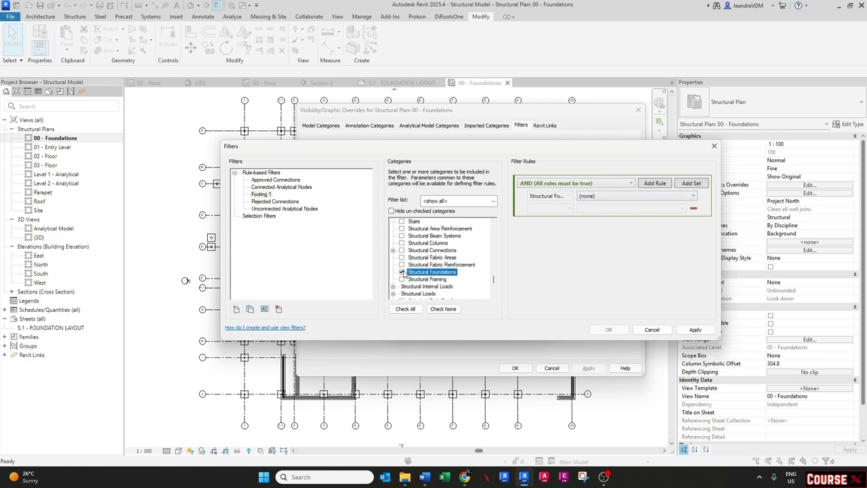
# - Add a filter rule where Type Name equals 1500 x 1500 x 400mm
pyautogui.click(605, 197)
pyautogui.scroll(-5, 606, 285)
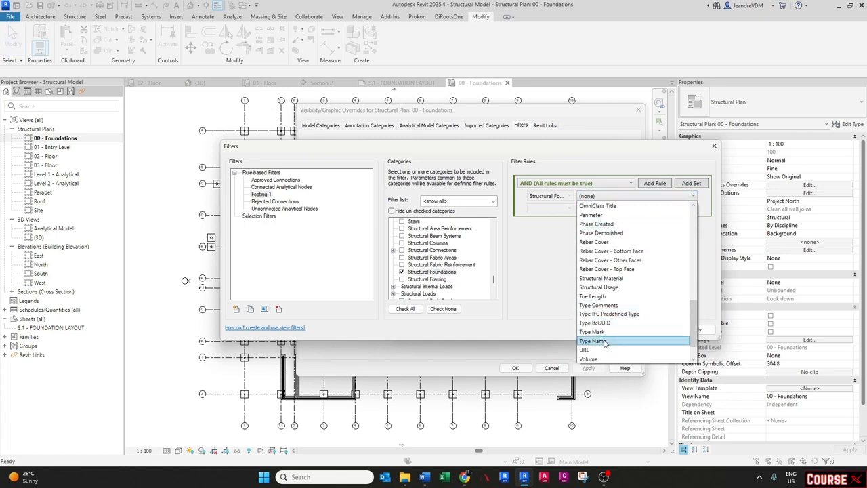
pyautogui.click(605, 340)
pyautogui.click(555, 208)
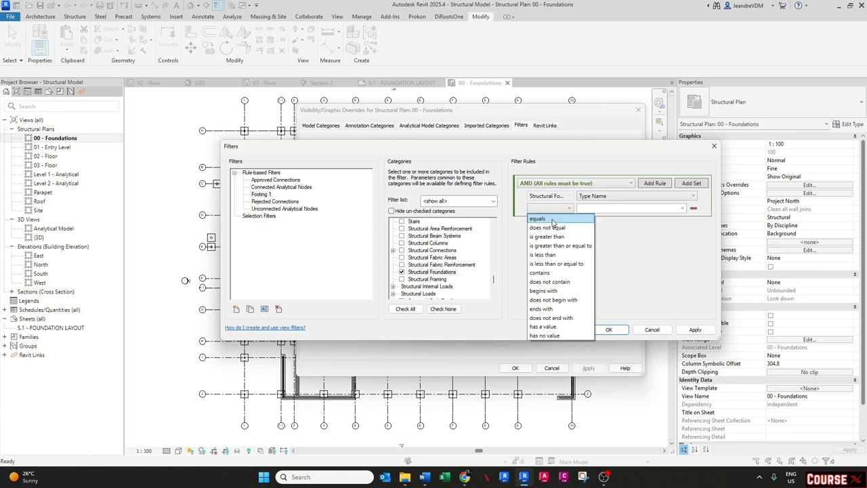
pyautogui.click(553, 219)
pyautogui.click(682, 208)
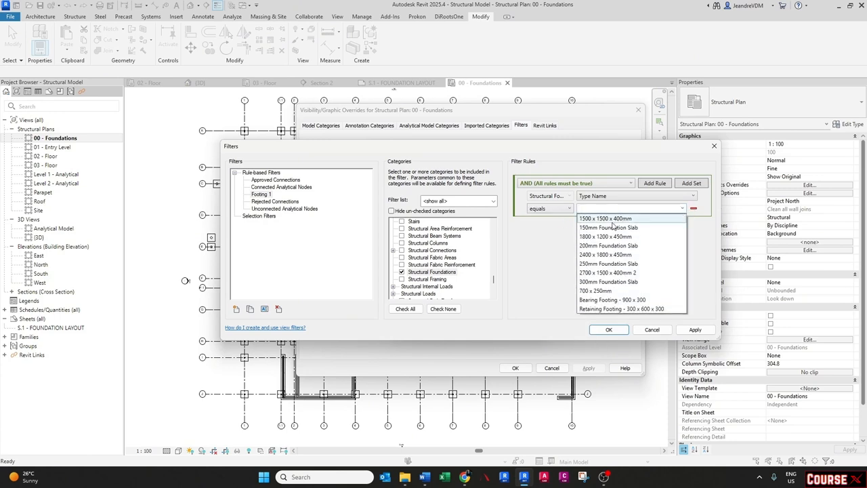
pyautogui.click(598, 219)
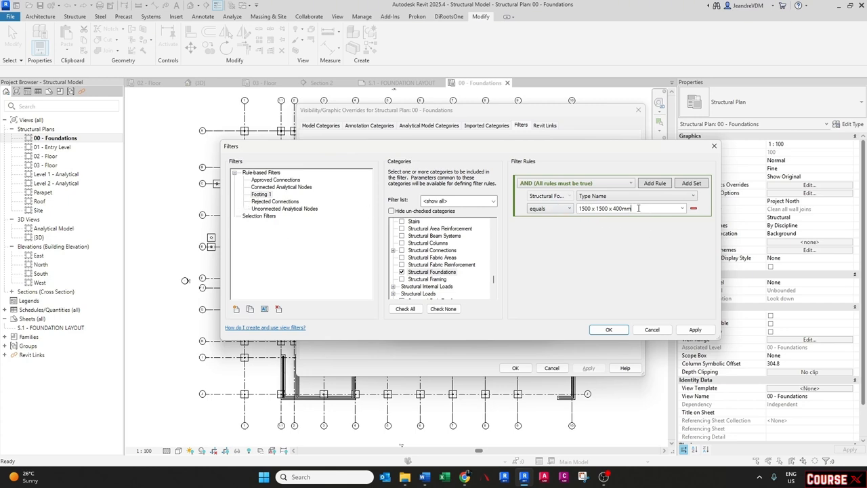
# - Rename the filter as 1500 x 1500 x 400mm and apply the filter changes
pyautogui.moveTo(638, 208); pyautogui.dragTo(567, 211)
pyautogui.hotkey('ctrl', 'c')
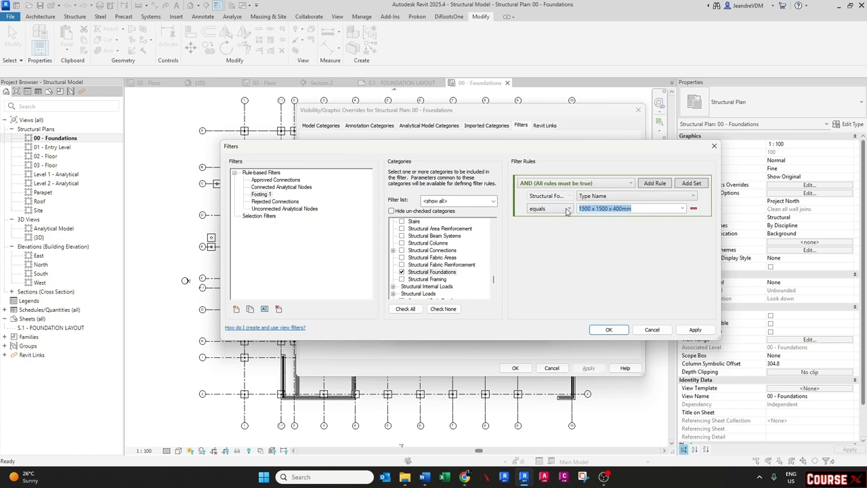
pyautogui.click(262, 195)
pyautogui.rightClick(262, 195)
pyautogui.click(291, 208)
pyautogui.hotkey('ctrl', 'v')
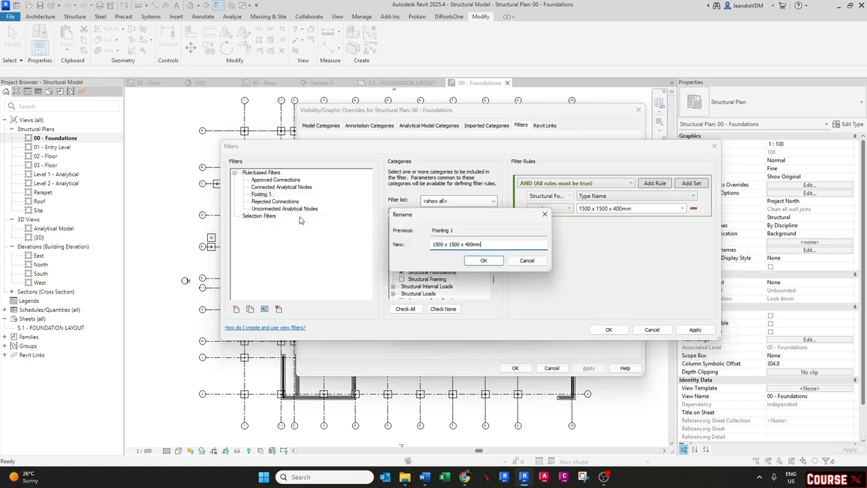
pyautogui.click(483, 261)
pyautogui.click(693, 330)
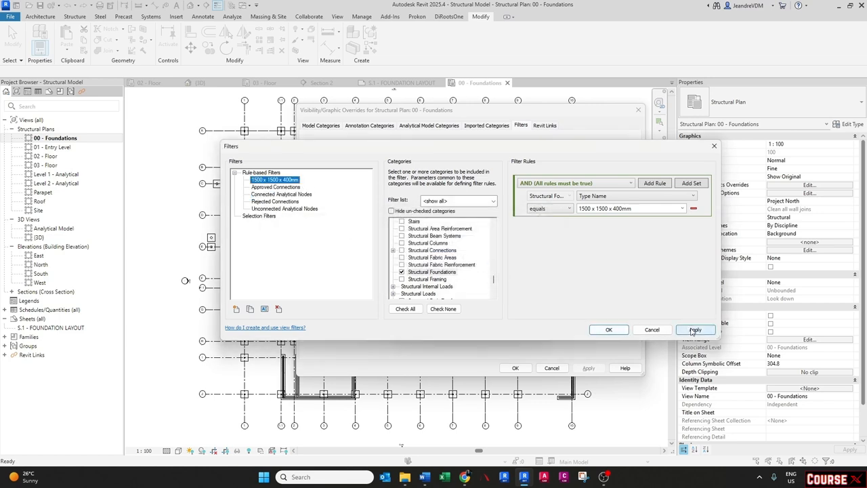
# - Duplicate the 1500 x 1500 x 400mm filter and set the copy's Type Name rule value to 700 x 250mm
pyautogui.click(277, 180)
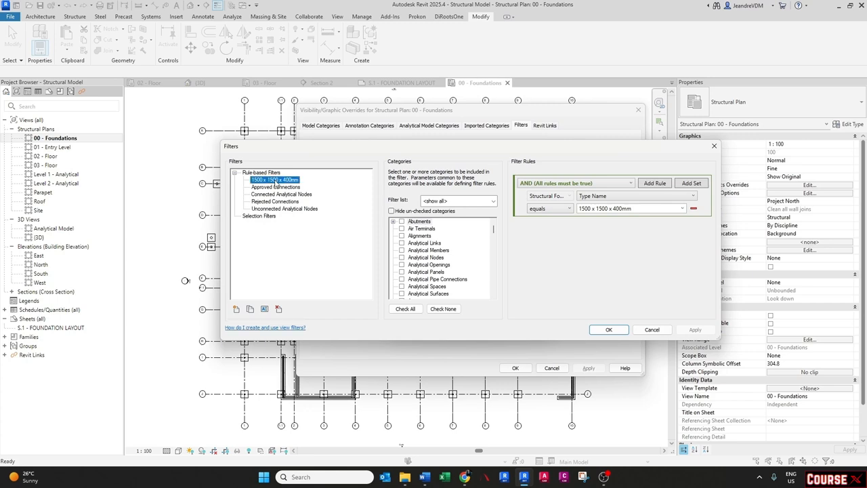
pyautogui.rightClick(276, 180)
pyautogui.click(304, 187)
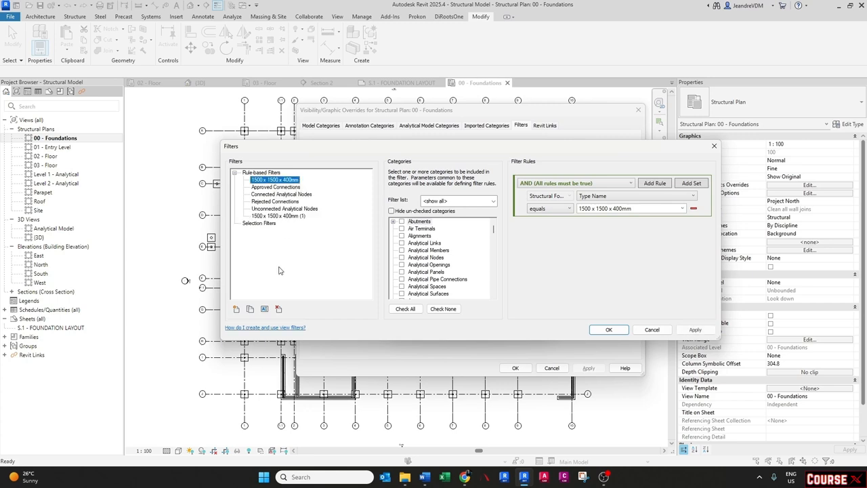
pyautogui.click(271, 216)
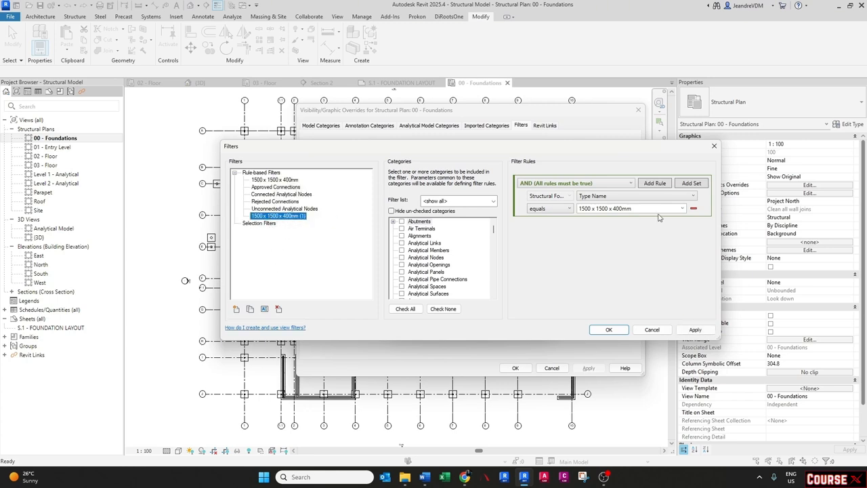
pyautogui.click(683, 209)
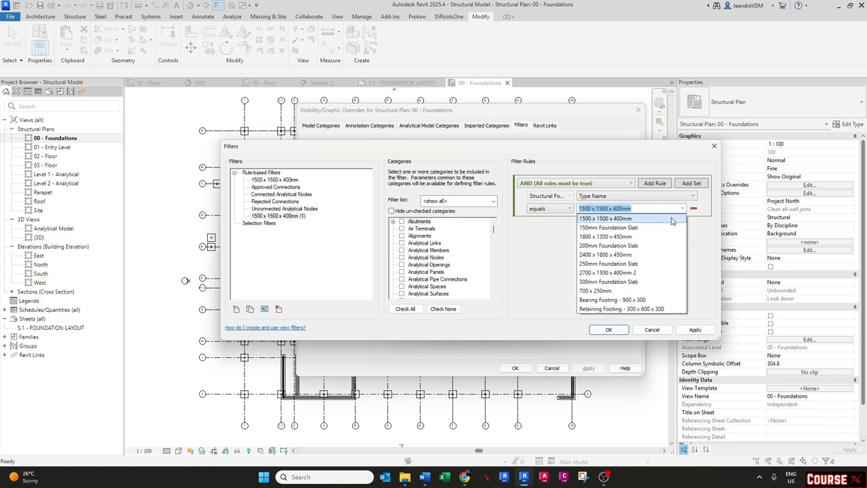
pyautogui.click(590, 291)
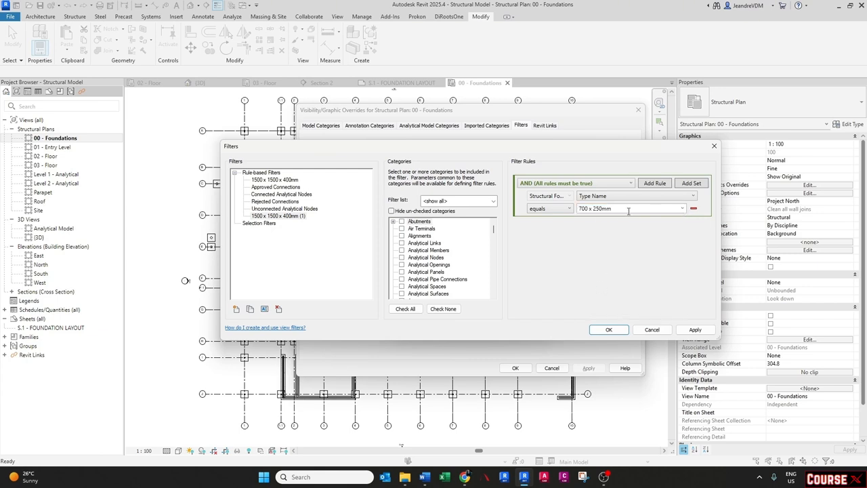
# - Rename the duplicated filter as 700 x 250mm, then apply and close the filter editor
pyautogui.moveTo(628, 211); pyautogui.dragTo(561, 211)
pyautogui.hotkey('ctrl', 'c')
pyautogui.rightClick(264, 217)
pyautogui.click(286, 233)
pyautogui.hotkey('ctrl', 'v')
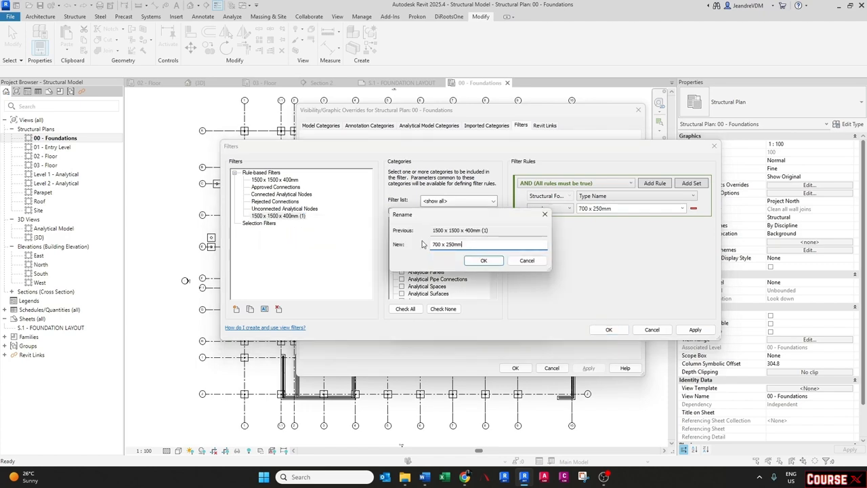
pyautogui.click(484, 261)
pyautogui.click(694, 330)
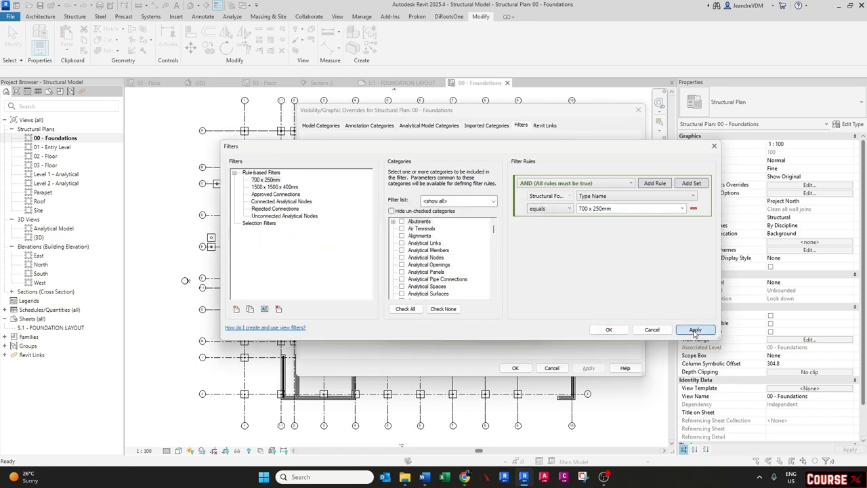
pyautogui.click(609, 329)
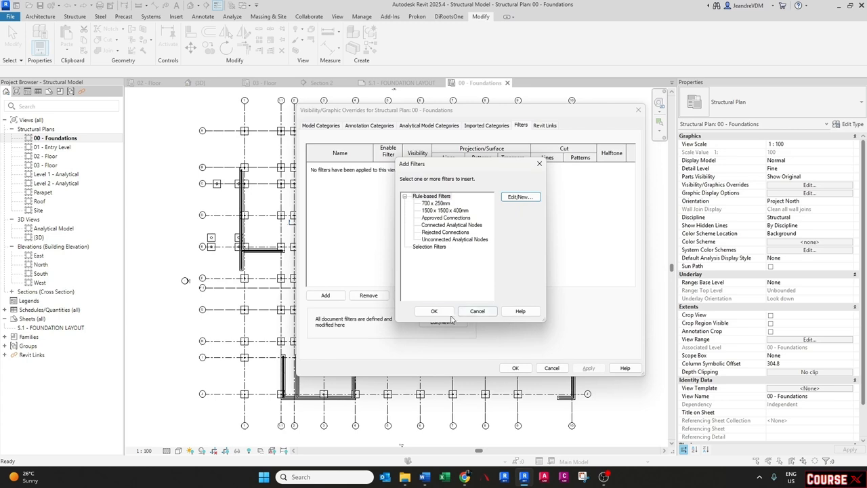
# - Add the 700 x 250mm and 1500 x 1500 x 400mm filters to the Foundations plan's overrides
pyautogui.click(435, 203)
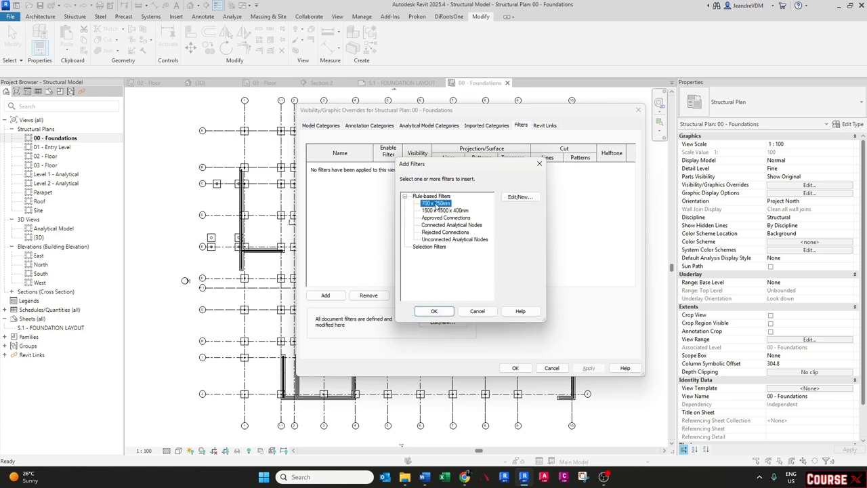
pyautogui.keyDown('ctrl'); pyautogui.click(434, 211); pyautogui.keyUp('ctrl')
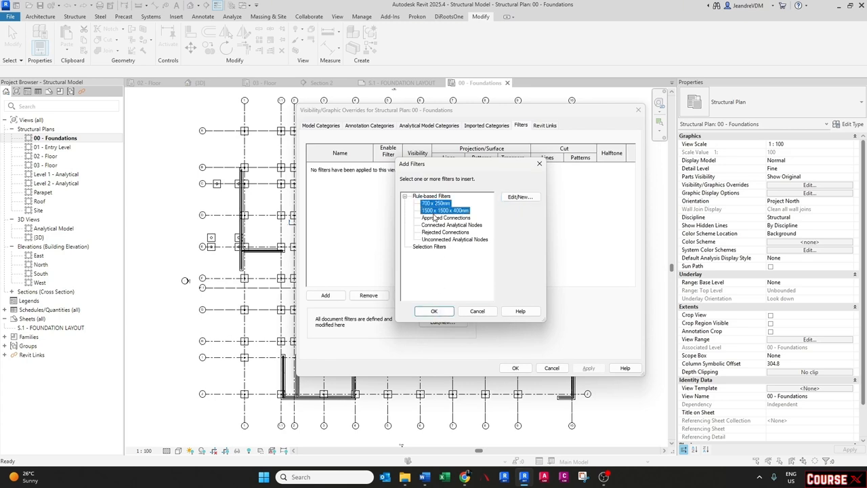
pyautogui.click(434, 310)
pyautogui.click(375, 218)
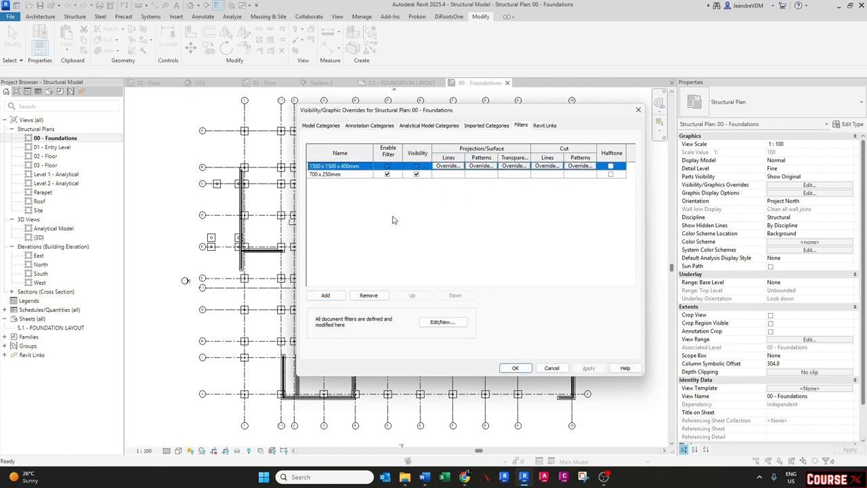
# - Set the 1500 x 1500 x 400mm filter's surface foreground pattern to Solid fill
pyautogui.click(479, 166)
pyautogui.click(465, 215)
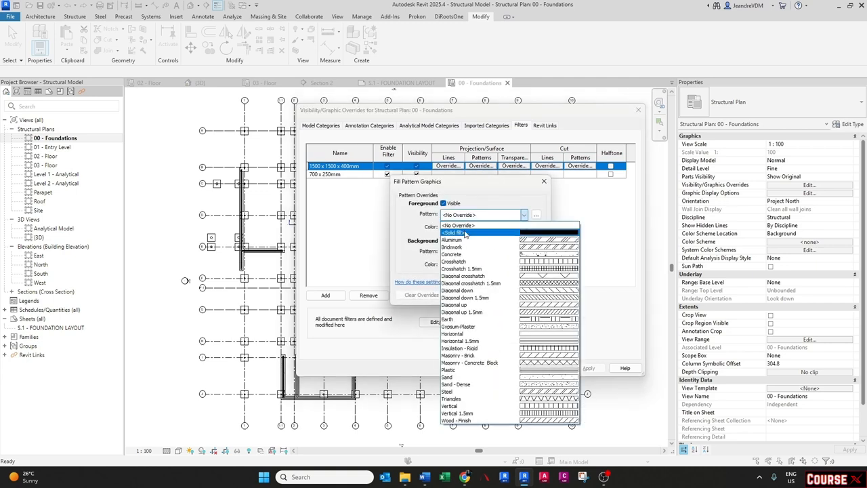
pyautogui.click(464, 233)
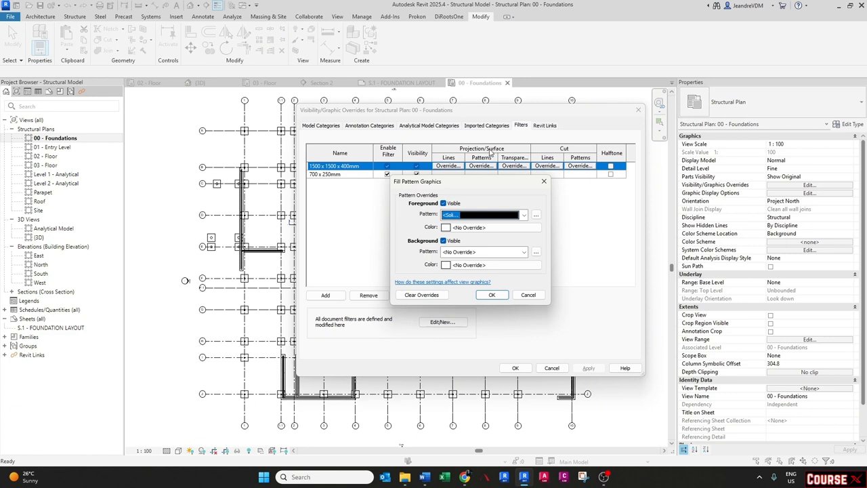
# - Set the foreground fill colour of the 1500 x 1500 x 400mm filter to cyan
pyautogui.click(472, 230)
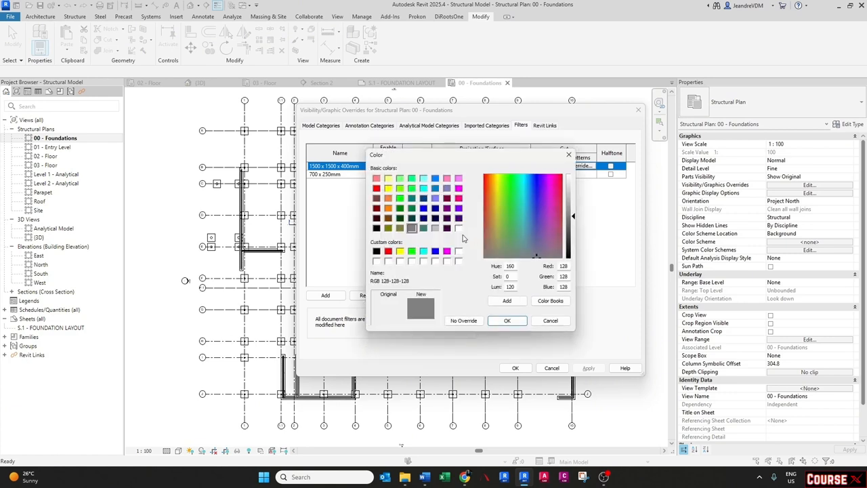
pyautogui.click(424, 251)
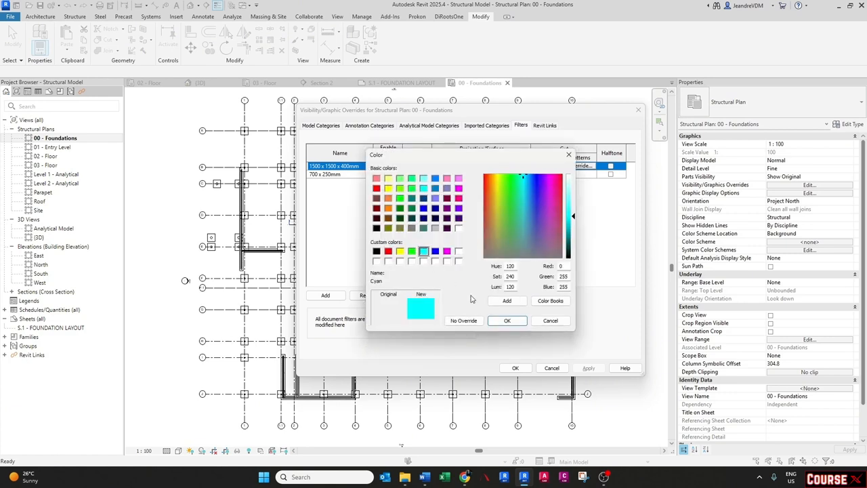
pyautogui.click(506, 321)
pyautogui.click(492, 296)
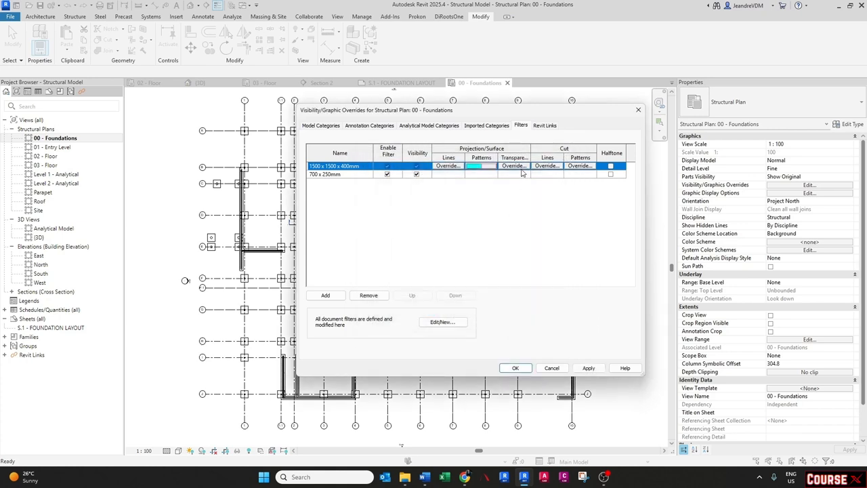
# - Set the surface transparency of the 1500 x 1500 x 400mm filter to 50
pyautogui.click(520, 166)
pyautogui.doubleClick(525, 241)
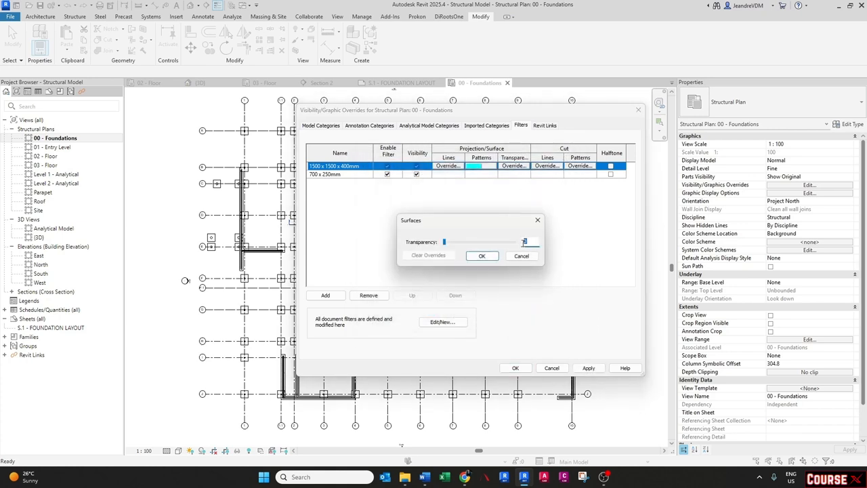
pyautogui.write('50')
pyautogui.click(481, 256)
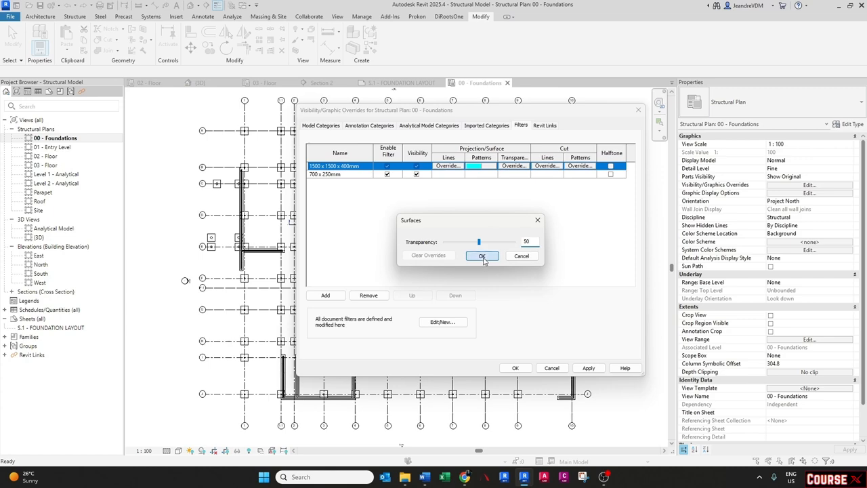
# - Give the 700 x 250mm filter a solid foreground fill pattern coloured orange
pyautogui.click(478, 175)
pyautogui.click(478, 174)
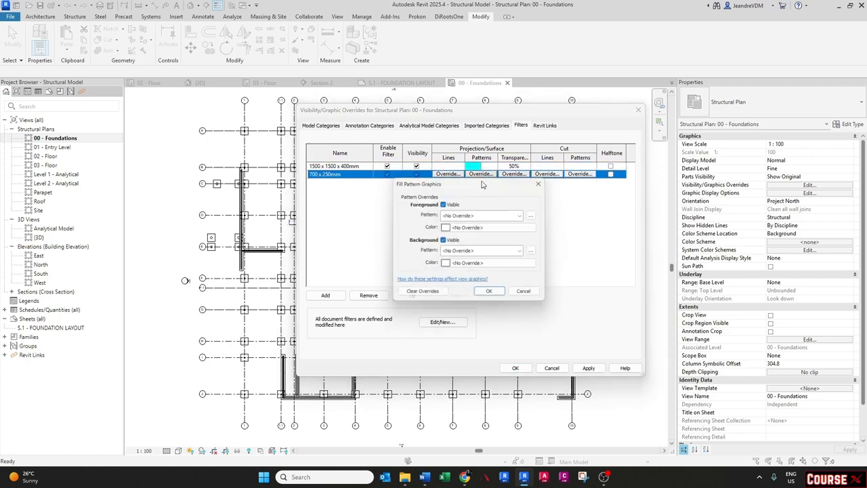
pyautogui.click(484, 215)
pyautogui.click(473, 228)
pyautogui.click(472, 228)
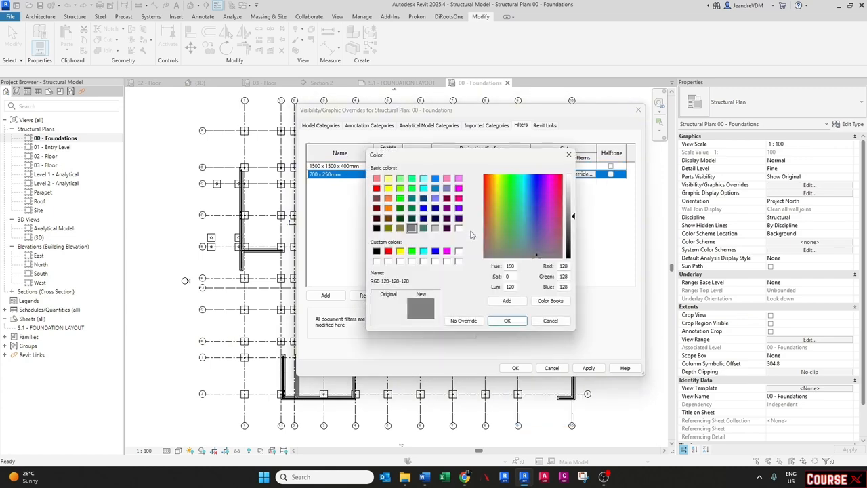
pyautogui.click(388, 208)
pyautogui.click(505, 321)
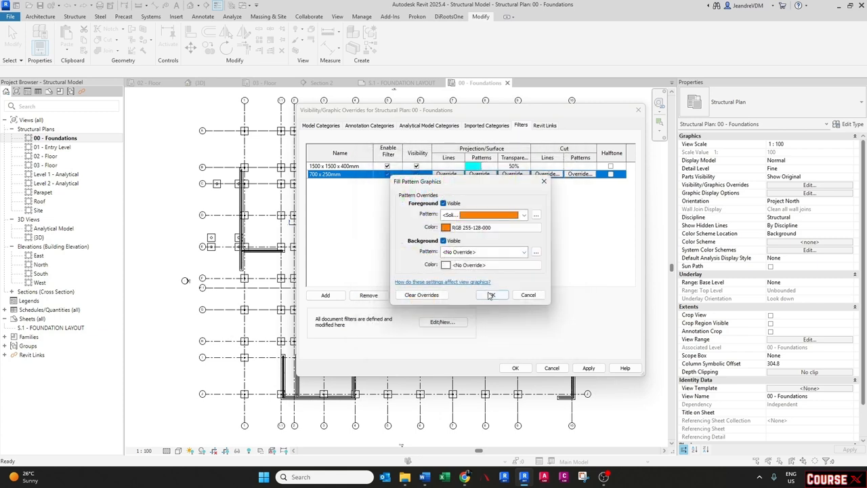
pyautogui.click(494, 292)
# - Set the 700 x 250mm filter's surface transparency to 50 and apply the overrides to the view
pyautogui.click(514, 174)
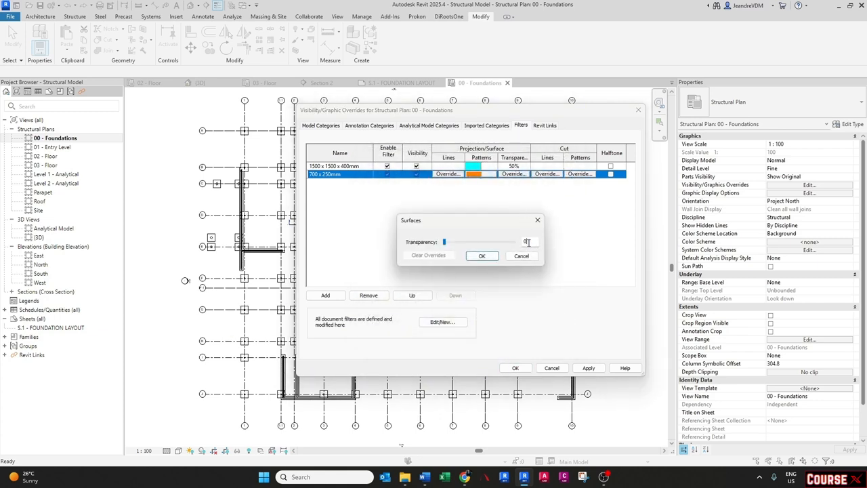
pyautogui.write('50')
pyautogui.click(481, 256)
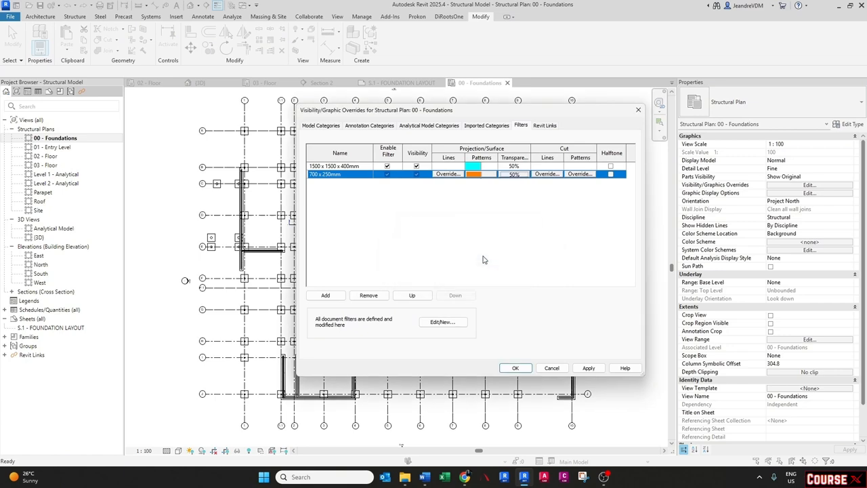
pyautogui.click(588, 367)
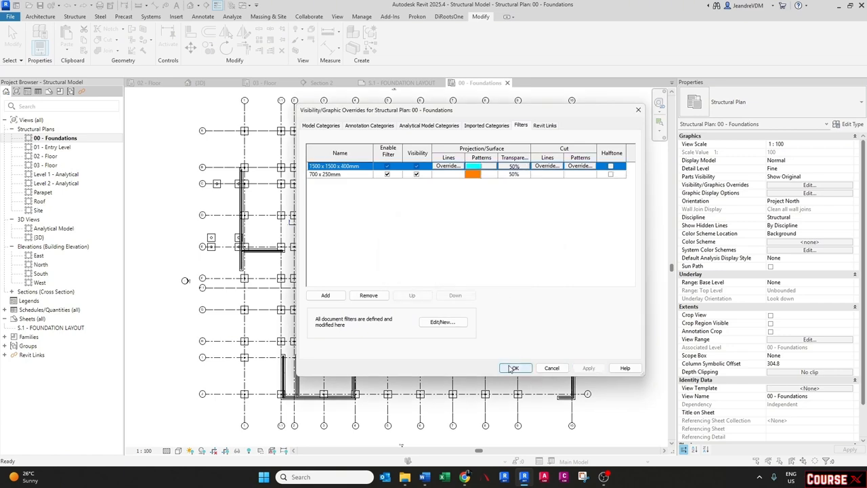
pyautogui.click(513, 369)
# - Switch the plan view's visual style to Shaded
pyautogui.scroll(5, 312, 358)
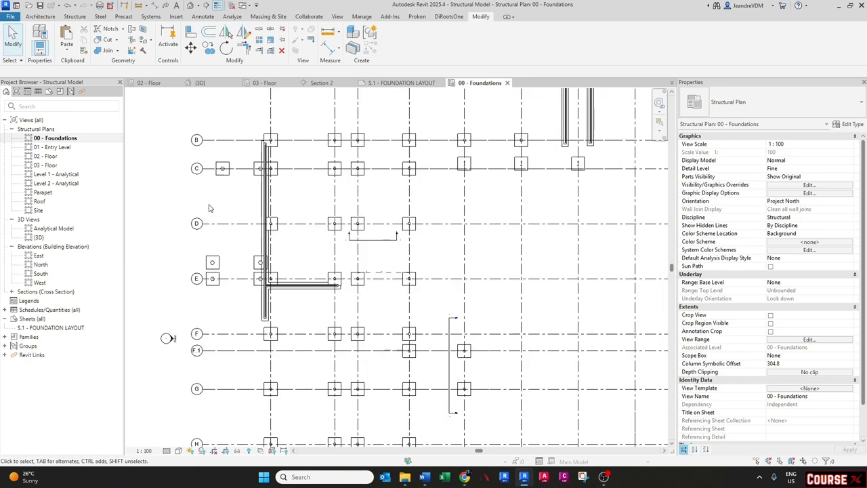
pyautogui.click(178, 451)
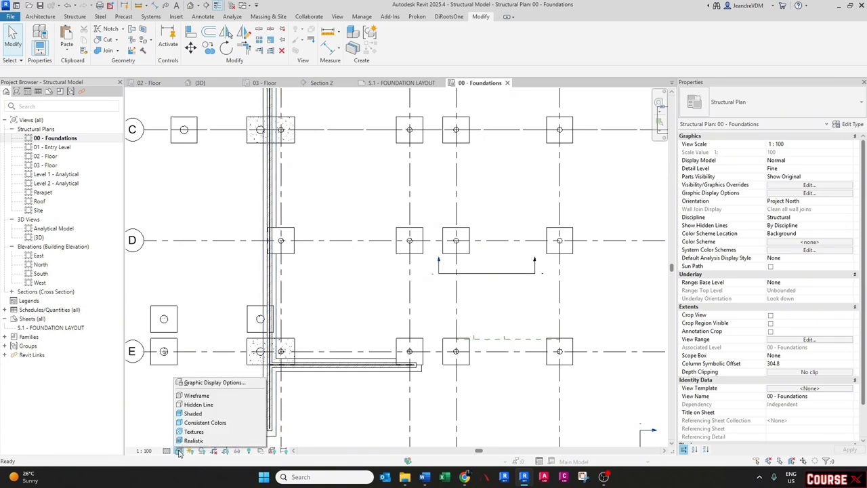
pyautogui.click(193, 413)
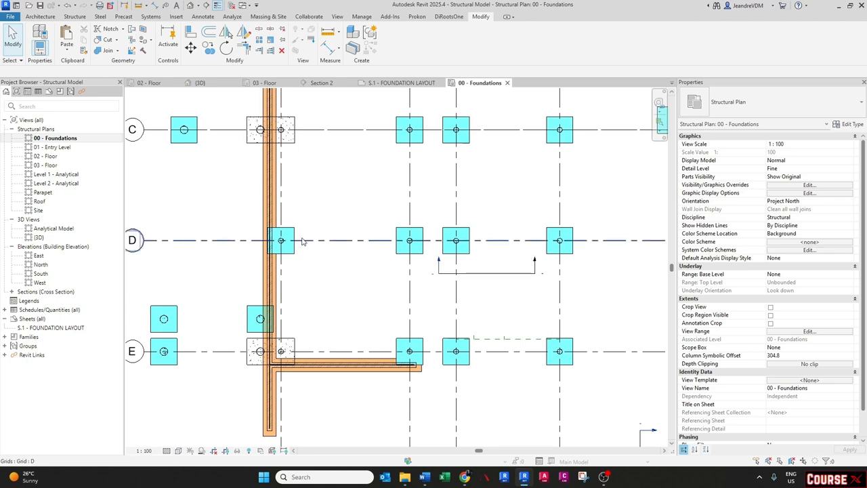
# - Select the uncoloured footing at grid E to check its type name
pyautogui.scroll(-3, 306, 253)
pyautogui.moveTo(307, 250); pyautogui.dragTo(267, 362, button='middle')
pyautogui.moveTo(351, 287)
pyautogui.mouseDown(button='middle')
pyautogui.moveTo(329, 318)
pyautogui.moveTo(362, 289)
pyautogui.mouseUp(button='middle')
pyautogui.scroll(2, 223, 230)
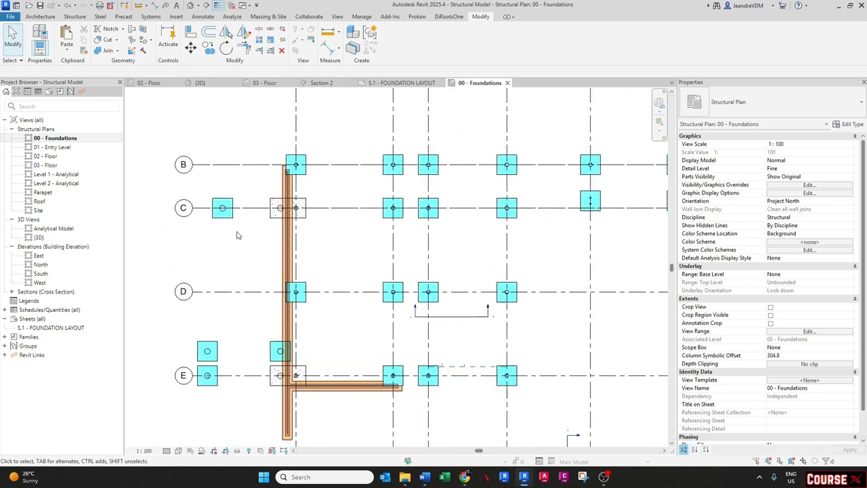
pyautogui.scroll(2, 249, 409)
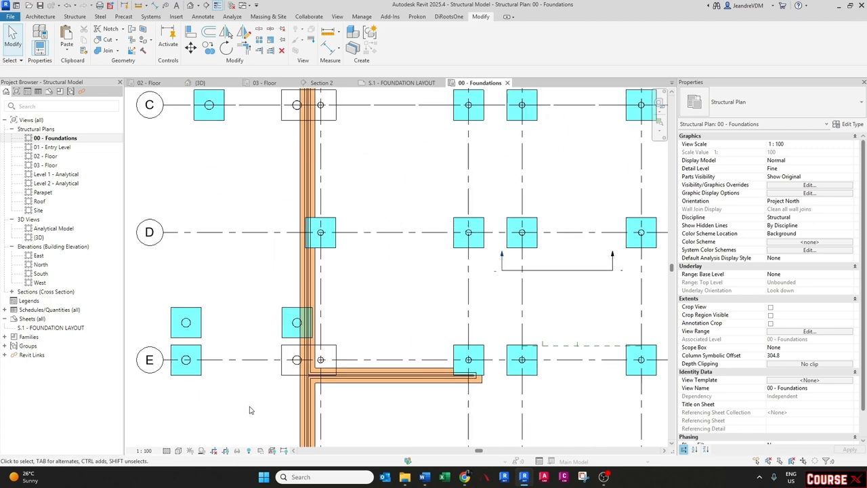
pyautogui.scroll(2, 249, 410)
pyautogui.click(301, 357)
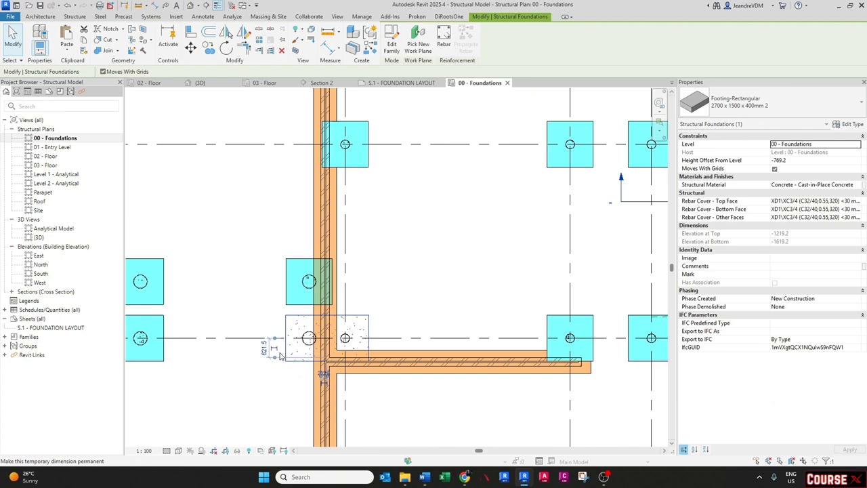
pyautogui.scroll(-4, 279, 350)
pyautogui.click(334, 373)
pyautogui.moveTo(411, 339); pyautogui.dragTo(364, 295, button='middle')
# - Open the view filters editor, duplicate the 1500 x 1500 x 400mm filter and set its type name rule to 2700 x 1500 x 400mm 2
pyautogui.press('v')
pyautogui.press('v')
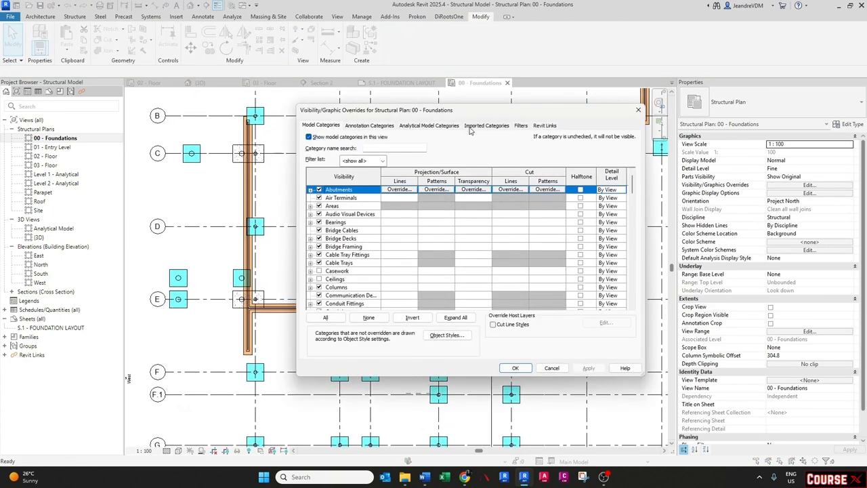
pyautogui.click(518, 126)
pyautogui.click(325, 295)
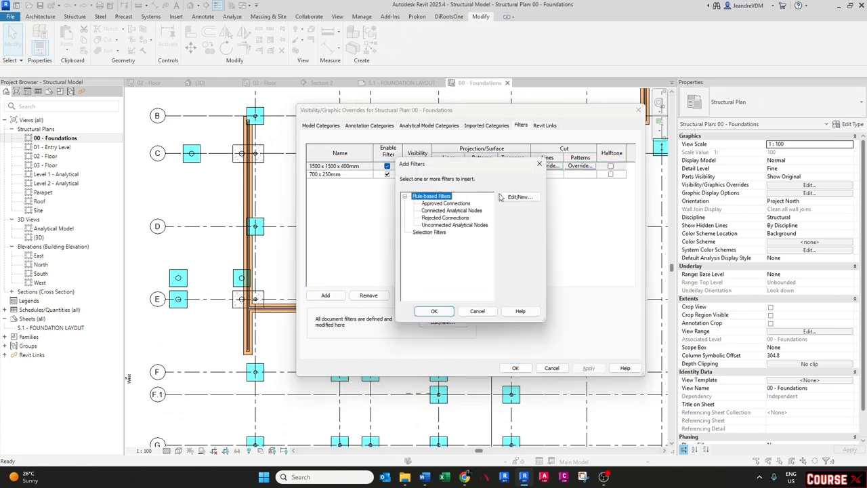
pyautogui.click(519, 196)
pyautogui.rightClick(281, 186)
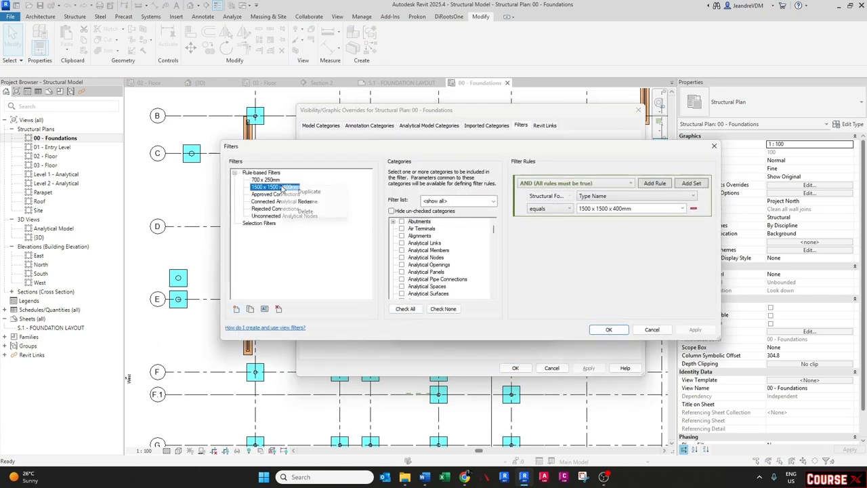
pyautogui.click(300, 193)
pyautogui.click(279, 224)
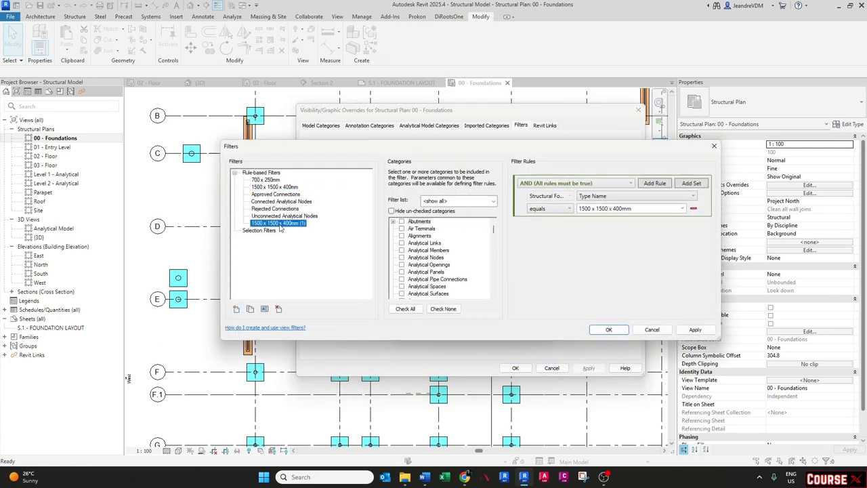
pyautogui.click(681, 208)
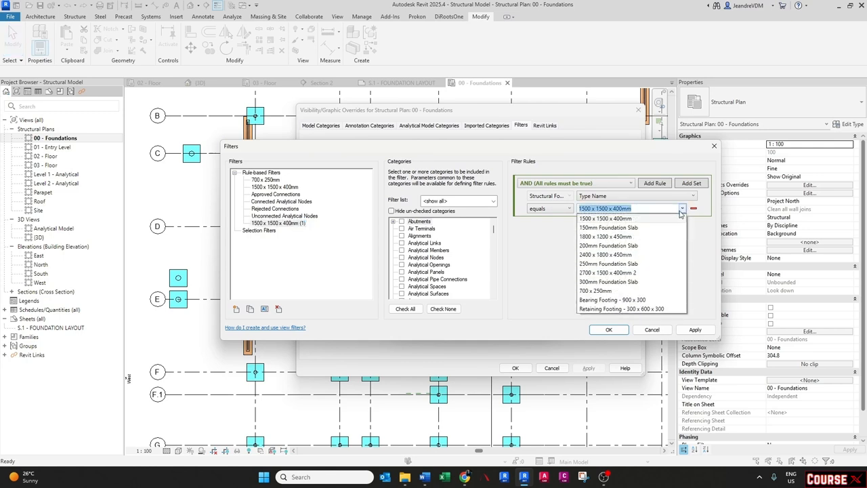
pyautogui.click(606, 272)
pyautogui.moveTo(634, 209); pyautogui.dragTo(552, 211)
pyautogui.hotkey('ctrl', 'c')
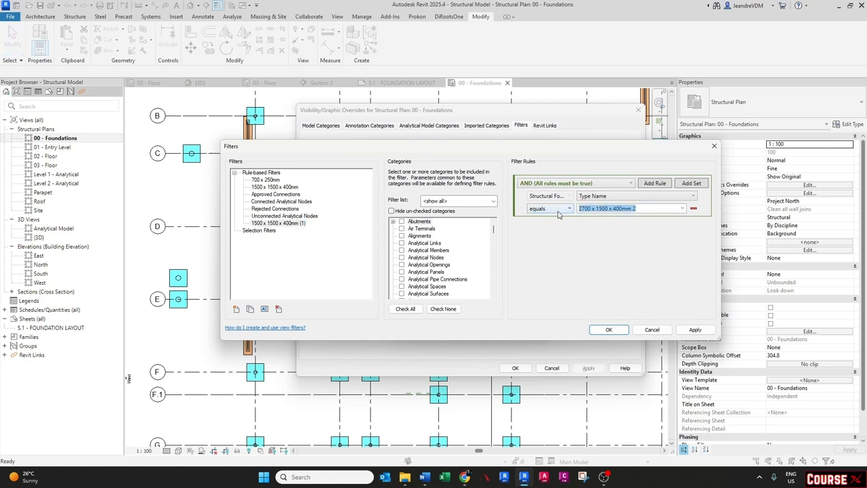
# - Rename the duplicated filter as 2700 x 1500 x 400mm 2
pyautogui.click(272, 224)
pyautogui.rightClick(271, 224)
pyautogui.click(291, 244)
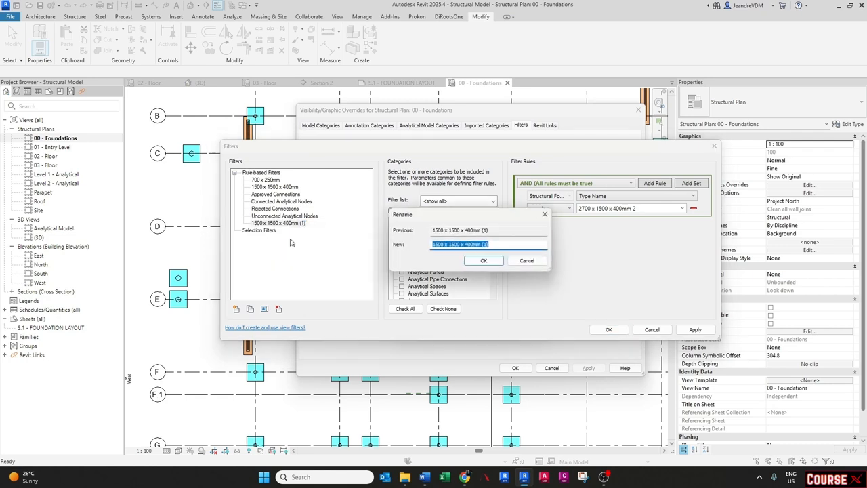
pyautogui.hotkey('ctrl', 'v')
pyautogui.click(482, 261)
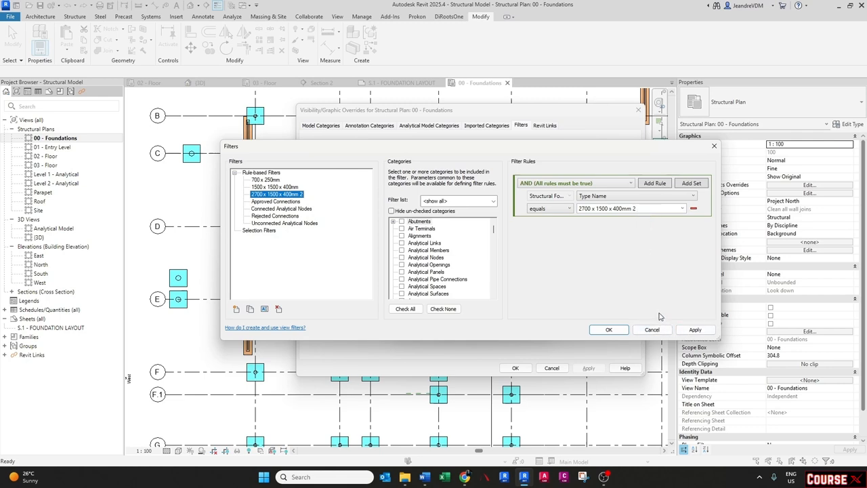
# - Apply the filter changes and add the 2700 x 1500 x 400mm 2 filter to the view
pyautogui.click(695, 331)
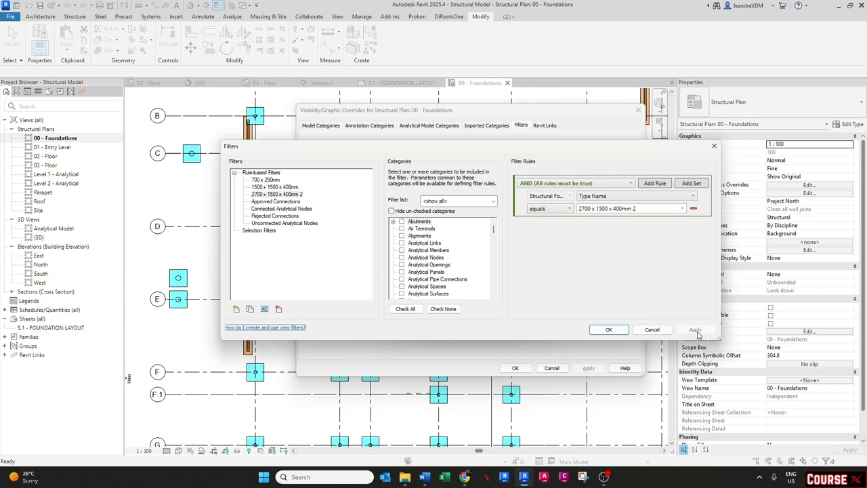
pyautogui.click(613, 330)
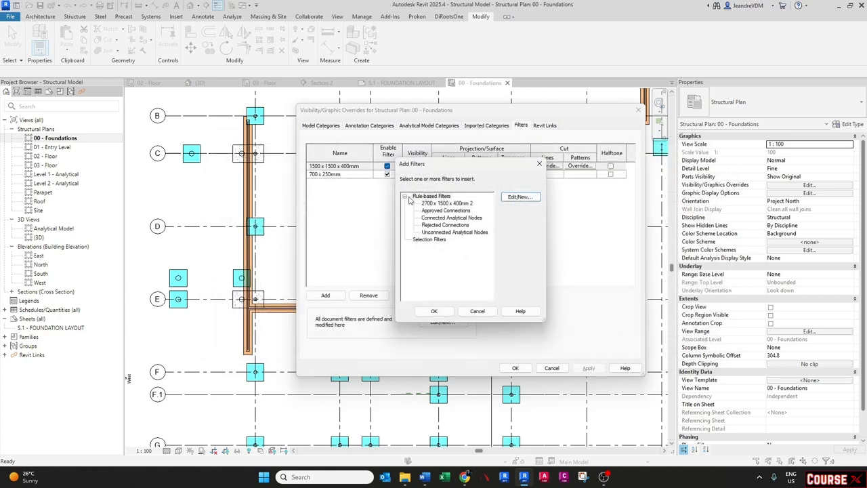
pyautogui.doubleClick(447, 203)
pyautogui.click(481, 174)
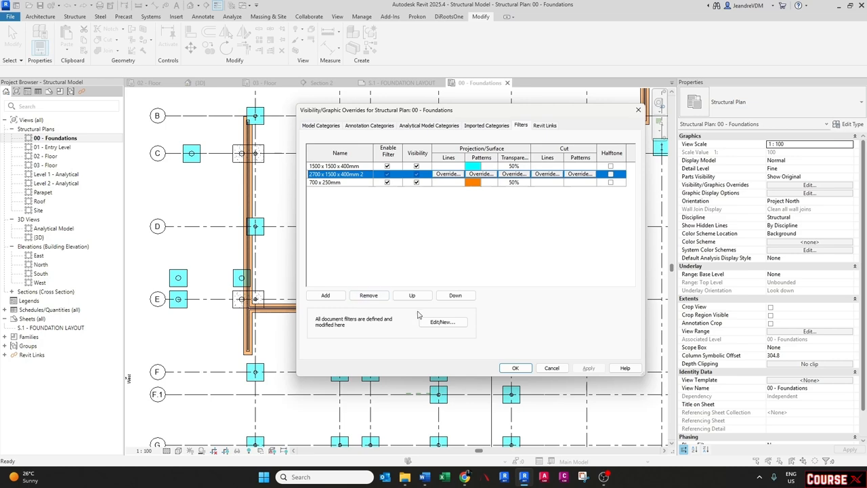
# - Review the 2700 x 1500 x 400mm 2 filter's type name rule in the filter editor
pyautogui.click(437, 323)
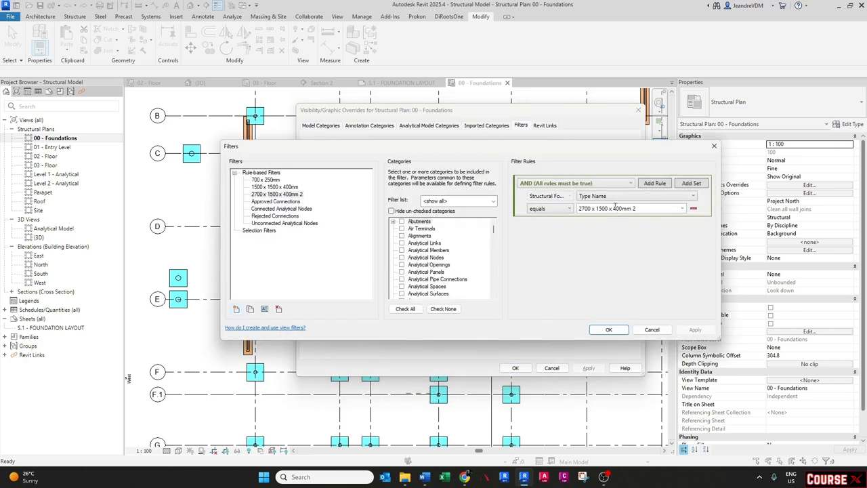
pyautogui.click(682, 208)
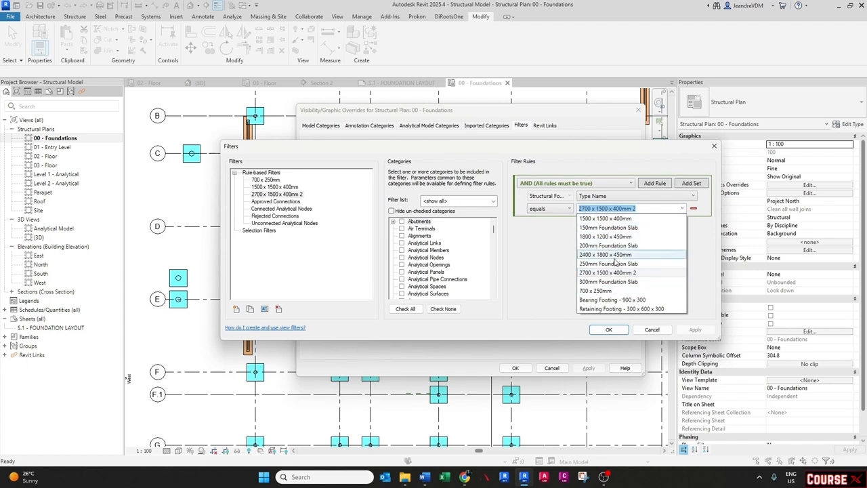
pyautogui.click(616, 272)
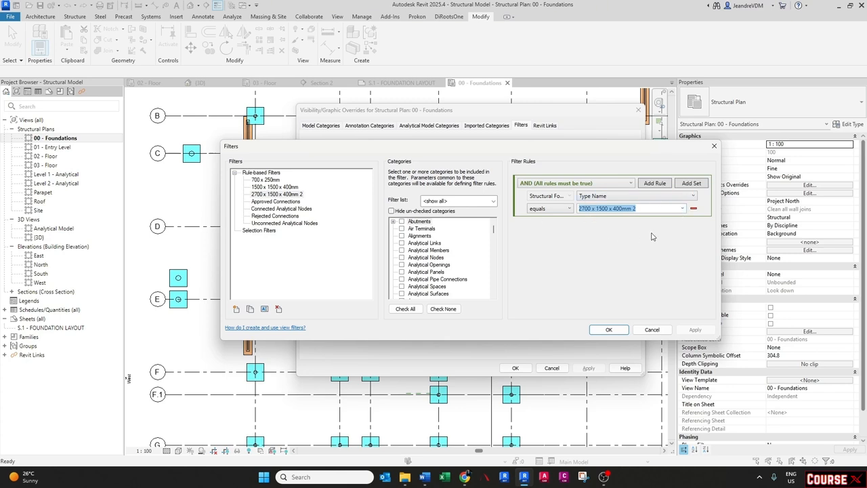
pyautogui.click(617, 331)
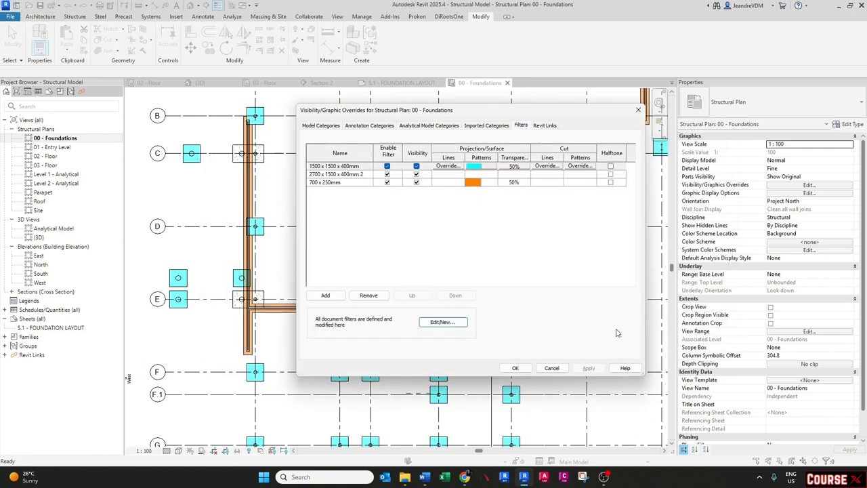
# - Give the 2700 x 1500 x 400mm 2 filter a solid foreground fill pattern coloured magenta
pyautogui.click(476, 176)
pyautogui.click(475, 176)
pyautogui.click(468, 214)
pyautogui.click(463, 230)
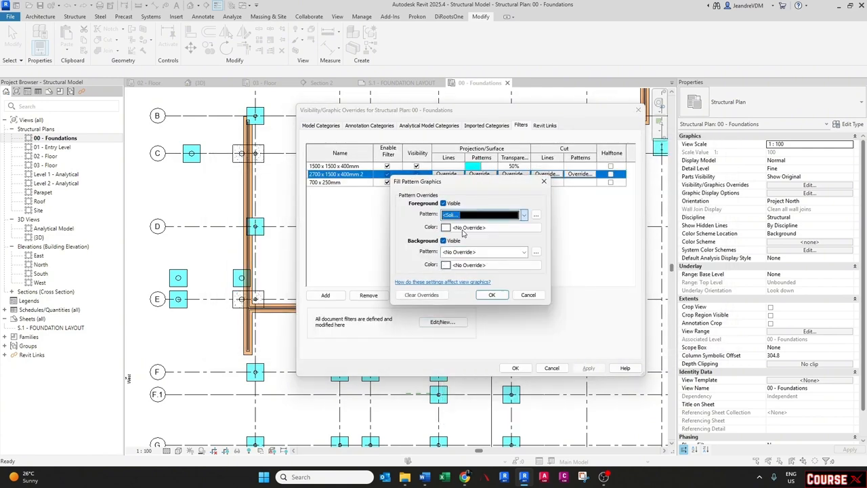
pyautogui.click(462, 231)
pyautogui.click(447, 252)
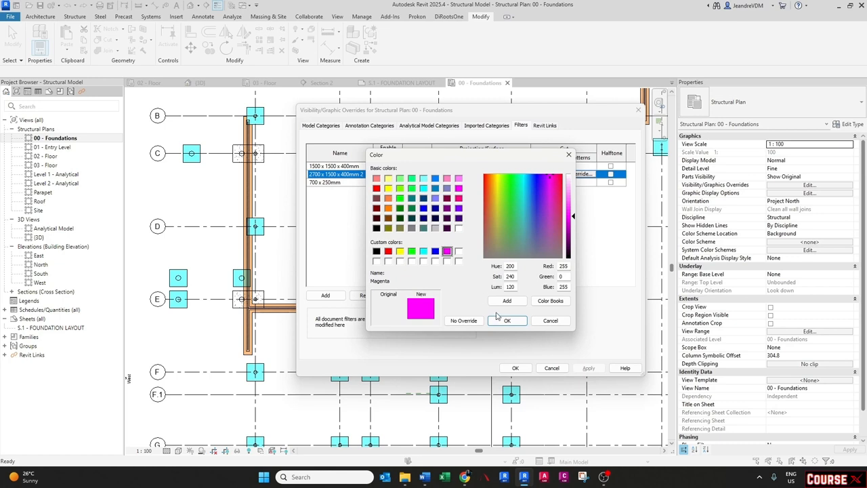
pyautogui.click(507, 320)
pyautogui.click(491, 296)
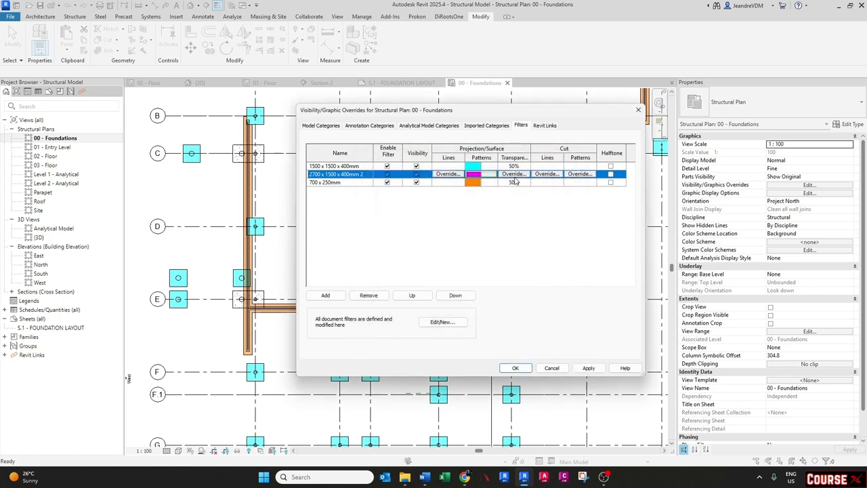
# - Set the 2700 x 1500 x 400mm 2 filter's surface transparency to 50% and apply the visibility overrides
pyautogui.click(513, 174)
pyautogui.write('50')
pyautogui.click(481, 255)
pyautogui.click(519, 370)
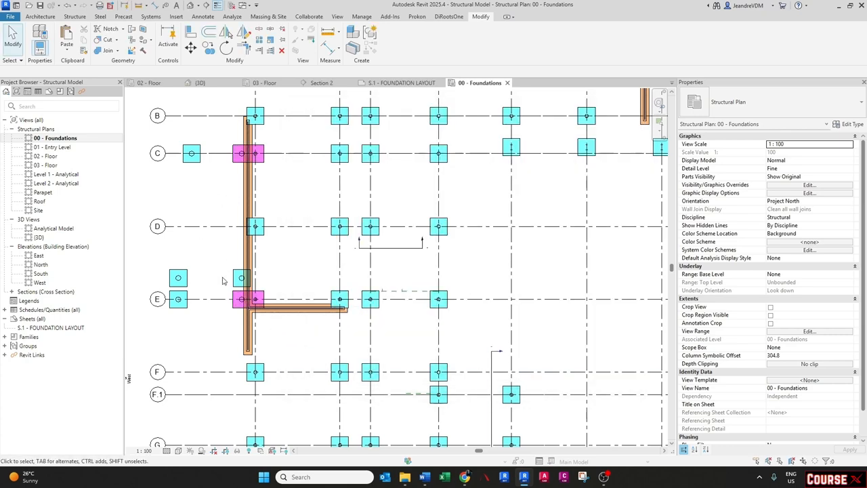
# - Rename the type of the footing at grid C1 to 2700 x 1500 x 400mm
pyautogui.click(260, 157)
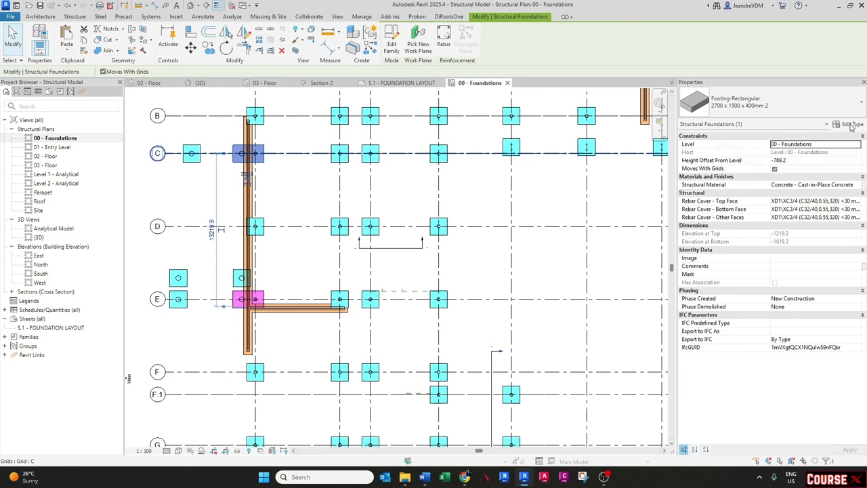
pyautogui.click(851, 125)
pyautogui.click(540, 165)
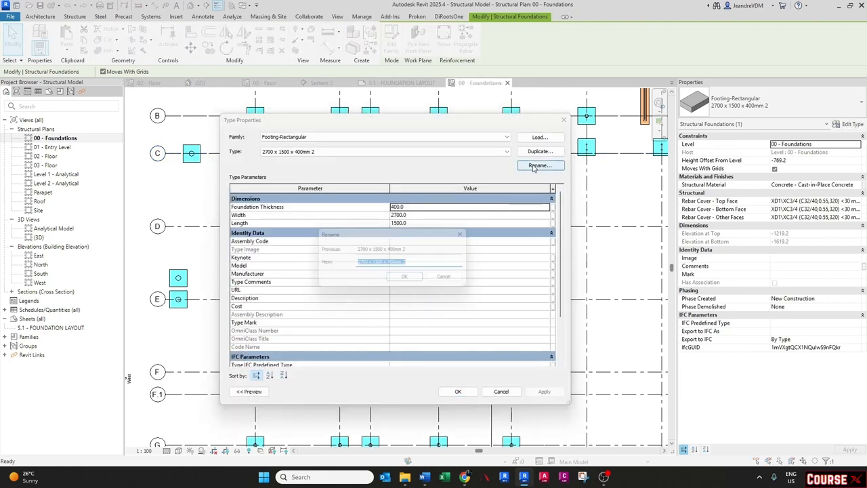
pyautogui.doubleClick(413, 264)
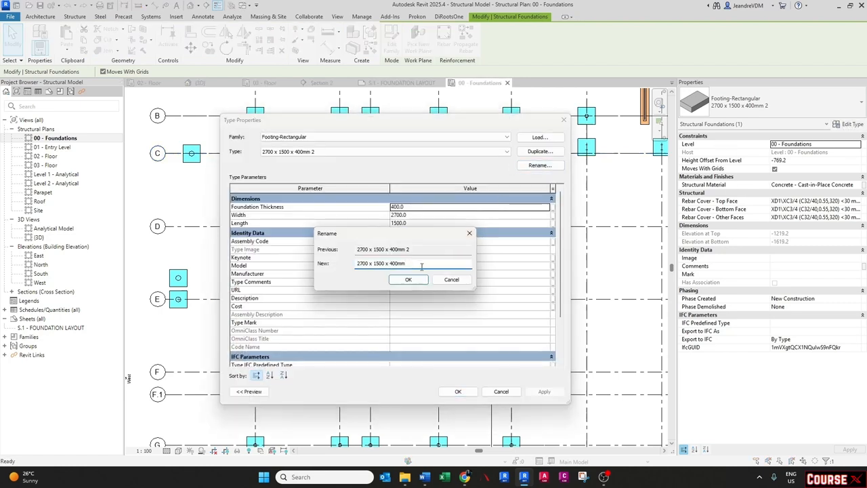
pyautogui.click(409, 279)
pyautogui.click(458, 391)
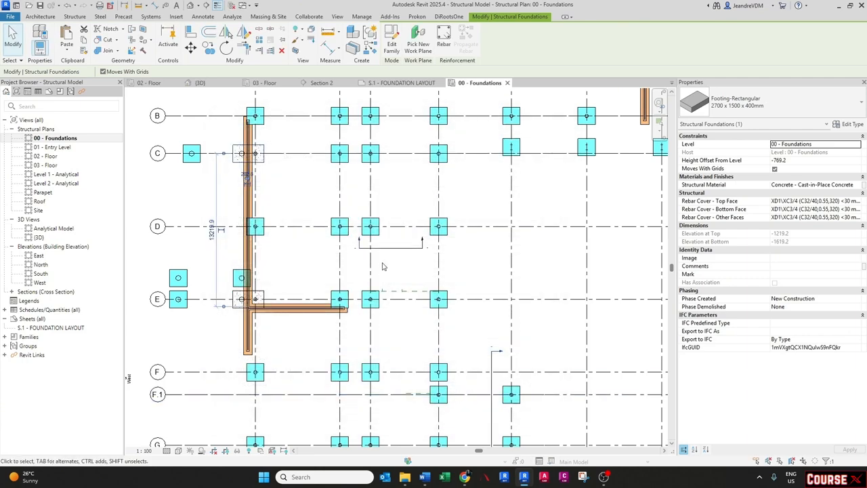
pyautogui.scroll(2, 261, 154)
pyautogui.press('Escape')
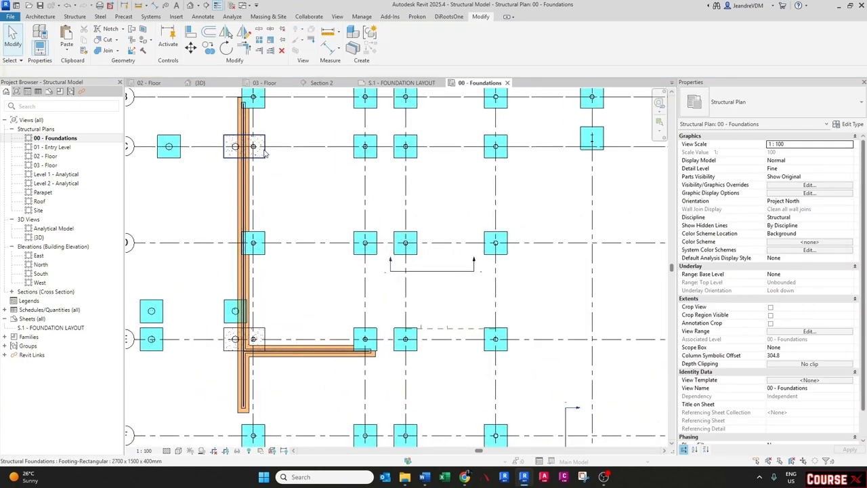
pyautogui.moveTo(264, 154); pyautogui.dragTo(271, 157, button='middle')
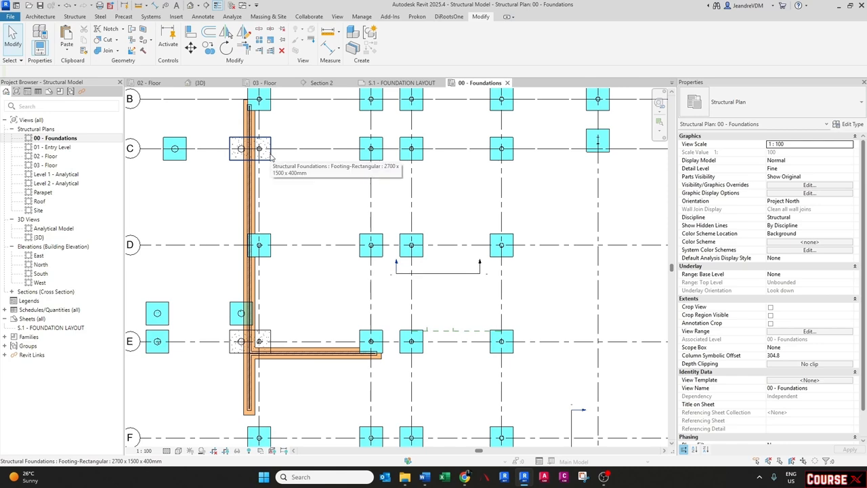
# - Rename the 2700 x 1500 x 400mm 2 view filter as 2700 x 1500 x 400mm
pyautogui.press('v')
pyautogui.press('v')
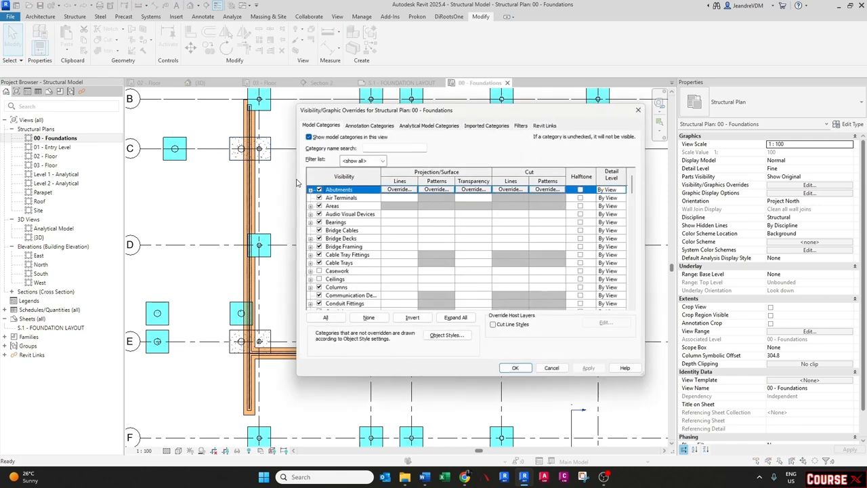
pyautogui.click(520, 126)
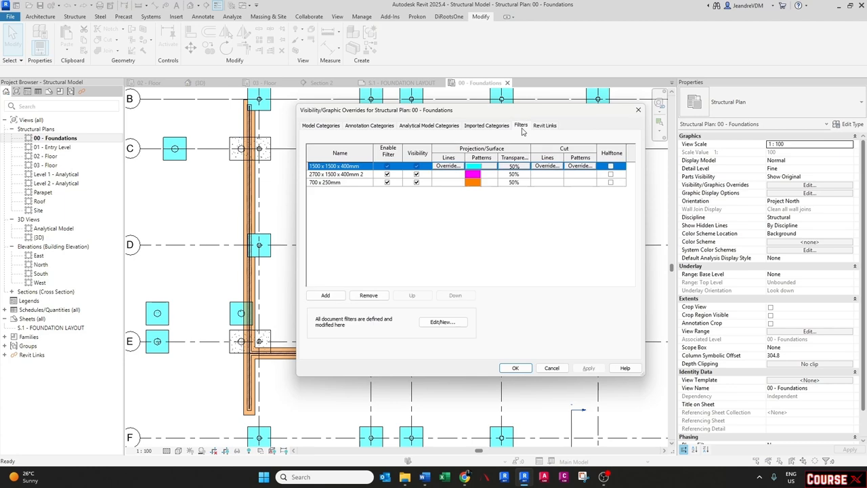
pyautogui.click(344, 175)
pyautogui.click(443, 322)
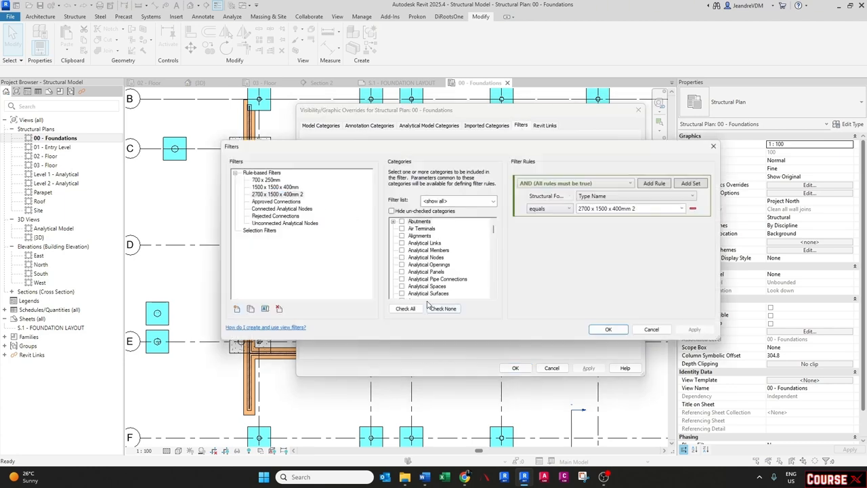
pyautogui.click(277, 194)
pyautogui.rightClick(303, 195)
pyautogui.click(315, 210)
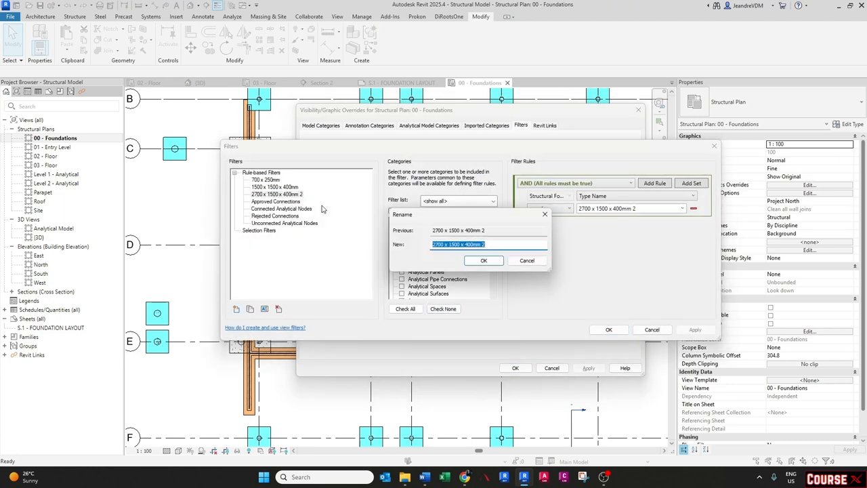
pyautogui.doubleClick(482, 244)
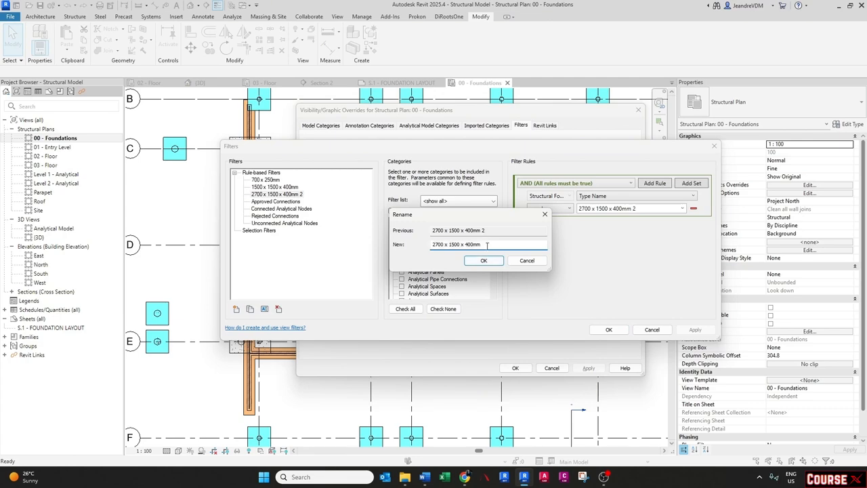
pyautogui.click(483, 260)
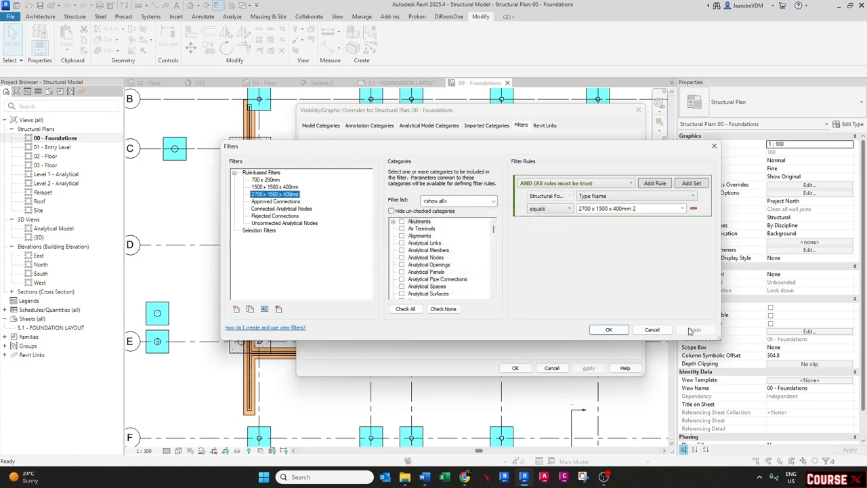
pyautogui.click(608, 329)
pyautogui.click(513, 369)
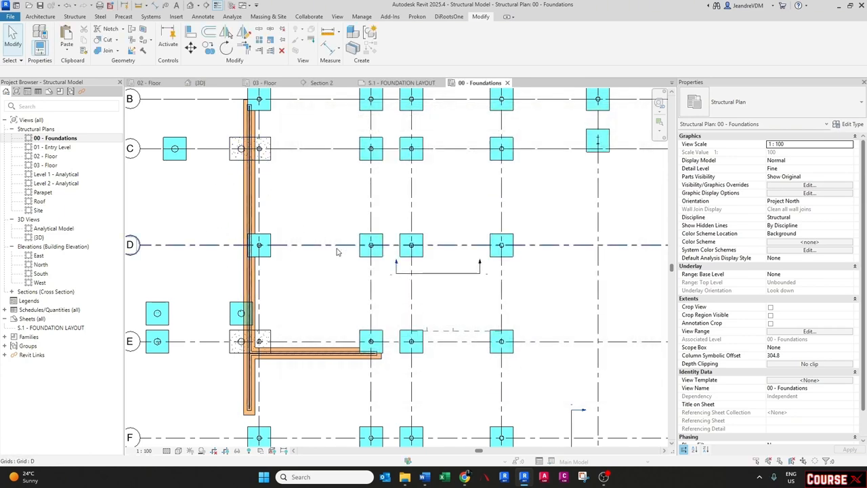
# - Change the 2700 x 1500 x 400mm filter's type name rule to equal 2700 x 1500 x 400mm
pyautogui.press('v')
pyautogui.press('g')
pyautogui.click(521, 126)
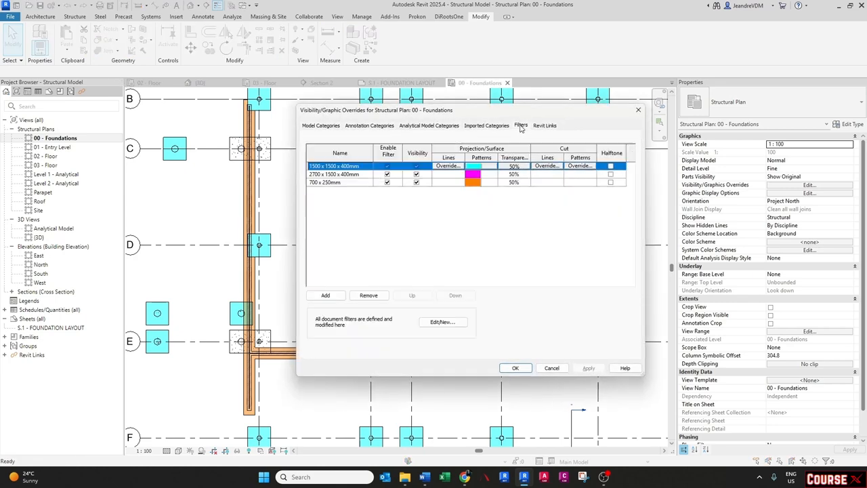
pyautogui.click(350, 174)
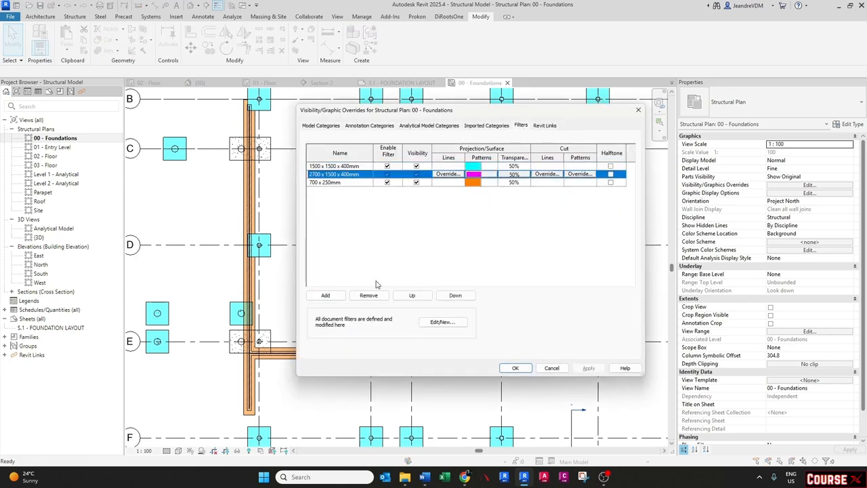
pyautogui.click(442, 323)
pyautogui.click(682, 210)
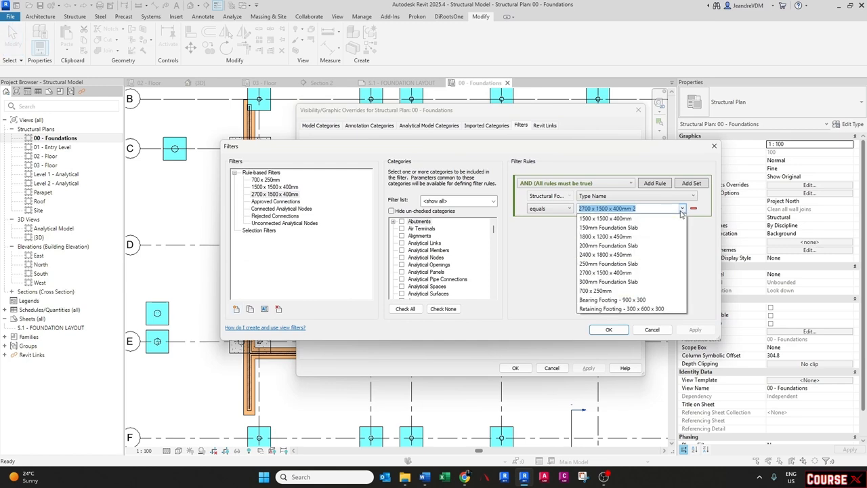
pyautogui.click(627, 275)
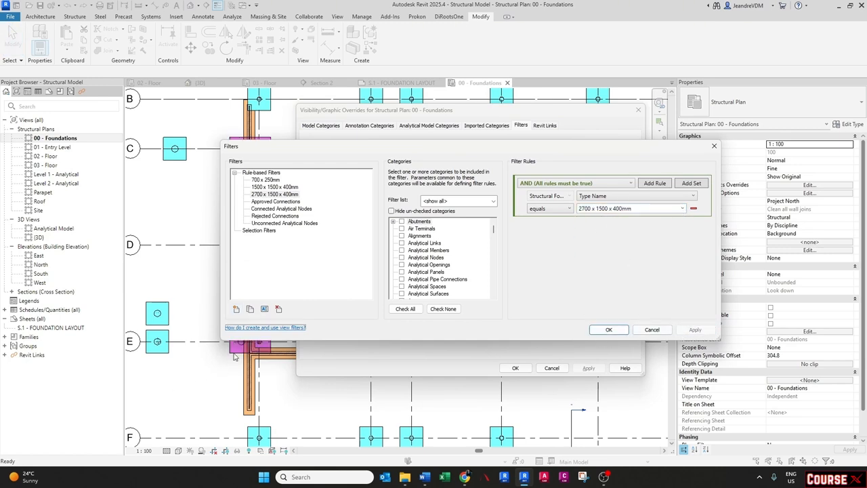
pyautogui.click(608, 329)
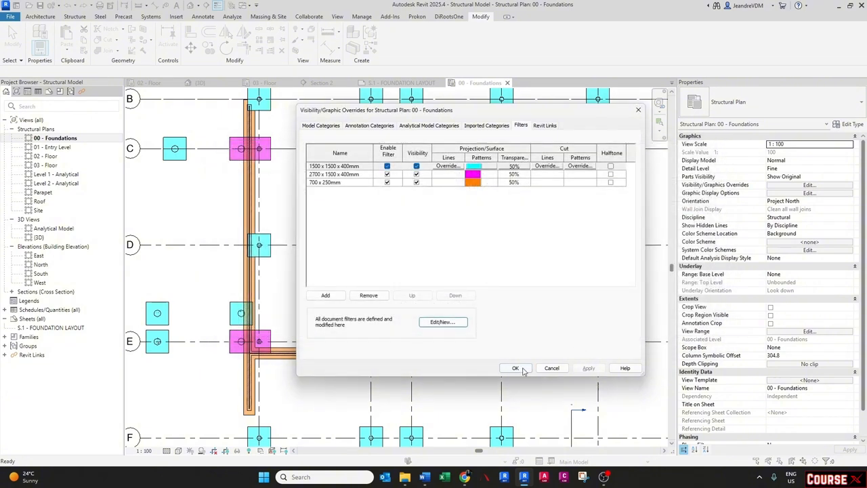
pyautogui.click(514, 367)
# - Place the 00 - Foundations plan on sheet S.1 and delete the placed viewport
pyautogui.scroll(-5, 378, 285)
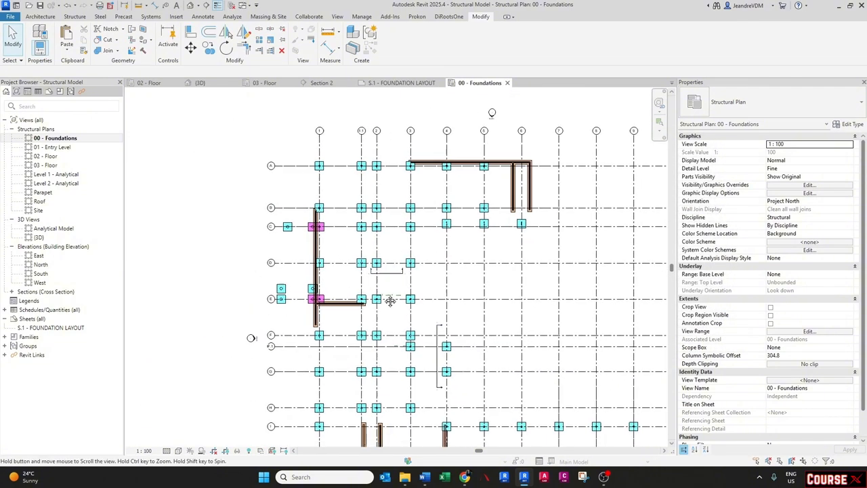
pyautogui.doubleClick(51, 327)
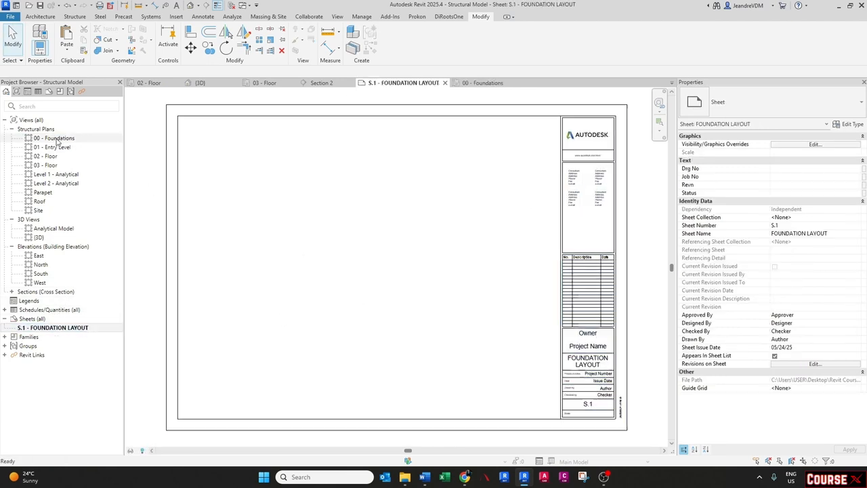
pyautogui.moveTo(64, 139); pyautogui.dragTo(373, 234)
pyautogui.scroll(-2, 373, 234)
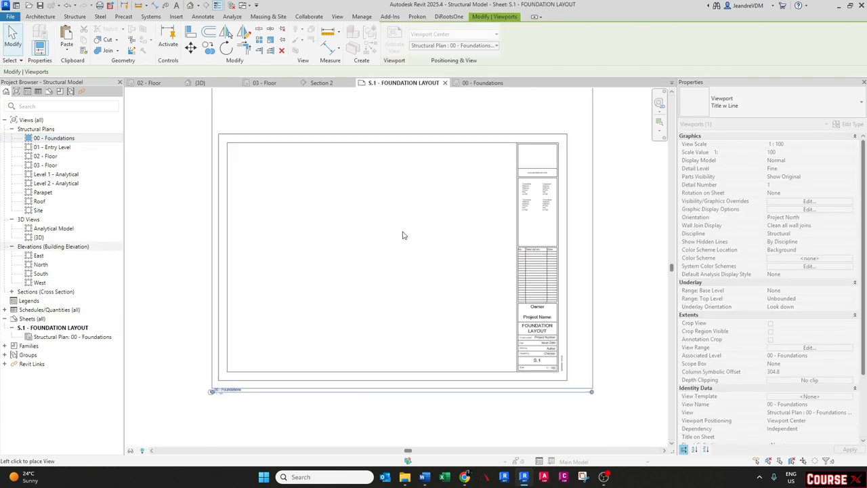
pyautogui.scroll(-2, 397, 237)
pyautogui.click(391, 237)
pyautogui.click(392, 237)
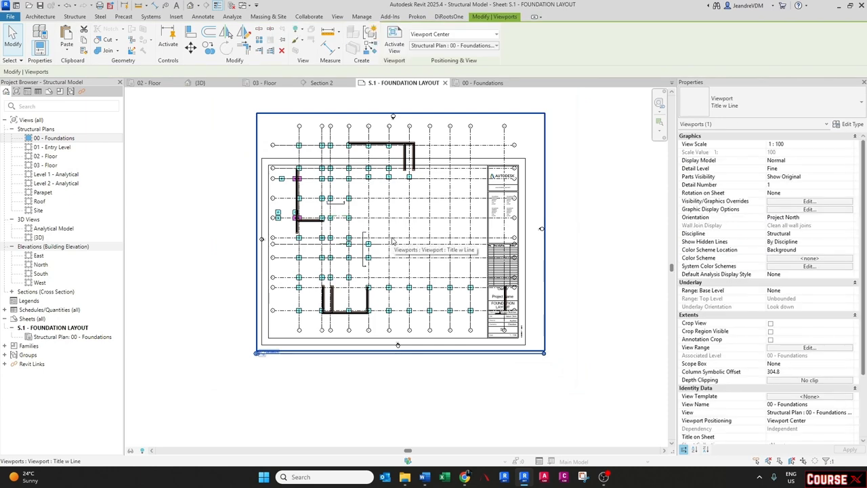
pyautogui.press('Delete')
# - Set the 00 - Foundations plan's view scale to 1:200
pyautogui.doubleClick(64, 138)
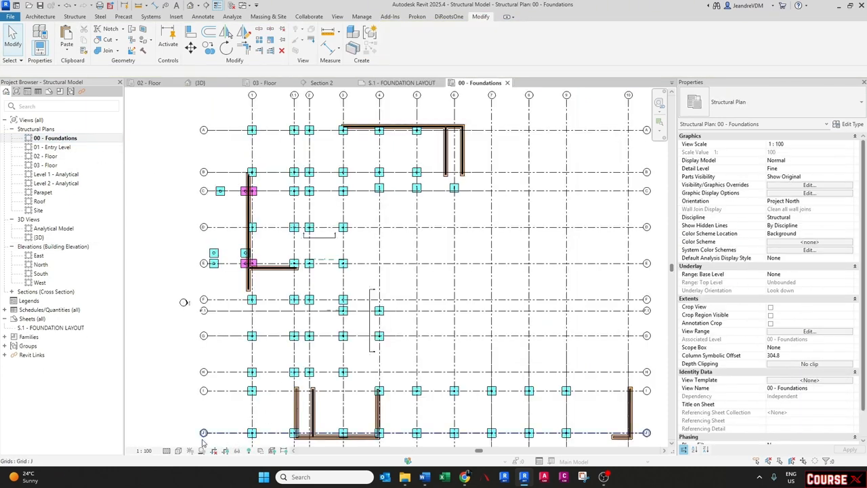
pyautogui.click(144, 450)
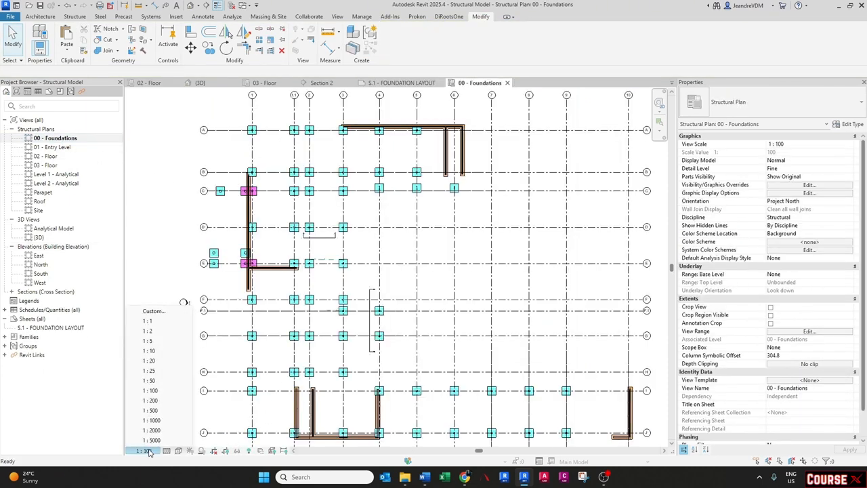
pyautogui.click(151, 400)
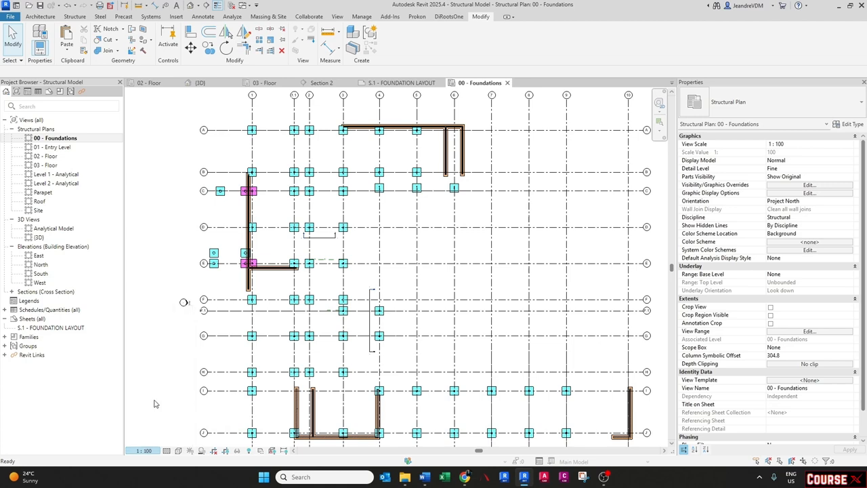
pyautogui.middleClick(326, 354)
pyautogui.middleClick(326, 353)
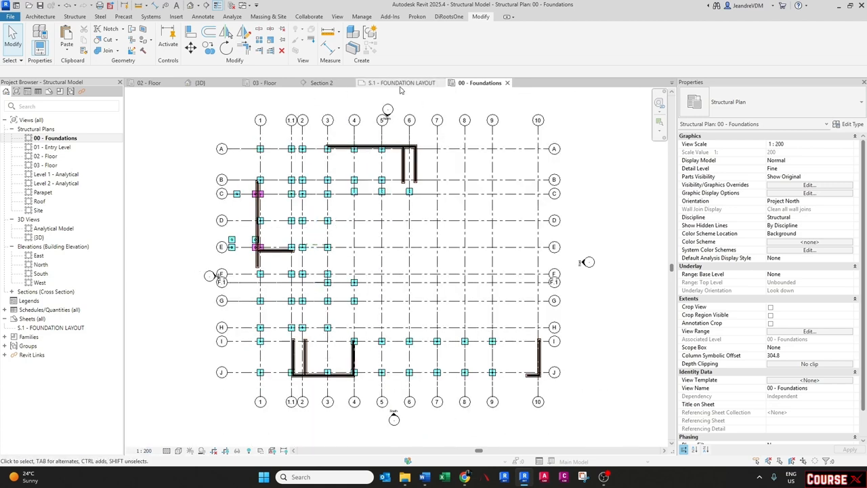
# - Place the 00 - Foundations plan on sheet S.1 and position the viewport inside the title block
pyautogui.click(400, 86)
pyautogui.moveTo(54, 138); pyautogui.dragTo(392, 257)
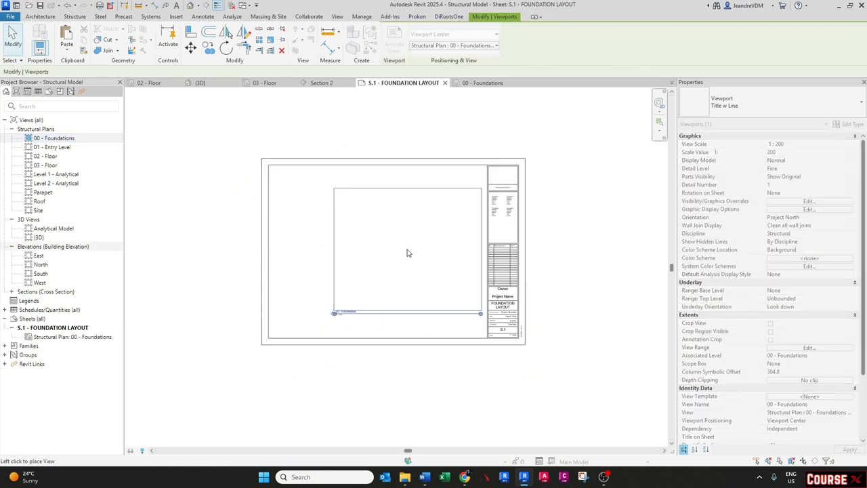
pyautogui.click(351, 250)
pyautogui.scroll(3, 315, 229)
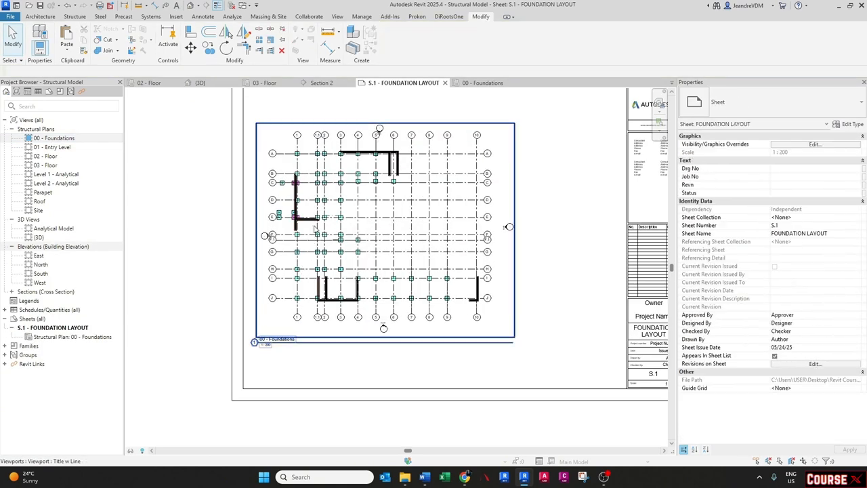
pyautogui.scroll(3, 335, 224)
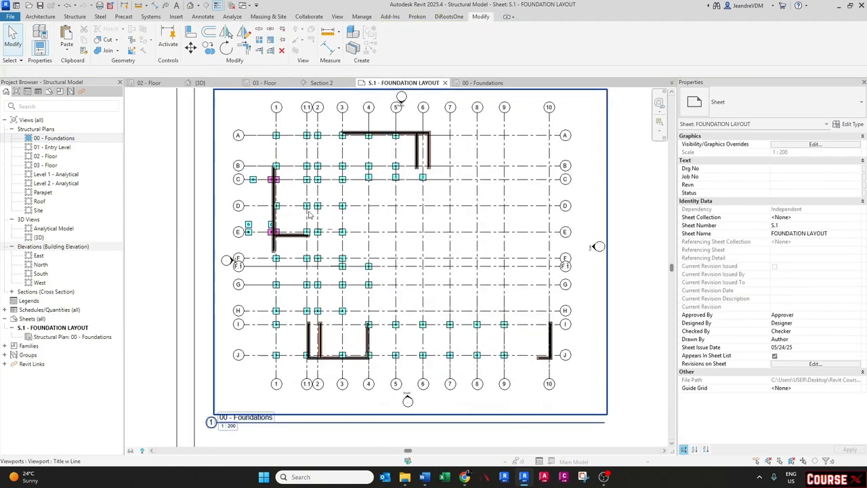
pyautogui.scroll(4, 349, 220)
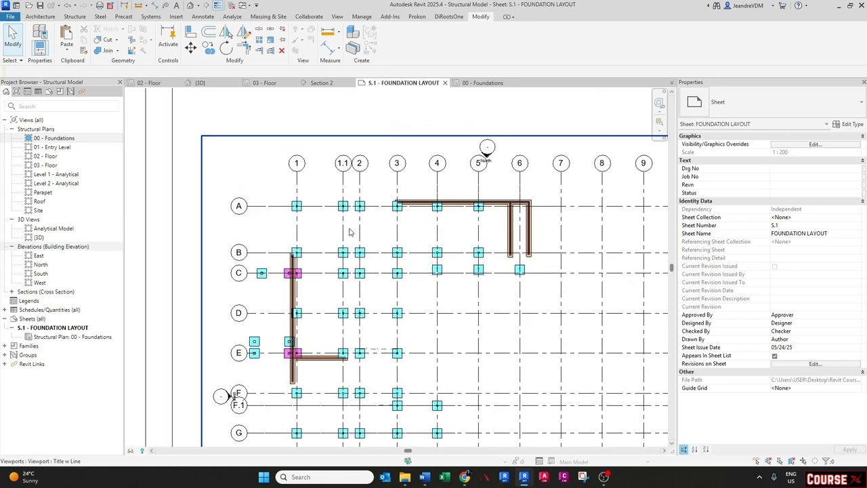
pyautogui.scroll(2, 351, 232)
pyautogui.scroll(-5, 350, 232)
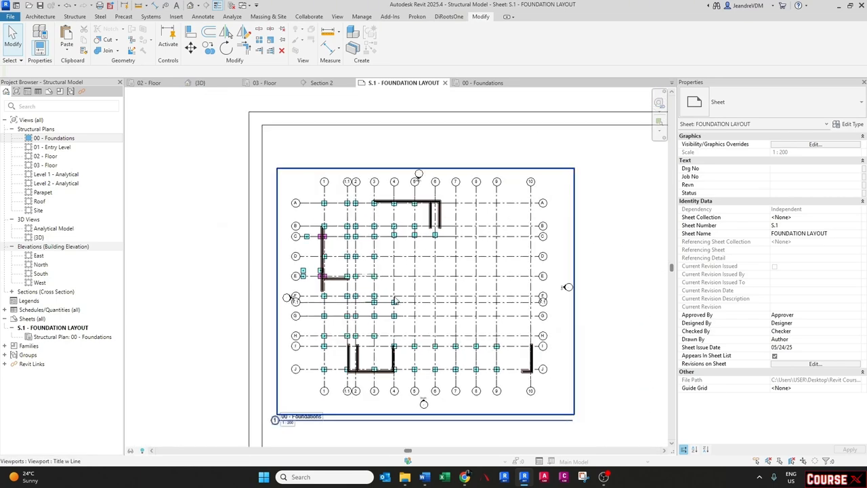
pyautogui.click(393, 283)
pyautogui.moveTo(393, 281); pyautogui.dragTo(389, 272)
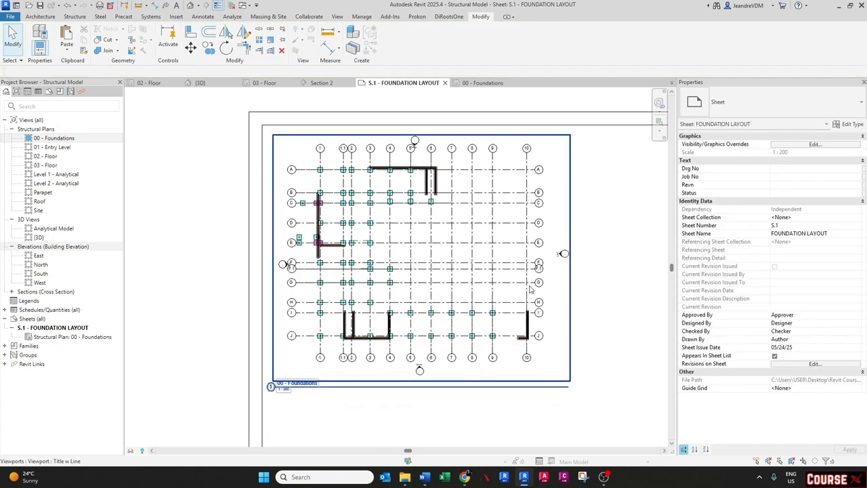
pyautogui.moveTo(526, 284); pyautogui.dragTo(472, 281, button='middle')
pyautogui.scroll(-1, 472, 285)
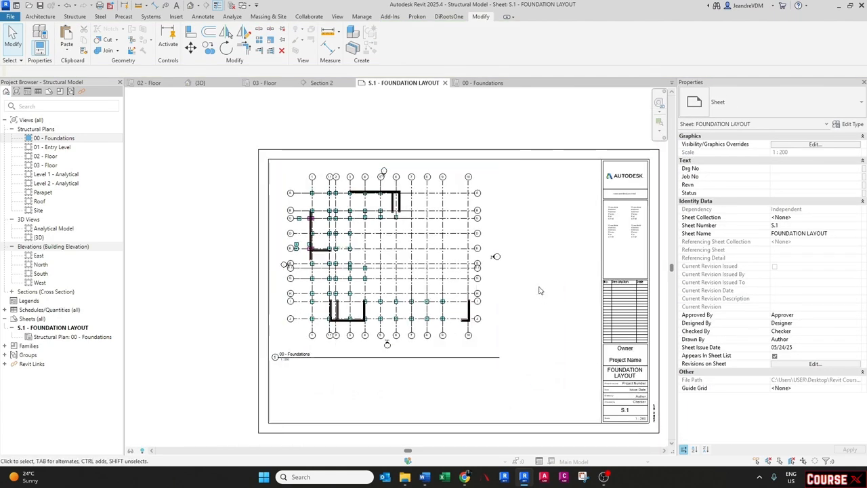
# - Create a new schedule for the Structural Foundations category
pyautogui.click(34, 310)
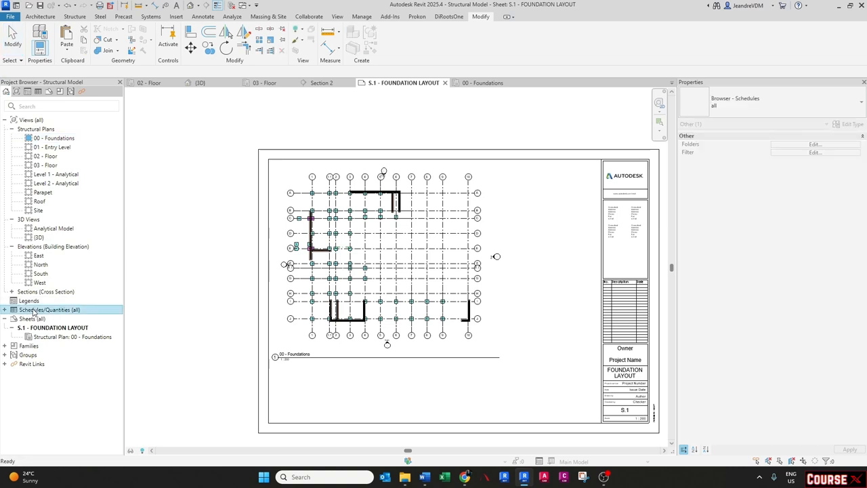
pyautogui.rightClick(34, 311)
pyautogui.click(68, 315)
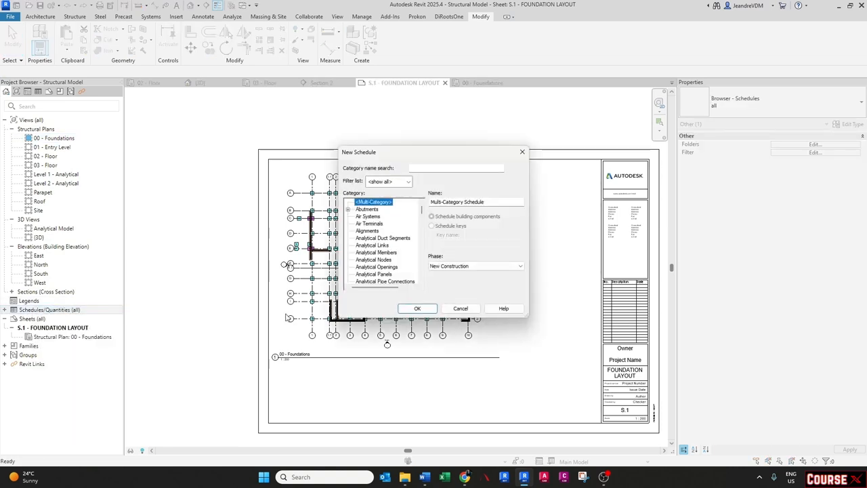
pyautogui.click(373, 252)
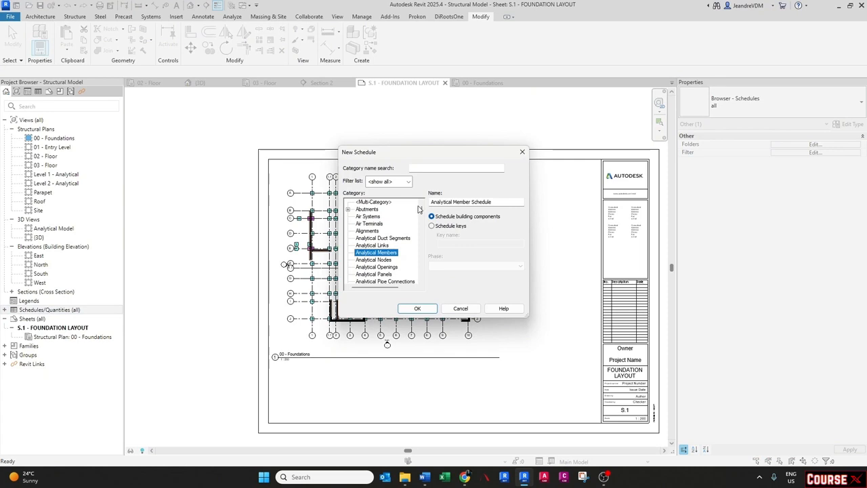
pyautogui.click(427, 168)
pyautogui.write('fo')
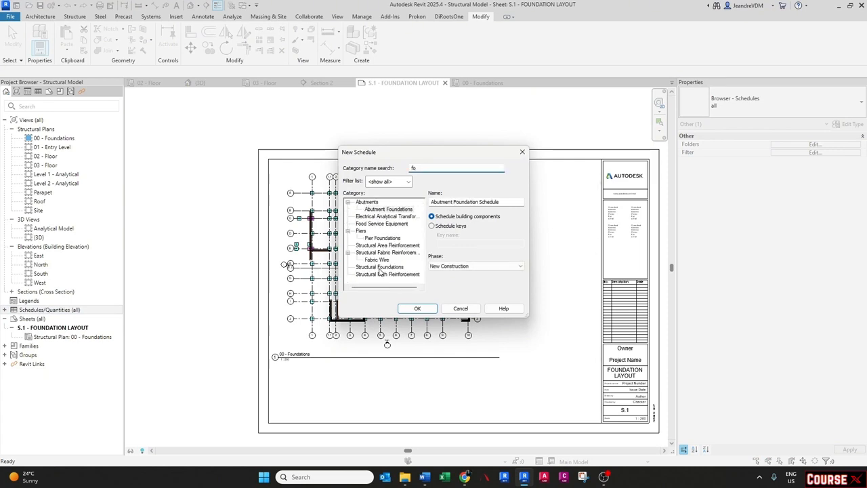
pyautogui.click(376, 267)
pyautogui.click(409, 310)
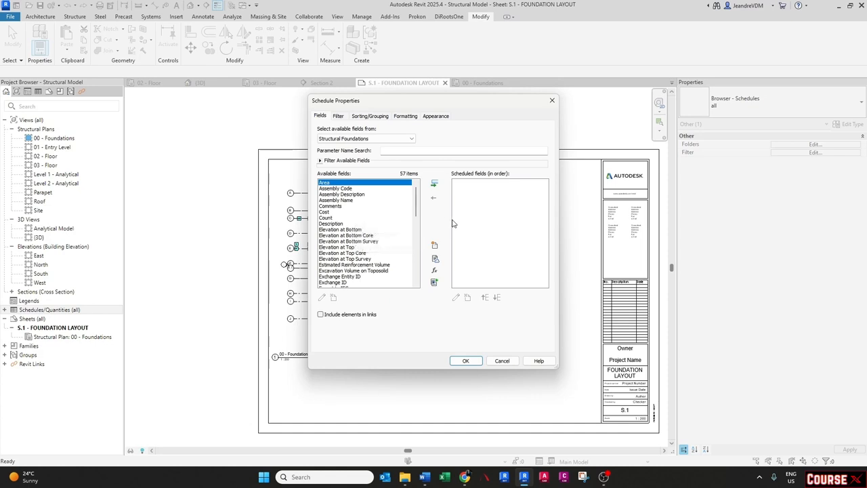
# - Add the Type, Level, Count and Area fields to the schedule
pyautogui.click(350, 255)
pyautogui.press('t')
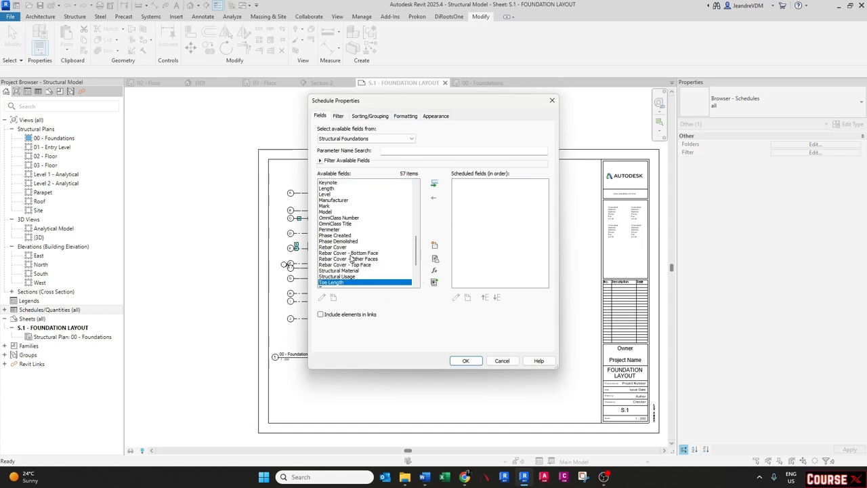
pyautogui.scroll(-3, 350, 262)
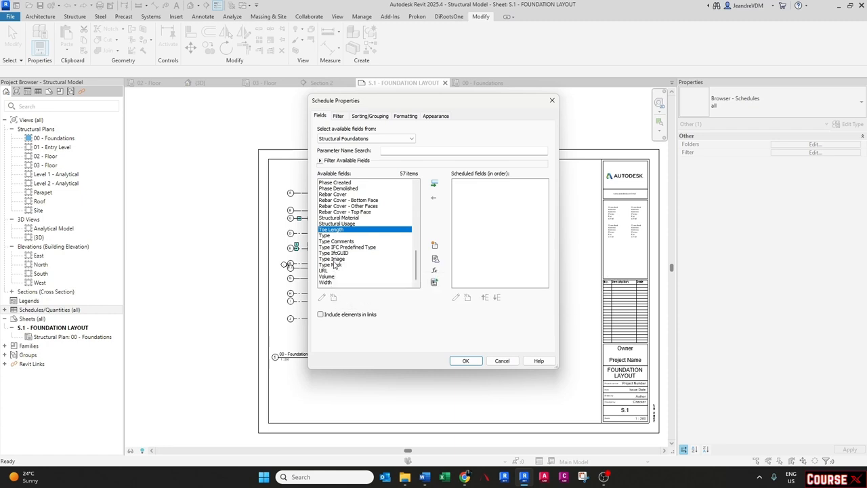
pyautogui.click(329, 235)
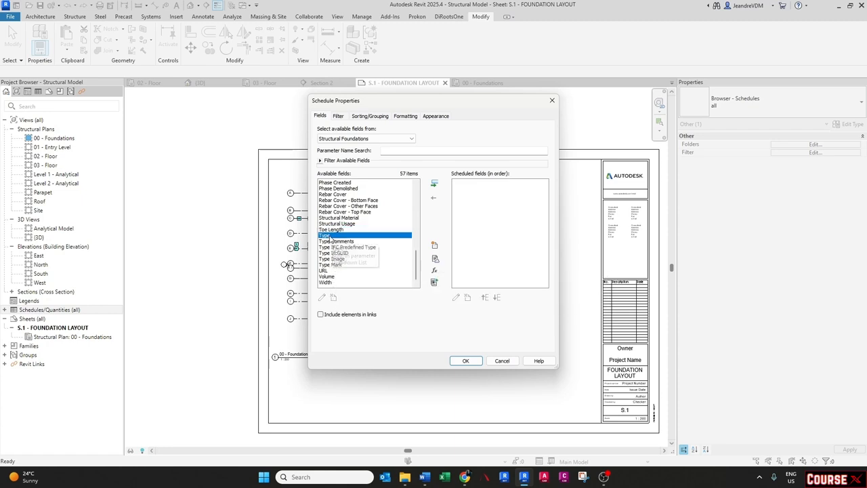
pyautogui.doubleClick(329, 236)
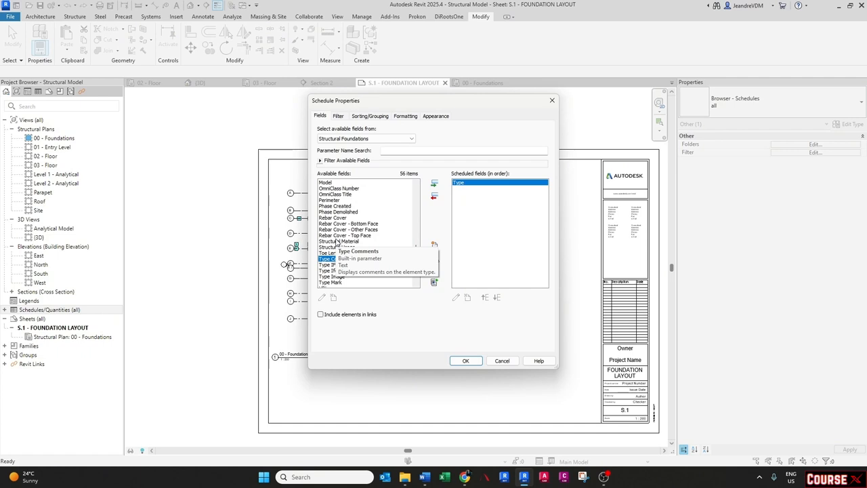
pyautogui.scroll(4, 336, 241)
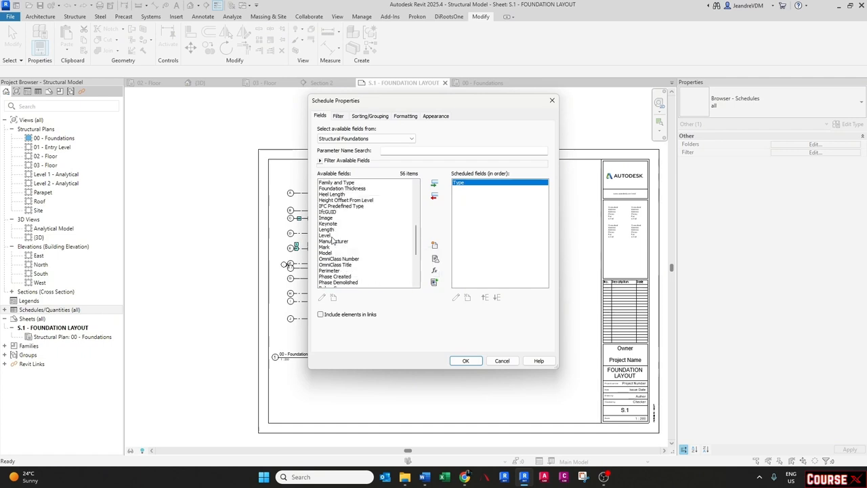
pyautogui.doubleClick(330, 237)
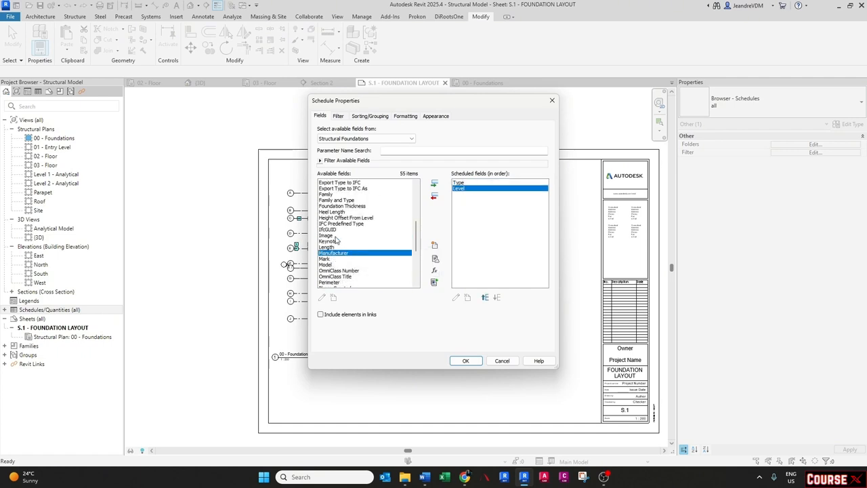
pyautogui.scroll(3, 333, 240)
pyautogui.scroll(5, 337, 240)
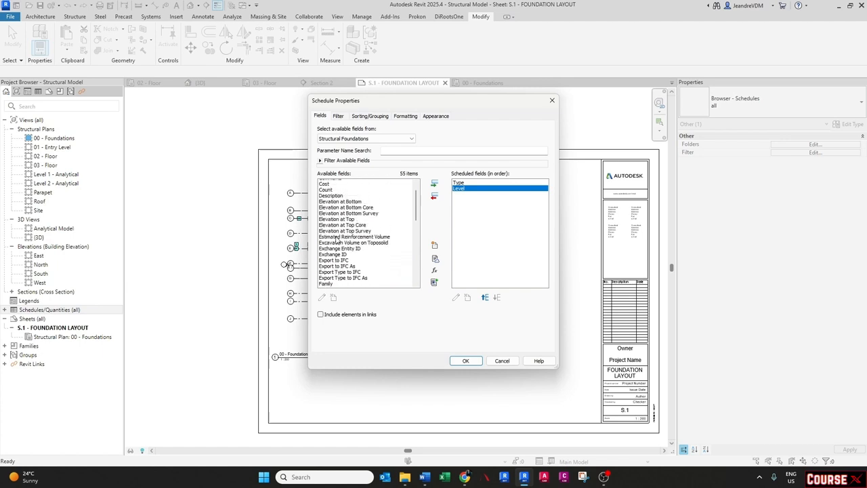
pyautogui.scroll(1, 336, 240)
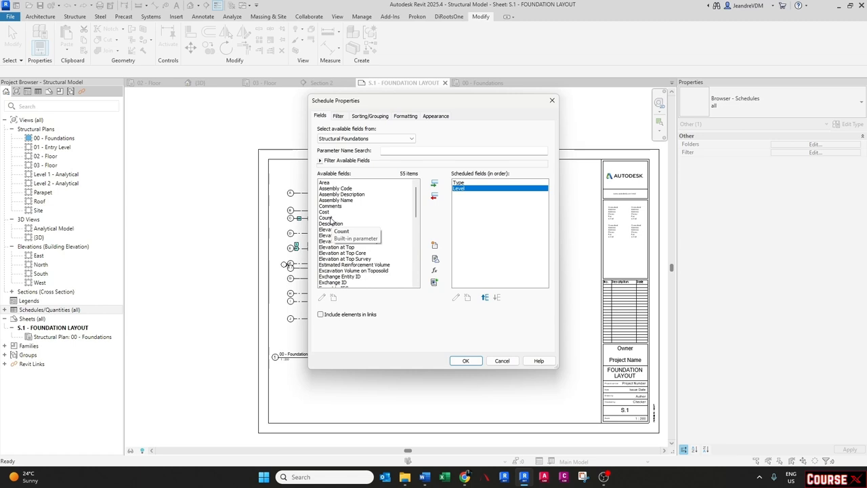
pyautogui.doubleClick(329, 218)
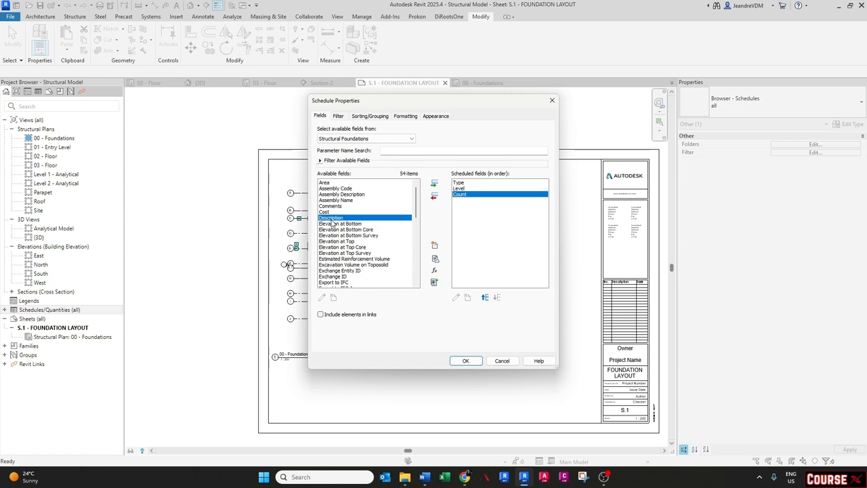
pyautogui.click(325, 183)
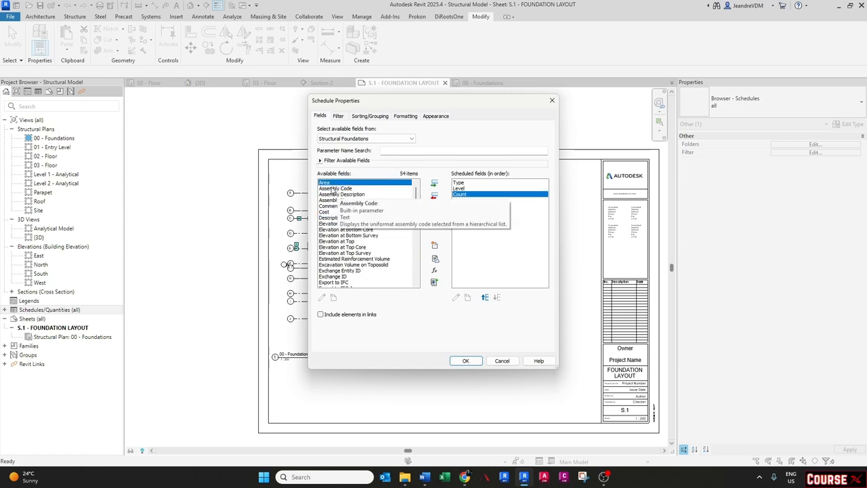
pyautogui.doubleClick(325, 183)
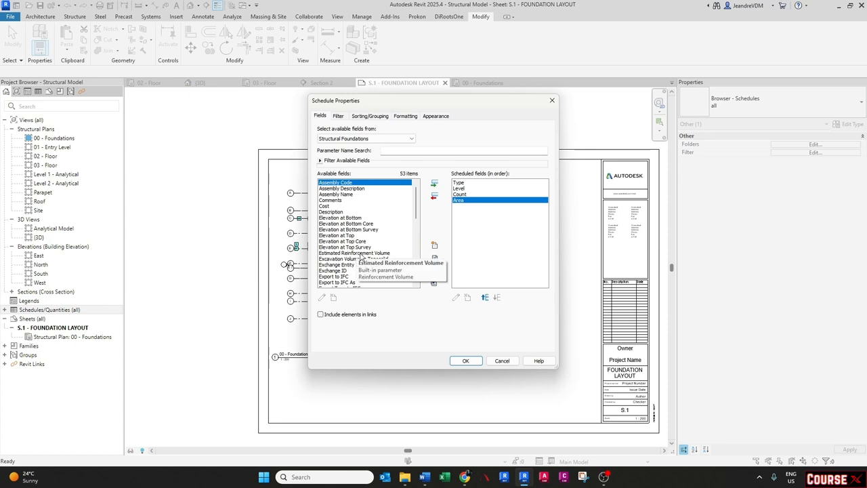
pyautogui.scroll(-4, 363, 257)
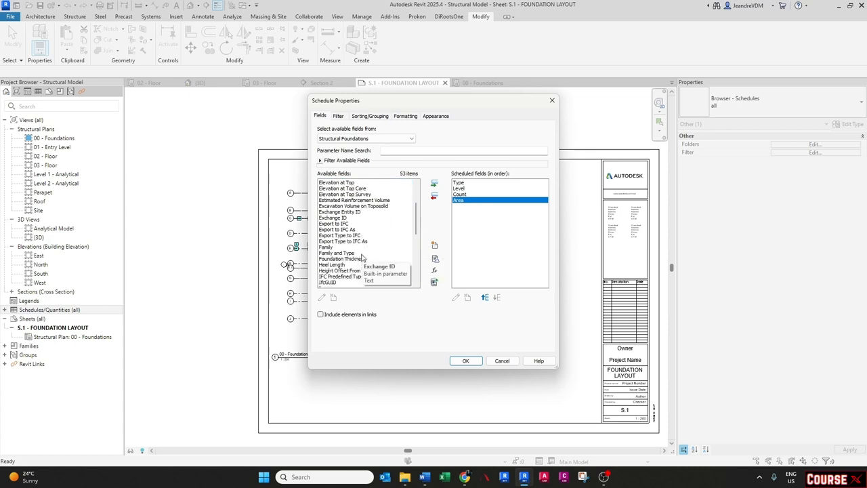
pyautogui.scroll(-3, 363, 258)
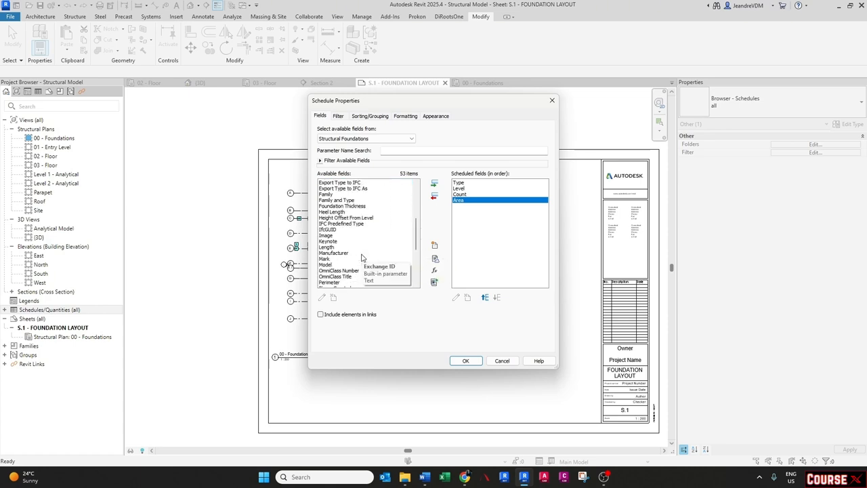
pyautogui.click(473, 360)
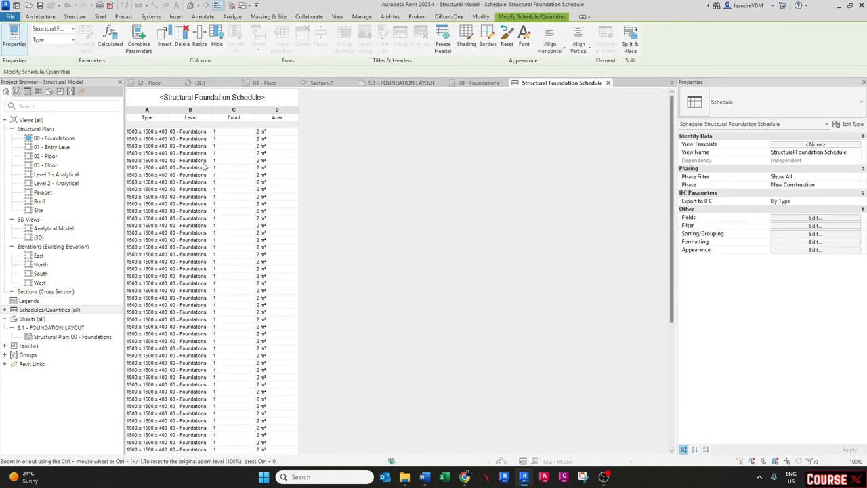
# - Widen the schedule's Type column
pyautogui.moveTo(168, 108); pyautogui.dragTo(185, 112)
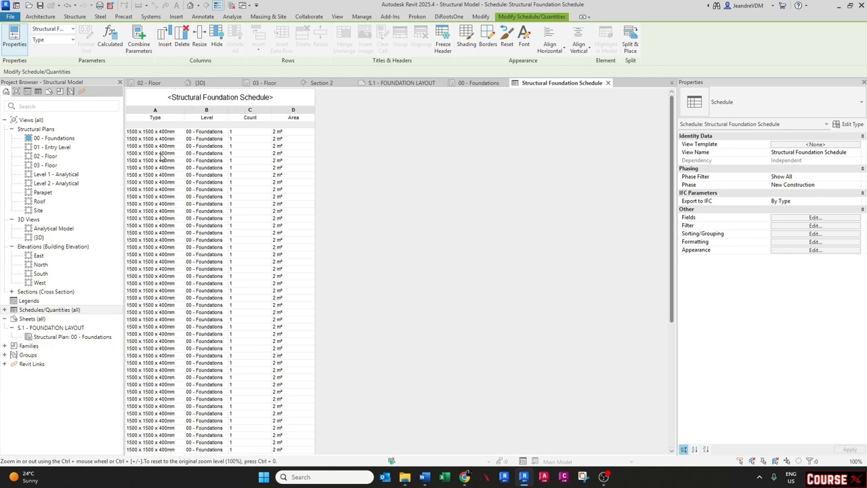
pyautogui.scroll(-5, 230, 196)
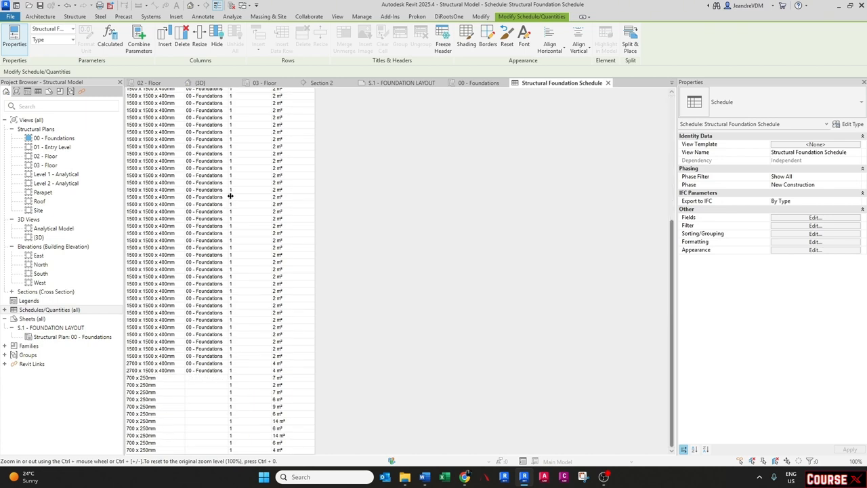
pyautogui.scroll(5, 231, 196)
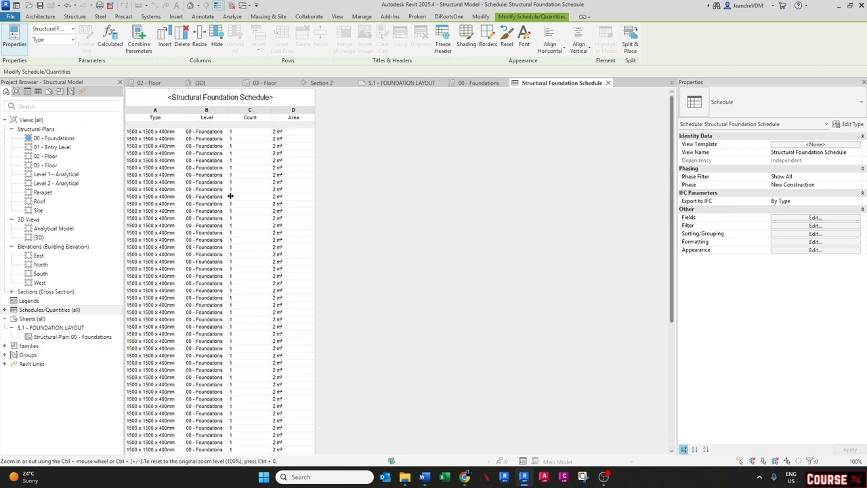
pyautogui.scroll(-5, 230, 196)
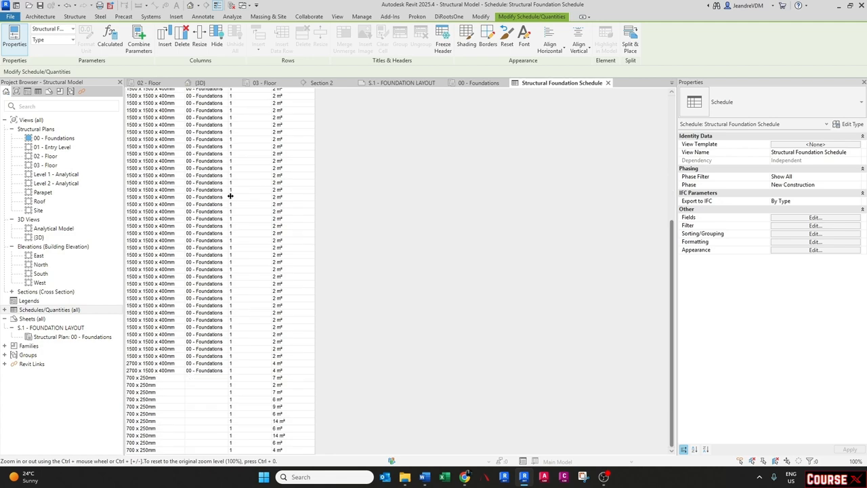
pyautogui.scroll(5, 231, 196)
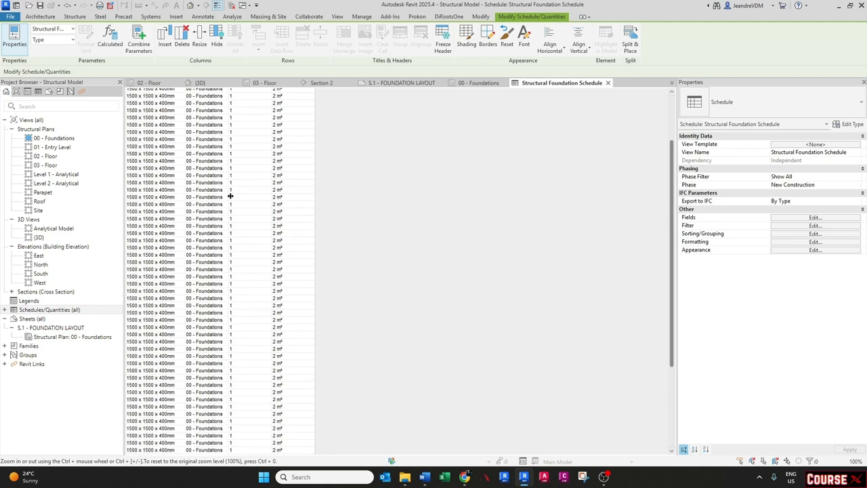
# - Sort the schedule by Type in ascending order
pyautogui.click(826, 219)
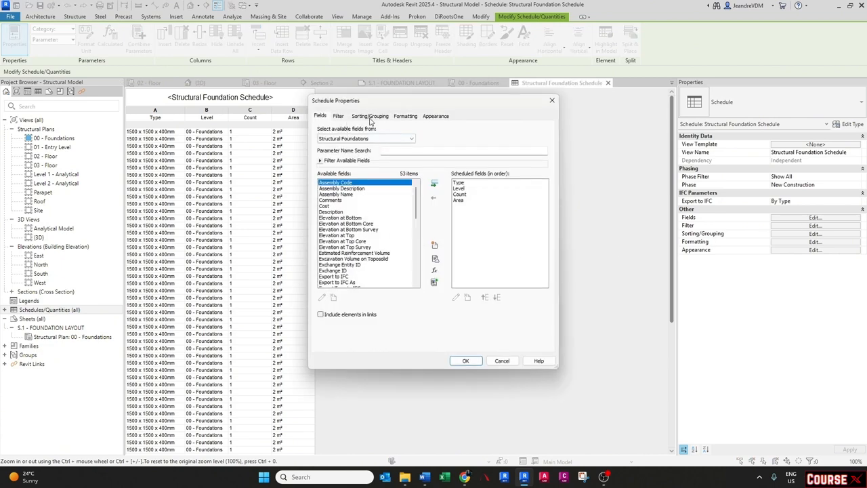
pyautogui.click(371, 117)
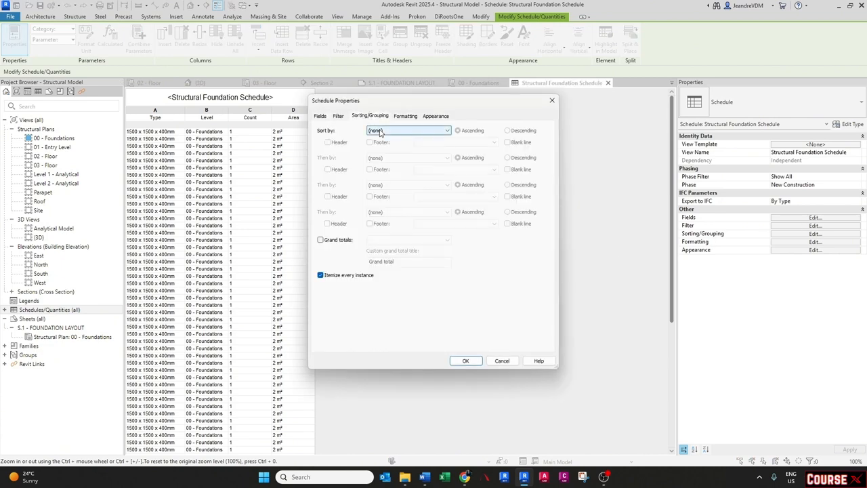
pyautogui.click(381, 133)
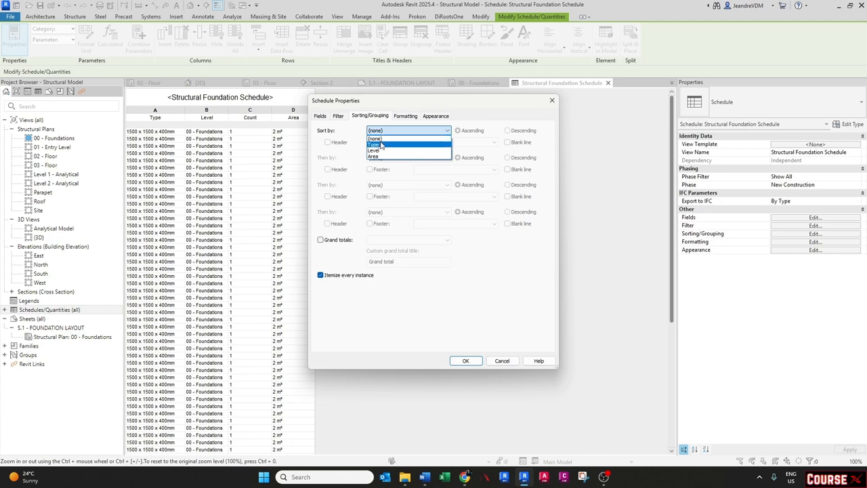
pyautogui.click(379, 144)
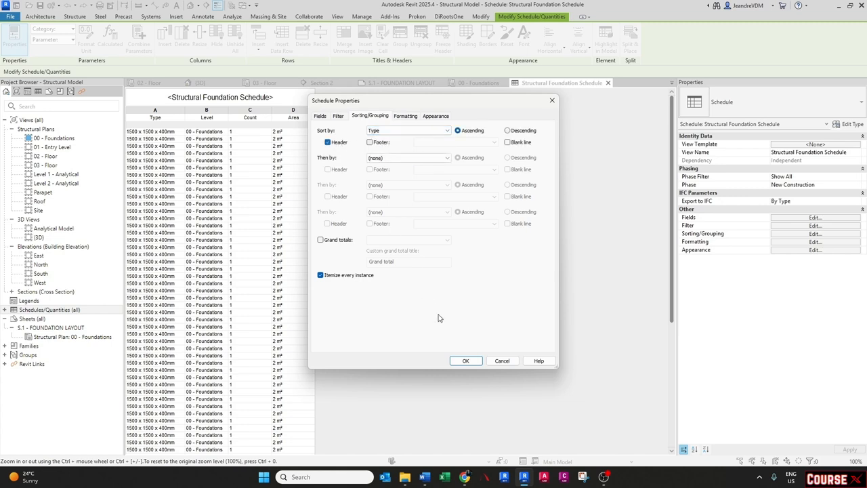
pyautogui.click(465, 360)
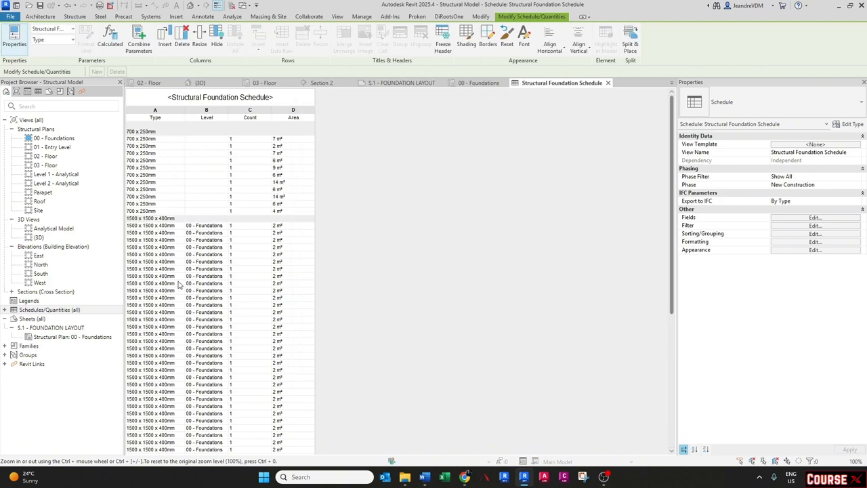
# - Turn off itemizing every instance so the schedule groups footings by type
pyautogui.click(779, 218)
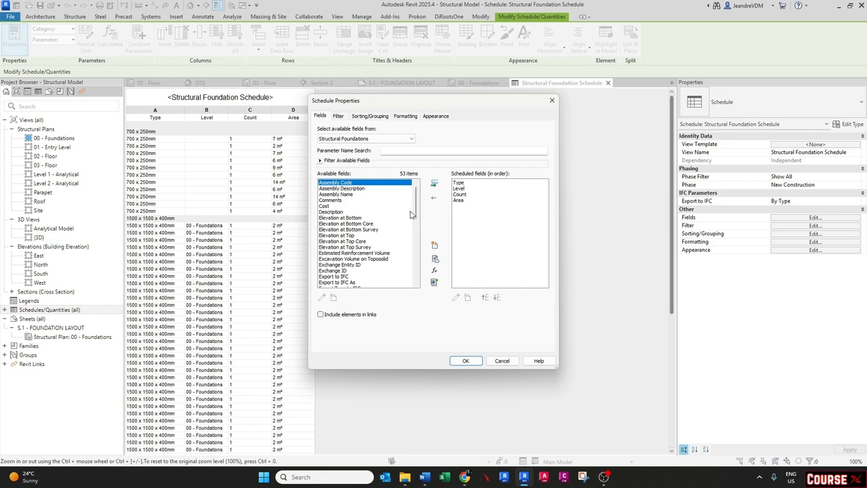
pyautogui.click(365, 117)
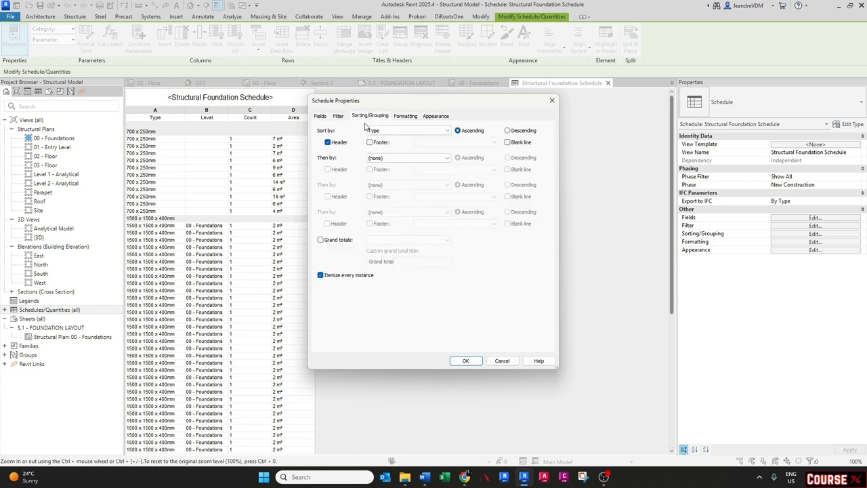
pyautogui.click(342, 278)
pyautogui.click(466, 361)
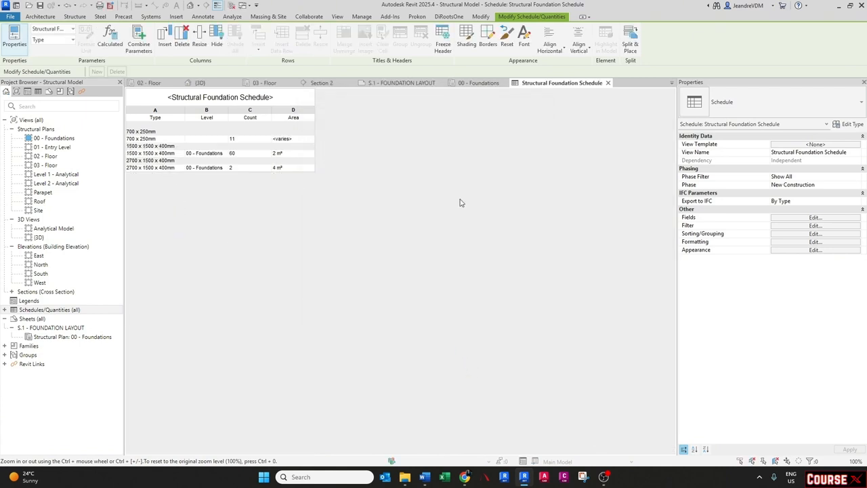
# - Remove the header row from the Type sorting in the schedule
pyautogui.click(797, 218)
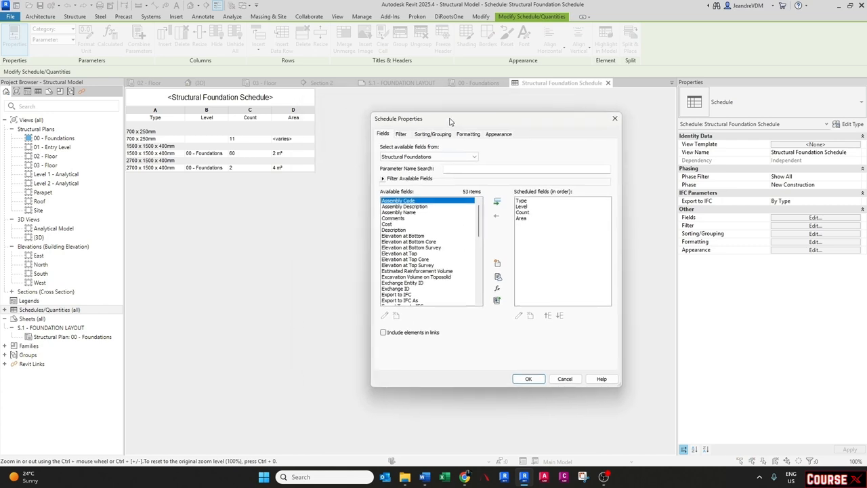
pyautogui.click(424, 137)
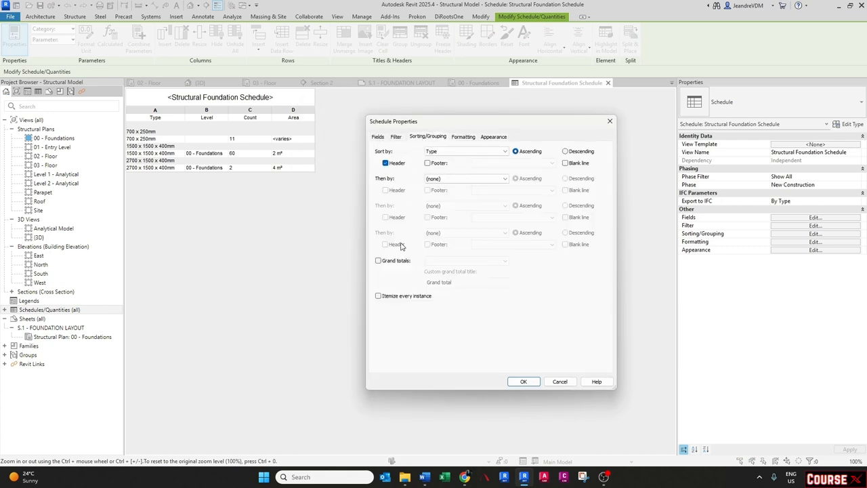
pyautogui.click(396, 165)
pyautogui.click(523, 382)
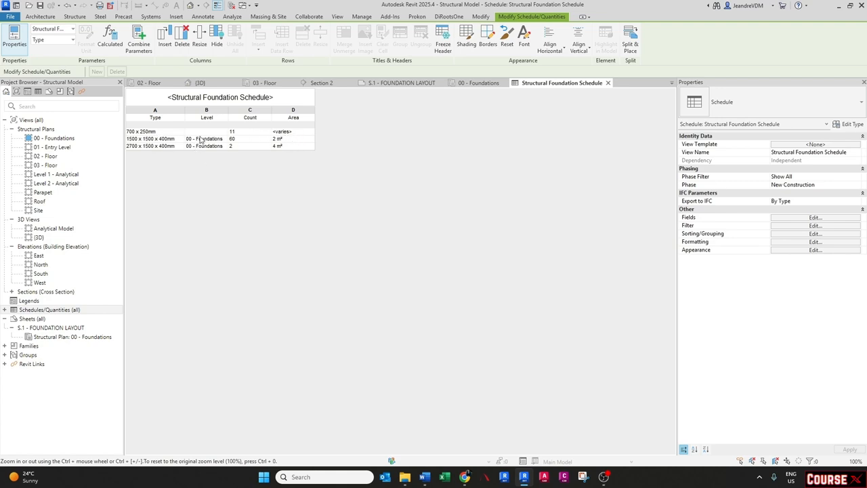
# - Remove the Level and Area fields from the foundation schedule, leaving only Type and Count
pyautogui.click(813, 218)
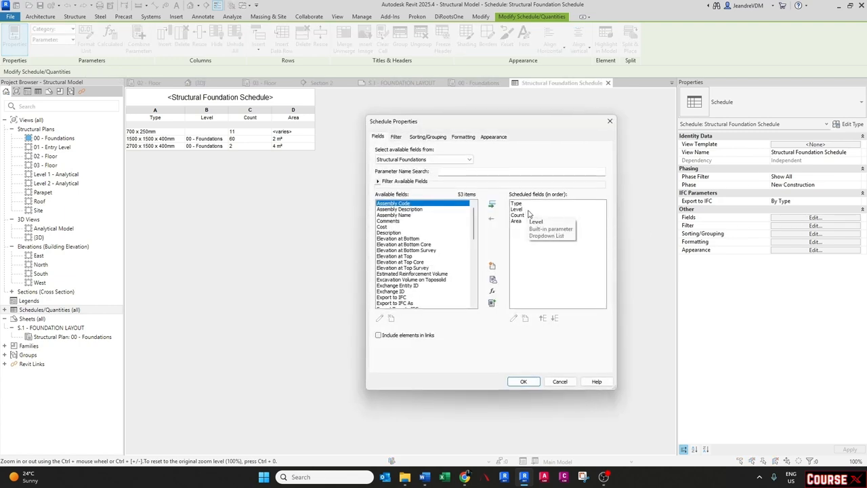
pyautogui.doubleClick(526, 210)
pyautogui.doubleClick(520, 216)
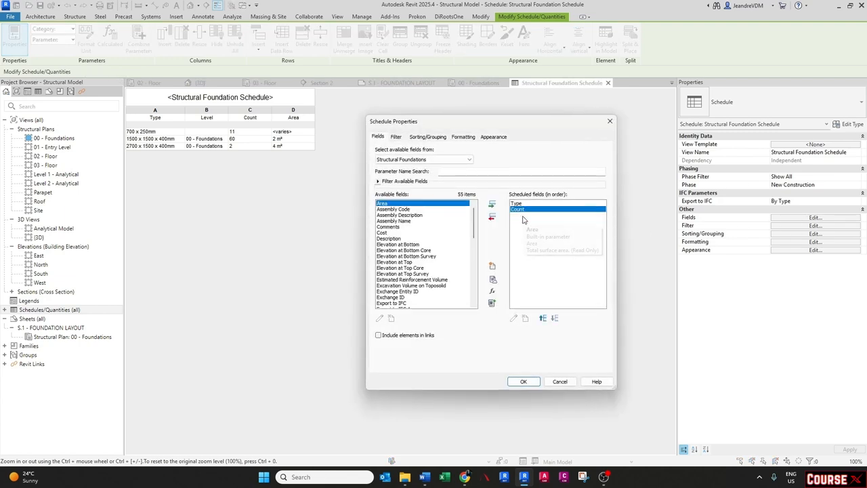
pyautogui.click(523, 381)
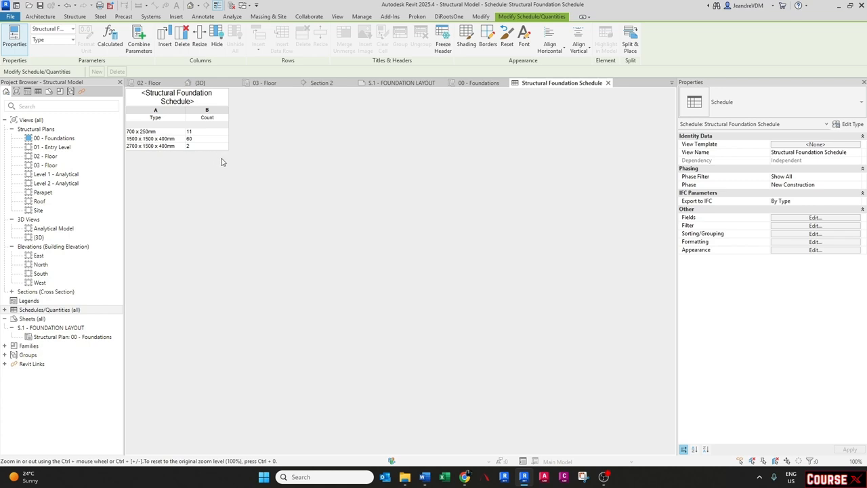
pyautogui.click(784, 218)
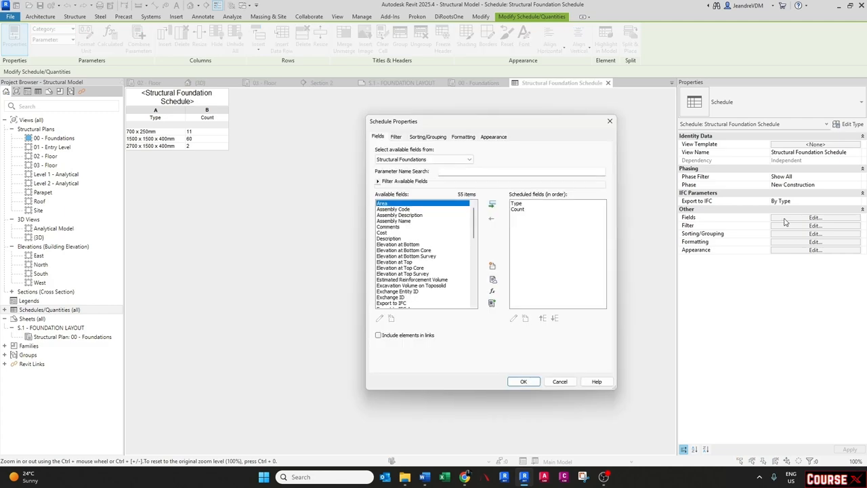
pyautogui.press('Escape')
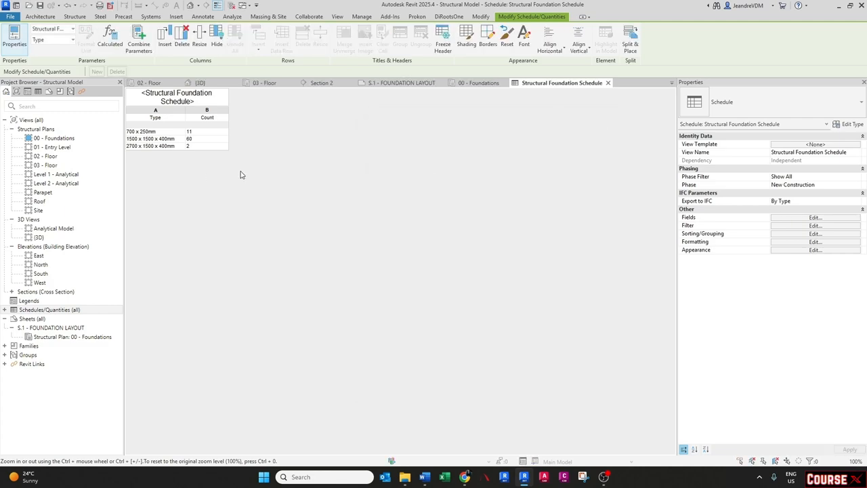
# - Place the Structural Foundation Schedule on sheet S.1 beside the foundation plan
pyautogui.click(479, 83)
pyautogui.click(398, 83)
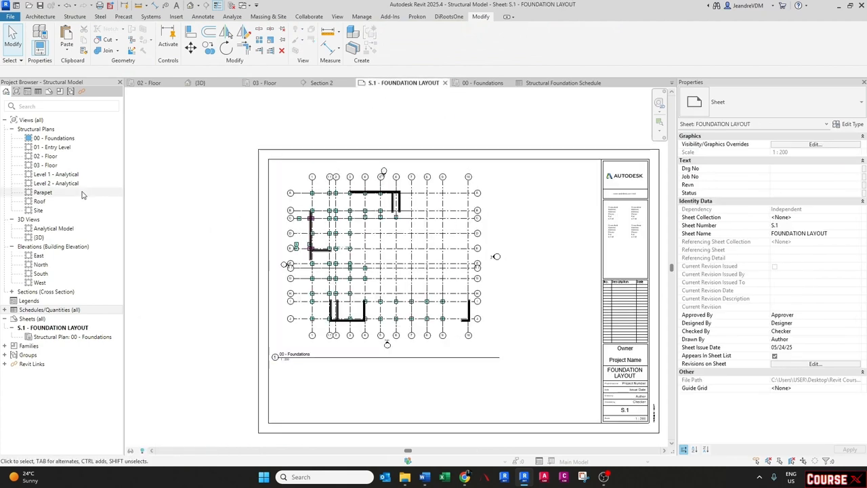
pyautogui.doubleClick(23, 309)
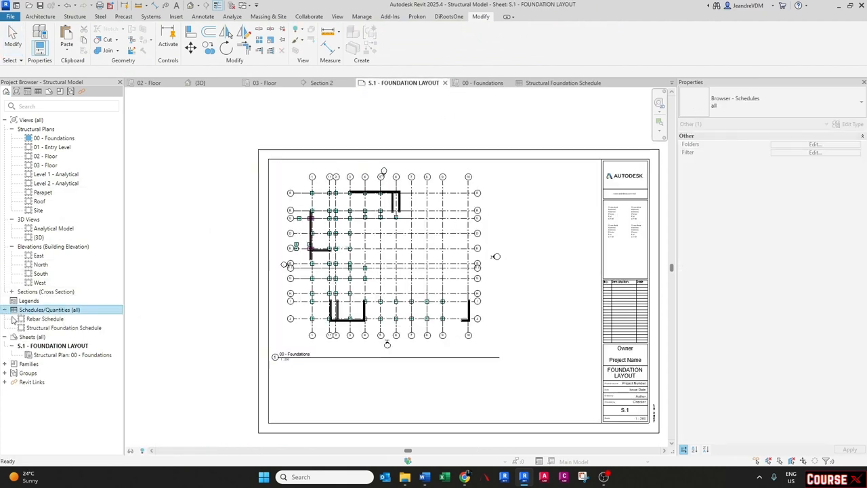
pyautogui.moveTo(37, 329); pyautogui.dragTo(520, 272)
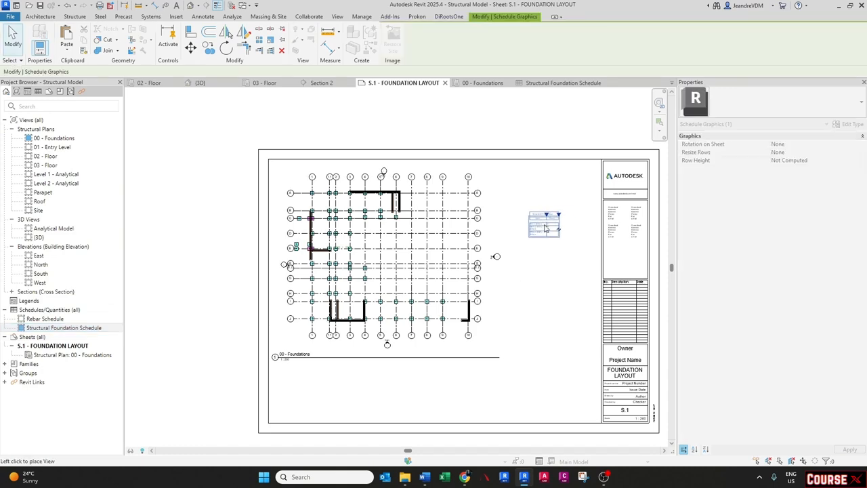
pyautogui.click(528, 210)
# - Widen the Type column of the schedule placed on the sheet
pyautogui.scroll(3, 574, 224)
pyautogui.scroll(3, 552, 219)
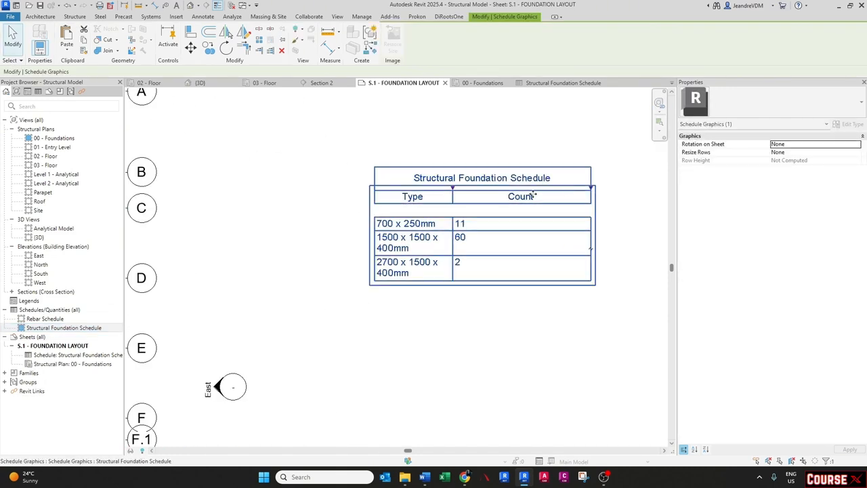
pyautogui.moveTo(453, 194); pyautogui.dragTo(527, 191)
pyautogui.moveTo(520, 201); pyautogui.dragTo(472, 211, button='middle')
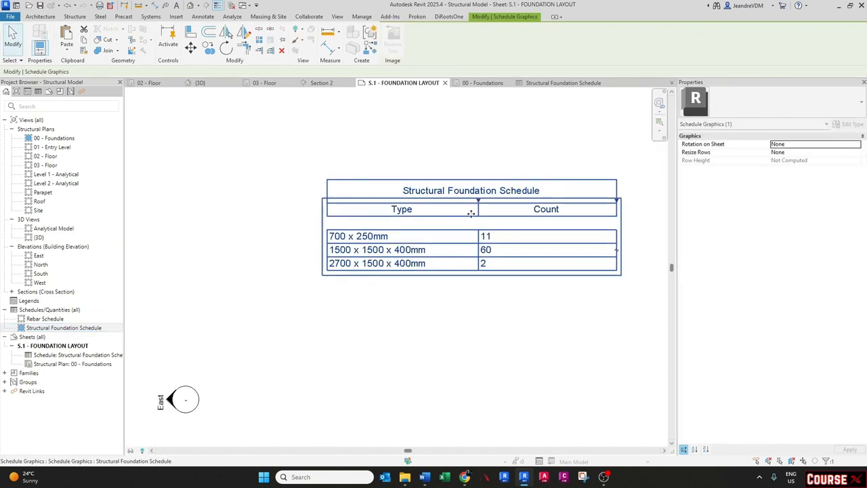
# - Reposition the schedule on the sheet next to the title block
pyautogui.scroll(-2, 467, 214)
pyautogui.click(501, 307)
pyautogui.scroll(-1, 439, 228)
pyautogui.scroll(-1, 438, 229)
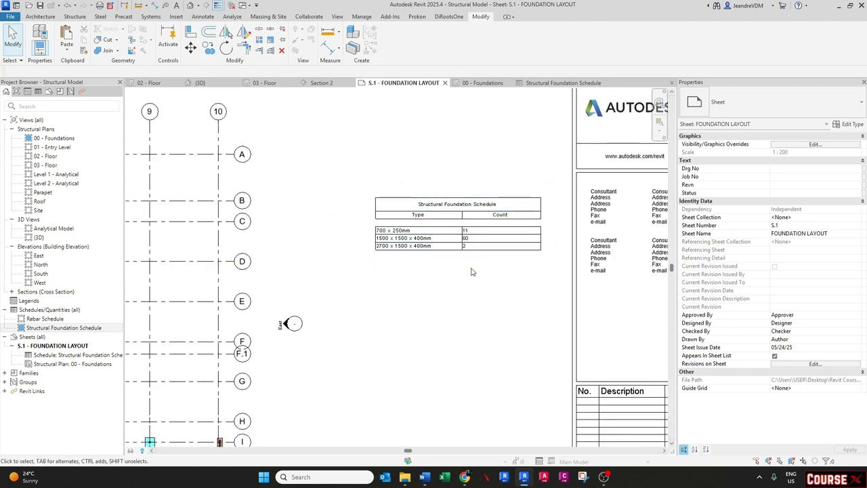
pyautogui.click(391, 207)
pyautogui.moveTo(408, 208); pyautogui.dragTo(387, 170)
pyautogui.press('Escape')
pyautogui.moveTo(401, 210); pyautogui.dragTo(479, 211, button='middle')
pyautogui.scroll(-3, 467, 201)
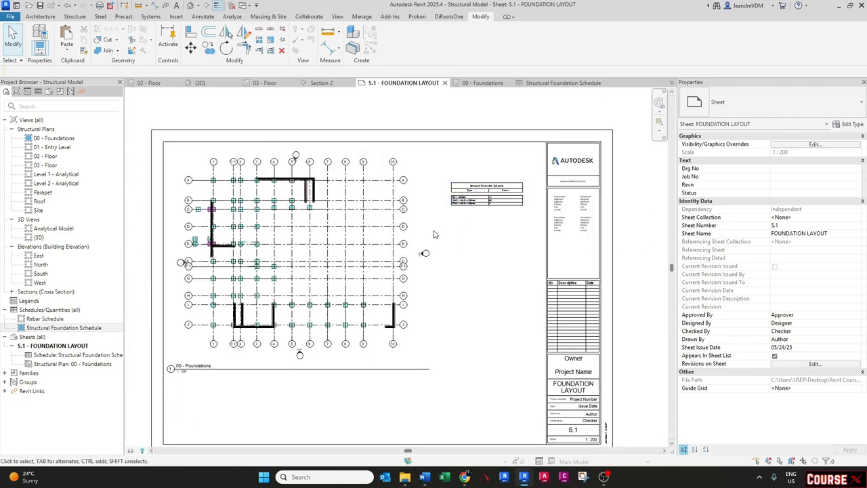
# - Activate the 00 - Foundations viewport on the sheet for editing
pyautogui.scroll(5, 246, 249)
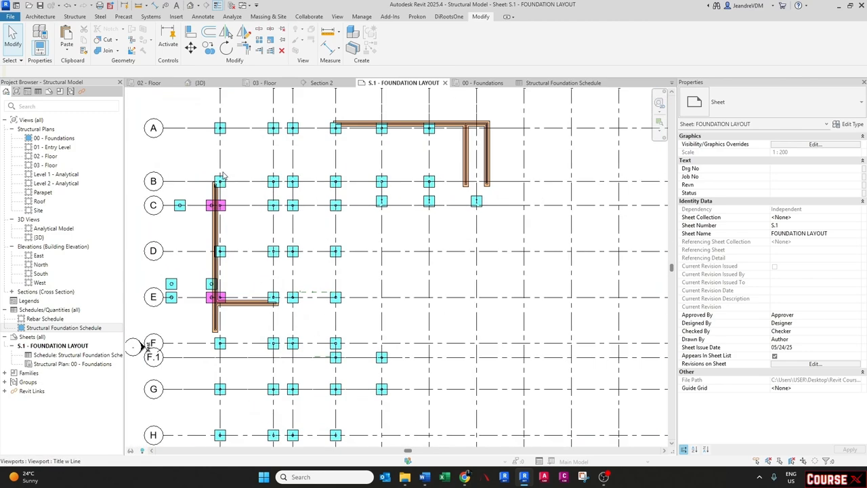
pyautogui.click(251, 237)
pyautogui.doubleClick(250, 236)
pyautogui.moveTo(251, 239); pyautogui.dragTo(338, 296, button='middle')
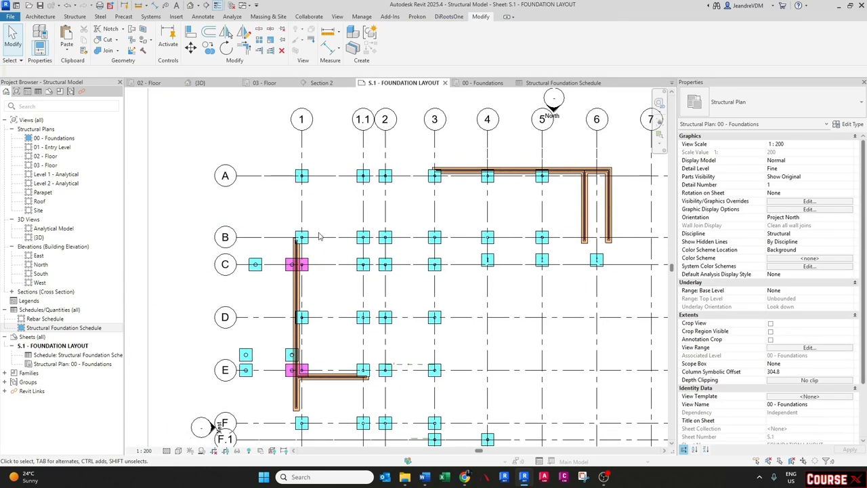
pyautogui.scroll(4, 321, 230)
pyautogui.press('e')
pyautogui.press('l')
pyautogui.scroll(2, 300, 234)
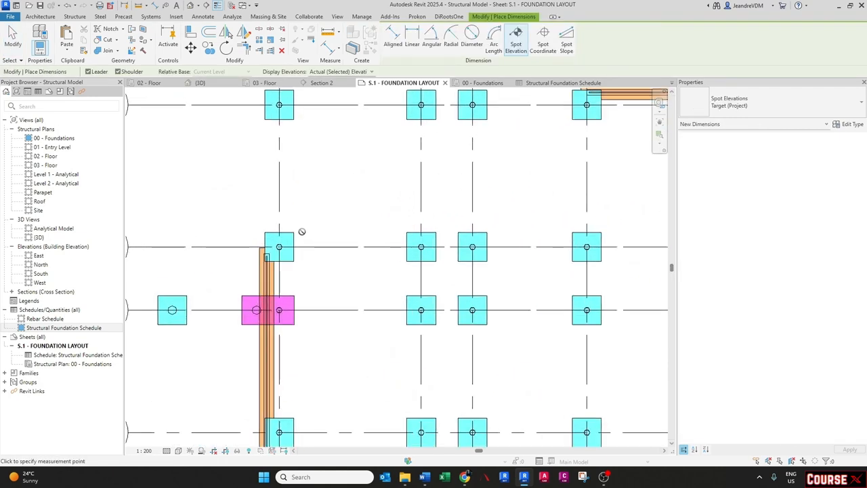
pyautogui.press('Escape')
pyautogui.press('Escape')
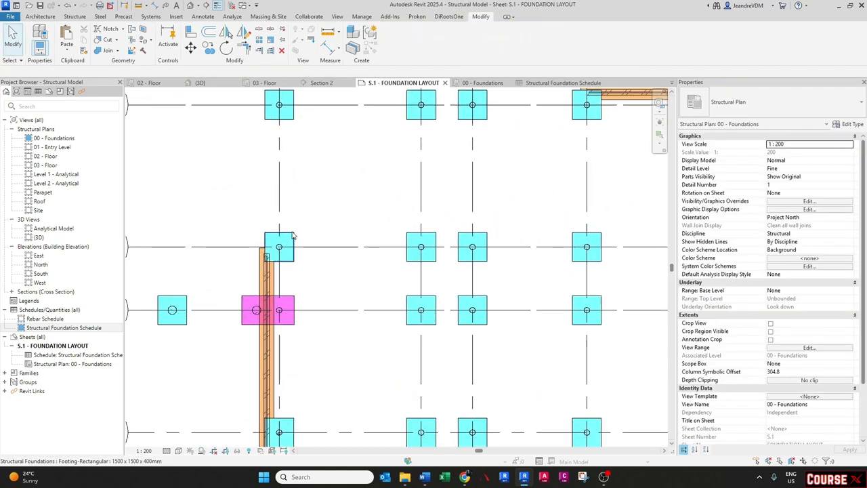
# - Place spot elevations with leaders on the footings at grids B-1 and B-3
pyautogui.click(195, 18)
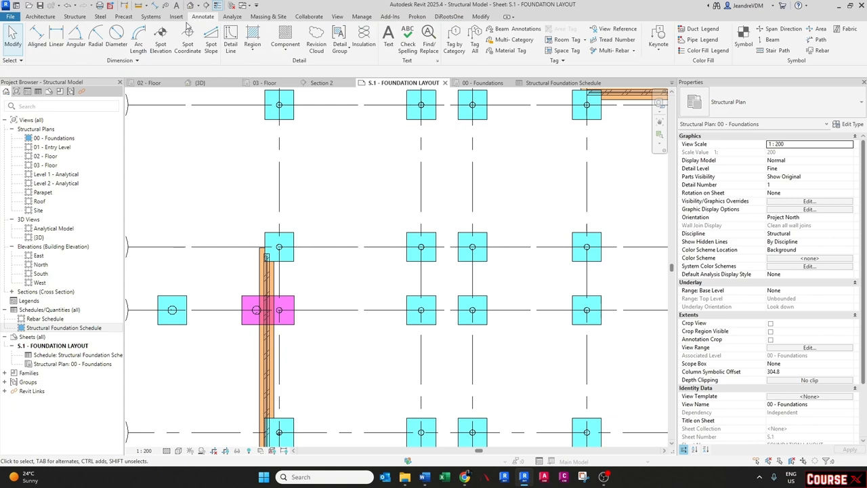
pyautogui.click(161, 40)
pyautogui.click(293, 232)
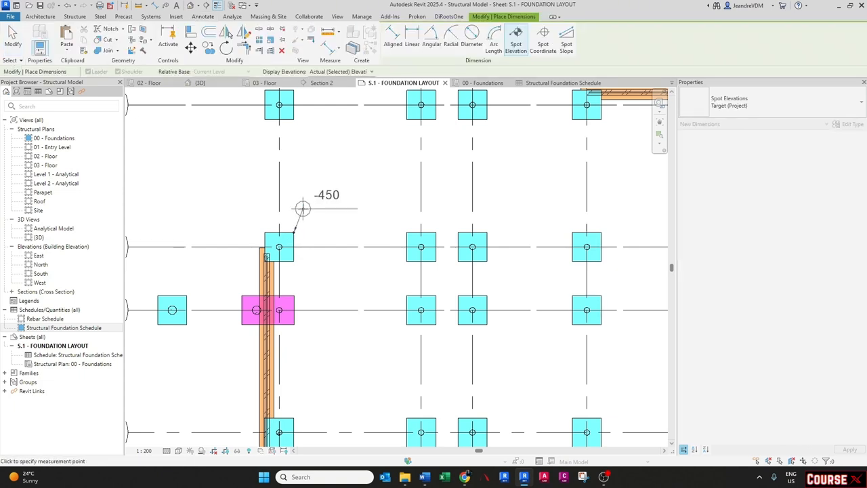
pyautogui.click(361, 198)
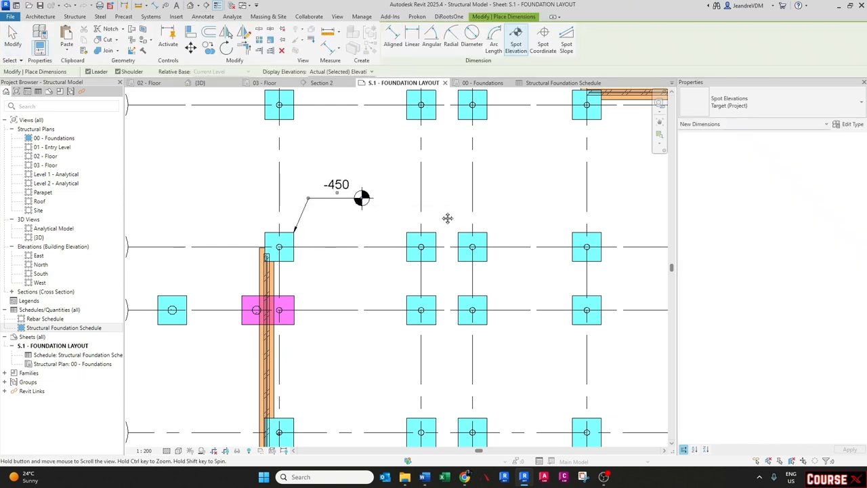
pyautogui.moveTo(625, 219); pyautogui.dragTo(466, 235, button='middle')
pyautogui.click(441, 245)
pyautogui.click(466, 205)
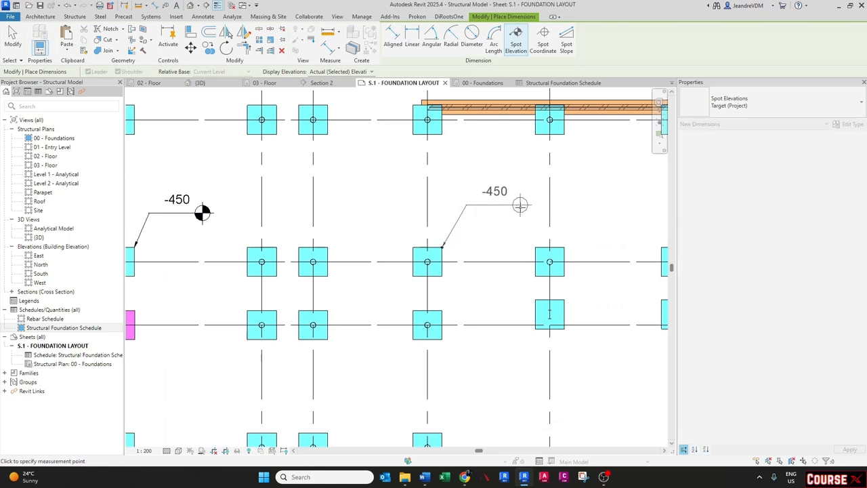
pyautogui.click(517, 205)
pyautogui.press('Escape')
# - Duplicate the spot elevation type as Target (survey) with its elevation base set to Survey Point
pyautogui.scroll(-3, 499, 217)
pyautogui.moveTo(456, 234); pyautogui.dragTo(475, 219, button='middle')
pyautogui.click(306, 208)
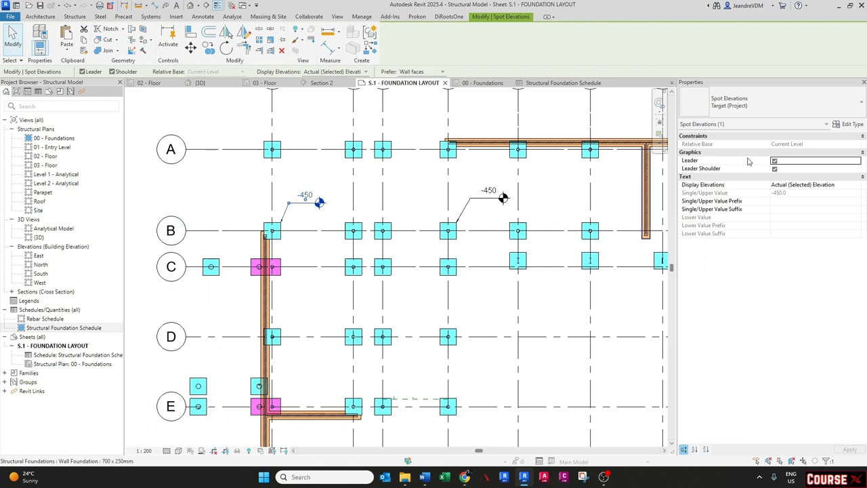
pyautogui.click(851, 124)
pyautogui.click(540, 151)
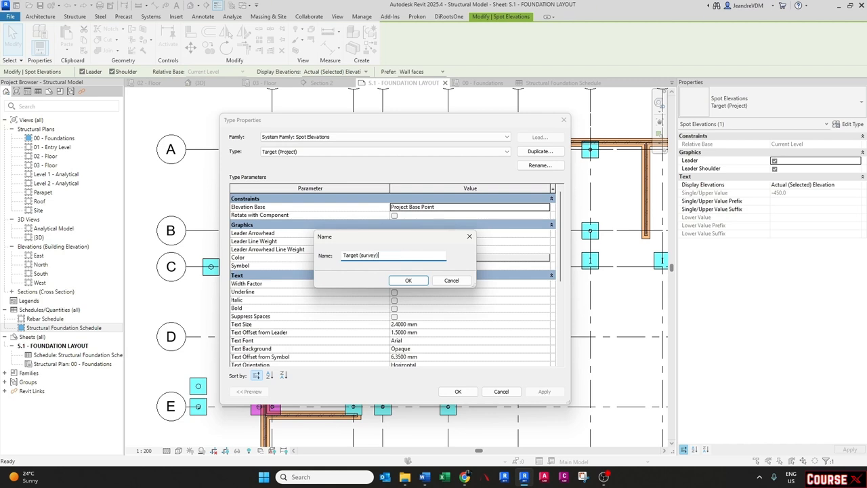
pyautogui.press('Return')
pyautogui.click(541, 211)
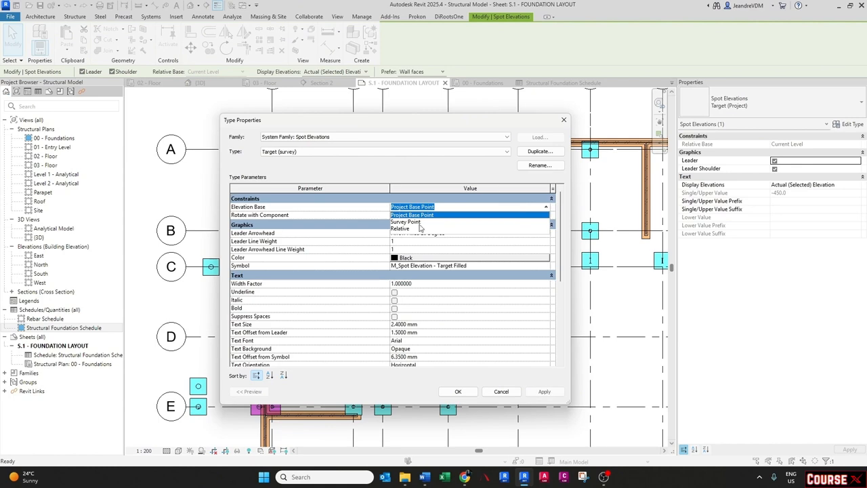
pyautogui.click(417, 224)
pyautogui.click(458, 392)
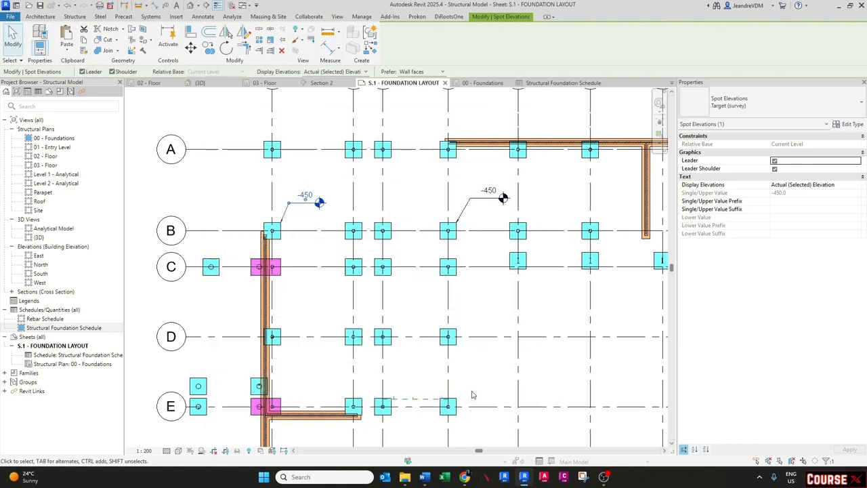
pyautogui.scroll(2, 298, 186)
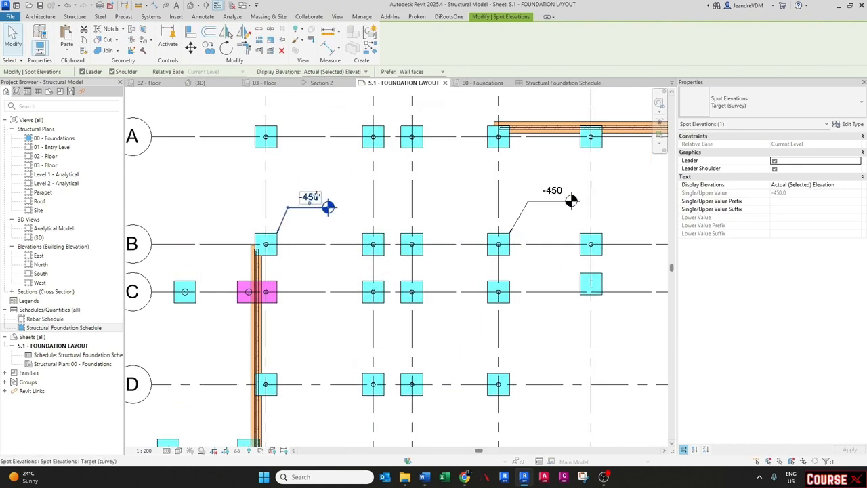
pyautogui.click(350, 211)
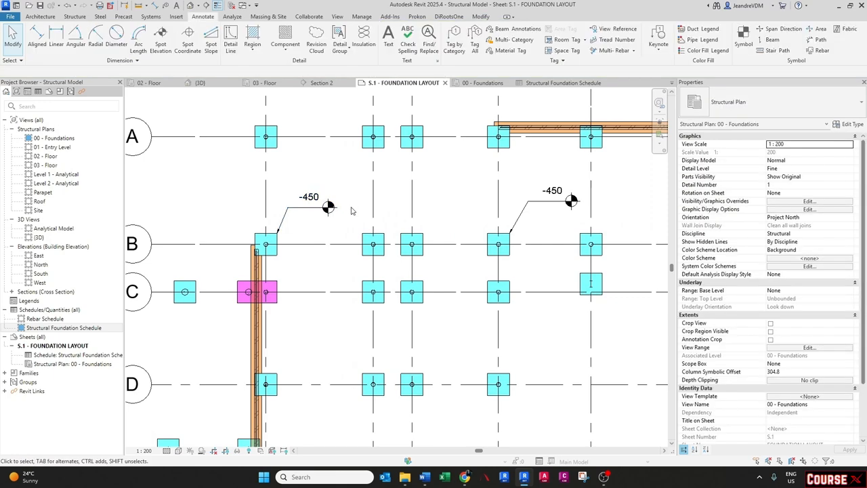
pyautogui.scroll(-1, 351, 210)
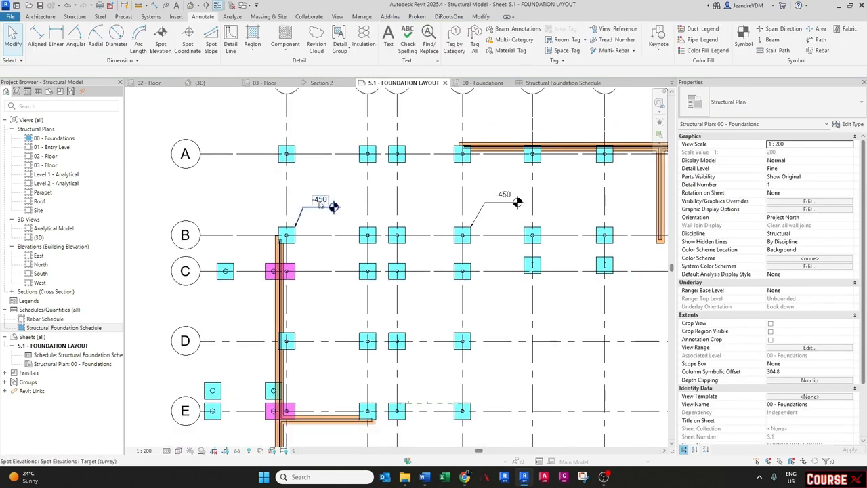
pyautogui.scroll(1, 319, 205)
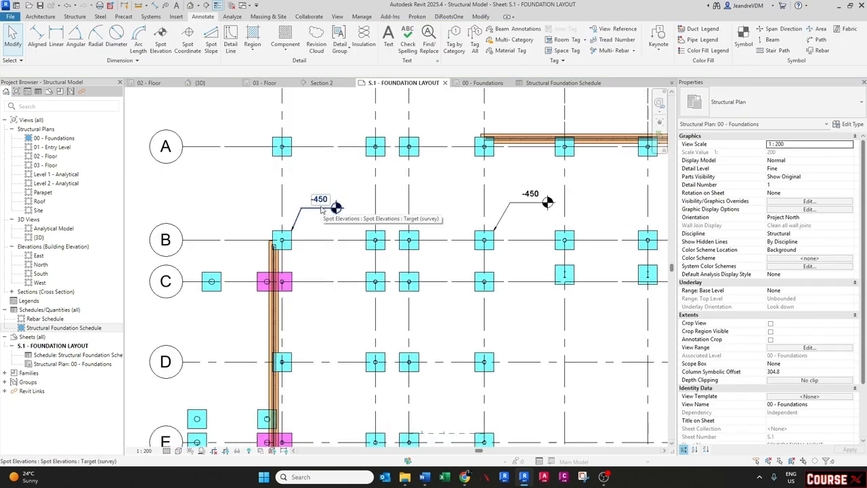
pyautogui.scroll(-1, 316, 206)
pyautogui.scroll(-1, 315, 205)
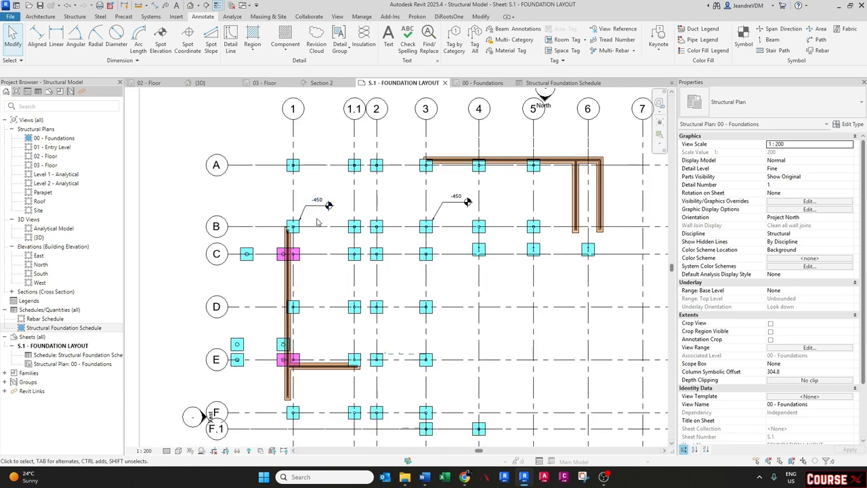
# - Create similar spot elevations on the wall footing and on the footing at grid E-1
pyautogui.moveTo(317, 219); pyautogui.dragTo(314, 170, button='middle')
pyautogui.click(312, 158)
pyautogui.scroll(2, 318, 296)
pyautogui.press('c')
pyautogui.press('s')
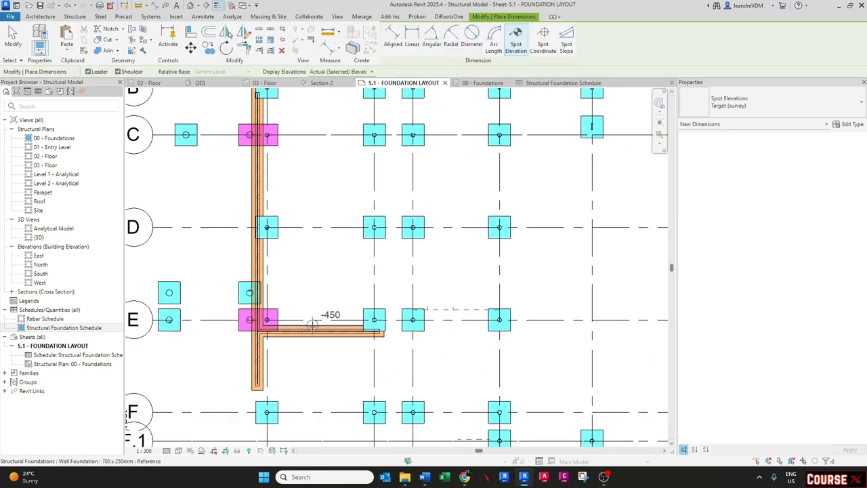
pyautogui.click(312, 325)
pyautogui.click(311, 290)
pyautogui.click(341, 291)
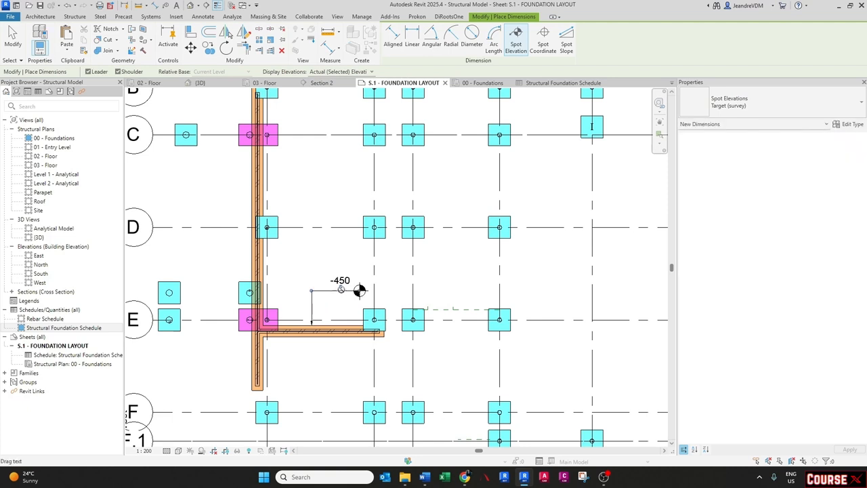
pyautogui.click(279, 309)
pyautogui.click(307, 258)
pyautogui.click(352, 258)
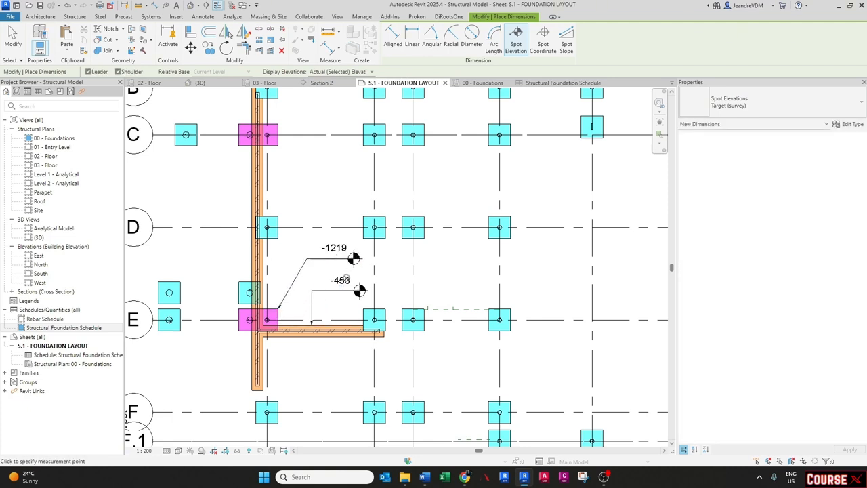
pyautogui.press('Escape')
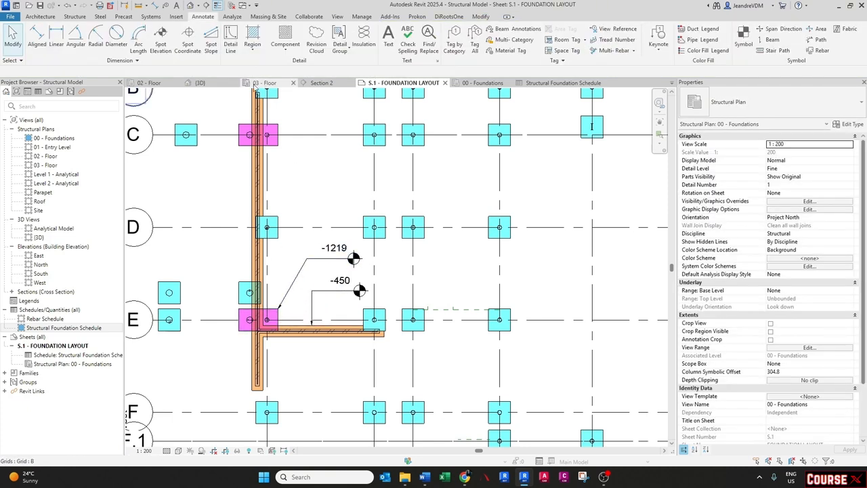
# - Examine the foundations in the 3D view, then return to the schedule
pyautogui.click(211, 84)
pyautogui.keyDown('shift'); pyautogui.moveTo(327, 270); pyautogui.dragTo(335, 173, button='middle'); pyautogui.keyUp('shift')
pyautogui.scroll(6, 260, 271)
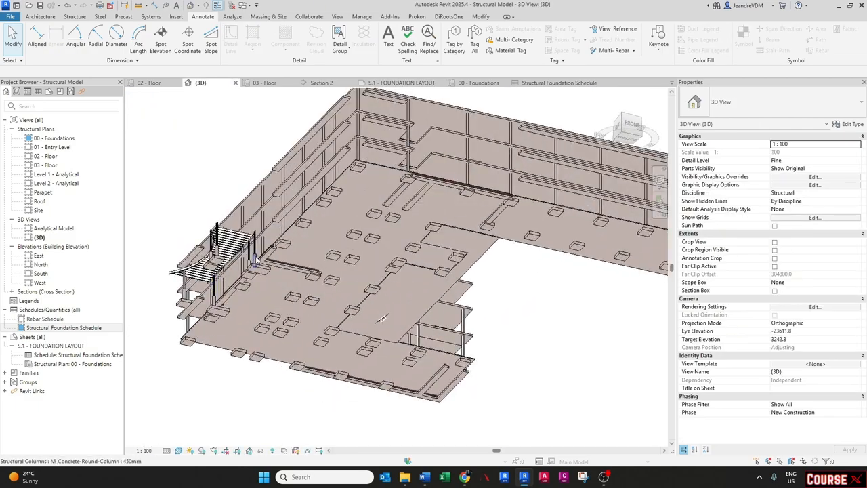
pyautogui.click(254, 287)
pyautogui.moveTo(254, 286)
pyautogui.keyDown('shift'); pyautogui.mouseDown(button='middle')
pyautogui.moveTo(318, 392)
pyautogui.moveTo(322, 417)
pyautogui.moveTo(308, 398)
pyautogui.moveTo(272, 398)
pyautogui.moveTo(277, 436)
pyautogui.moveTo(275, 422)
pyautogui.mouseUp(button='middle'); pyautogui.keyUp('shift')
pyautogui.press('Escape')
pyautogui.click(533, 84)
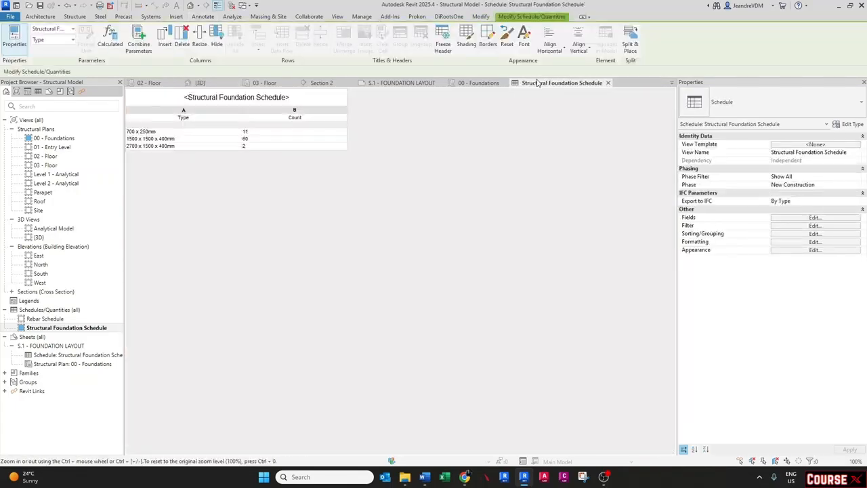
# - Delete the -1219 spot elevation near grid E-1 in the foundations plan
pyautogui.click(478, 83)
pyautogui.scroll(2, 288, 235)
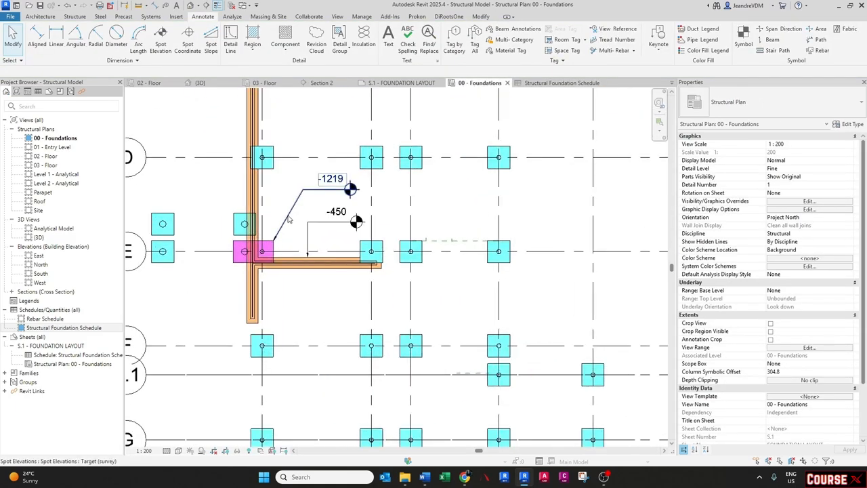
pyautogui.click(339, 183)
pyautogui.click(749, 100)
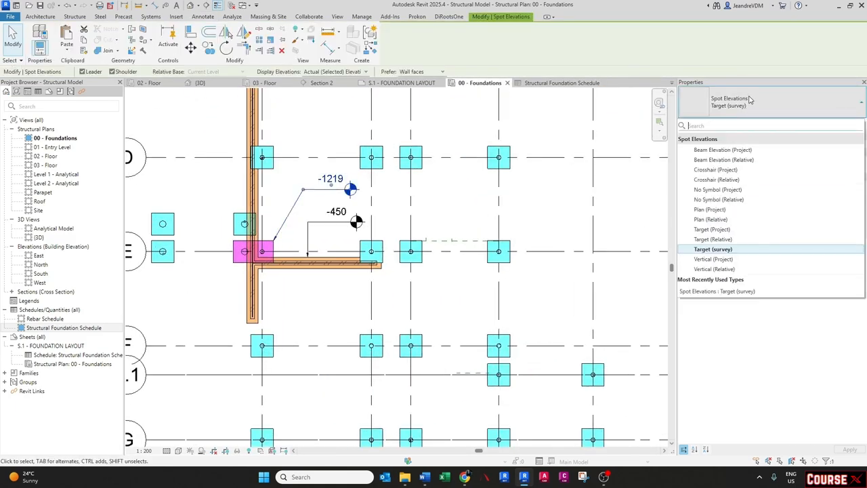
pyautogui.click(748, 100)
pyautogui.press('Delete')
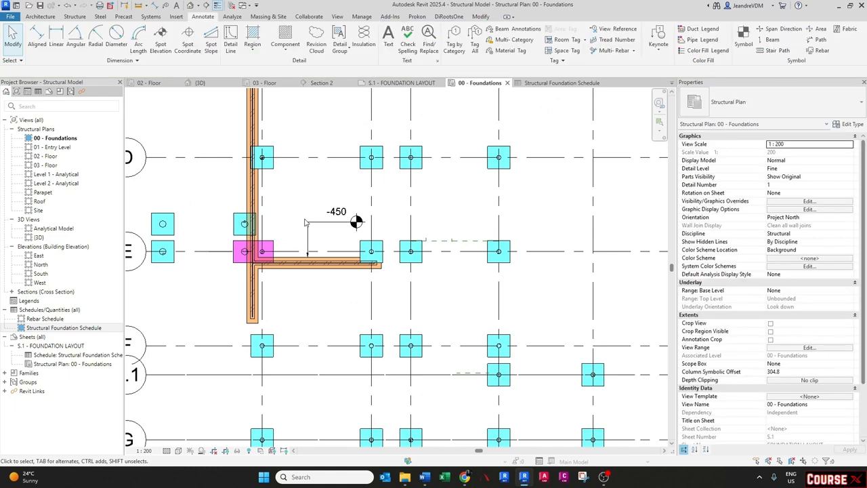
pyautogui.scroll(1, 309, 230)
pyautogui.press('e')
pyautogui.press('l')
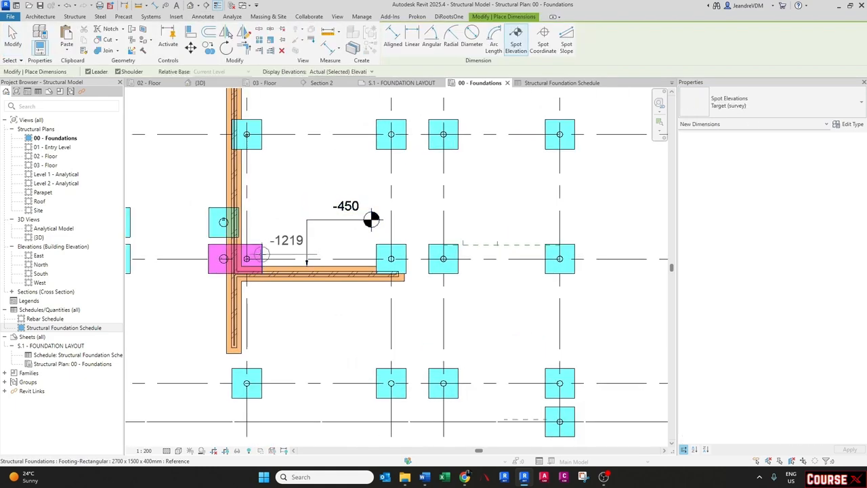
pyautogui.press('Escape')
pyautogui.press('Escape')
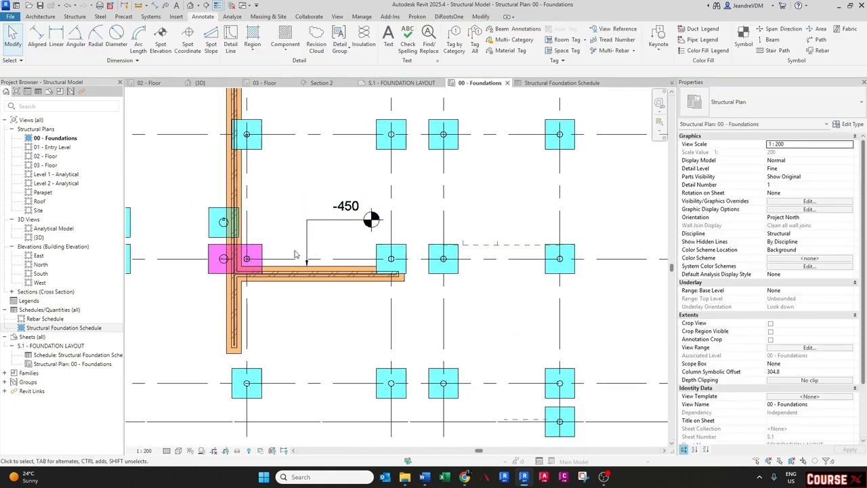
# - Create a new legend view named FOUNDATIONS at 1 : 50 scale
pyautogui.scroll(-3, 304, 318)
pyautogui.scroll(-2, 304, 325)
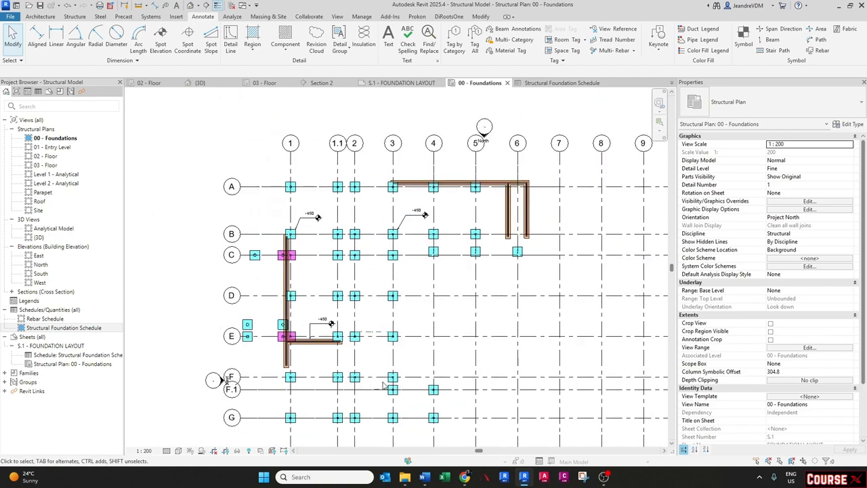
pyautogui.moveTo(392, 422); pyautogui.dragTo(309, 271, button='middle')
pyautogui.scroll(-3, 308, 271)
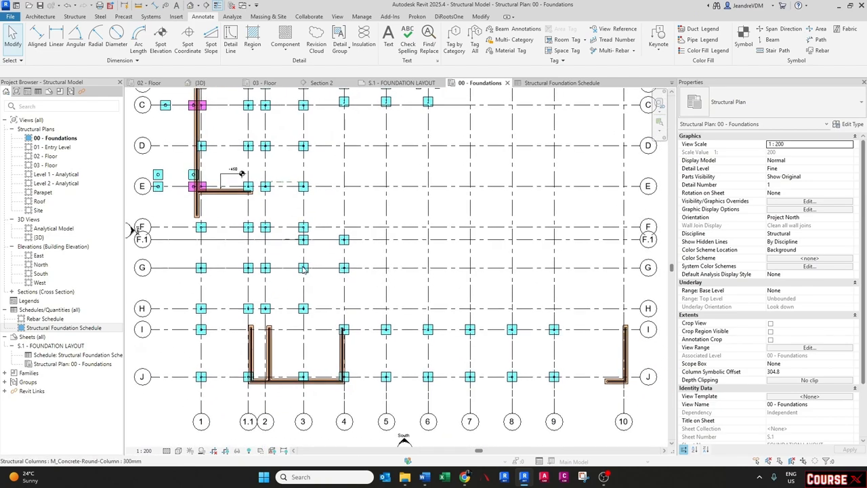
pyautogui.scroll(2, 312, 243)
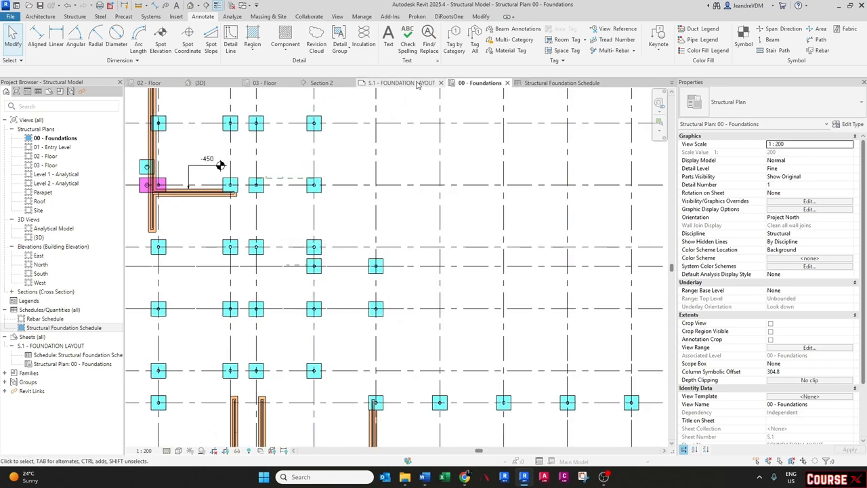
pyautogui.rightClick(28, 301)
pyautogui.click(59, 308)
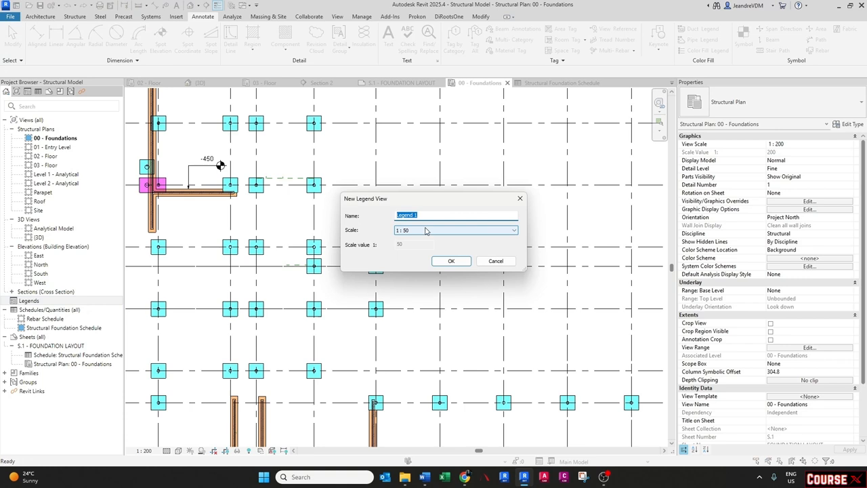
pyautogui.press('capslock')
pyautogui.write('FOU')
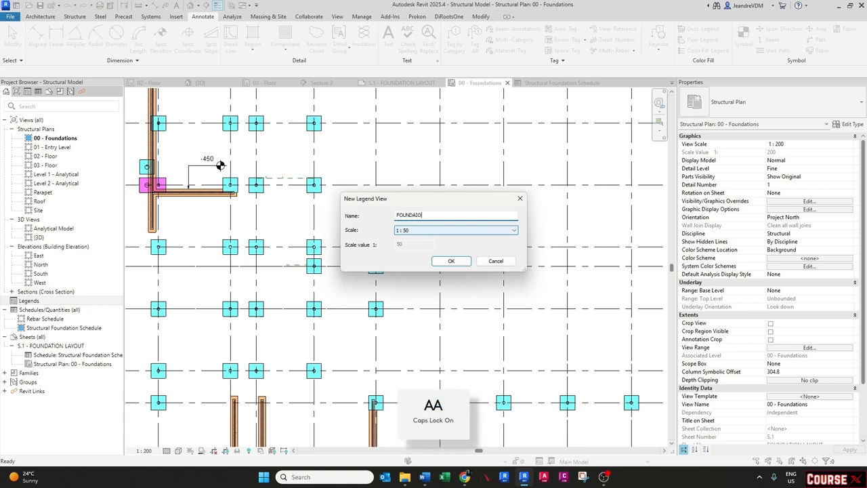
pyautogui.write('NDAIO')
pyautogui.press('BackSpace')
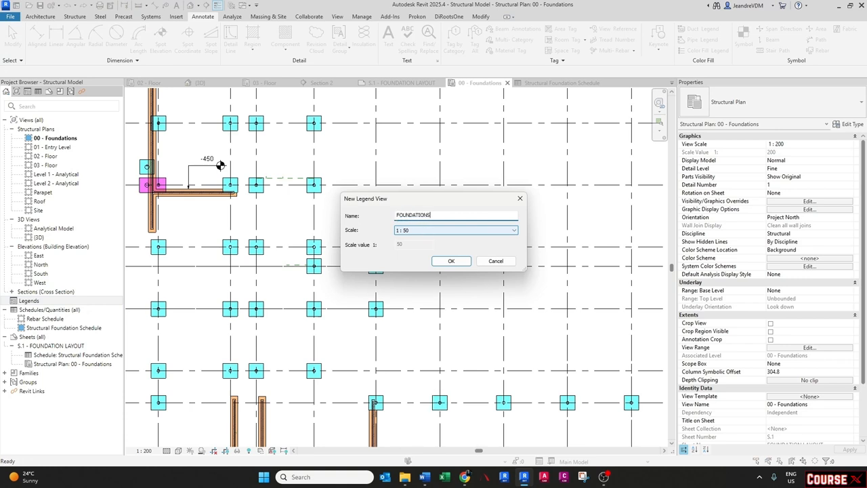
pyautogui.press('Return')
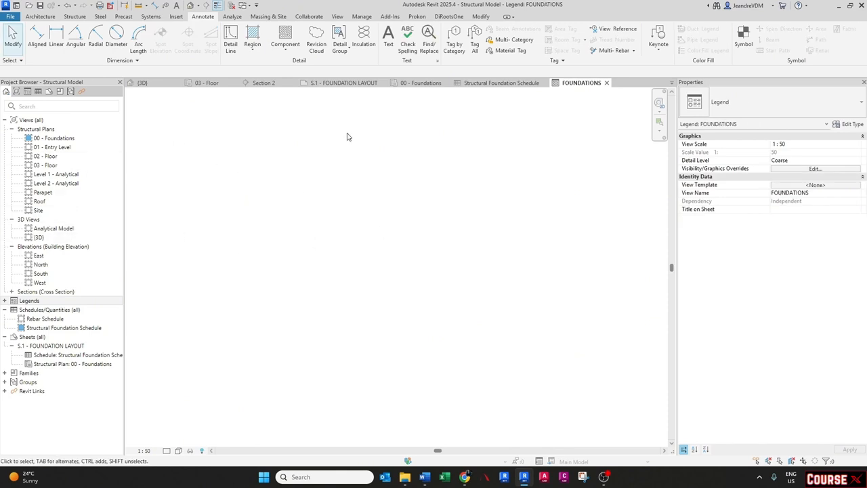
# - Add an underlined LEGEND: text heading in the legend view
pyautogui.click(388, 35)
pyautogui.click(332, 186)
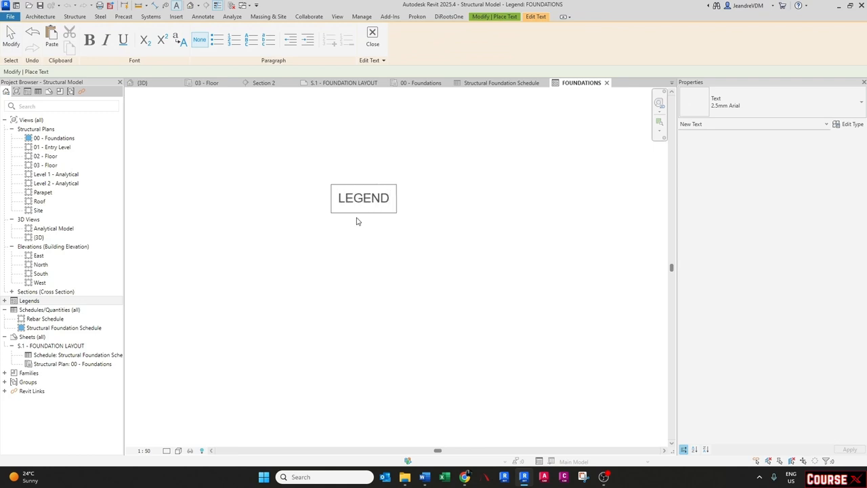
pyautogui.hotkey('ctrl', 'a')
pyautogui.hotkey('ctrl', 'u')
pyautogui.click(257, 255)
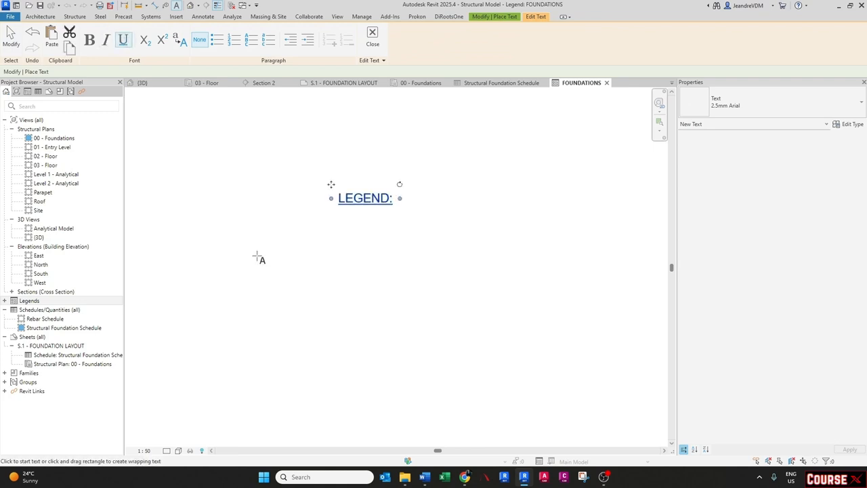
pyautogui.press('Escape')
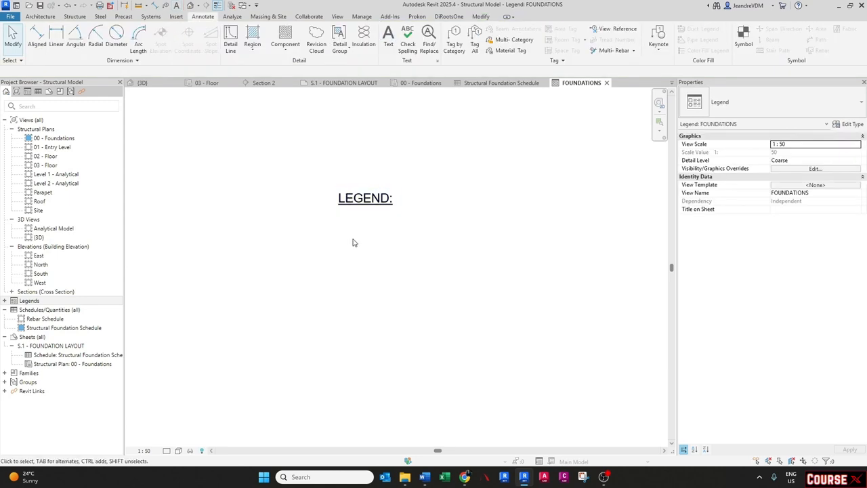
# - Sketch a rectangular filled region boundary 500 wide and 200 high below the heading
pyautogui.click(252, 47)
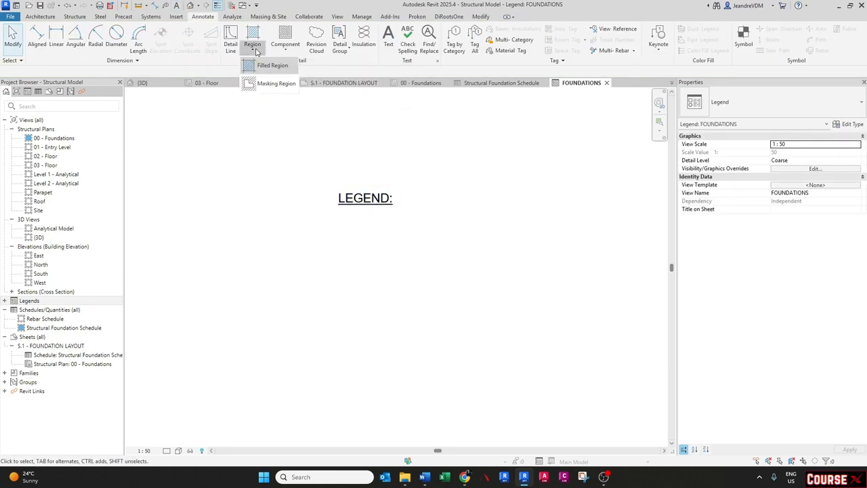
pyautogui.click(267, 66)
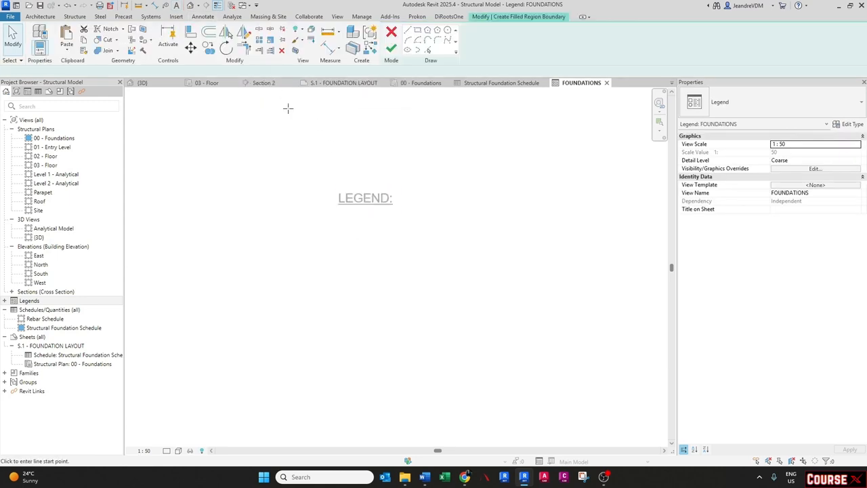
pyautogui.click(417, 31)
pyautogui.click(332, 230)
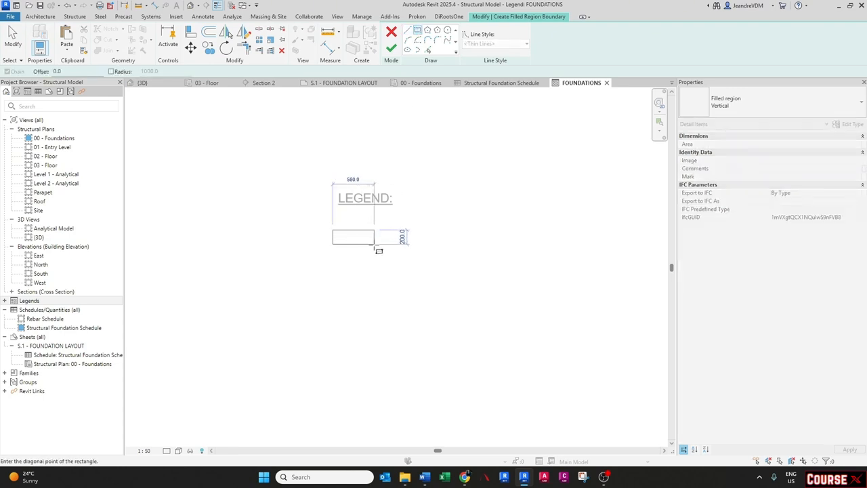
pyautogui.click(377, 243)
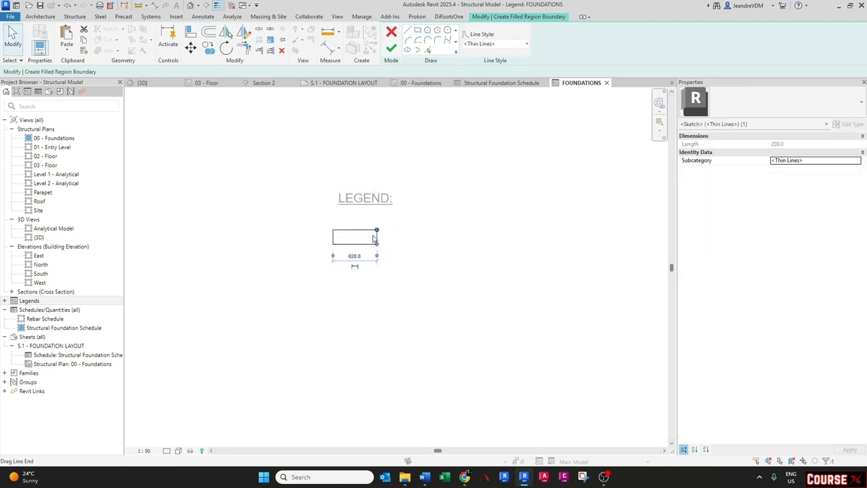
pyautogui.click(355, 256)
pyautogui.write('500')
pyautogui.press('Return')
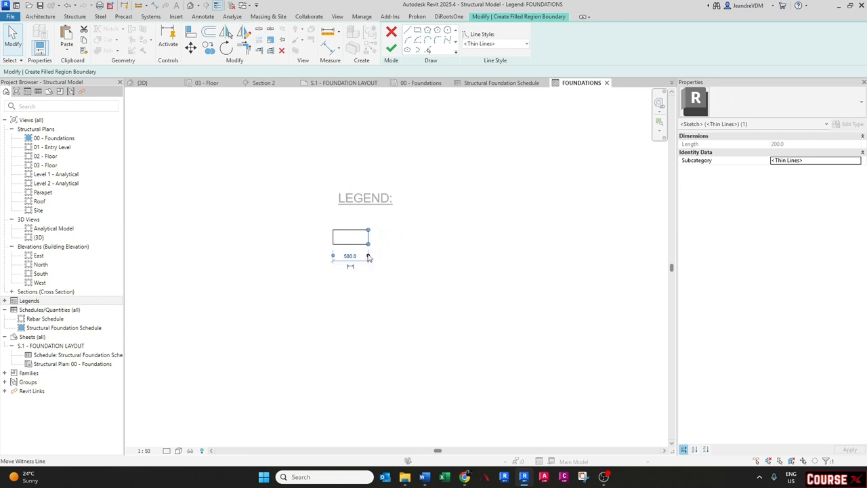
pyautogui.click(350, 244)
pyautogui.click(367, 261)
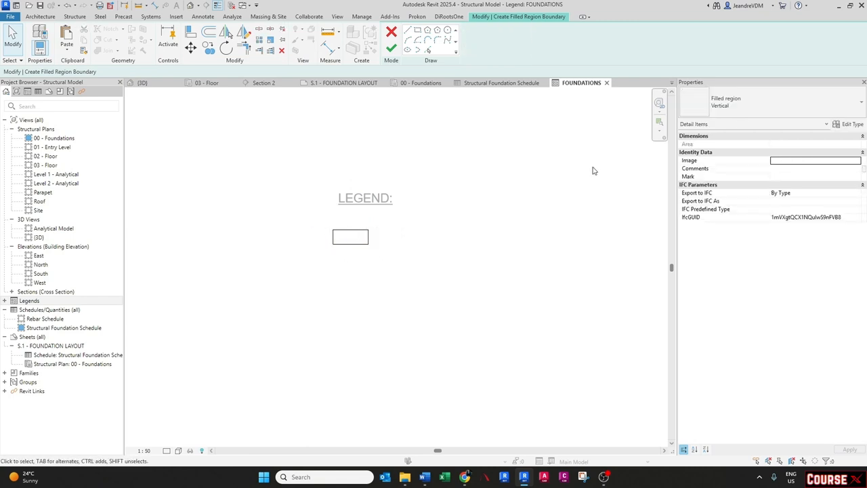
pyautogui.moveTo(308, 223); pyautogui.dragTo(407, 283)
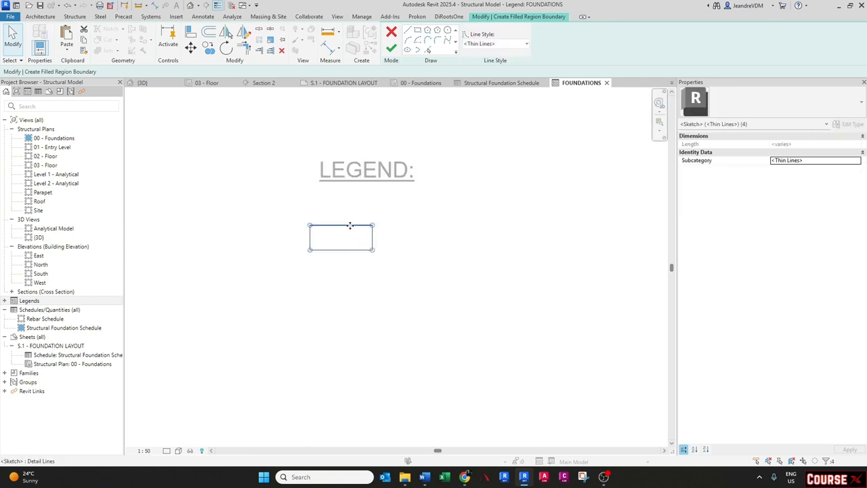
pyautogui.moveTo(350, 225); pyautogui.dragTo(364, 227)
pyautogui.press('Escape')
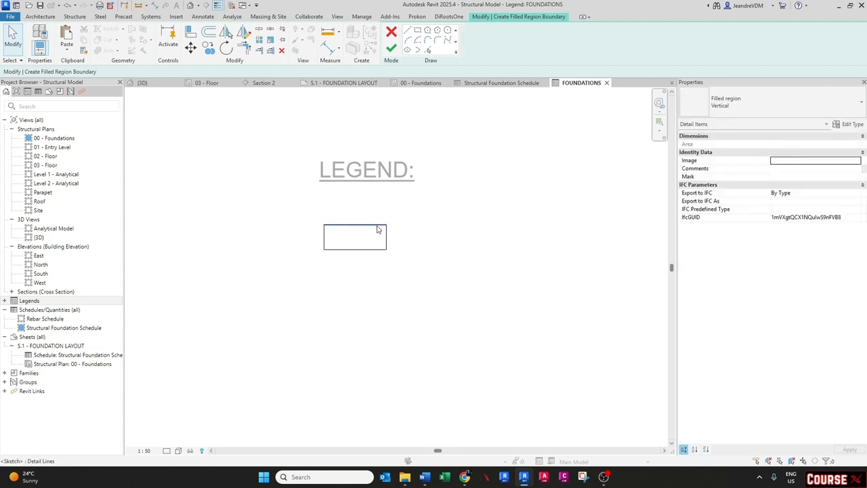
# - Duplicate the filled region type as 1500 X 1500 X 400mm with a cyan solid fill foreground pattern
pyautogui.click(847, 124)
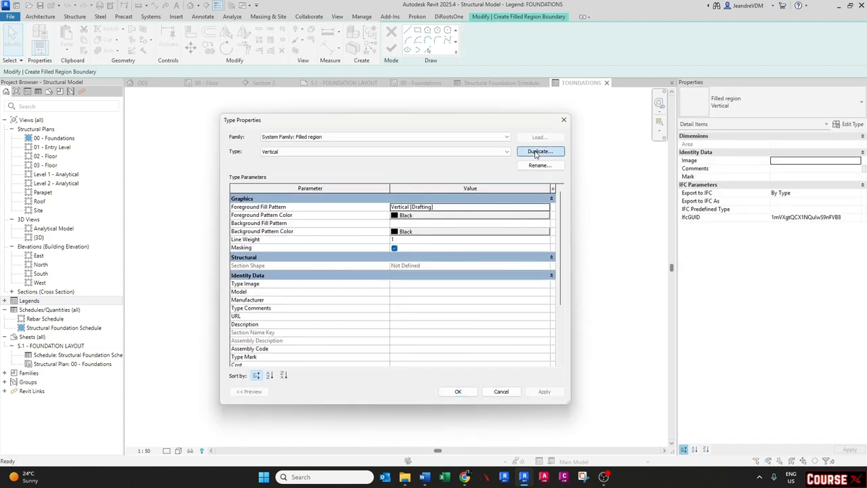
pyautogui.click(539, 151)
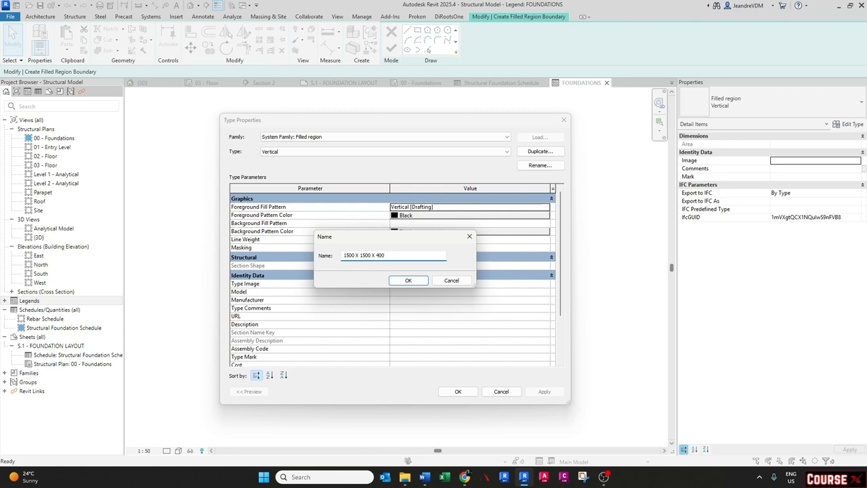
pyautogui.press('Return')
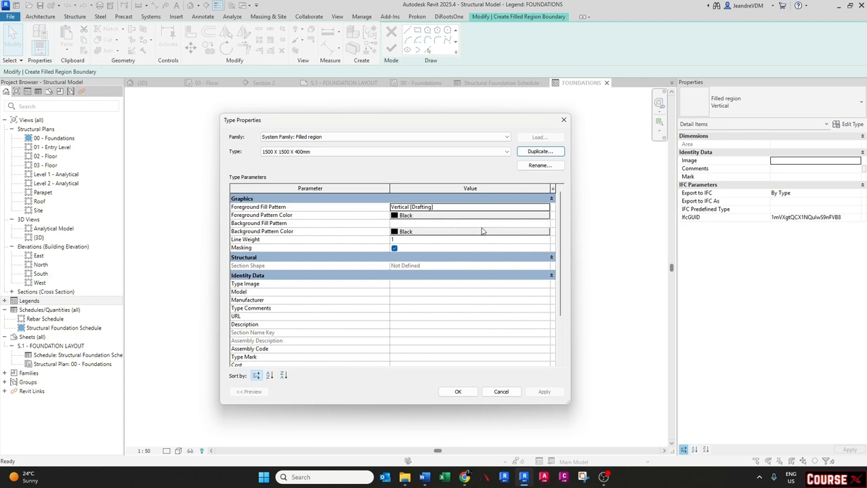
pyautogui.click(545, 208)
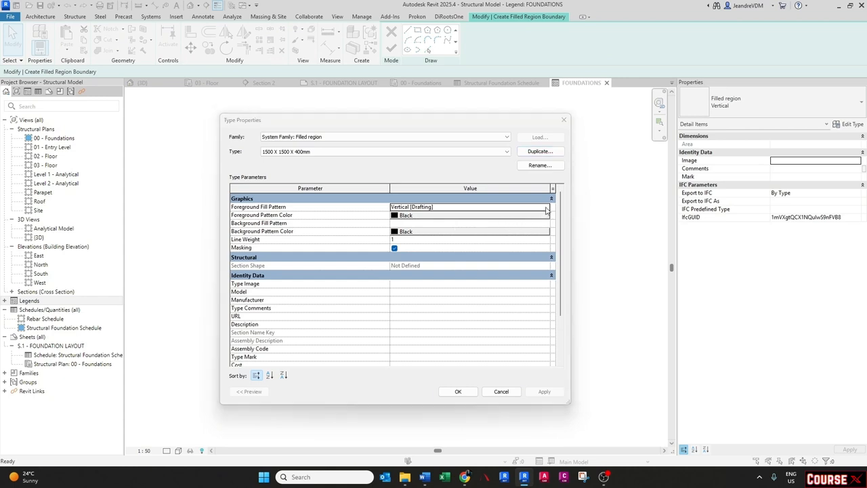
pyautogui.scroll(5, 401, 262)
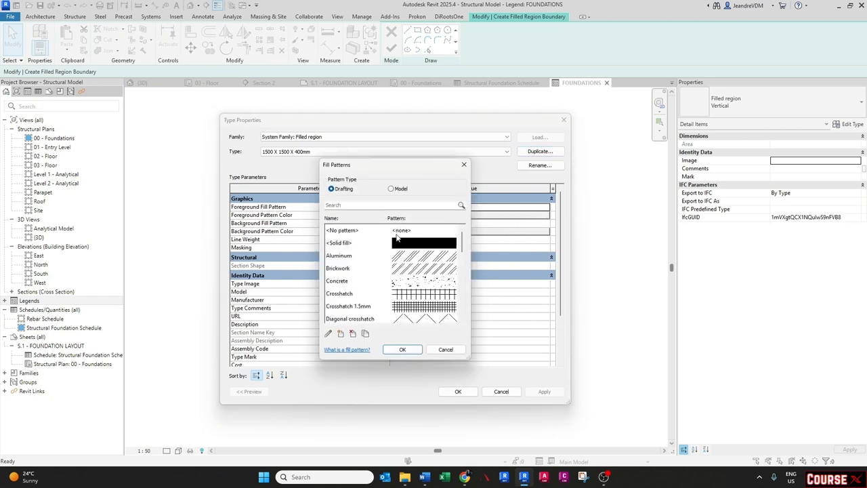
pyautogui.click(398, 242)
pyautogui.click(402, 349)
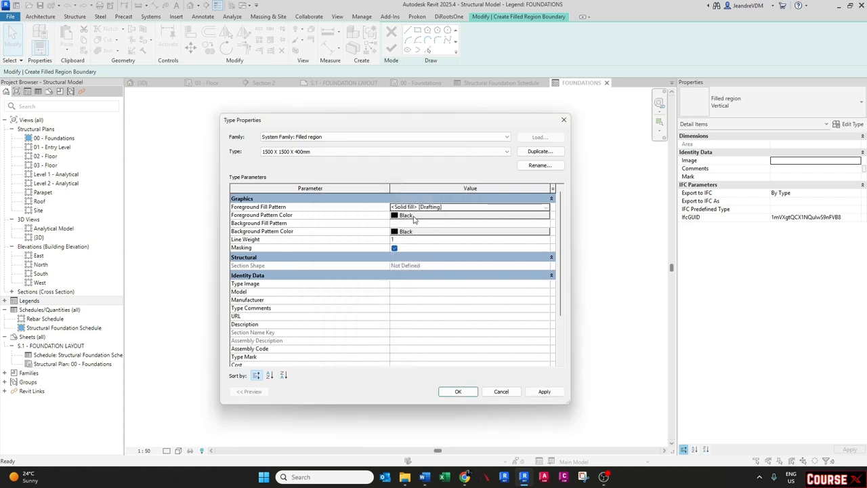
pyautogui.click(415, 217)
pyautogui.click(347, 270)
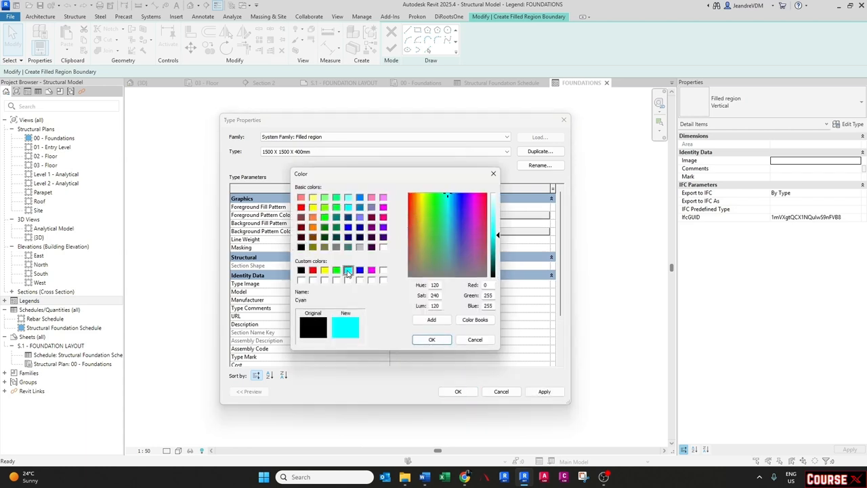
pyautogui.click(417, 336)
pyautogui.click(459, 391)
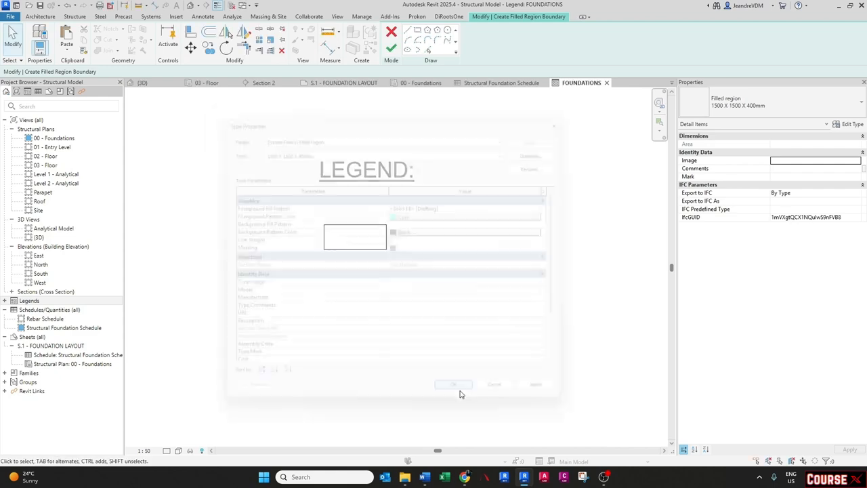
# - Finish the filled region and move it slightly beneath the LEGEND: heading
pyautogui.click(391, 47)
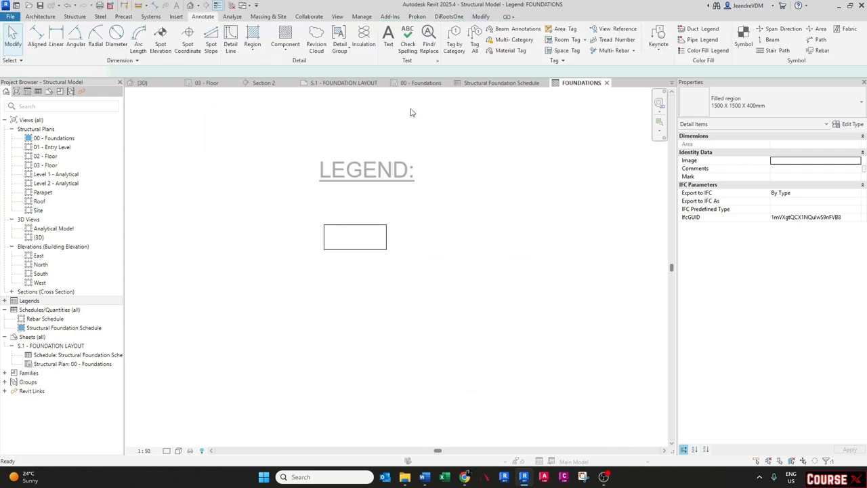
pyautogui.click(397, 309)
pyautogui.moveTo(372, 252); pyautogui.dragTo(349, 263, button='middle')
# - Add the text note '- 1500 x 1500 x 400mm R.C BASE' beside the cyan filled region and align the region with it
pyautogui.click(350, 183)
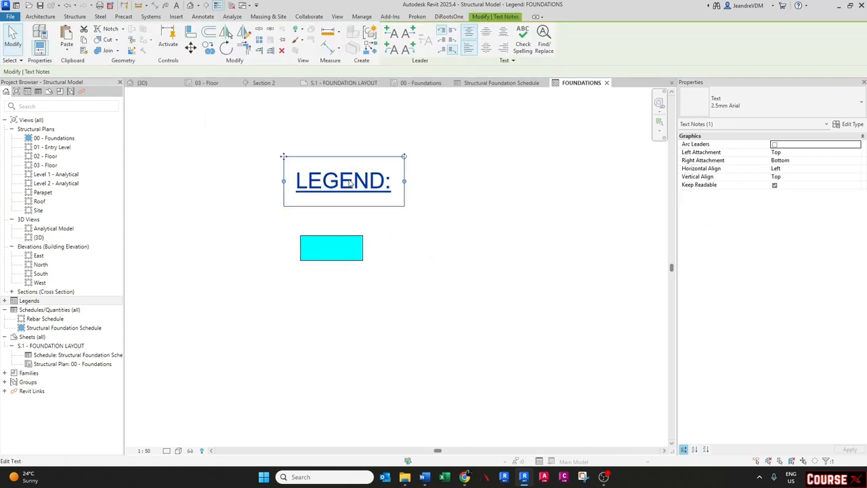
pyautogui.click(351, 155)
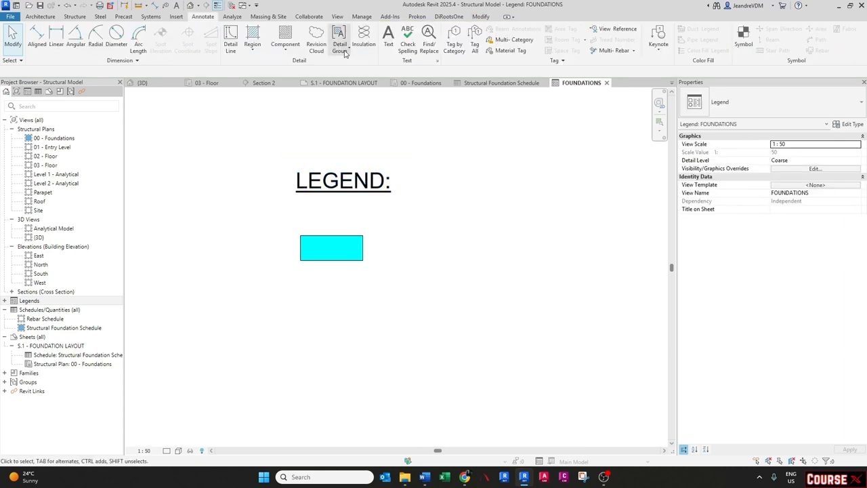
pyautogui.click(387, 42)
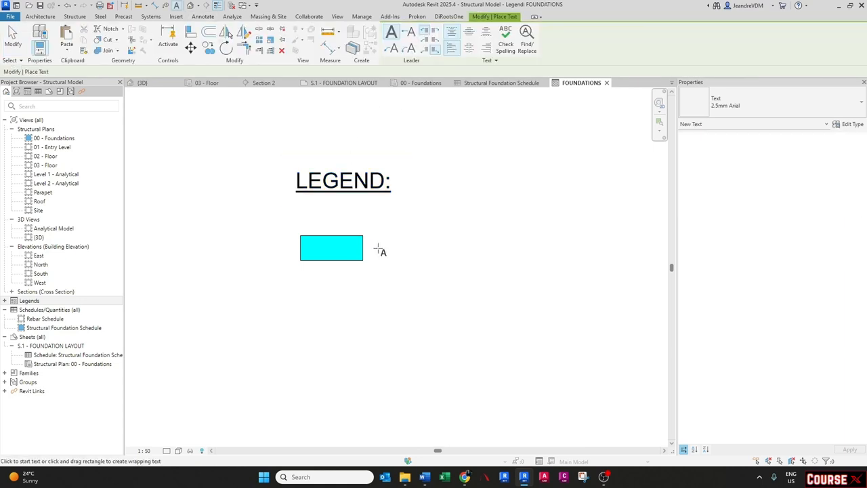
pyautogui.click(378, 249)
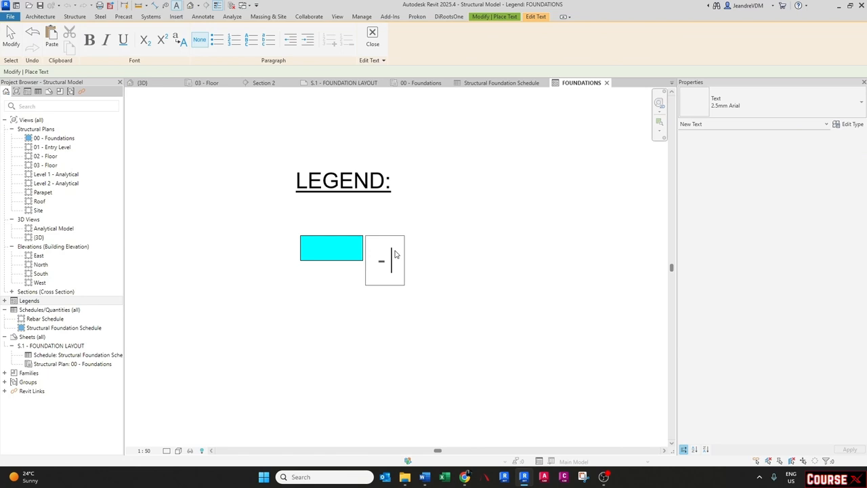
pyautogui.write('- 1500 xs')
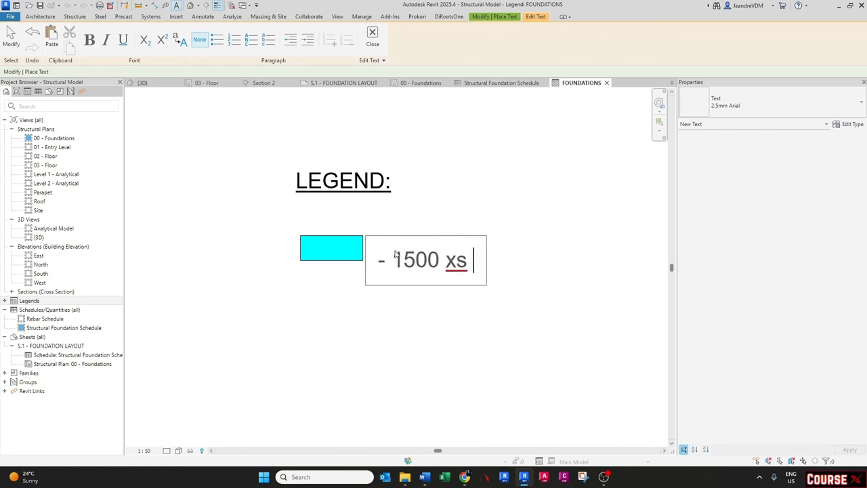
pyautogui.press('BackSpace')
pyautogui.write('1500 ')
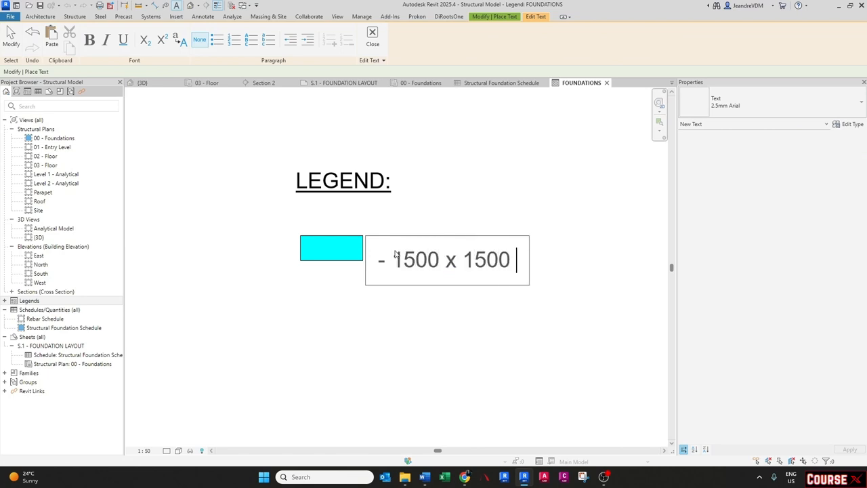
pyautogui.write('X 4')
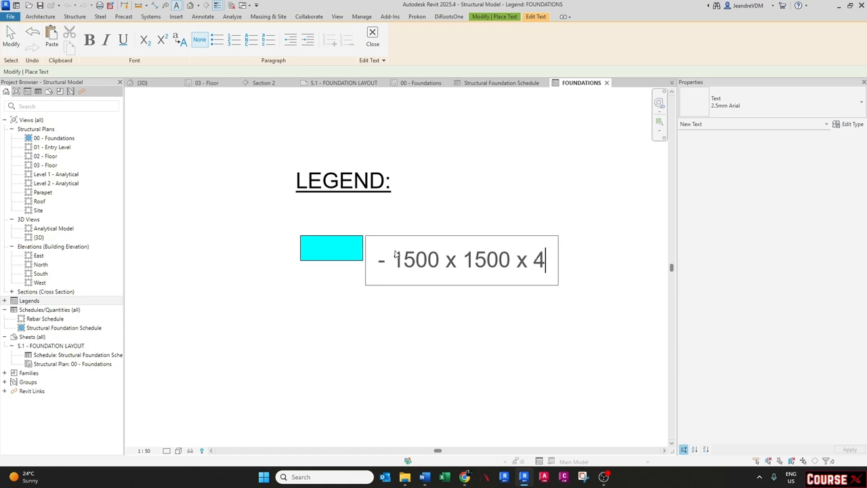
pyautogui.write('00mm R.C BASE')
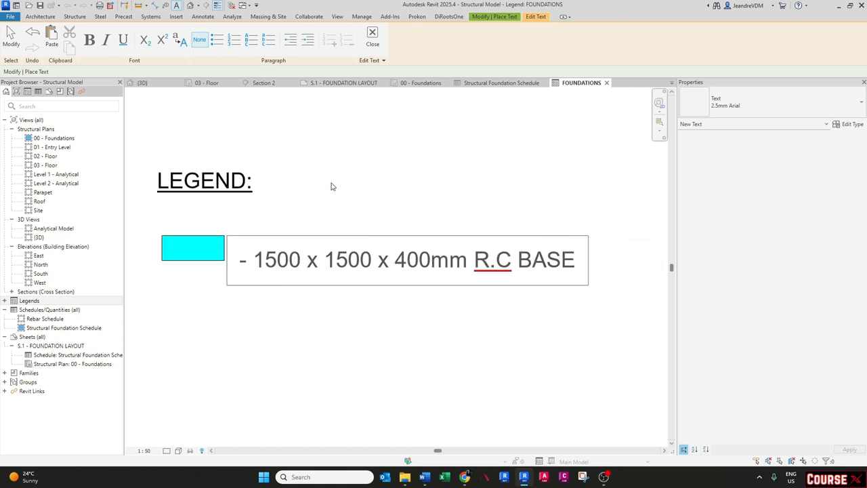
pyautogui.click(331, 186)
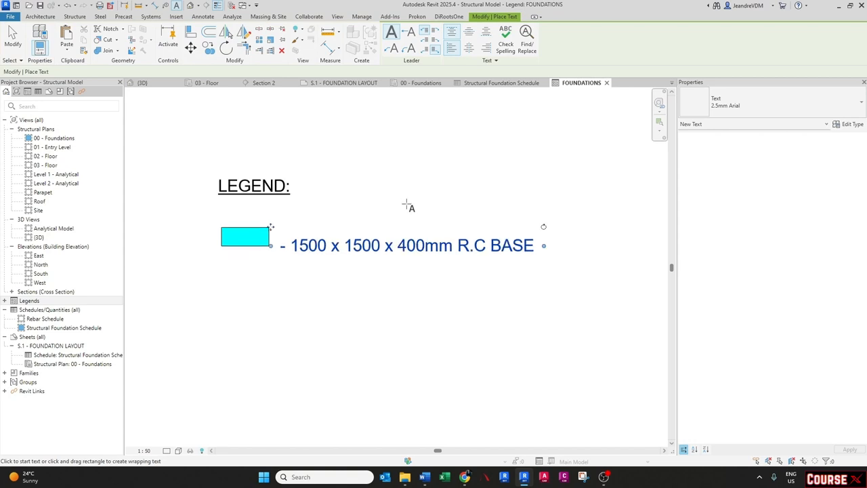
pyautogui.click(407, 208)
pyautogui.click(287, 234)
pyautogui.moveTo(290, 225); pyautogui.dragTo(289, 216)
pyautogui.click(361, 303)
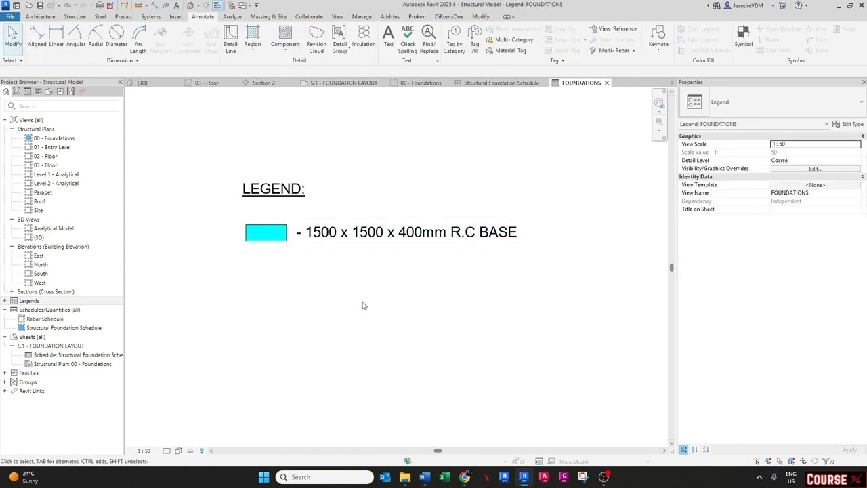
# - Copy the filled region and its label into two more rows below, using a 500 spacing
pyautogui.moveTo(320, 287); pyautogui.dragTo(347, 293, button='middle')
pyautogui.moveTo(369, 282); pyautogui.dragTo(272, 228)
pyautogui.press('m')
pyautogui.press('v')
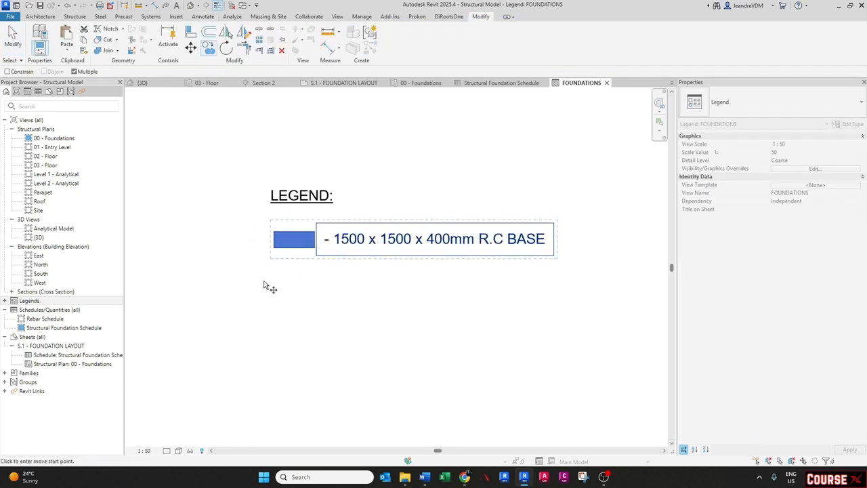
pyautogui.click(274, 240)
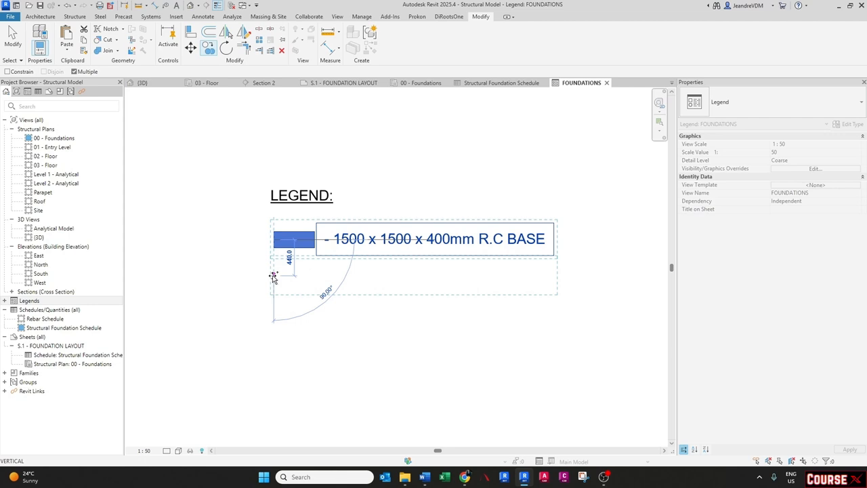
pyautogui.click(273, 281)
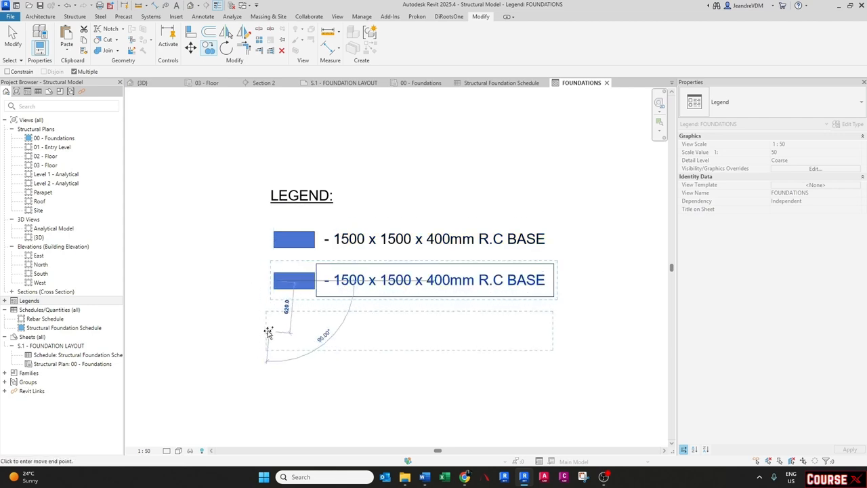
pyautogui.write('500')
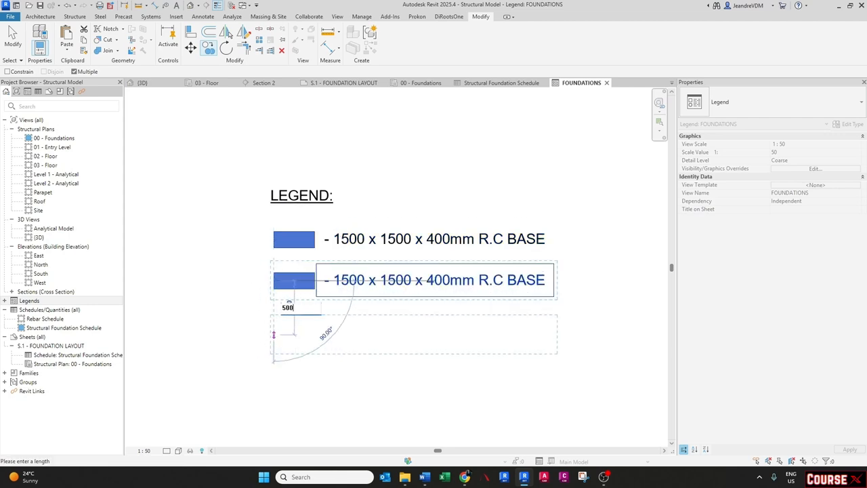
pyautogui.press('Return')
pyautogui.press('Escape')
pyautogui.press('Escape')
pyautogui.click(313, 289)
pyautogui.press('Escape')
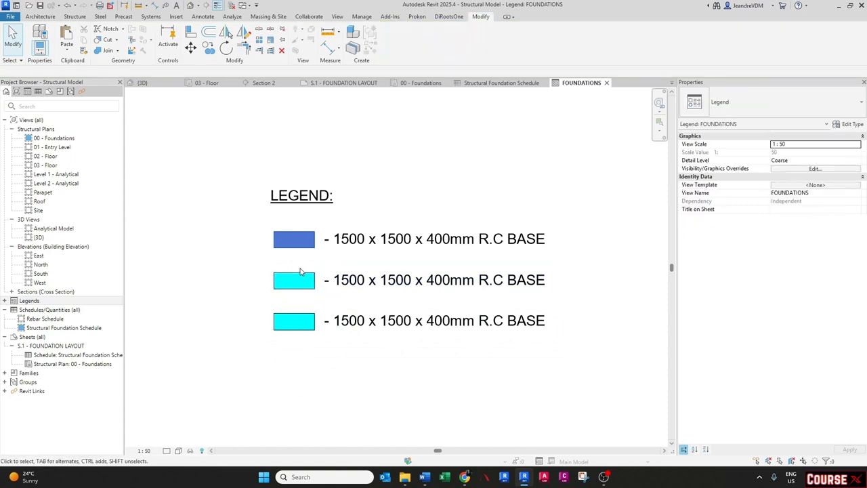
# - Duplicate the second row's filled region type as 2750 X 1500 X 400mm with a magenta foreground pattern colour
pyautogui.click(306, 238)
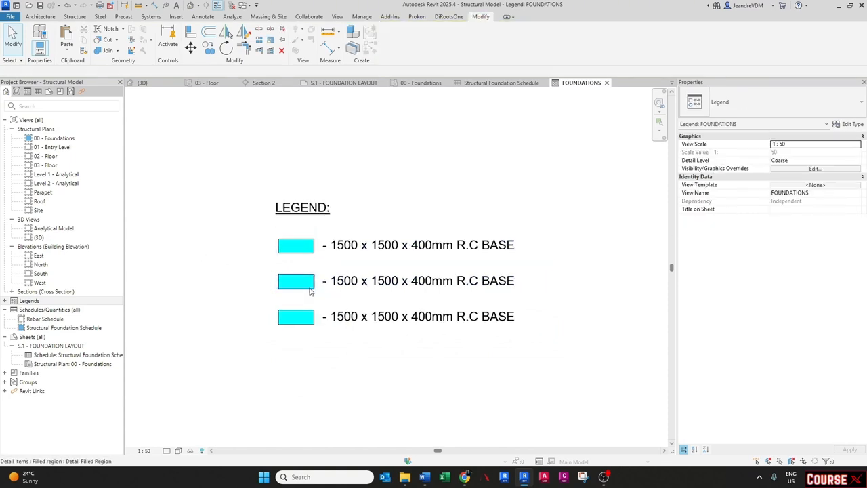
pyautogui.click(312, 286)
pyautogui.click(848, 124)
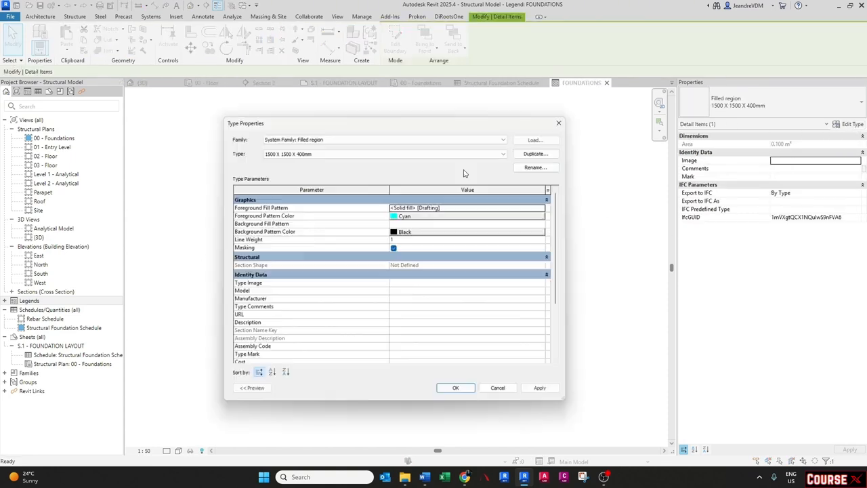
pyautogui.click(535, 153)
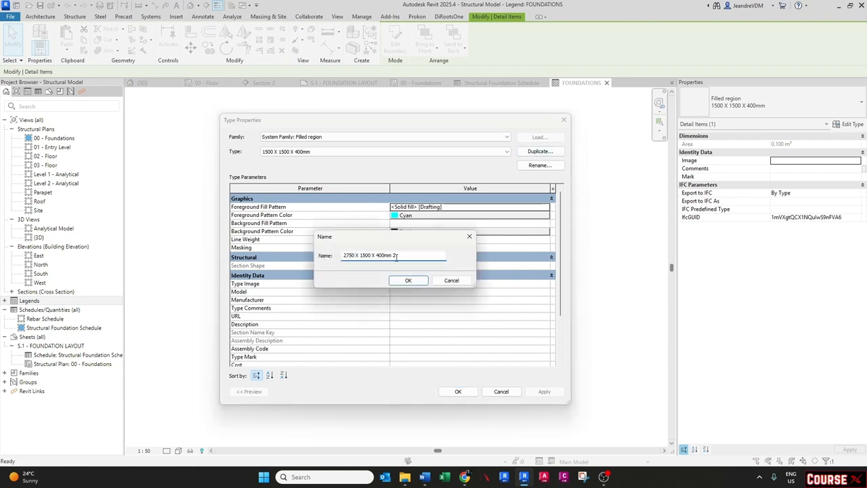
pyautogui.click(407, 280)
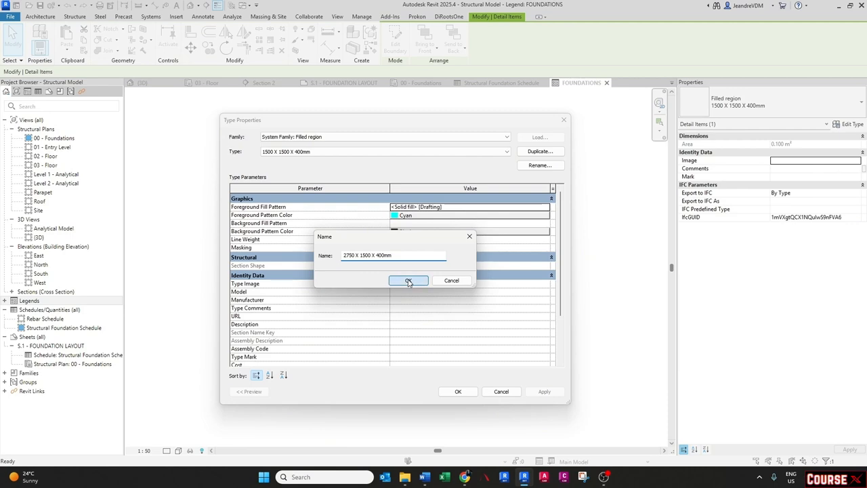
pyautogui.click(415, 215)
pyautogui.click(371, 271)
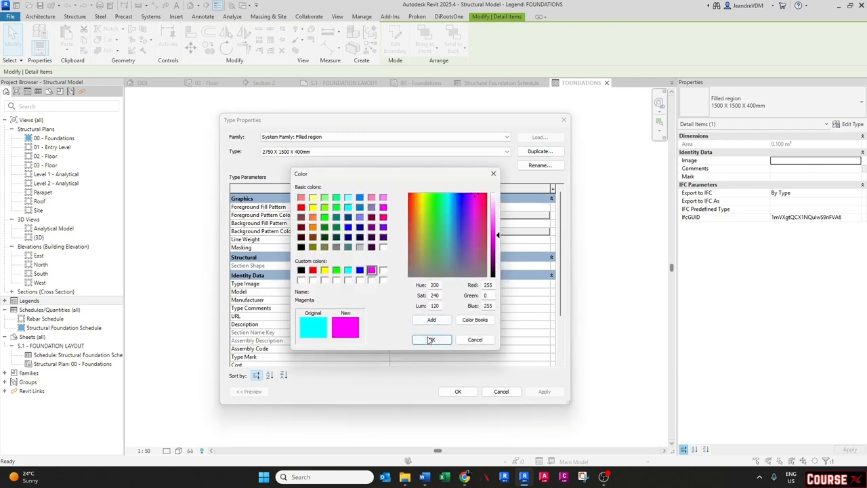
pyautogui.click(429, 340)
pyautogui.click(455, 391)
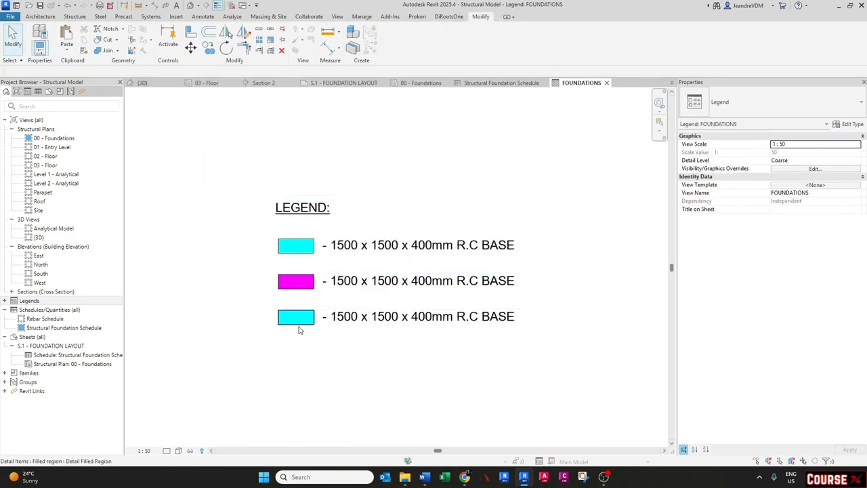
# - Duplicate the third row's filled region type as 700 X 250mm with an orange (RGB 255-128-000) foreground pattern colour
pyautogui.click(296, 317)
pyautogui.click(848, 124)
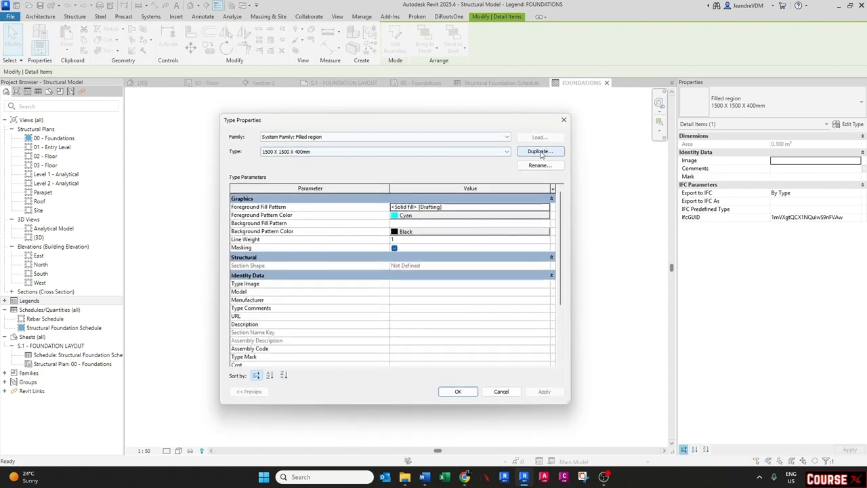
pyautogui.click(539, 152)
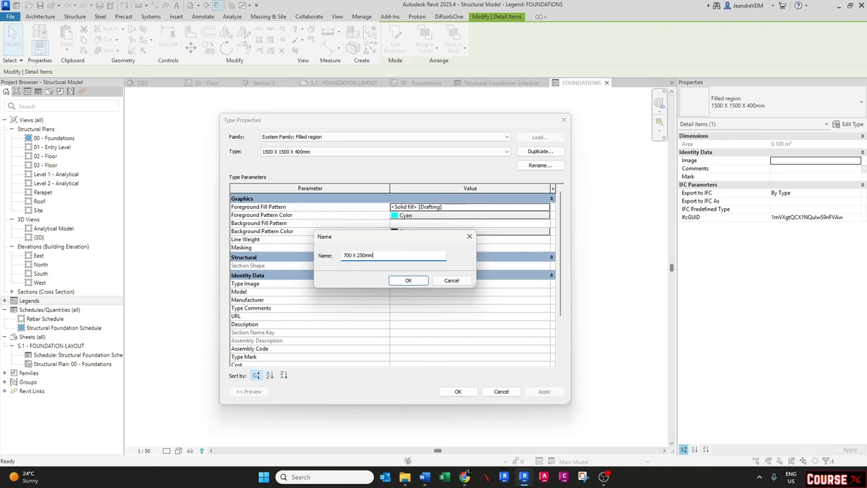
pyautogui.press('Return')
pyautogui.click(428, 215)
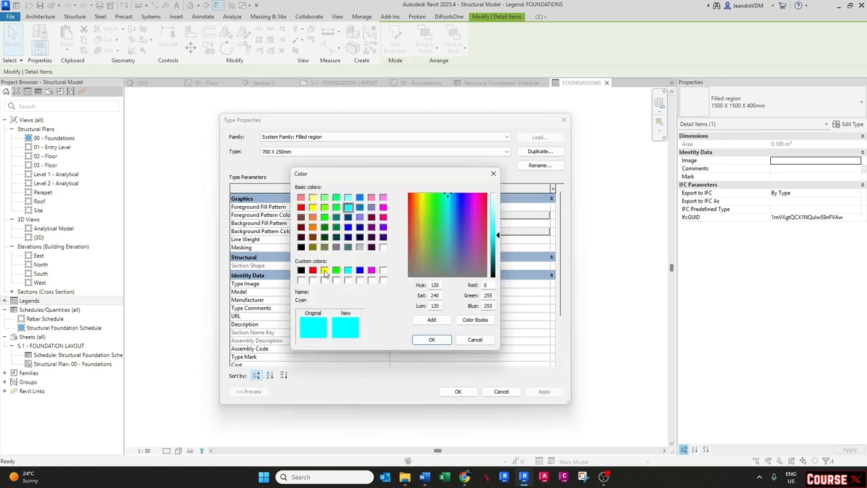
pyautogui.click(312, 227)
pyautogui.click(431, 339)
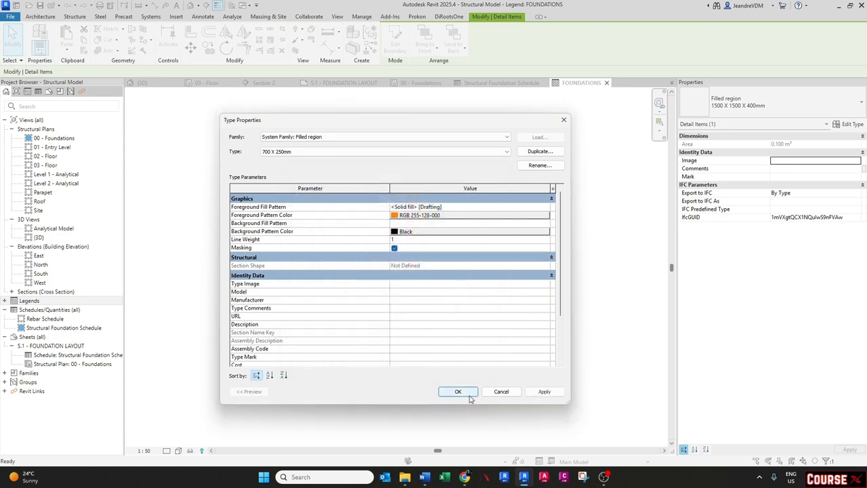
pyautogui.click(465, 394)
pyautogui.click(394, 371)
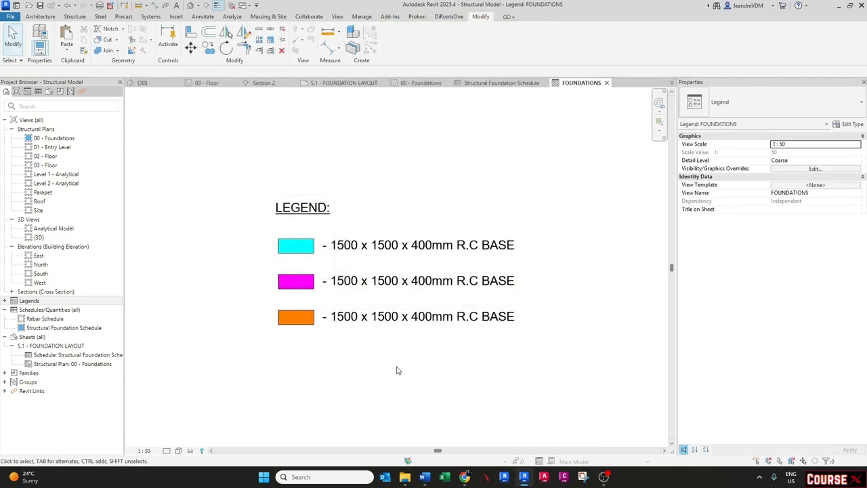
# - Edit the second label to read '- 2750 x 1500 x 400mm R.C BASE'
pyautogui.click(363, 323)
pyautogui.click(333, 282)
pyautogui.click(332, 282)
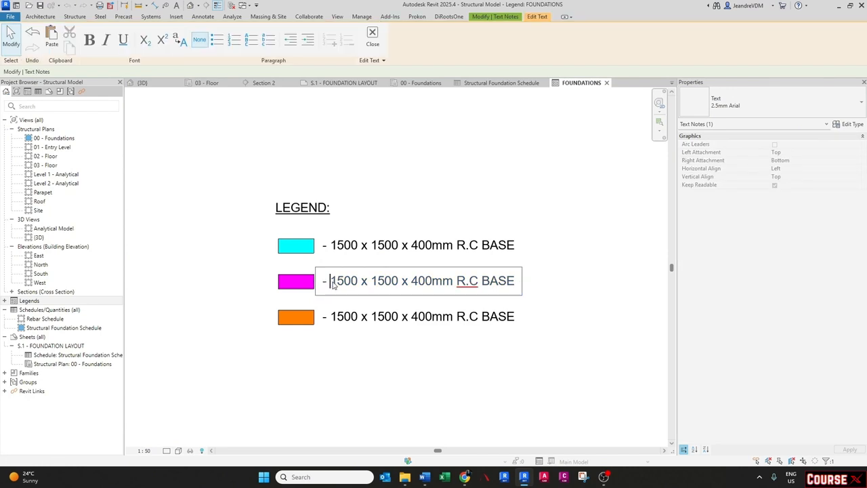
pyautogui.moveTo(331, 282); pyautogui.dragTo(359, 287)
pyautogui.write('2750')
pyautogui.click(357, 388)
# - Replace the third label's text with '- 700 x 250mm'
pyautogui.doubleClick(334, 319)
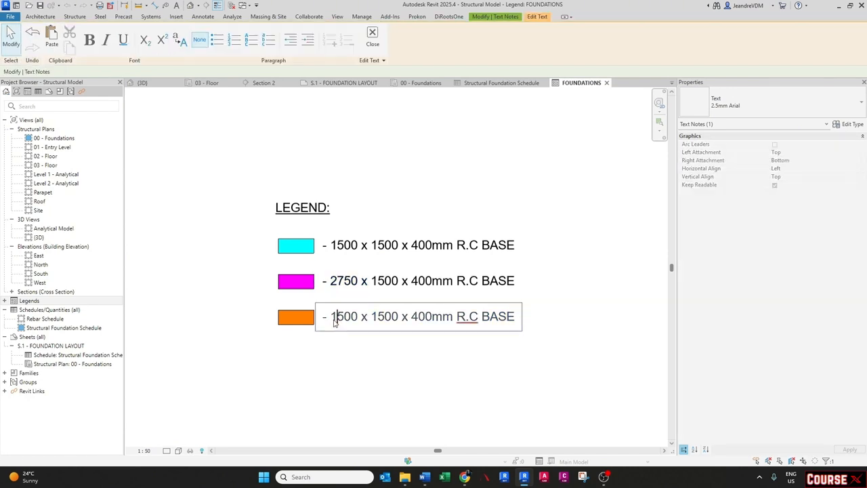
pyautogui.moveTo(332, 317); pyautogui.dragTo(518, 325)
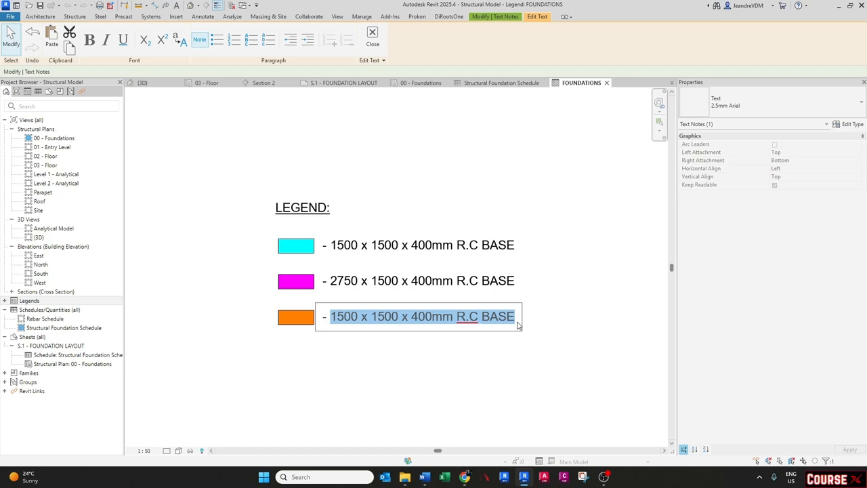
pyautogui.write('7')
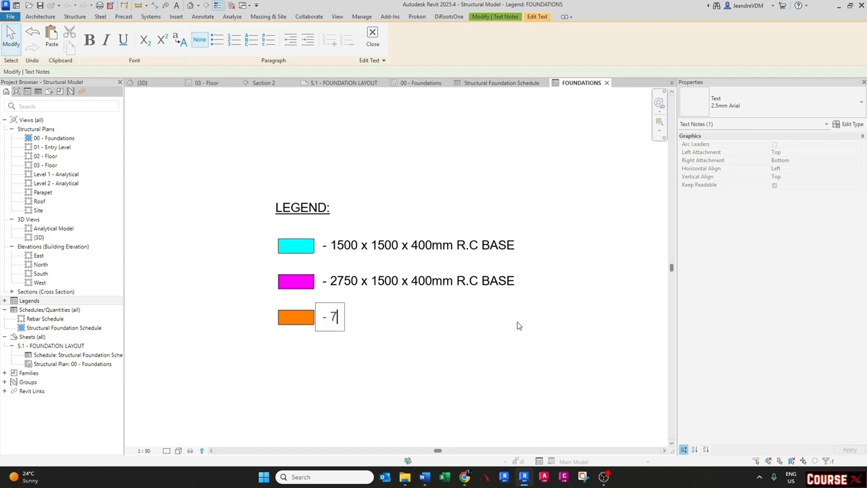
pyautogui.write('00 x 250mm')
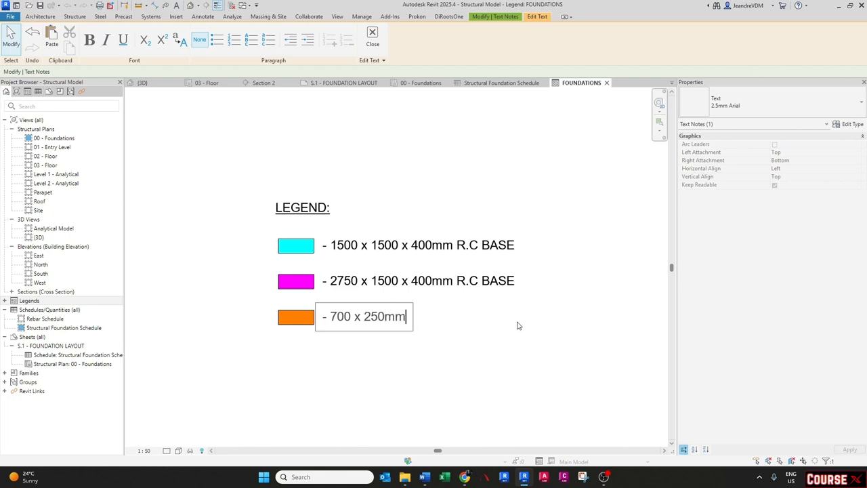
pyautogui.click(517, 326)
pyautogui.click(517, 326)
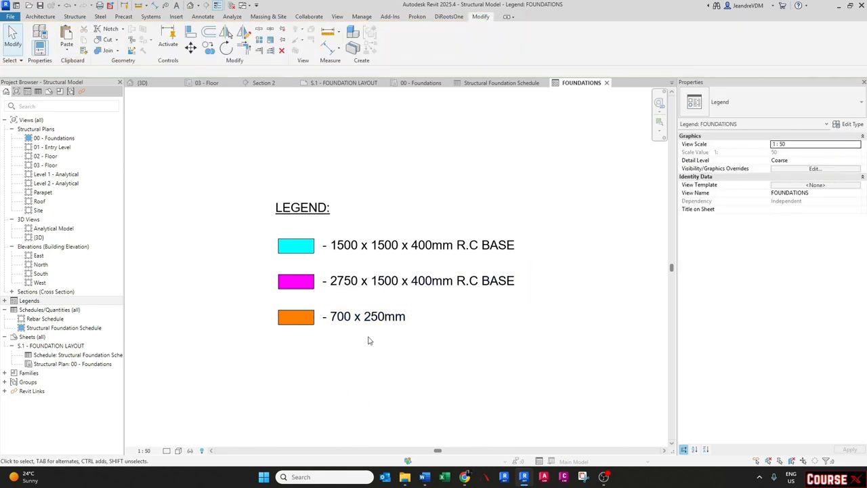
# - Place the FOUNDATIONS legend view onto sheet S.1 FOUNDATION LAYOUT
pyautogui.click(352, 84)
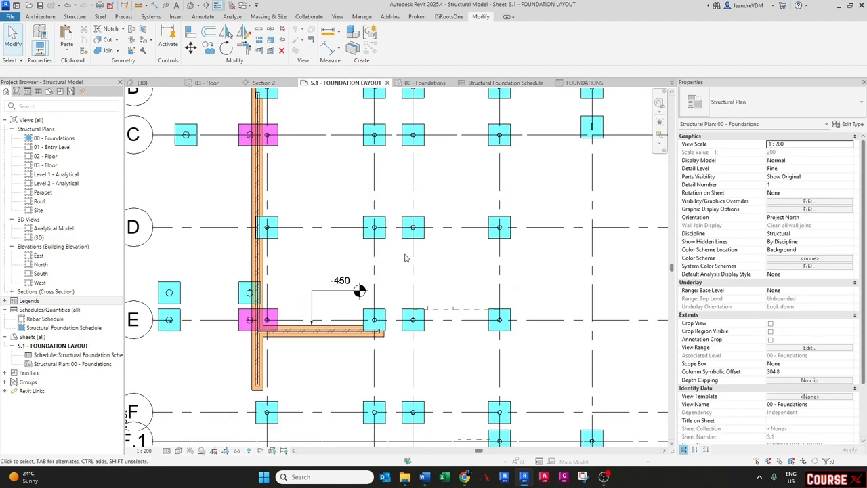
pyautogui.scroll(-5, 360, 258)
pyautogui.doubleClick(277, 247)
pyautogui.moveTo(504, 315); pyautogui.dragTo(400, 290, button='middle')
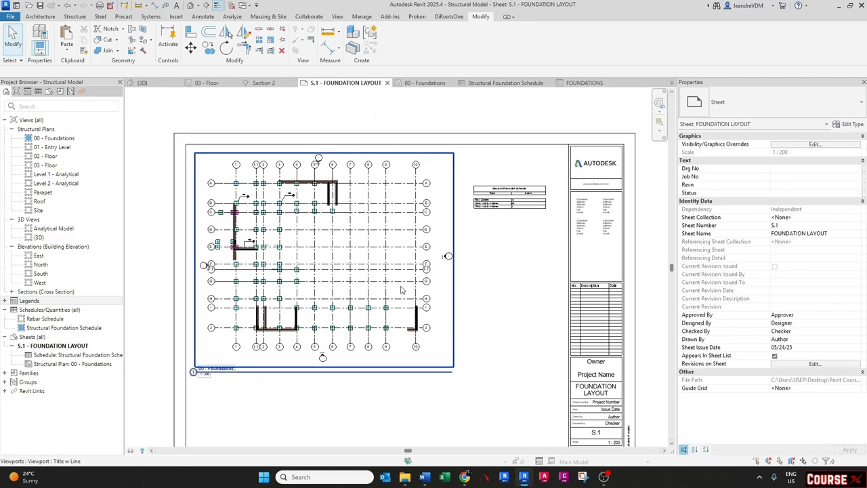
pyautogui.click(5, 300)
pyautogui.moveTo(42, 310); pyautogui.dragTo(504, 244)
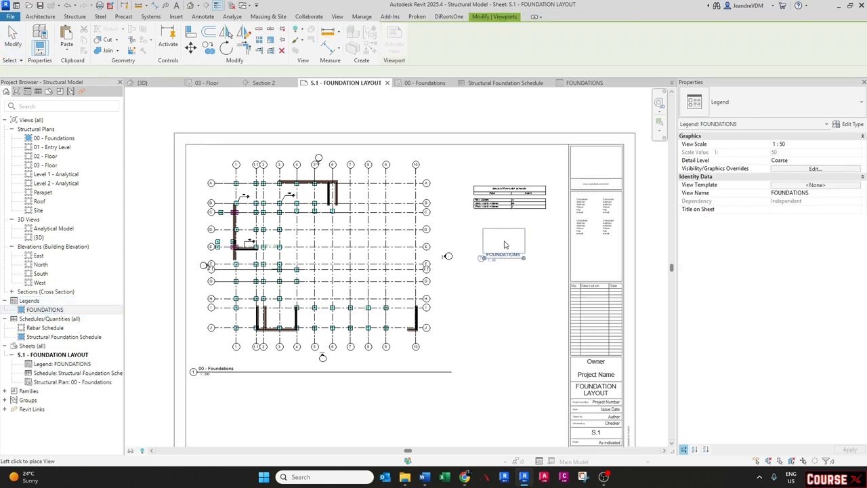
pyautogui.click(500, 245)
# - Change the legend viewport's type to No Title
pyautogui.scroll(3, 522, 237)
pyautogui.click(522, 239)
pyautogui.click(463, 260)
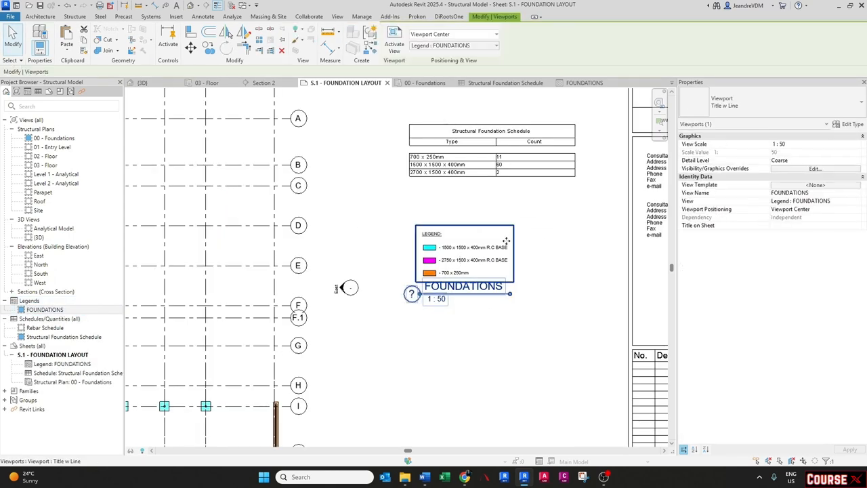
pyautogui.click(779, 102)
pyautogui.click(706, 149)
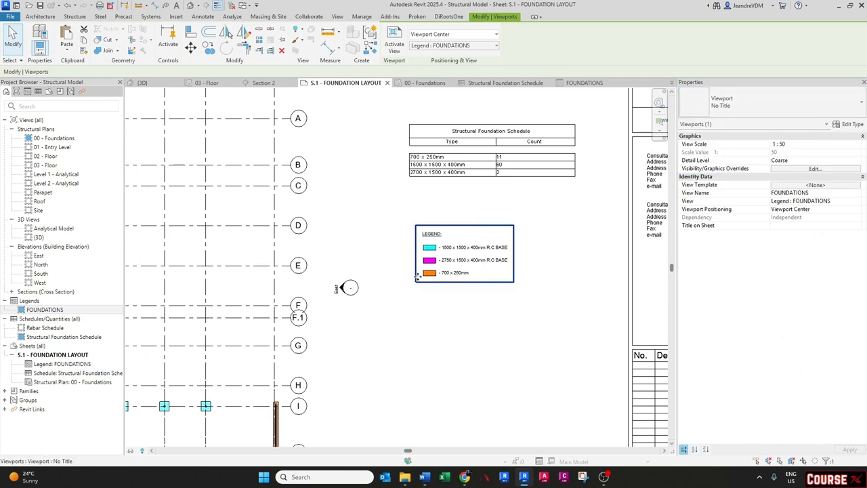
# - Move the legend viewport to sit just above the Structural Foundation Schedule on the sheet
pyautogui.scroll(-3, 418, 275)
pyautogui.scroll(2, 418, 275)
pyautogui.moveTo(430, 265); pyautogui.dragTo(483, 121)
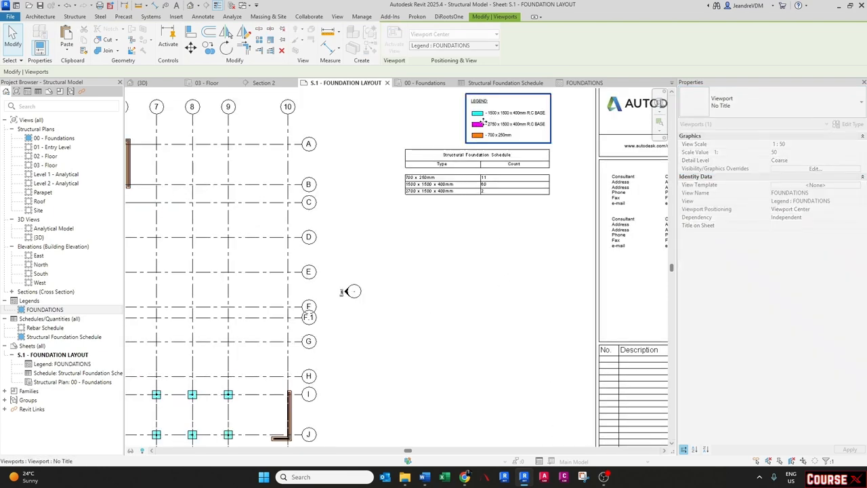
pyautogui.moveTo(482, 123); pyautogui.dragTo(443, 216, button='middle')
pyautogui.moveTo(446, 207); pyautogui.dragTo(404, 217)
pyautogui.click(361, 215)
pyautogui.scroll(2, 362, 214)
pyautogui.click(436, 239)
pyautogui.scroll(-4, 452, 220)
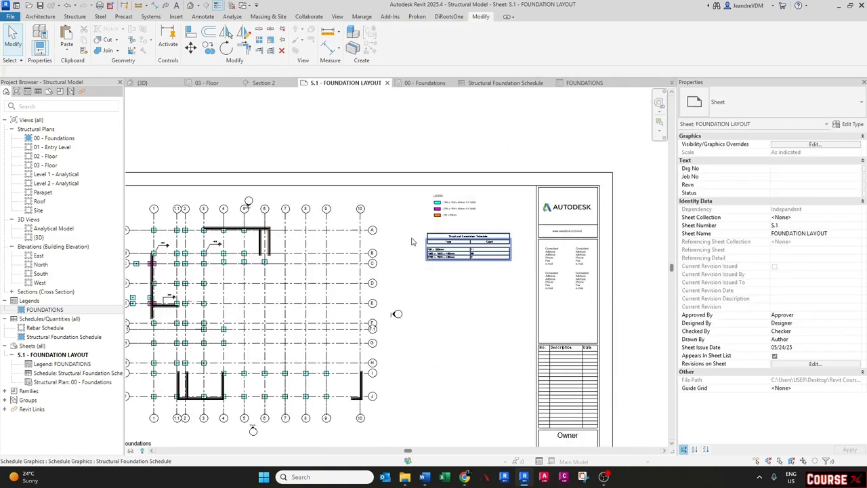
# - Zoom and pan around sheet S.1 to inspect the placed legend and schedule
pyautogui.scroll(9, 194, 276)
pyautogui.scroll(-6, 237, 206)
pyautogui.scroll(1, 573, 147)
pyautogui.moveTo(573, 146); pyautogui.dragTo(408, 193, button='middle')
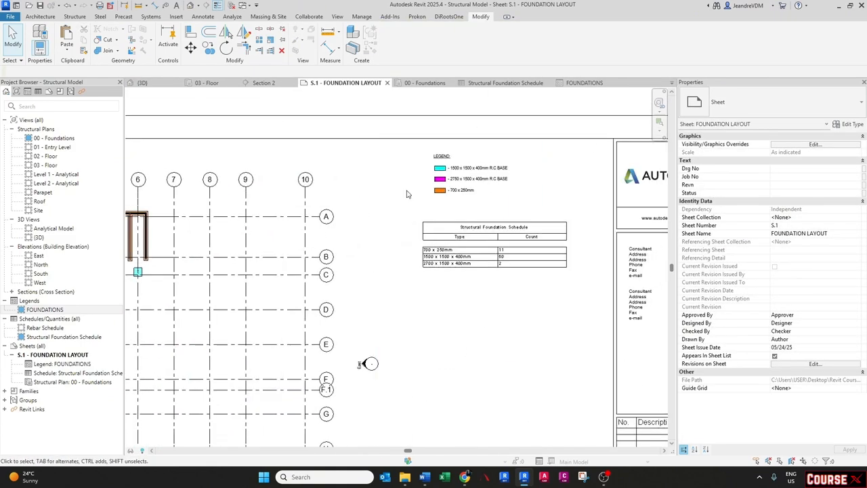
pyautogui.scroll(4, 455, 175)
pyautogui.scroll(-3, 472, 190)
pyautogui.moveTo(252, 253); pyautogui.dragTo(497, 217, button='middle')
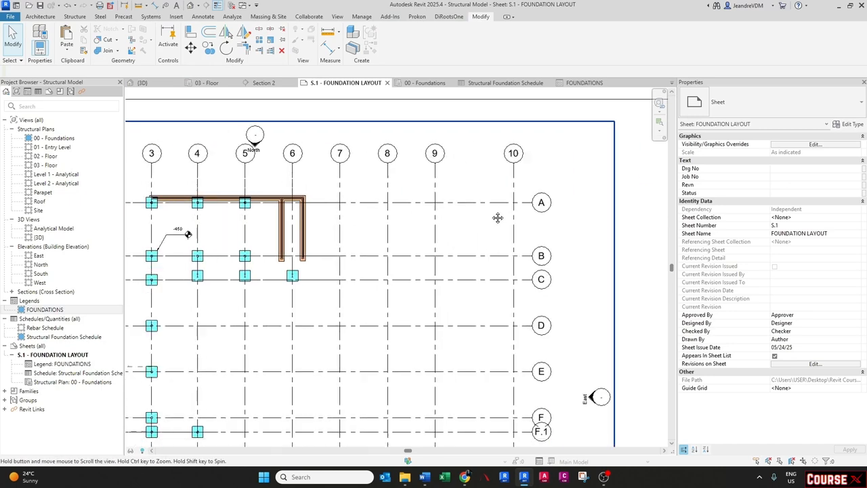
pyautogui.scroll(2, 289, 282)
pyautogui.scroll(-5, 277, 264)
pyautogui.moveTo(643, 173); pyautogui.dragTo(416, 223, button='middle')
pyautogui.scroll(4, 415, 222)
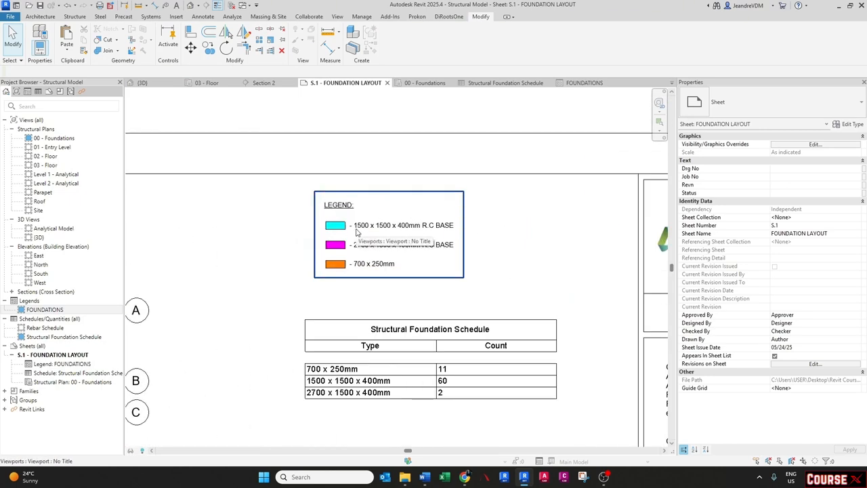
# - In the FOUNDATIONS legend's visibility/graphics filters, create a new rule-based filter named Transparent
pyautogui.click(587, 83)
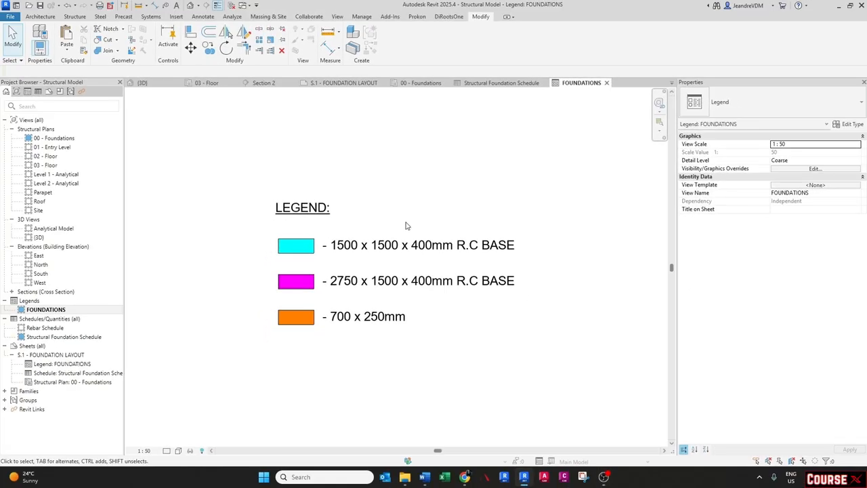
pyautogui.press('v')
pyautogui.press('g')
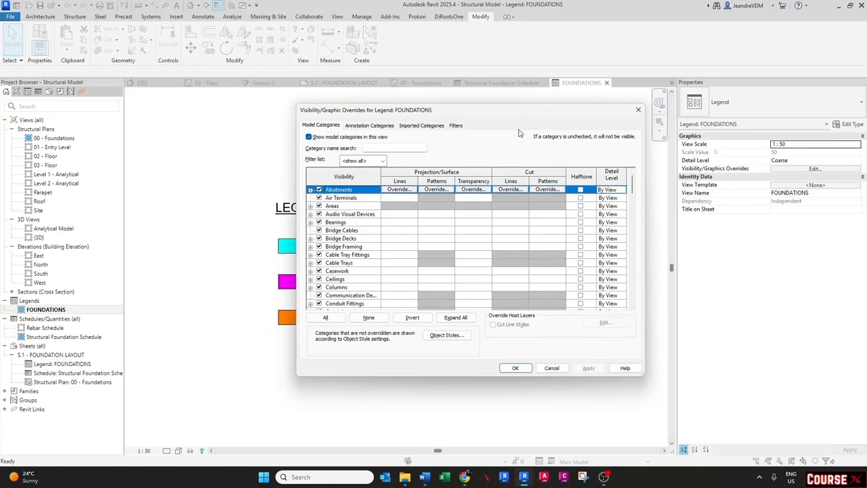
pyautogui.click(459, 126)
pyautogui.click(326, 295)
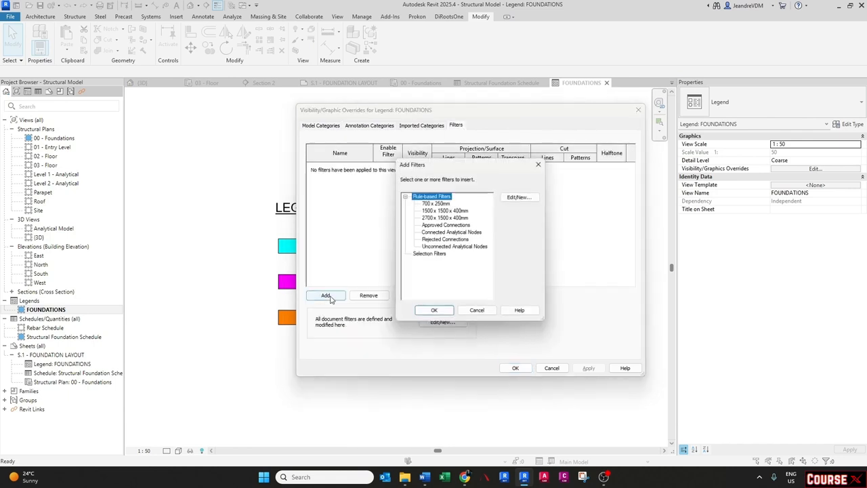
pyautogui.click(519, 197)
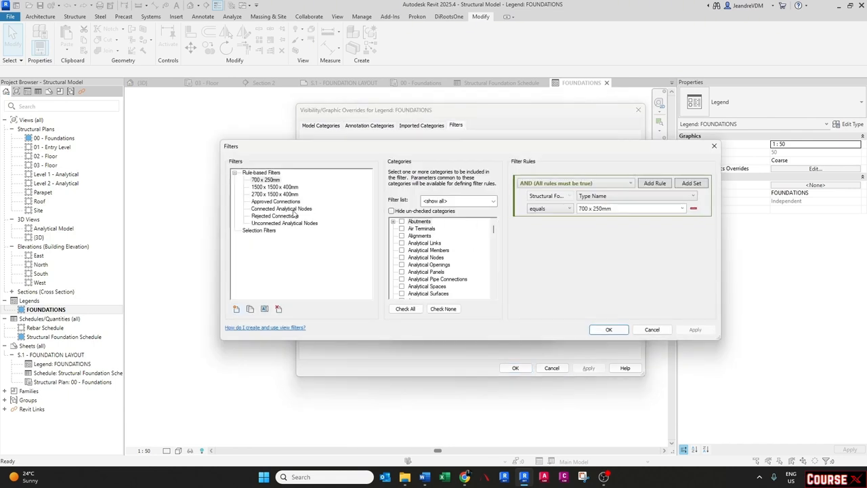
pyautogui.click(236, 309)
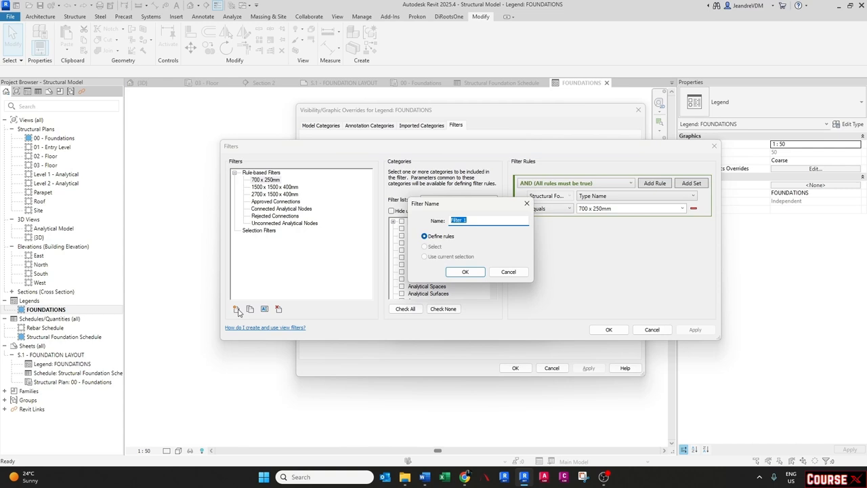
pyautogui.write('T')
pyautogui.press('capslock')
pyautogui.write('ransparent')
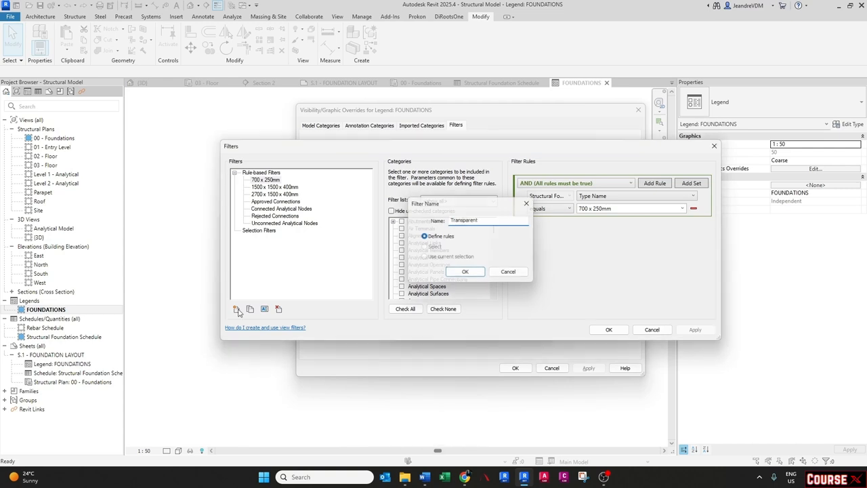
pyautogui.press('Return')
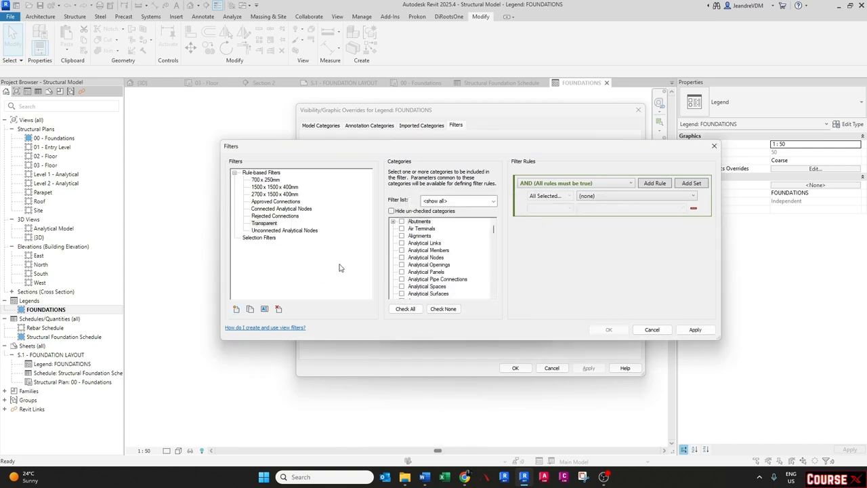
# - Set the Transparent filter's category to Detail Items
pyautogui.click(423, 258)
pyautogui.scroll(-12, 421, 263)
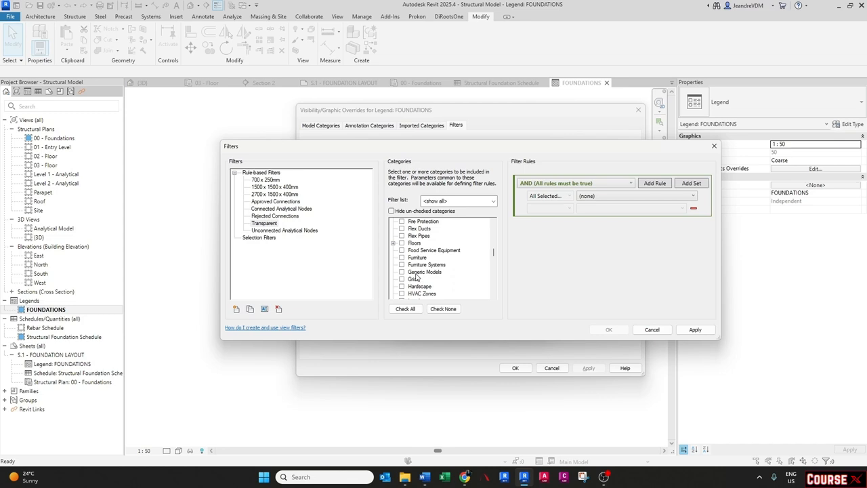
pyautogui.click(414, 243)
pyautogui.scroll(7, 415, 248)
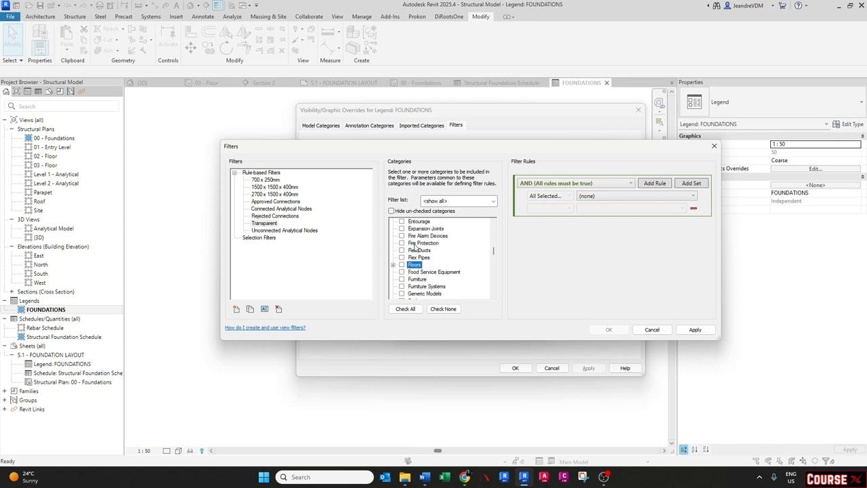
pyautogui.scroll(-1, 415, 247)
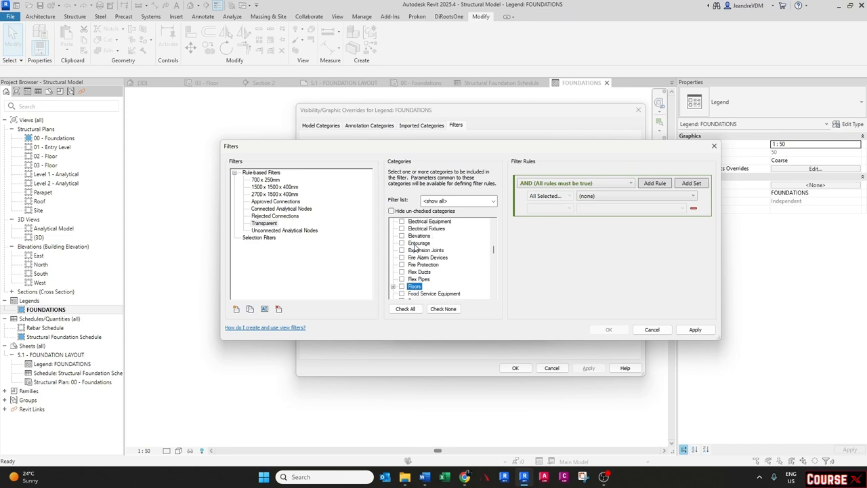
pyautogui.click(414, 245)
pyautogui.press('f')
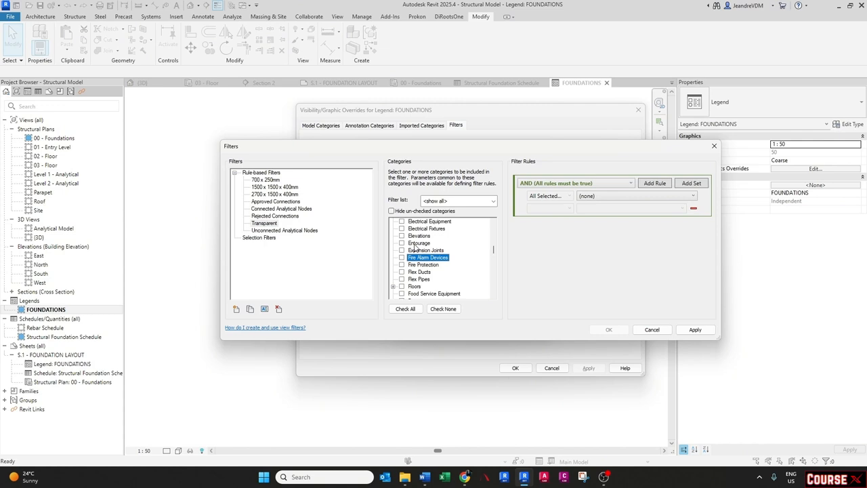
pyautogui.press('d')
pyautogui.press('e')
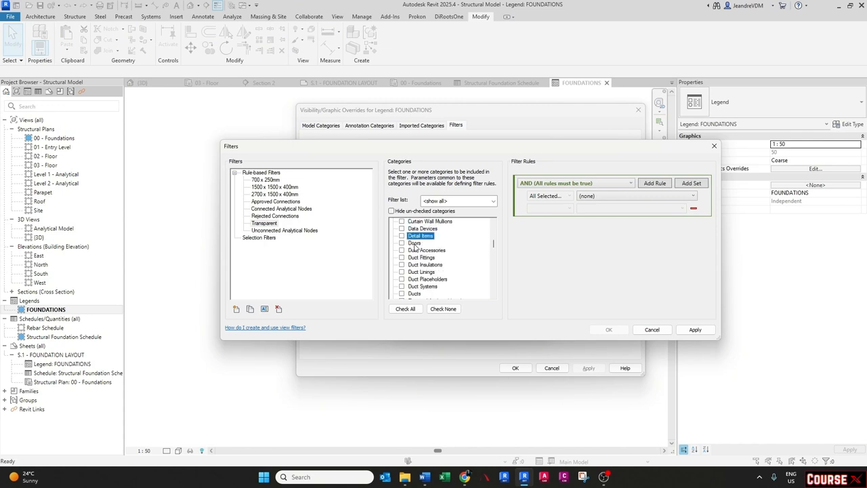
pyautogui.click(402, 235)
# - Define the Transparent filter's rule as Type Comments equals, then close the filter dialogs
pyautogui.click(599, 196)
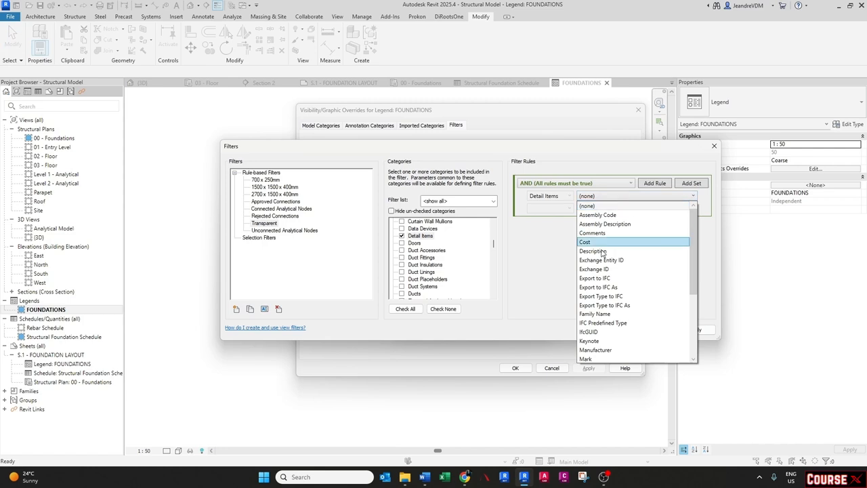
pyautogui.scroll(-4, 599, 342)
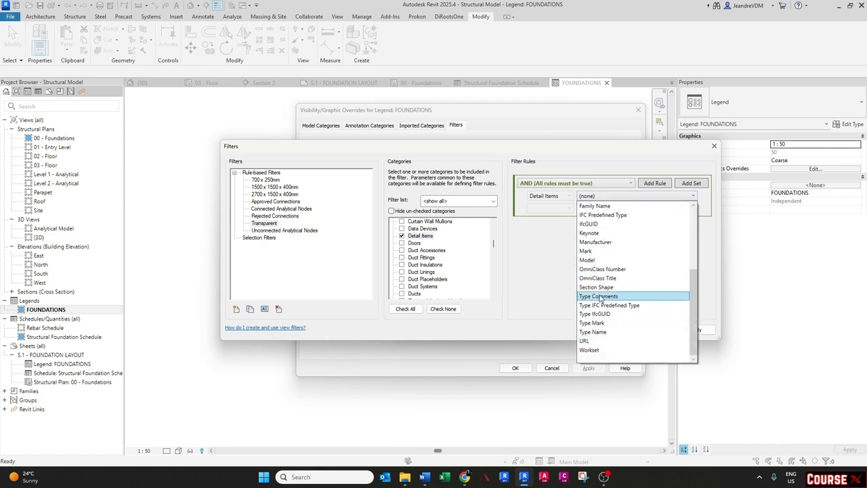
pyautogui.click(599, 298)
pyautogui.click(548, 210)
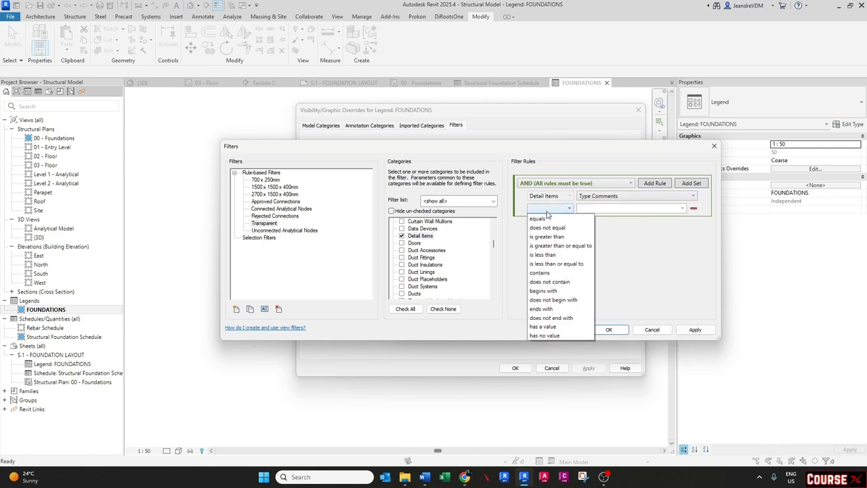
pyautogui.click(550, 220)
pyautogui.click(682, 208)
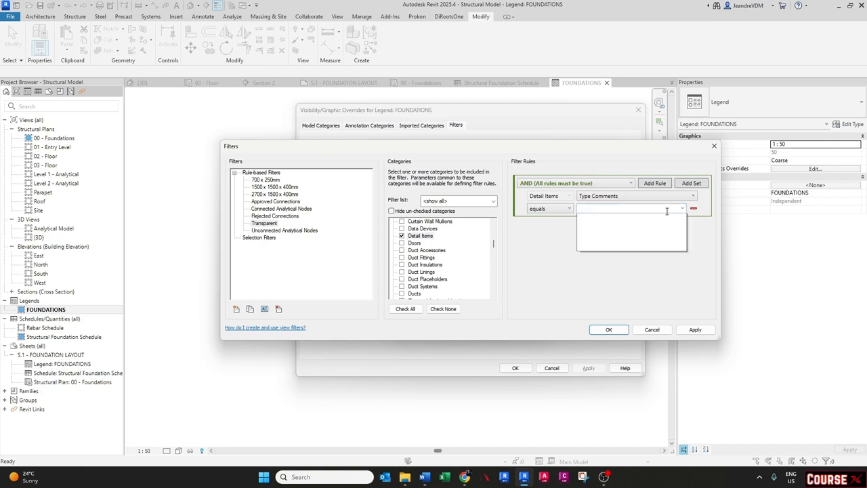
pyautogui.click(598, 229)
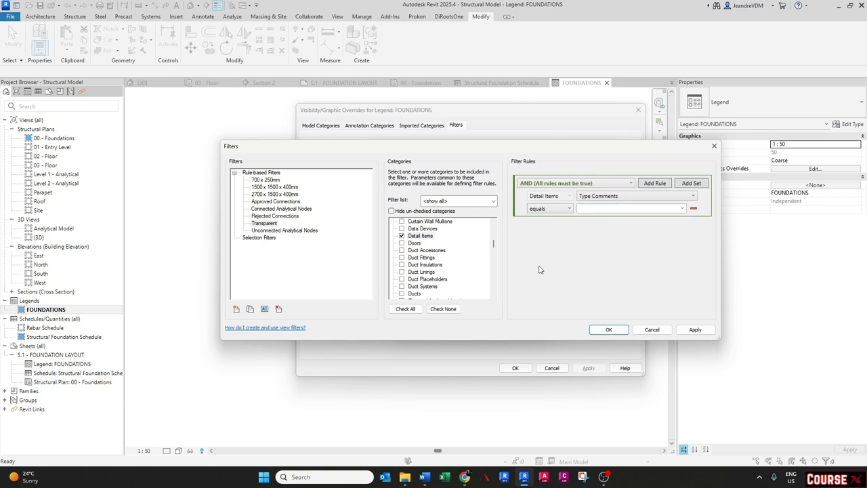
pyautogui.click(608, 329)
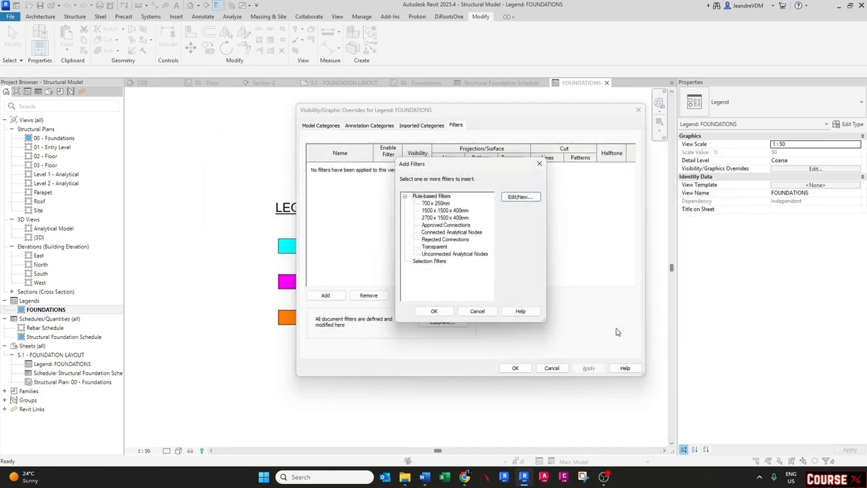
pyautogui.click(435, 311)
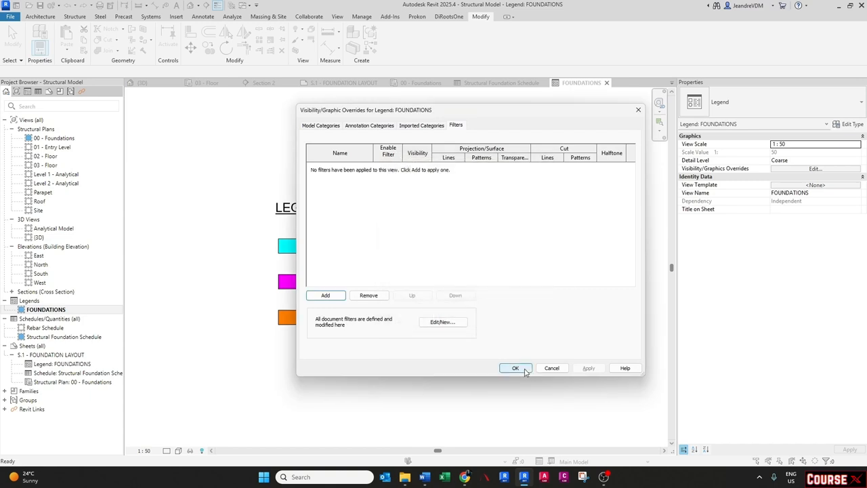
pyautogui.click(514, 368)
# - Set the Type Comments of the cyan 1500 x 1500 x 400mm legend filled region type to TRANSPARENT
pyautogui.click(296, 252)
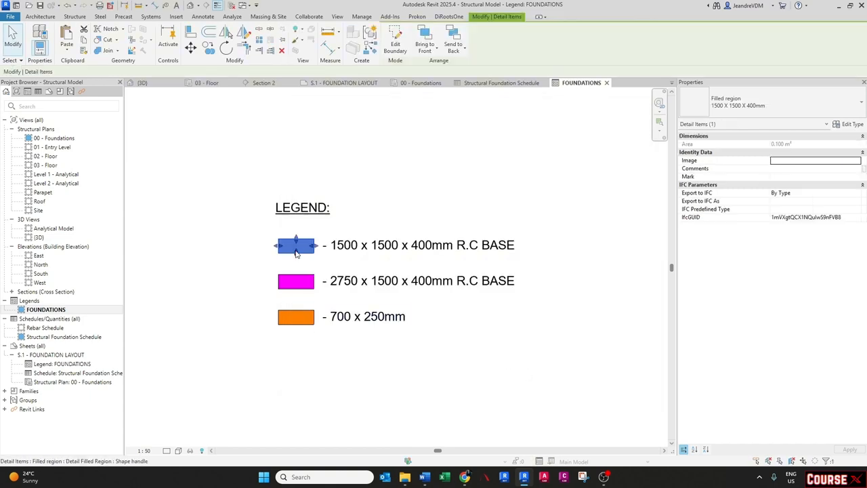
pyautogui.click(848, 124)
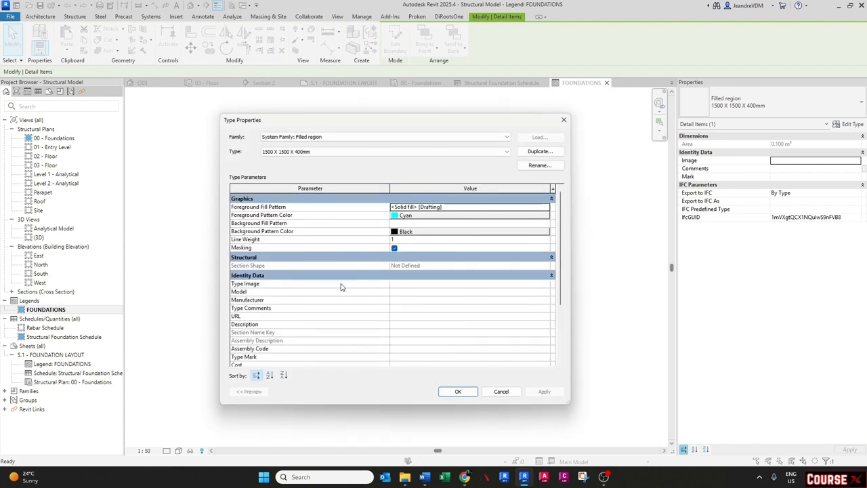
pyautogui.click(428, 308)
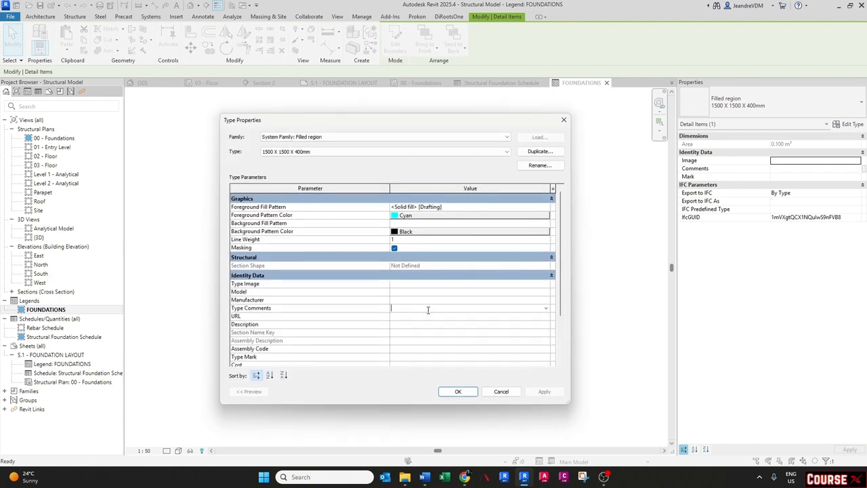
pyautogui.press('capslock')
pyautogui.write('TRANSP')
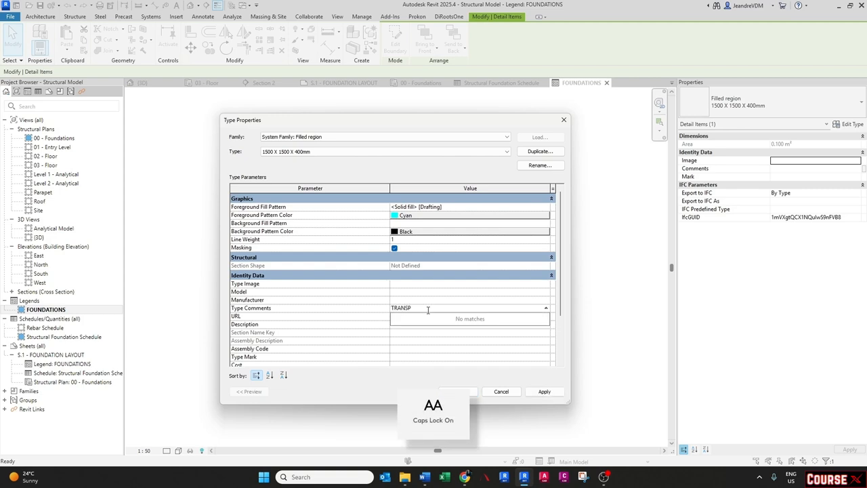
pyautogui.write('ARENT')
pyautogui.press('Return')
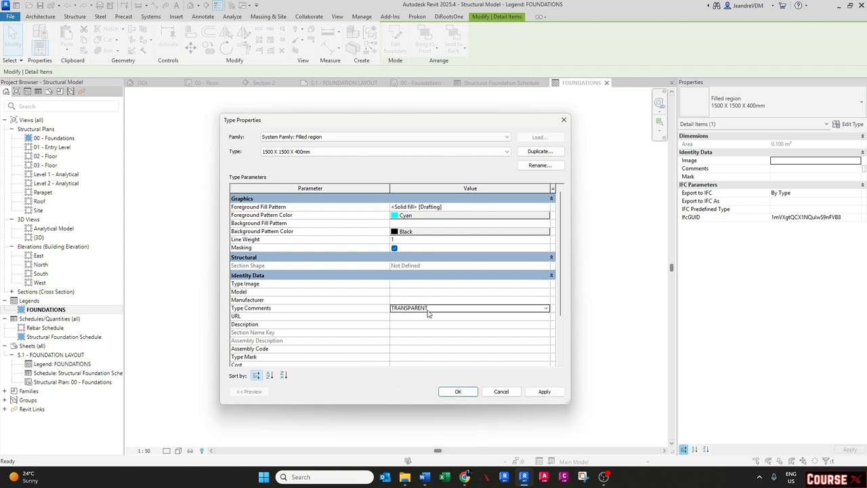
pyautogui.click(436, 309)
pyautogui.hotkey('ctrl', 'c')
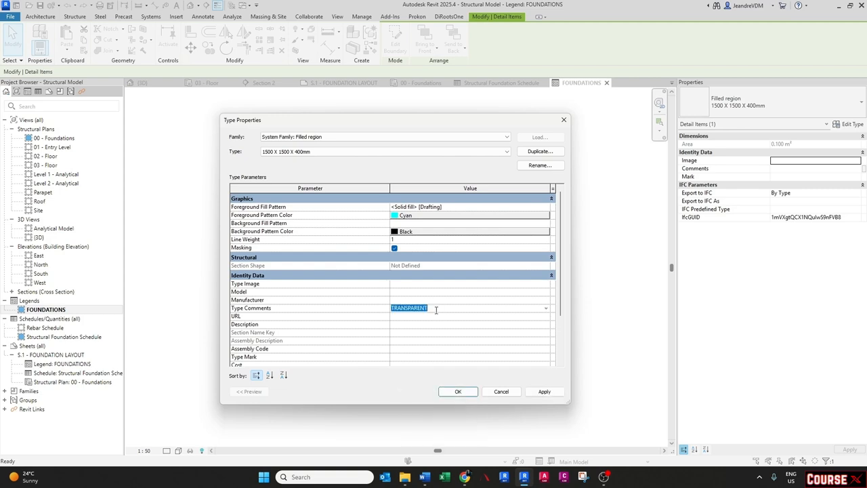
pyautogui.click(450, 390)
pyautogui.click(442, 392)
# - Paste TRANSPARENT into the Type Comments of the magenta 2750 x 1500 x 400mm filled region type
pyautogui.click(288, 290)
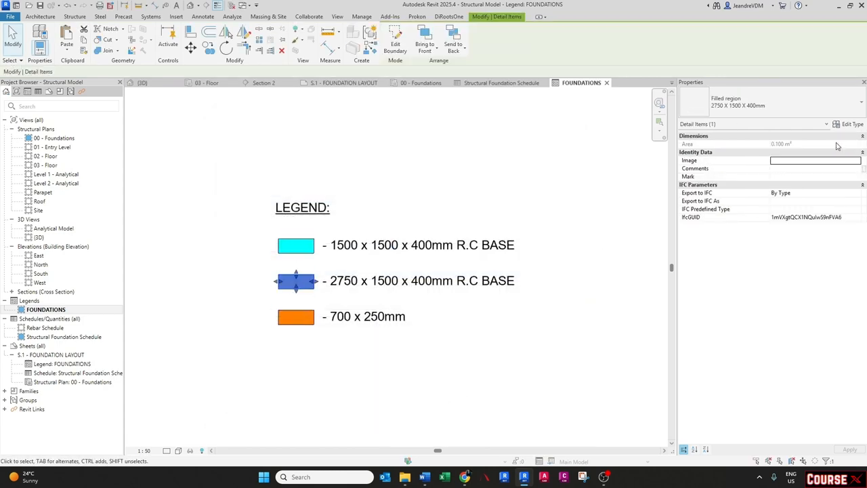
pyautogui.click(849, 124)
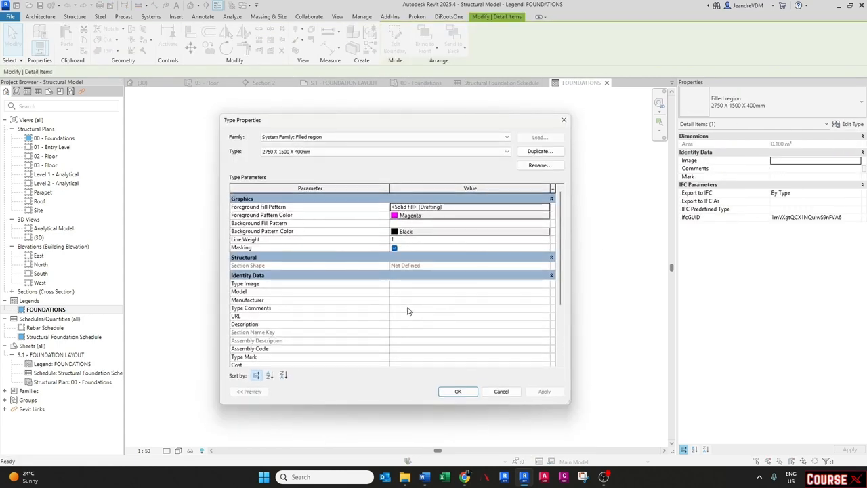
pyautogui.click(407, 311)
pyautogui.hotkey('ctrl', 'v')
pyautogui.click(451, 392)
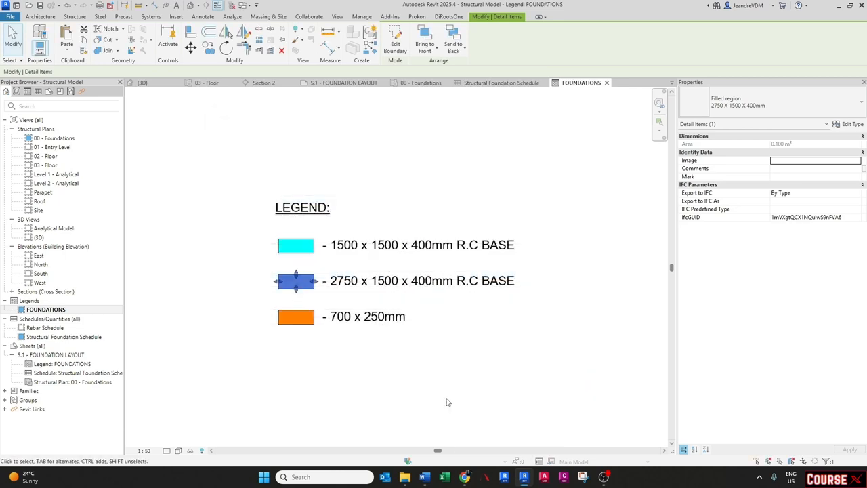
# - Paste TRANSPARENT into the Type Comments of the orange 700 x 250mm filled region type
pyautogui.click(447, 402)
pyautogui.click(315, 324)
pyautogui.click(852, 124)
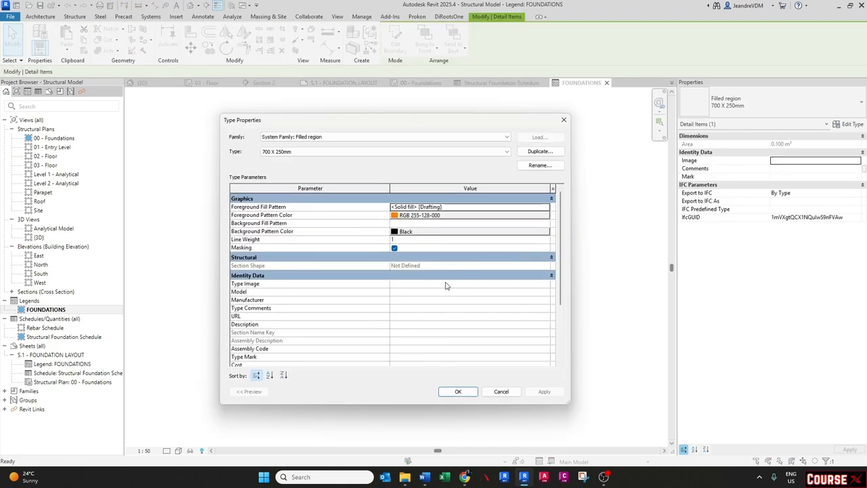
pyautogui.click(392, 308)
pyautogui.hotkey('ctrl', 'v')
pyautogui.click(463, 392)
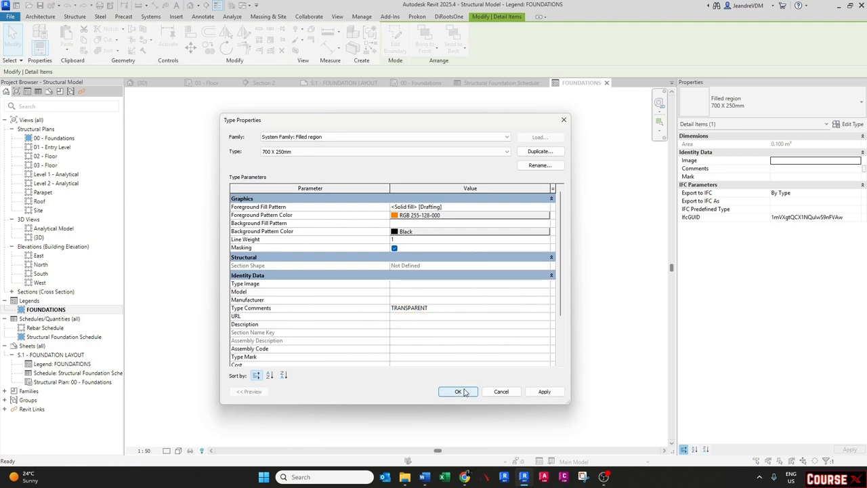
pyautogui.click(463, 393)
pyautogui.click(464, 393)
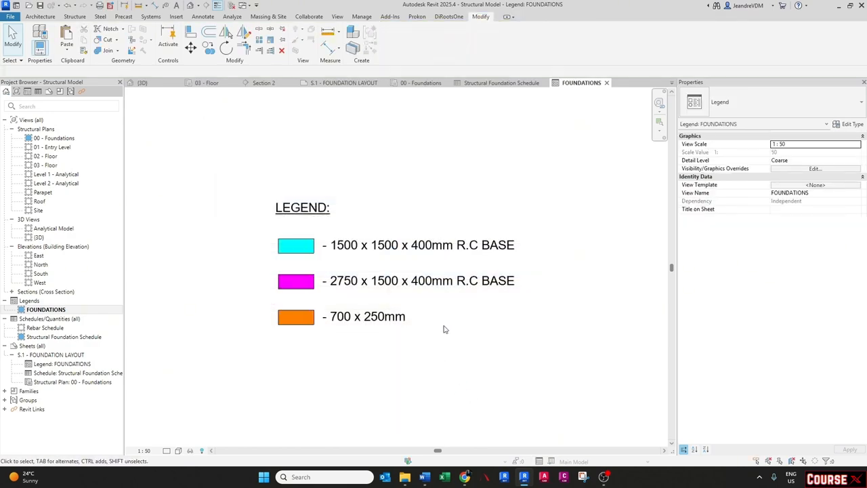
# - In the FOUNDATIONS legend's visibility/graphics filters, pick the Transparent filter to add and open the filter editor
pyautogui.press('v')
pyautogui.press('v')
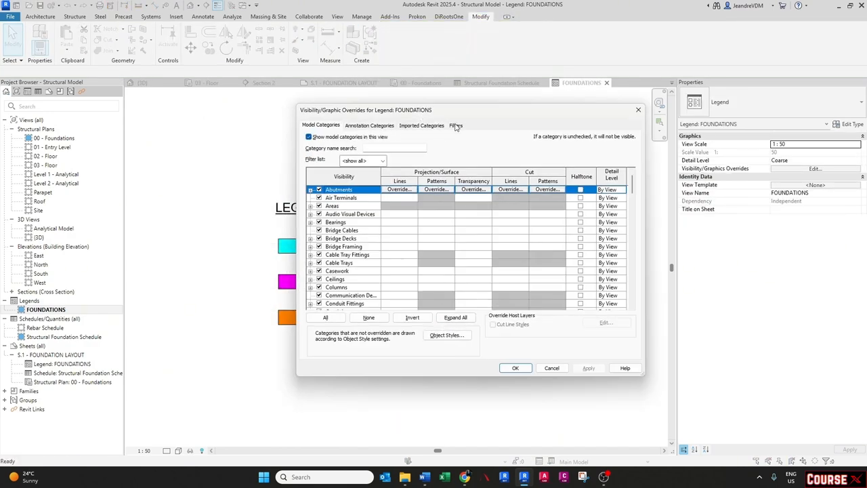
pyautogui.click(456, 125)
pyautogui.click(338, 295)
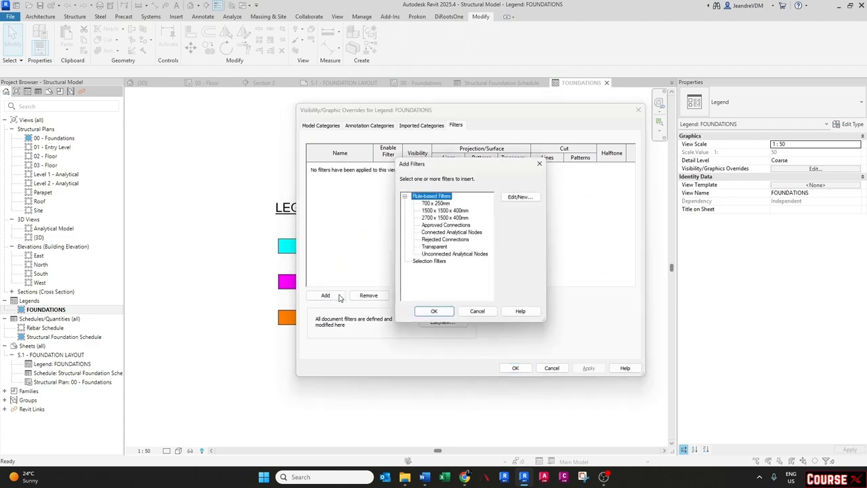
pyautogui.click(434, 246)
pyautogui.click(520, 196)
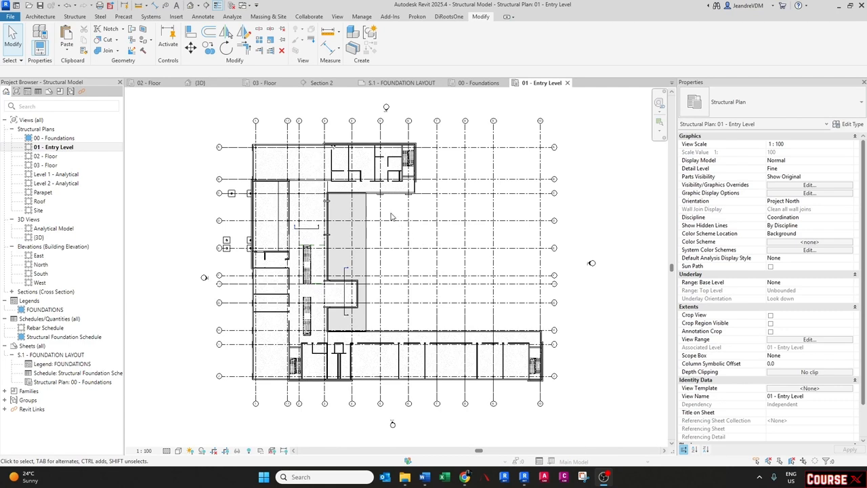
# - Open the 02 - Floor structural plan and inspect its floor slab and beams
pyautogui.doubleClick(50, 157)
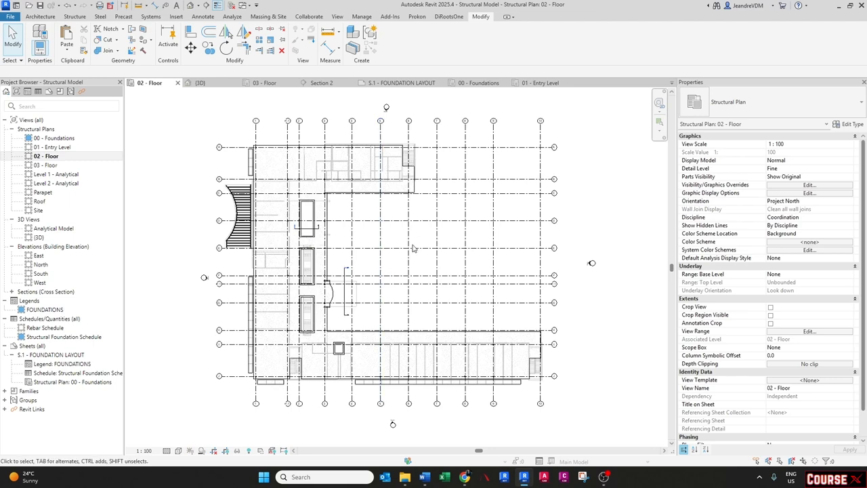
pyautogui.scroll(1, 349, 225)
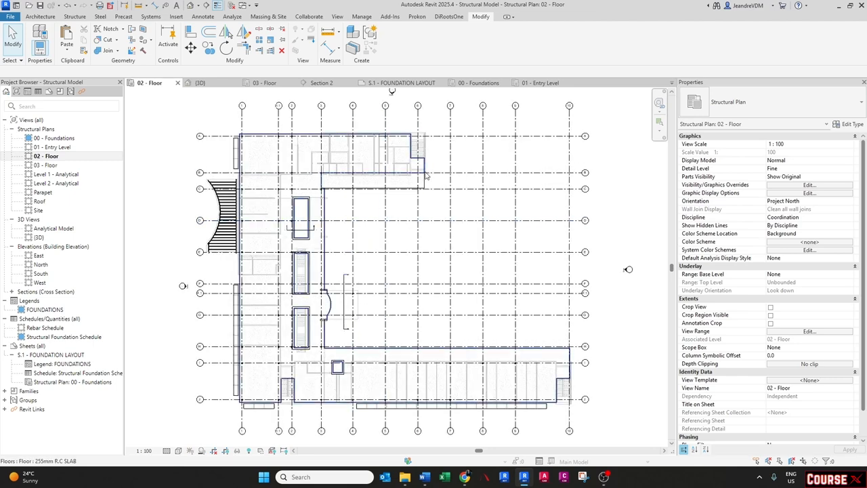
pyautogui.click(390, 170)
pyautogui.press('Escape')
pyautogui.scroll(4, 313, 208)
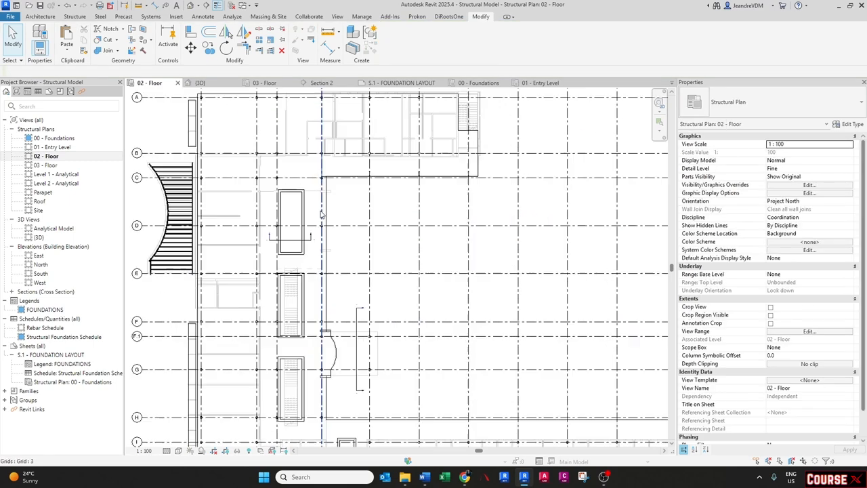
pyautogui.click(303, 195)
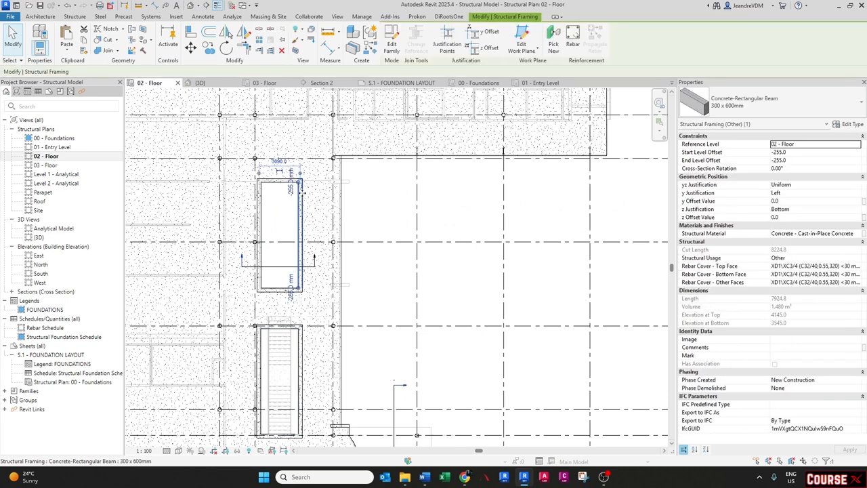
pyautogui.press('Escape')
pyautogui.scroll(-3, 349, 264)
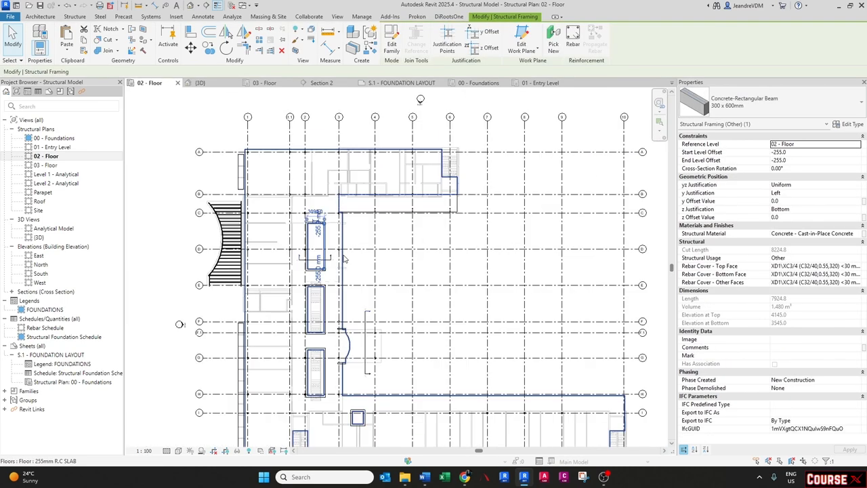
pyautogui.scroll(-2, 389, 278)
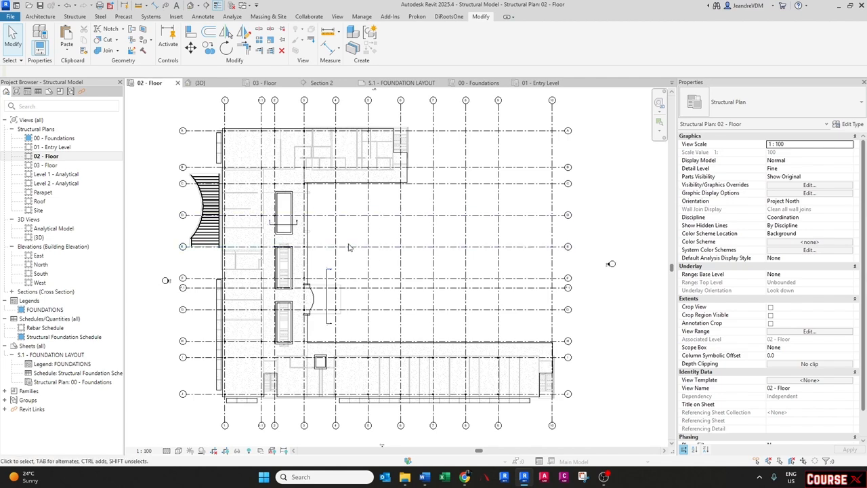
# - Open the view's filter editor and create a new rule-based filter named 255mm SLAB
pyautogui.press('v')
pyautogui.press('g')
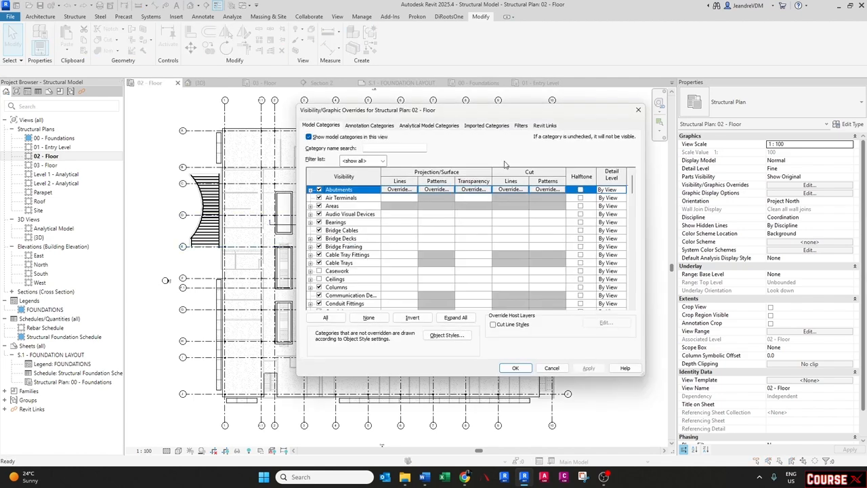
pyautogui.click(520, 126)
pyautogui.click(325, 295)
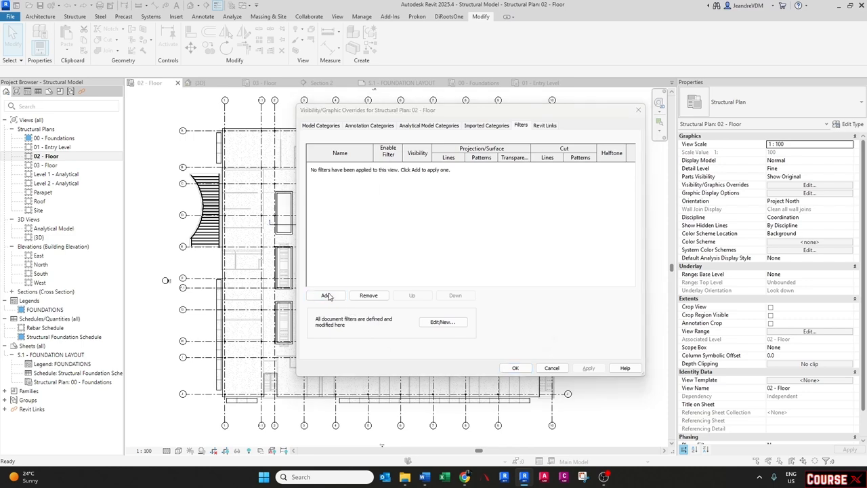
pyautogui.click(520, 197)
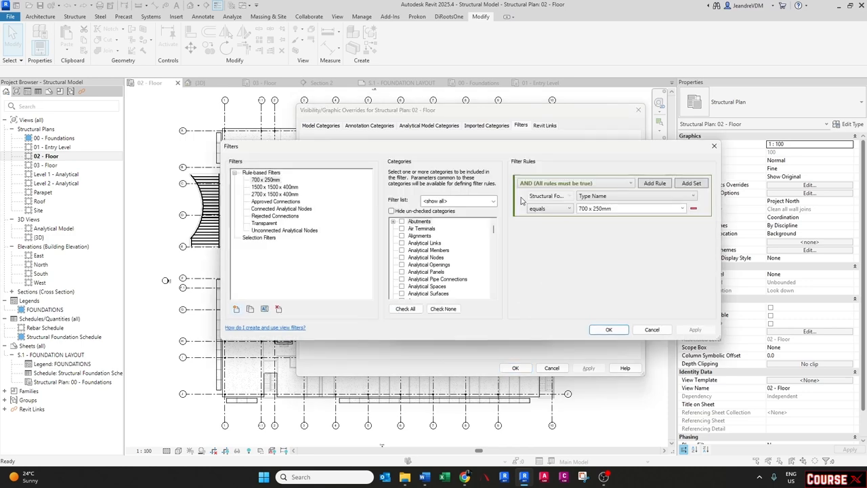
pyautogui.click(236, 309)
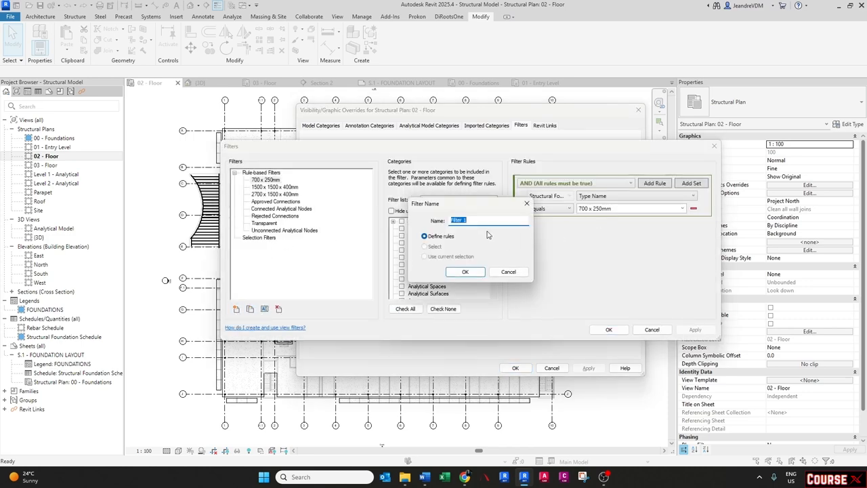
pyautogui.write('255')
pyautogui.press('capslock')
pyautogui.write('mm SLAB')
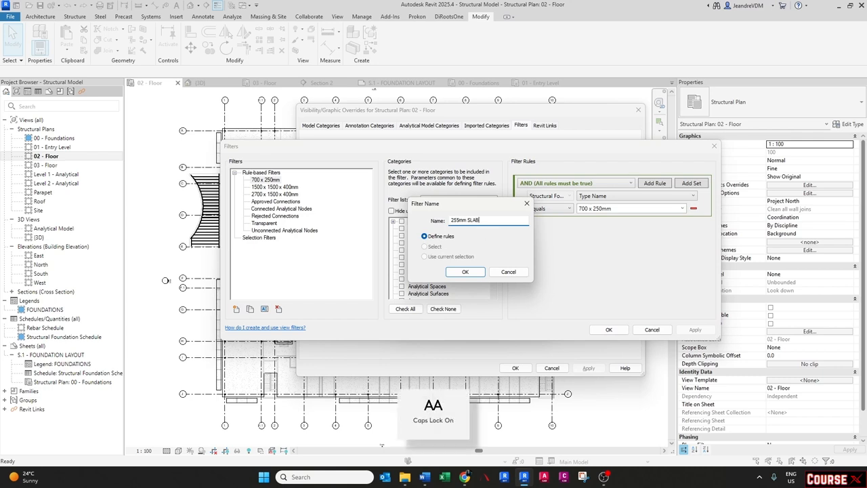
pyautogui.press('Return')
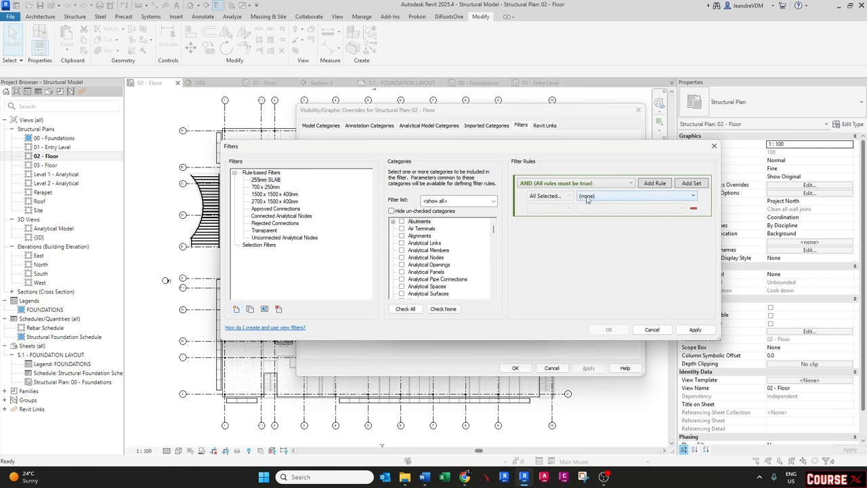
# - Set the 255mm SLAB filter to the Floors category with the rule Type Name equals 255mm R.C SLAB, and apply
pyautogui.click(422, 266)
pyautogui.press('f')
pyautogui.scroll(-3, 422, 266)
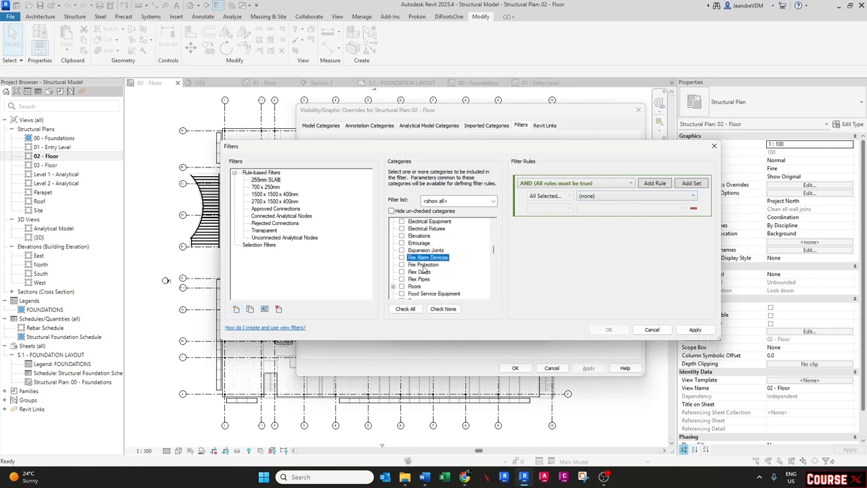
pyautogui.click(401, 258)
pyautogui.click(393, 259)
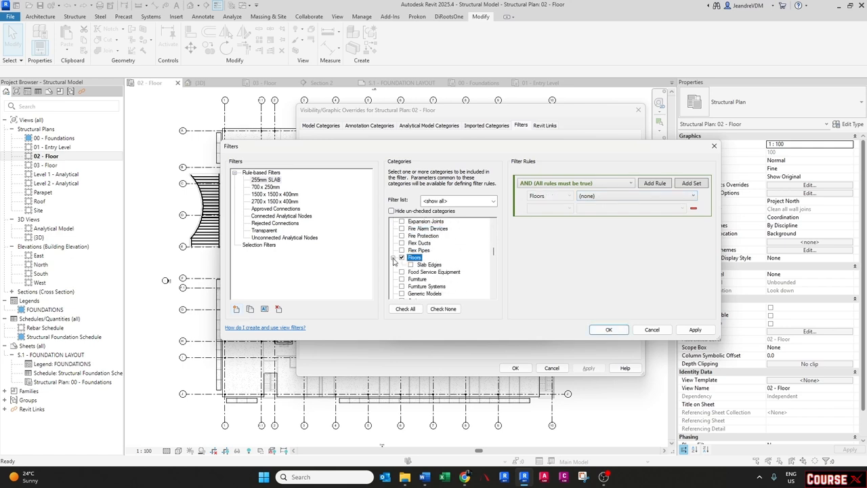
pyautogui.click(393, 259)
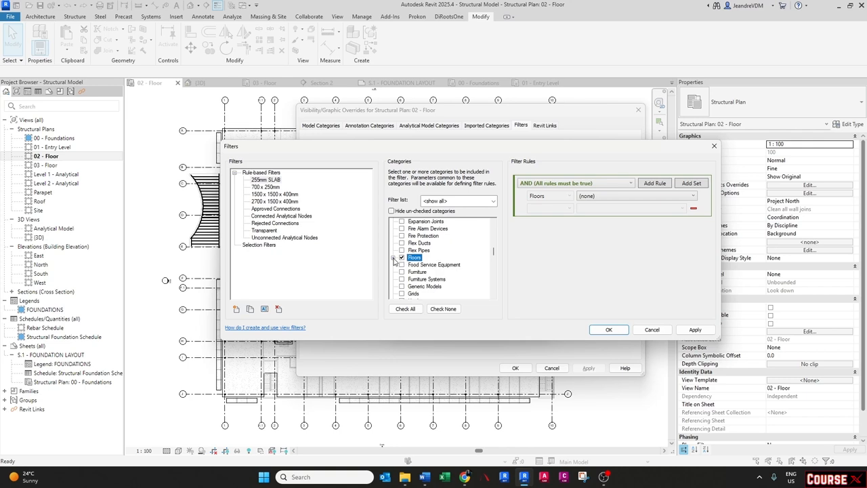
pyautogui.click(590, 199)
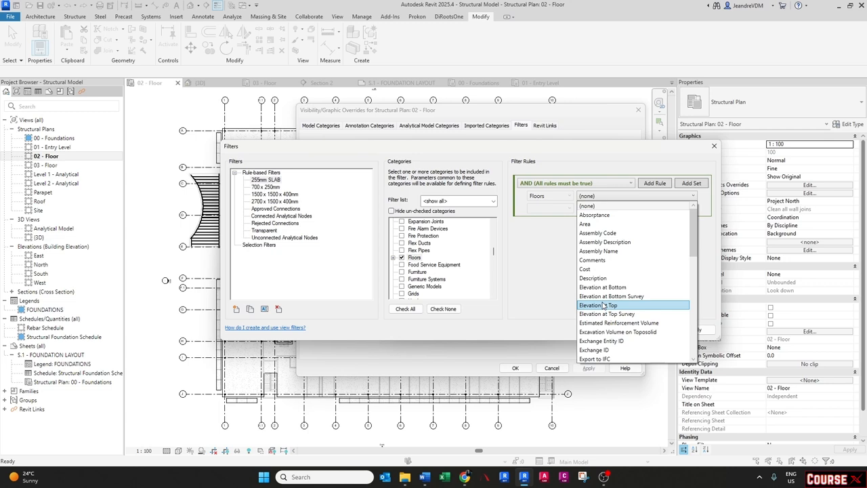
pyautogui.scroll(-15, 602, 306)
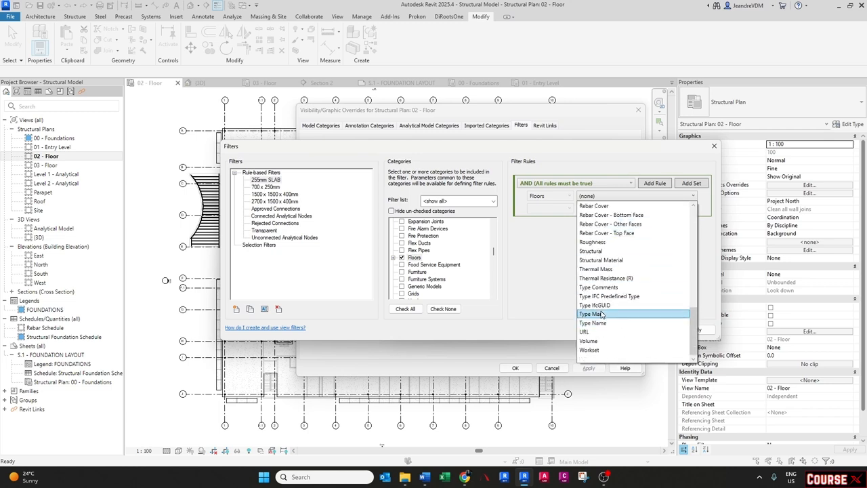
pyautogui.click(555, 208)
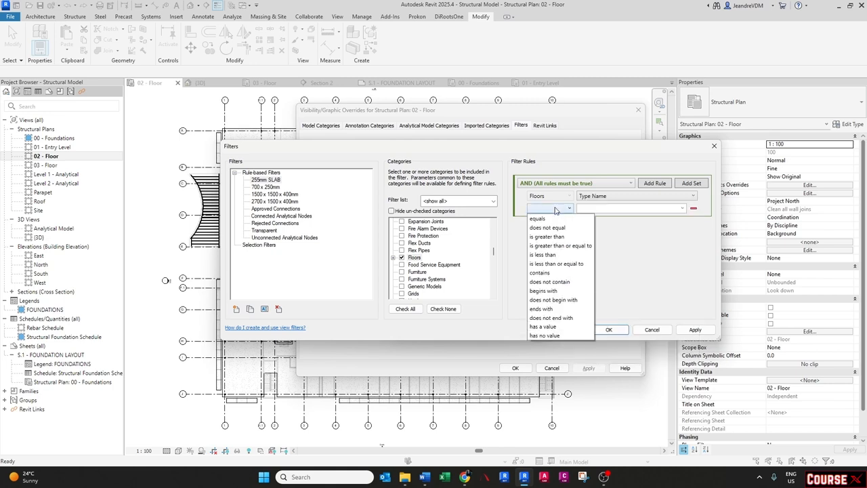
pyautogui.click(555, 220)
pyautogui.click(682, 208)
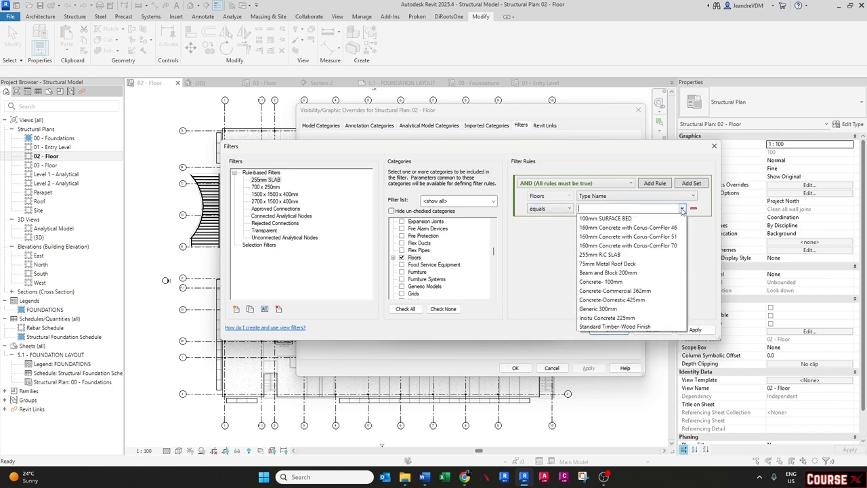
pyautogui.click(598, 255)
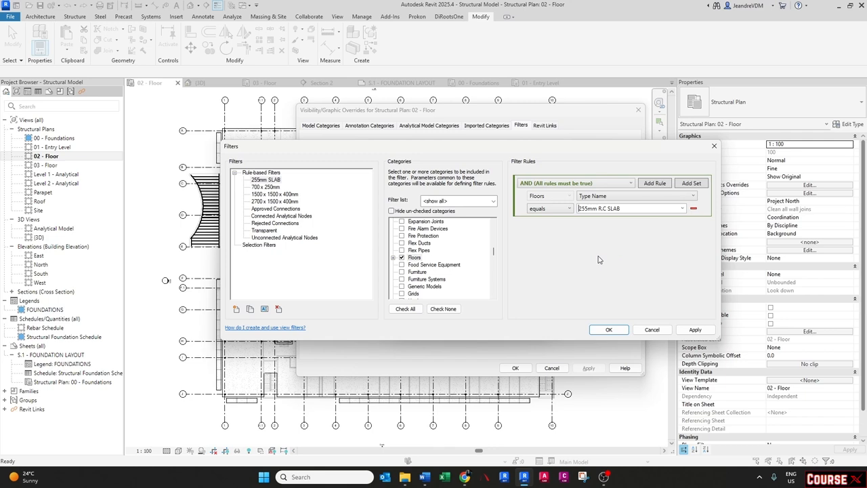
pyautogui.click(695, 329)
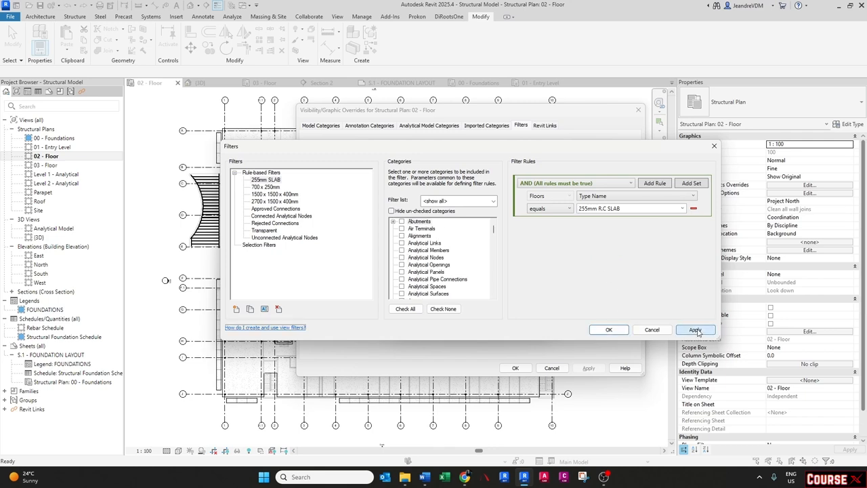
# - Duplicate the 255mm SLAB filter and rename the copy 300x600mm R.C BEAM
pyautogui.click(266, 180)
pyautogui.click(296, 186)
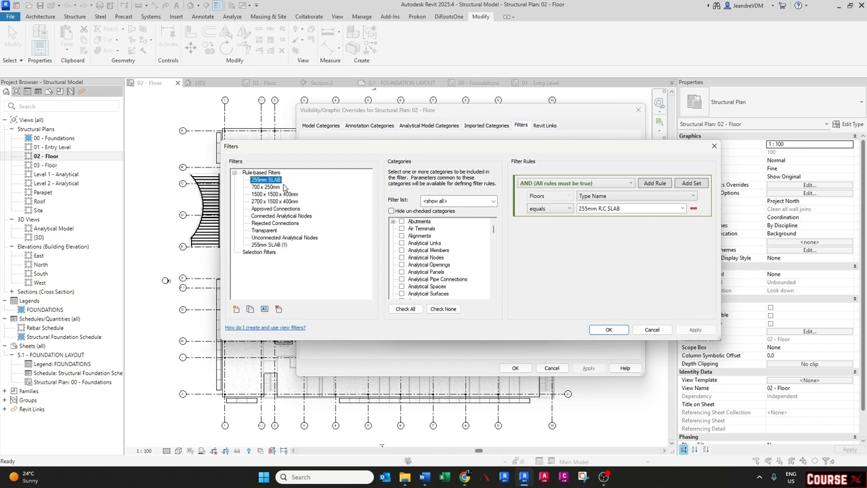
pyautogui.rightClick(271, 246)
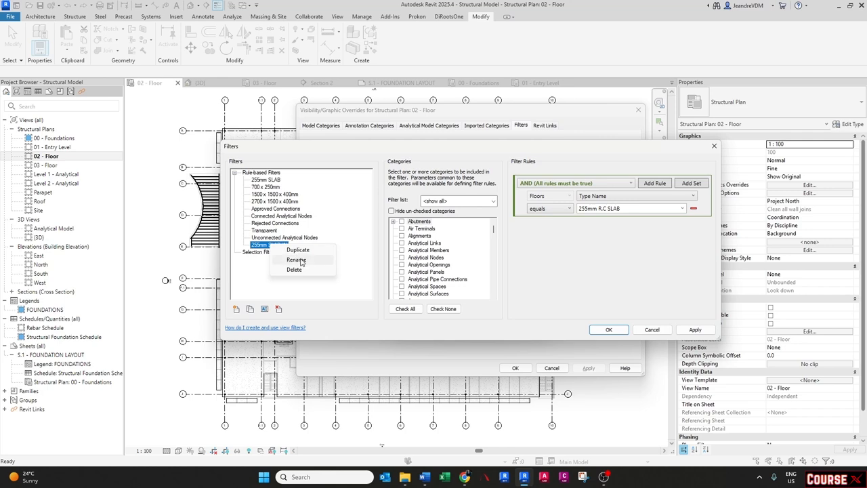
pyautogui.click(296, 260)
pyautogui.write('3')
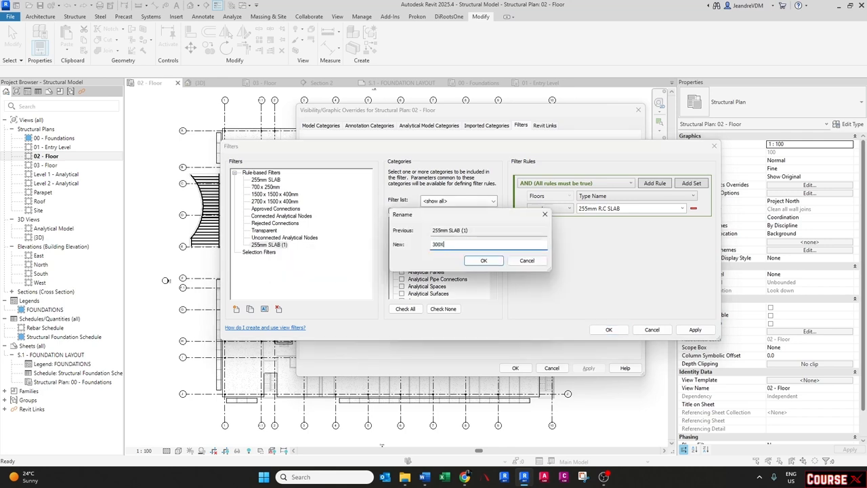
pyautogui.write('00X')
pyautogui.press('capslock')
pyautogui.press('BackSpace')
pyautogui.write('x ')
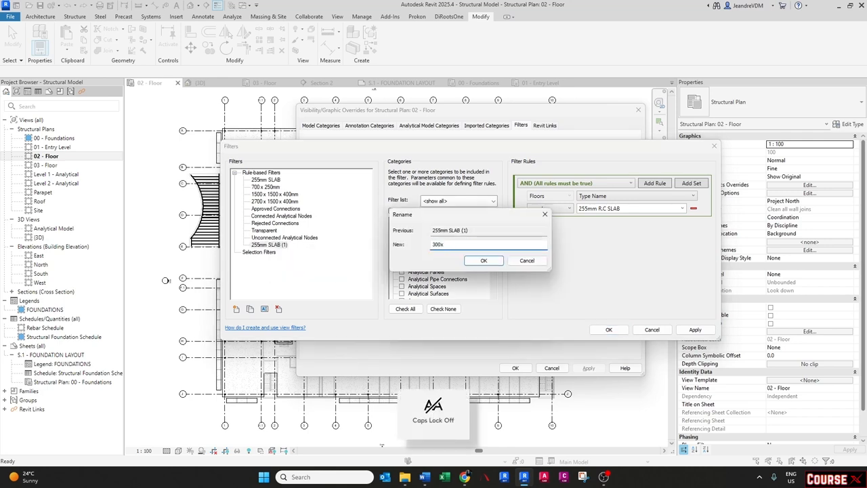
pyautogui.write('600')
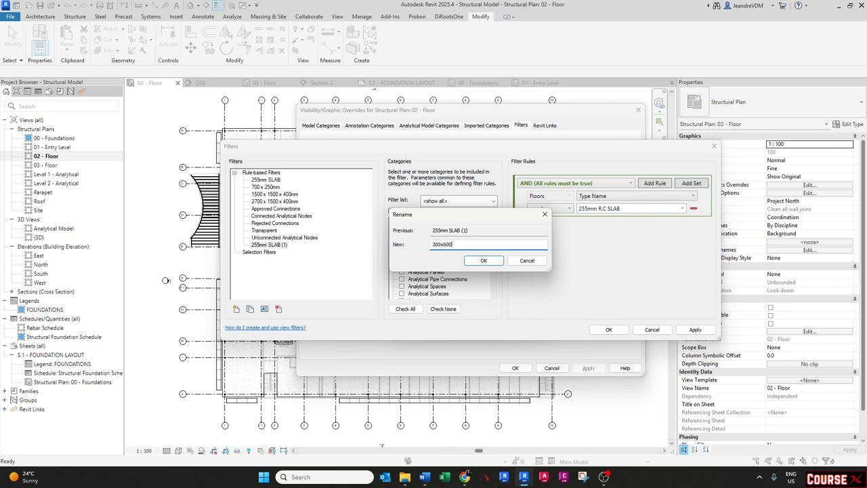
pyautogui.write('mm')
pyautogui.press('capslock')
pyautogui.write('R.C BEAM')
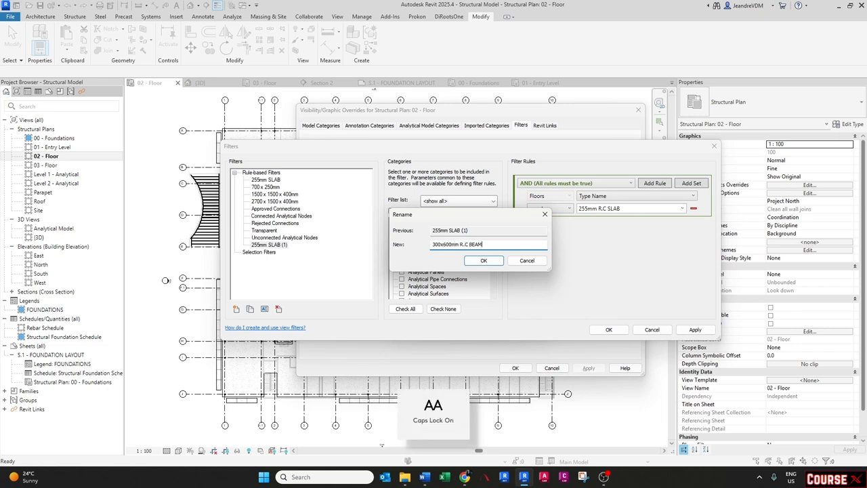
pyautogui.press('Return')
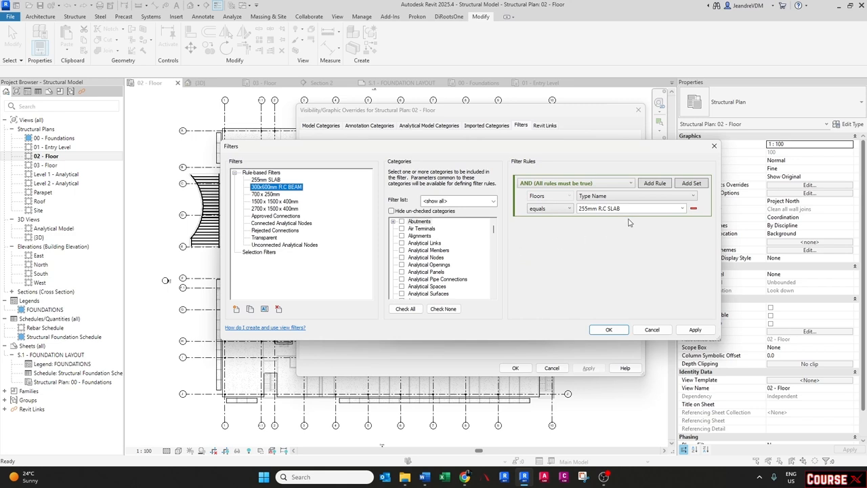
# - Set the 300x600mm R.C BEAM filter to Structural Framing only with Type Name equals 300 x 600mm, then apply and close
pyautogui.scroll(-20, 428, 269)
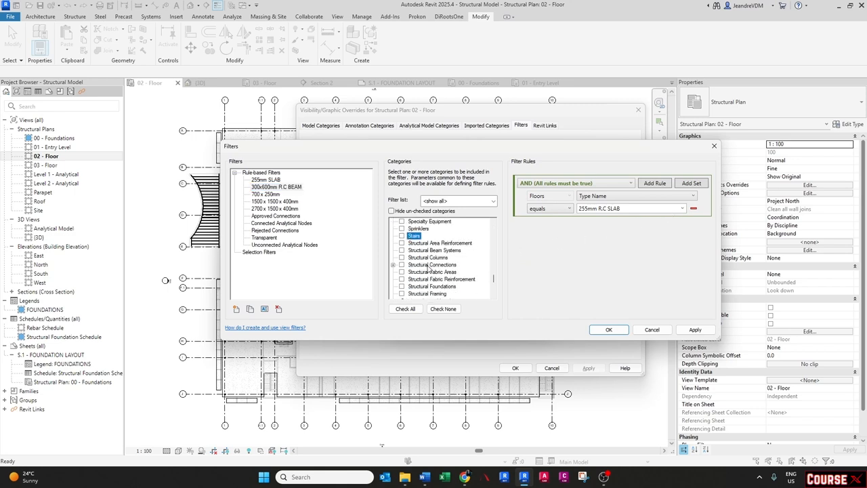
pyautogui.scroll(-2, 423, 271)
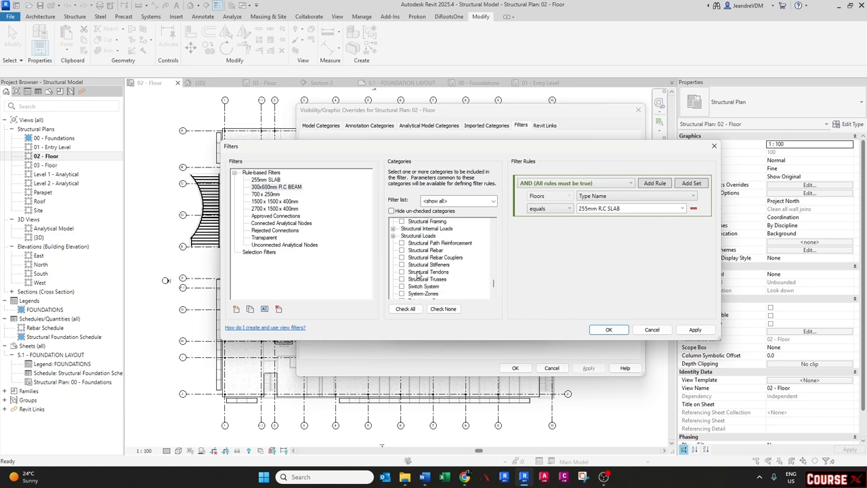
pyautogui.scroll(2, 418, 276)
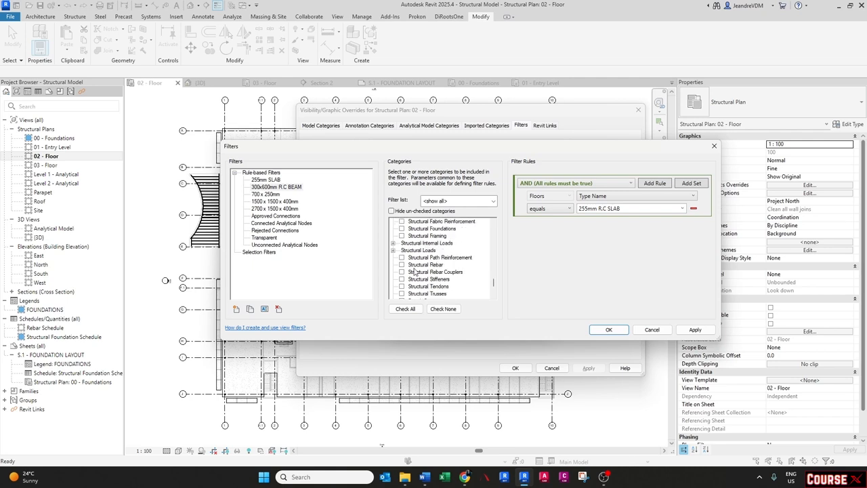
pyautogui.click(402, 235)
pyautogui.scroll(3, 402, 238)
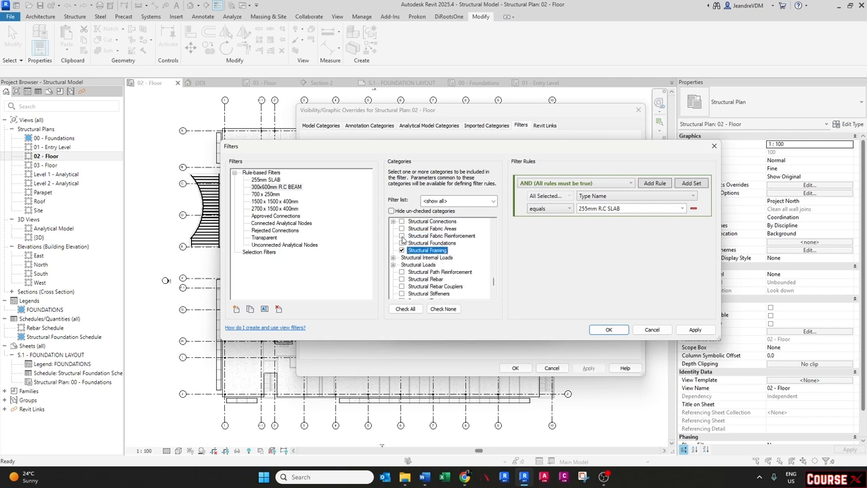
pyautogui.scroll(10, 426, 248)
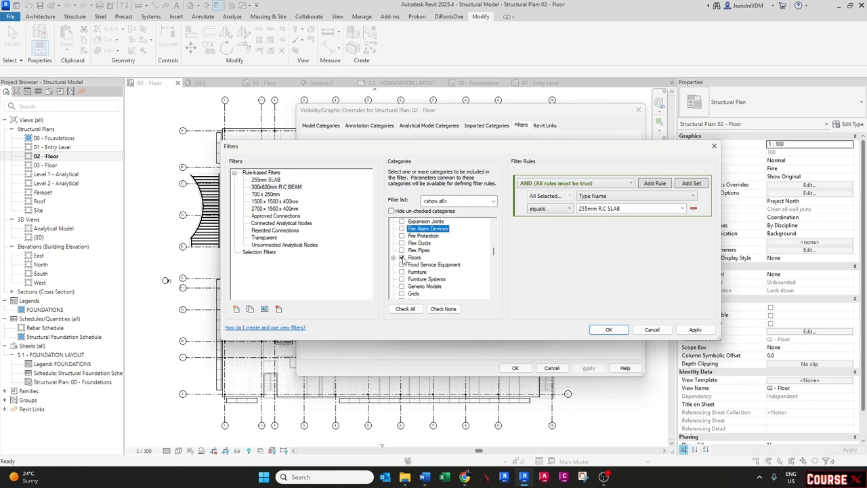
pyautogui.click(401, 258)
pyautogui.click(682, 208)
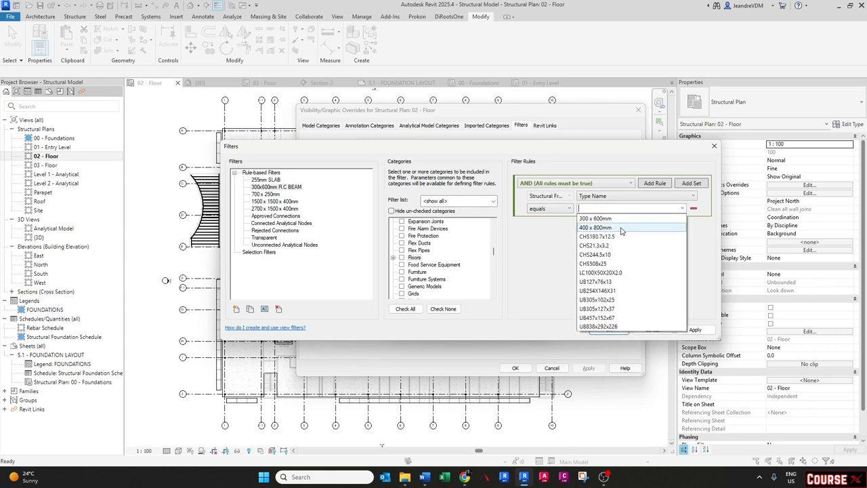
pyautogui.click(604, 219)
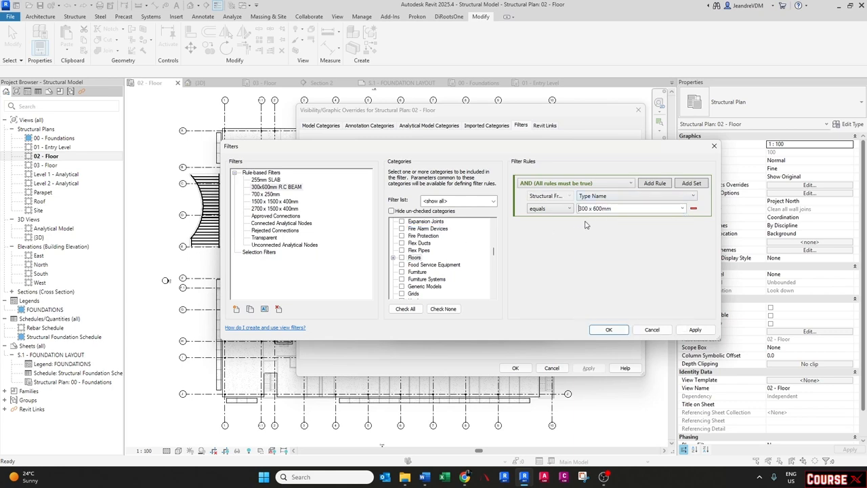
pyautogui.click(689, 332)
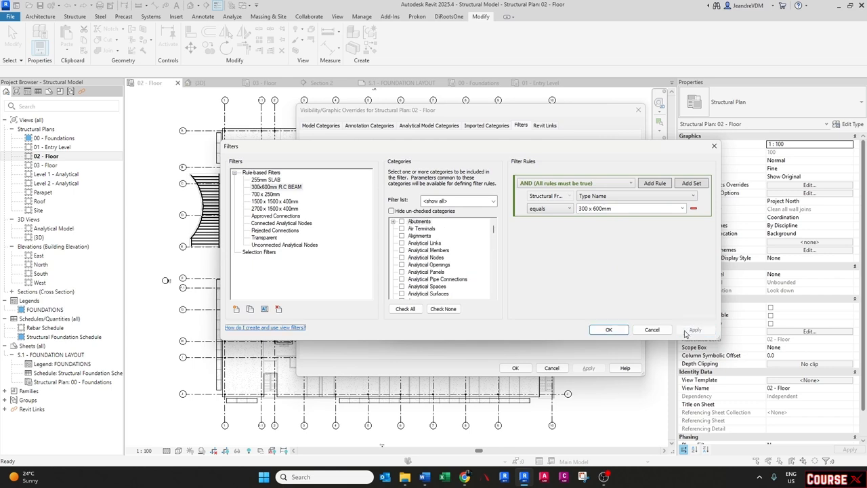
pyautogui.click(608, 334)
pyautogui.click(608, 331)
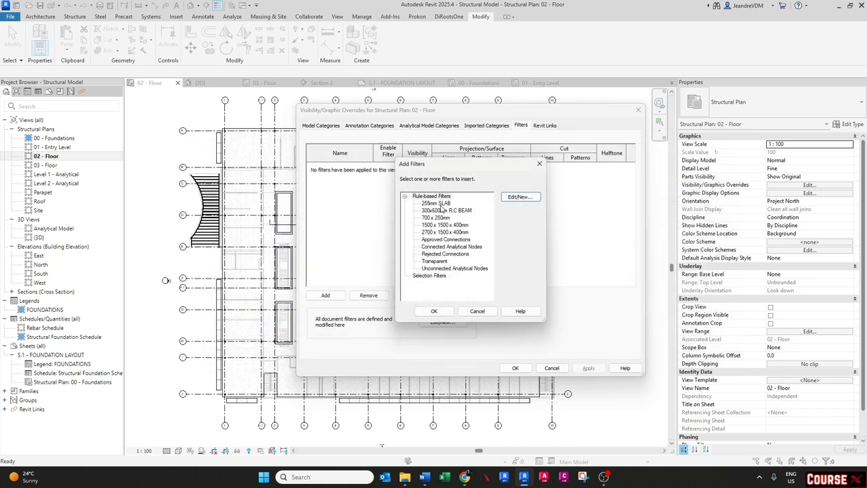
# - Add the 255mm SLAB and 300x600mm R.C BEAM filters to the 02 - Floor view
pyautogui.click(442, 203)
pyautogui.keyDown('shift'); pyautogui.click(444, 210); pyautogui.keyUp('shift')
pyautogui.click(434, 311)
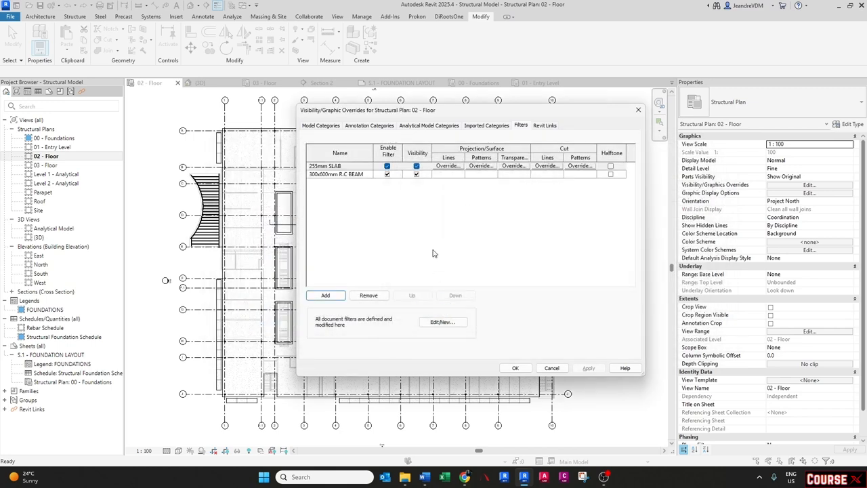
# - Override the 255mm SLAB filter's surface with a green solid fill pattern at 50% transparency
pyautogui.click(482, 165)
pyautogui.click(467, 216)
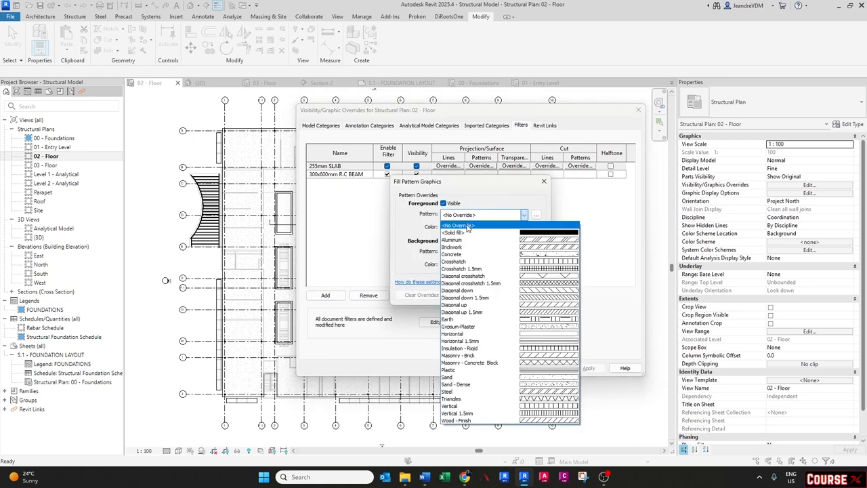
pyautogui.click(467, 233)
pyautogui.click(457, 227)
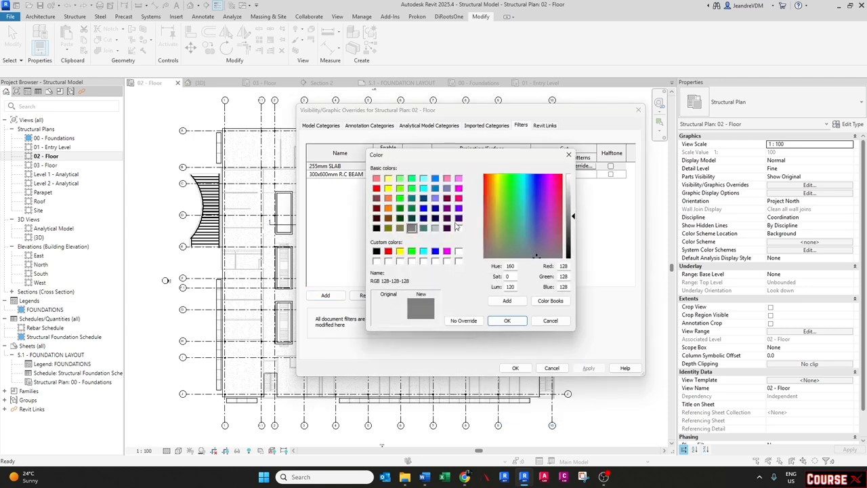
pyautogui.click(400, 198)
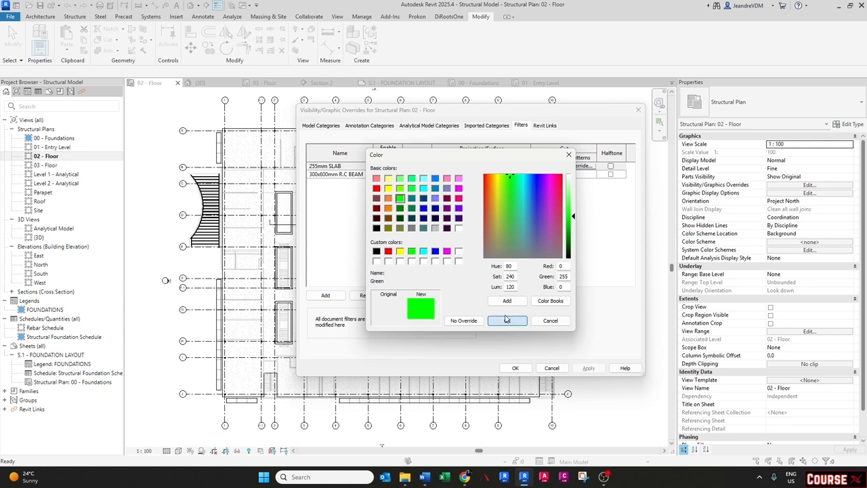
pyautogui.click(507, 320)
pyautogui.click(492, 295)
pyautogui.click(514, 166)
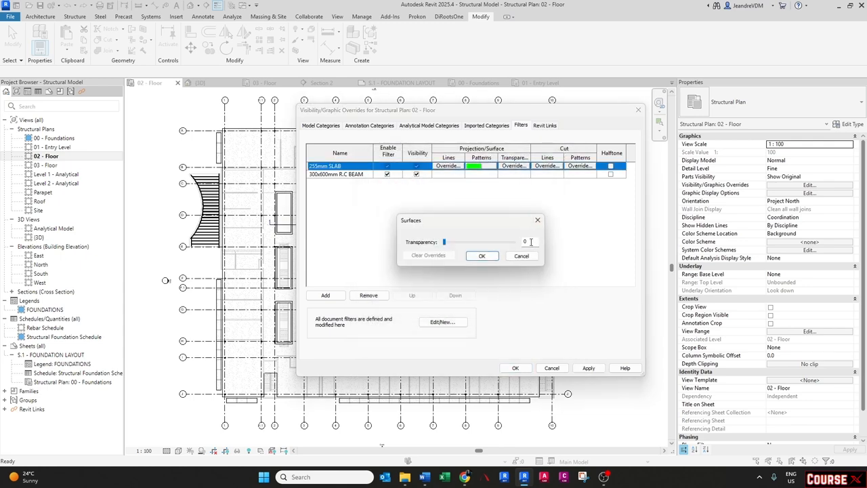
pyautogui.write('50')
pyautogui.press('Return')
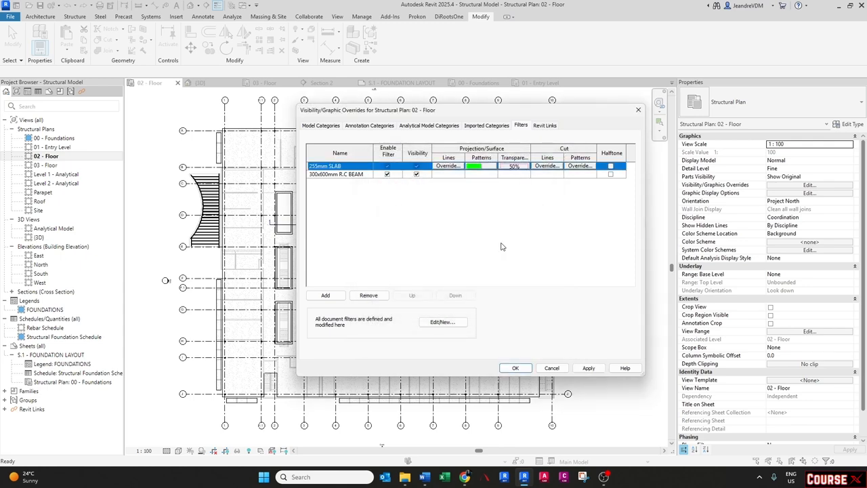
# - Give the 300x600mm R.C BEAM filter a purple solid-fill surface pattern override
pyautogui.click(328, 175)
pyautogui.click(480, 174)
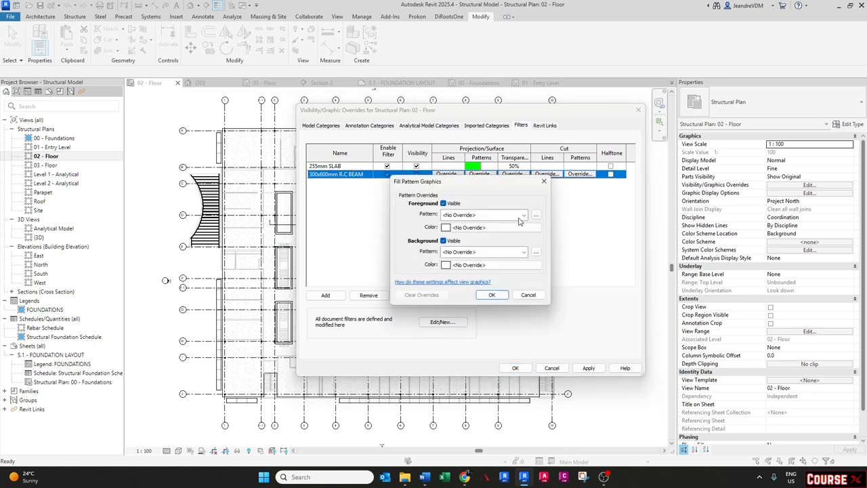
pyautogui.click(485, 216)
pyautogui.click(478, 231)
pyautogui.click(475, 229)
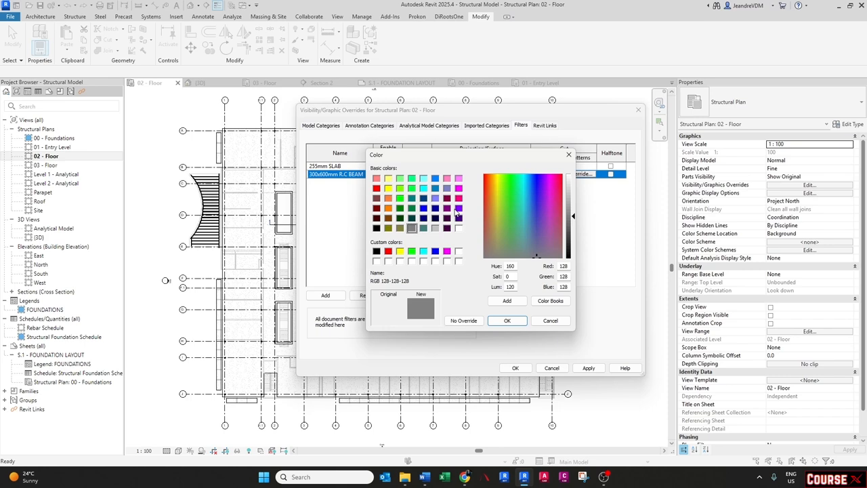
pyautogui.click(458, 209)
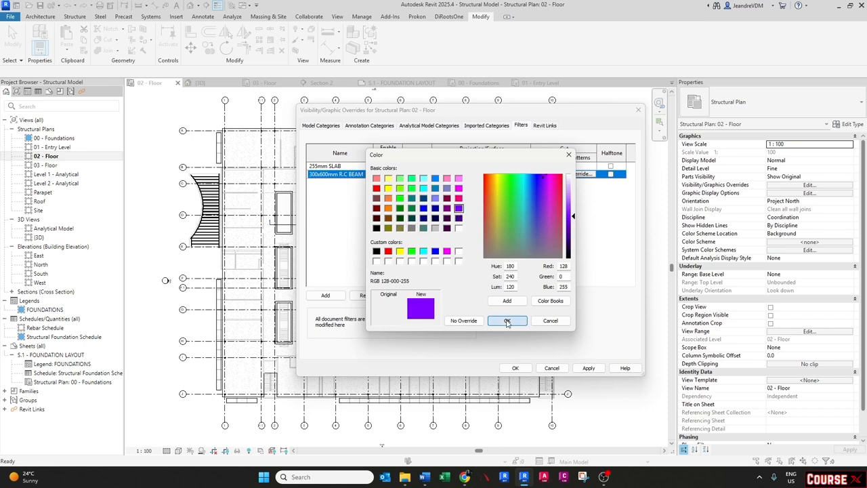
pyautogui.click(507, 321)
pyautogui.click(492, 294)
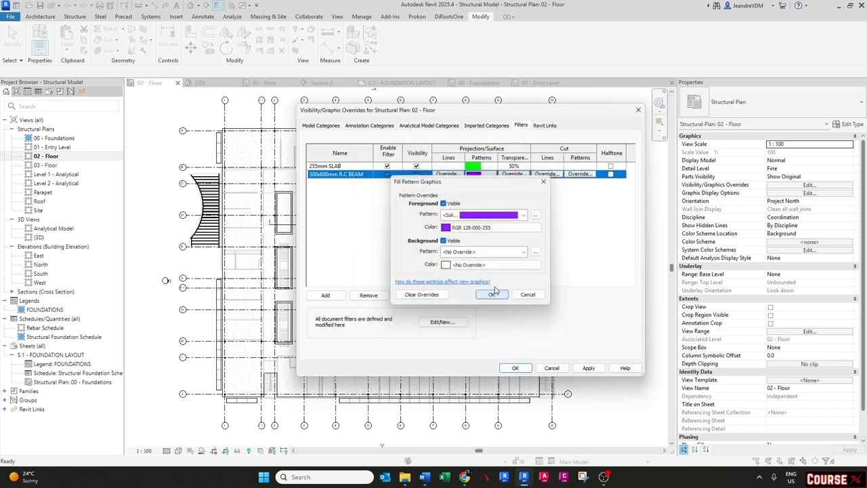
# - Set the 300x600mm R.C BEAM filter's surface transparency to 50% and close the overrides dialog
pyautogui.click(515, 174)
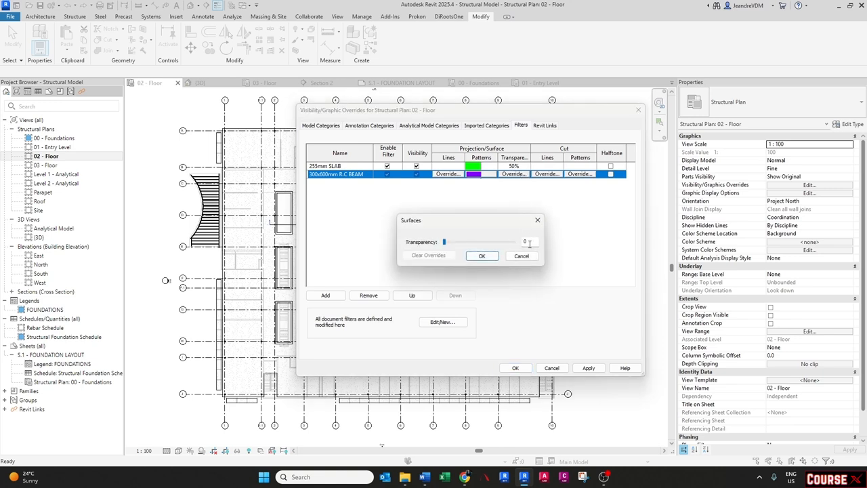
pyautogui.click(490, 257)
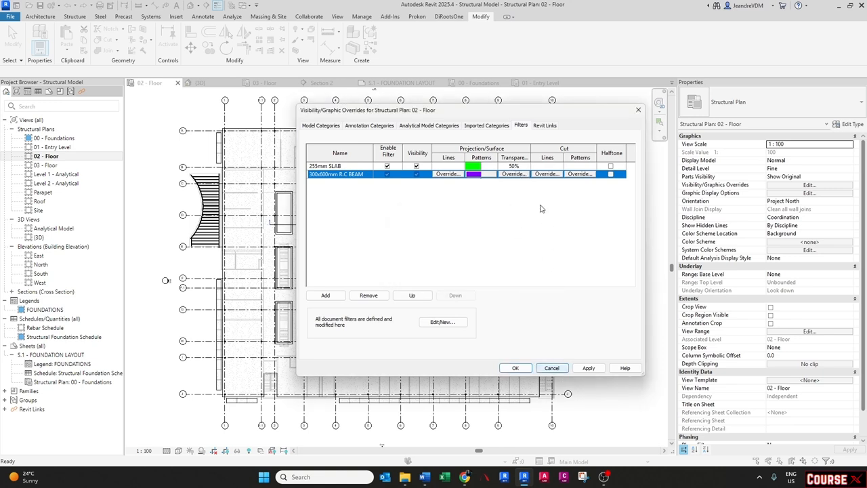
pyautogui.click(520, 175)
pyautogui.moveTo(531, 241); pyautogui.dragTo(513, 244)
pyautogui.write('50')
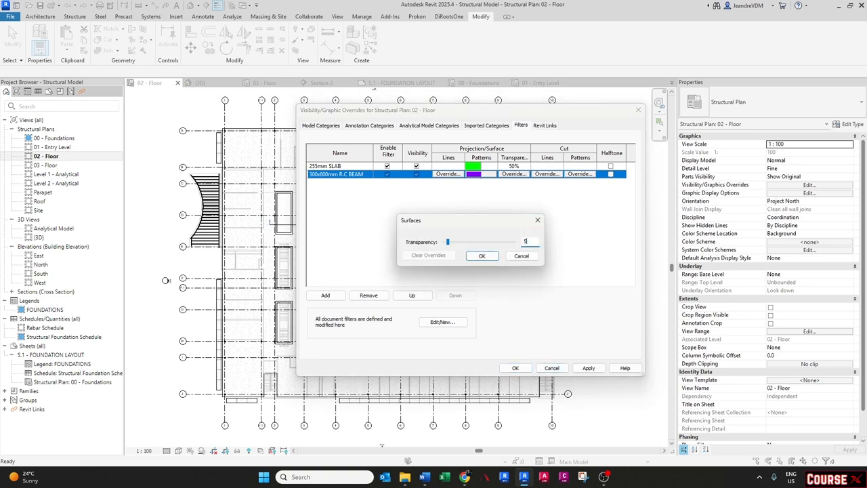
pyautogui.click(482, 255)
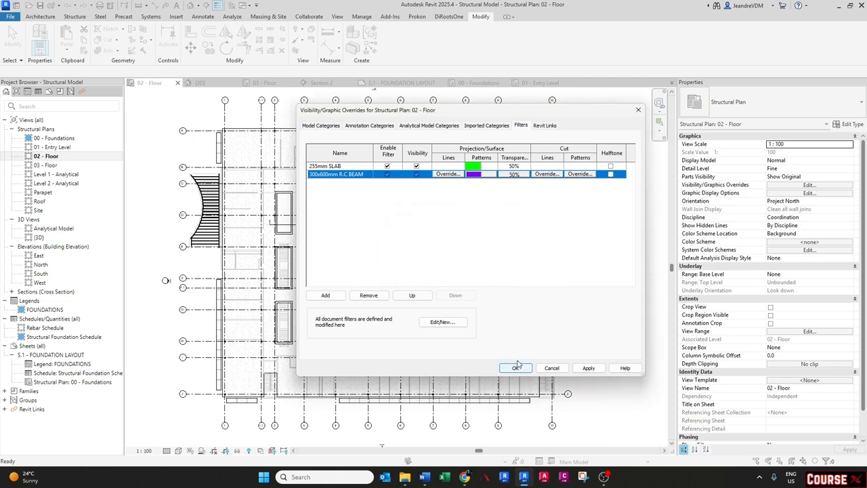
pyautogui.click(516, 368)
# - Inspect the beams around the floor opening in the 02 - Floor plan
pyautogui.scroll(5, 292, 210)
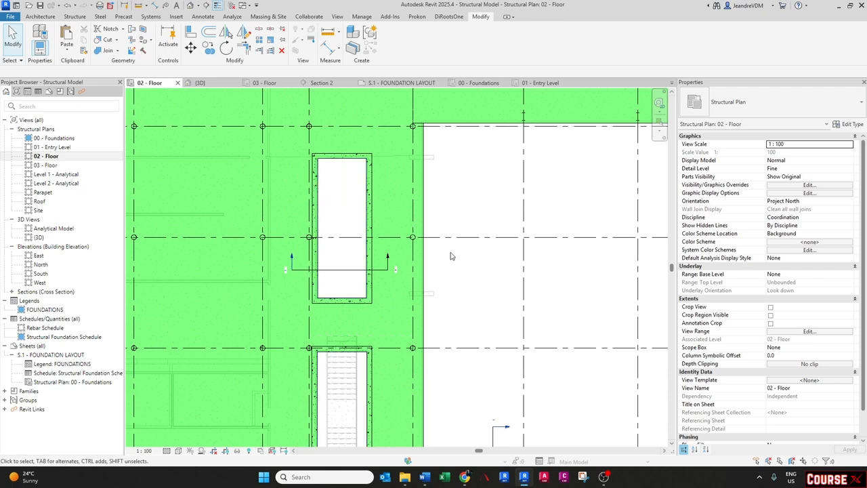
pyautogui.scroll(-4, 451, 256)
pyautogui.scroll(5, 389, 230)
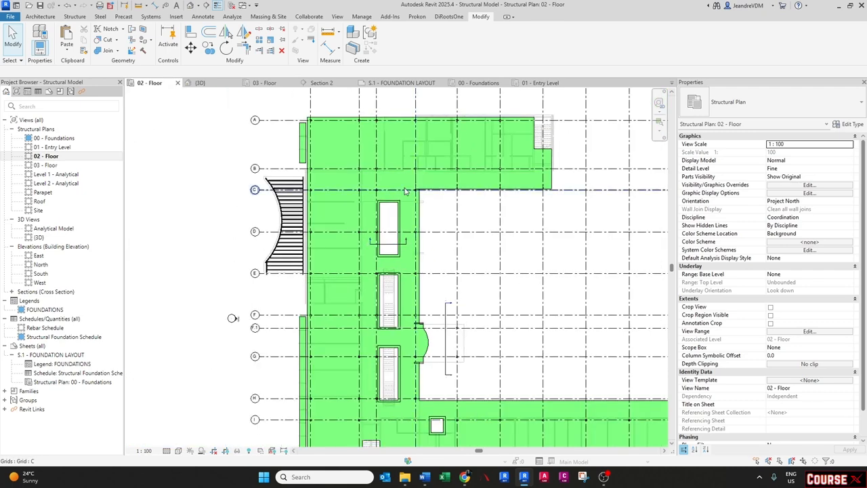
pyautogui.click(420, 197)
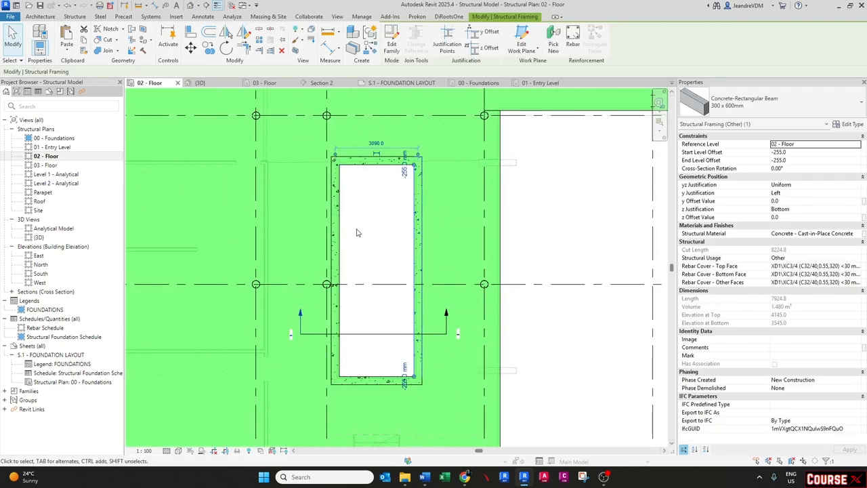
pyautogui.scroll(-4, 359, 231)
pyautogui.press('Escape')
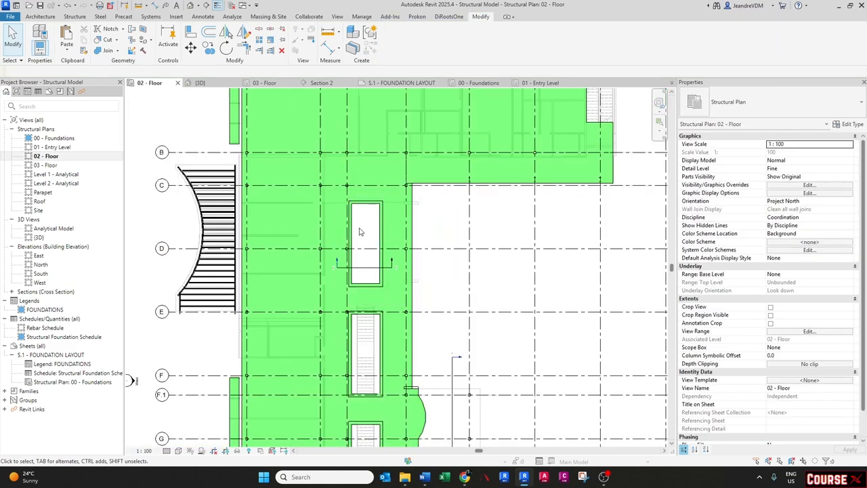
pyautogui.moveTo(372, 239); pyautogui.dragTo(344, 239, button='middle')
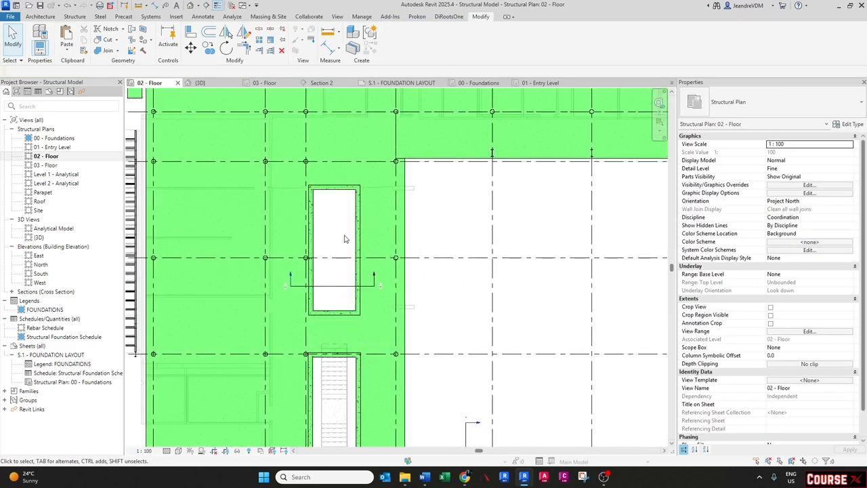
# - Override the 300x600mm R.C BEAM filter's cut pattern with a purple solid fill, then apply and close
pyautogui.press('v')
pyautogui.press('v')
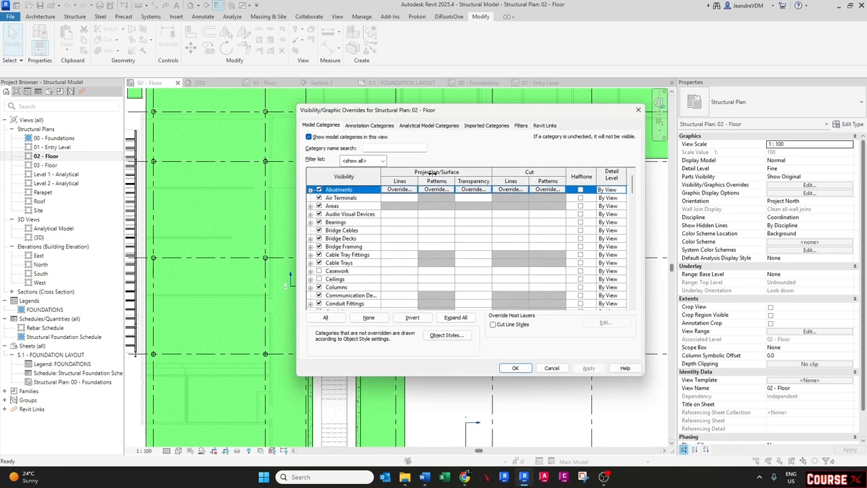
pyautogui.click(521, 126)
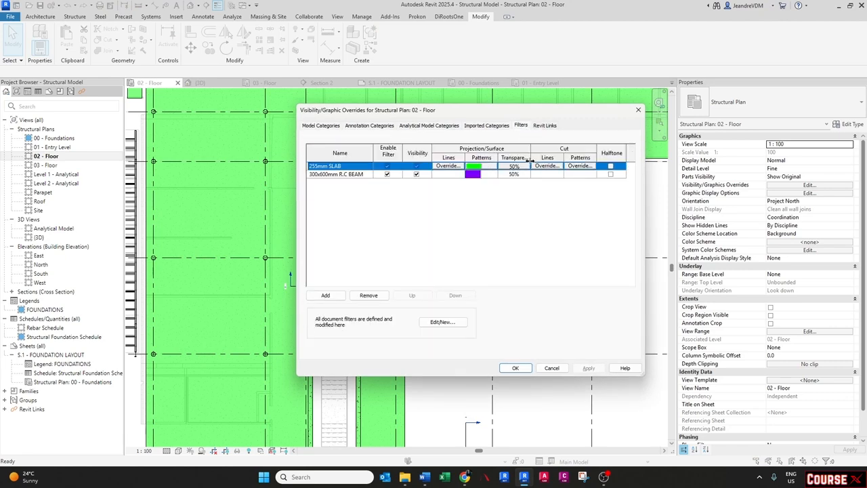
pyautogui.click(582, 176)
pyautogui.click(581, 174)
pyautogui.click(482, 215)
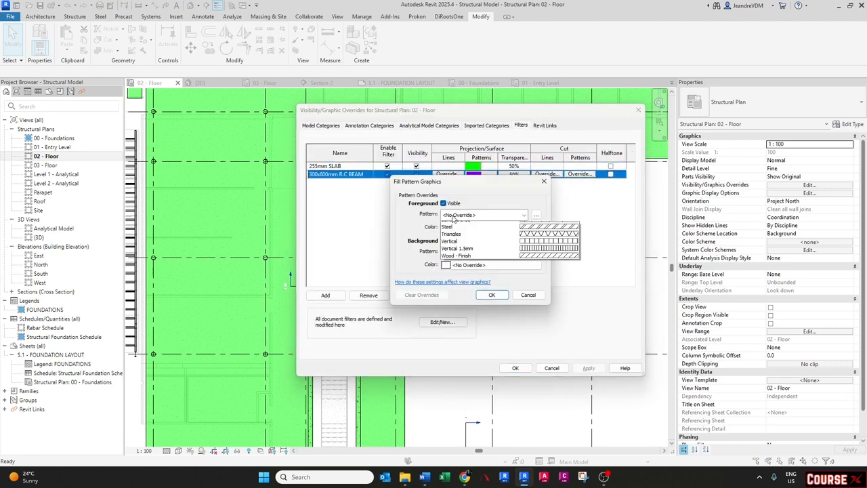
pyautogui.click(457, 234)
pyautogui.click(456, 227)
pyautogui.click(459, 208)
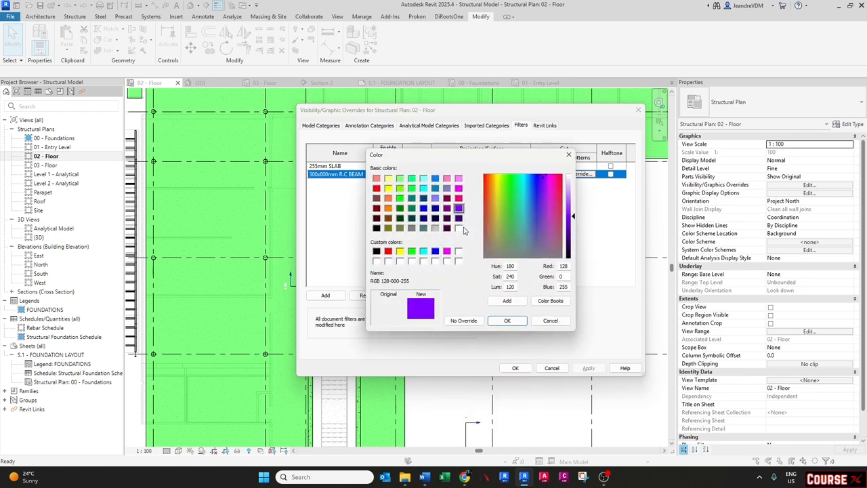
pyautogui.click(507, 321)
pyautogui.click(498, 299)
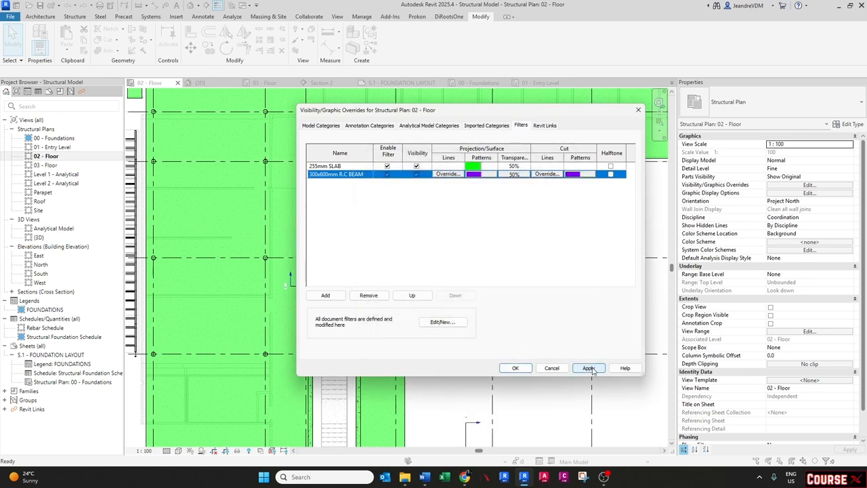
pyautogui.click(588, 368)
pyautogui.click(528, 371)
# - Clear the 300x600mm R.C BEAM filter's surface pattern override
pyautogui.scroll(4, 359, 305)
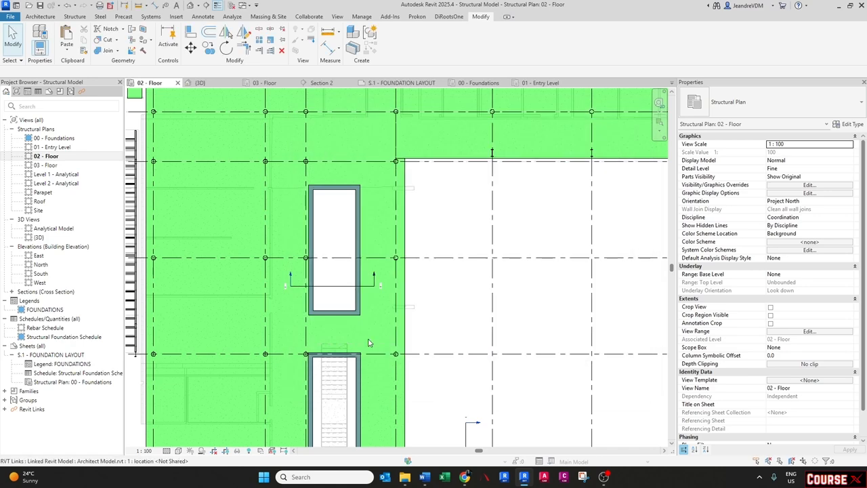
pyautogui.scroll(2, 294, 108)
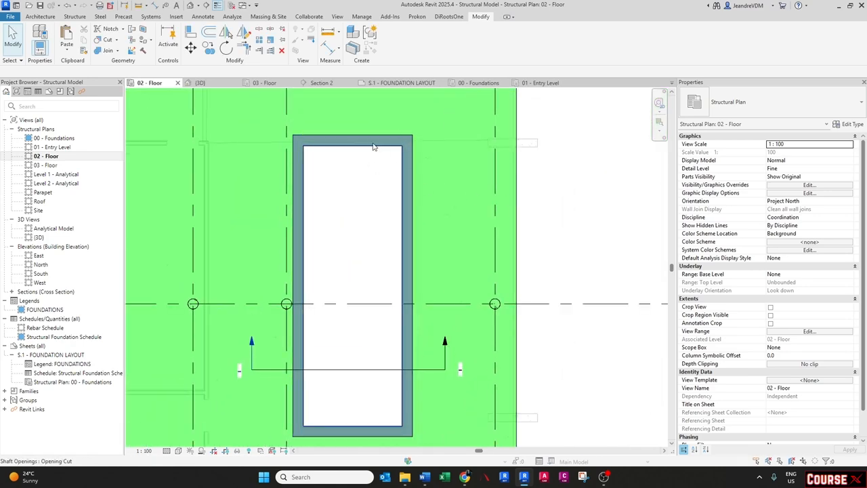
pyautogui.scroll(-3, 337, 140)
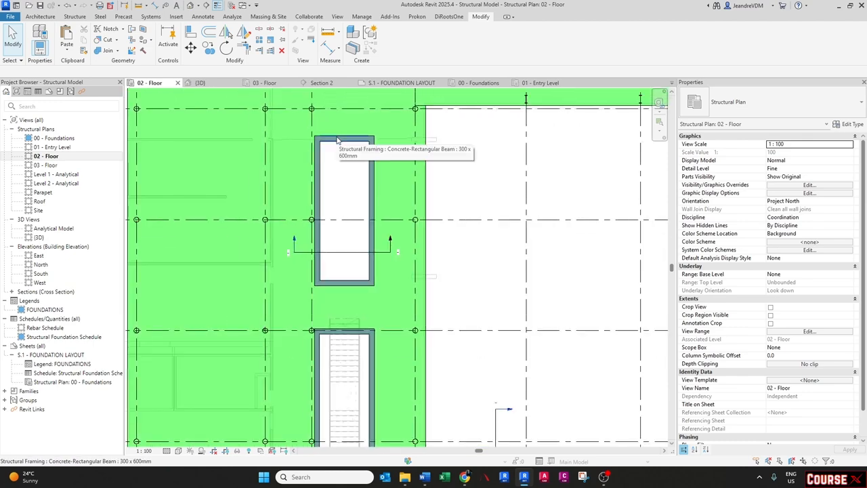
pyautogui.moveTo(337, 140); pyautogui.dragTo(334, 226, button='middle')
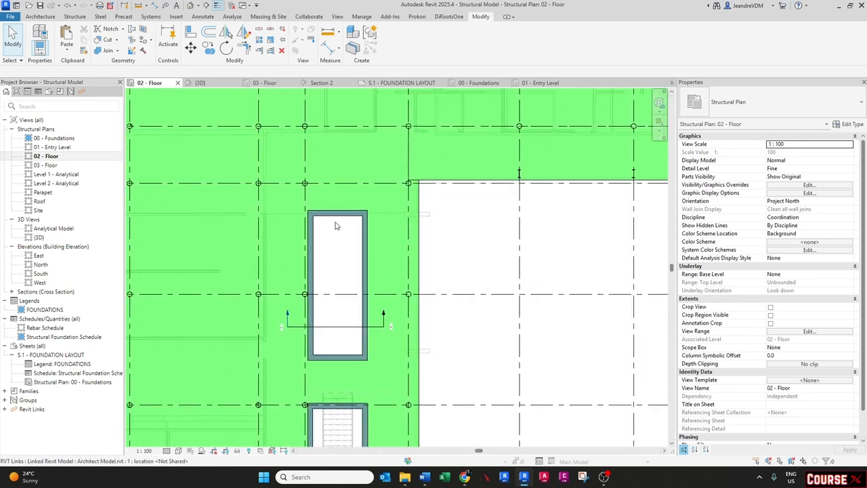
pyautogui.press('v')
pyautogui.press('g')
pyautogui.click(520, 126)
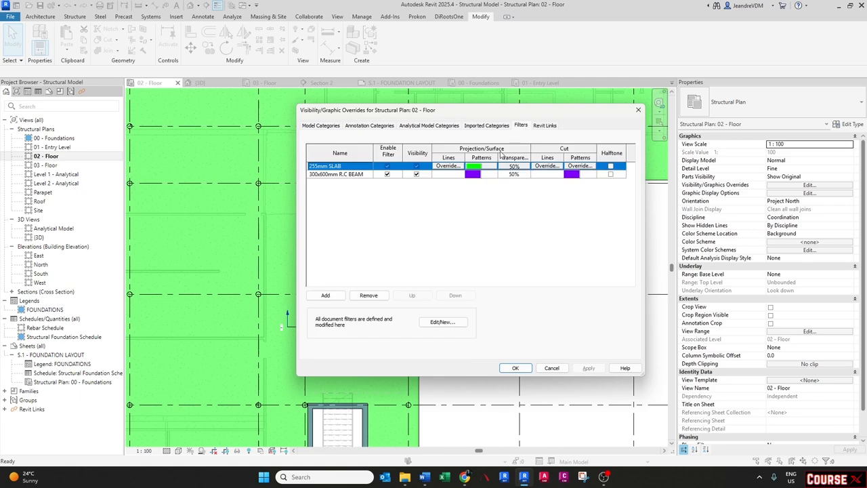
pyautogui.click(475, 174)
pyautogui.click(474, 174)
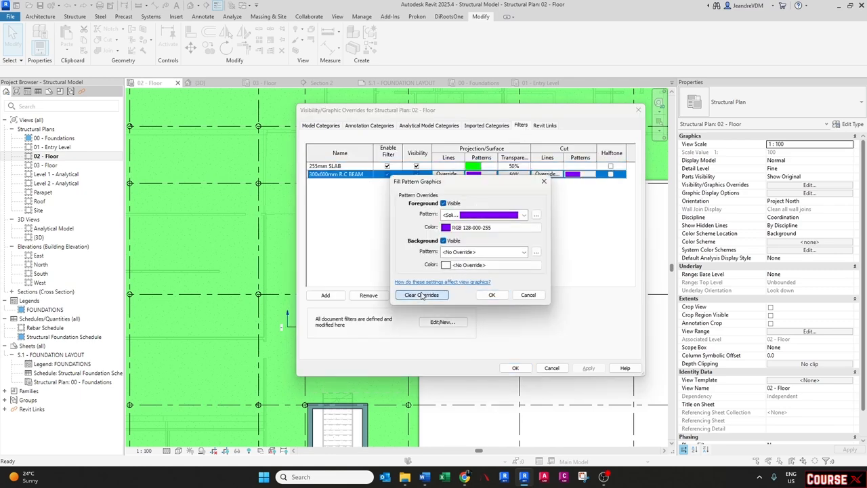
pyautogui.click(421, 294)
pyautogui.click(492, 294)
# - Change the beam filter's cut pattern to Diagonal crosshatch 1.5mm, then apply and close
pyautogui.click(480, 174)
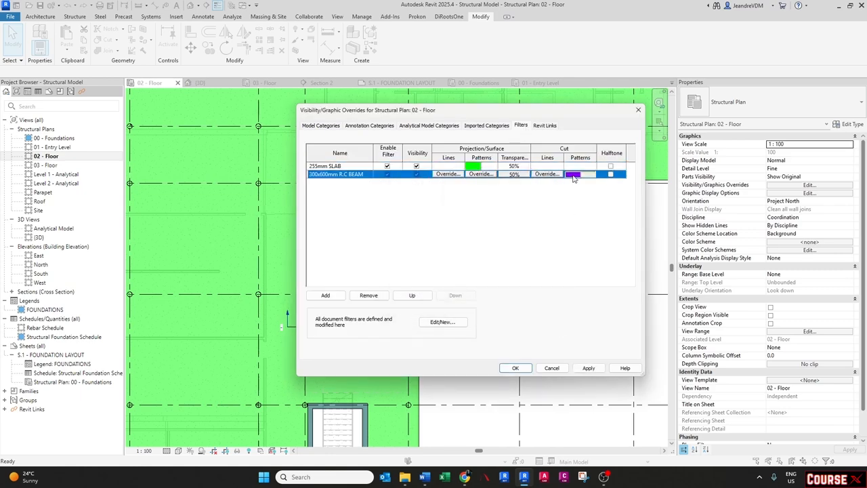
pyautogui.click(479, 174)
pyautogui.click(465, 215)
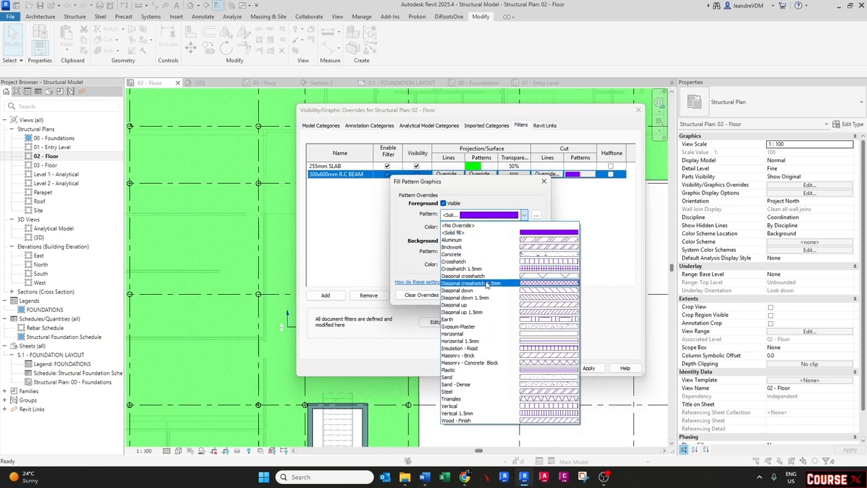
pyautogui.click(488, 284)
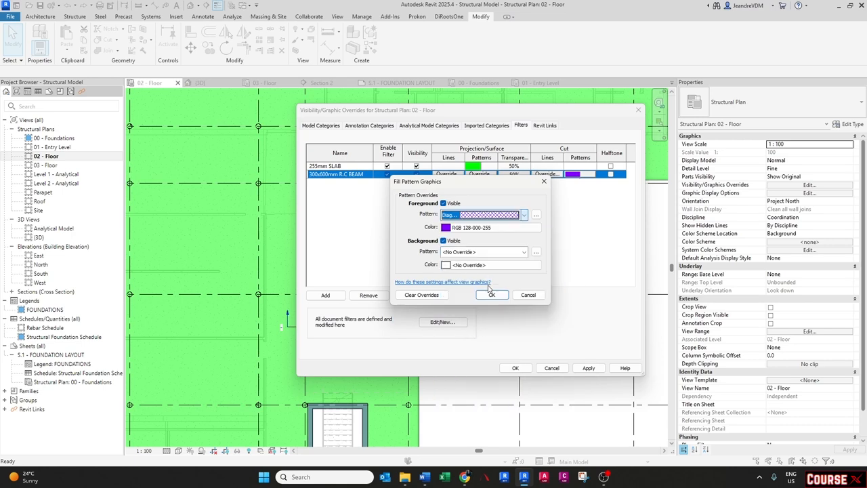
pyautogui.click(491, 295)
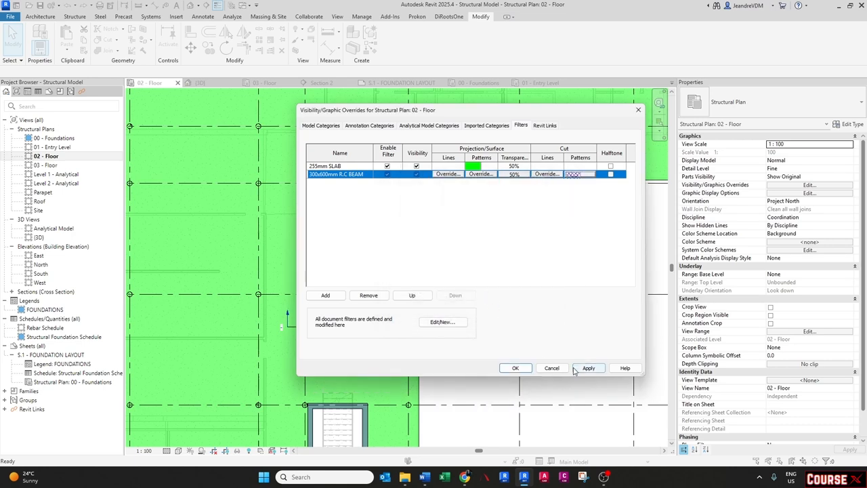
pyautogui.click(587, 368)
pyautogui.click(514, 368)
pyautogui.scroll(5, 350, 251)
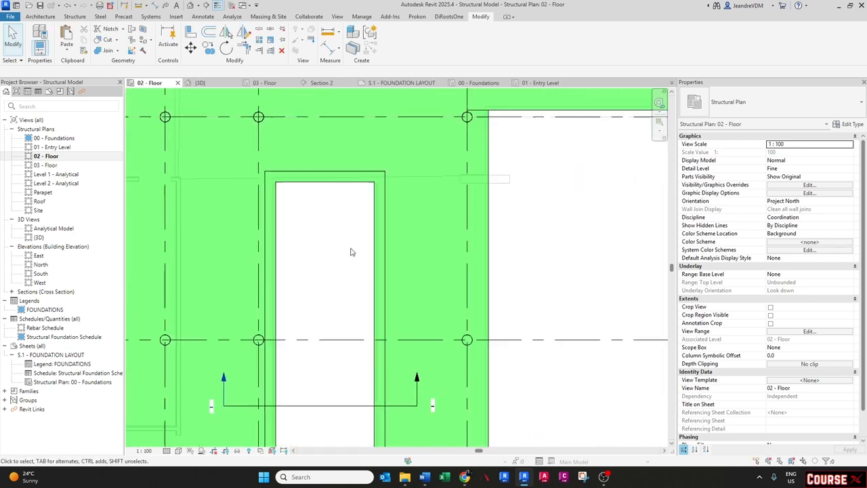
pyautogui.scroll(-5, 401, 259)
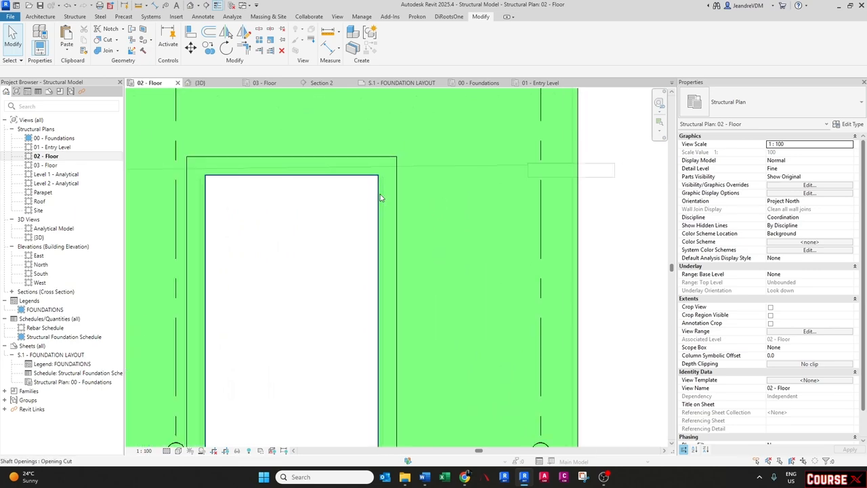
# - Inspect the columns and beams around the curved edge and openings in the 02 - Floor plan
pyautogui.scroll(-3, 456, 308)
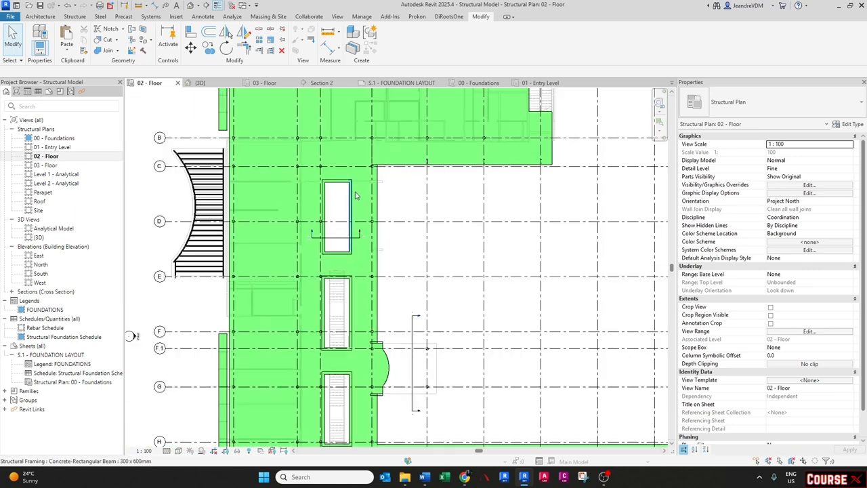
pyautogui.scroll(-2, 406, 230)
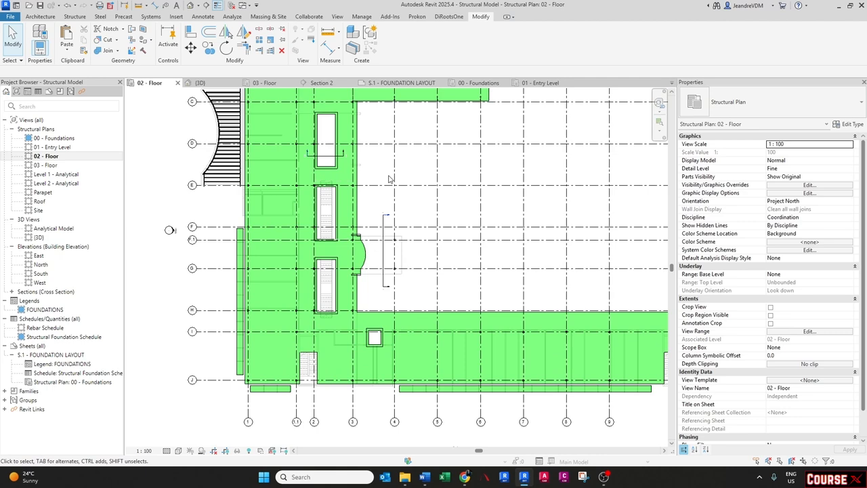
pyautogui.moveTo(389, 174); pyautogui.dragTo(402, 202, button='middle')
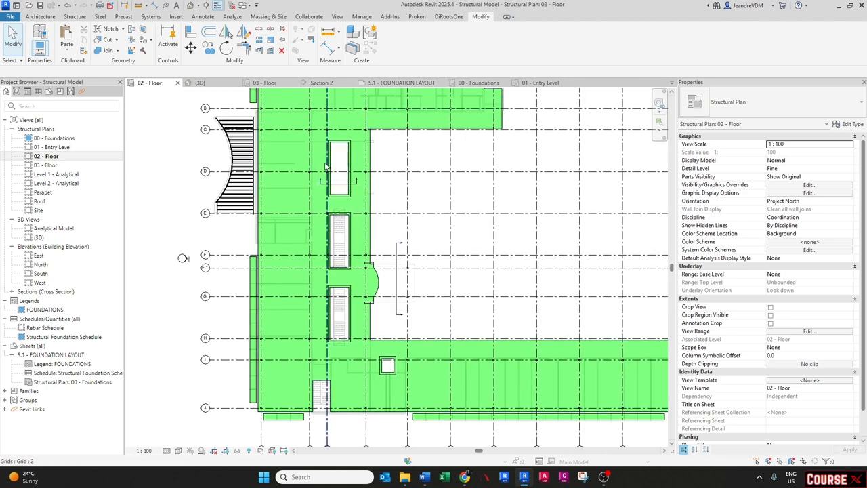
pyautogui.scroll(5, 410, 278)
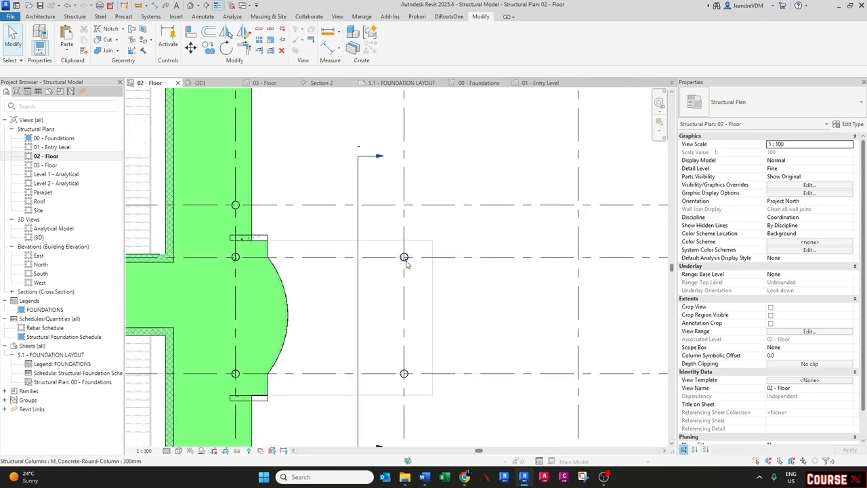
pyautogui.click(405, 259)
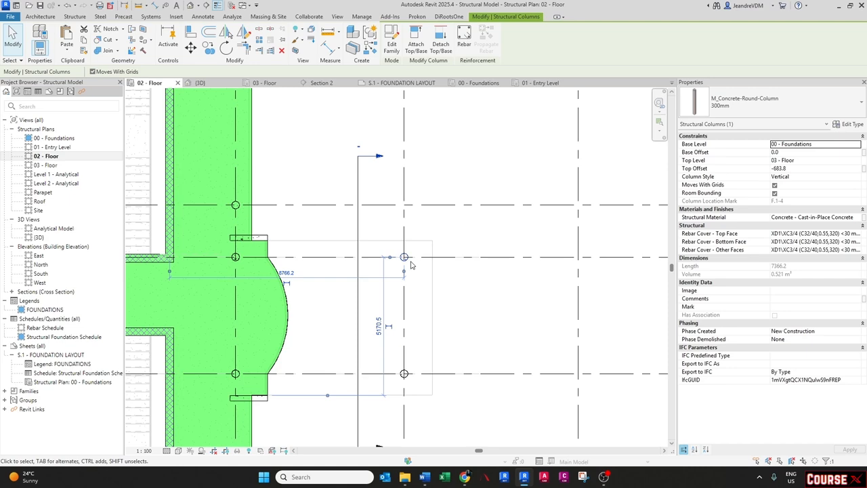
pyautogui.scroll(-2, 411, 265)
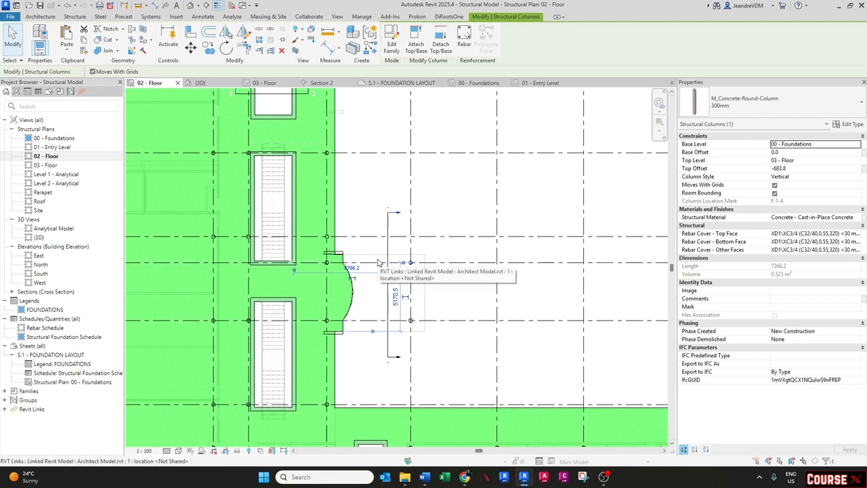
pyautogui.press('Escape')
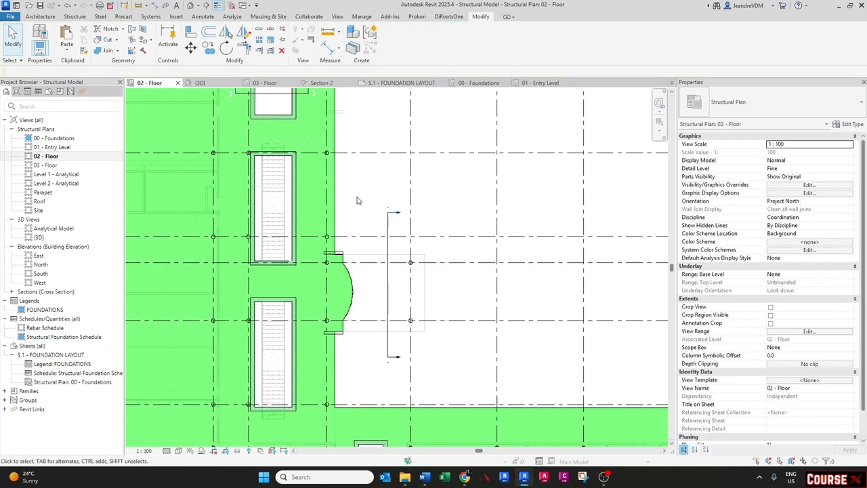
pyautogui.scroll(-3, 376, 231)
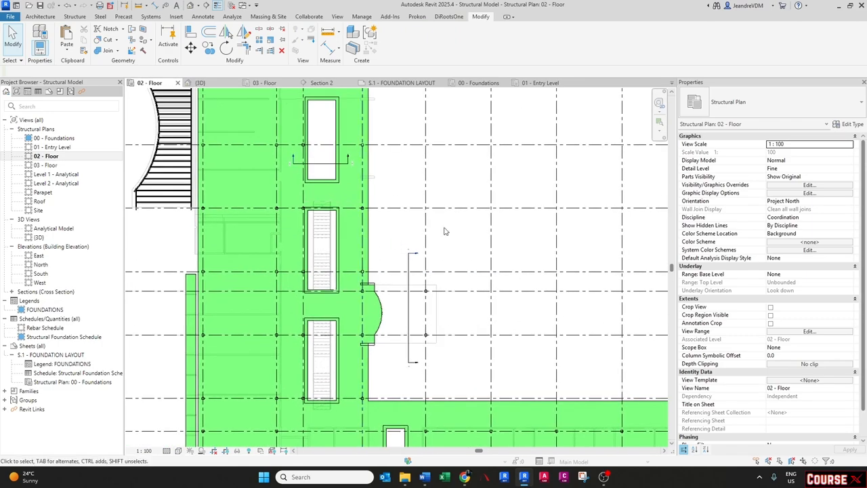
pyautogui.moveTo(411, 233); pyautogui.dragTo(382, 310, button='middle')
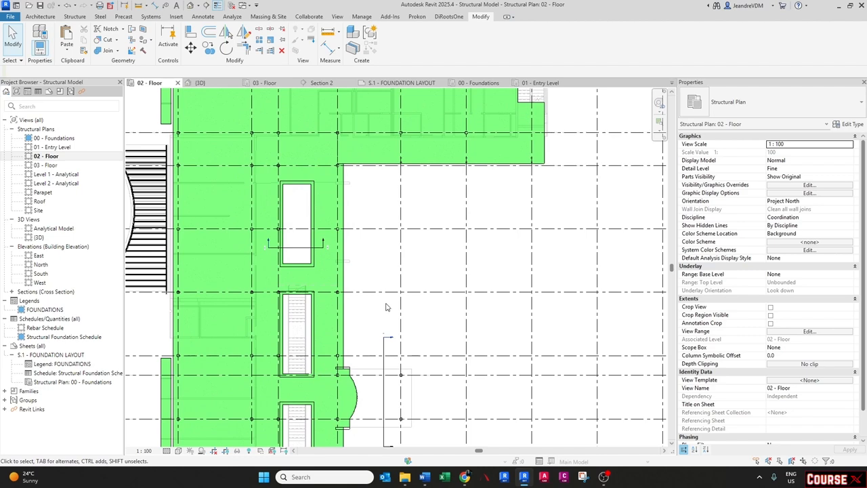
# - Create a new rule-based view filter named Columns from the view's filter settings
pyautogui.press('v')
pyautogui.press('g')
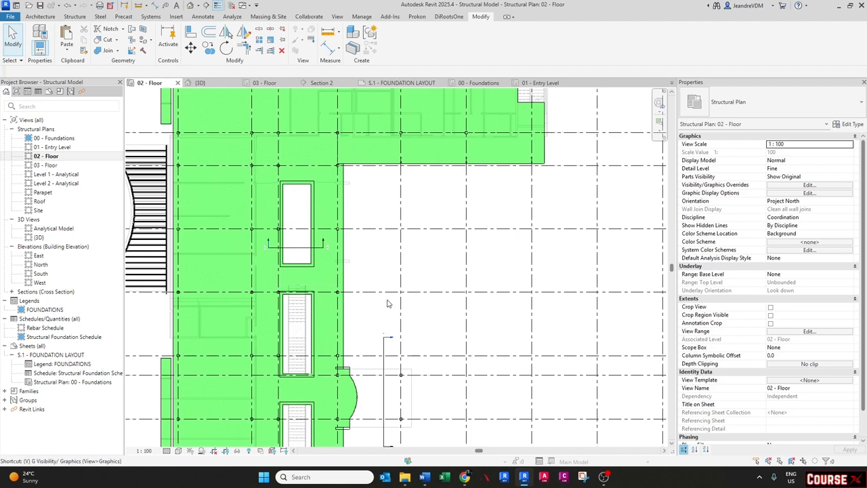
pyautogui.click(520, 126)
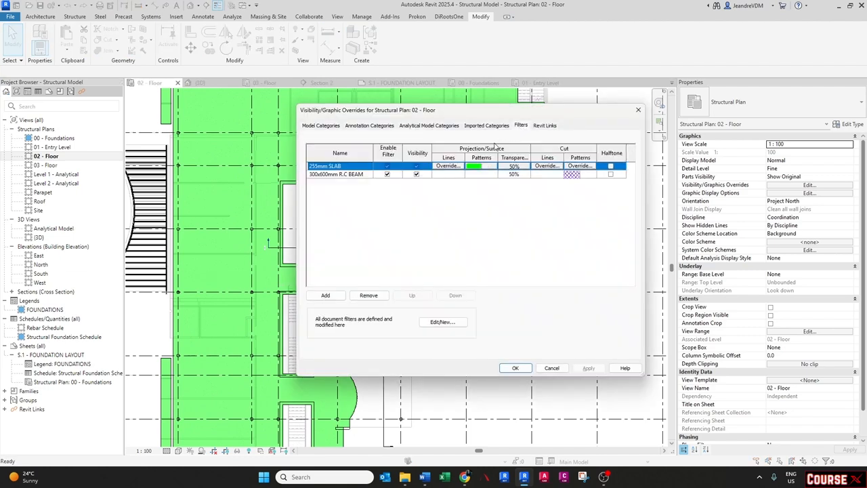
pyautogui.click(325, 294)
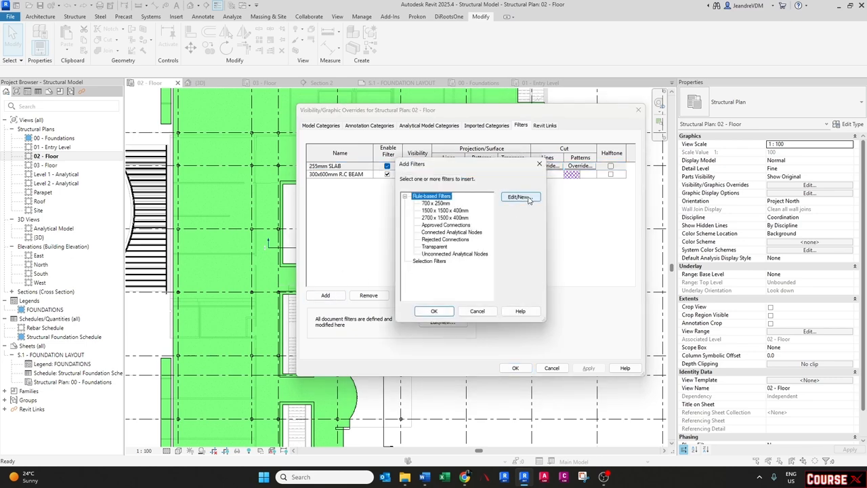
pyautogui.click(521, 198)
pyautogui.click(236, 309)
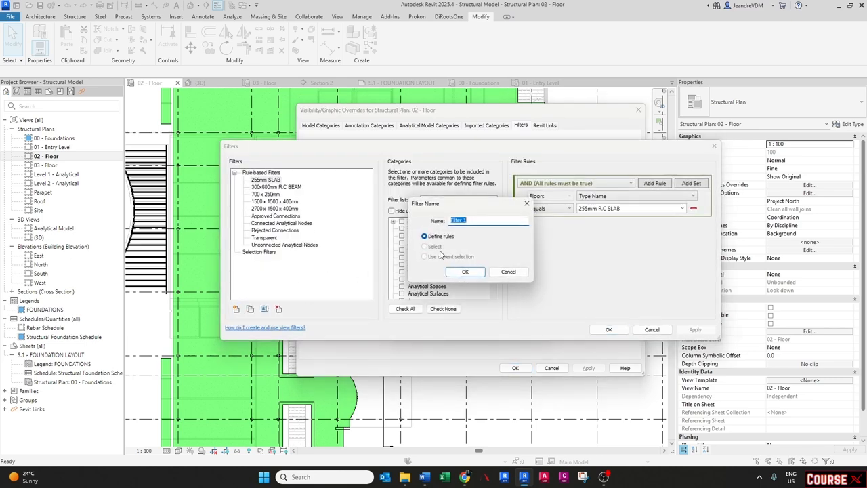
pyautogui.write('C')
pyautogui.press('capslock')
pyautogui.write('olumns')
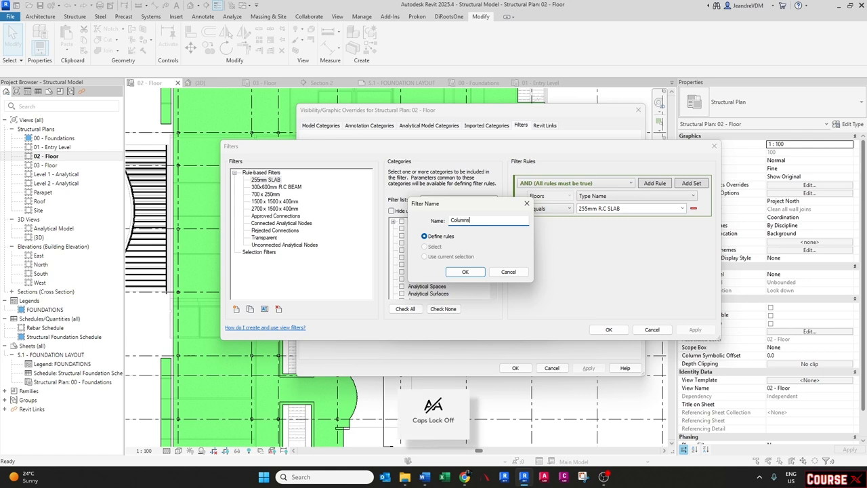
pyautogui.press('Return')
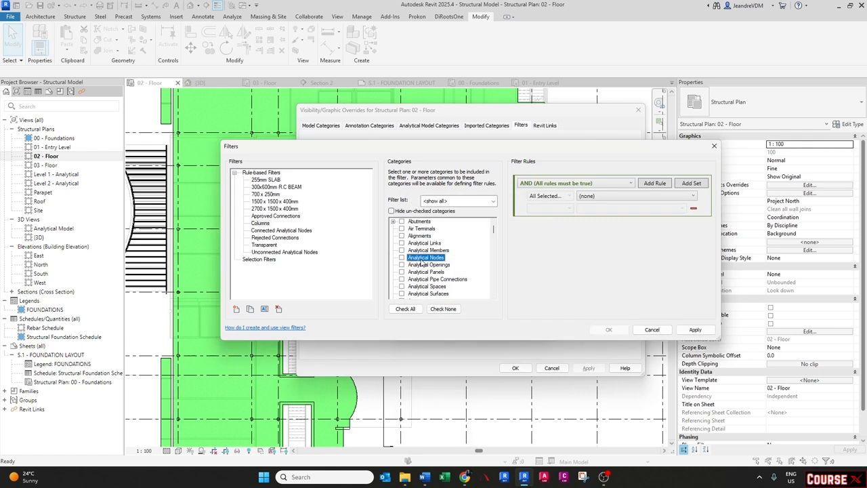
# - Assign the Structural Columns category to the Columns filter
pyautogui.scroll(-5, 422, 263)
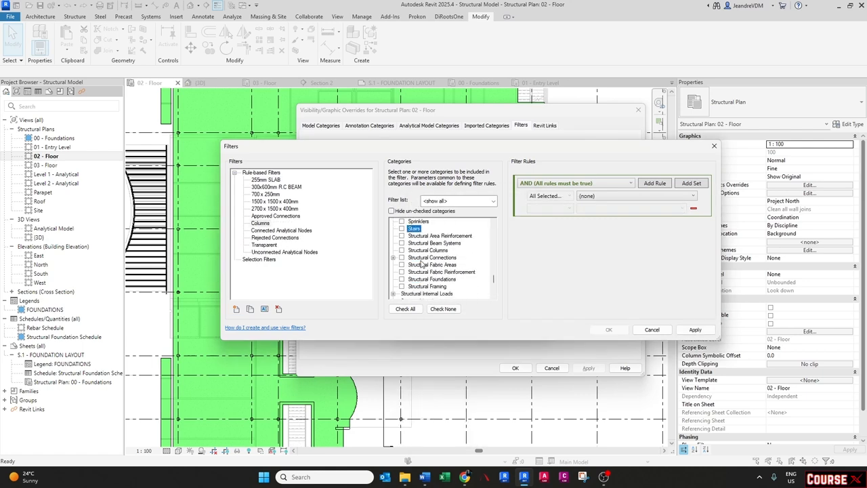
pyautogui.scroll(-1, 409, 281)
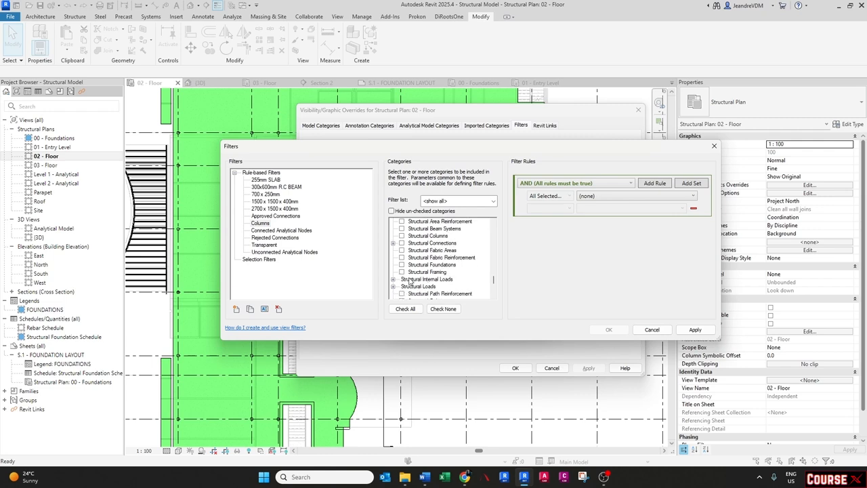
pyautogui.click(401, 236)
# - Define the Columns filter rule as Base Level equals 02 - Floor
pyautogui.click(603, 196)
pyautogui.scroll(-3, 601, 302)
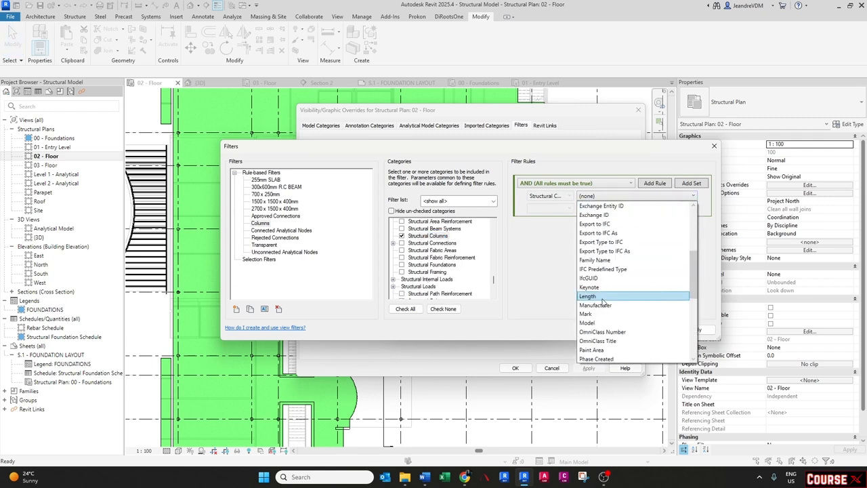
pyautogui.scroll(-6, 602, 302)
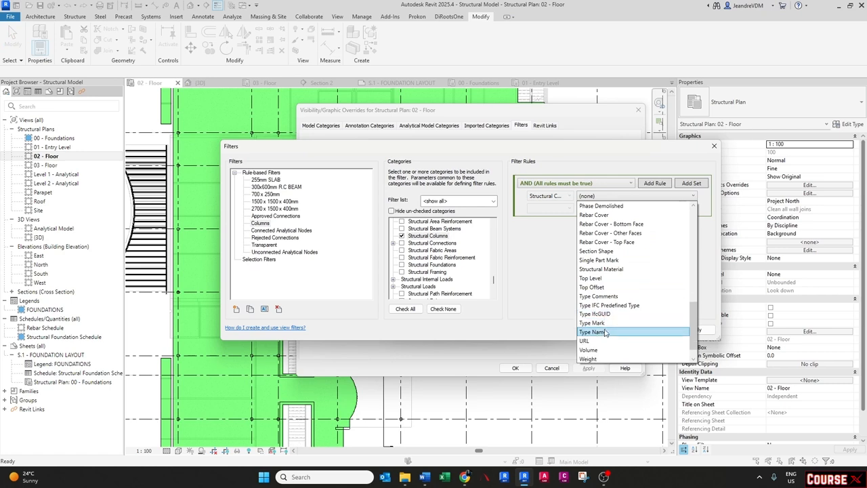
pyautogui.click(605, 332)
pyautogui.click(559, 209)
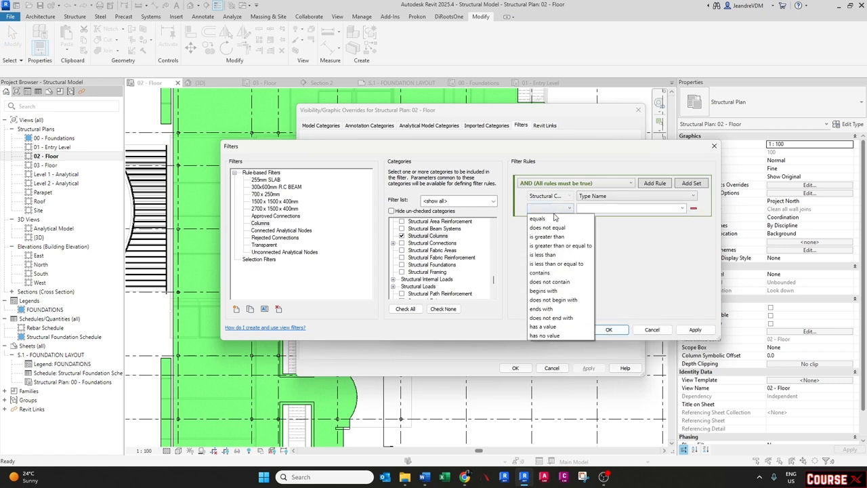
pyautogui.click(552, 220)
pyautogui.click(682, 209)
pyautogui.scroll(1, 600, 303)
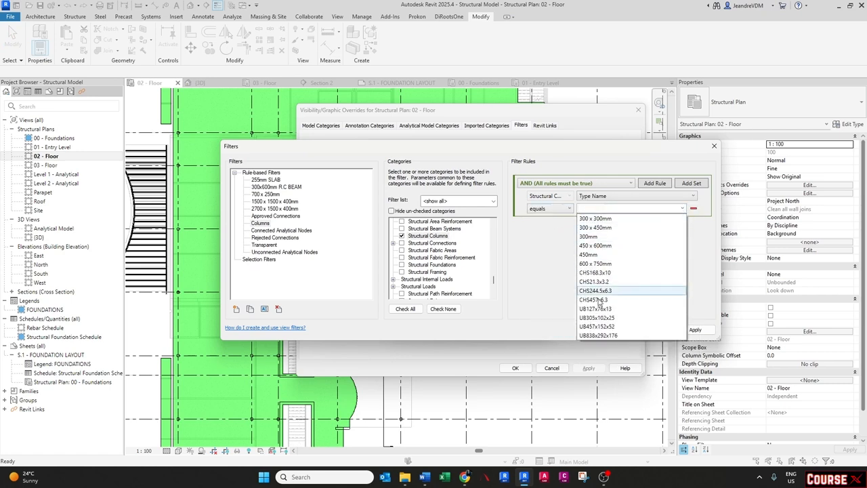
pyautogui.click(596, 200)
pyautogui.click(596, 197)
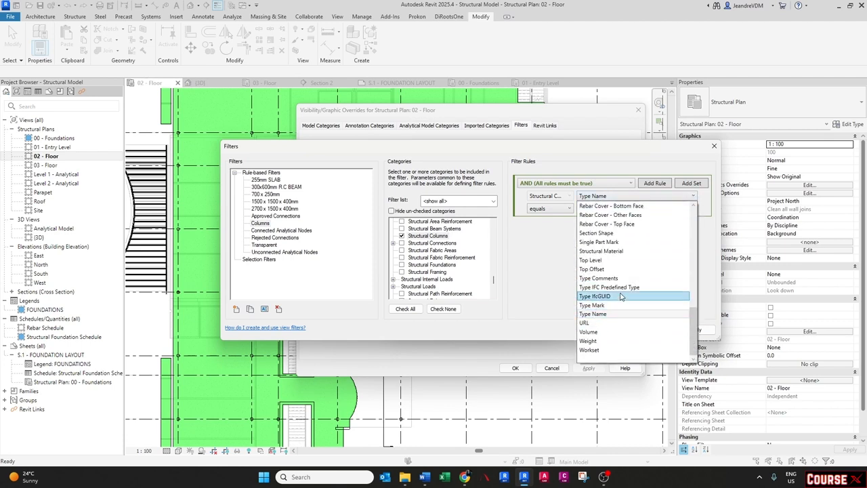
pyautogui.scroll(8, 613, 331)
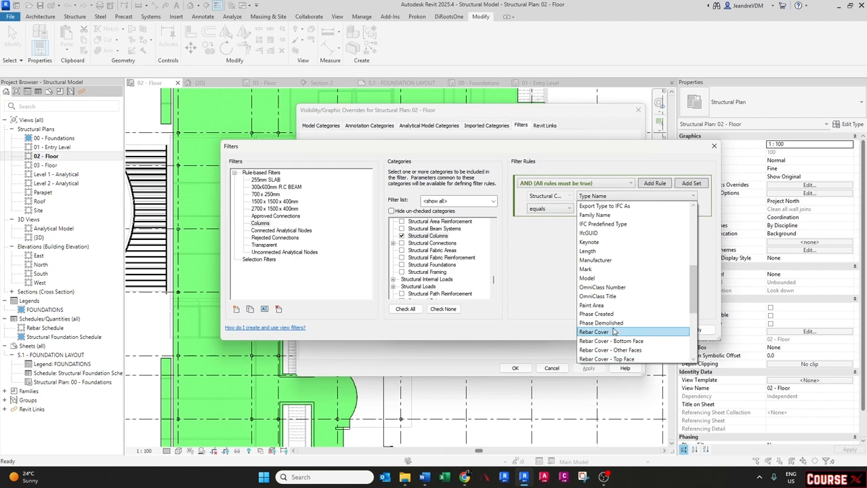
pyautogui.scroll(5, 614, 330)
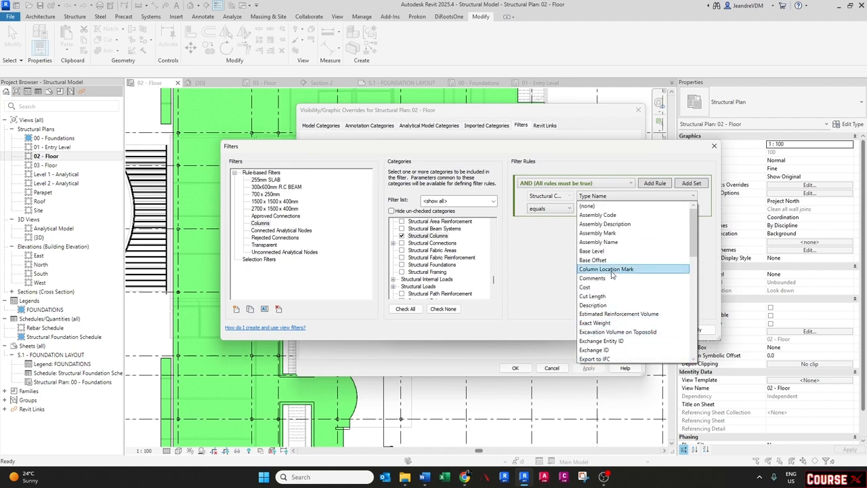
pyautogui.click(607, 251)
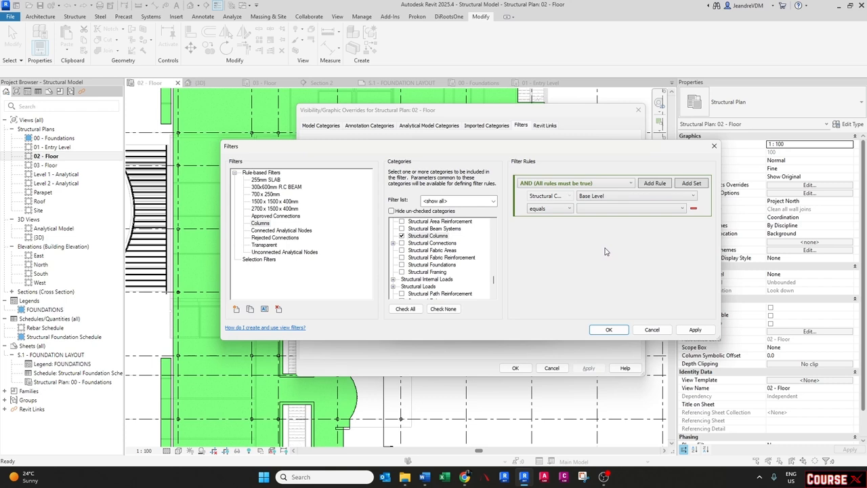
pyautogui.click(595, 211)
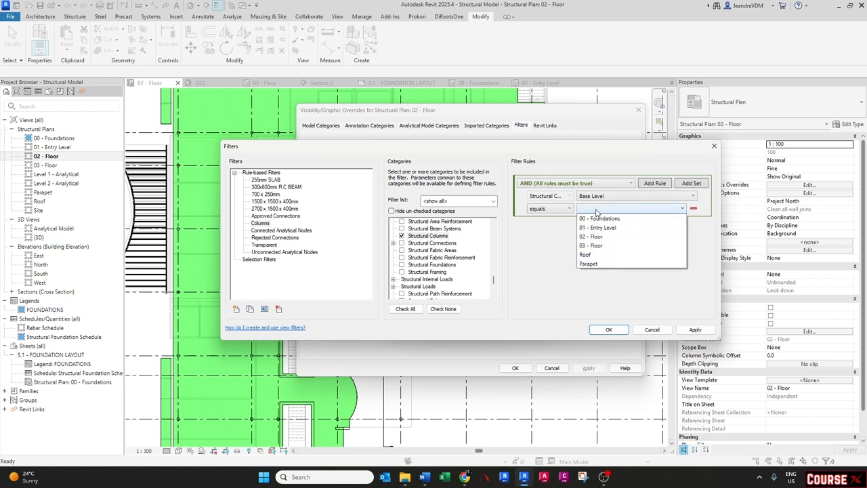
pyautogui.click(596, 237)
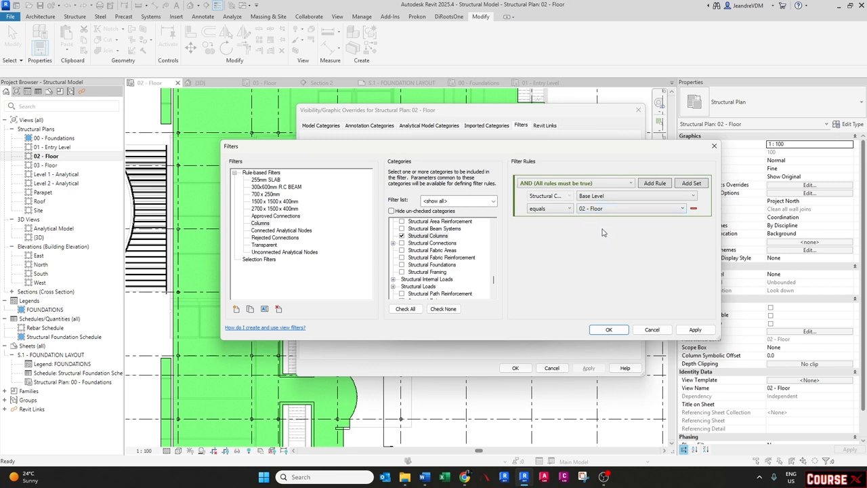
# - Switch the filter logic to OR, add a second Base Level equals rule, and confirm the filter
pyautogui.click(560, 186)
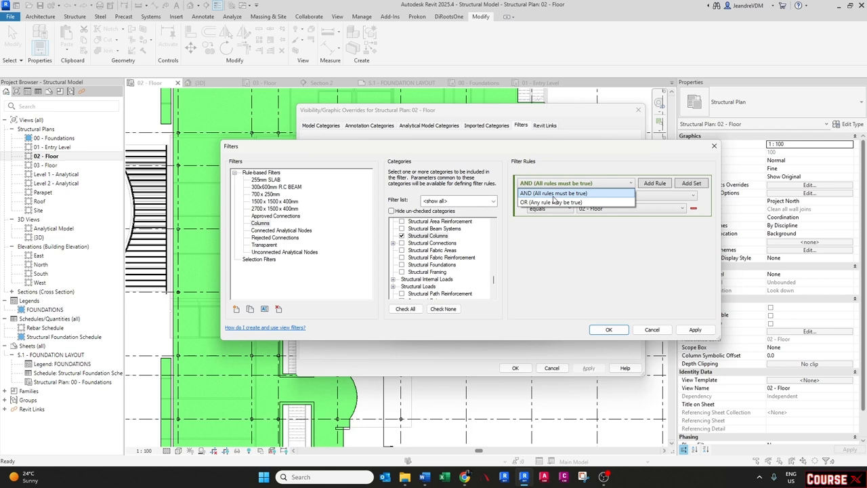
pyautogui.click(553, 202)
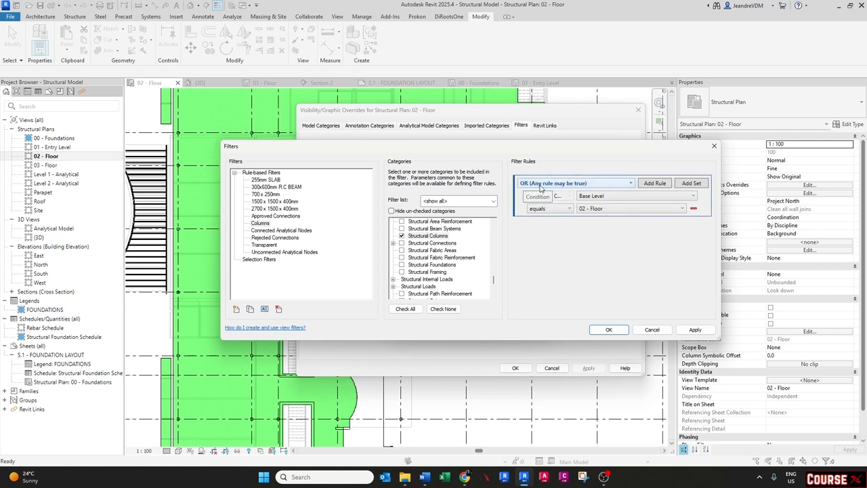
pyautogui.click(654, 184)
pyautogui.click(610, 221)
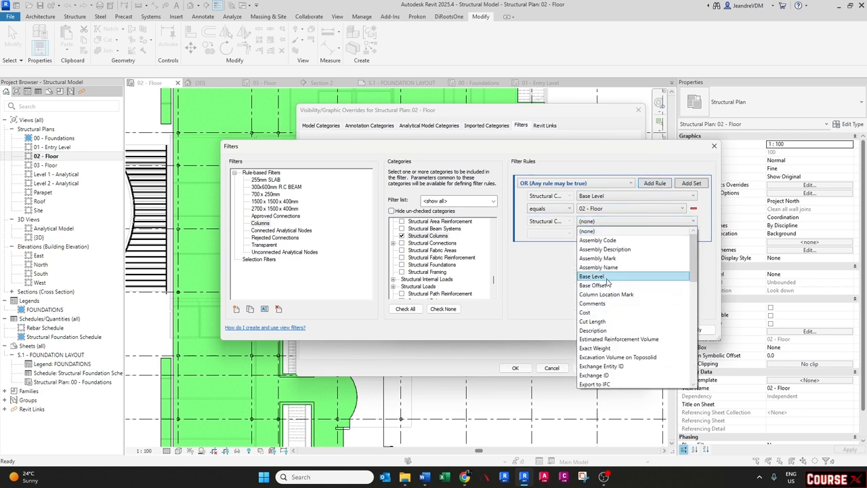
pyautogui.click(607, 277)
pyautogui.click(552, 236)
pyautogui.click(554, 245)
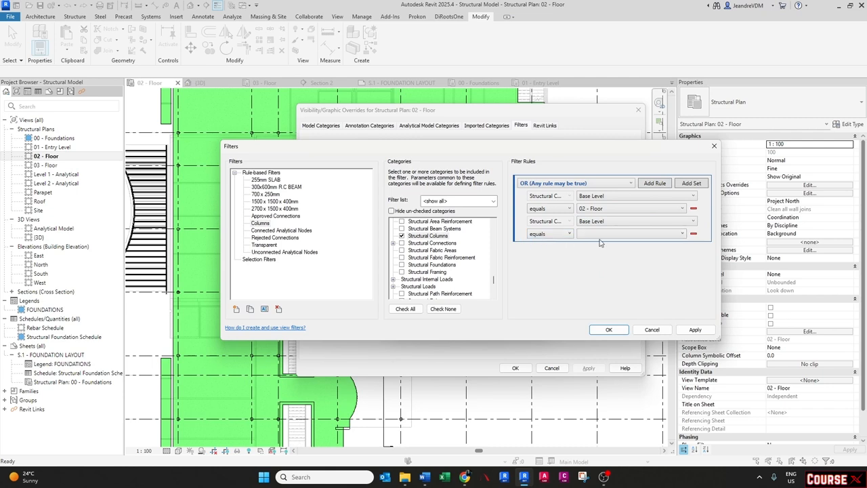
pyautogui.click(666, 235)
pyautogui.click(622, 270)
pyautogui.click(609, 330)
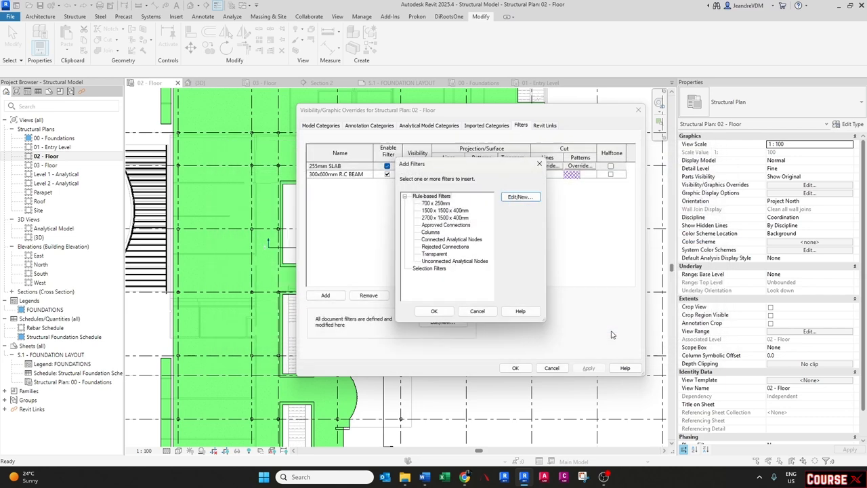
# - Add the Columns filter to the 02 - Floor view's filter overrides
pyautogui.click(431, 233)
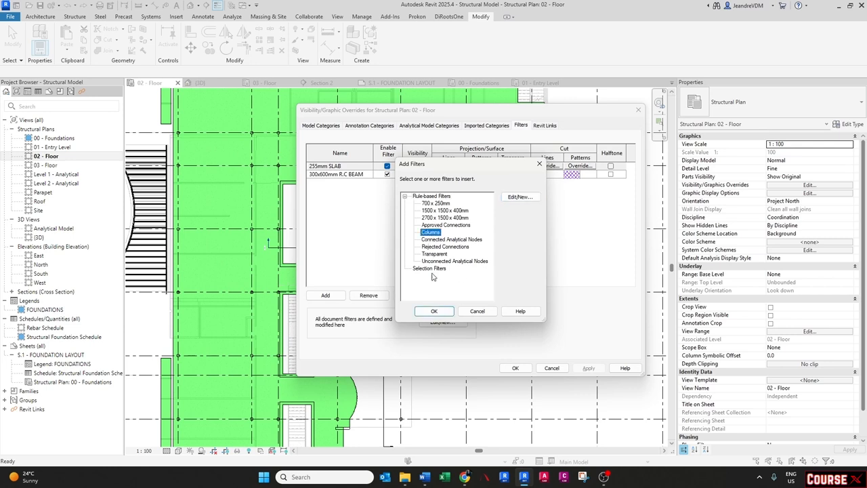
pyautogui.click(434, 310)
pyautogui.click(482, 174)
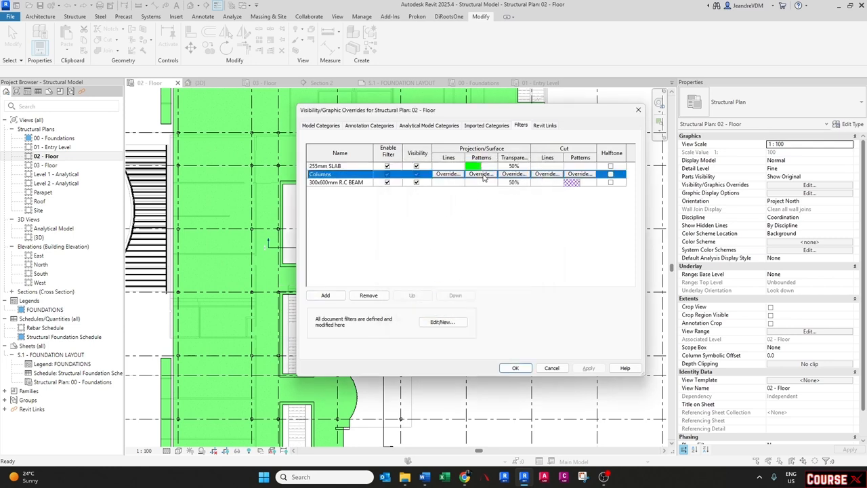
# - Override the Columns filter's projection surface pattern with a red solid fill
pyautogui.click(480, 174)
pyautogui.click(470, 216)
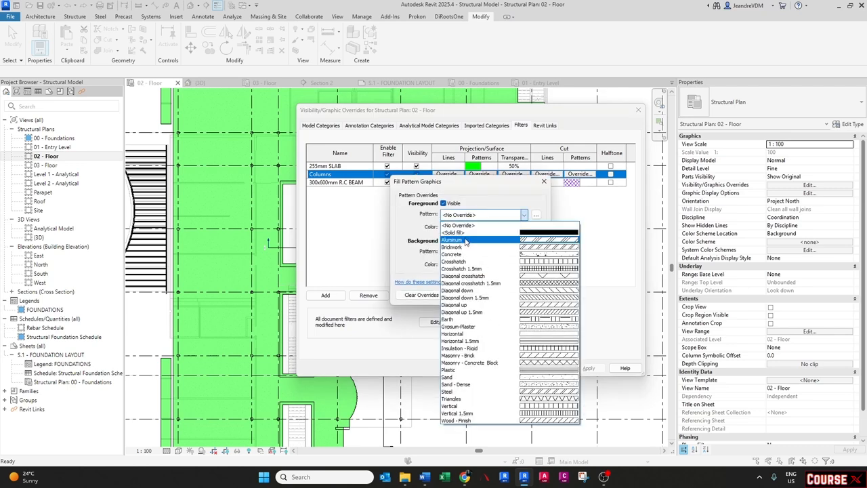
pyautogui.click(466, 239)
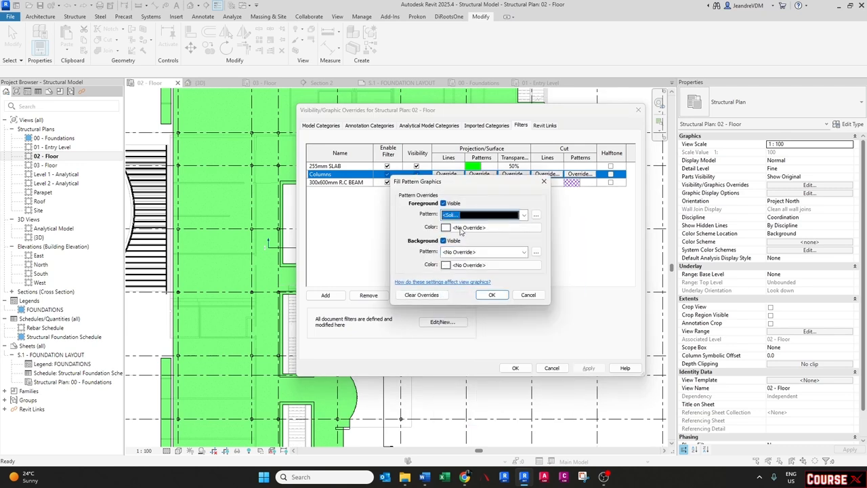
pyautogui.click(465, 228)
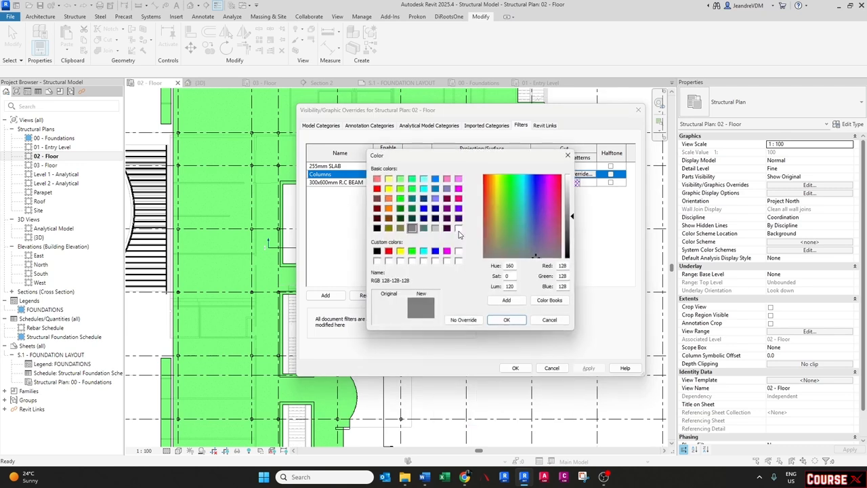
pyautogui.click(388, 251)
pyautogui.click(504, 320)
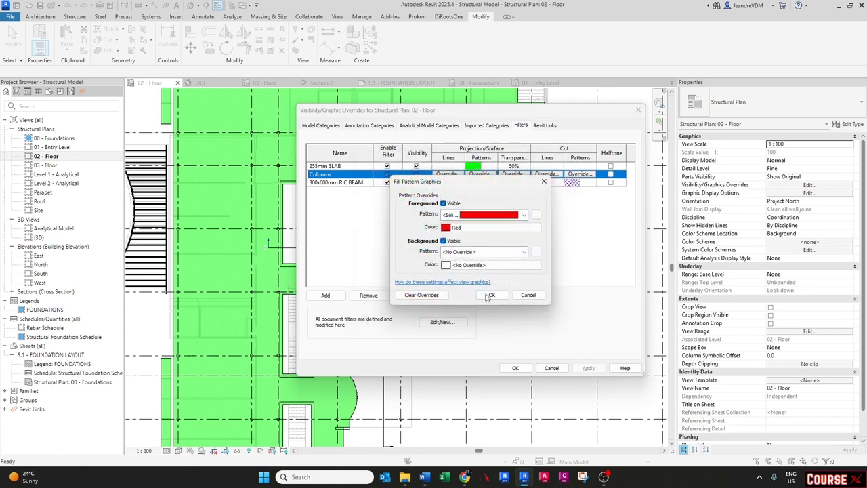
pyautogui.click(489, 295)
# - Override the Columns filter's cut pattern with a red solid fill and apply the visibility changes
pyautogui.click(580, 174)
pyautogui.click(501, 215)
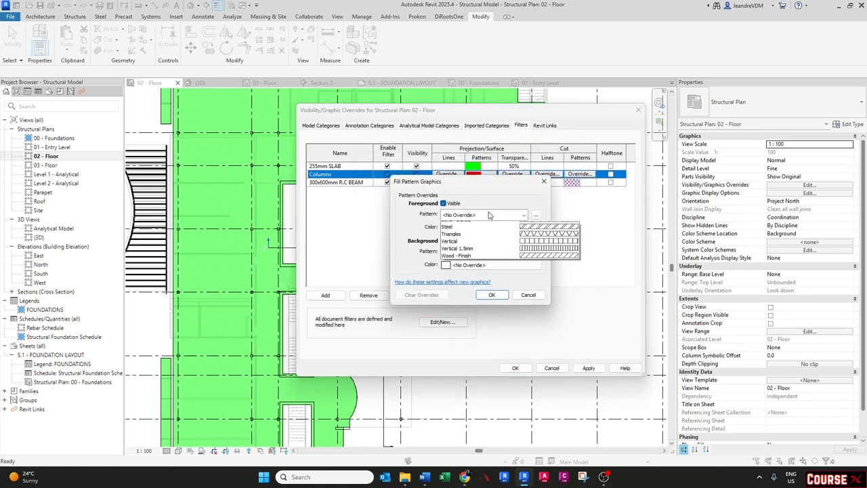
pyautogui.click(473, 225)
pyautogui.click(473, 228)
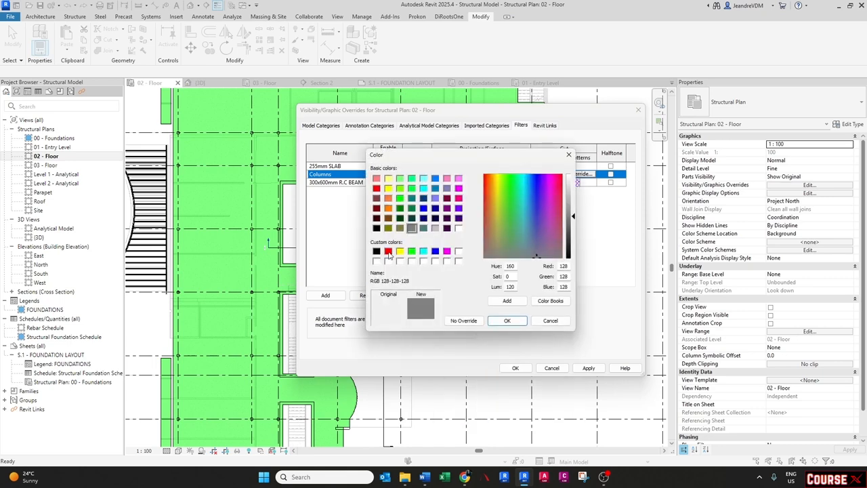
pyautogui.click(388, 251)
pyautogui.click(506, 321)
pyautogui.click(489, 296)
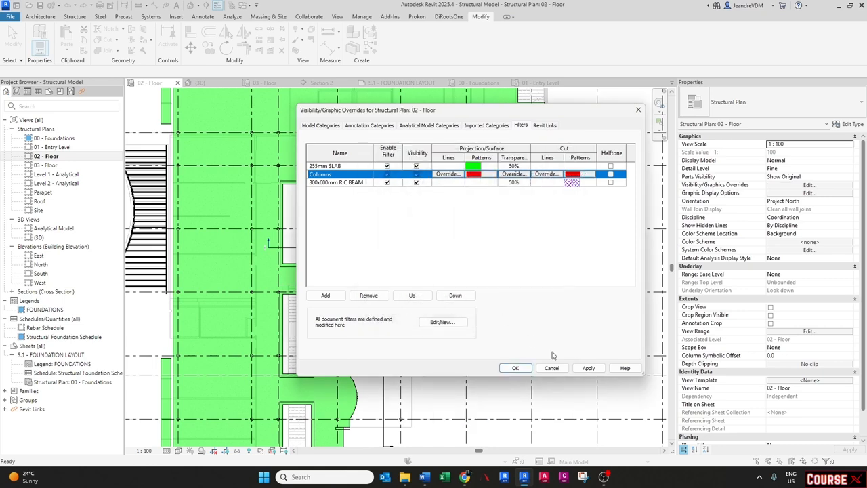
pyautogui.click(587, 367)
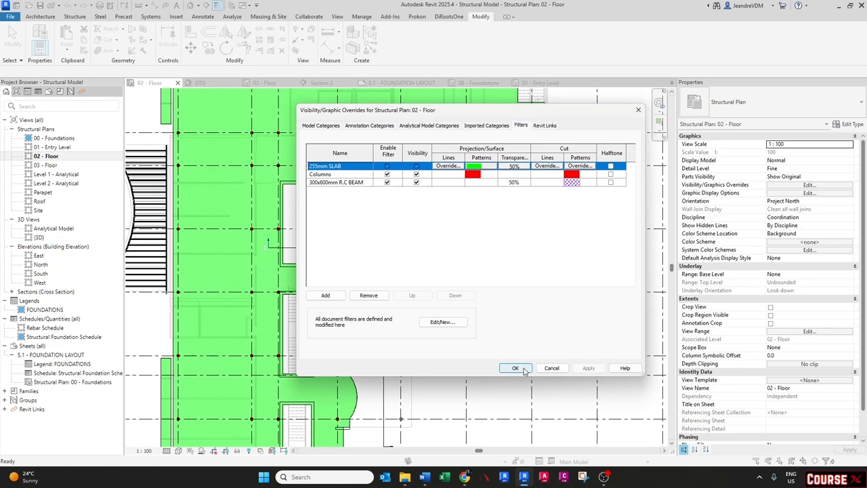
pyautogui.click(521, 370)
# - Examine the columns and their colouring across the 02 - Floor plan
pyautogui.scroll(4, 401, 282)
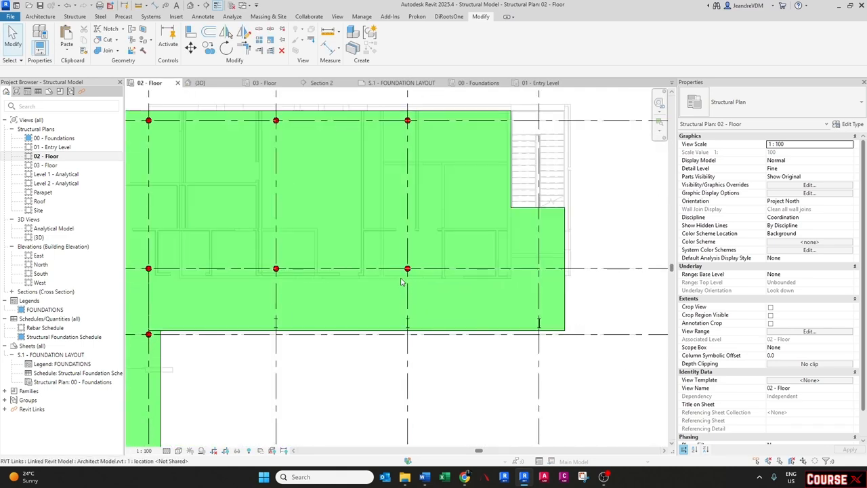
pyautogui.scroll(8, 401, 281)
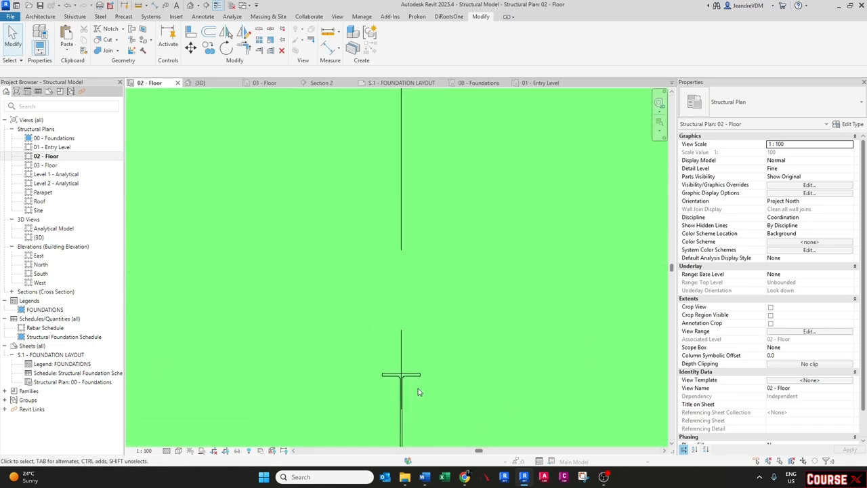
pyautogui.scroll(-10, 418, 391)
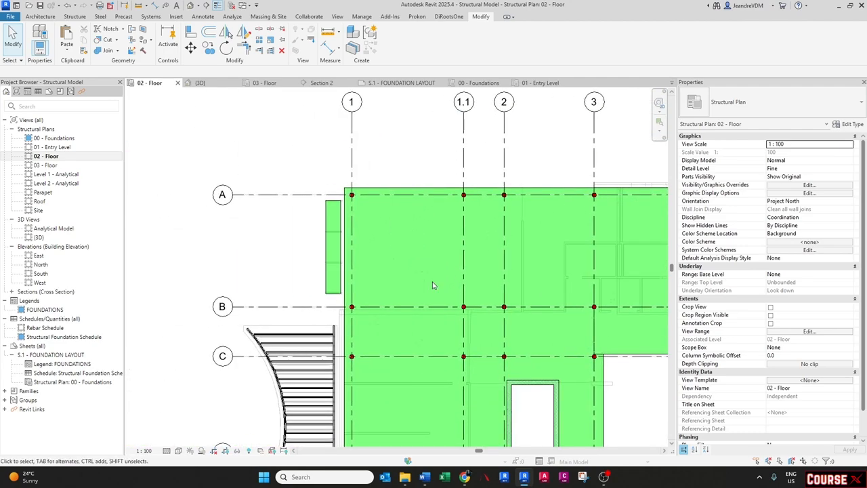
pyautogui.moveTo(391, 360); pyautogui.dragTo(348, 290, button='middle')
pyautogui.scroll(5, 215, 309)
pyautogui.scroll(-6, 220, 309)
pyautogui.moveTo(619, 300); pyautogui.dragTo(361, 289, button='middle')
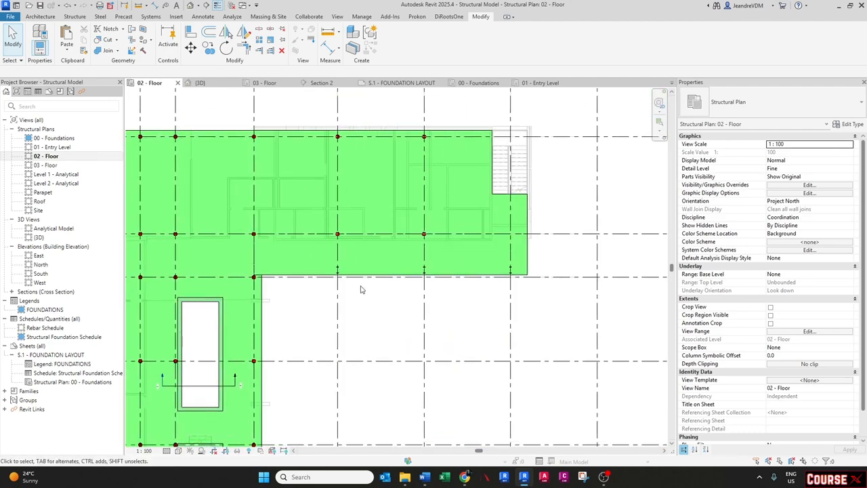
pyautogui.scroll(6, 379, 284)
pyautogui.click(456, 231)
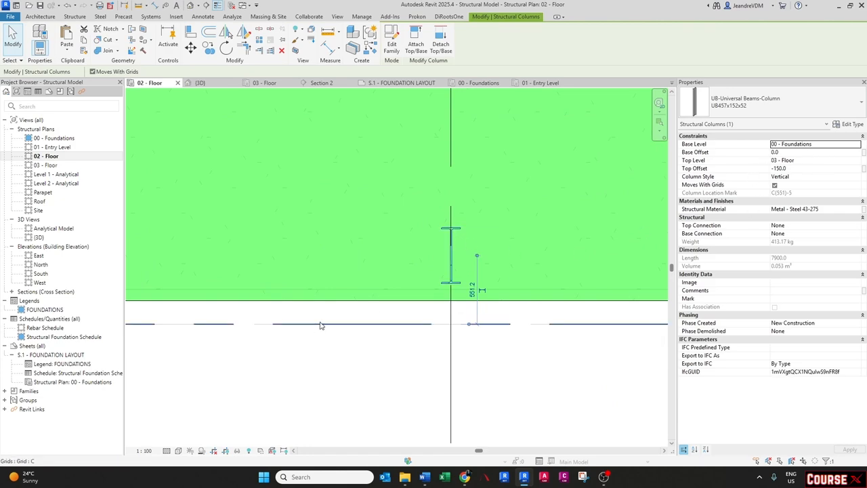
pyautogui.scroll(-5, 321, 325)
pyautogui.press('Escape')
pyautogui.scroll(3, 346, 233)
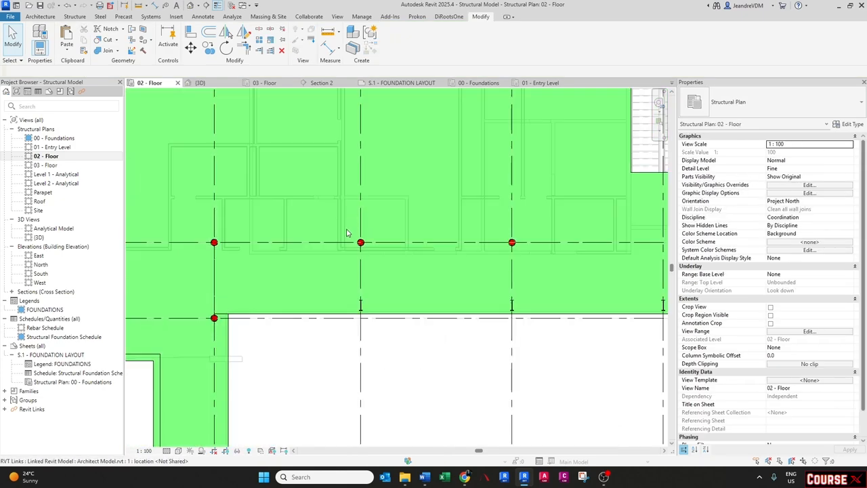
pyautogui.scroll(2, 346, 233)
pyautogui.scroll(-8, 252, 247)
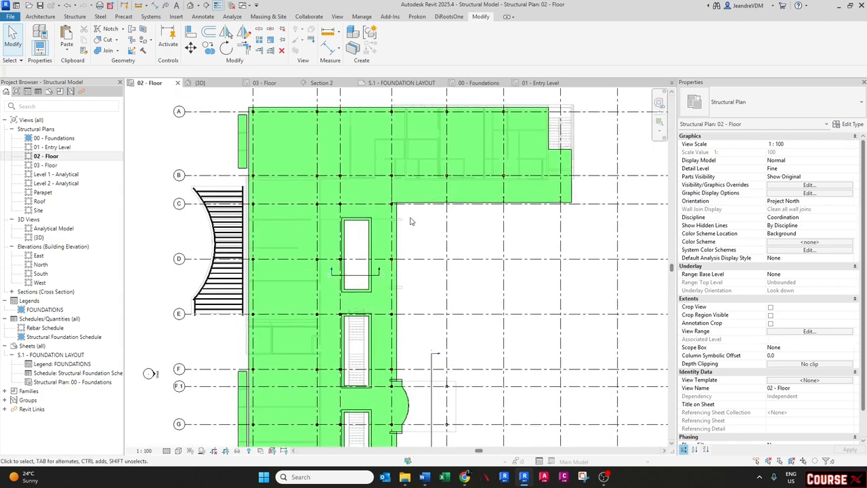
pyautogui.moveTo(375, 385); pyautogui.dragTo(377, 297, button='middle')
pyautogui.moveTo(367, 340); pyautogui.dragTo(366, 265, button='middle')
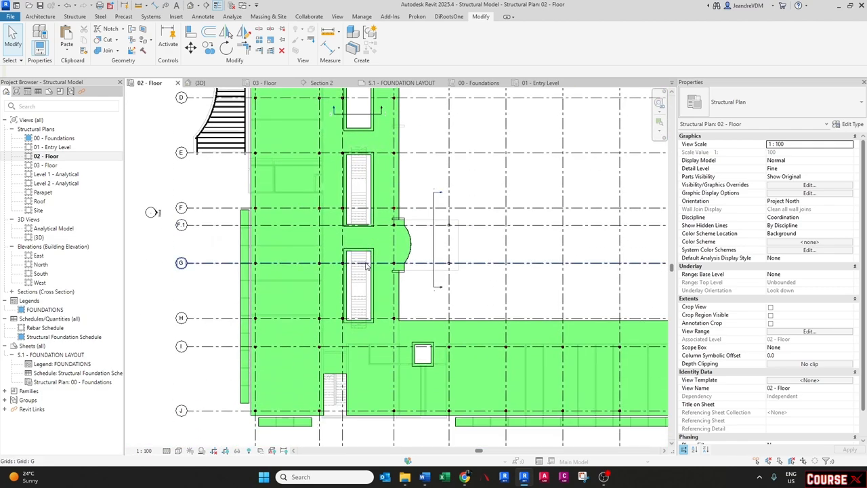
pyautogui.moveTo(347, 293); pyautogui.dragTo(337, 254, button='middle')
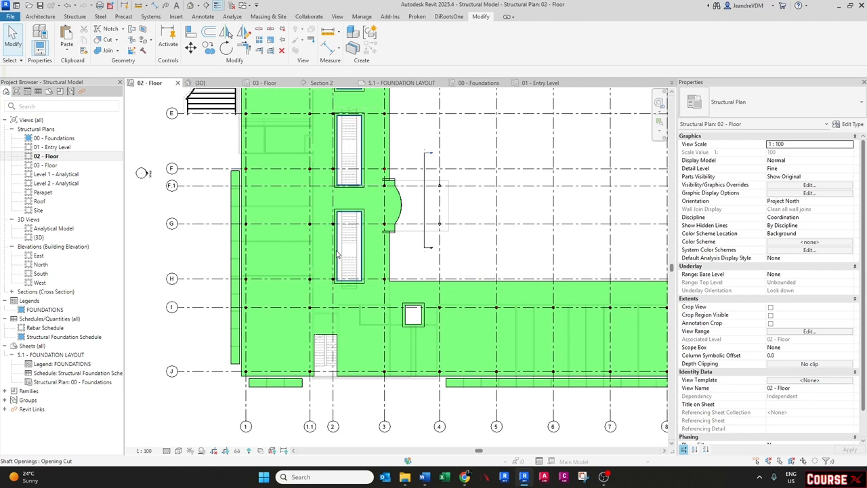
pyautogui.moveTo(248, 278); pyautogui.dragTo(274, 354, button='middle')
pyautogui.moveTo(242, 220); pyautogui.dragTo(249, 304, button='middle')
pyautogui.scroll(-1, 249, 303)
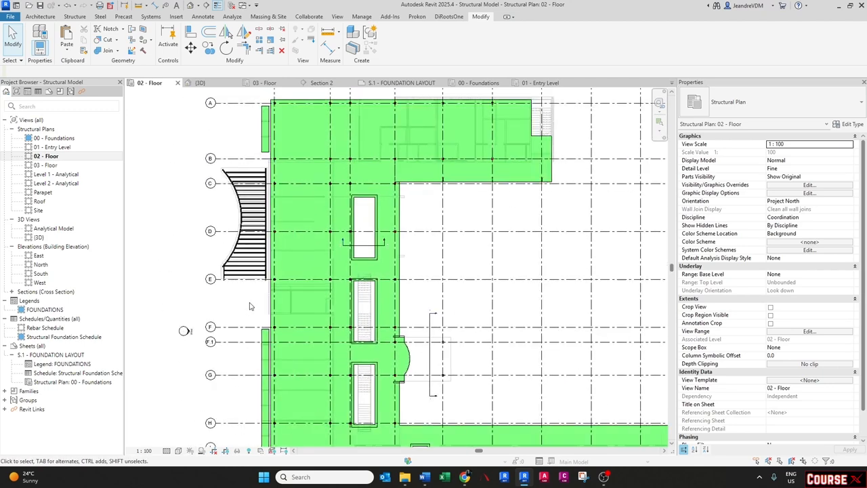
pyautogui.scroll(-2, 249, 306)
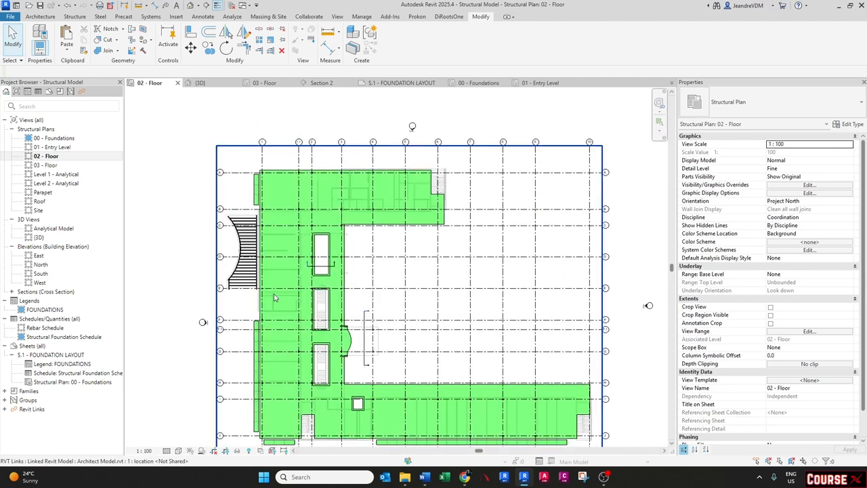
pyautogui.scroll(1, 273, 299)
pyautogui.middleClick(311, 236)
pyautogui.middleClick(308, 236)
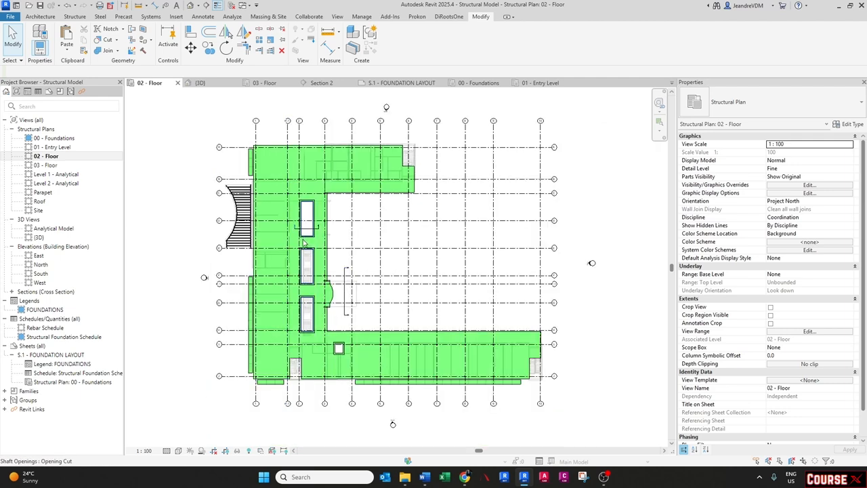
# - Duplicate the S.1 - FOUNDATION LAYOUT sheet as an empty sheet
pyautogui.rightClick(30, 357)
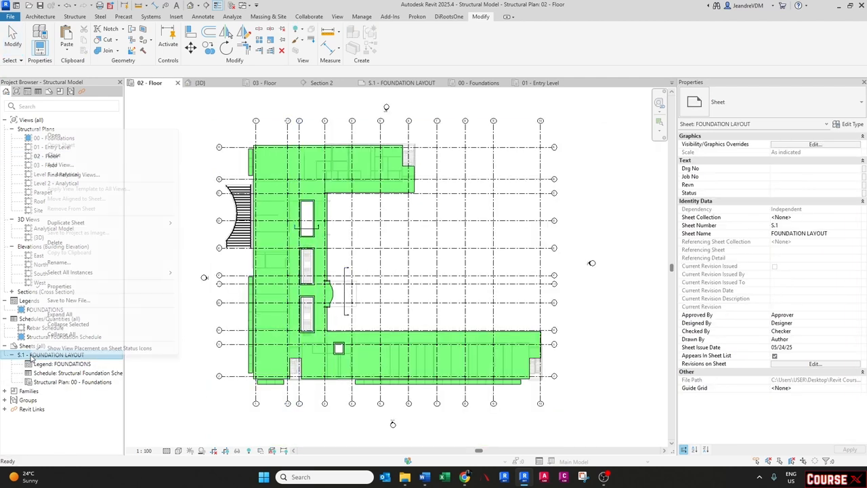
pyautogui.moveTo(102, 225)
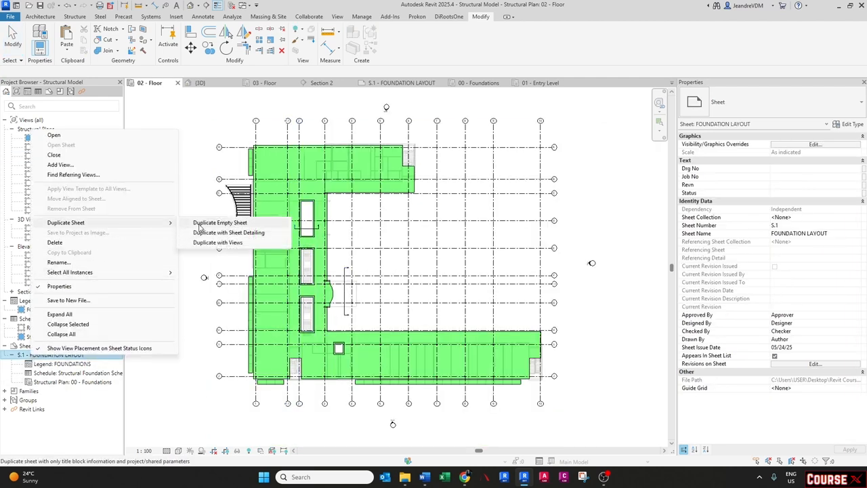
pyautogui.click(202, 223)
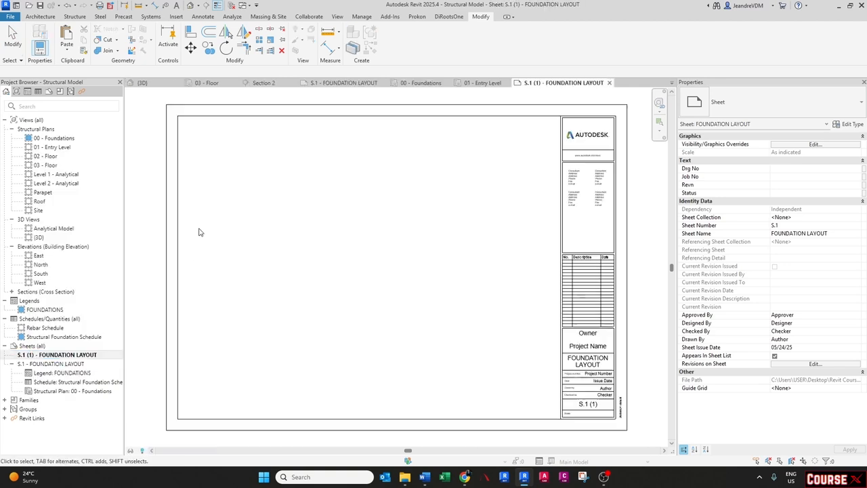
# - Rename the duplicated sheet's name to 2ND FLOOR LAYOUT
pyautogui.rightClick(47, 355)
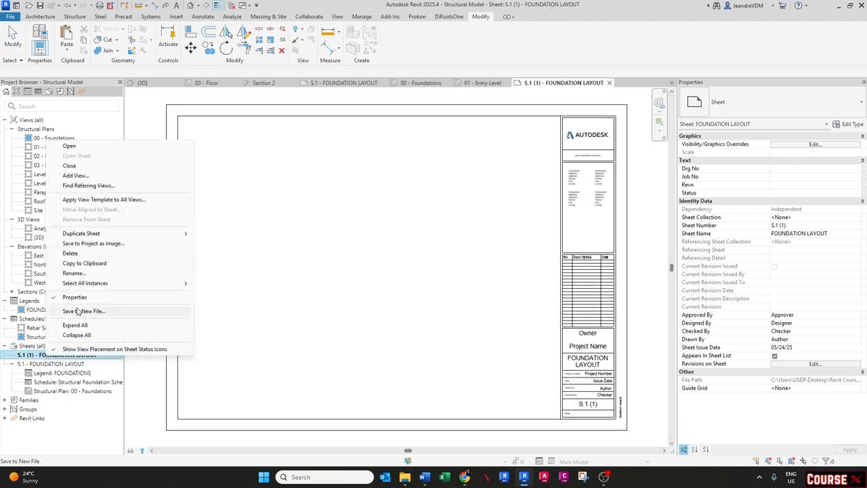
pyautogui.click(75, 272)
pyautogui.click(394, 244)
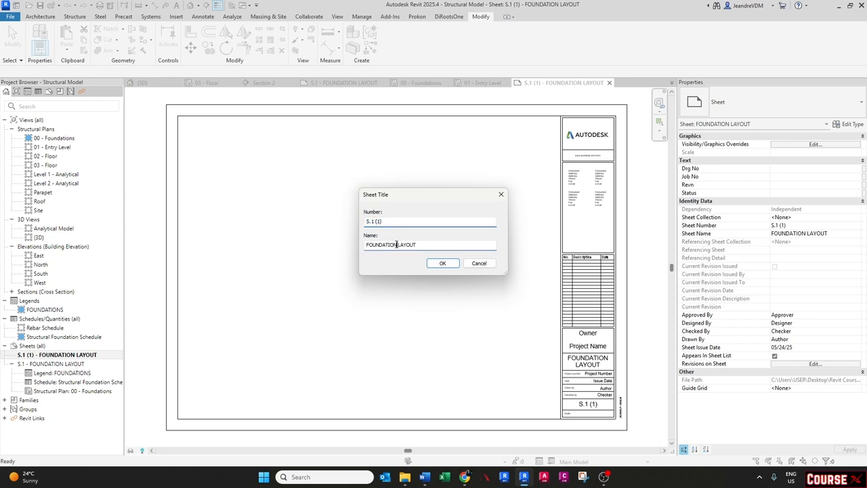
pyautogui.moveTo(396, 244); pyautogui.dragTo(352, 246)
pyautogui.press('BackSpace')
pyautogui.write('2nd floo')
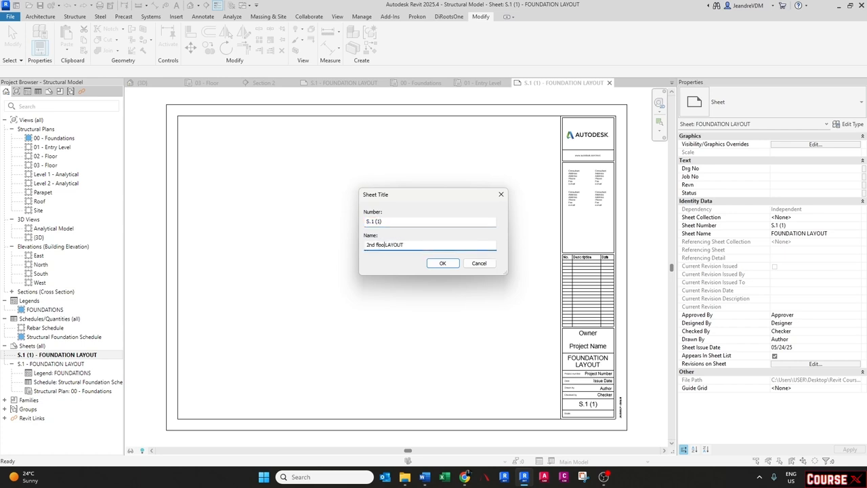
pyautogui.press('BackSpace')
pyautogui.press('BackSpace')
pyautogui.press('BackSpace')
pyautogui.press('BackSpace')
pyautogui.press('BackSpace')
pyautogui.press('BackSpace')
pyautogui.press('BackSpace')
pyautogui.press('BackSpace')
pyautogui.press('capslock')
pyautogui.write('2ND')
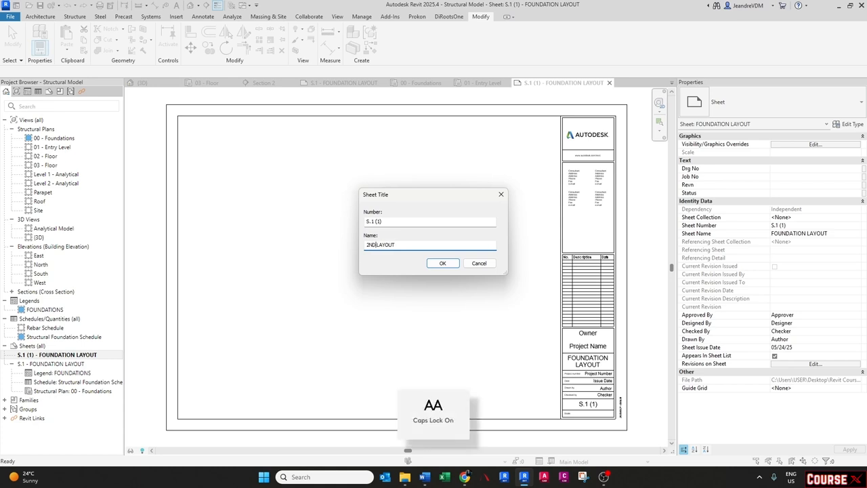
pyautogui.write(' FLOOR')
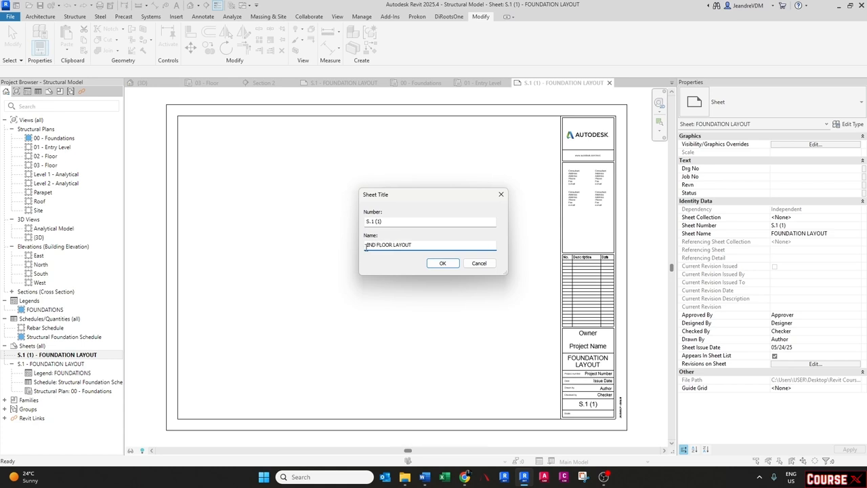
pyautogui.press('Return')
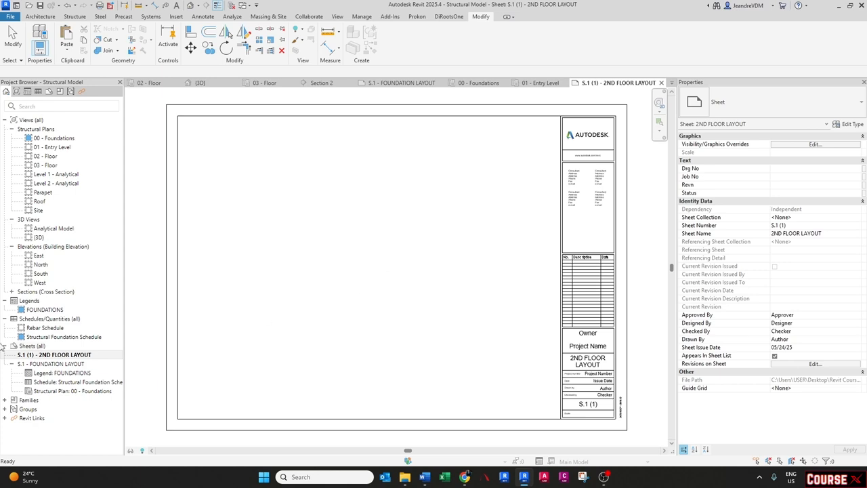
# - Change the new sheet's number to S.3
pyautogui.rightClick(39, 355)
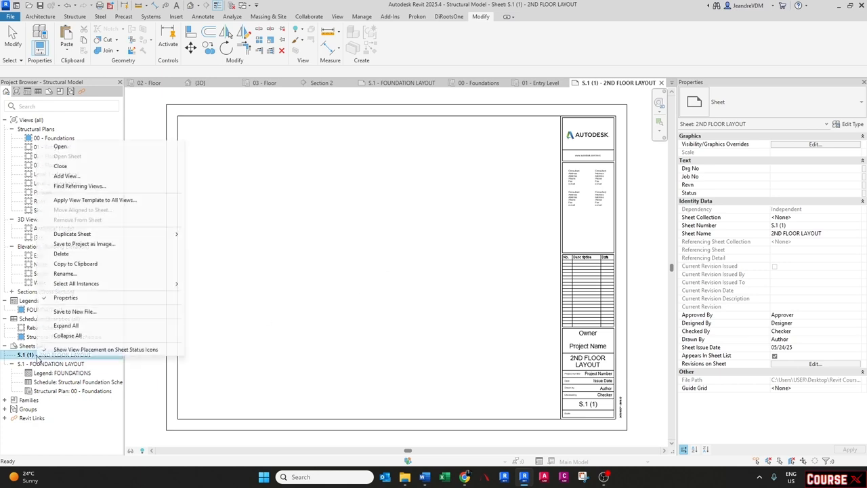
pyautogui.click(65, 273)
pyautogui.moveTo(372, 221); pyautogui.dragTo(401, 220)
pyautogui.write('3')
pyautogui.press('Return')
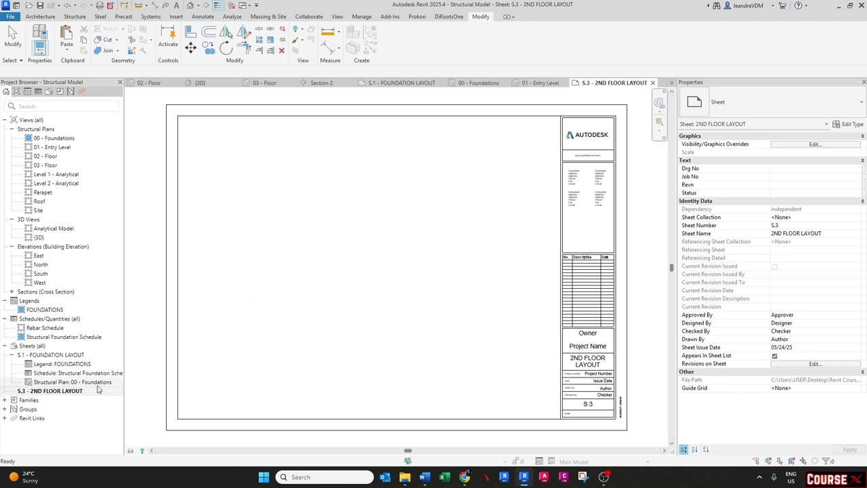
# - Duplicate the S.3 - 2ND FLOOR LAYOUT sheet as an empty sheet
pyautogui.rightClick(73, 391)
pyautogui.moveTo(162, 266)
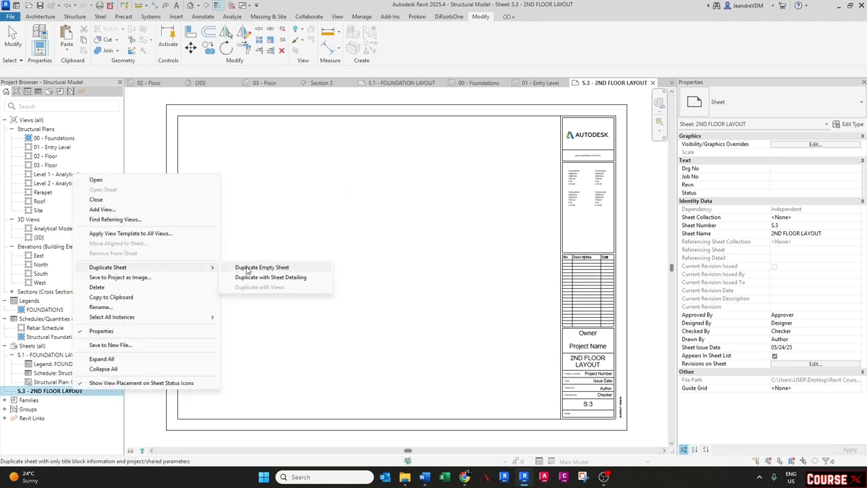
pyautogui.click(247, 268)
pyautogui.rightClick(29, 391)
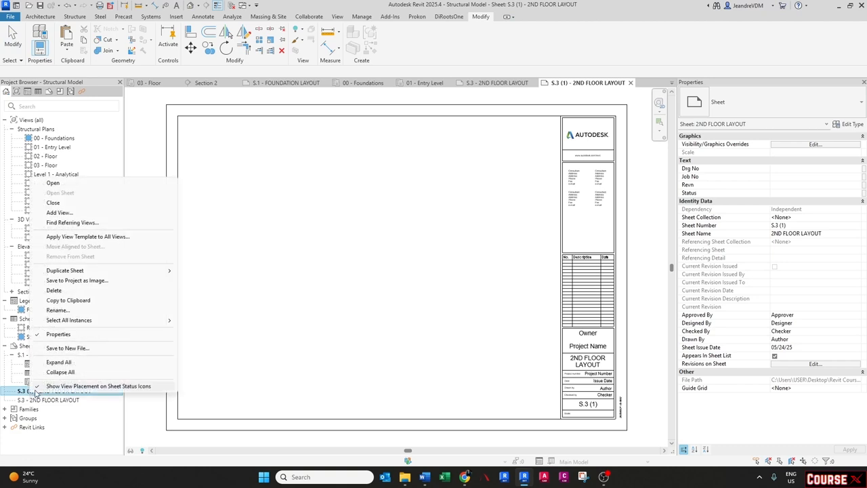
# - Renumber the duplicated sheet to S.4 and rename it 3ND FLOOR LAYOUT
pyautogui.click(61, 311)
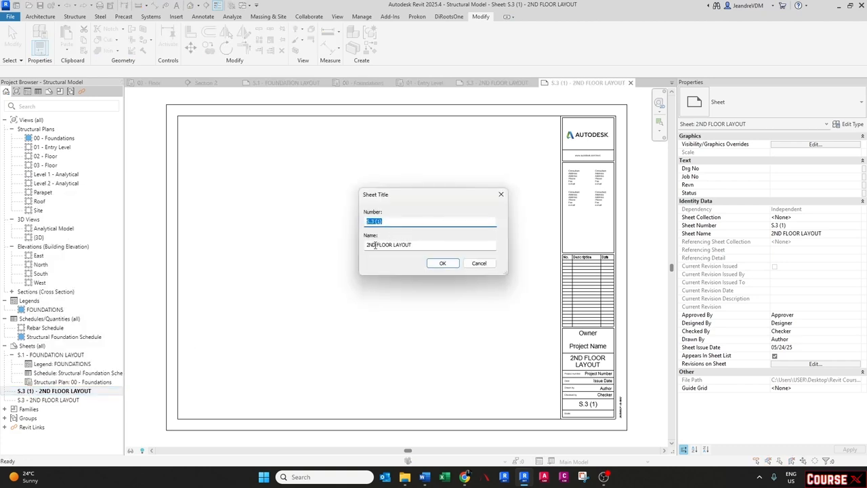
pyautogui.write('4')
pyautogui.click(371, 246)
pyautogui.press('BackSpace')
pyautogui.write('3')
pyautogui.press('Return')
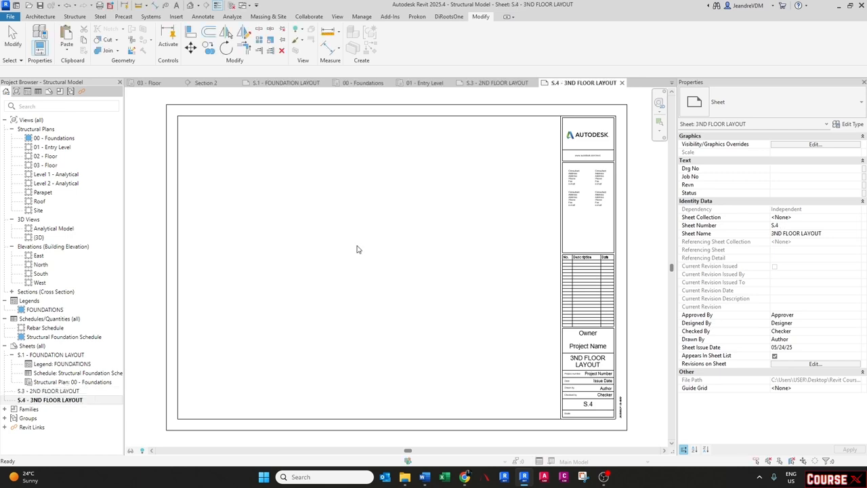
# - Correct the S.4 sheet's name to 3RD FLOOR LAYOUT
pyautogui.rightClick(68, 399)
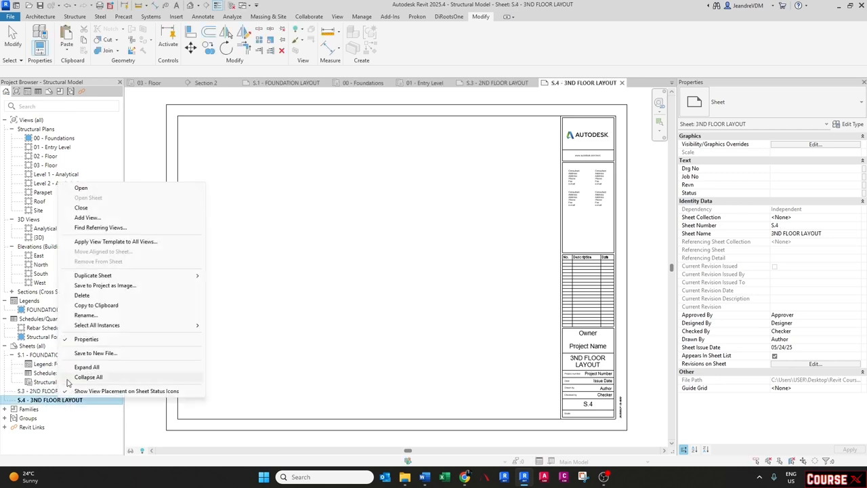
pyautogui.click(86, 316)
pyautogui.click(376, 245)
pyautogui.press('BackSpace')
pyautogui.press('BackSpace')
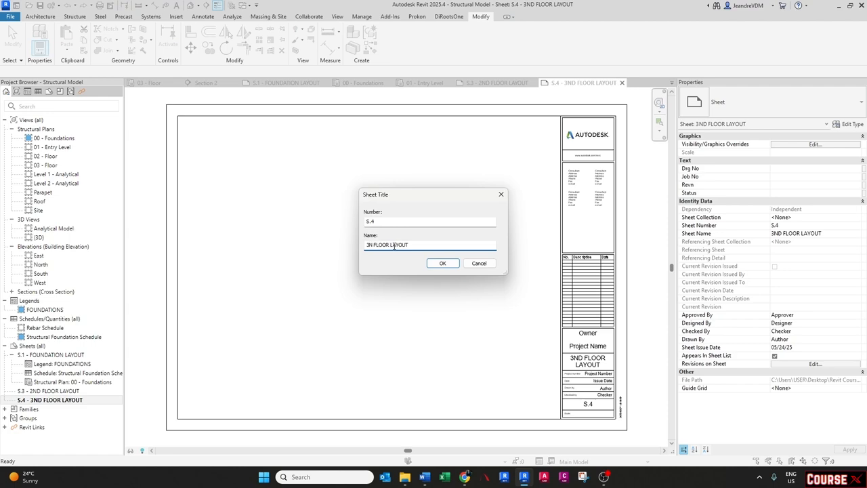
pyautogui.write('RD')
pyautogui.press('Return')
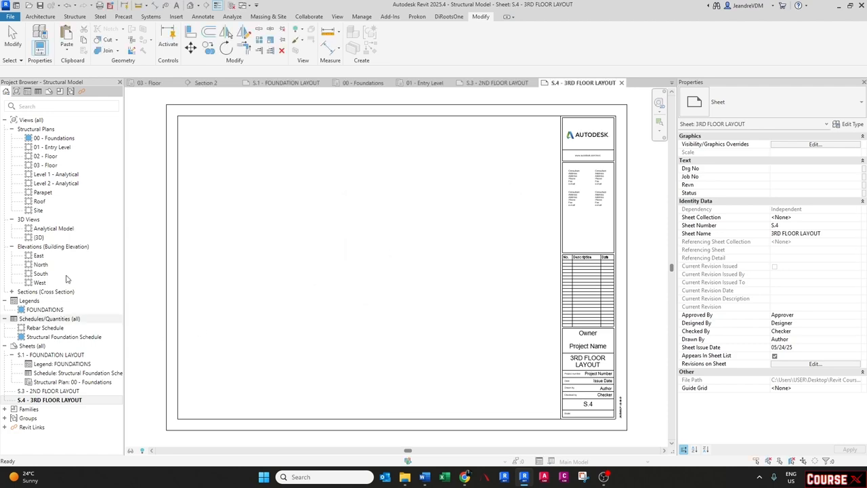
# - Open the 02 - Floor structural plan and set its view scale to 1:200
pyautogui.doubleClick(46, 157)
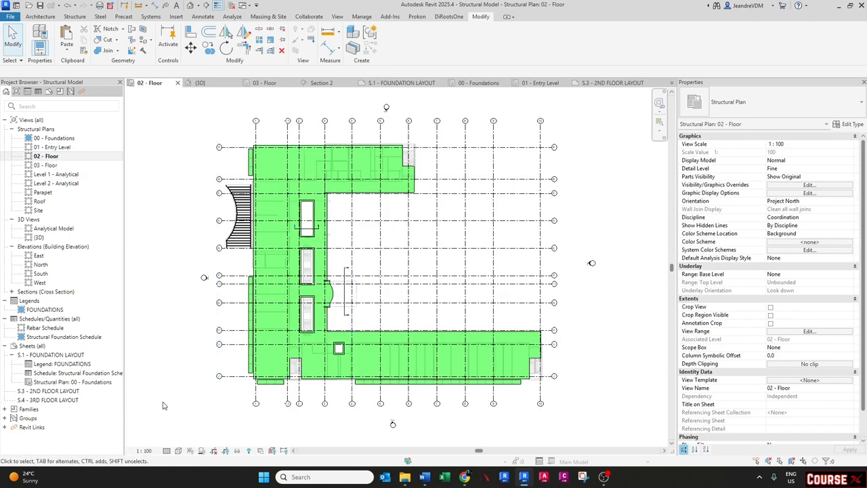
pyautogui.click(145, 451)
pyautogui.click(149, 401)
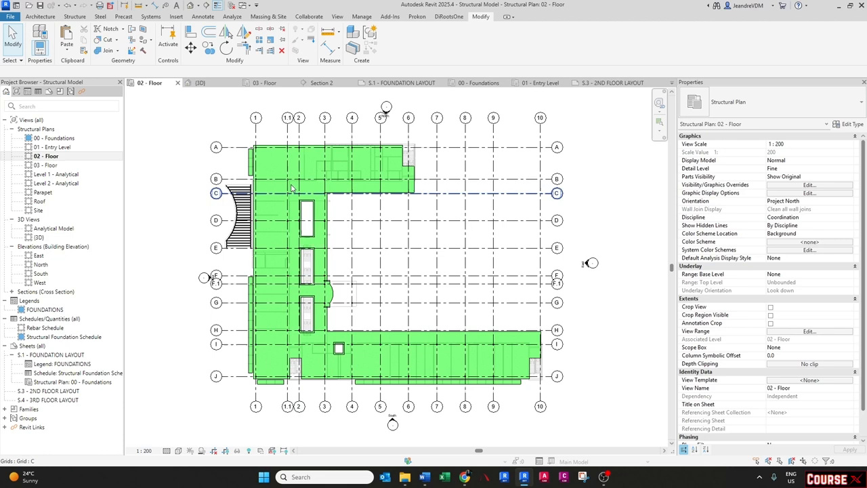
# - Create a view template named SLAB LAYOUT from the current 02 - Floor view
pyautogui.click(339, 17)
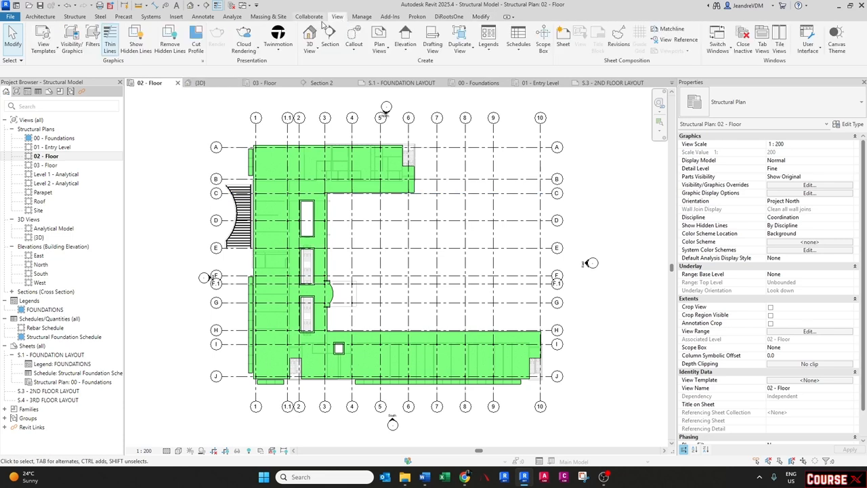
pyautogui.click(47, 52)
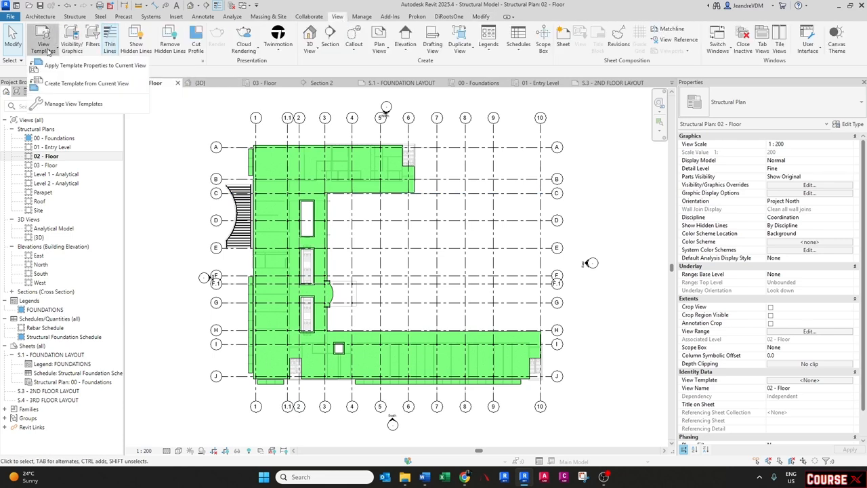
pyautogui.click(55, 84)
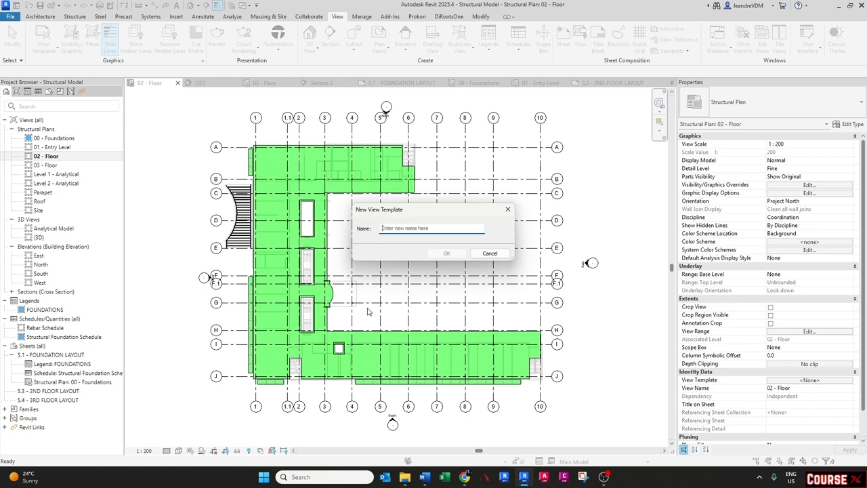
pyautogui.write('SLAB LAYOUT')
pyautogui.press('Return')
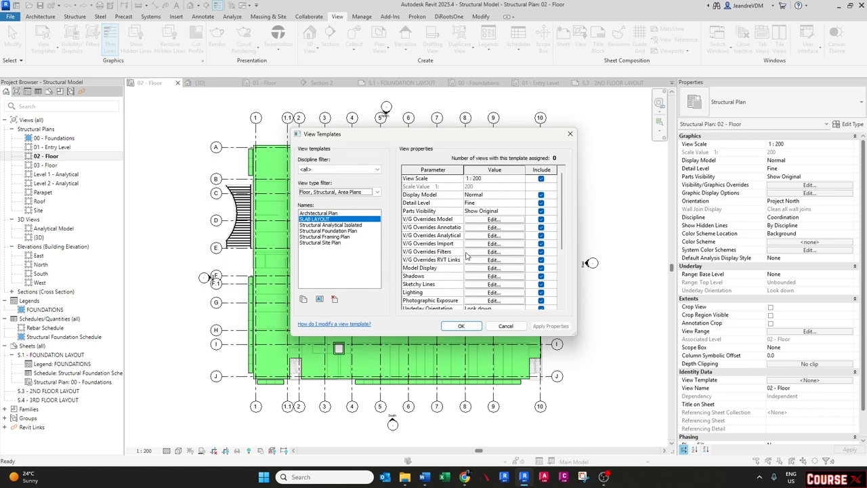
# - Exclude View Range from the SLAB LAYOUT template's included properties and confirm the template settings
pyautogui.scroll(-4, 466, 256)
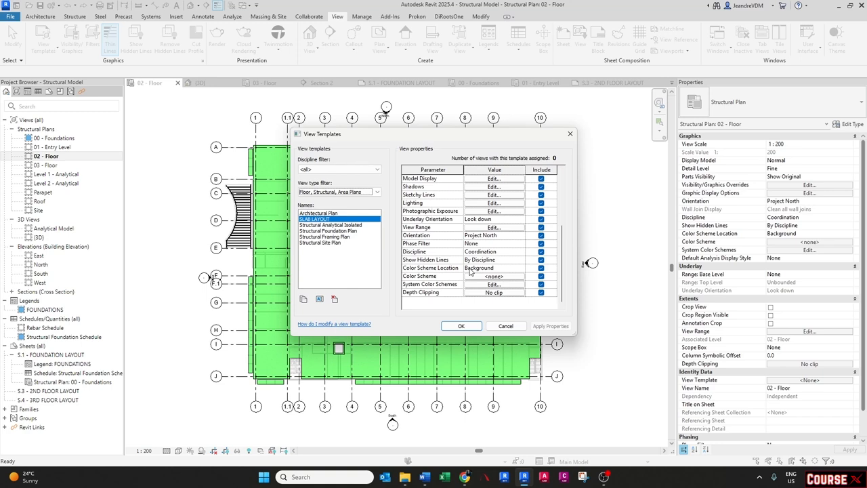
pyautogui.scroll(1, 465, 264)
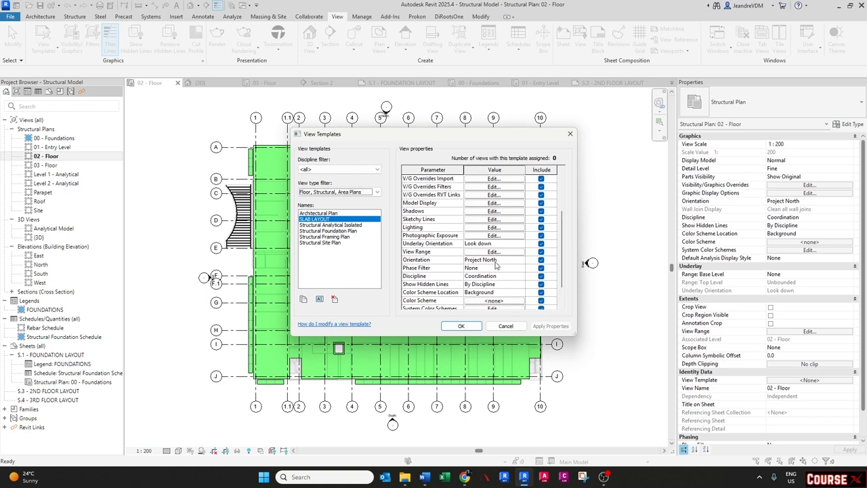
pyautogui.scroll(2, 487, 264)
pyautogui.scroll(1, 496, 266)
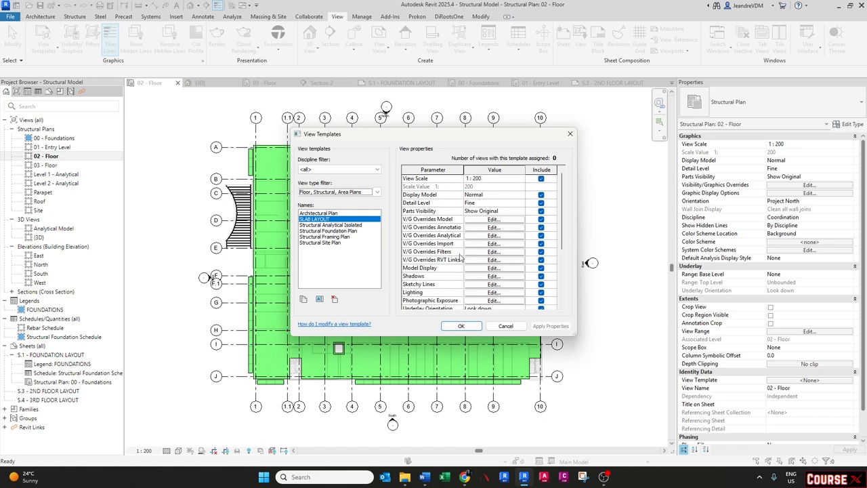
pyautogui.scroll(-2, 460, 257)
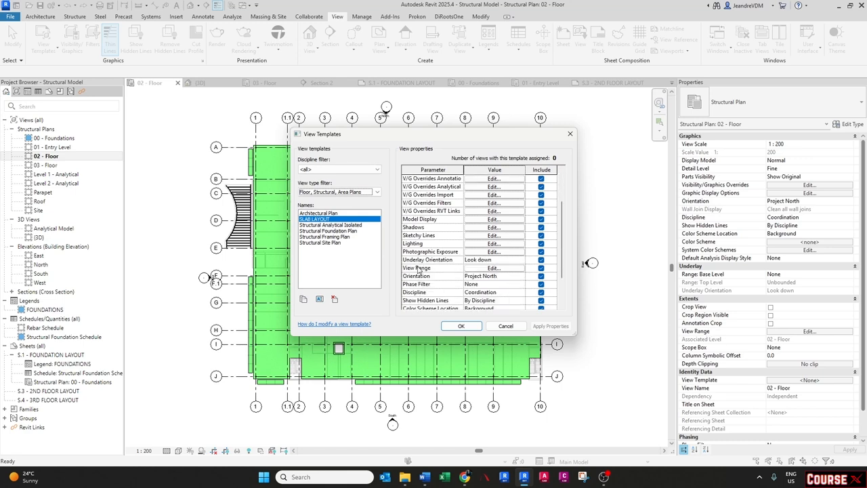
pyautogui.click(540, 268)
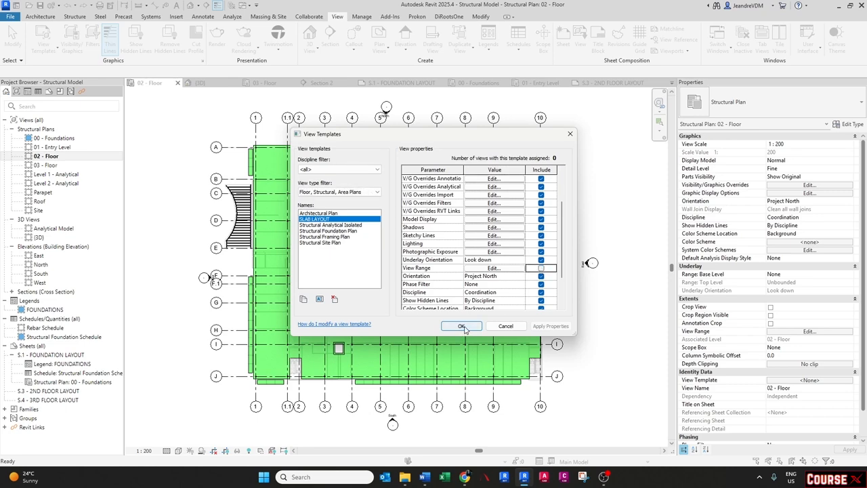
pyautogui.click(463, 327)
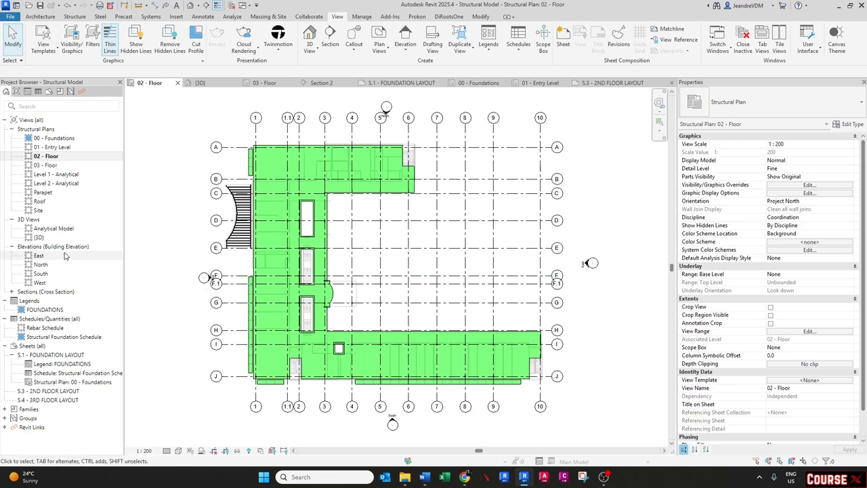
# - Open the 03 - Floor plan and assign the SLAB LAYOUT view template to it
pyautogui.doubleClick(45, 164)
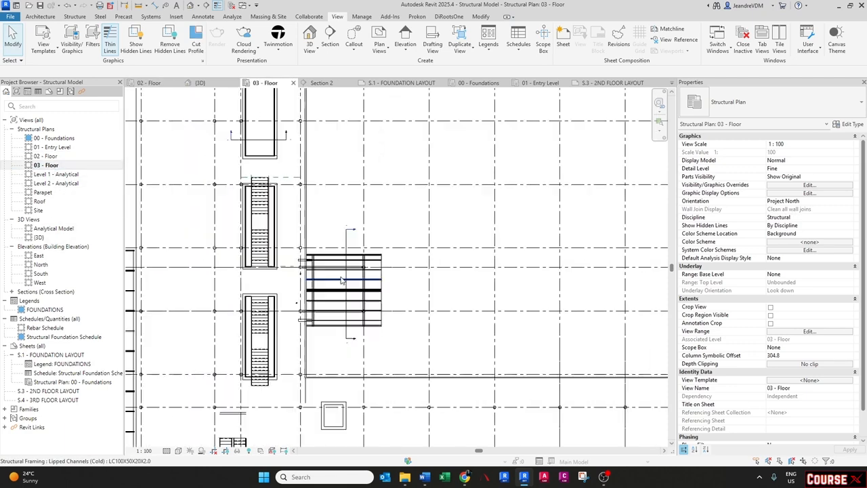
pyautogui.scroll(-3, 342, 280)
pyautogui.moveTo(395, 262); pyautogui.dragTo(397, 273, button='middle')
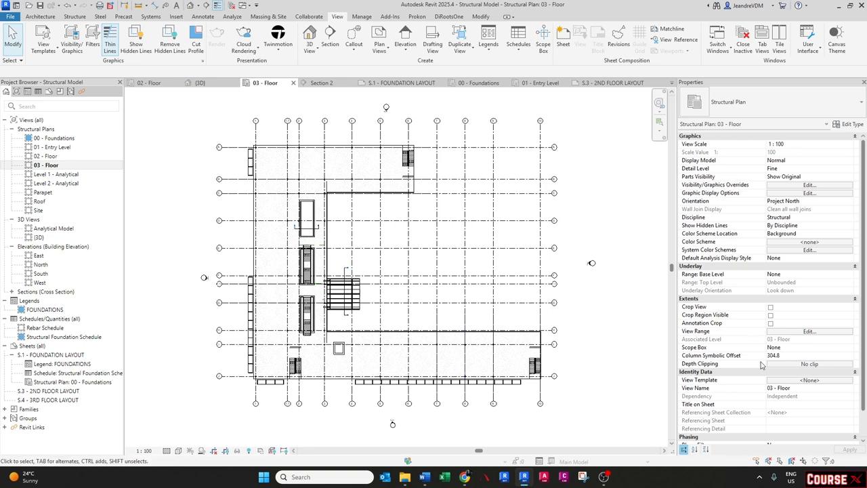
pyautogui.press('v')
pyautogui.press('g')
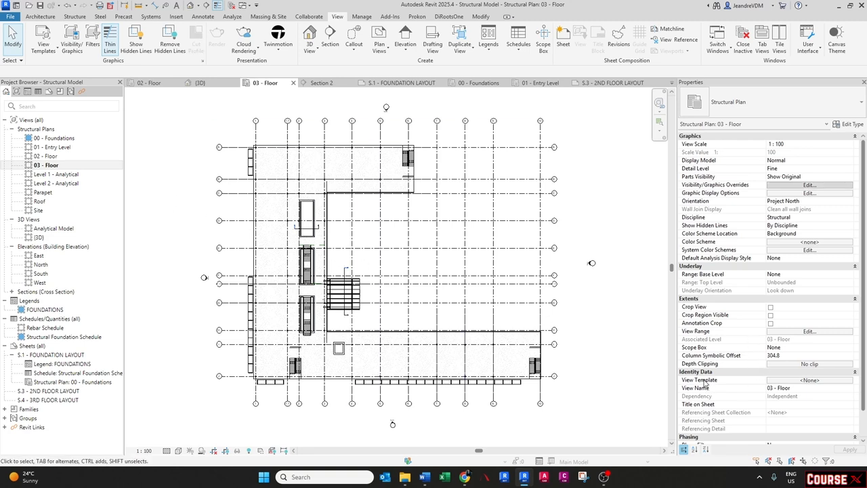
pyautogui.click(787, 381)
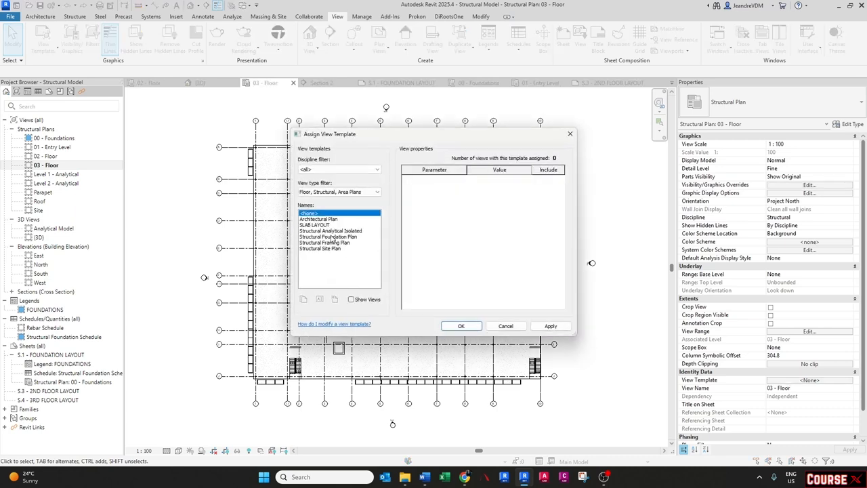
pyautogui.click(322, 225)
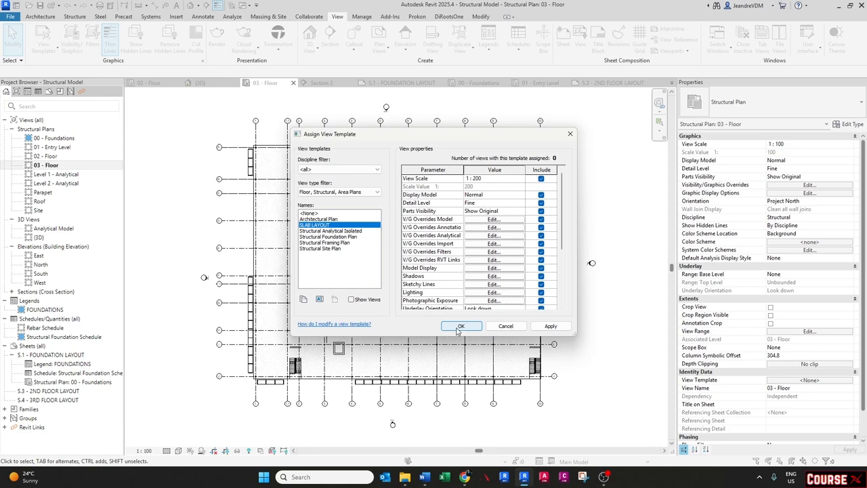
pyautogui.click(460, 326)
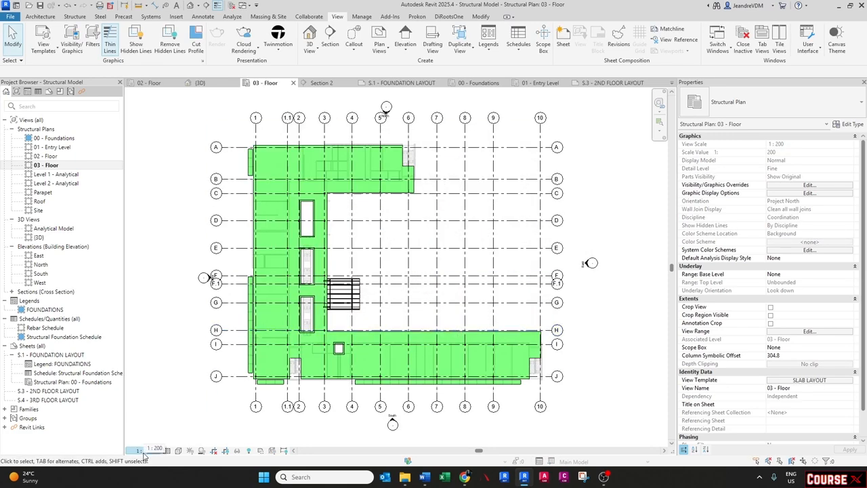
# - Review the visual style options and the view template settings applied to 03 - Floor
pyautogui.click(179, 451)
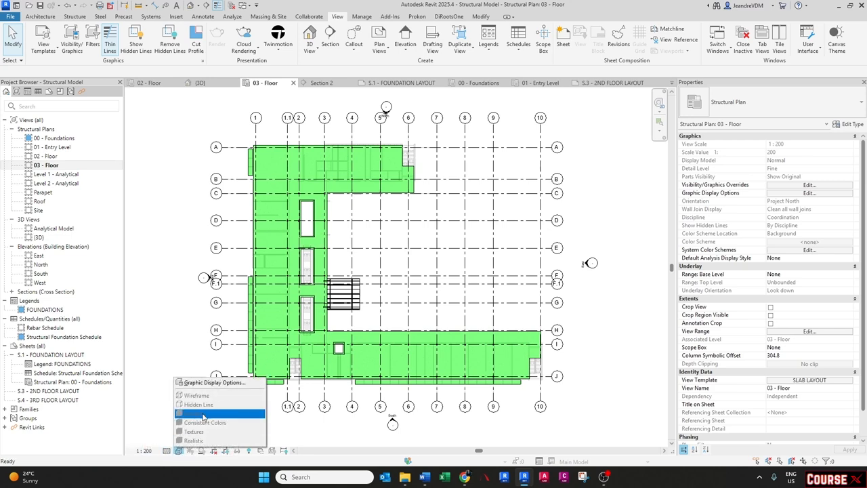
pyautogui.click(167, 451)
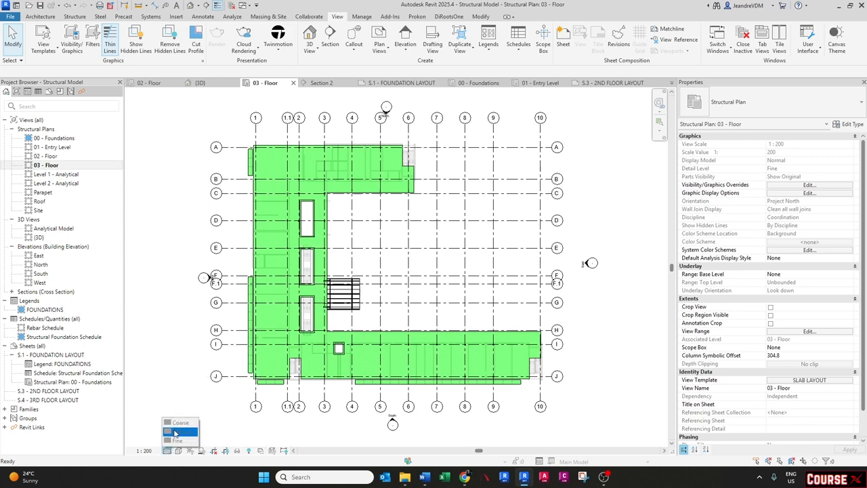
pyautogui.click(809, 380)
pyautogui.press('Escape')
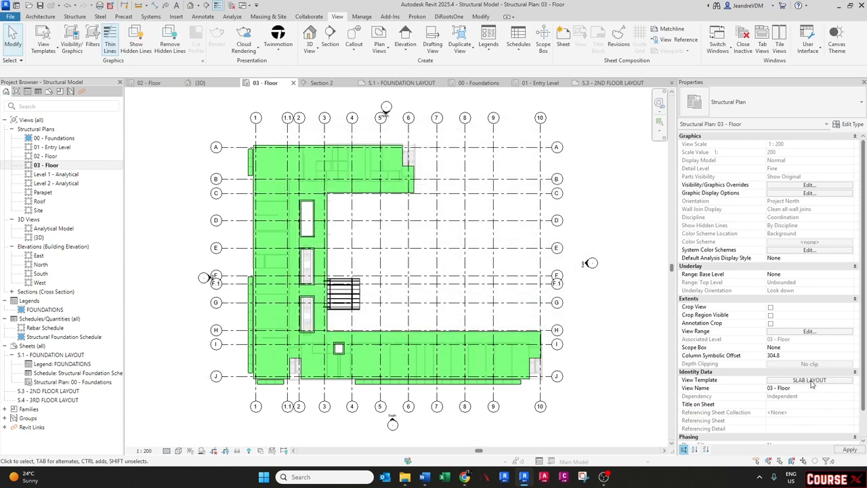
pyautogui.click(821, 377)
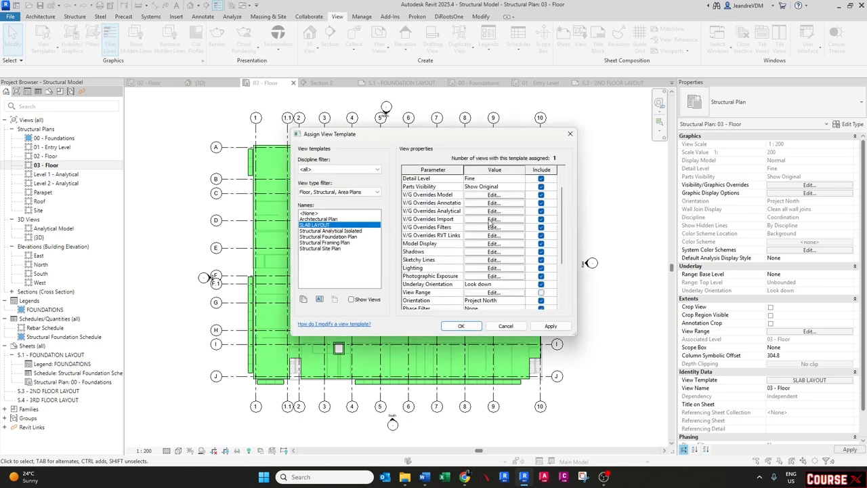
pyautogui.scroll(-1, 490, 222)
pyautogui.press('Escape')
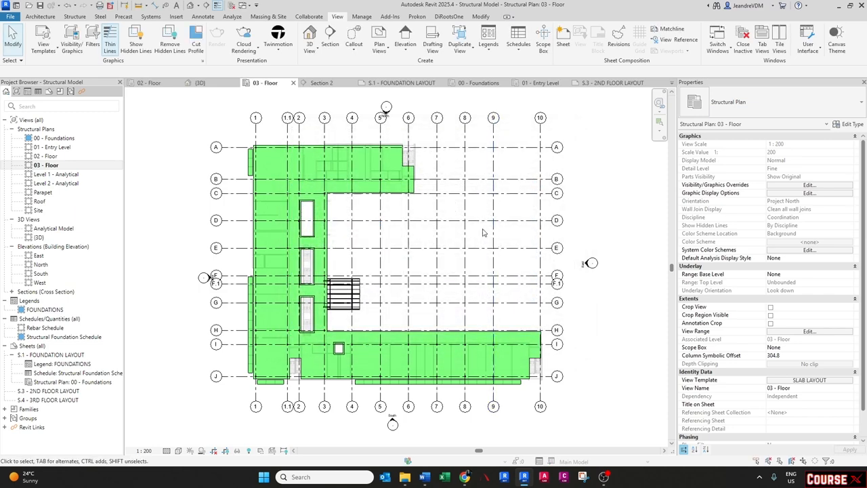
# - Open the 02 - Floor plan and assign the SLAB LAYOUT view template to it
pyautogui.click(415, 191)
pyautogui.press('Escape')
pyautogui.click(45, 157)
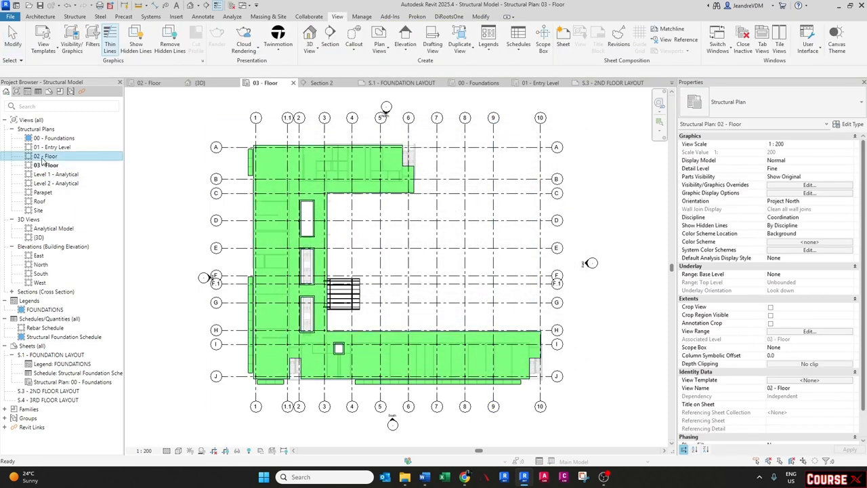
pyautogui.doubleClick(45, 157)
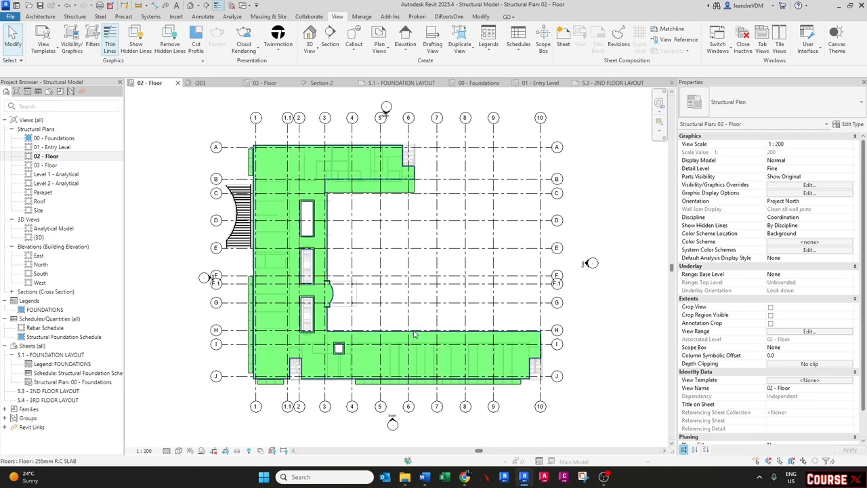
pyautogui.click(816, 381)
pyautogui.click(312, 224)
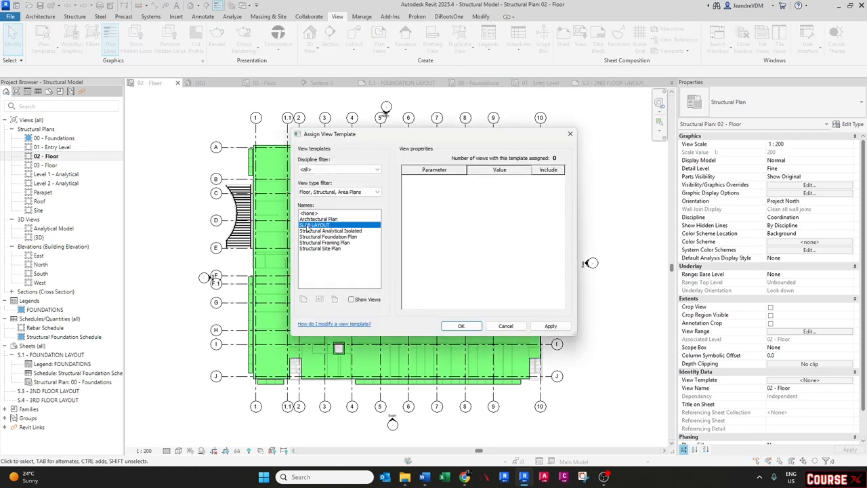
pyautogui.click(445, 325)
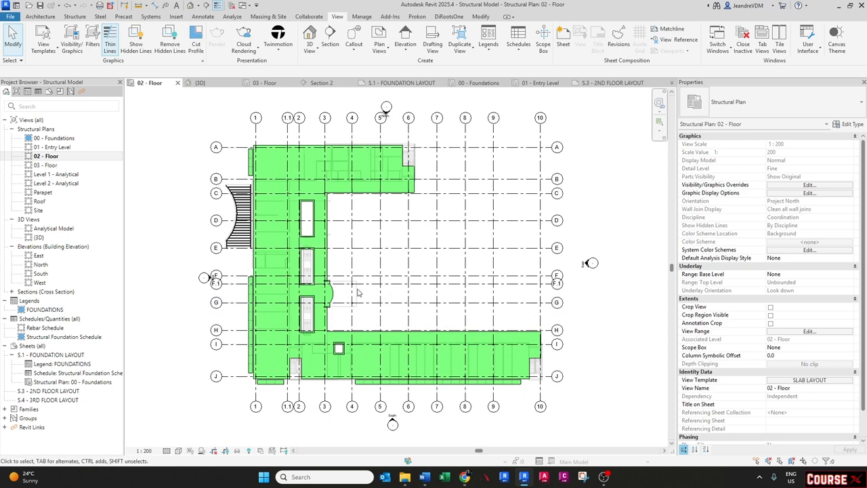
# - Change the 255mm SLAB filter's surface fill pattern colour to blue in the SLAB LAYOUT view template
pyautogui.click(807, 381)
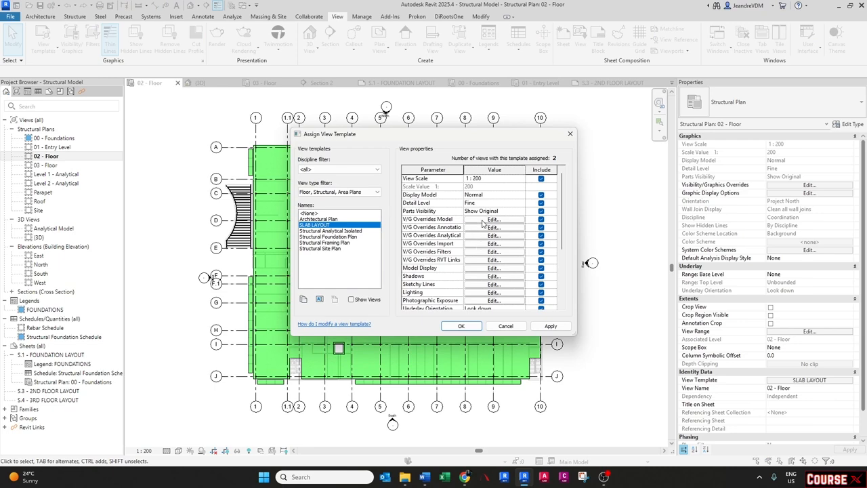
pyautogui.click(481, 254)
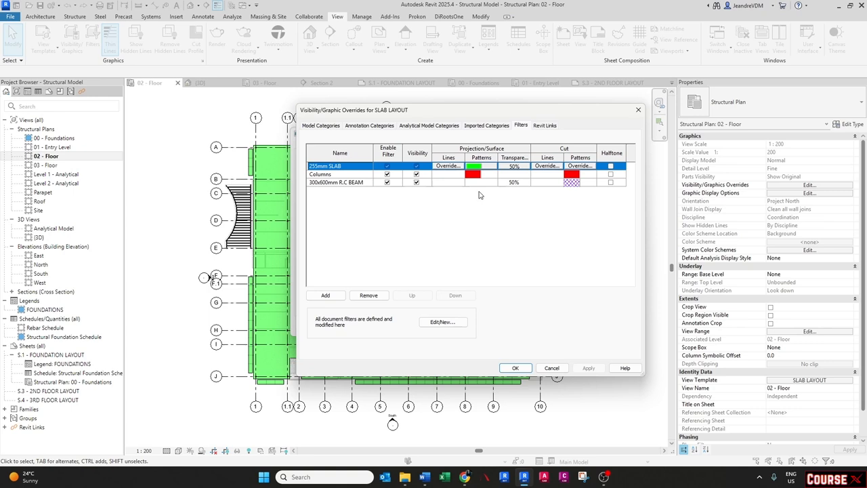
pyautogui.click(476, 169)
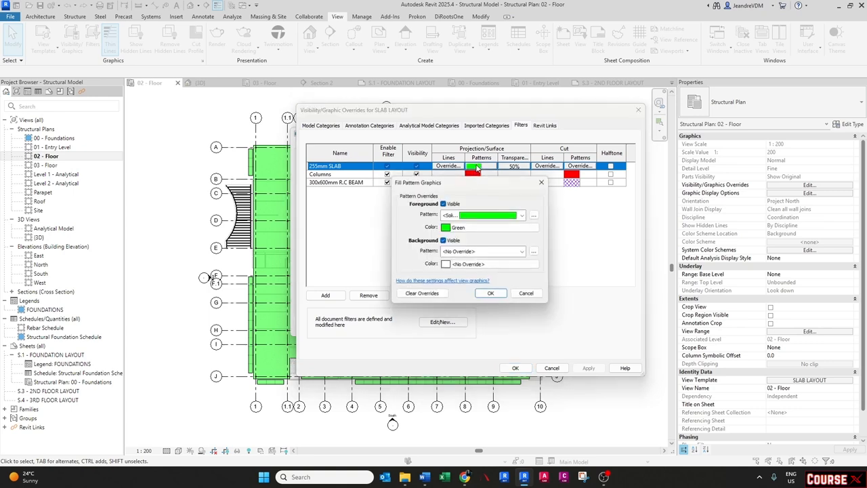
pyautogui.click(476, 215)
pyautogui.click(471, 199)
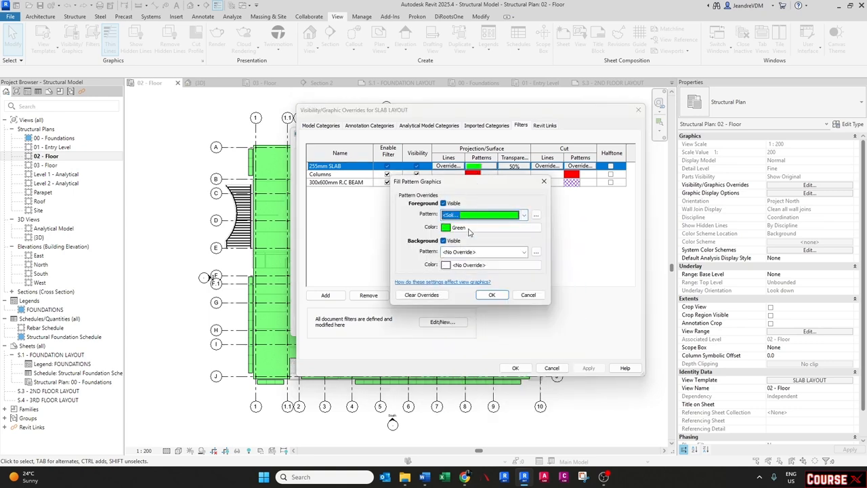
pyautogui.click(470, 230)
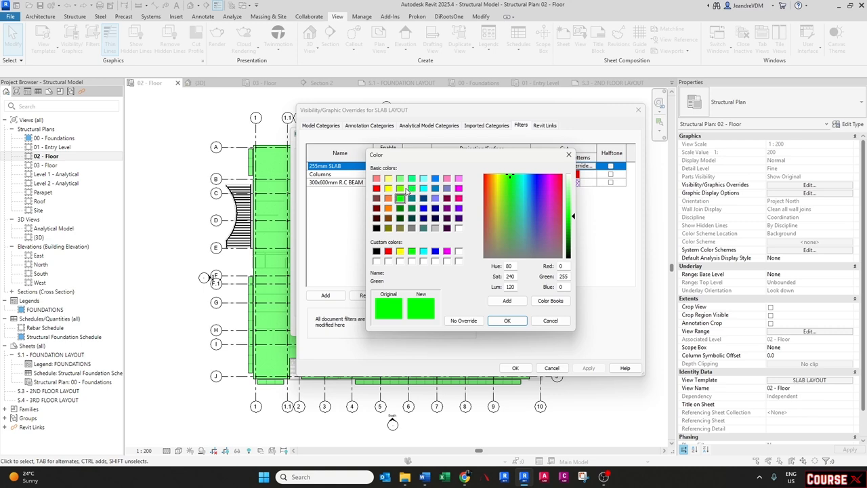
pyautogui.click(423, 209)
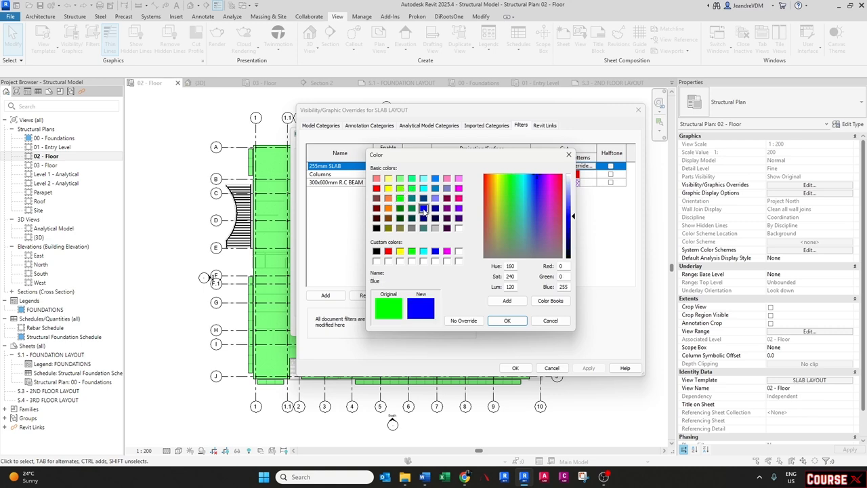
pyautogui.click(504, 321)
pyautogui.click(483, 295)
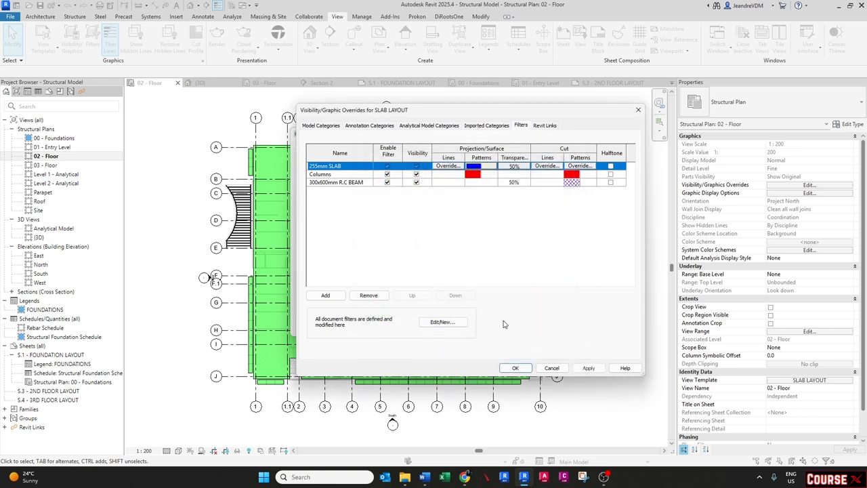
pyautogui.click(587, 368)
pyautogui.click(515, 368)
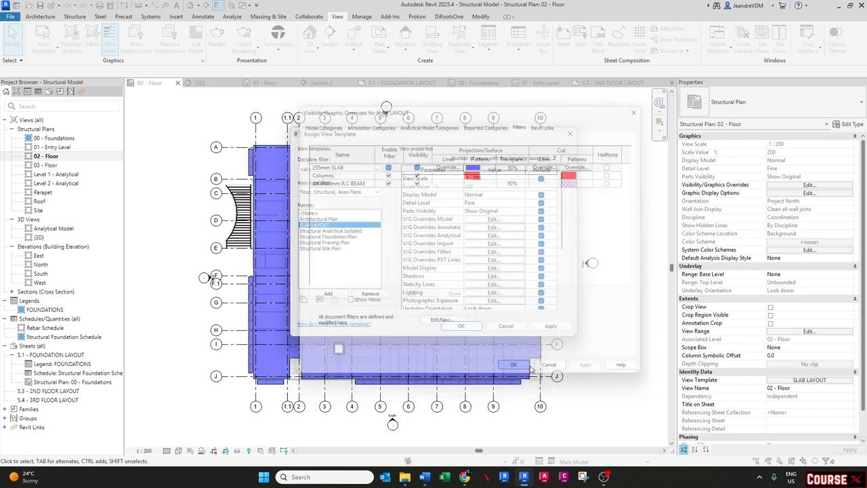
pyautogui.click(460, 325)
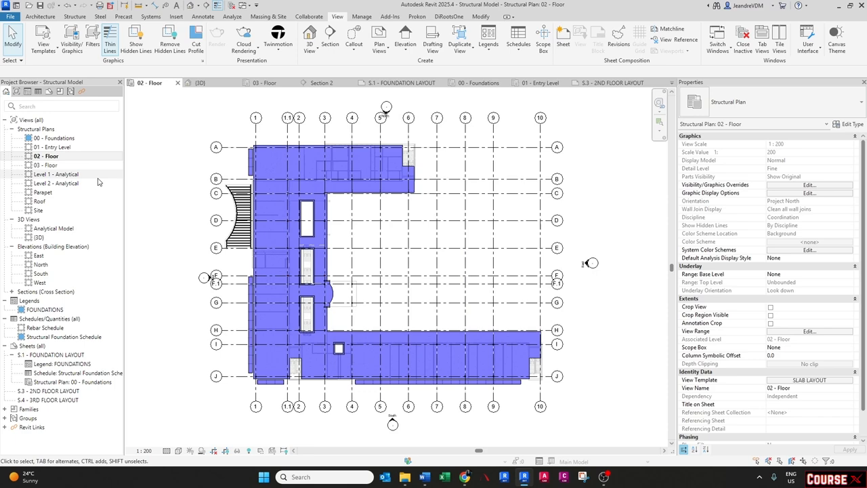
# - Open the 03 - Floor plan and inspect its view template properties and view range settings
pyautogui.doubleClick(46, 166)
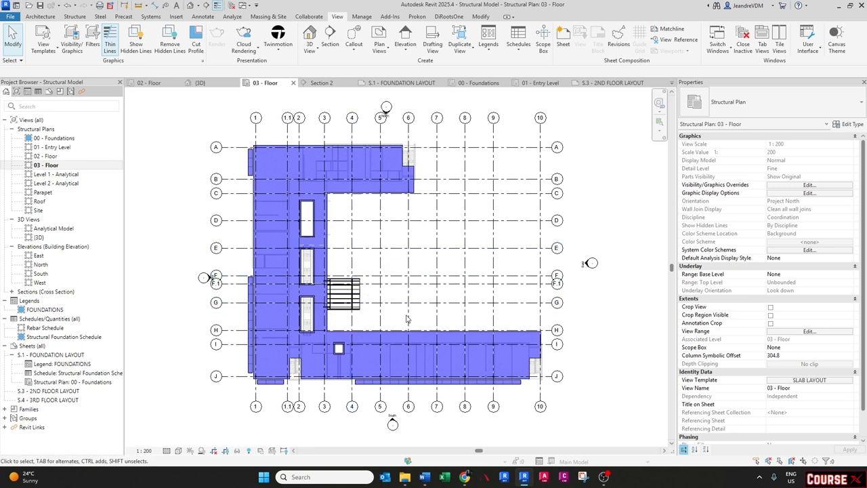
pyautogui.click(802, 381)
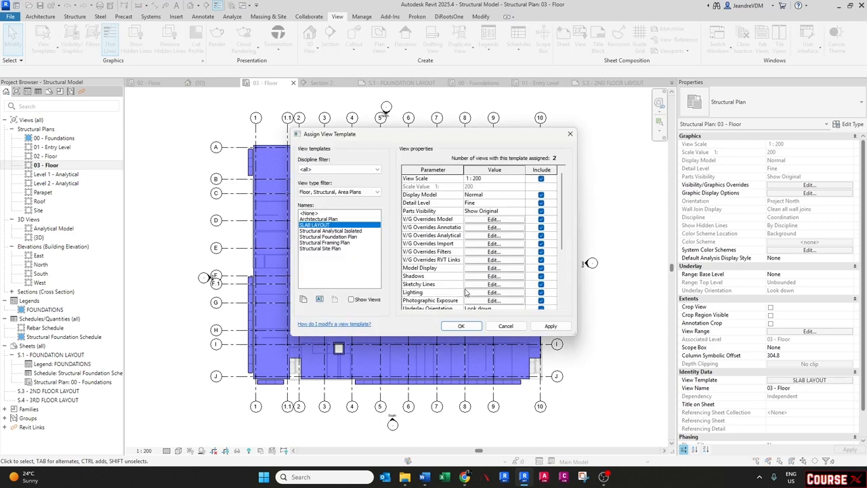
pyautogui.scroll(-2, 489, 262)
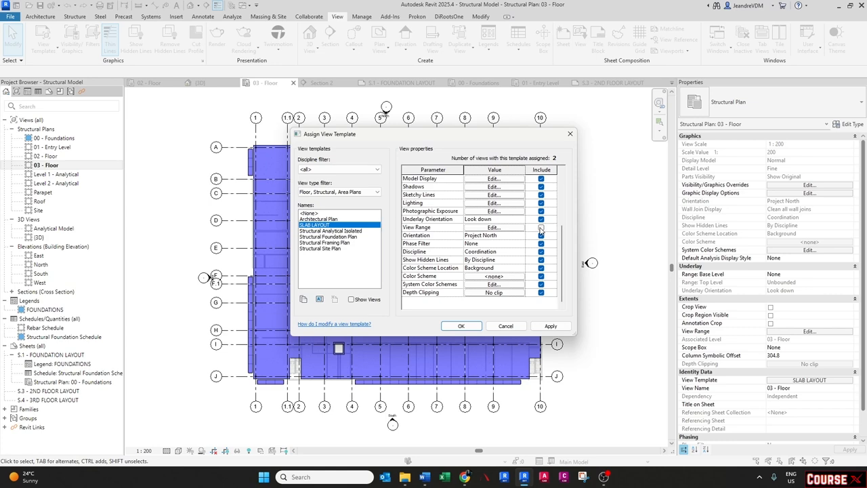
pyautogui.press('Return')
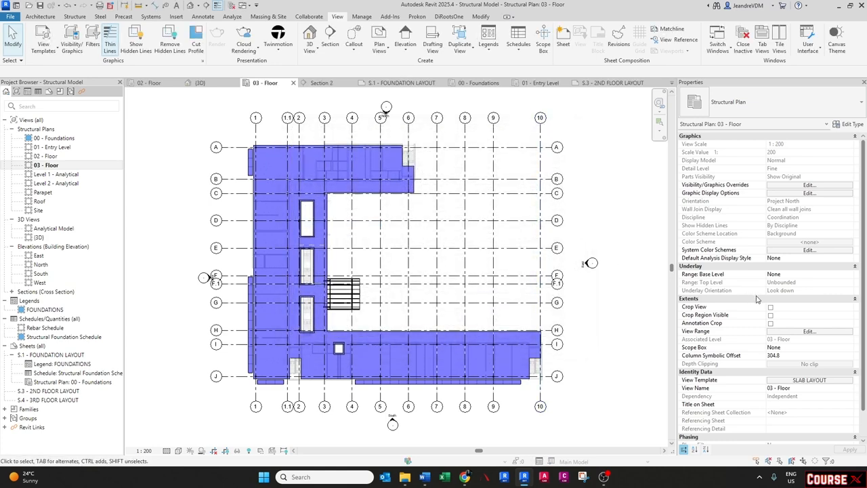
pyautogui.click(782, 332)
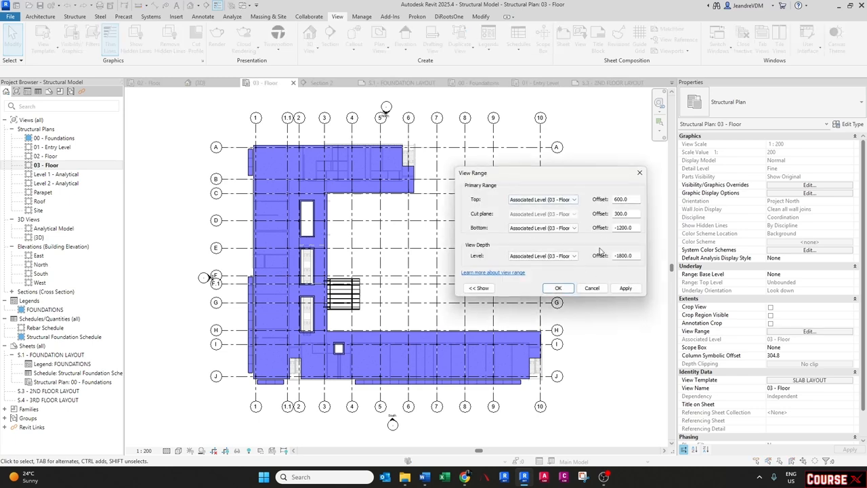
pyautogui.press('Escape')
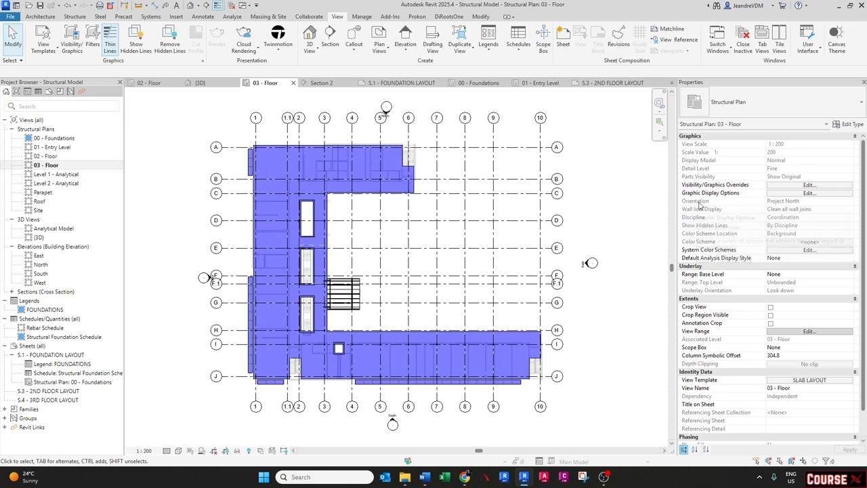
# - Exclude Orientation from the SLAB LAYOUT template's included properties and check the view's Orientation options
pyautogui.click(796, 380)
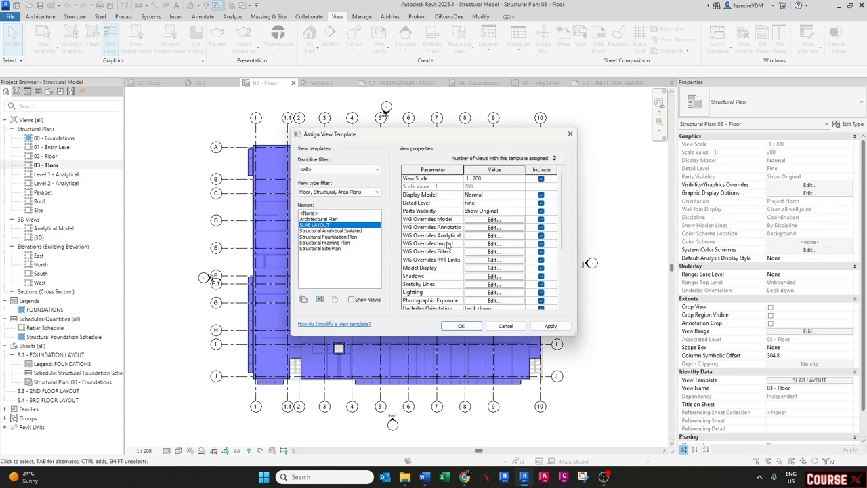
pyautogui.scroll(-2, 447, 245)
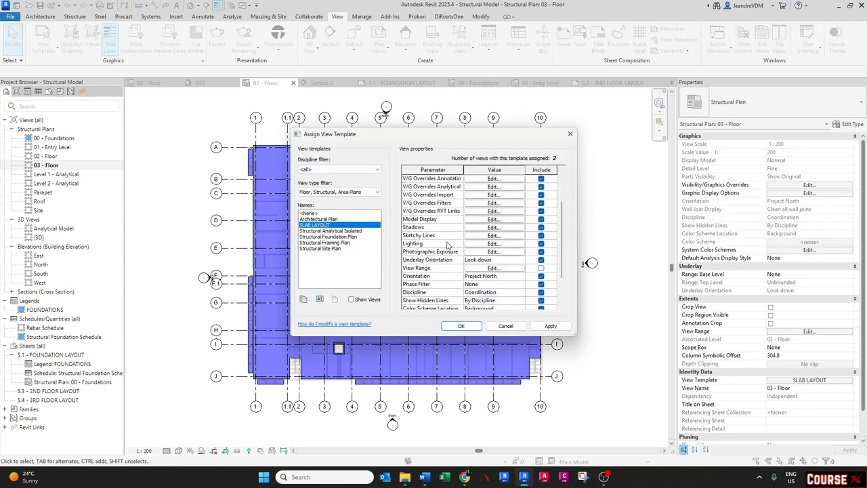
pyautogui.click(540, 277)
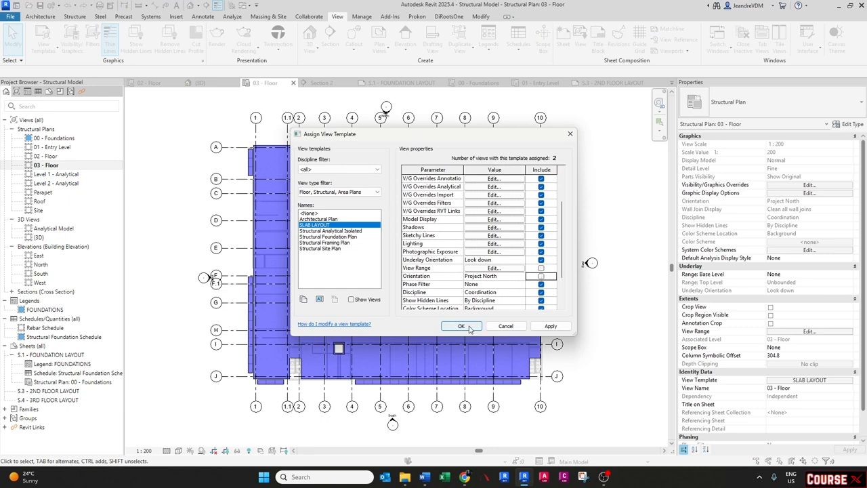
pyautogui.click(461, 325)
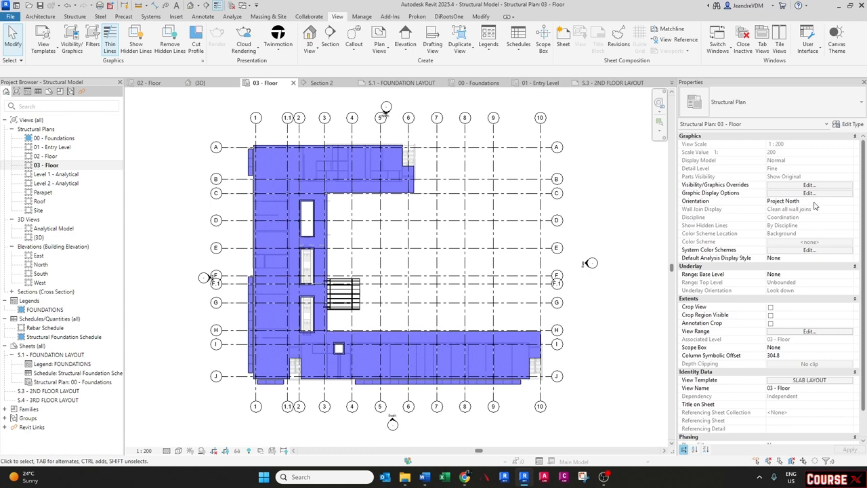
pyautogui.click(850, 201)
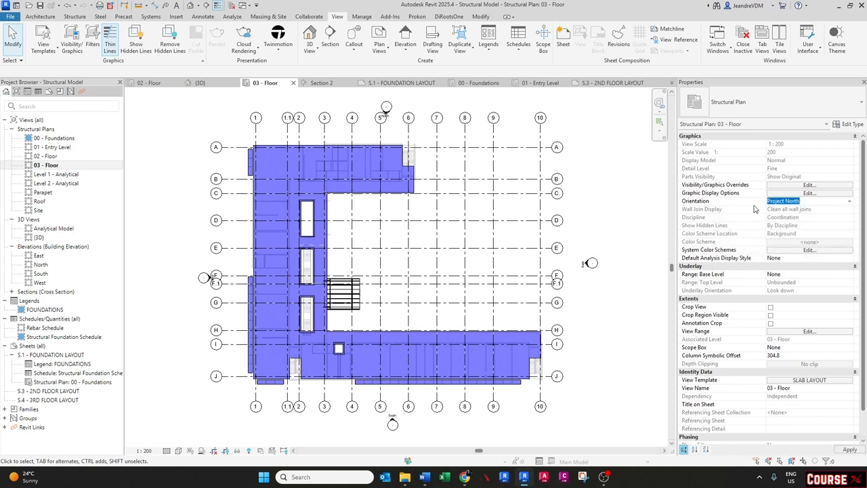
pyautogui.click(755, 206)
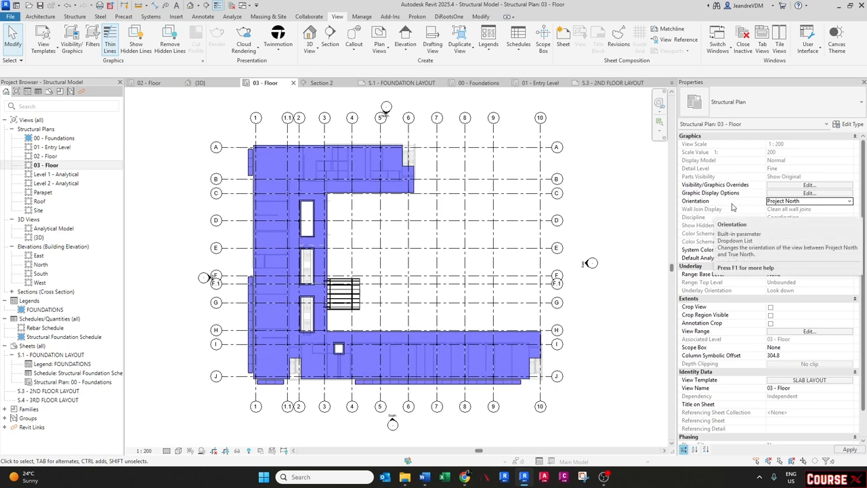
pyautogui.click(515, 237)
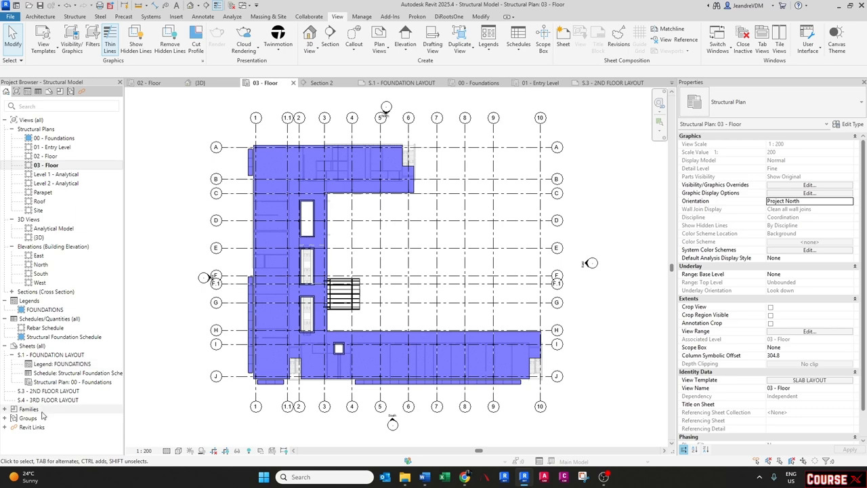
# - Place the 02 - Floor plan as a viewport on sheet S.3 - 2ND FLOOR LAYOUT
pyautogui.doubleClick(41, 392)
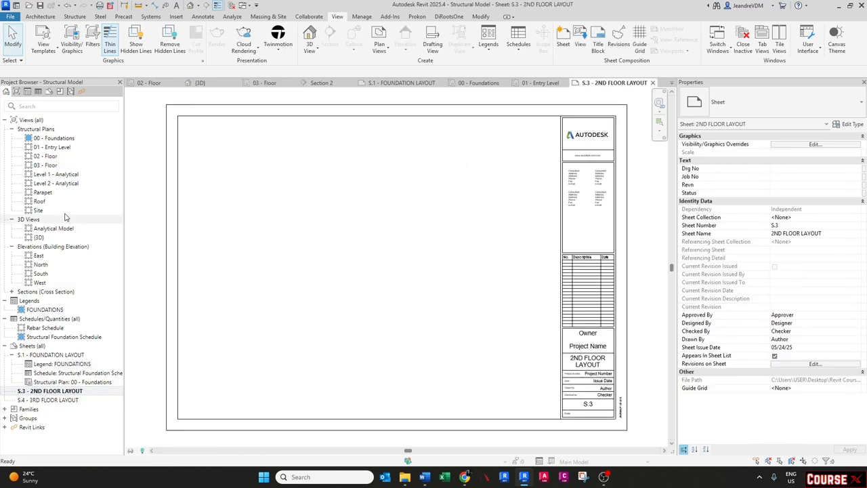
pyautogui.click(45, 156)
pyautogui.moveTo(373, 224); pyautogui.dragTo(406, 223)
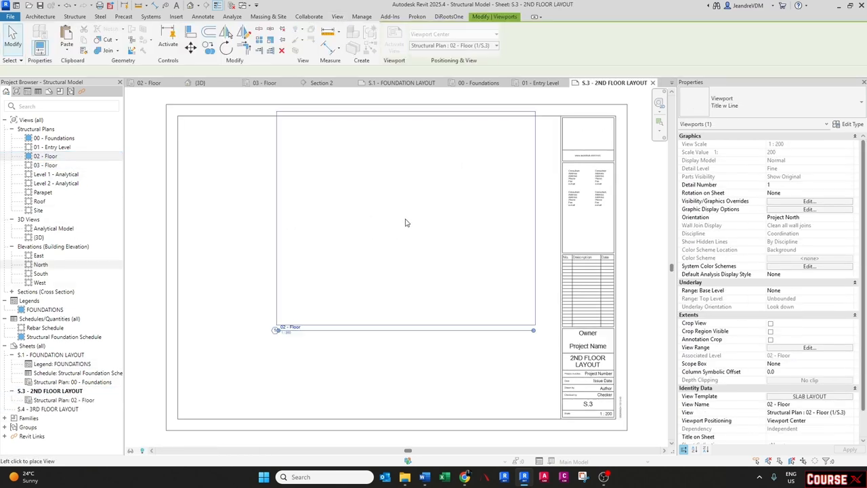
pyautogui.click(321, 232)
pyautogui.press('Escape')
# - Place the 03 - Floor plan as a viewport on sheet S.4 - 3RD FLOOR LAYOUT
pyautogui.doubleClick(49, 408)
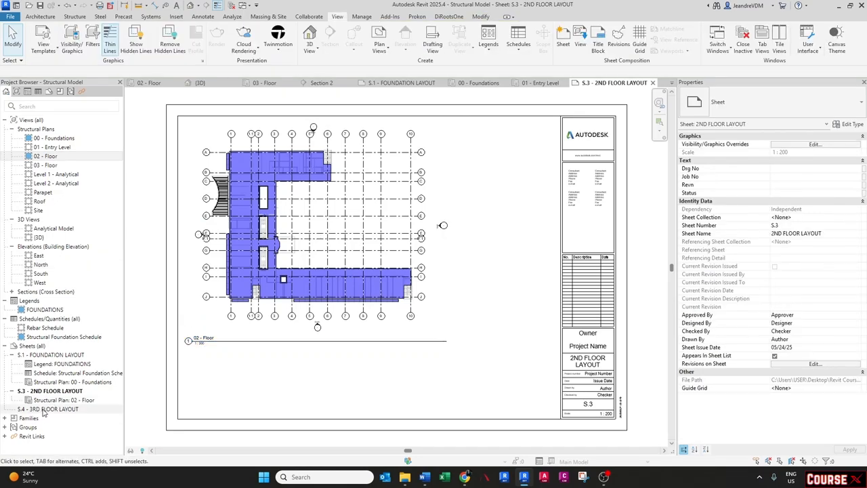
pyautogui.click(45, 165)
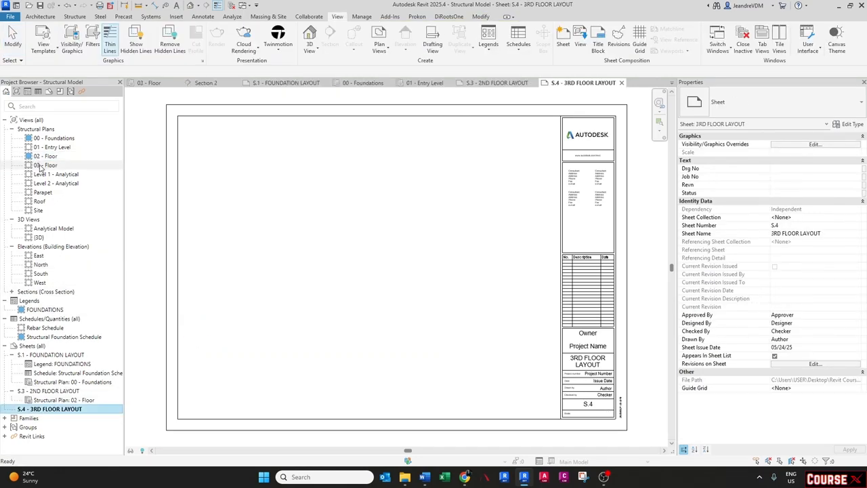
pyautogui.moveTo(46, 164); pyautogui.dragTo(324, 277)
pyautogui.click(315, 238)
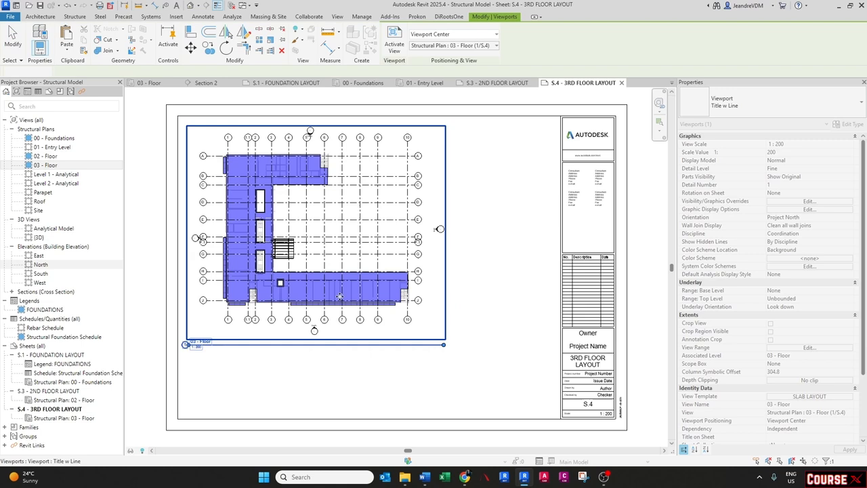
pyautogui.press('Escape')
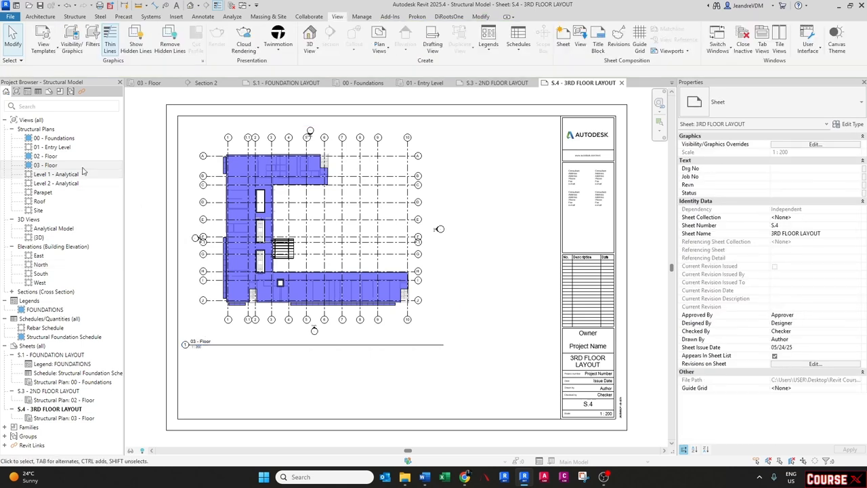
# - Open the FOUNDATIONS legend and duplicate it with detailing
pyautogui.click(41, 309)
pyautogui.doubleClick(41, 310)
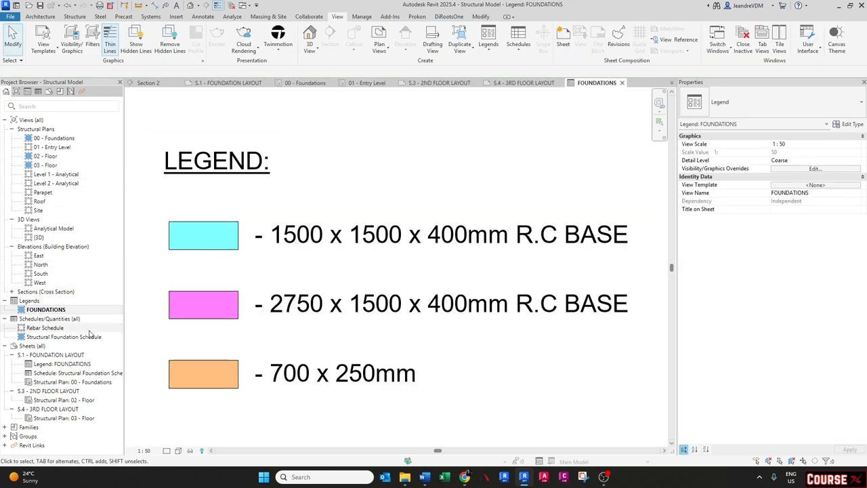
pyautogui.rightClick(54, 312)
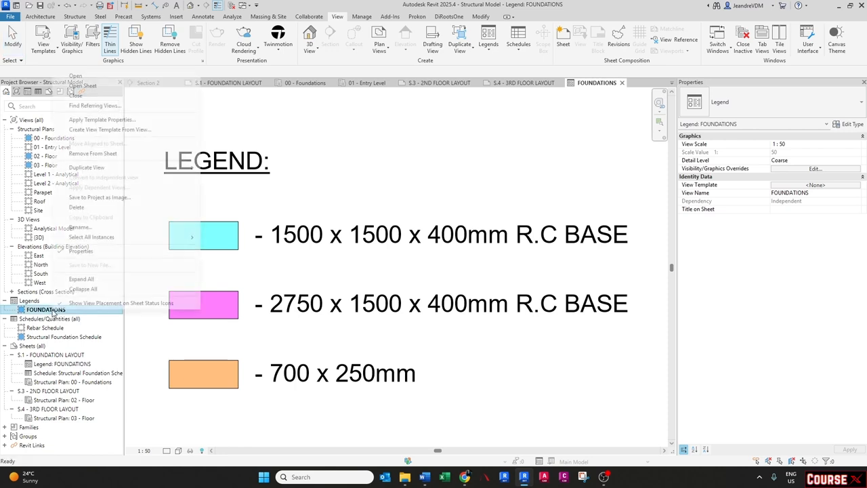
pyautogui.moveTo(115, 169)
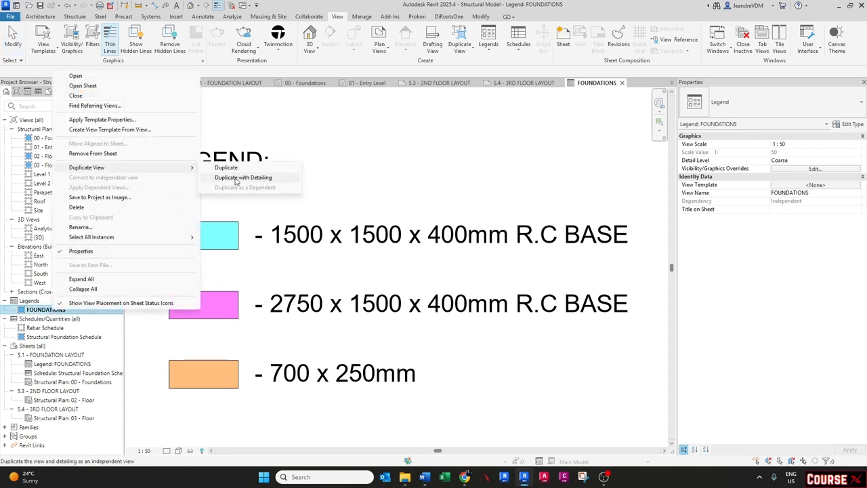
pyautogui.click(237, 177)
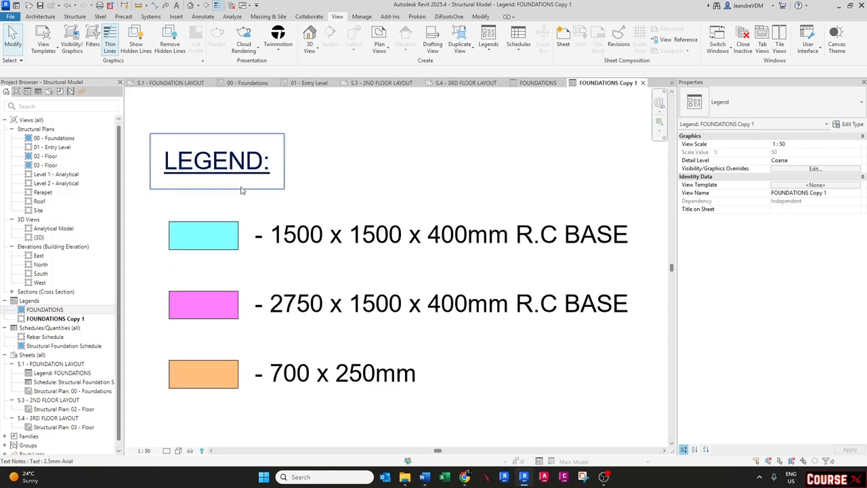
# - Rename the duplicated legend as SLABS
pyautogui.rightClick(67, 318)
pyautogui.click(116, 237)
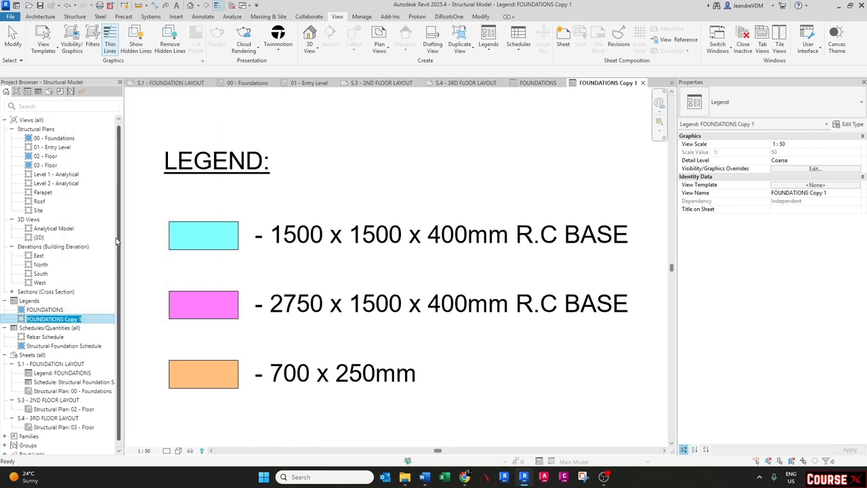
pyautogui.write('SLABS')
pyautogui.press('Return')
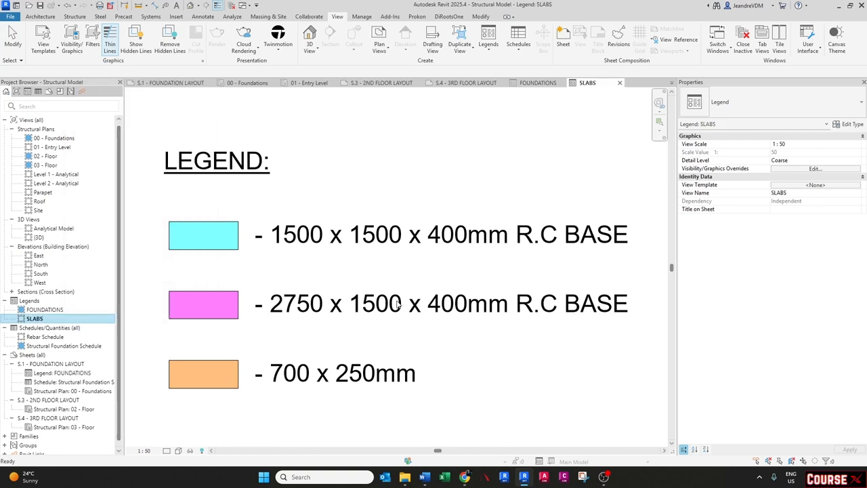
# - Duplicate the first swatch's filled region type as 255mm R.C SLAB and set its foreground colour to blue
pyautogui.scroll(-1, 376, 270)
pyautogui.click(257, 255)
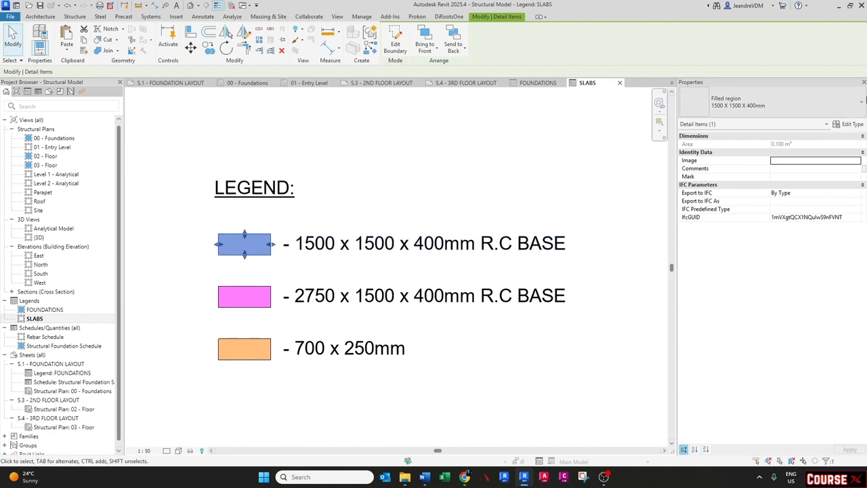
pyautogui.click(847, 124)
pyautogui.click(539, 151)
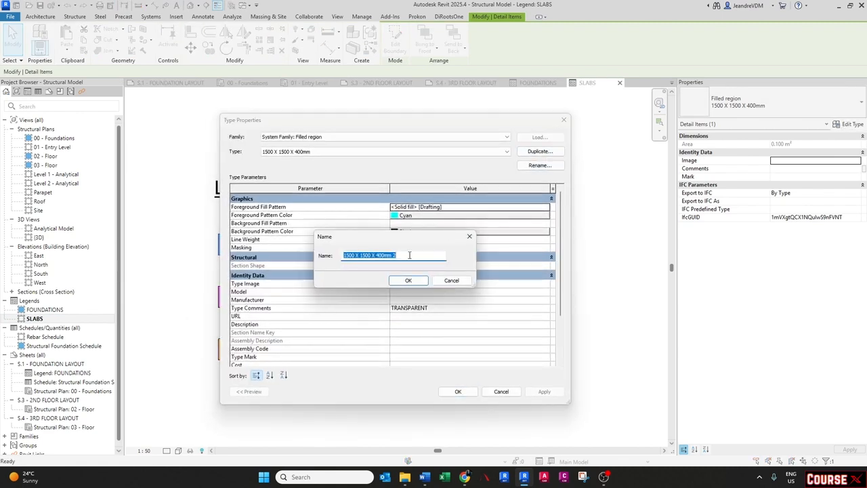
pyautogui.write('255')
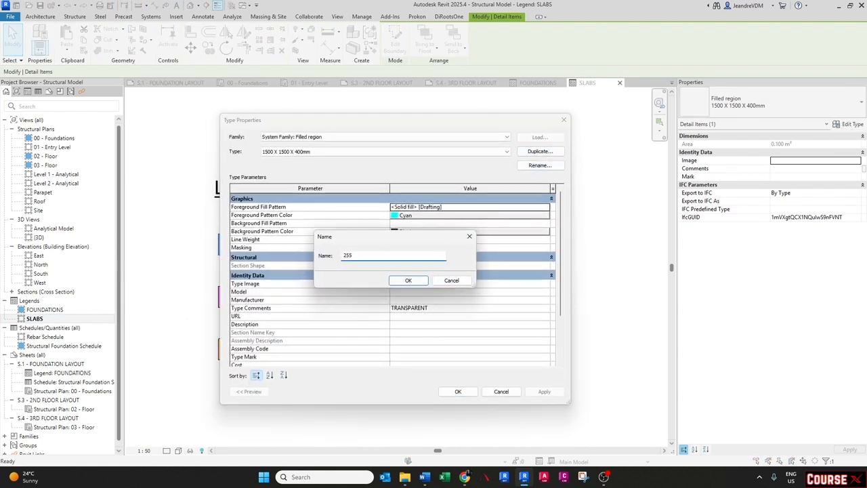
pyautogui.write('mm R.C SLAB')
pyautogui.hotkey('ctrl', 'a')
pyautogui.hotkey('ctrl', 'c')
pyautogui.click(407, 280)
pyautogui.click(454, 216)
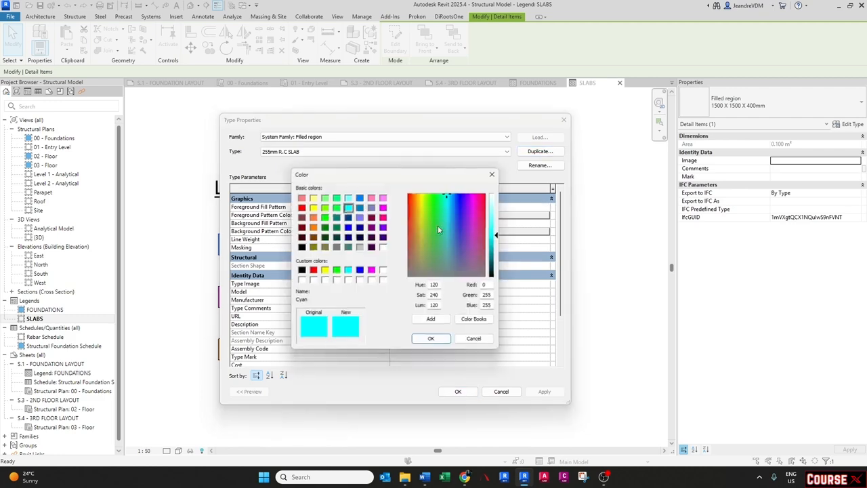
pyautogui.click(358, 270)
pyautogui.click(430, 338)
pyautogui.click(459, 392)
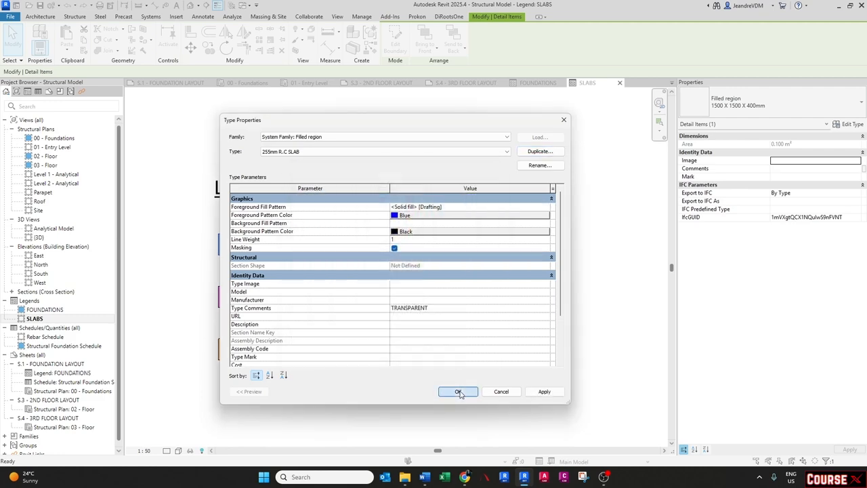
# - Replace the first label's text with 255mm R.C SLAB
pyautogui.click(338, 245)
pyautogui.click(298, 248)
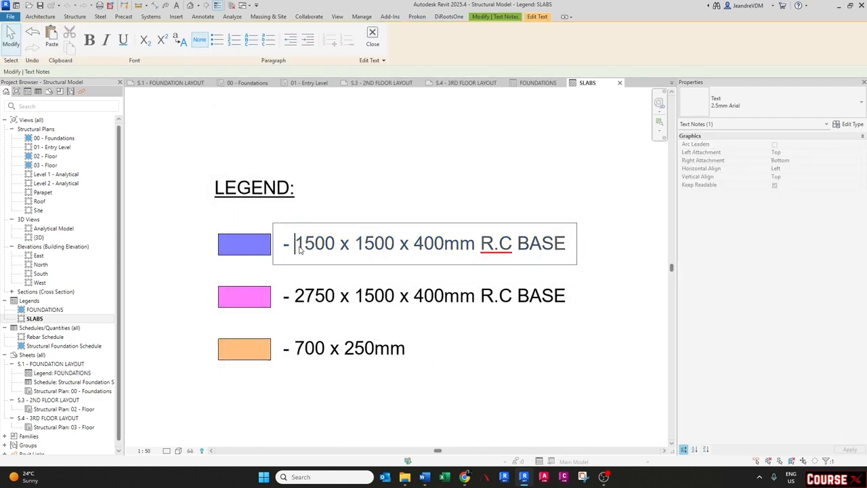
pyautogui.moveTo(299, 246); pyautogui.dragTo(605, 260)
pyautogui.hotkey('ctrl', 'v')
pyautogui.click(510, 356)
pyautogui.click(507, 356)
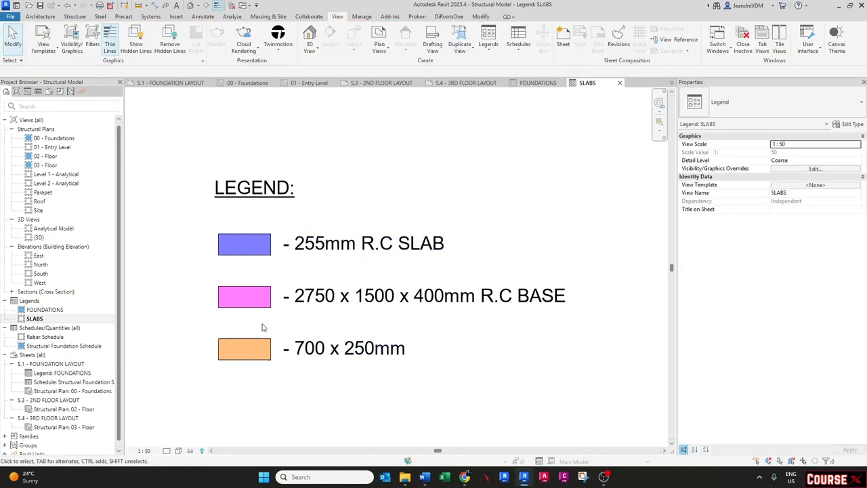
pyautogui.moveTo(359, 394); pyautogui.dragTo(209, 321)
pyautogui.press('Delete')
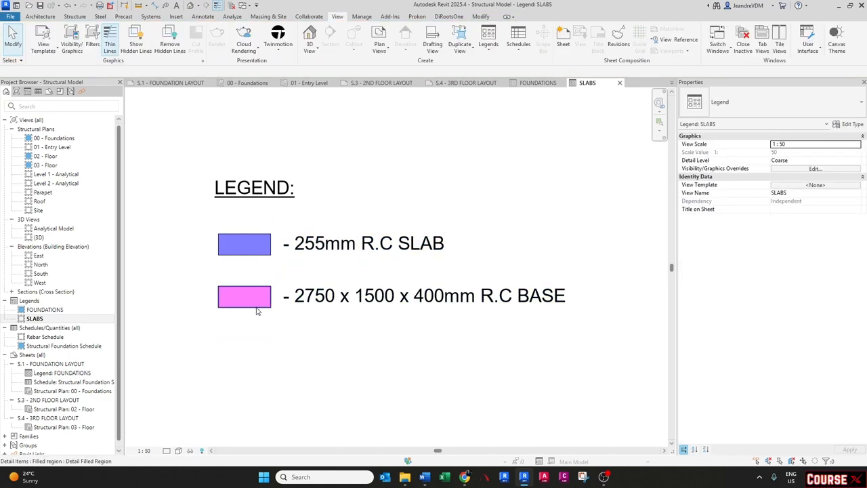
pyautogui.click(256, 310)
pyautogui.hotkey('ctrl', 'z')
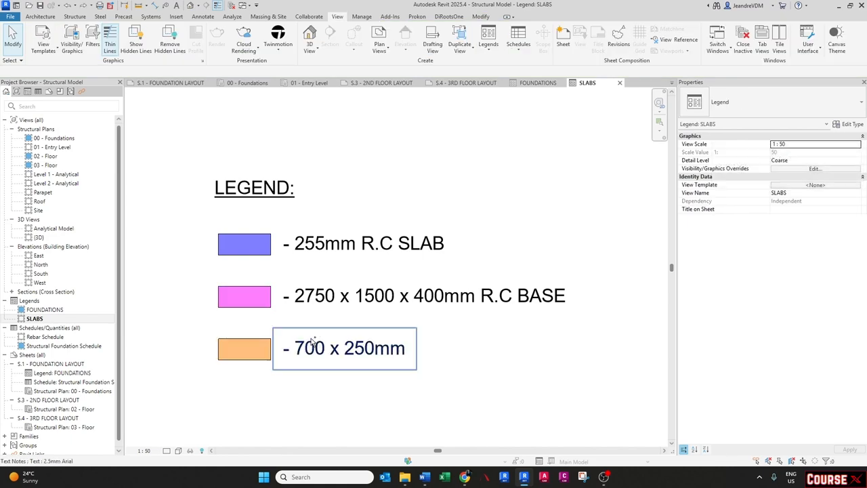
# - Duplicate the second swatch's type as 300 x 600mm R.C BEAMS and set its foreground colour to purple
pyautogui.click(258, 305)
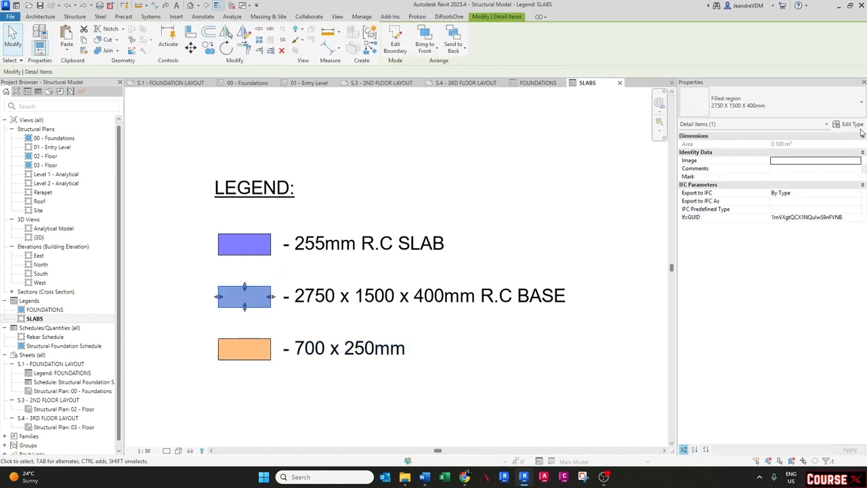
pyautogui.click(847, 126)
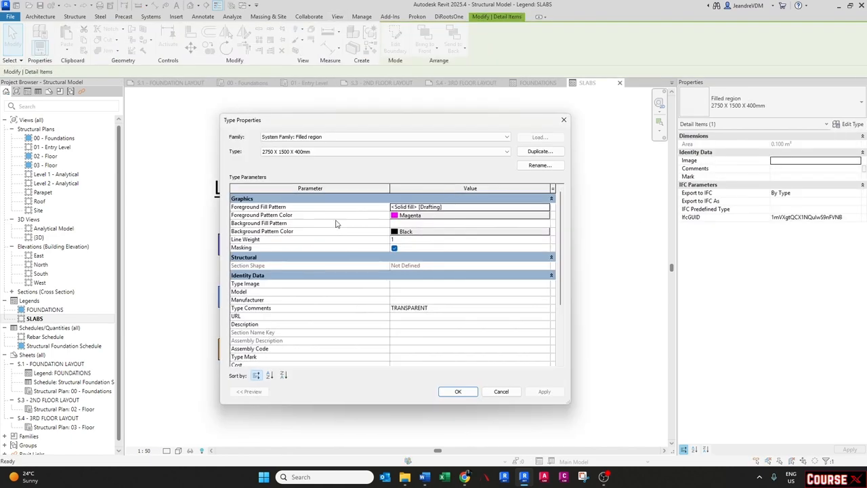
pyautogui.click(540, 151)
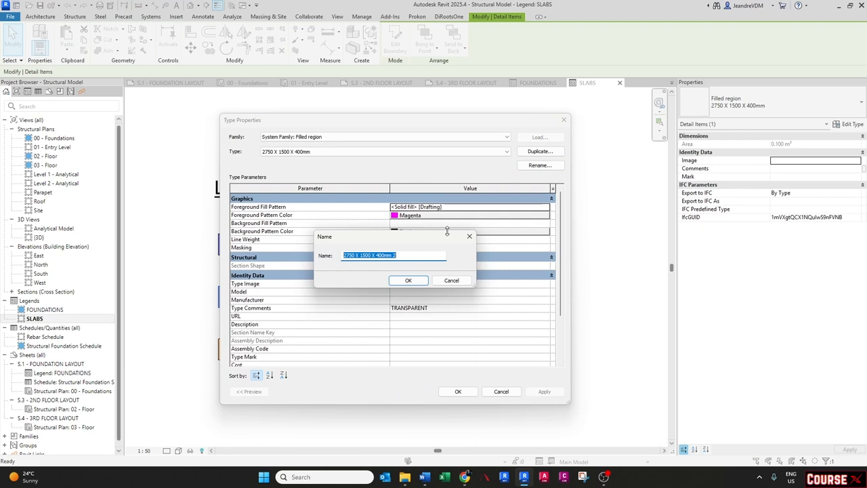
pyautogui.write('300 x 600mm R.C BEAMS')
pyautogui.press('Return')
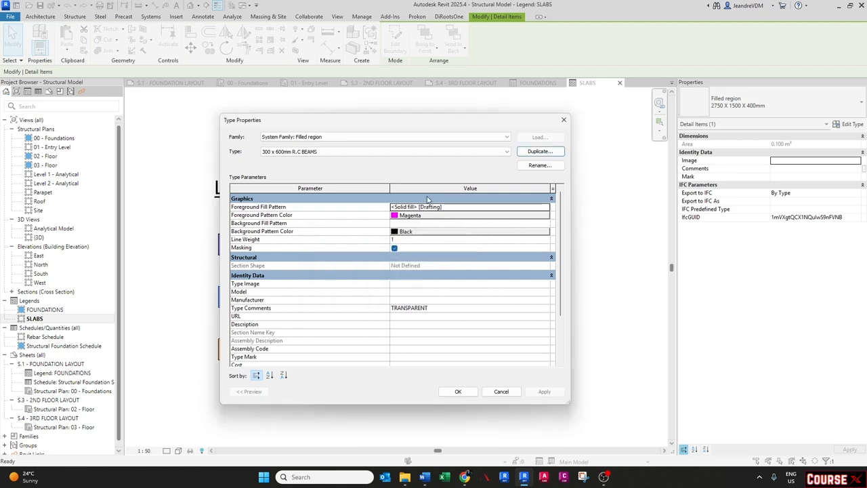
pyautogui.click(415, 216)
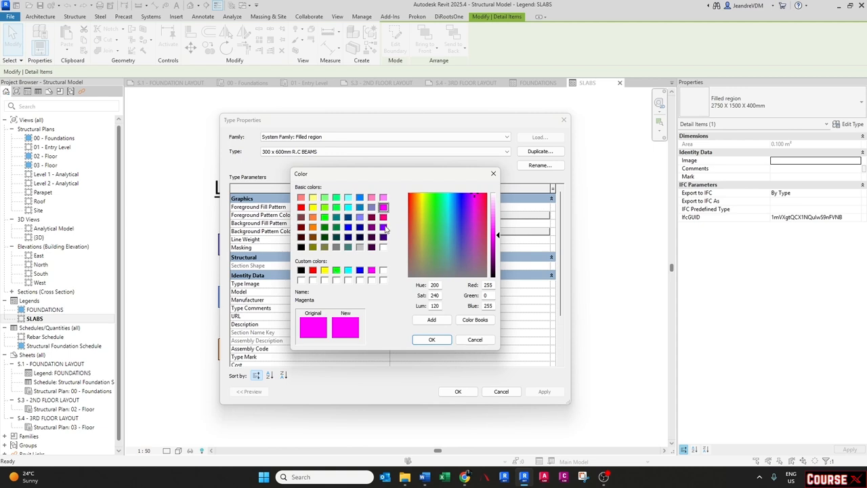
pyautogui.click(383, 227)
pyautogui.click(432, 339)
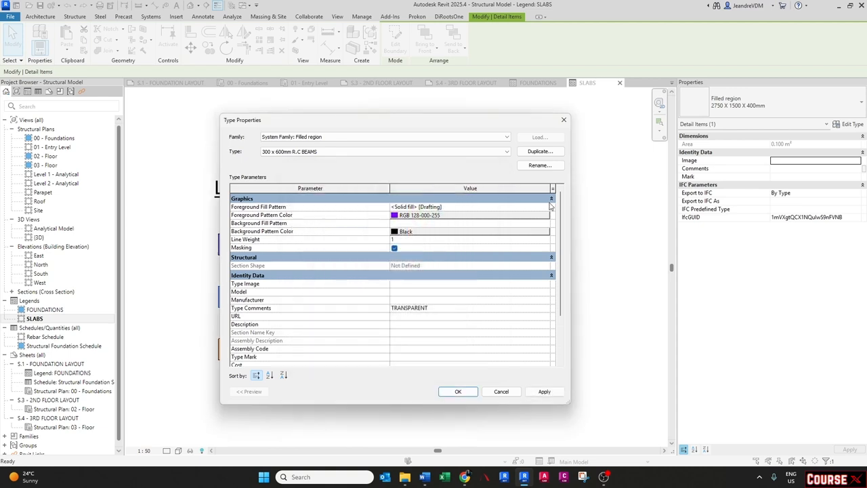
# - Set that type's foreground fill pattern to Diagonal crosshatch 1.5mm
pyautogui.click(546, 207)
pyautogui.click(546, 207)
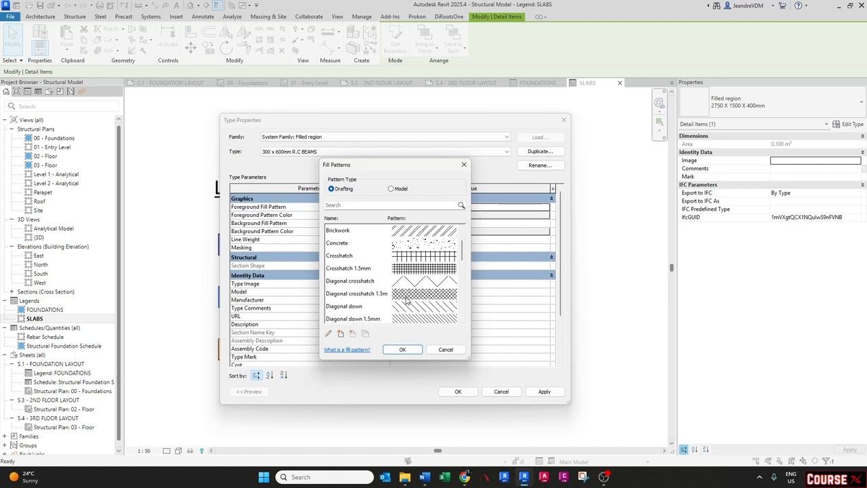
pyautogui.scroll(-1, 406, 302)
pyautogui.click(406, 257)
pyautogui.click(402, 349)
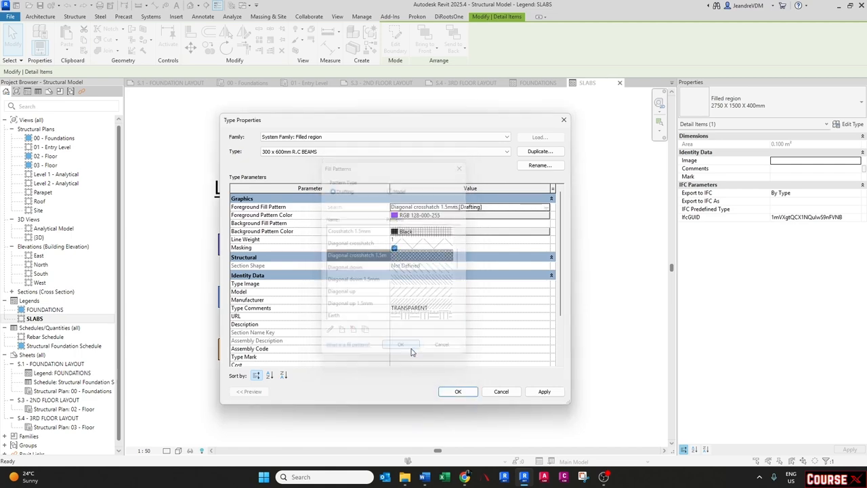
pyautogui.click(458, 391)
pyautogui.click(451, 393)
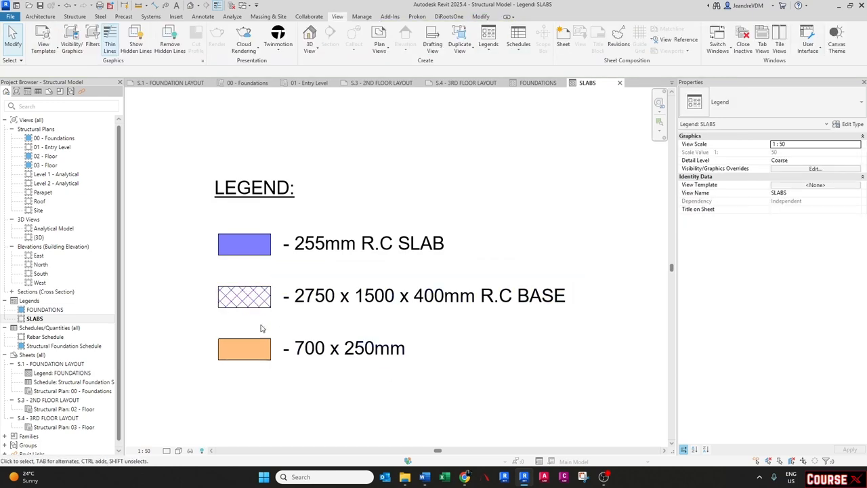
# - Change the second label's text to 300 x 600mm R.C BEAM
pyautogui.click(266, 360)
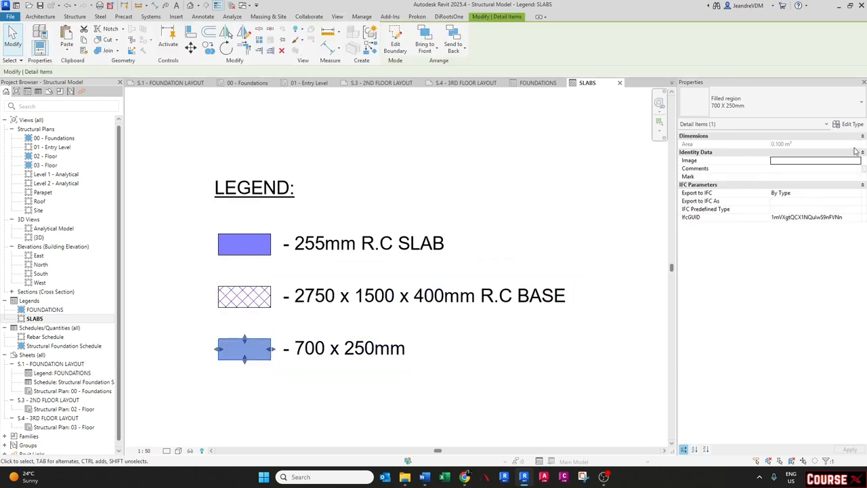
pyautogui.click(856, 125)
pyautogui.press('Escape')
pyautogui.press('Escape')
pyautogui.doubleClick(316, 297)
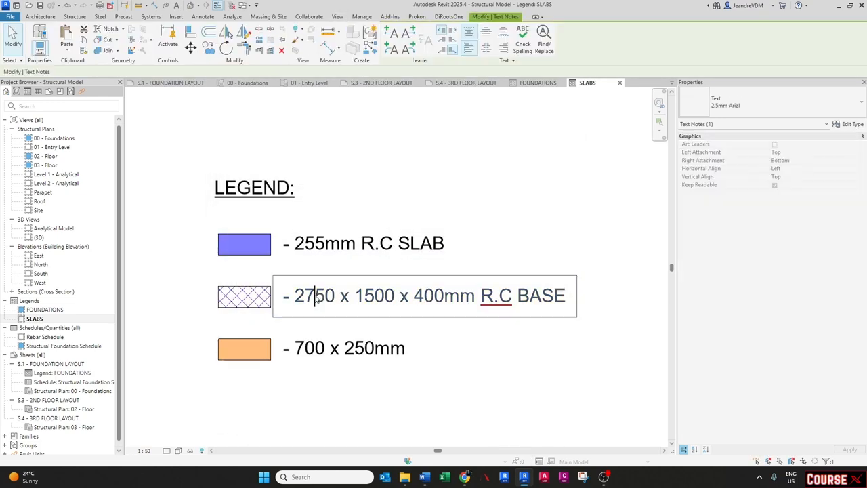
pyautogui.moveTo(295, 300); pyautogui.dragTo(568, 302)
pyautogui.hotkey('ctrl', 'v')
pyautogui.moveTo(449, 315); pyautogui.dragTo(299, 303)
pyautogui.write('300 x 6')
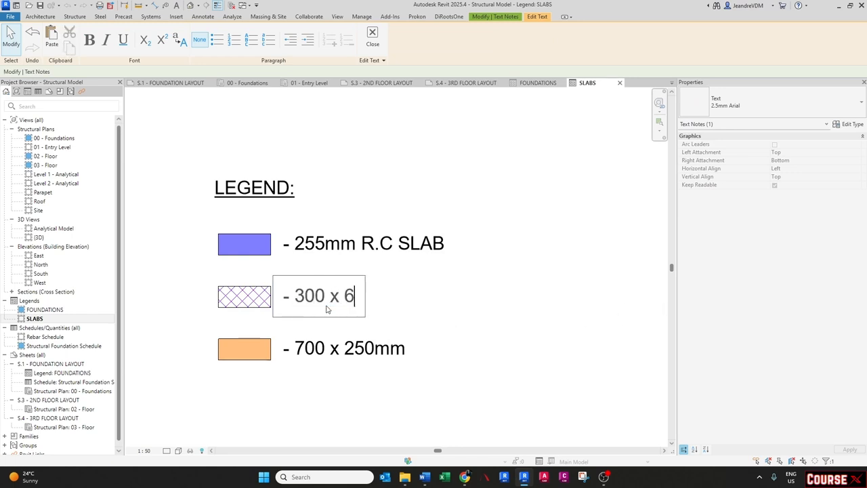
pyautogui.write('00mm R.C BEAM')
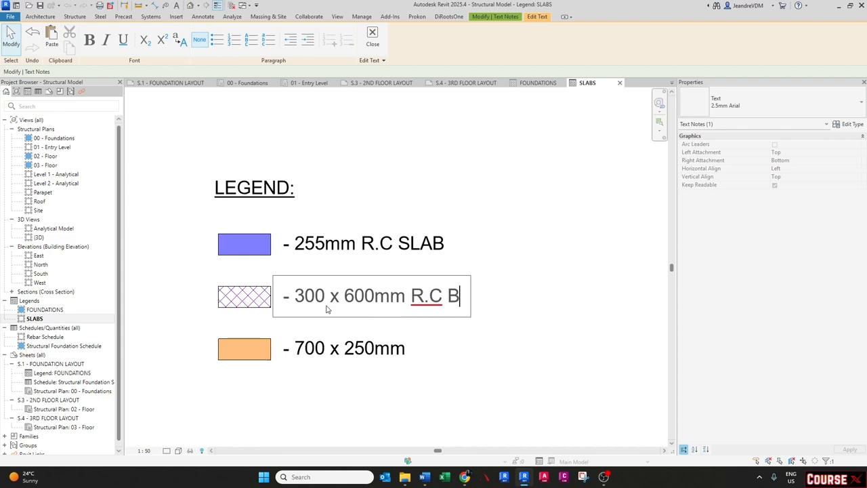
pyautogui.click(471, 238)
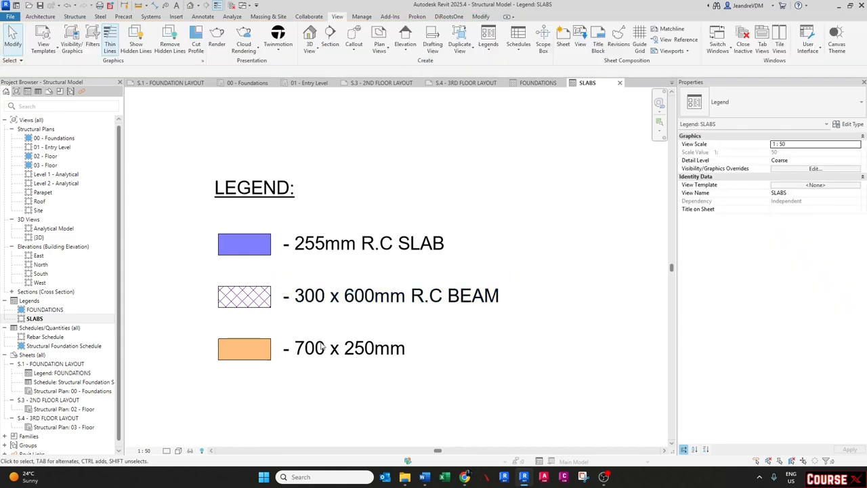
# - Duplicate the third swatch's filled region type as COLUMN POSITIONS
pyautogui.click(268, 360)
pyautogui.click(851, 125)
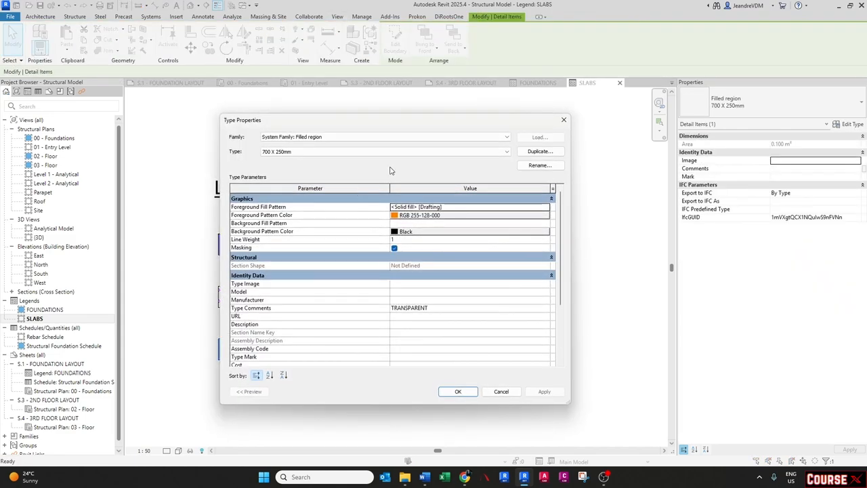
pyautogui.click(540, 154)
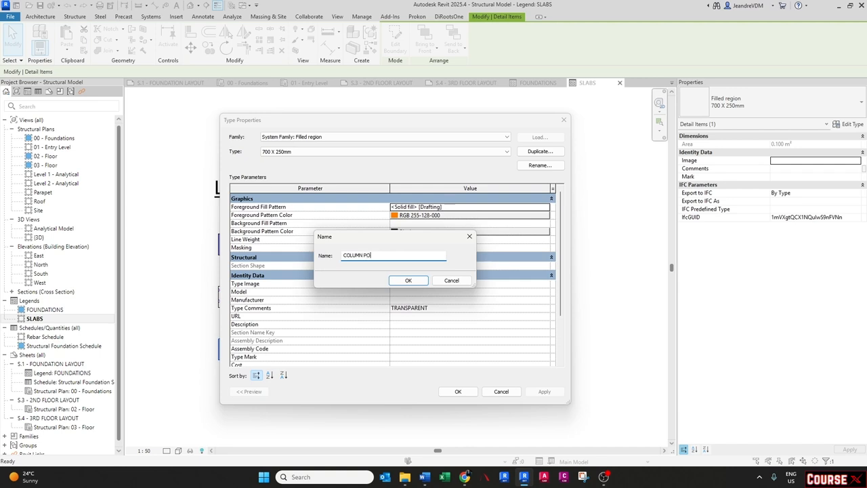
pyautogui.write('COLUMN POSITIONS')
pyautogui.press('Return')
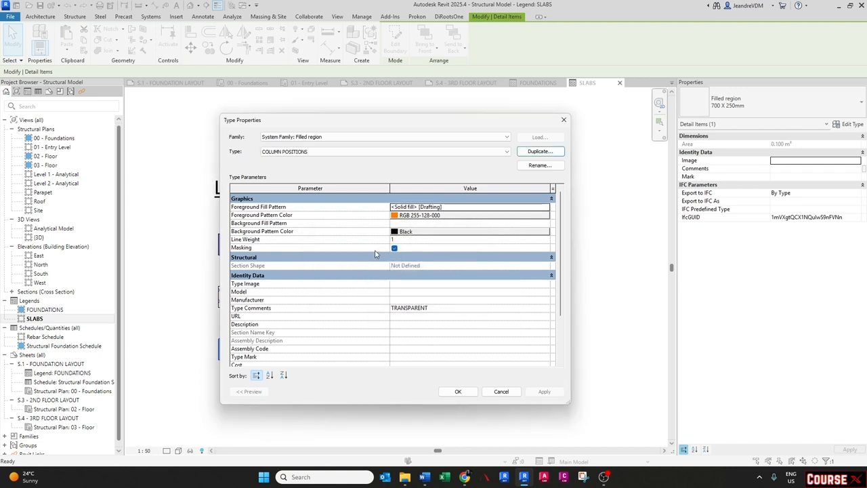
# - Set the COLUMN POSITIONS foreground colour to red and clear its type comments
pyautogui.click(492, 214)
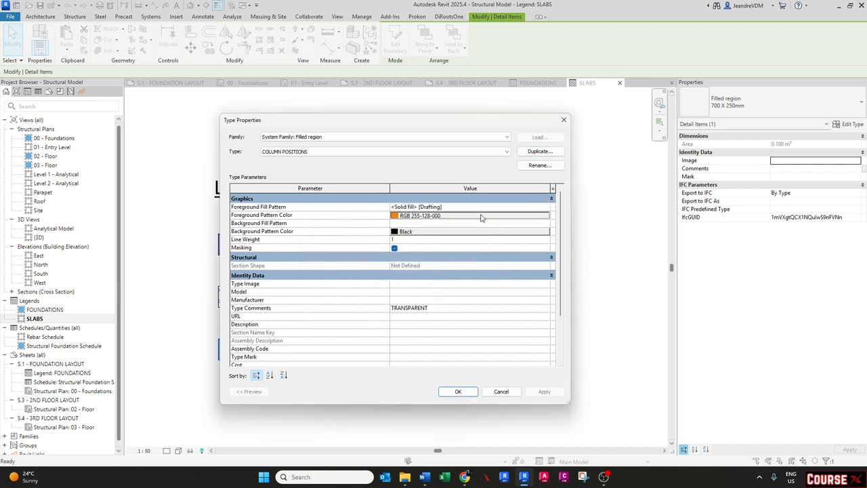
pyautogui.click(312, 270)
pyautogui.click(431, 340)
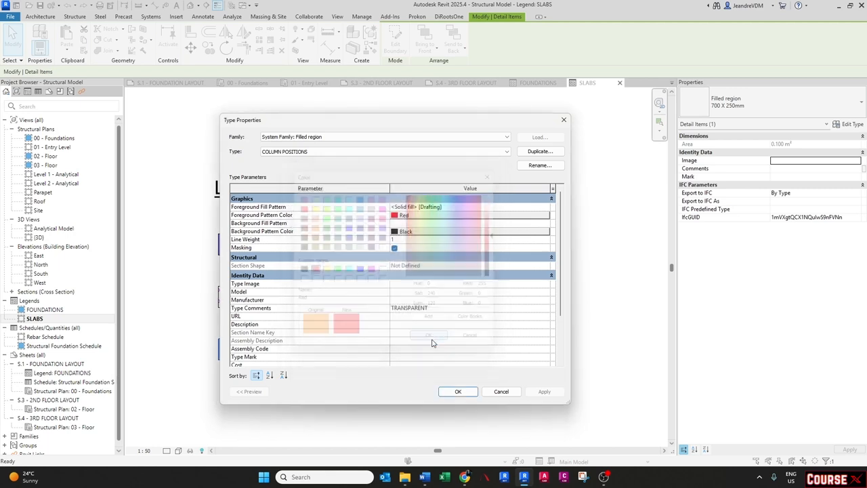
pyautogui.press('BackSpace')
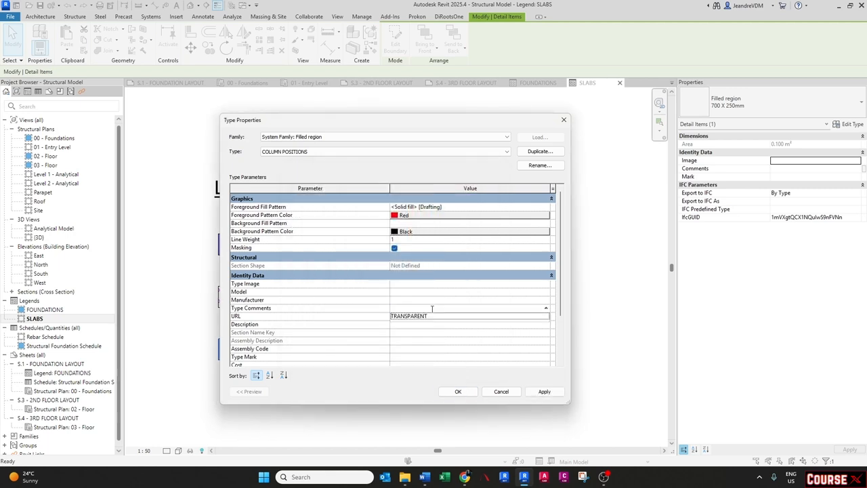
pyautogui.click(471, 391)
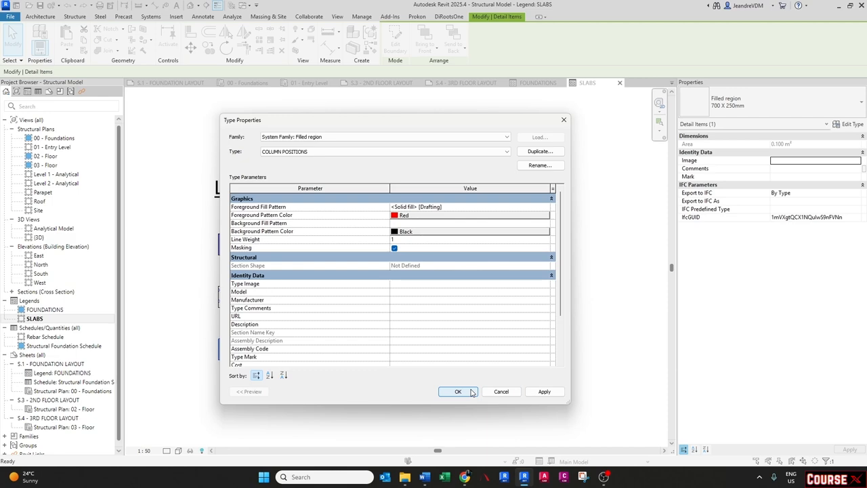
pyautogui.click(457, 391)
pyautogui.press('Escape')
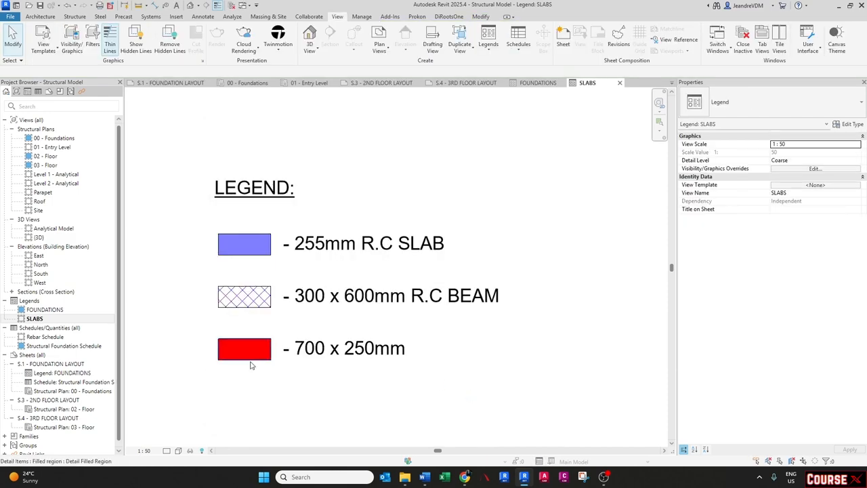
pyautogui.click(246, 253)
pyautogui.click(851, 126)
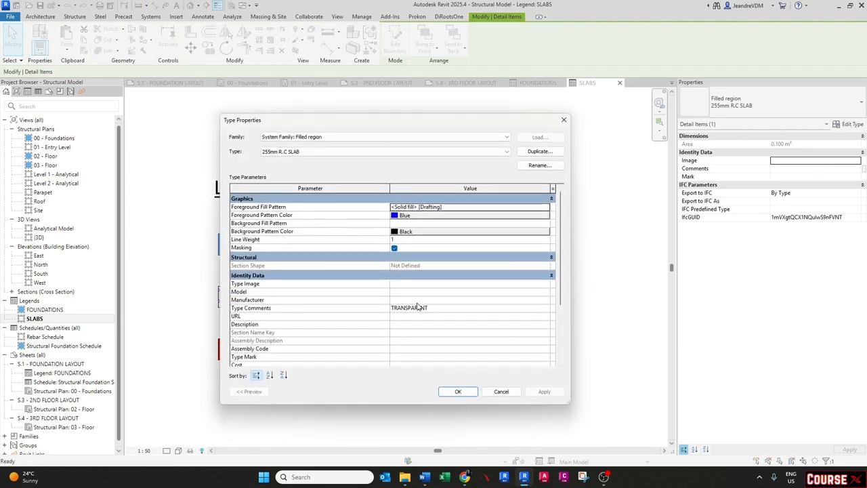
pyautogui.press('Escape')
pyautogui.press('Escape')
# - Clear the type comments of the 300 x 600mm R.C BEAMS filled region type
pyautogui.click(252, 311)
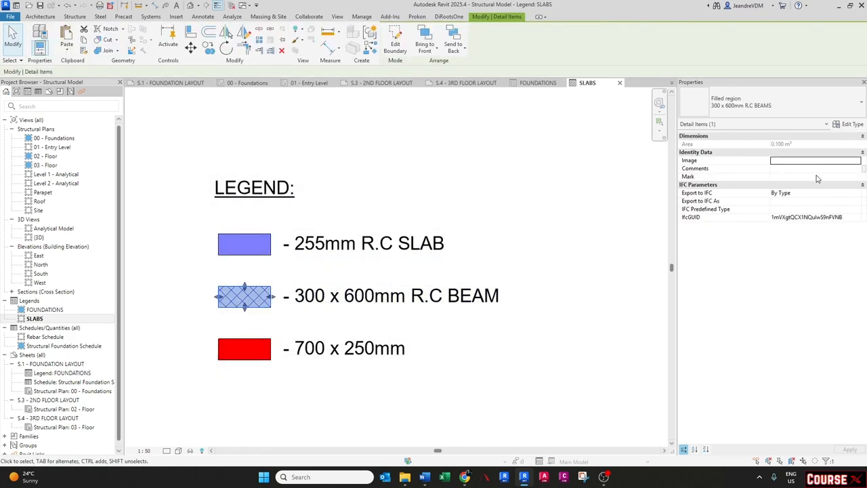
pyautogui.click(849, 125)
pyautogui.click(452, 308)
pyautogui.press('BackSpace')
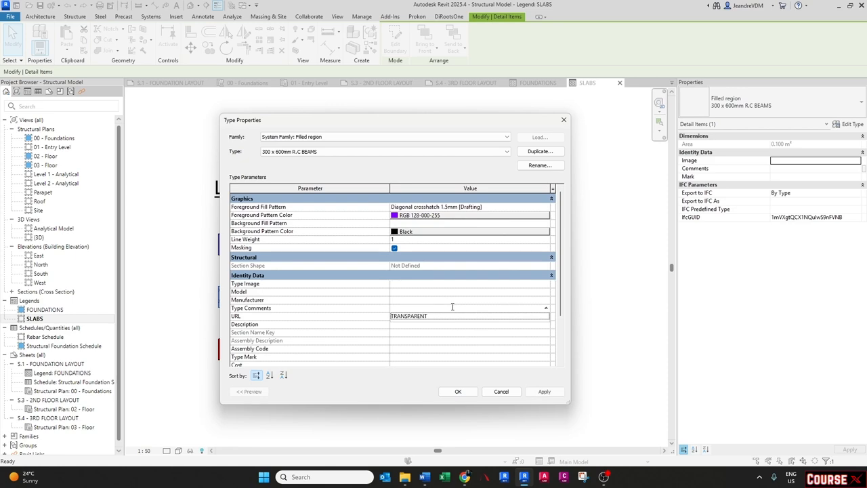
pyautogui.click(458, 392)
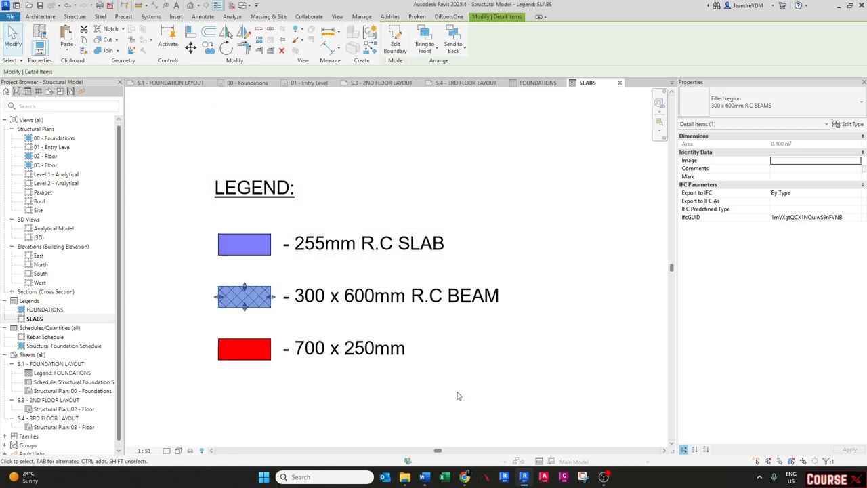
pyautogui.click(459, 394)
pyautogui.moveTo(293, 373); pyautogui.dragTo(383, 369, button='middle')
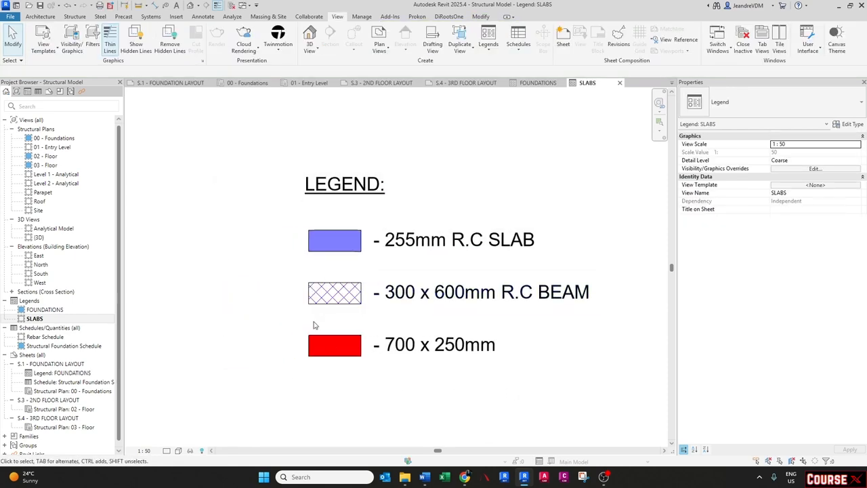
pyautogui.scroll(-2, 339, 308)
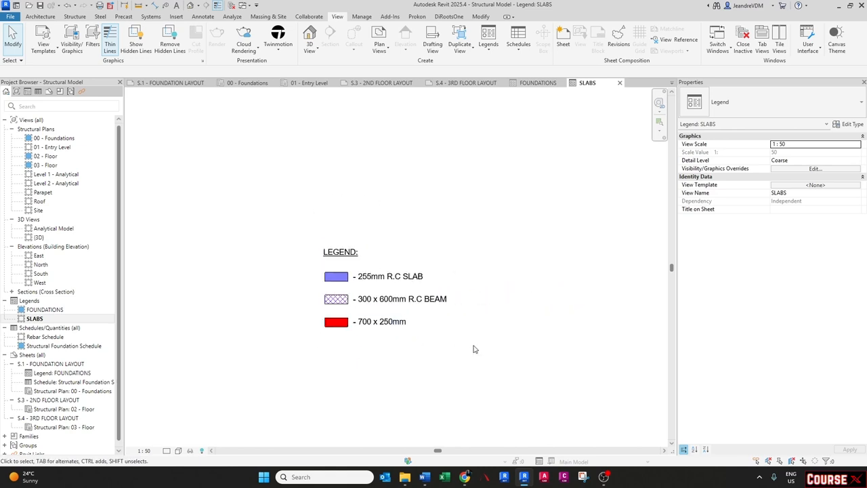
pyautogui.scroll(2, 350, 308)
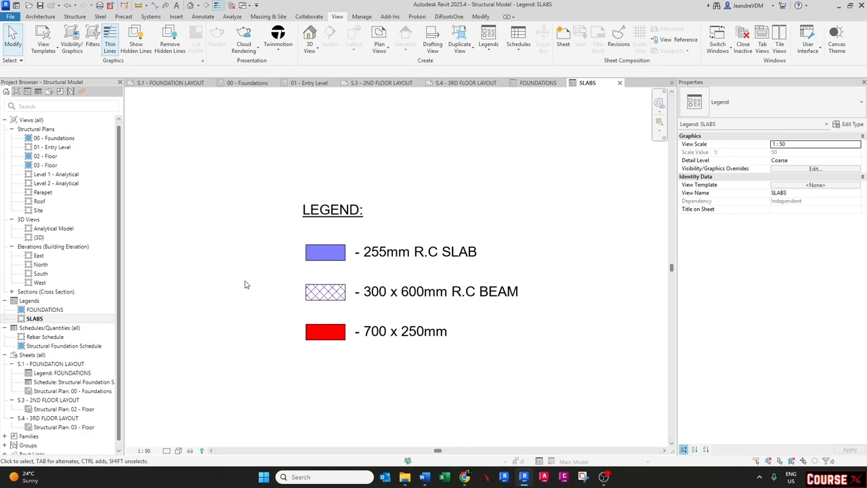
# - Place the SLABS legend on the 2ND FLOOR LAYOUT sheet beside the top-right of the floor plan
pyautogui.doubleClick(51, 400)
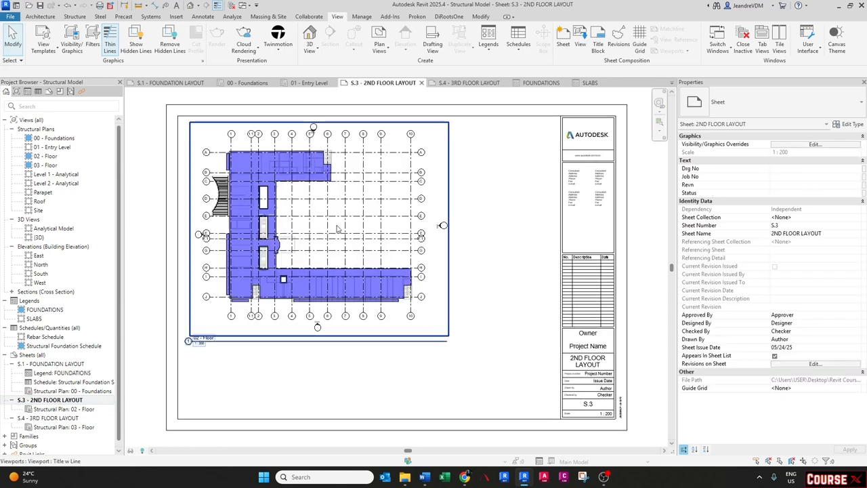
pyautogui.moveTo(34, 319); pyautogui.dragTo(492, 155)
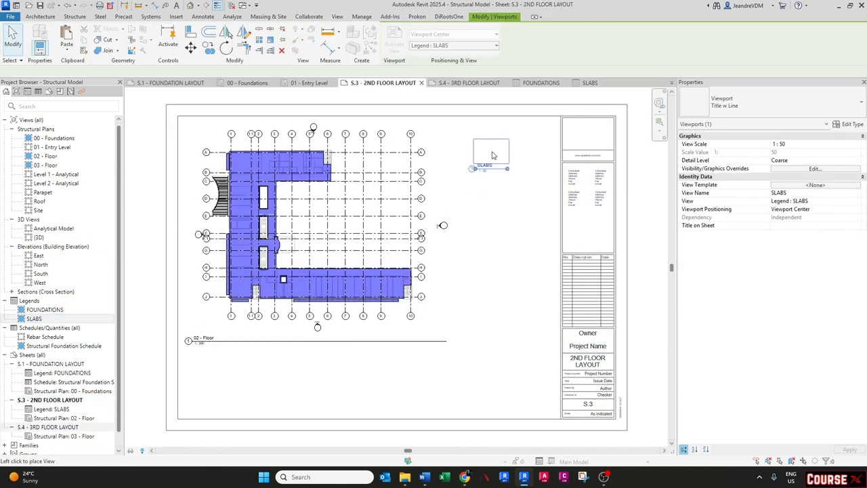
pyautogui.click(493, 155)
# - Set the legend viewport's type to No Title and reposition it next to the plan
pyautogui.scroll(3, 498, 140)
pyautogui.click(725, 102)
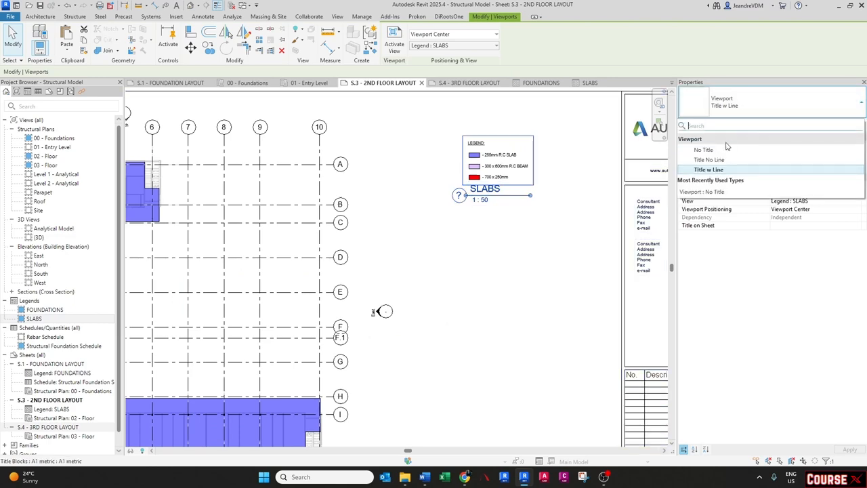
pyautogui.click(726, 149)
pyautogui.moveTo(491, 158); pyautogui.dragTo(444, 146)
pyautogui.press('Escape')
pyautogui.scroll(2, 438, 137)
pyautogui.moveTo(438, 139); pyautogui.dragTo(416, 196, button='middle')
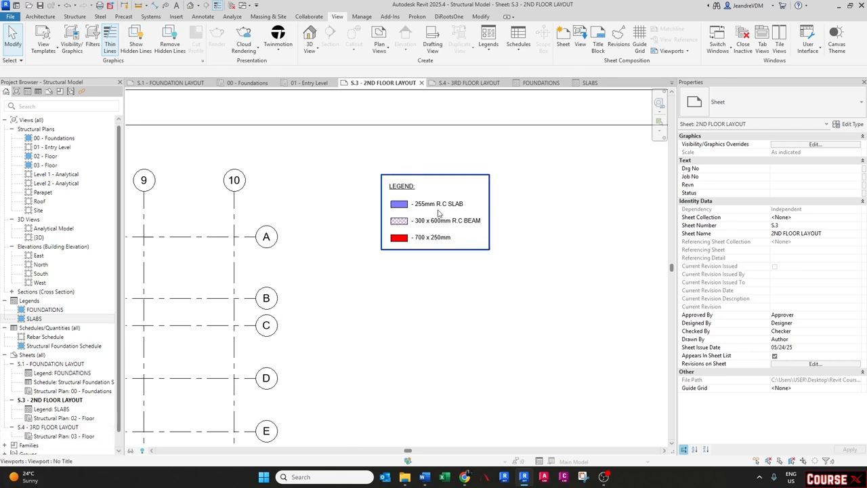
# - Copy the legend viewport and paste it aligned to the same place on the 3RD FLOOR LAYOUT sheet
pyautogui.click(424, 213)
pyautogui.click(82, 42)
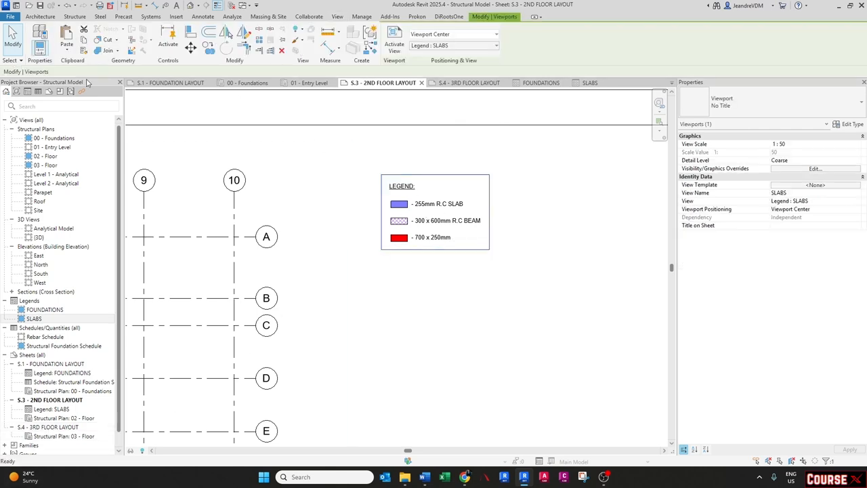
pyautogui.press('Escape')
pyautogui.doubleClick(57, 427)
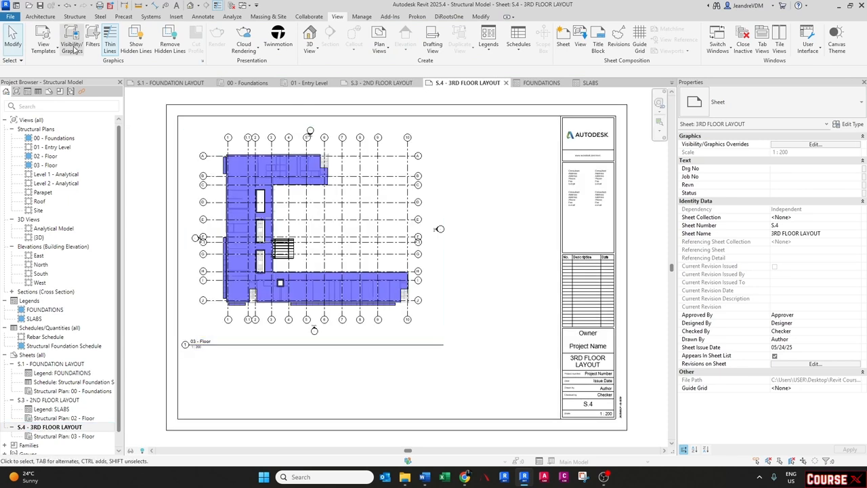
pyautogui.click(480, 17)
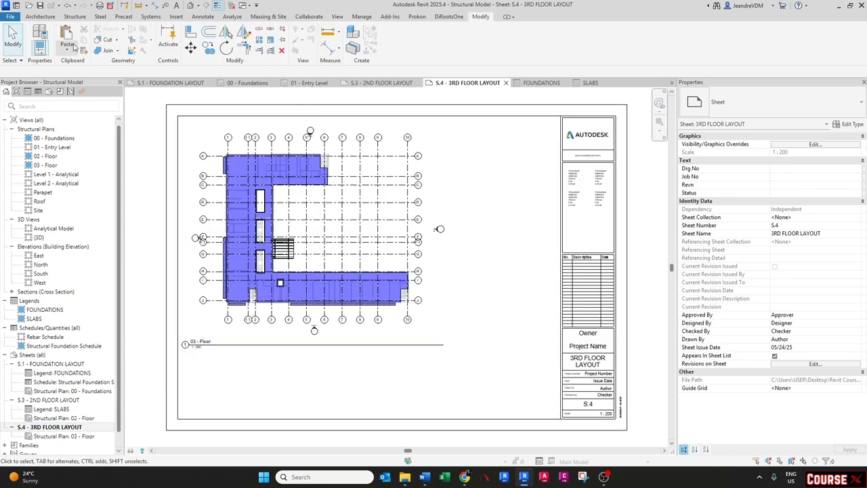
pyautogui.click(67, 47)
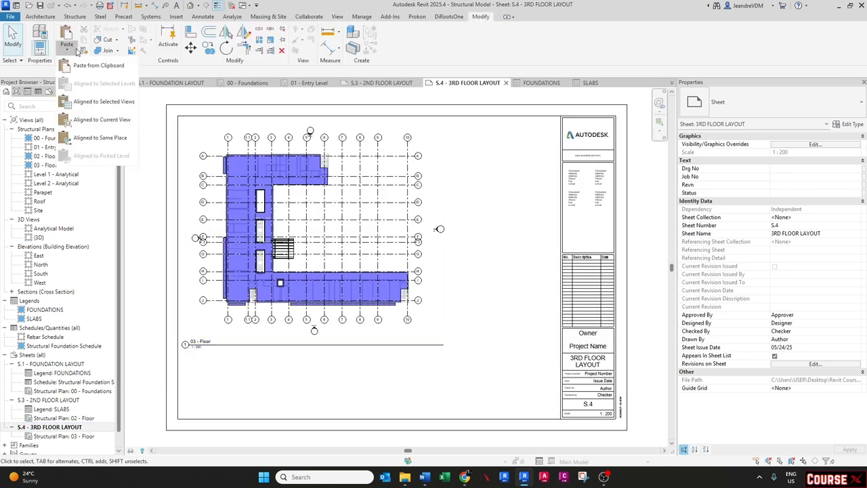
pyautogui.click(100, 137)
pyautogui.press('Escape')
pyautogui.scroll(5, 487, 131)
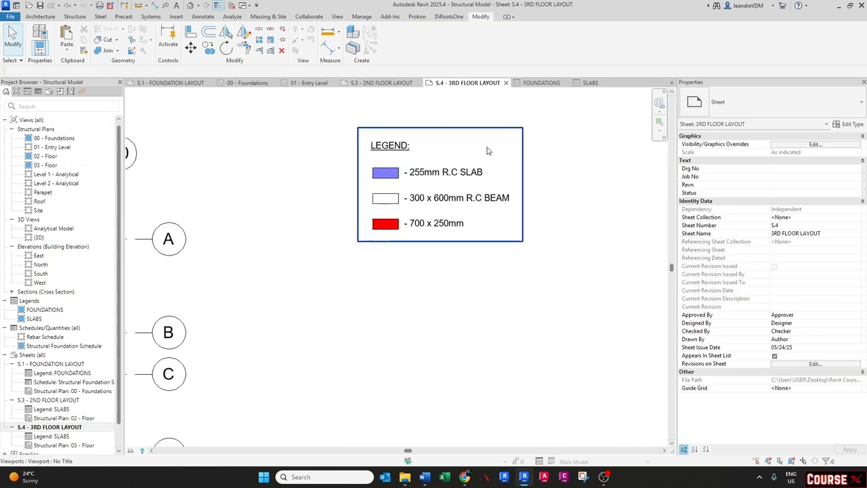
pyautogui.scroll(-3, 498, 178)
pyautogui.scroll(-2, 500, 178)
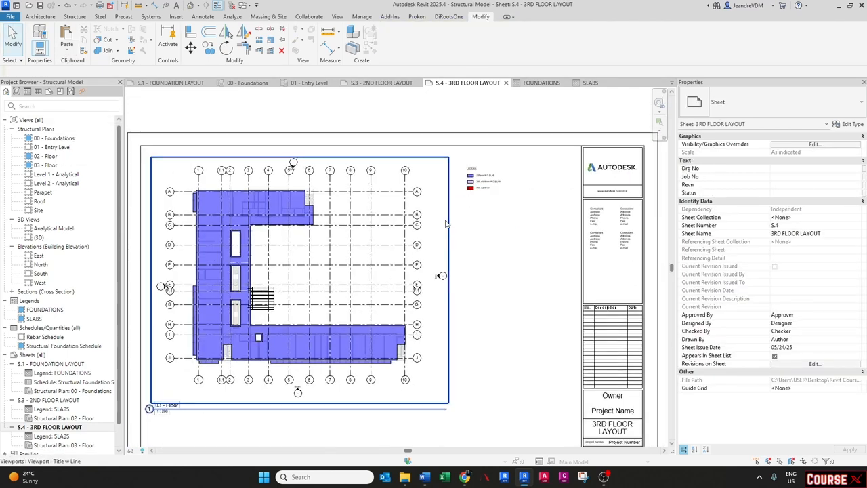
# - In the SLABS legend, change the 255mm R.C SLAB filled region type's foreground colour to green
pyautogui.doubleClick(37, 319)
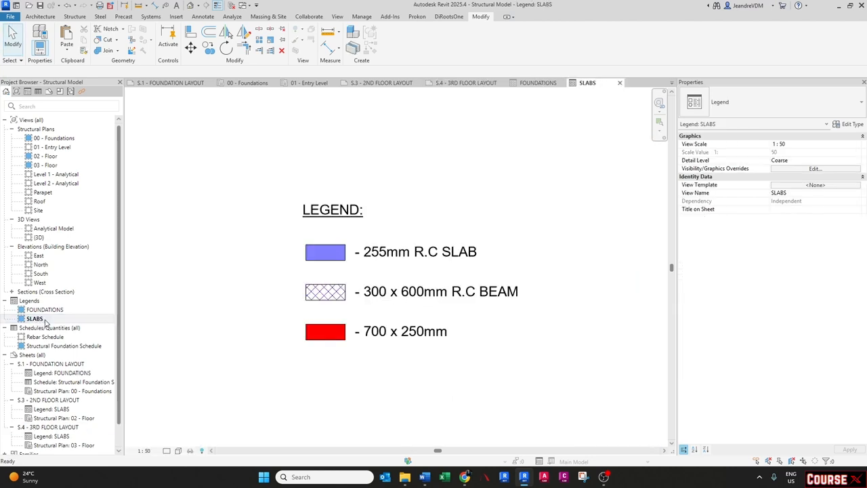
pyautogui.click(340, 255)
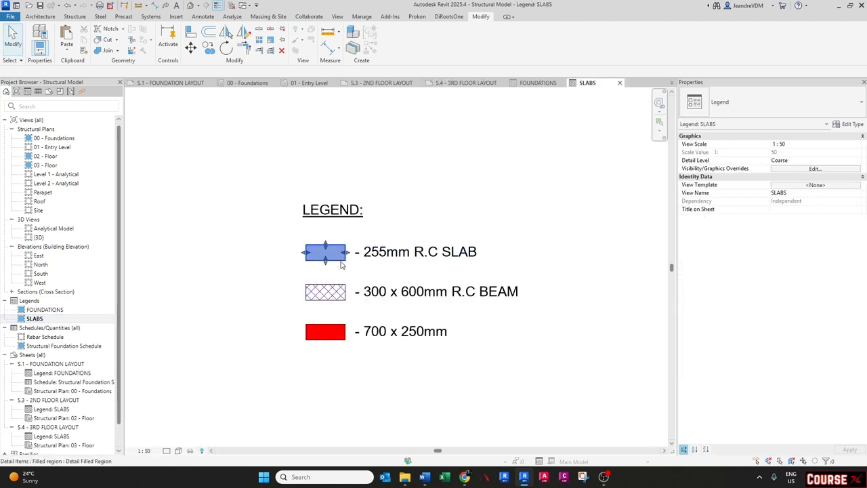
pyautogui.click(851, 124)
pyautogui.click(415, 216)
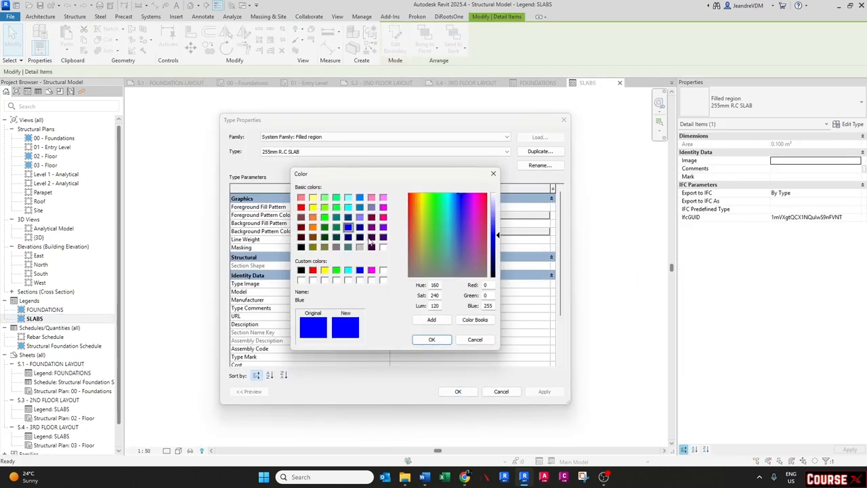
pyautogui.click(325, 217)
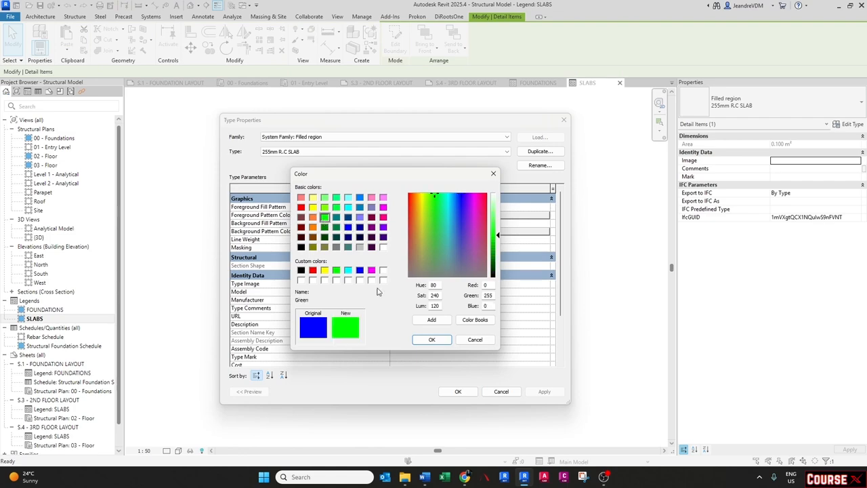
pyautogui.click(432, 340)
pyautogui.click(458, 391)
pyautogui.click(455, 395)
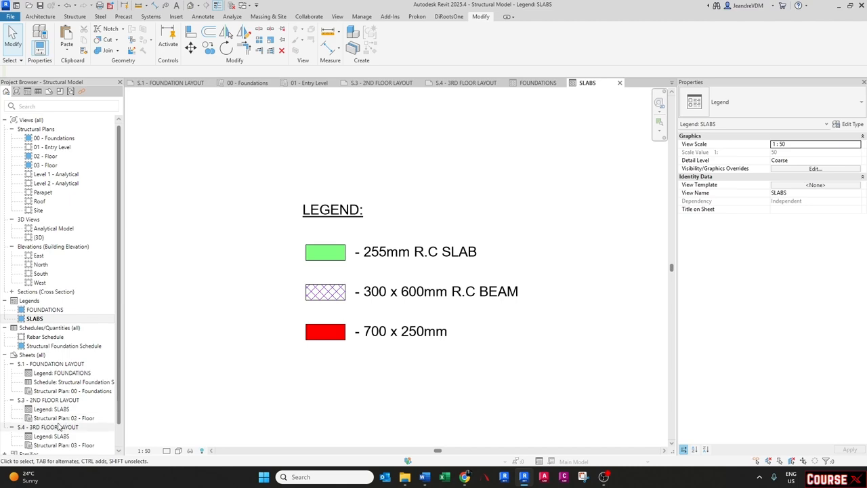
# - In the SLAB LAYOUT view template, override the 255mm SLAB filter's surface pattern colour to green
pyautogui.doubleClick(51, 399)
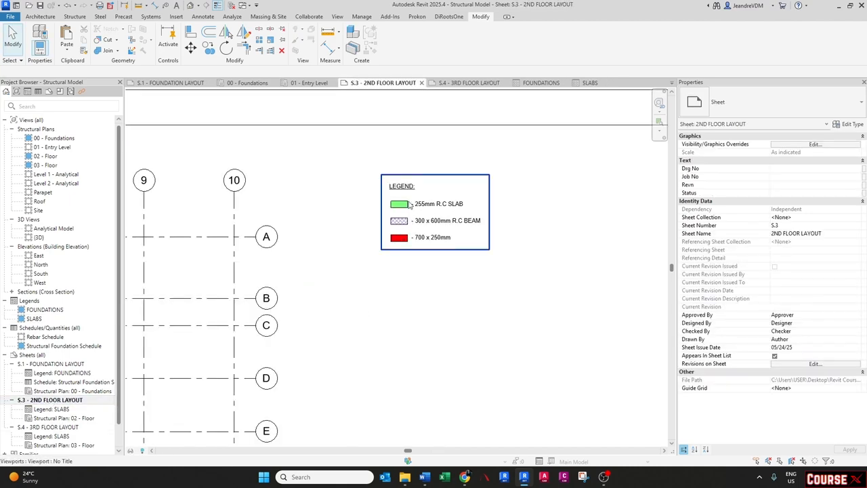
pyautogui.doubleClick(55, 427)
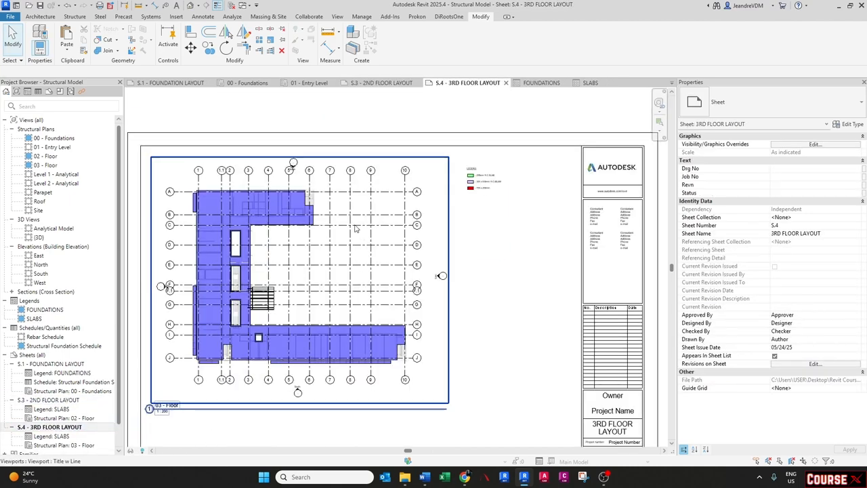
pyautogui.scroll(5, 480, 173)
pyautogui.scroll(-3, 490, 217)
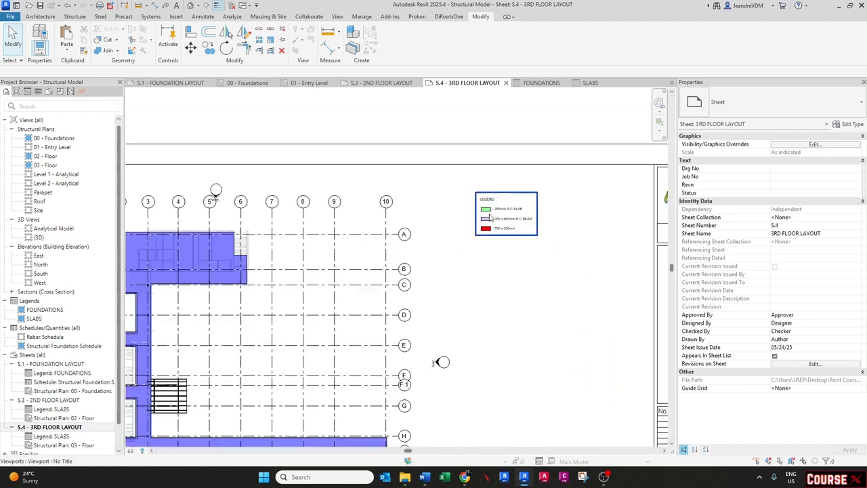
pyautogui.scroll(-3, 489, 217)
pyautogui.scroll(6, 323, 218)
pyautogui.doubleClick(328, 210)
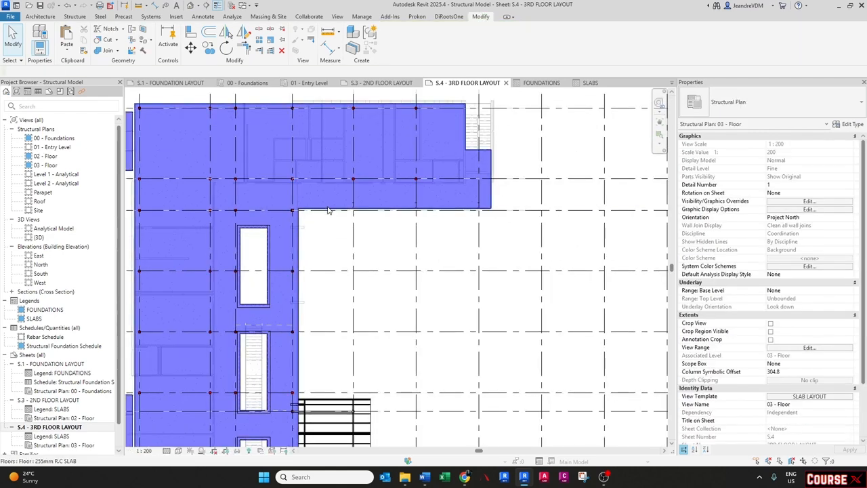
pyautogui.click(802, 396)
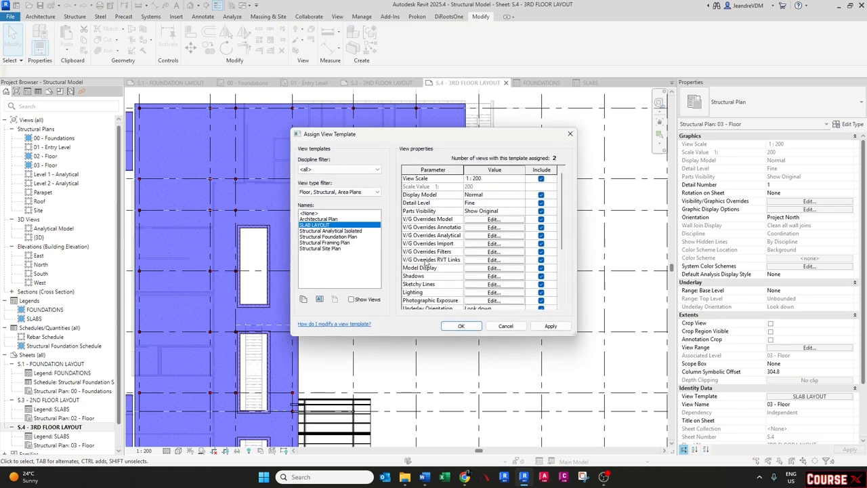
pyautogui.click(485, 253)
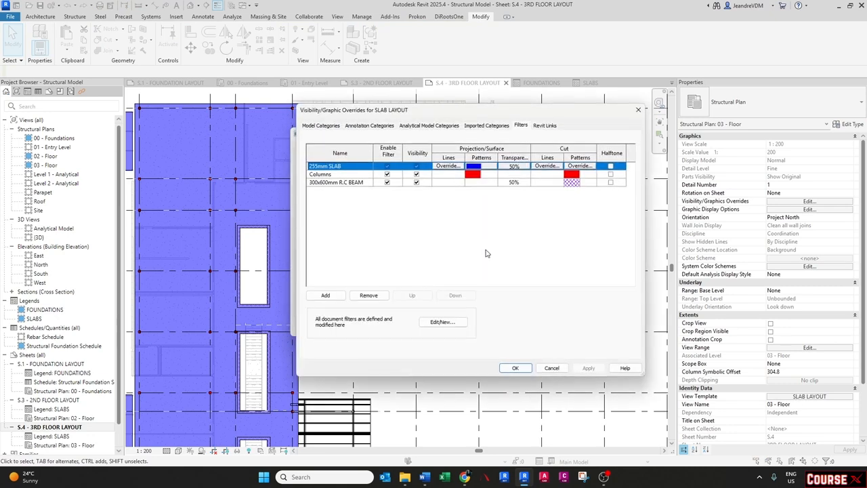
pyautogui.click(476, 170)
pyautogui.click(461, 229)
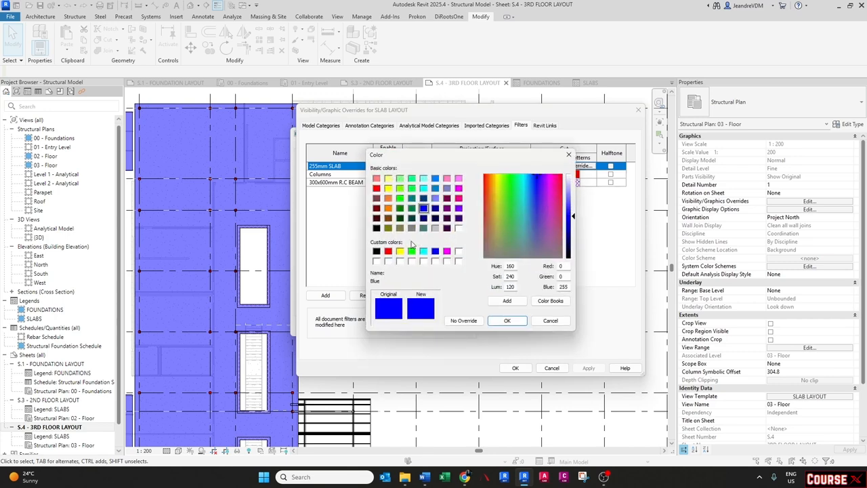
pyautogui.click(411, 251)
pyautogui.click(508, 320)
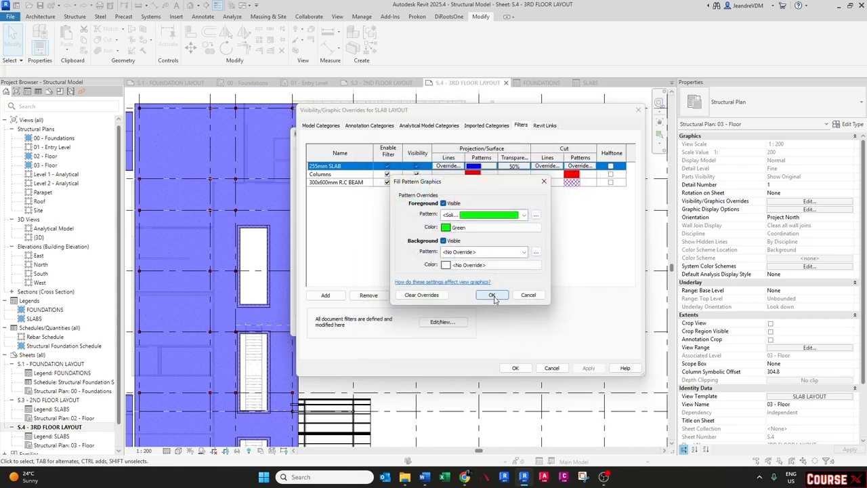
pyautogui.click(495, 294)
pyautogui.click(515, 367)
pyautogui.click(461, 325)
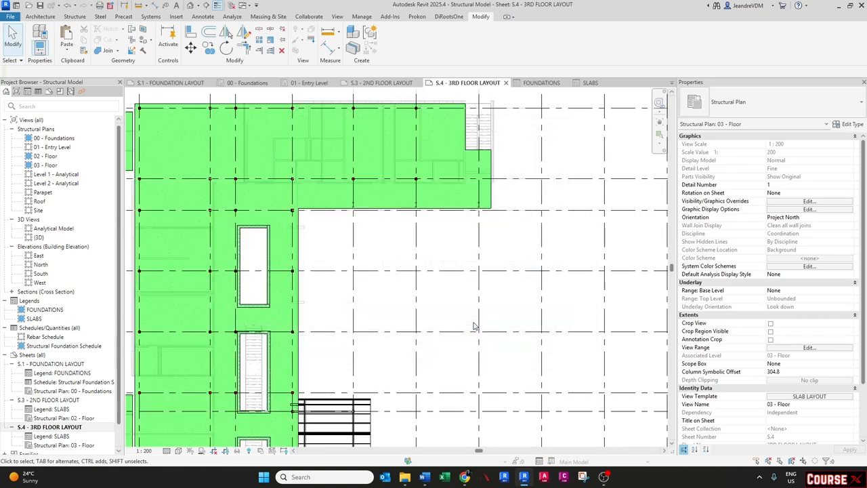
pyautogui.doubleClick(207, 317)
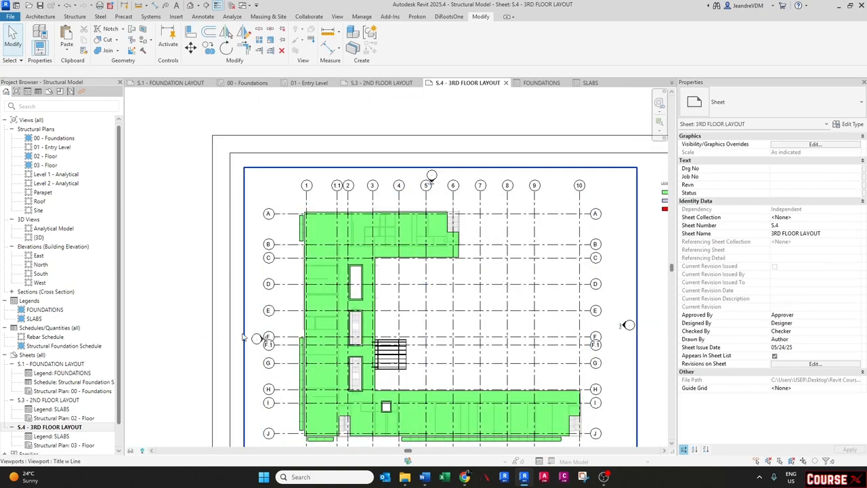
# - Review the recoloured floor layout sheets and orbit the 3D model
pyautogui.scroll(-2, 206, 317)
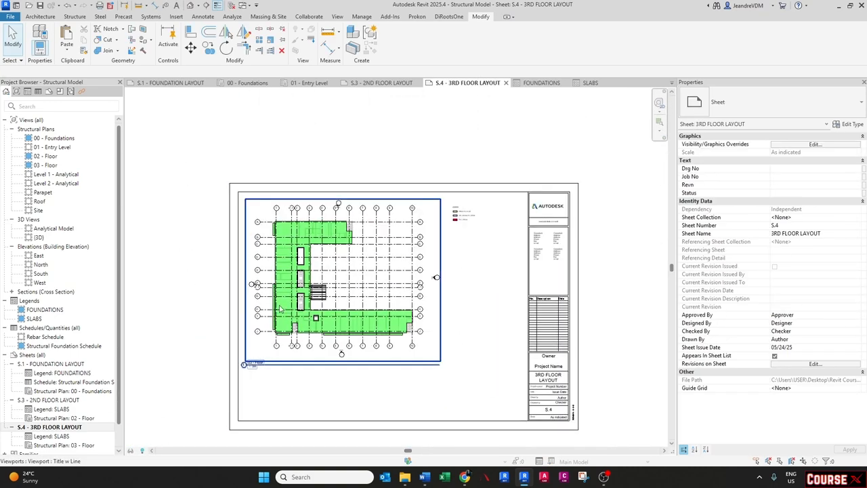
pyautogui.doubleClick(50, 399)
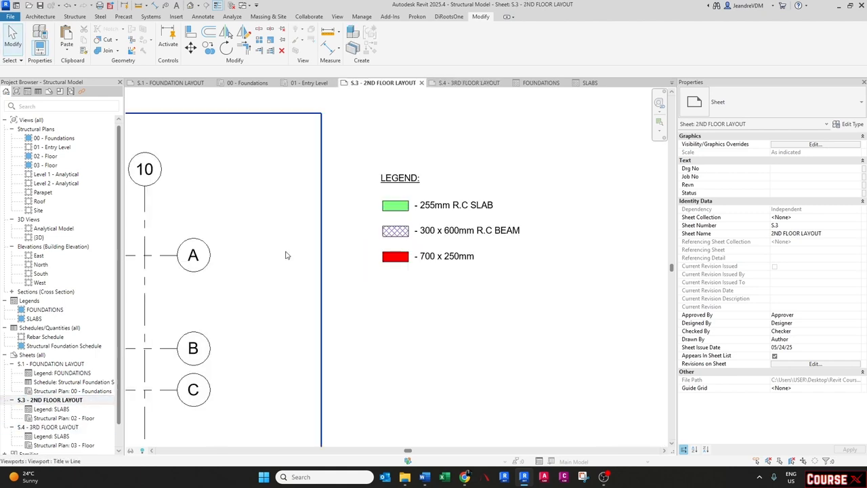
pyautogui.scroll(-4, 390, 223)
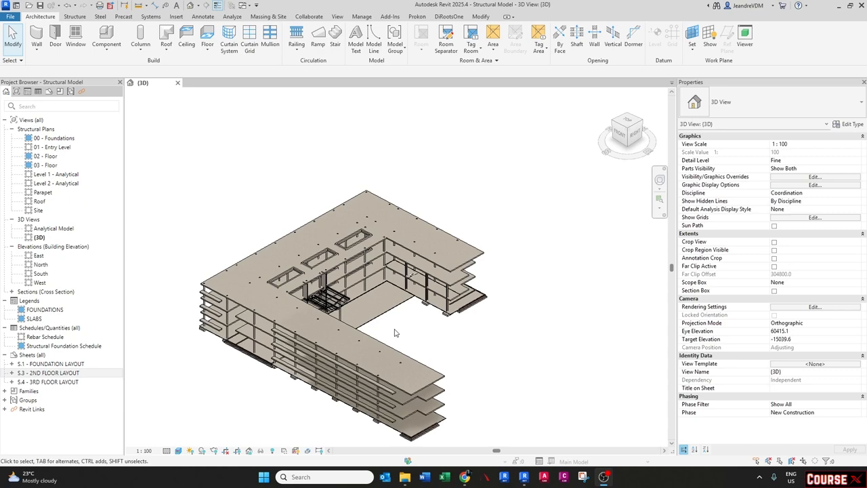
pyautogui.scroll(3, 412, 315)
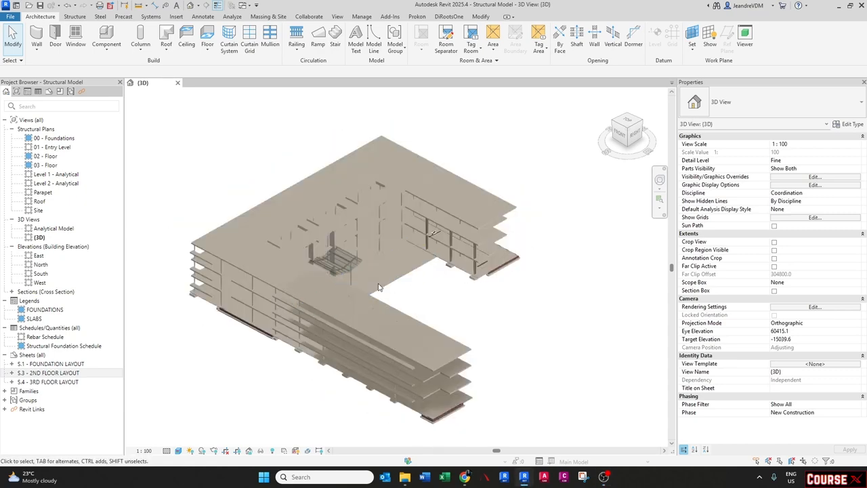
pyautogui.moveTo(390, 272)
pyautogui.keyDown('shift'); pyautogui.mouseDown(button='middle')
pyautogui.moveTo(405, 304)
pyautogui.moveTo(403, 335)
pyautogui.moveTo(395, 343)
pyautogui.moveTo(315, 332)
pyautogui.moveTo(326, 362)
pyautogui.moveTo(314, 358)
pyautogui.moveTo(316, 339)
pyautogui.moveTo(342, 355)
pyautogui.moveTo(406, 368)
pyautogui.moveTo(456, 330)
pyautogui.moveTo(410, 335)
pyautogui.moveTo(463, 335)
pyautogui.moveTo(397, 348)
pyautogui.moveTo(411, 300)
pyautogui.moveTo(386, 286)
pyautogui.mouseUp(button='middle'); pyautogui.keyUp('shift')
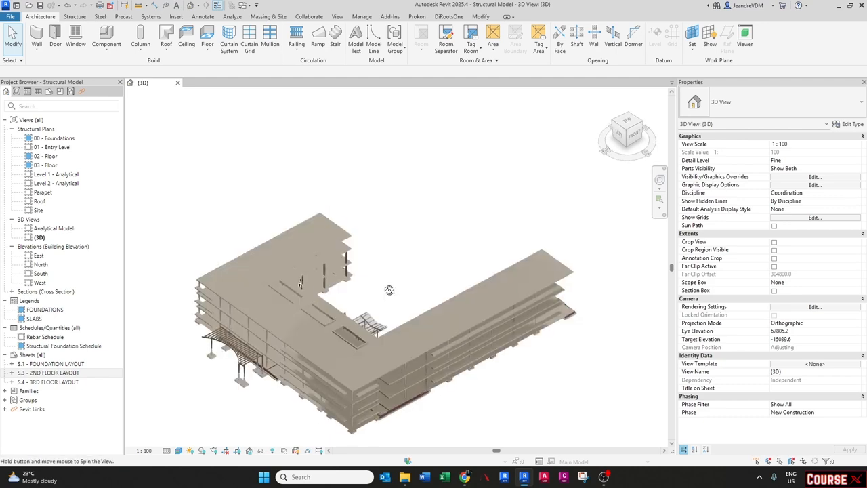
pyautogui.doubleClick(76, 375)
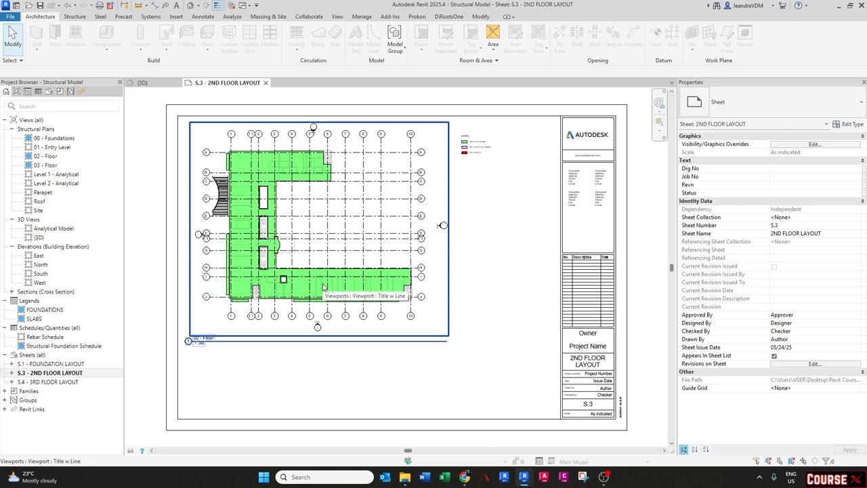
pyautogui.click(140, 82)
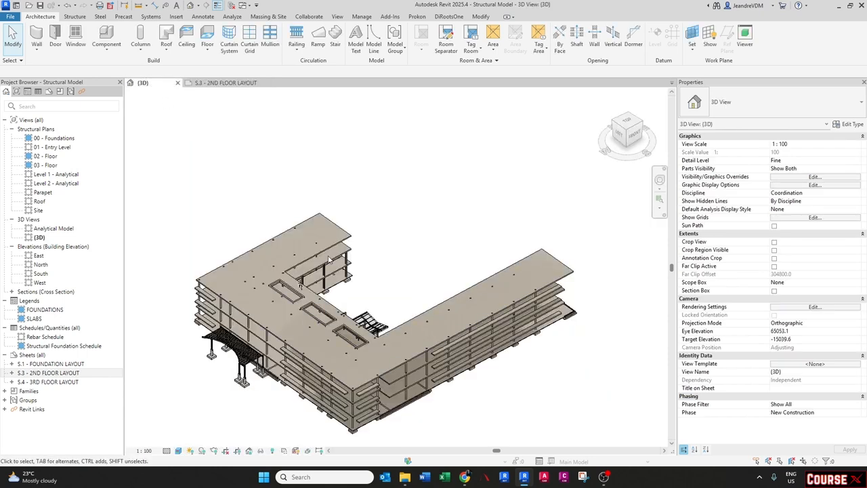
pyautogui.keyDown('shift'); pyautogui.moveTo(245, 280); pyautogui.dragTo(293, 275, button='middle'); pyautogui.keyUp('shift')
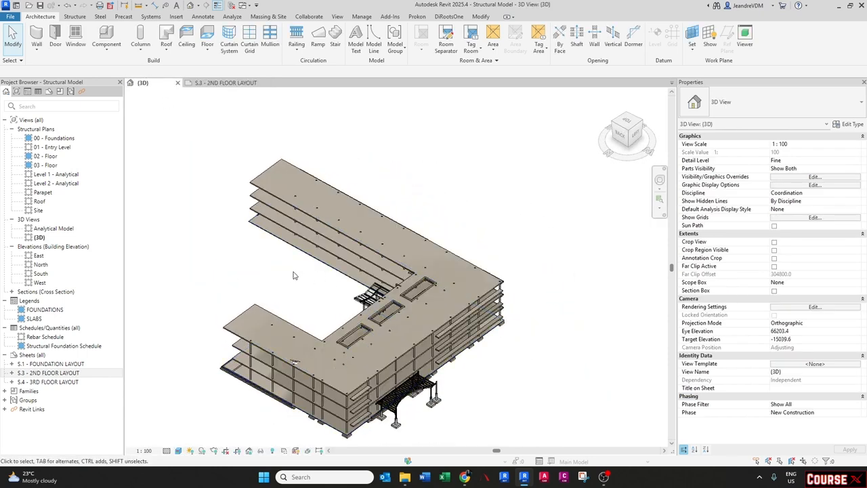